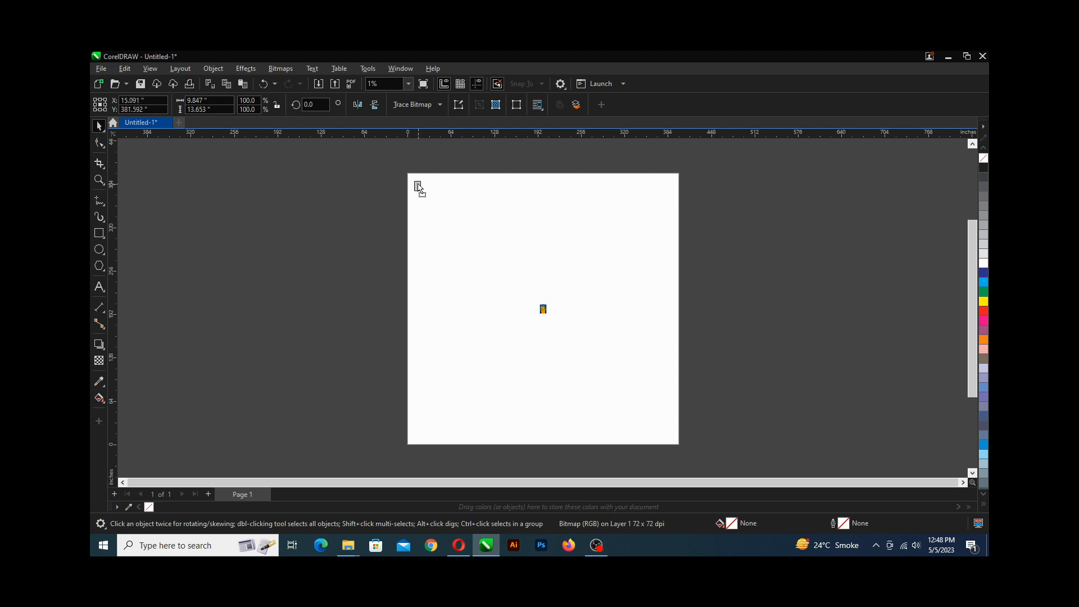
# Crop the top edge of the jersey bitmap down with the Shape tool.
pyautogui.scroll(5, 415, 181)
pyautogui.scroll(3, 408, 202)
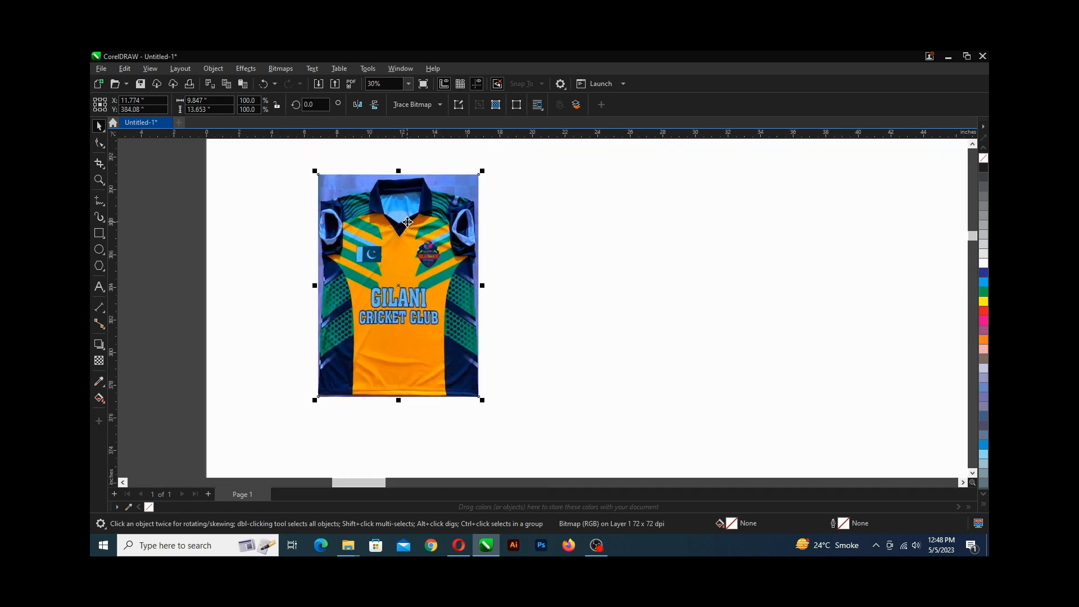
pyautogui.scroll(1, 408, 222)
pyautogui.scroll(-3, 409, 237)
pyautogui.scroll(3, 408, 237)
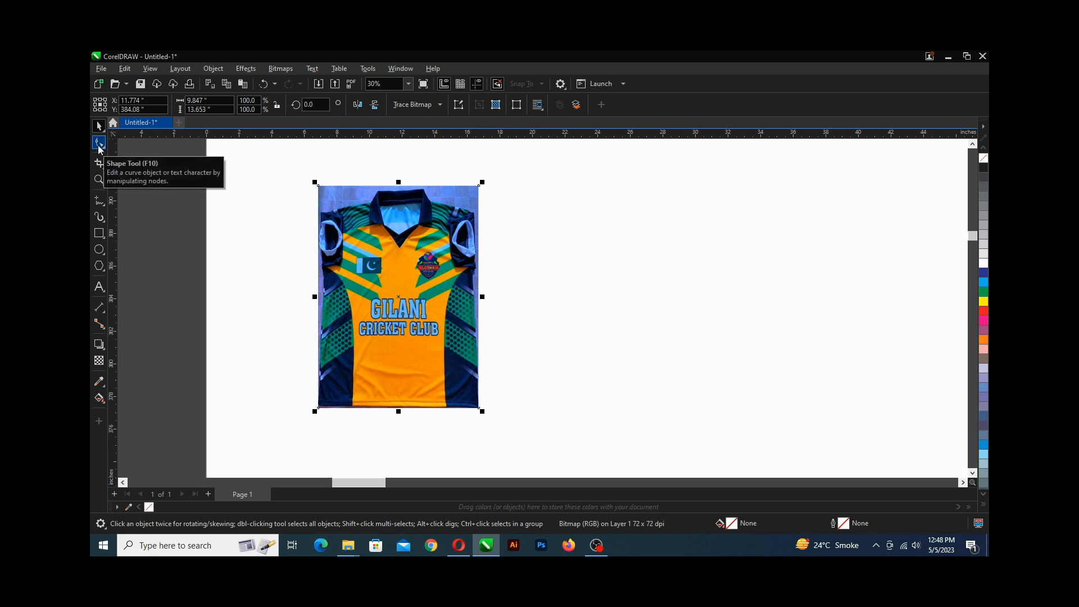
pyautogui.click(99, 145)
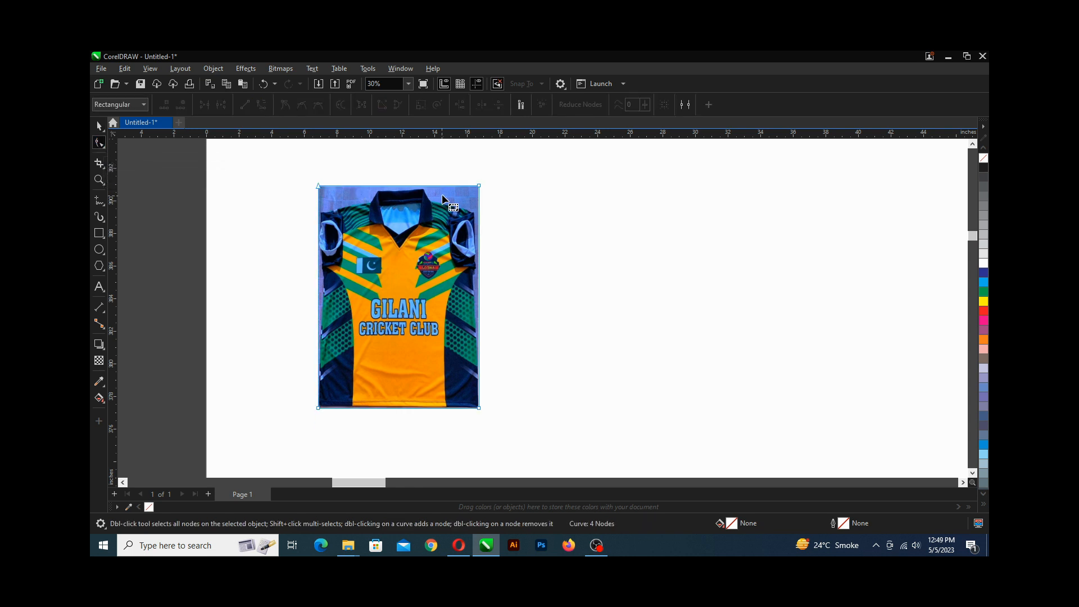
pyautogui.scroll(5, 481, 183)
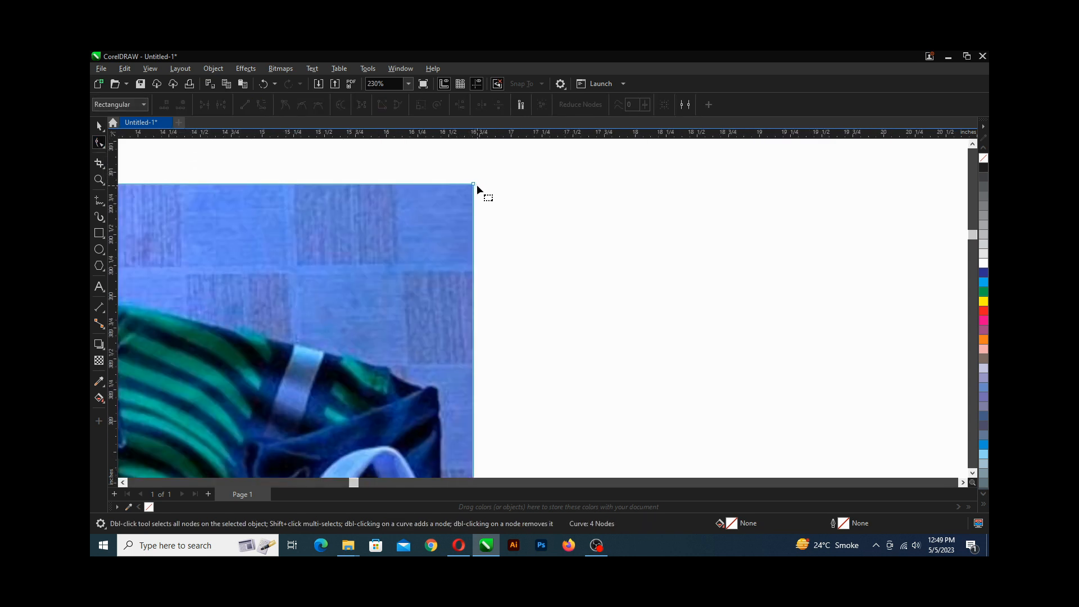
pyautogui.scroll(-3, 474, 187)
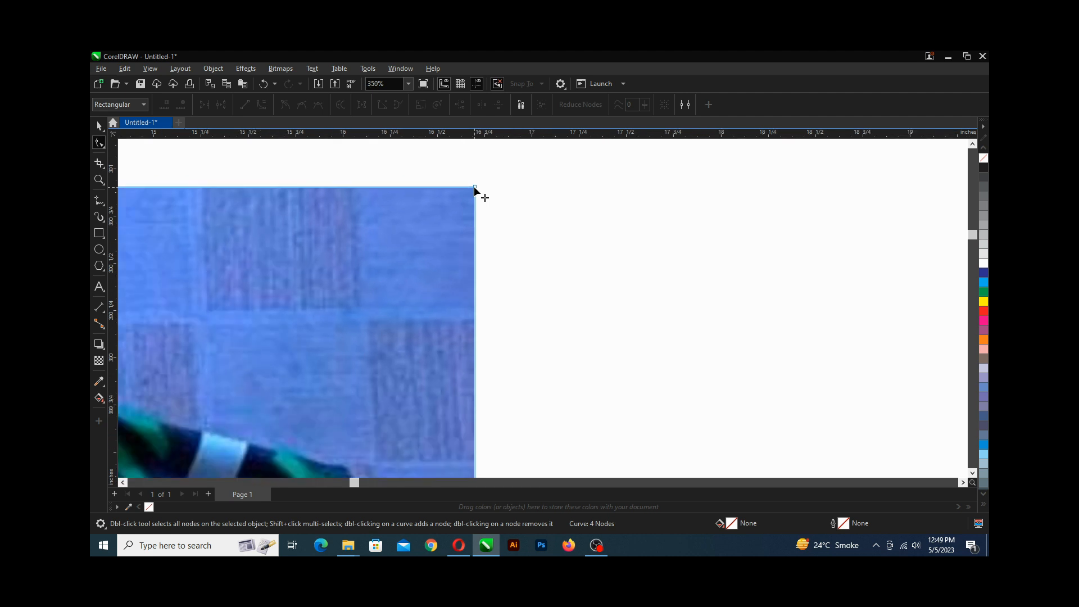
pyautogui.scroll(-2, 474, 191)
pyautogui.scroll(-2, 475, 191)
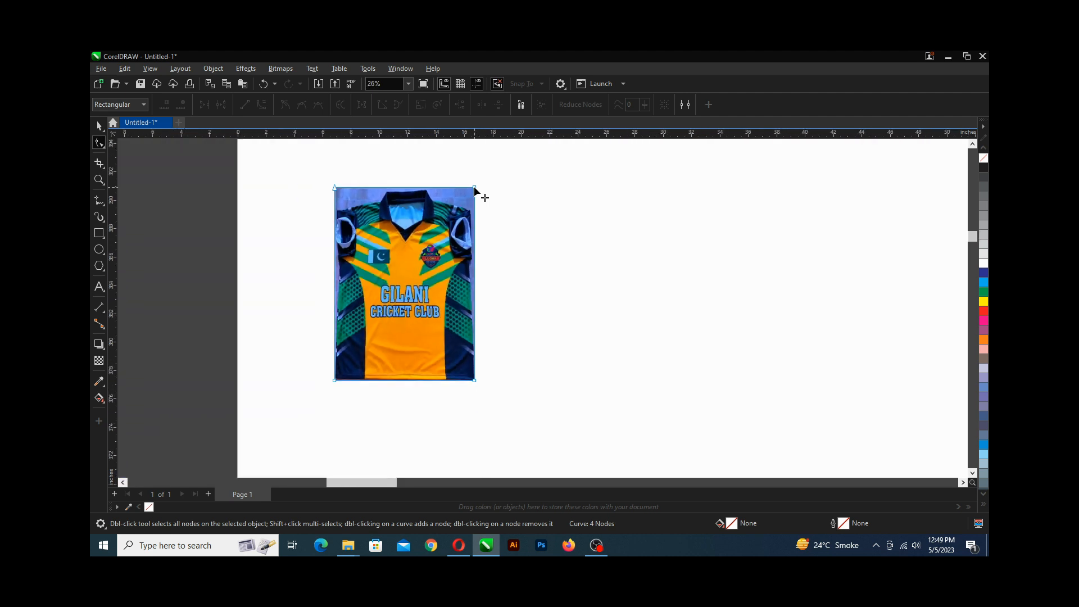
pyautogui.scroll(1, 474, 192)
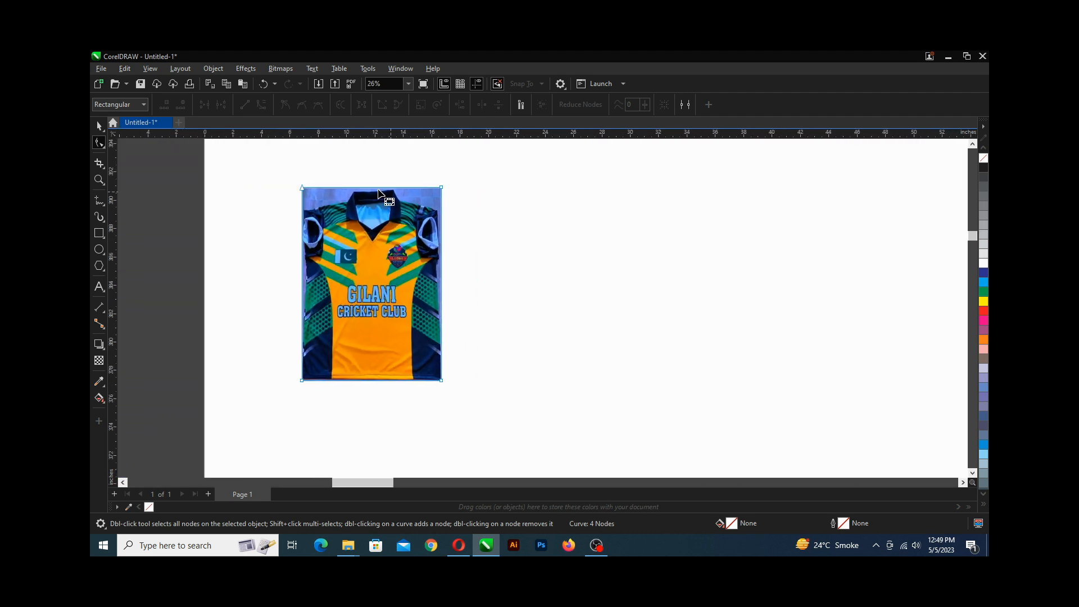
pyautogui.moveTo(286, 168); pyautogui.dragTo(440, 202)
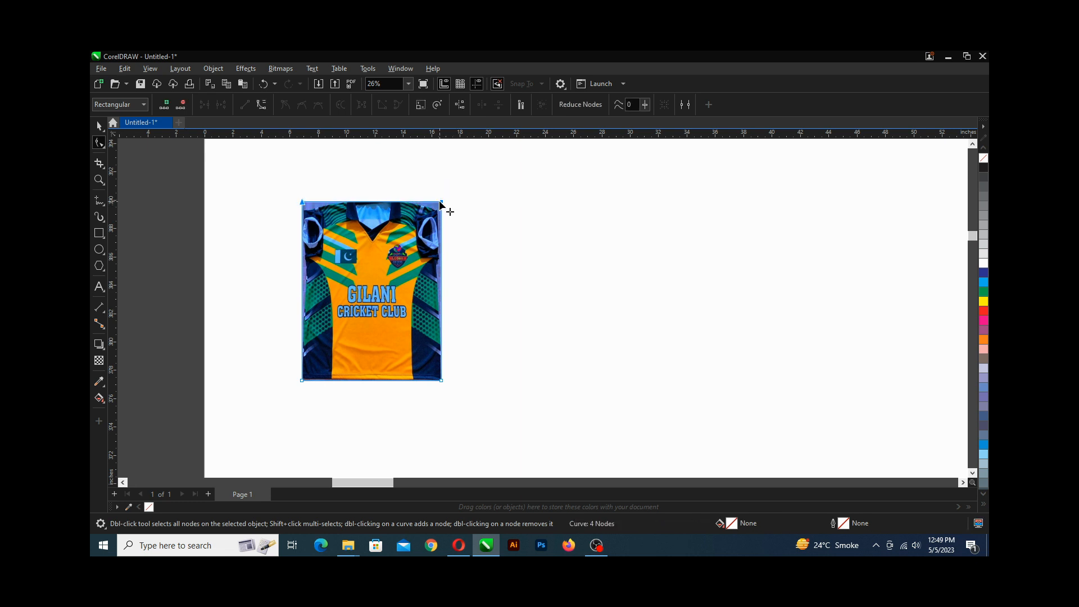
pyautogui.press('space')
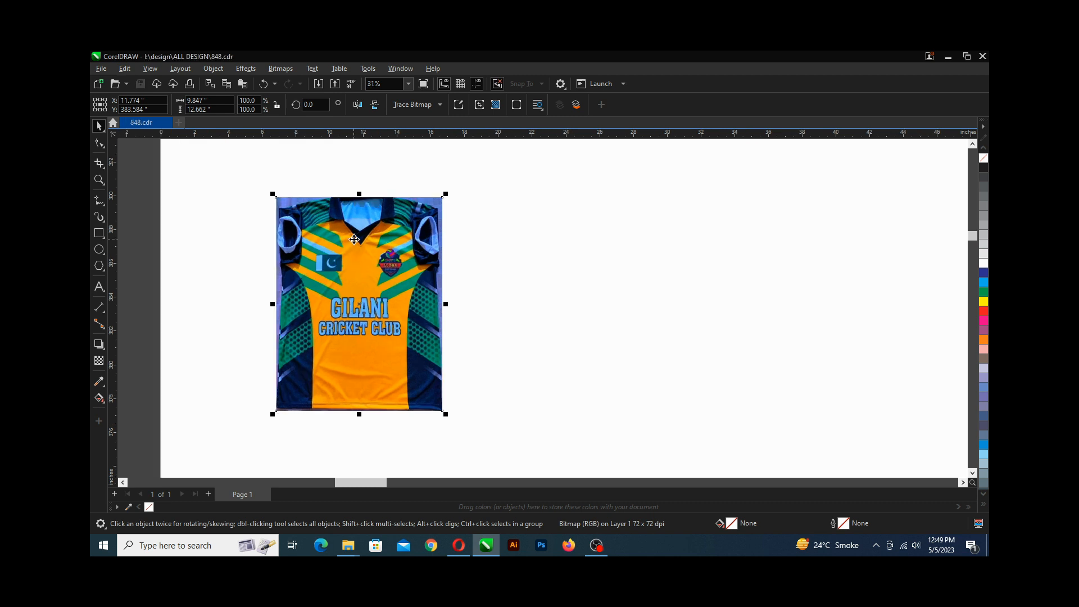
# Unlock the proportions and resize the jersey bitmap to 22.5 by 31 inches.
pyautogui.scroll(-1, 354, 238)
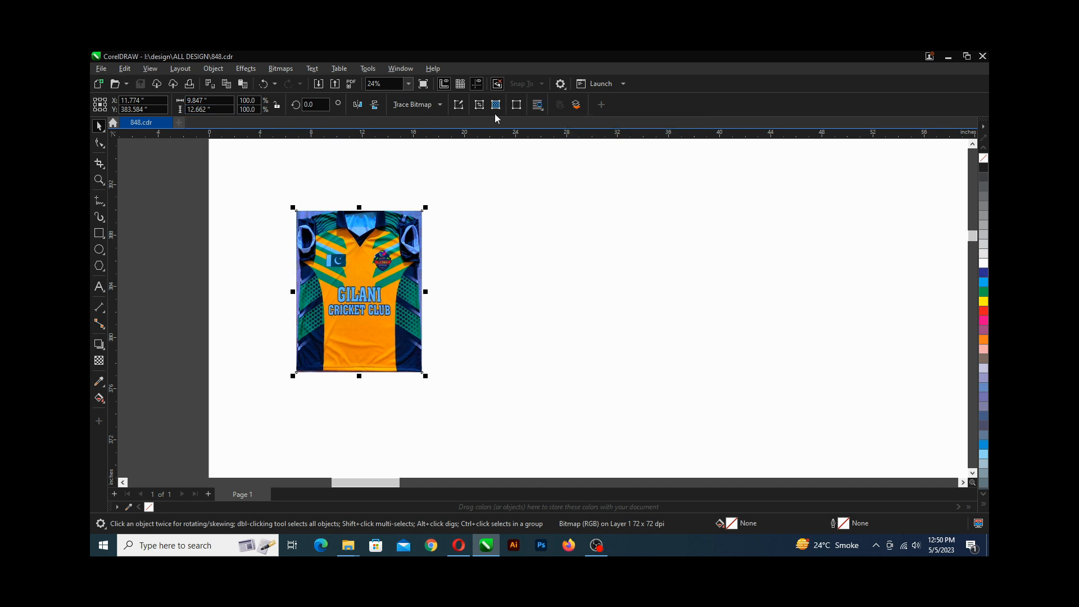
pyautogui.moveTo(214, 101); pyautogui.dragTo(179, 102)
pyautogui.click(276, 105)
pyautogui.moveTo(208, 100); pyautogui.dragTo(183, 100)
pyautogui.write('22.5')
pyautogui.press('Tab')
pyautogui.write('31')
pyautogui.press('Return')
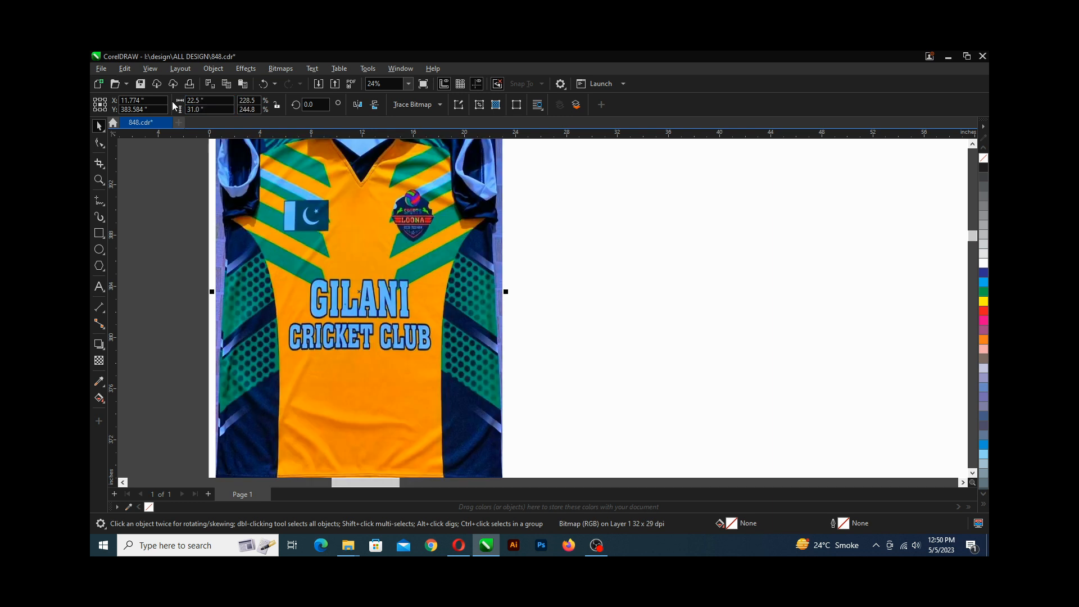
# Save the document and deselect the jersey image.
pyautogui.scroll(-2, 302, 252)
pyautogui.scroll(1, 304, 250)
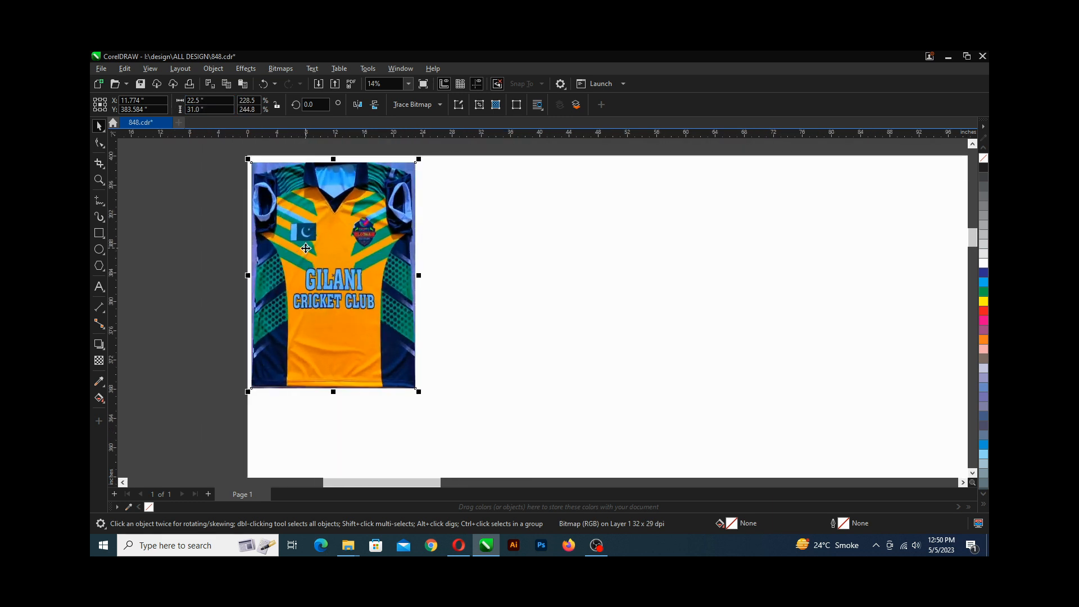
pyautogui.hotkey('ctrl', 's')
pyautogui.moveTo(315, 230); pyautogui.dragTo(321, 228)
pyautogui.click(449, 203)
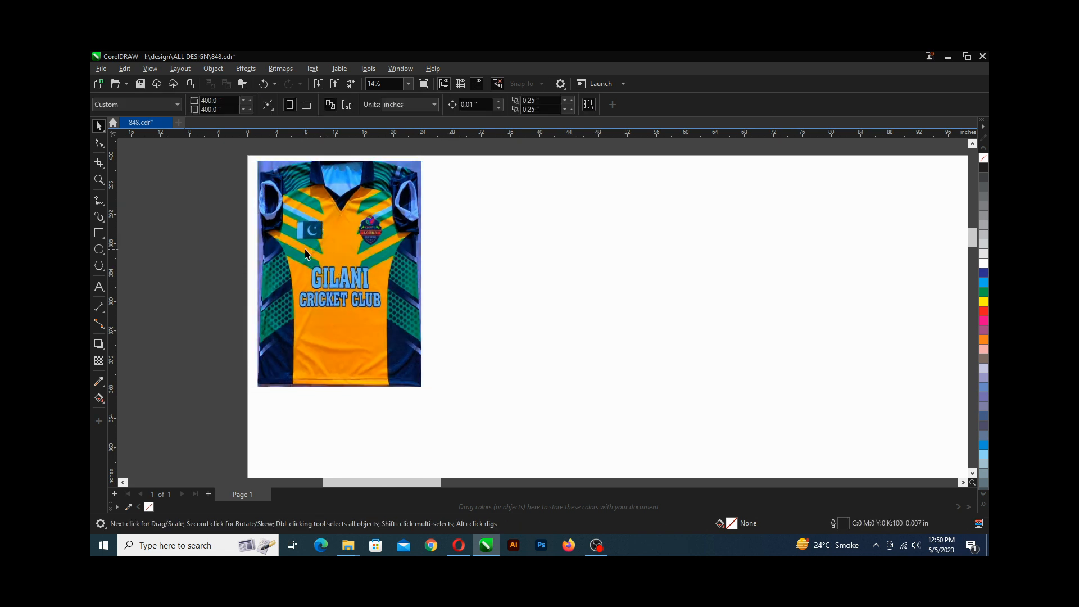
# Zoom in and pan to inspect the stripes on the jersey's upper chest.
pyautogui.scroll(2, 278, 249)
pyautogui.scroll(-1, 274, 261)
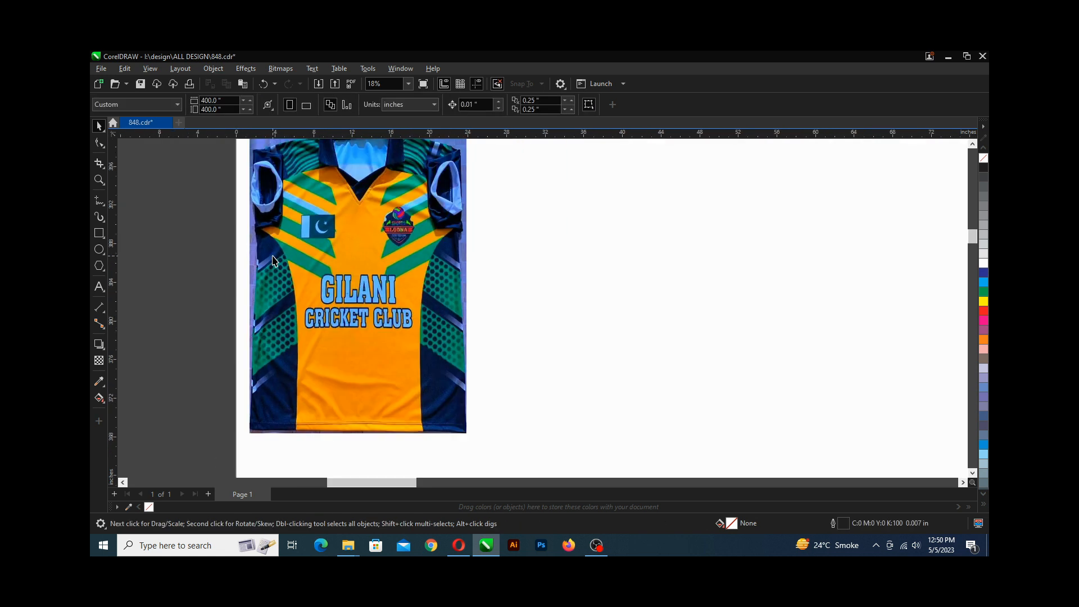
pyautogui.scroll(1, 274, 260)
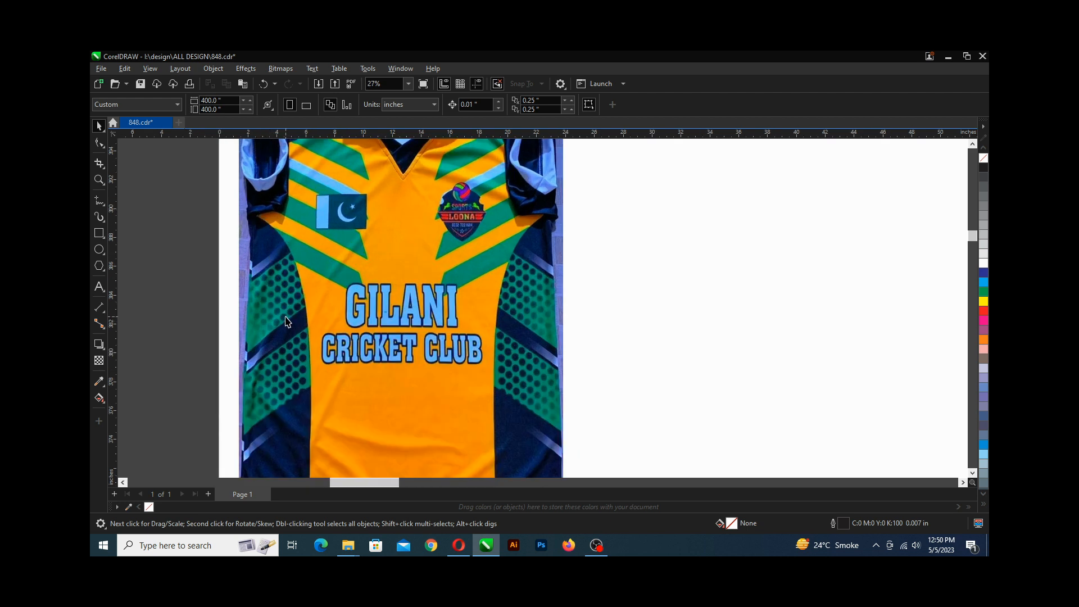
pyautogui.scroll(-1, 286, 321)
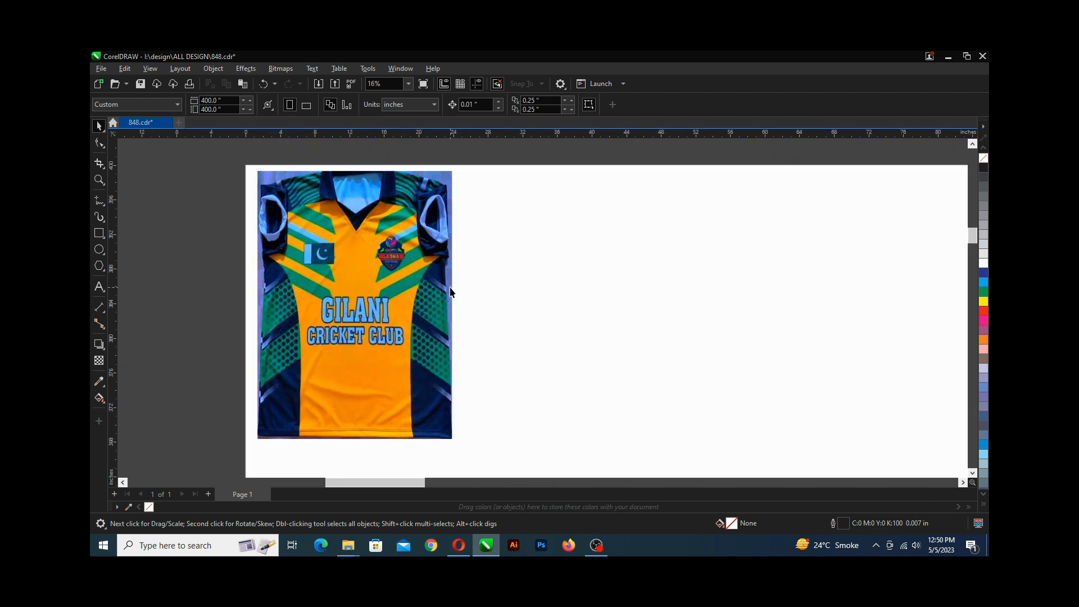
pyautogui.scroll(1, 314, 300)
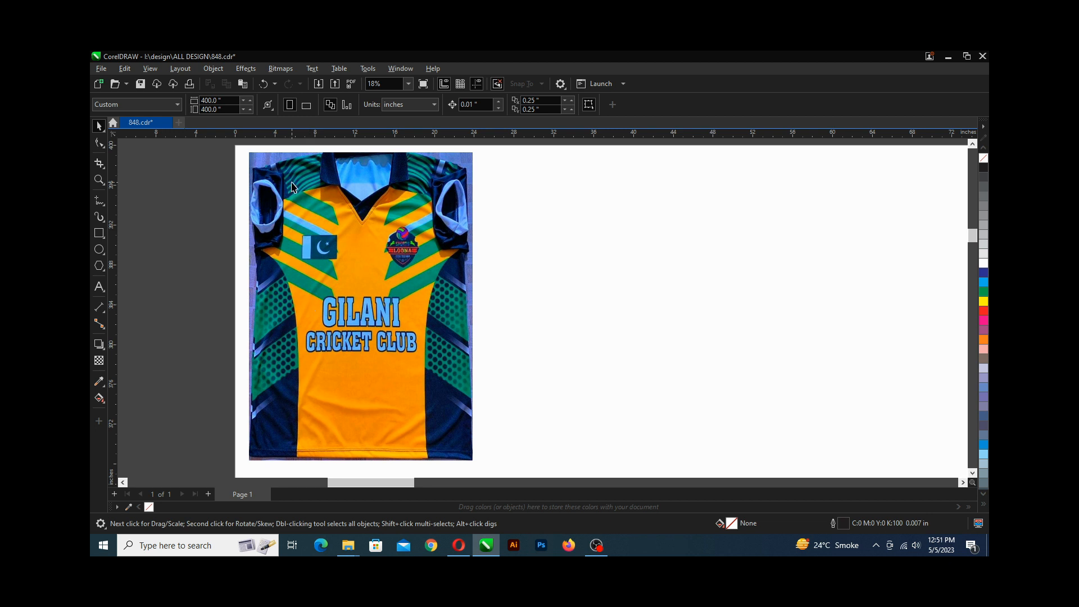
pyautogui.scroll(1, 346, 285)
pyautogui.scroll(2, 318, 264)
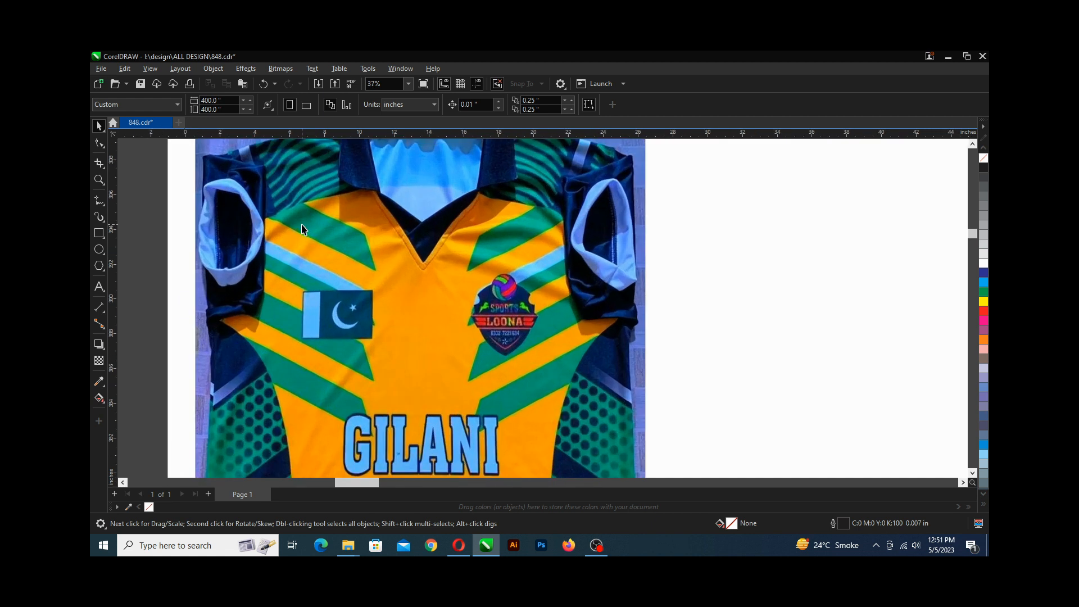
pyautogui.scroll(1, 310, 264)
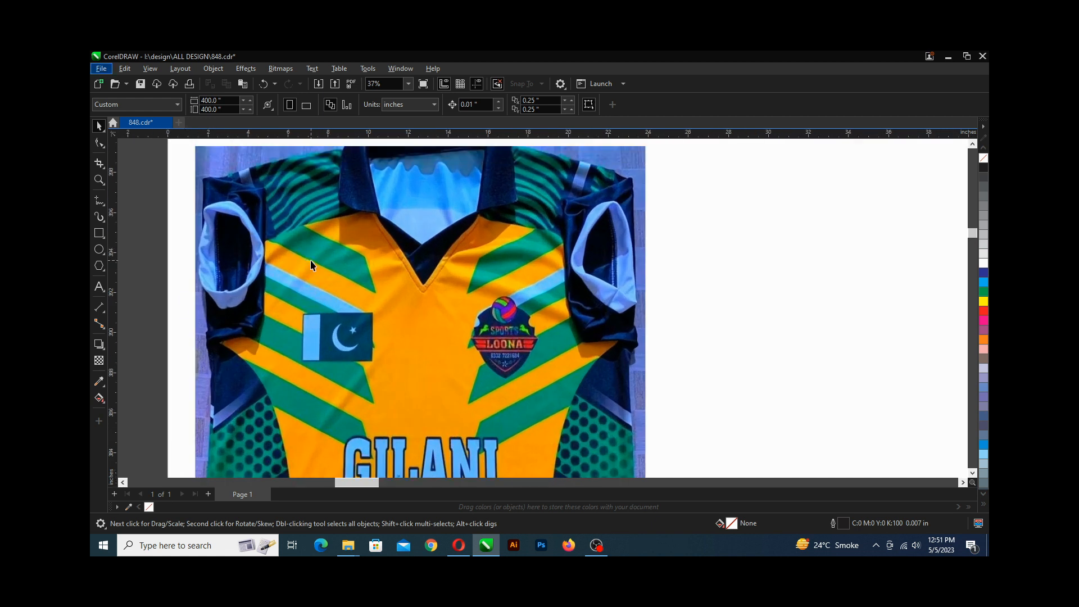
pyautogui.hscroll(2, 311, 259)
pyautogui.hscroll(-1, 282, 265)
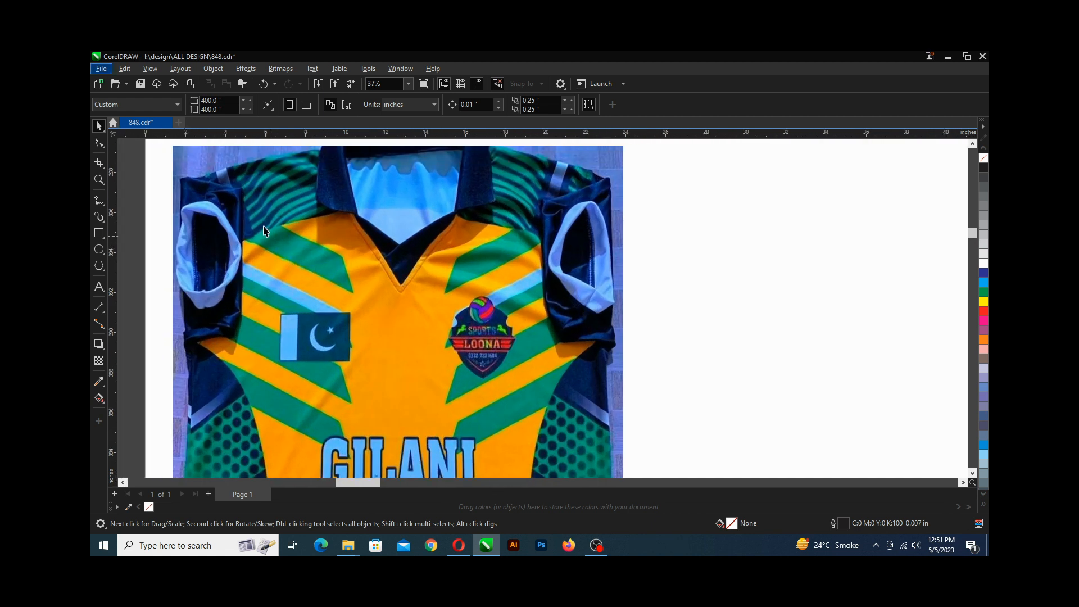
pyautogui.scroll(-1, 227, 188)
# Draw a closed four-node Bezier shape tracing the upper-left green stripe from the jersey's left edge.
pyautogui.click(104, 204)
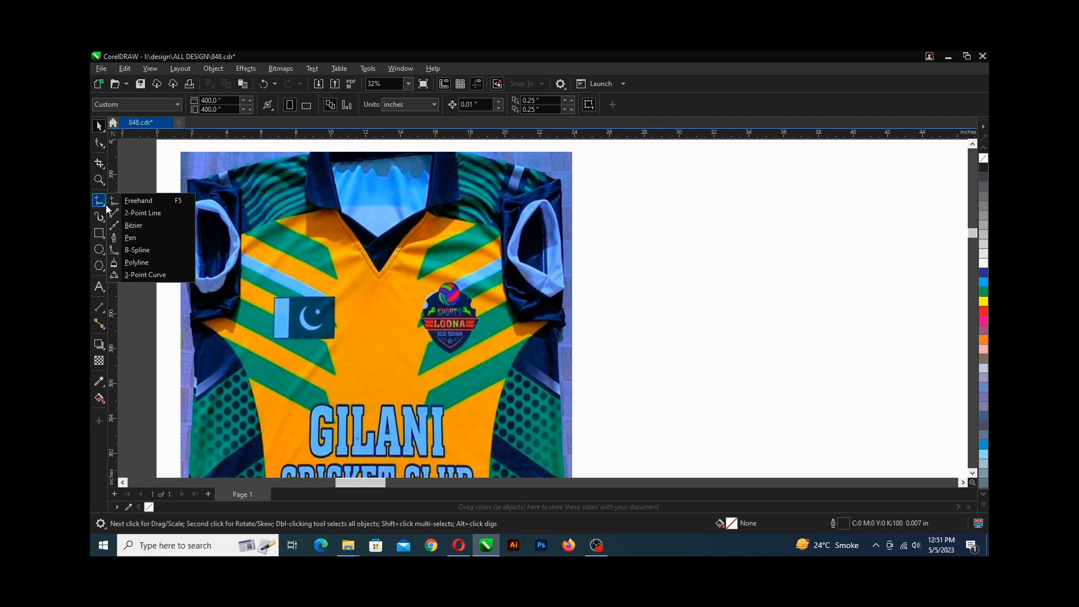
pyautogui.click(133, 226)
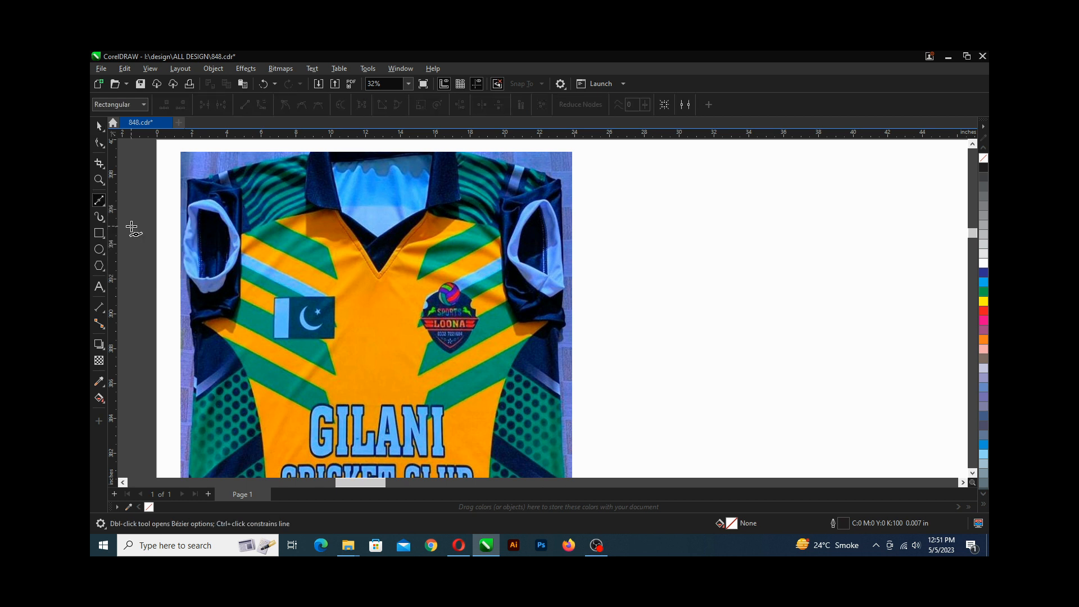
pyautogui.click(181, 171)
pyautogui.click(328, 248)
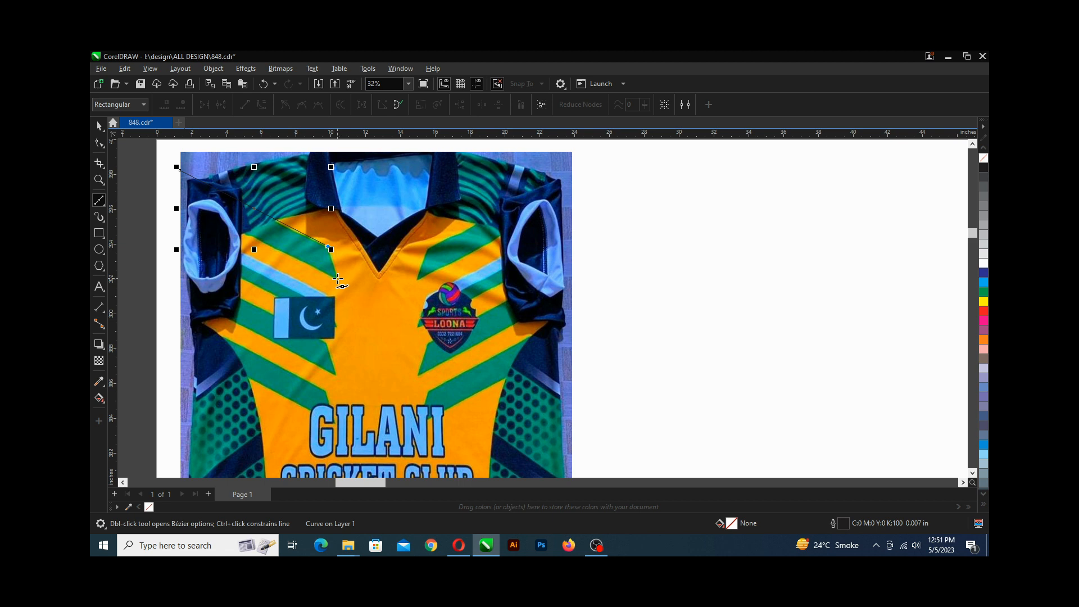
pyautogui.scroll(5, 338, 280)
pyautogui.click(338, 283)
pyautogui.scroll(-5, 338, 282)
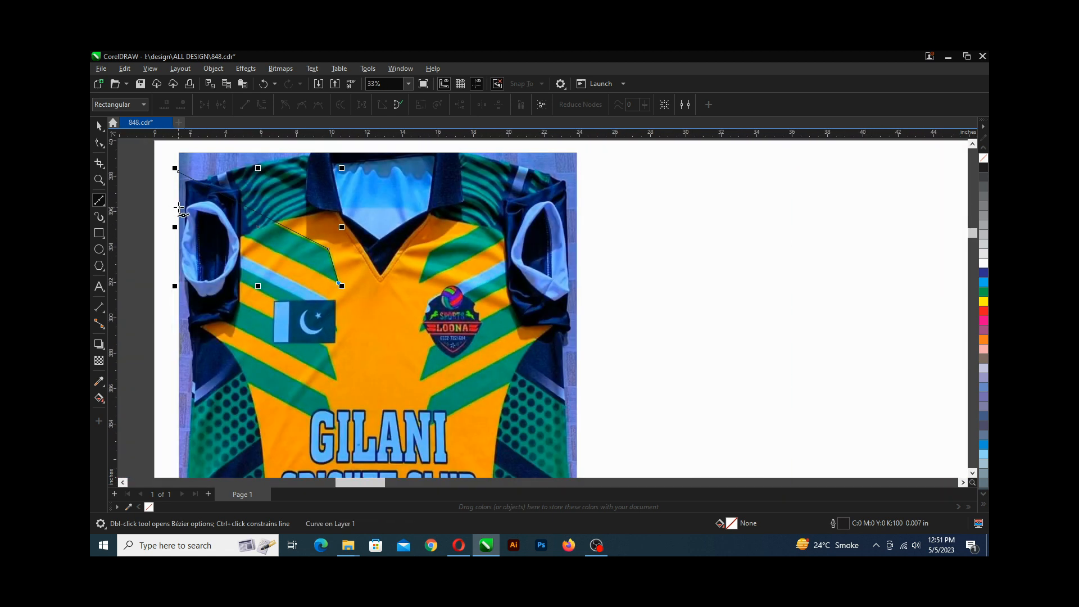
pyautogui.click(178, 207)
pyautogui.click(176, 169)
pyautogui.scroll(2, 181, 177)
pyautogui.scroll(1, 182, 178)
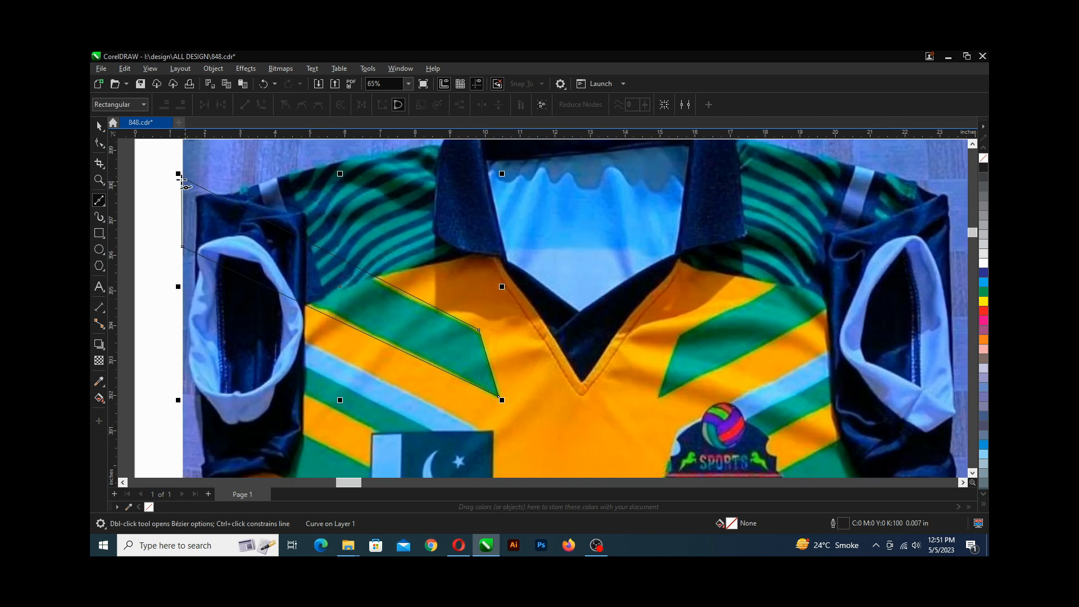
# Move the stripe shape's lower-left node up slightly with the Shape tool to fit the sleeve edge.
pyautogui.scroll(3, 183, 182)
pyautogui.scroll(-3, 184, 187)
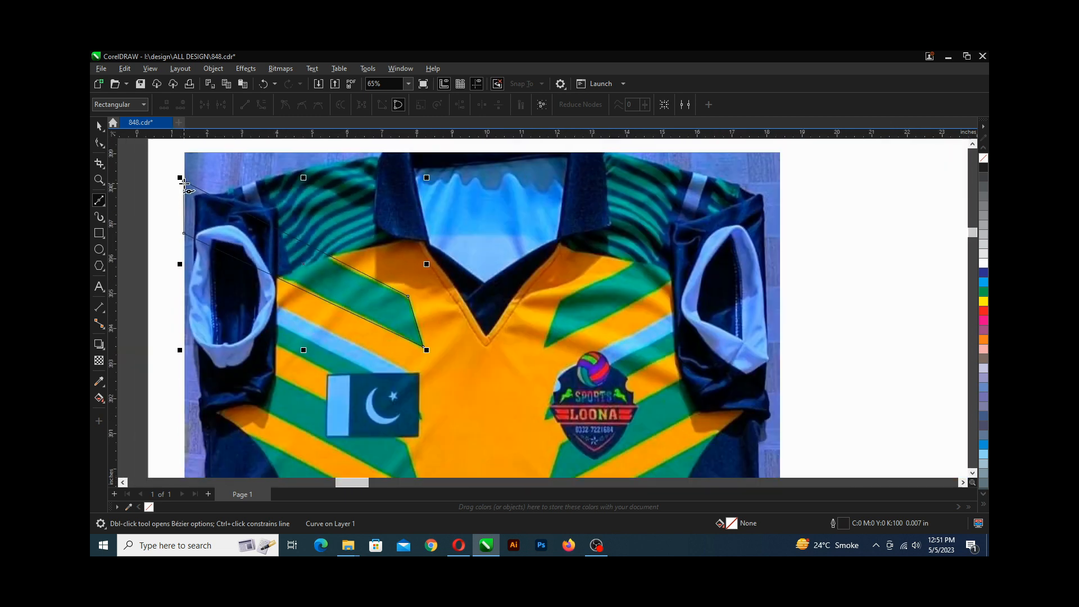
pyautogui.click(99, 142)
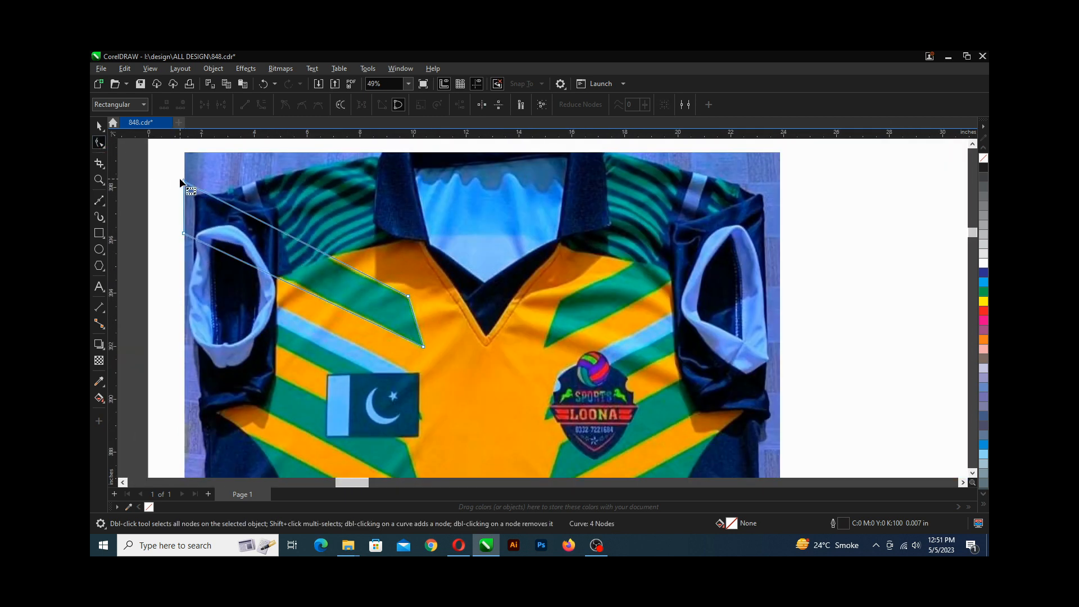
pyautogui.scroll(4, 185, 184)
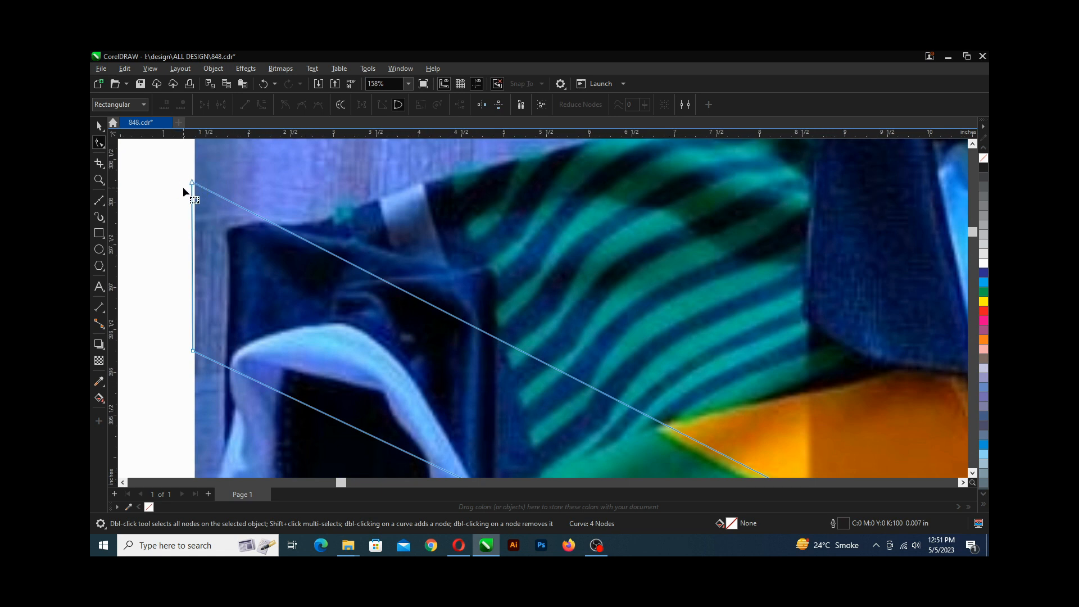
pyautogui.scroll(-5, 183, 186)
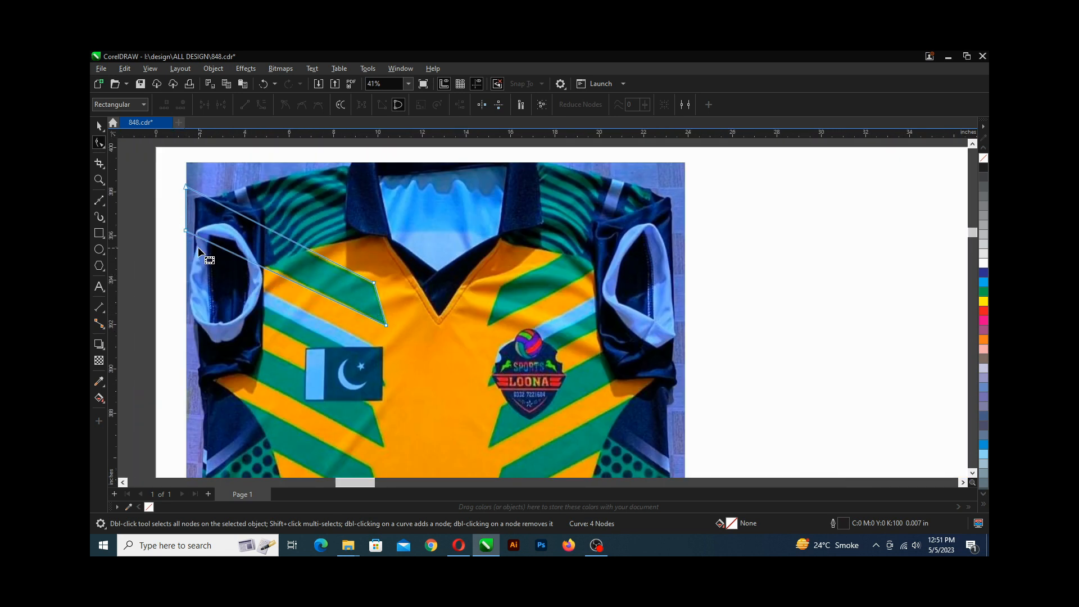
pyautogui.scroll(2, 197, 245)
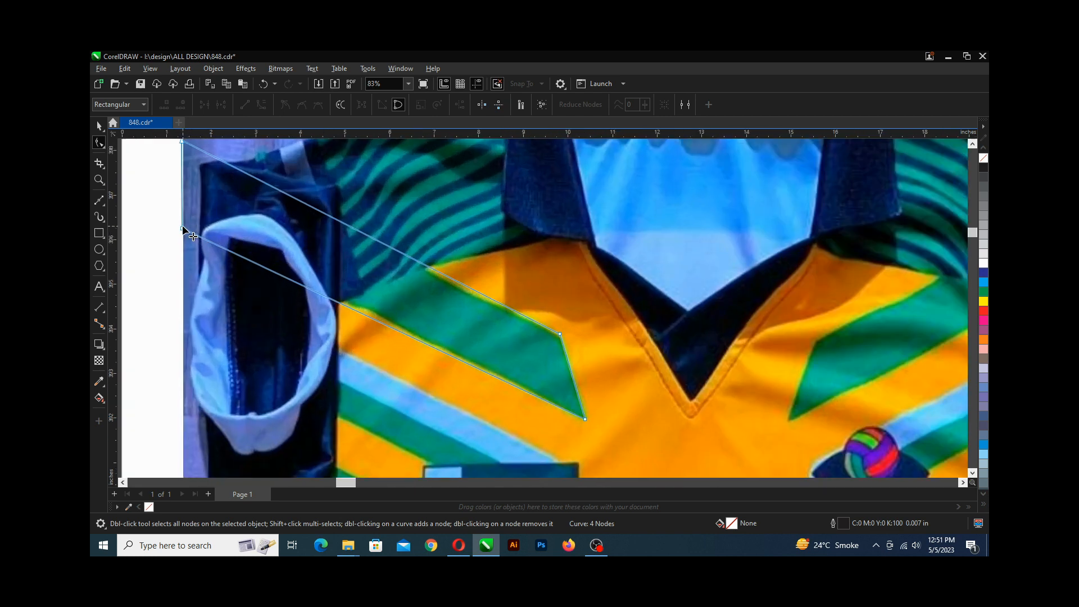
pyautogui.scroll(2, 182, 239)
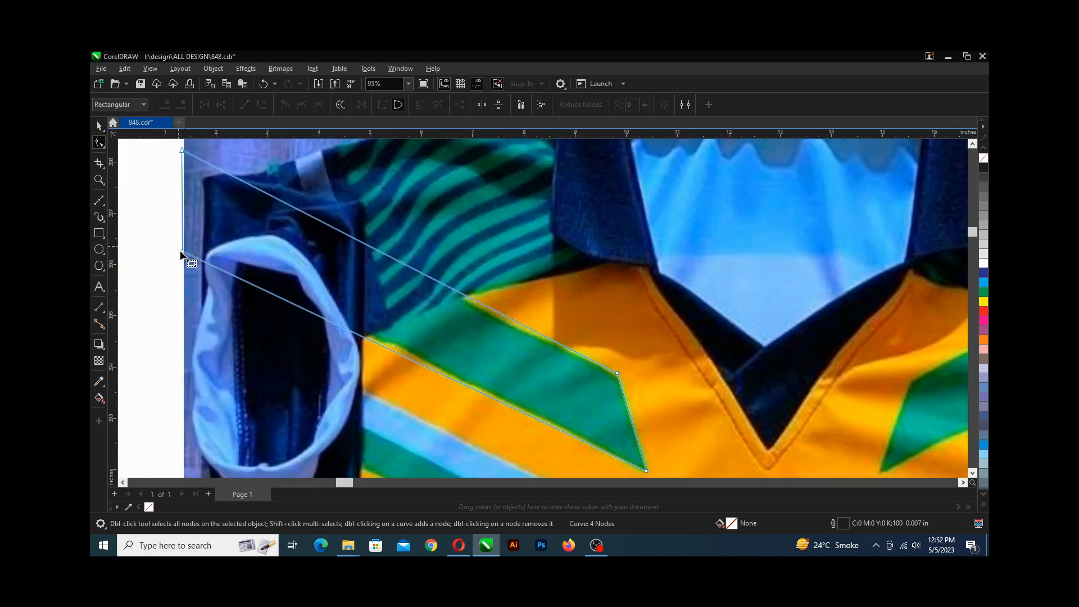
pyautogui.moveTo(182, 253); pyautogui.dragTo(184, 243)
# Move the stripe shape's upper-left node onto the jersey's left edge.
pyautogui.scroll(-3, 185, 243)
pyautogui.scroll(5, 439, 339)
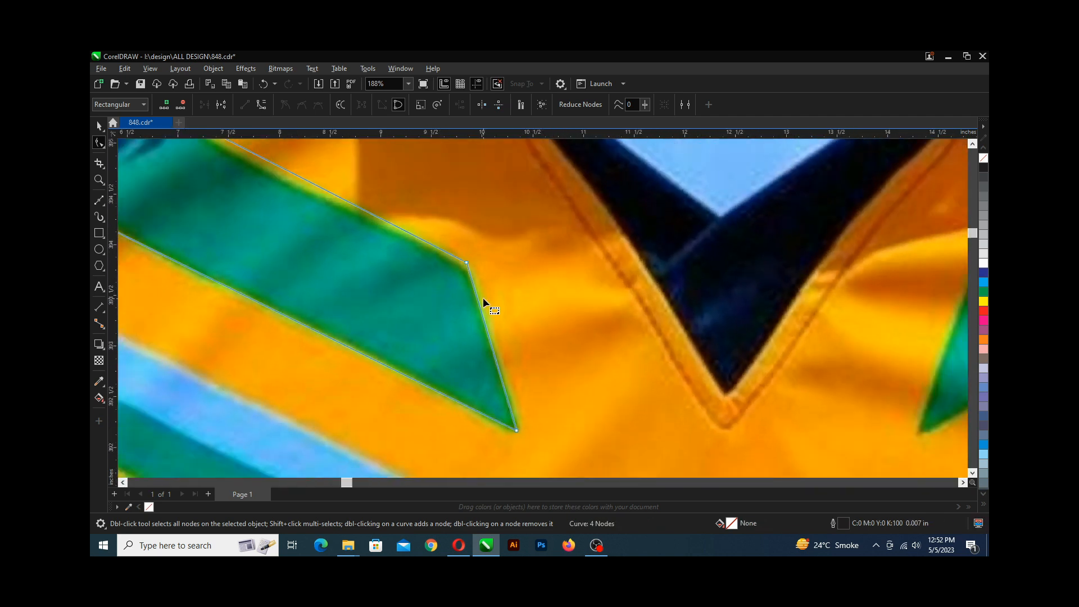
pyautogui.scroll(-6, 484, 298)
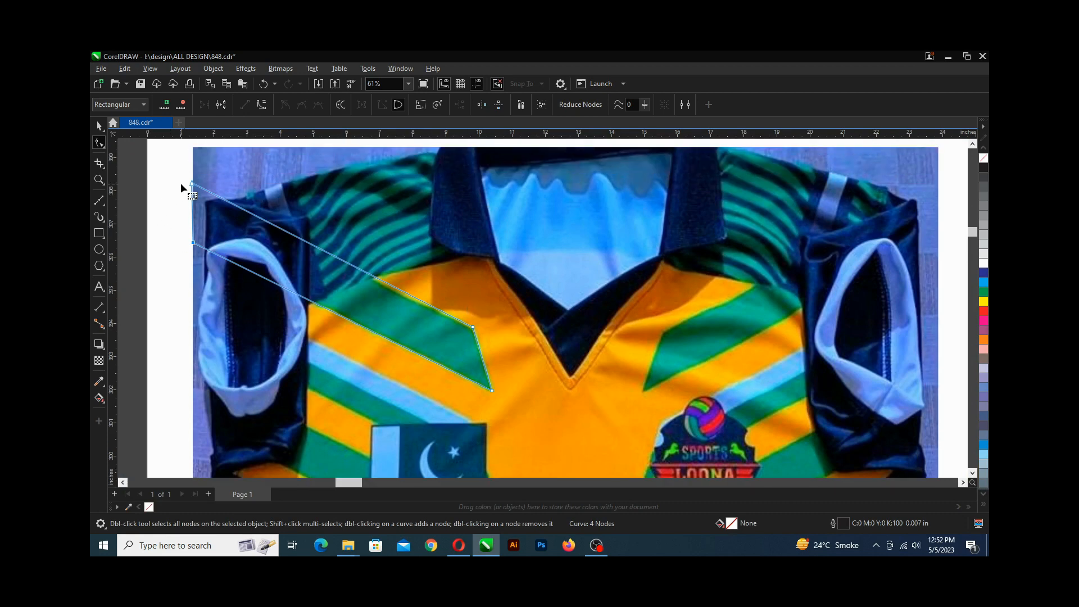
pyautogui.scroll(3, 184, 184)
pyautogui.moveTo(196, 183); pyautogui.dragTo(208, 188)
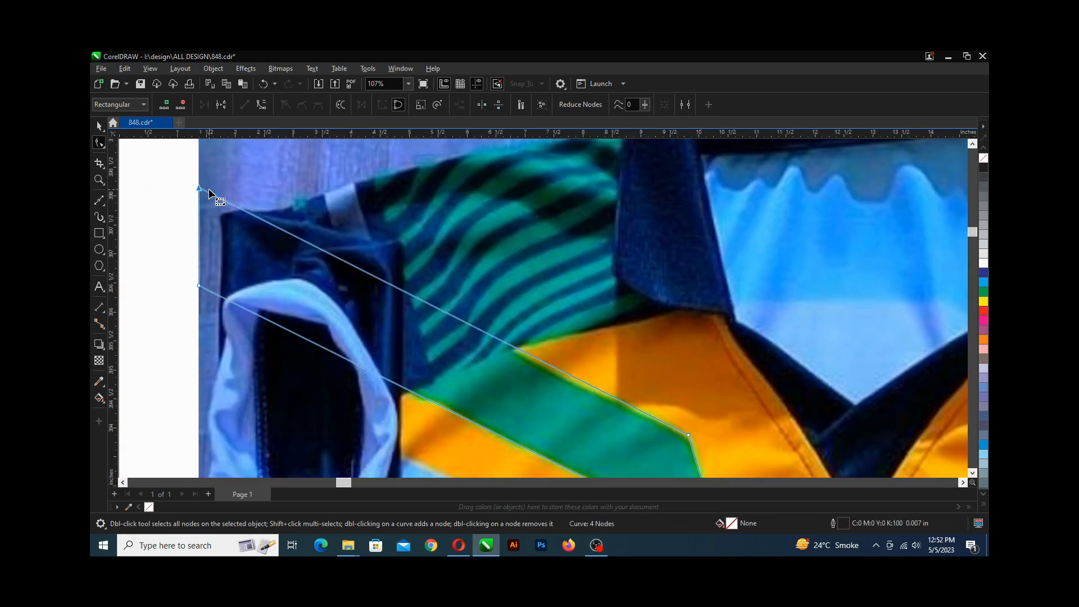
pyautogui.scroll(-3, 208, 188)
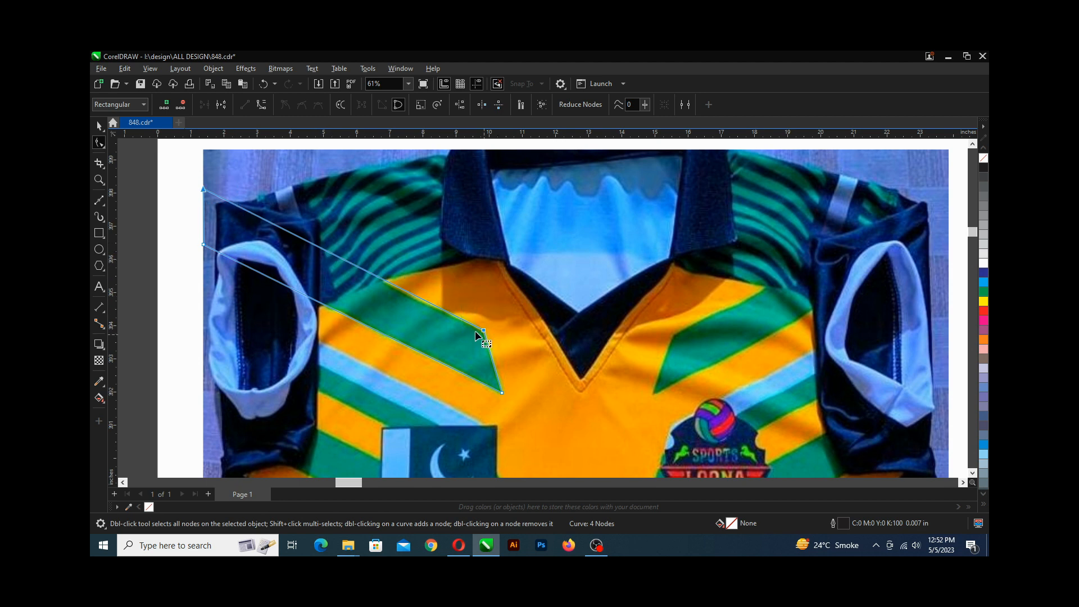
# Nudge the stripe shape's upper-right node down slightly to match the stripe's corner.
pyautogui.scroll(3, 472, 330)
pyautogui.scroll(3, 492, 330)
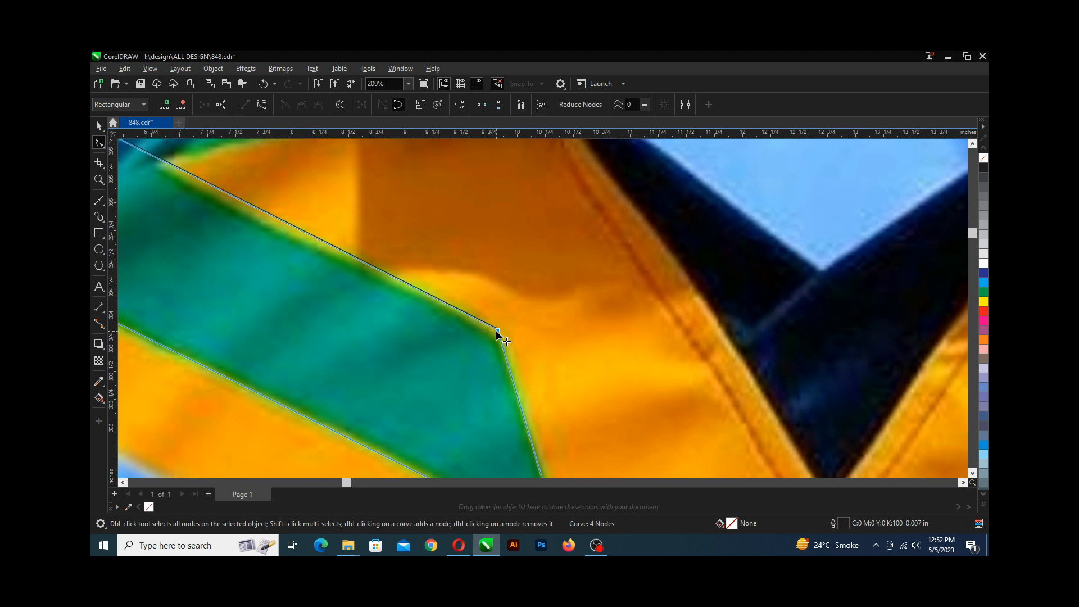
pyautogui.moveTo(495, 329); pyautogui.dragTo(495, 333)
pyautogui.scroll(-10, 442, 327)
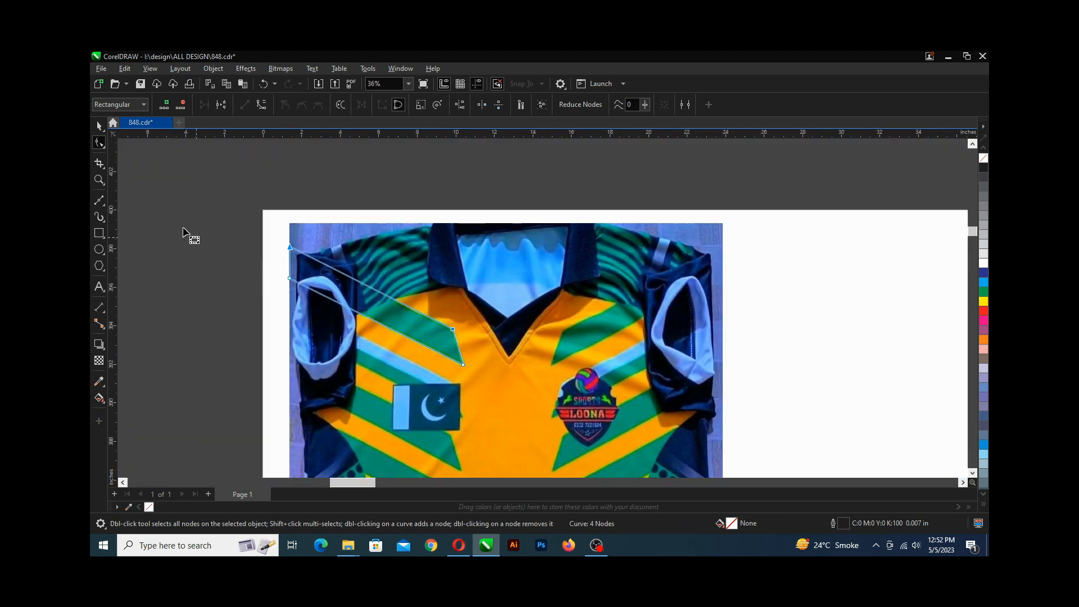
# Switch to the Pick tool and save the drawing.
pyautogui.click(99, 126)
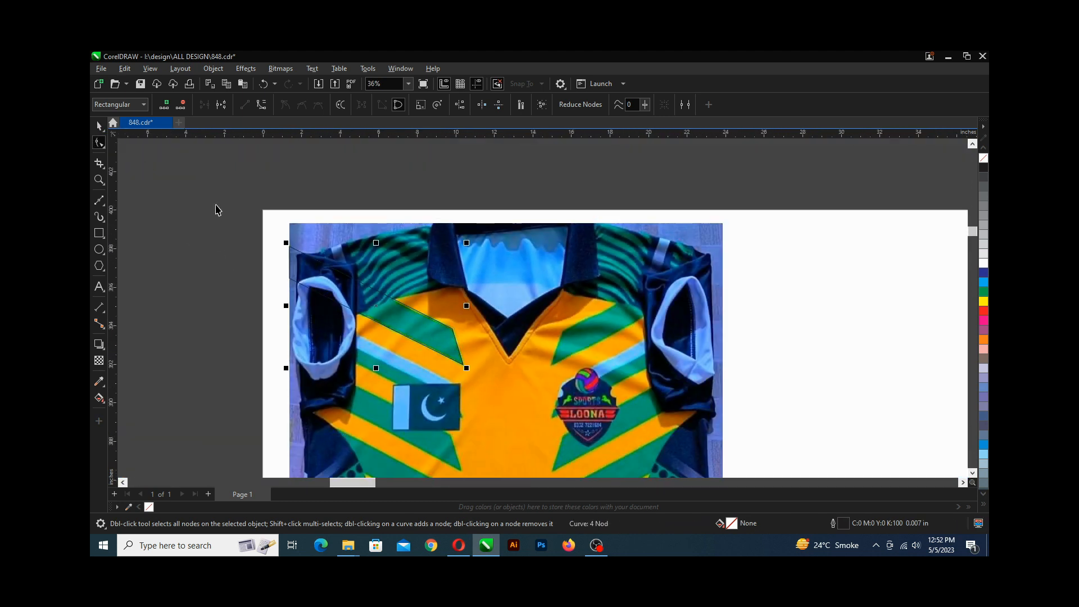
pyautogui.scroll(-3, 234, 222)
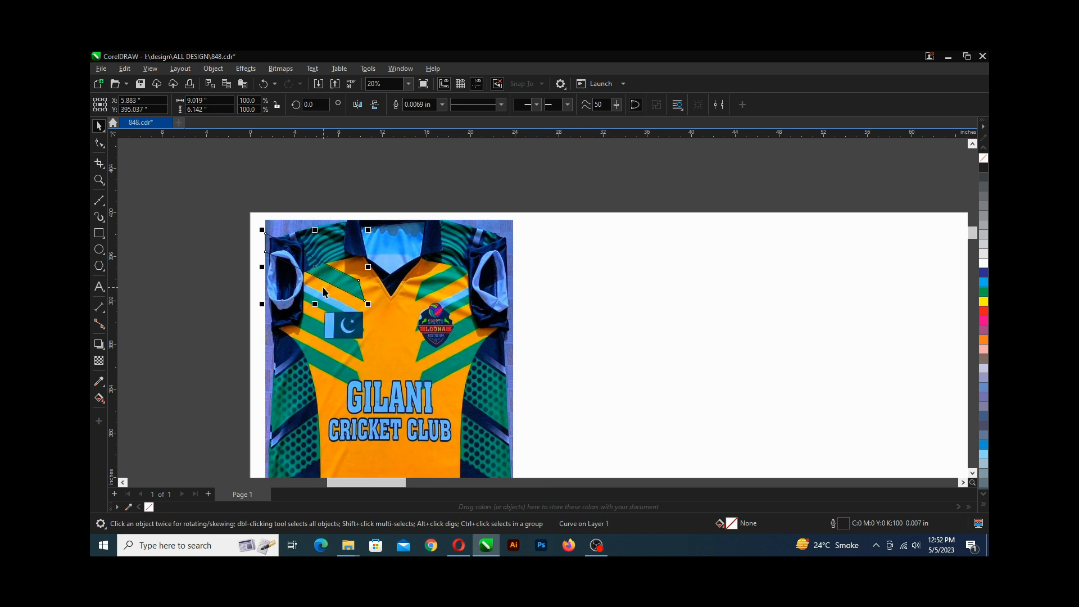
pyautogui.hotkey('ctrl', 's')
pyautogui.scroll(-2, 315, 258)
pyautogui.press('alt')
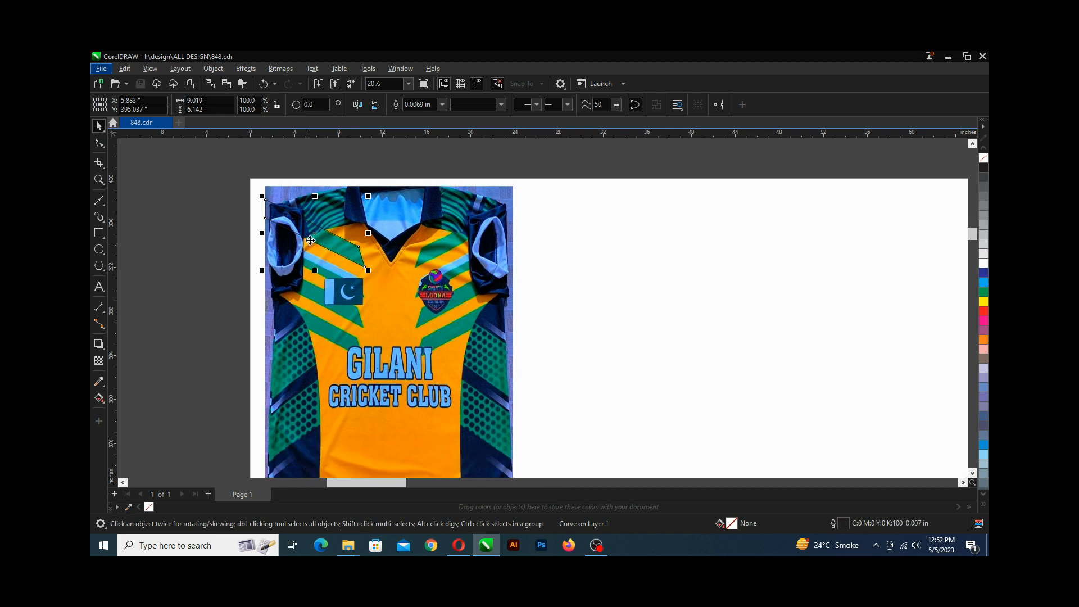
pyautogui.scroll(3, 310, 240)
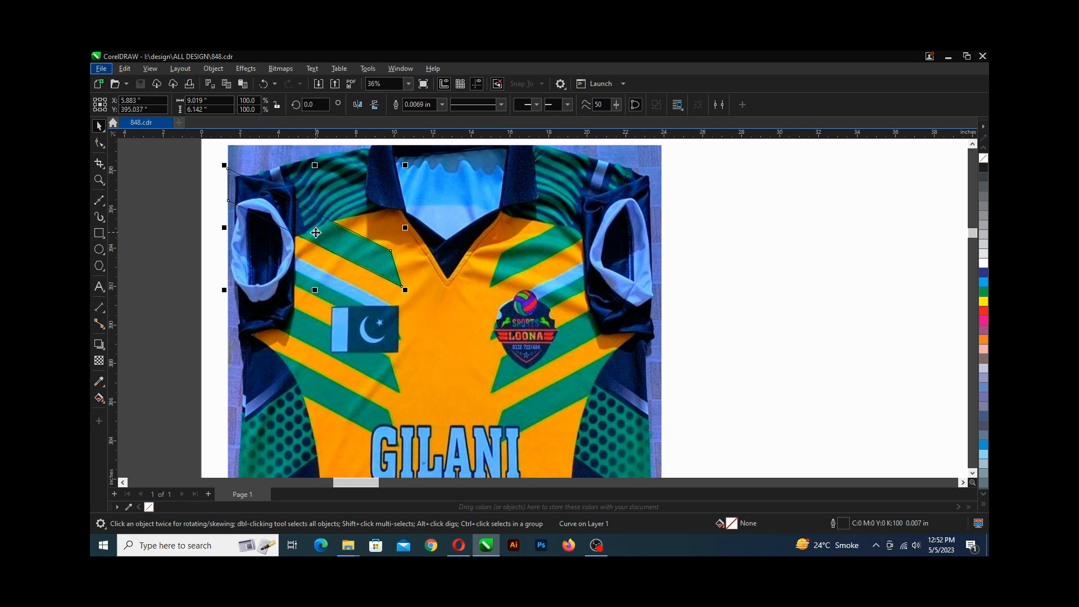
pyautogui.scroll(-1, 316, 232)
pyautogui.scroll(-1, 316, 232)
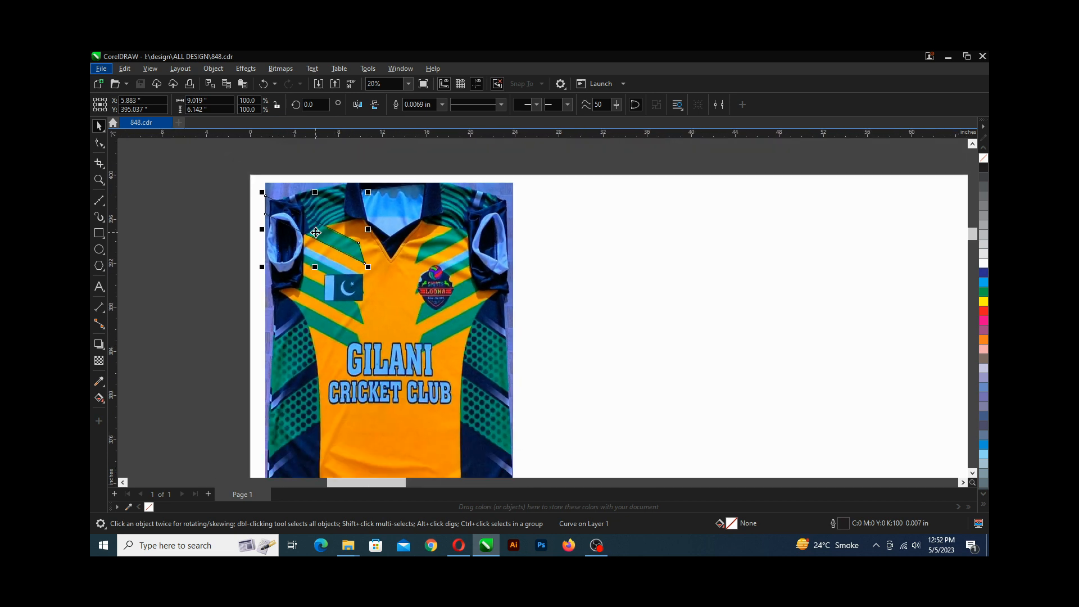
pyautogui.scroll(1, 314, 238)
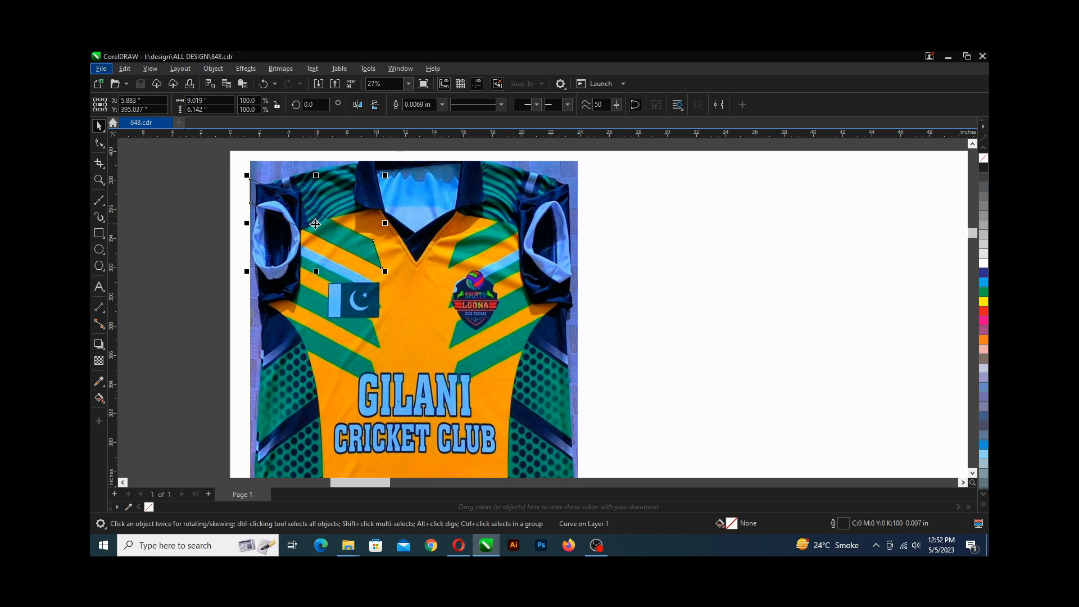
# Copy the stripe shape down onto the next stripe and duplicate it twice more down the chest.
pyautogui.moveTo(315, 224); pyautogui.dragTo(315, 270)
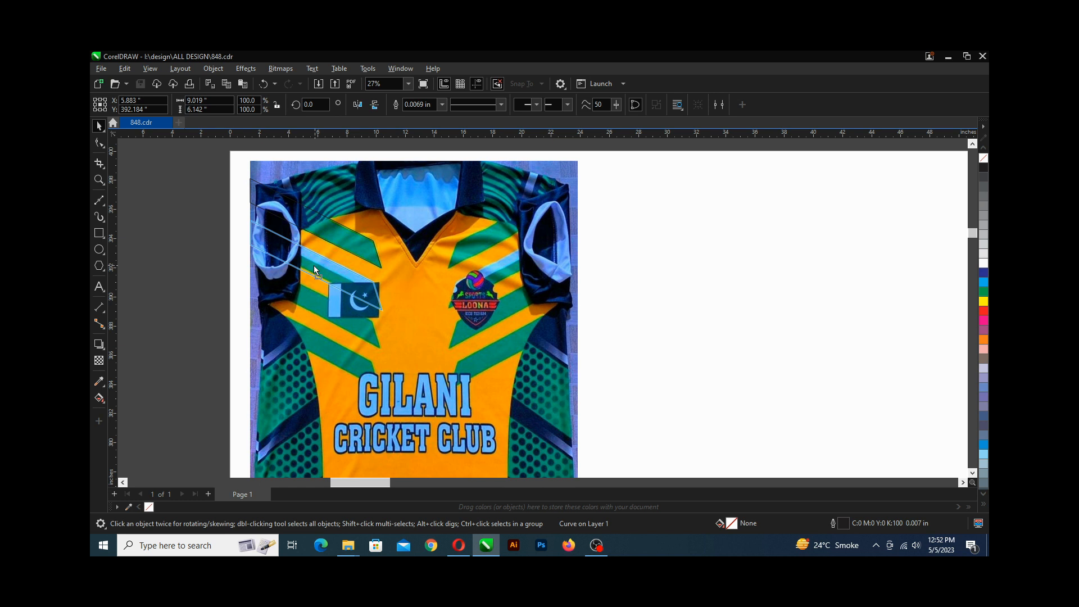
pyautogui.moveTo(313, 266); pyautogui.dragTo(315, 265)
pyautogui.moveTo(315, 266); pyautogui.dragTo(314, 265)
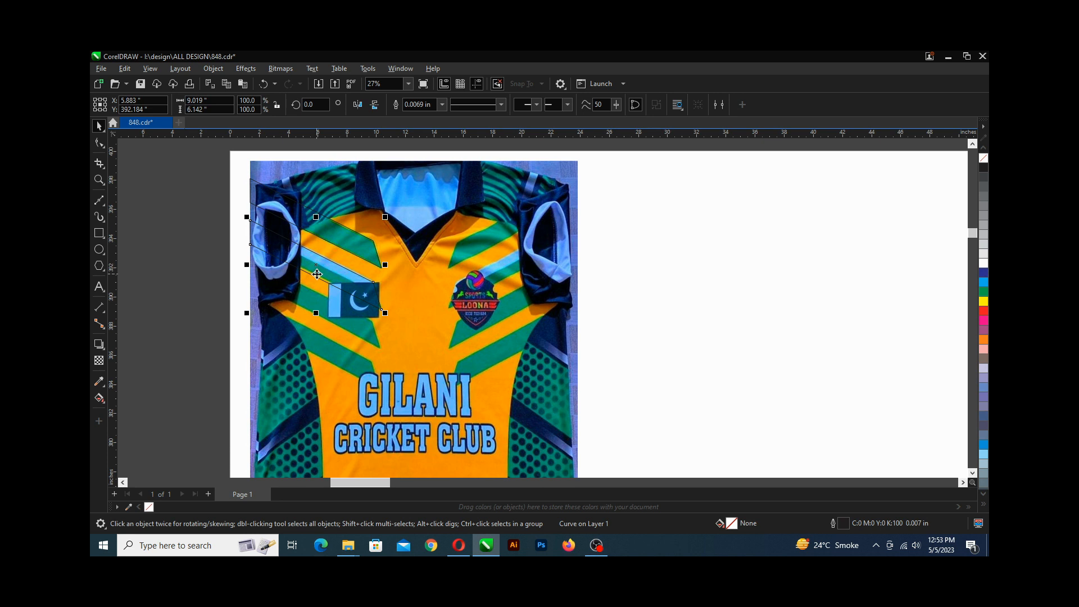
pyautogui.hotkey('ctrl', 'd')
pyautogui.hotkey('ctrl', 'd')
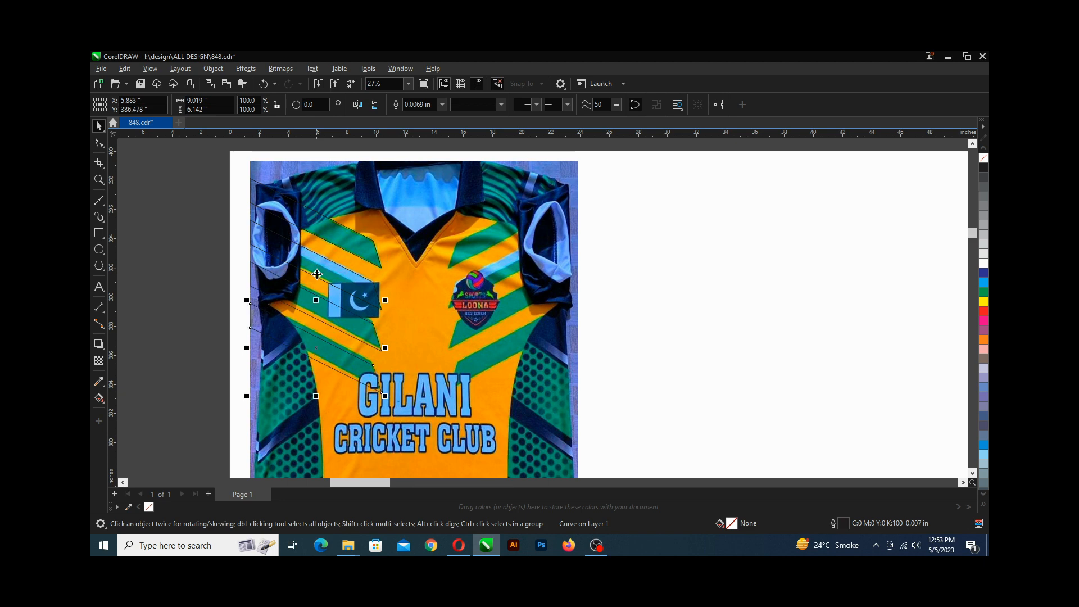
# Select the lowest stripe copy and move its left and upper-right nodes to fit the green stripe above the lettering.
pyautogui.scroll(3, 300, 315)
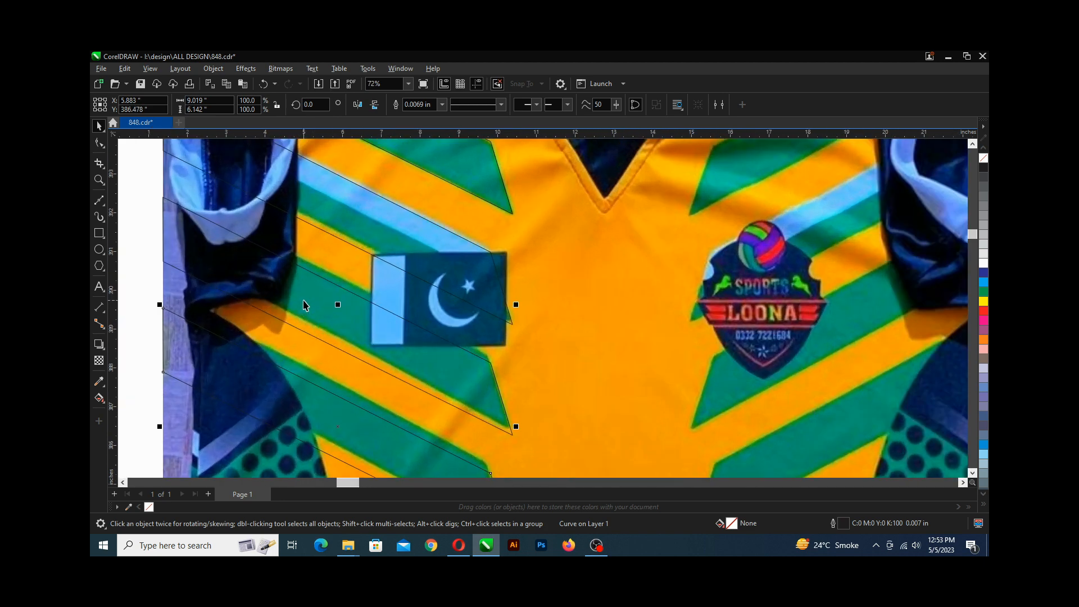
pyautogui.scroll(-3, 305, 304)
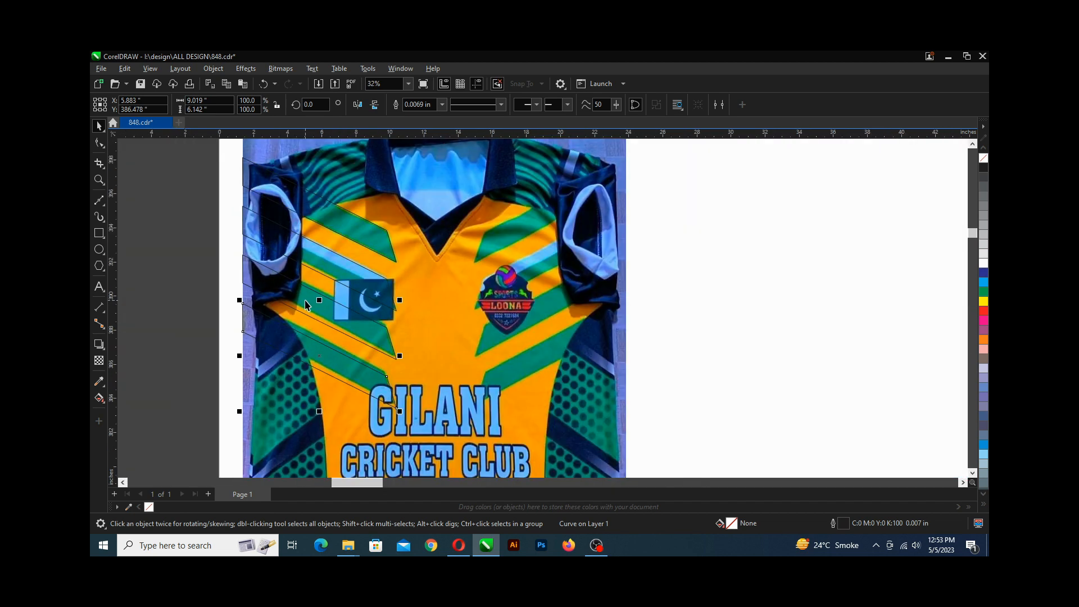
pyautogui.scroll(2, 311, 308)
pyautogui.scroll(2, 307, 315)
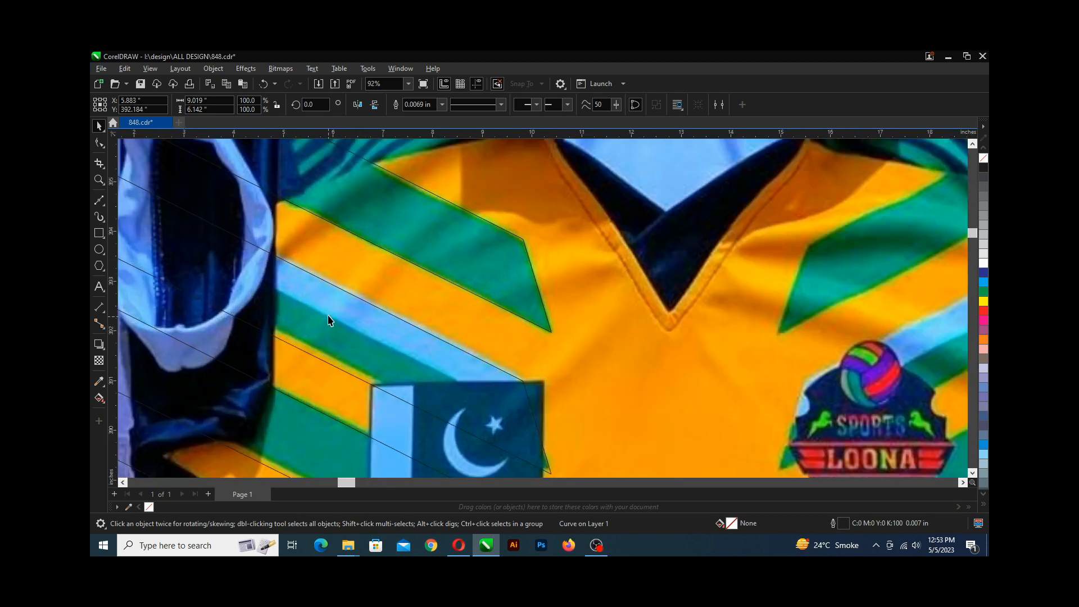
pyautogui.scroll(-3, 328, 316)
pyautogui.scroll(2, 336, 402)
pyautogui.click(342, 393)
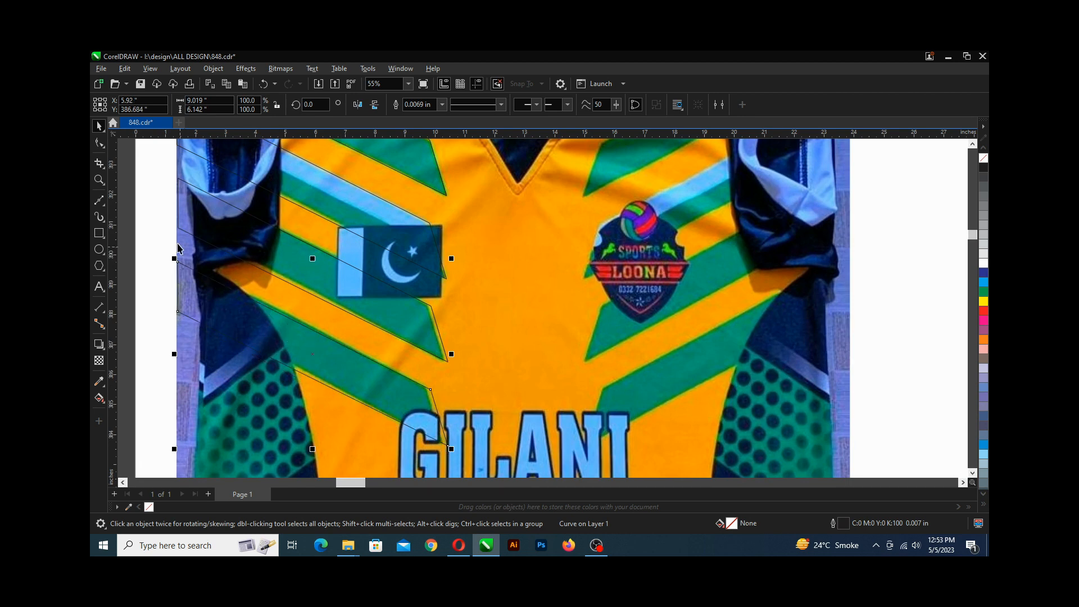
pyautogui.click(99, 143)
pyautogui.scroll(1, 188, 270)
pyautogui.moveTo(172, 271); pyautogui.dragTo(170, 261)
pyautogui.scroll(-2, 171, 262)
pyautogui.scroll(2, 323, 388)
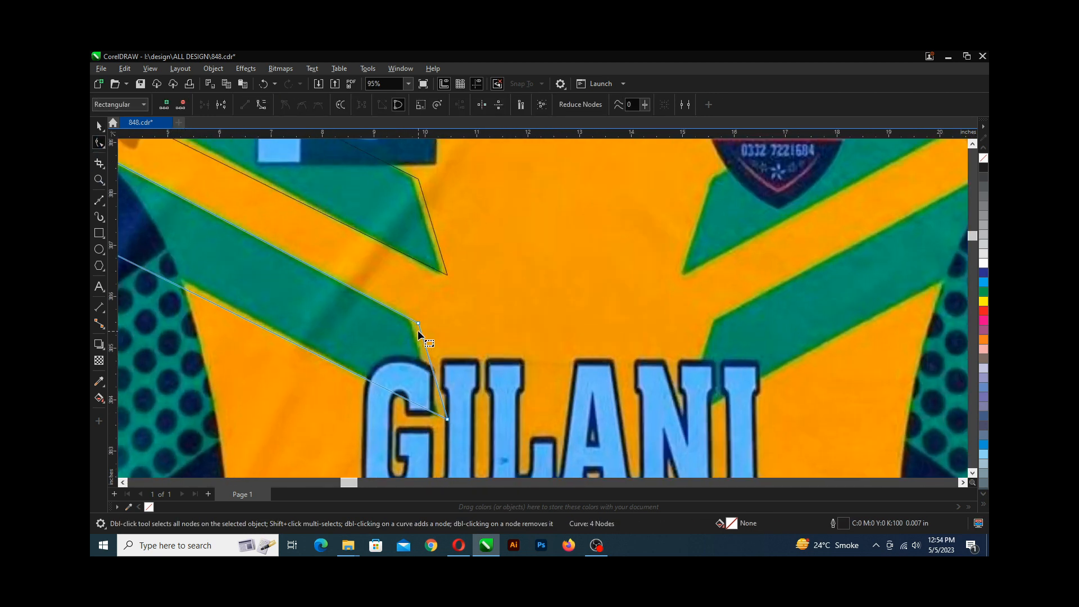
pyautogui.moveTo(419, 324); pyautogui.dragTo(412, 320)
# Select another stripe copy and nudge its node with the Shape tool to fit its stripe.
pyautogui.scroll(-3, 414, 321)
pyautogui.scroll(2, 307, 248)
pyautogui.click(260, 333)
pyautogui.moveTo(260, 333); pyautogui.dragTo(259, 329)
pyautogui.scroll(1, 360, 381)
pyautogui.scroll(1, 227, 312)
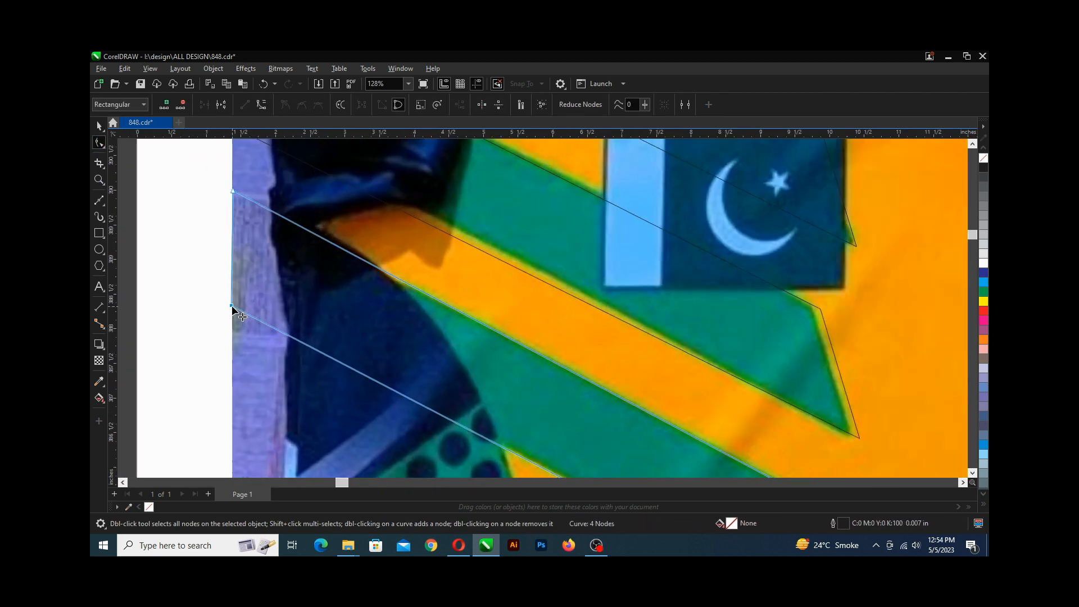
# Refit the nodes of the stripe copy beside the flag to that stripe's edges.
pyautogui.scroll(-2, 233, 309)
pyautogui.click(434, 344)
pyautogui.scroll(3, 441, 339)
pyautogui.moveTo(484, 412); pyautogui.dragTo(474, 412)
pyautogui.scroll(1, 446, 315)
pyautogui.moveTo(450, 295); pyautogui.dragTo(438, 292)
pyautogui.scroll(-4, 438, 291)
pyautogui.scroll(1, 186, 265)
pyautogui.moveTo(188, 275); pyautogui.dragTo(187, 270)
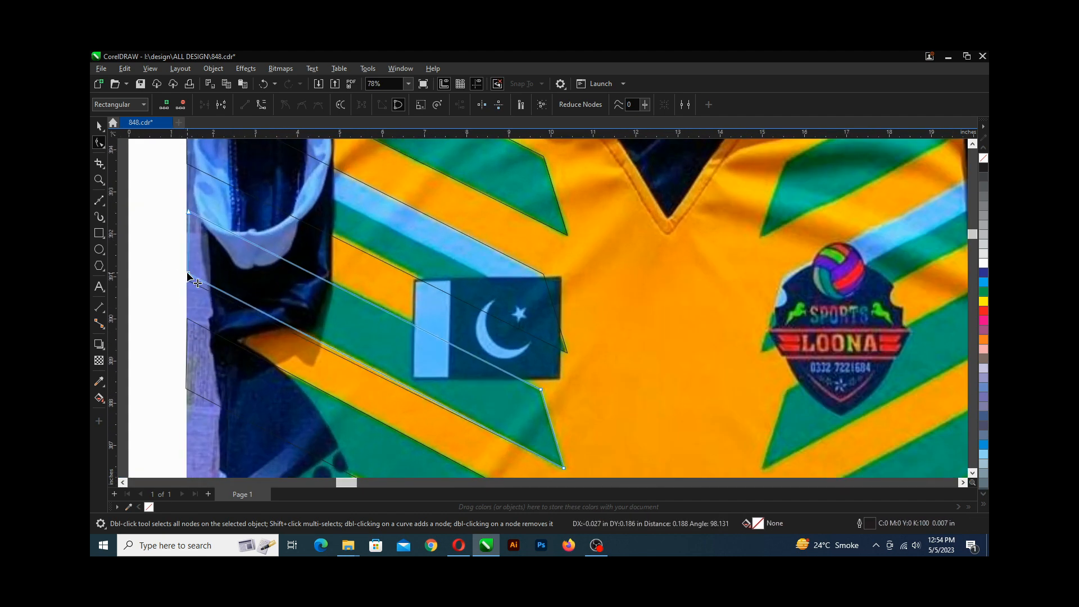
# Adjust the remaining copy's nodes to align with the stripe above the flag, then save the drawing.
pyautogui.scroll(2, 183, 208)
pyautogui.moveTo(194, 202); pyautogui.dragTo(192, 199)
pyautogui.scroll(-2, 264, 315)
pyautogui.scroll(2, 230, 165)
pyautogui.moveTo(229, 282); pyautogui.dragTo(228, 272)
pyautogui.scroll(-2, 229, 271)
pyautogui.scroll(3, 617, 469)
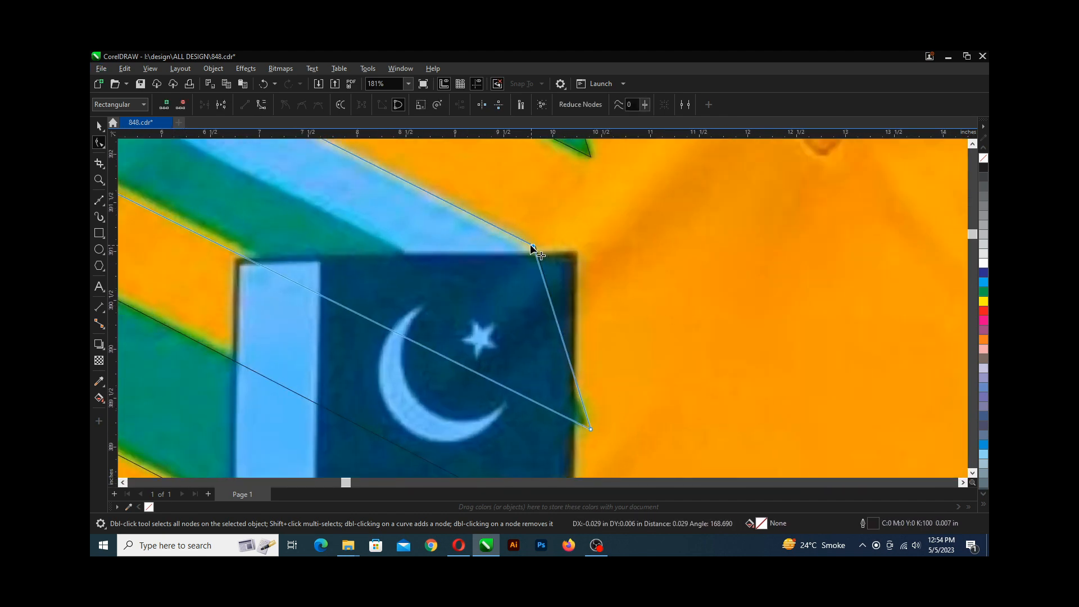
pyautogui.moveTo(534, 251); pyautogui.dragTo(529, 248)
pyautogui.scroll(-4, 522, 250)
pyautogui.scroll(2, 163, 164)
pyautogui.hotkey('ctrl', 's')
# Draw a closed four-node Bezier shape tracing the light-blue stripe above the flag from the jersey's left edge.
pyautogui.press('space')
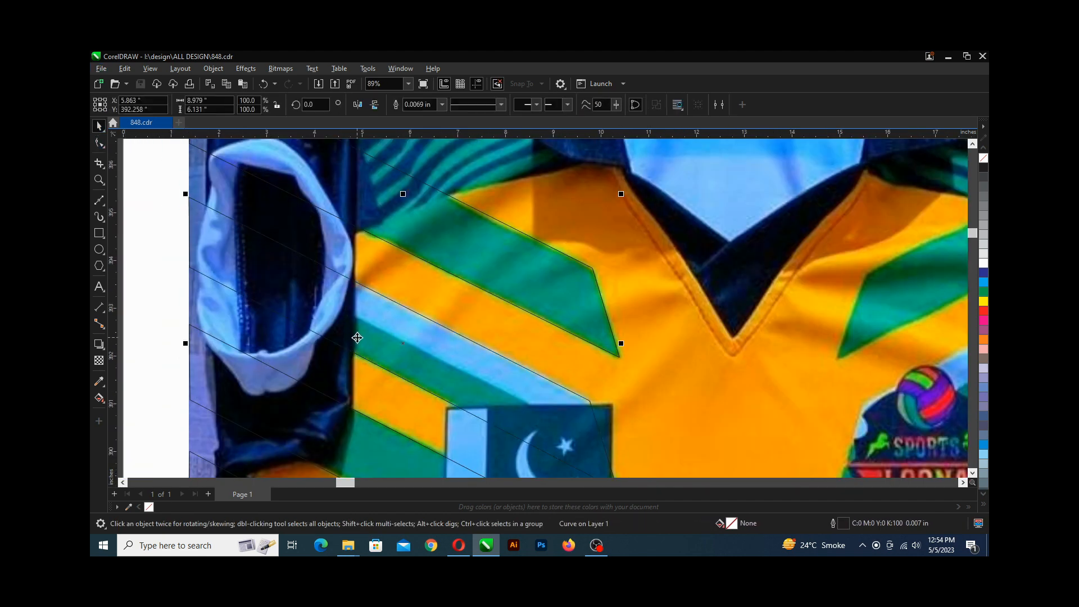
pyautogui.click(374, 332)
pyautogui.click(363, 325)
pyautogui.scroll(-2, 419, 354)
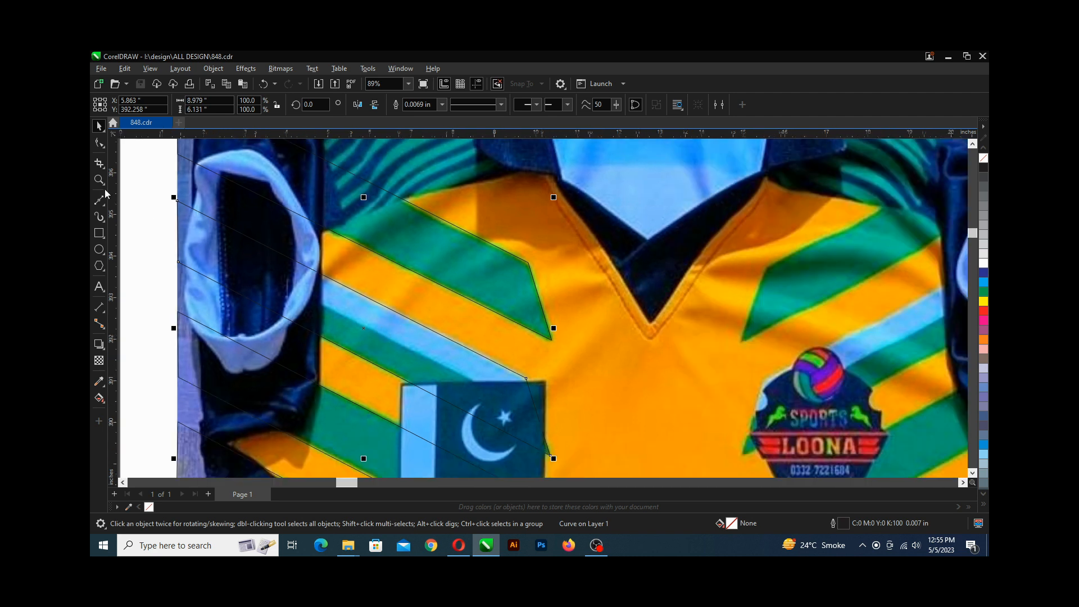
pyautogui.click(99, 200)
pyautogui.scroll(3, 184, 219)
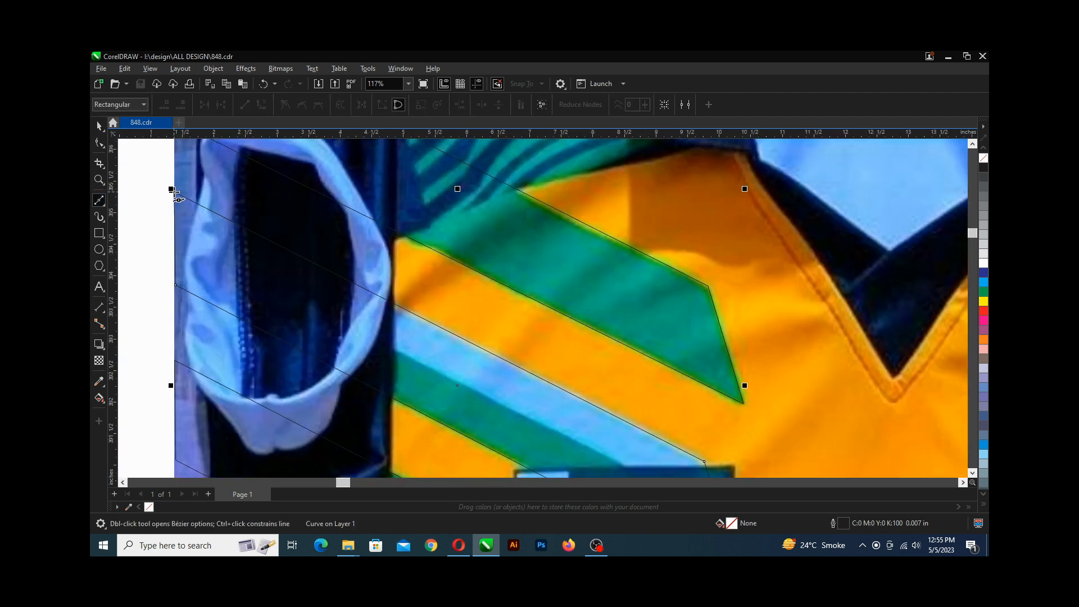
pyautogui.click(174, 191)
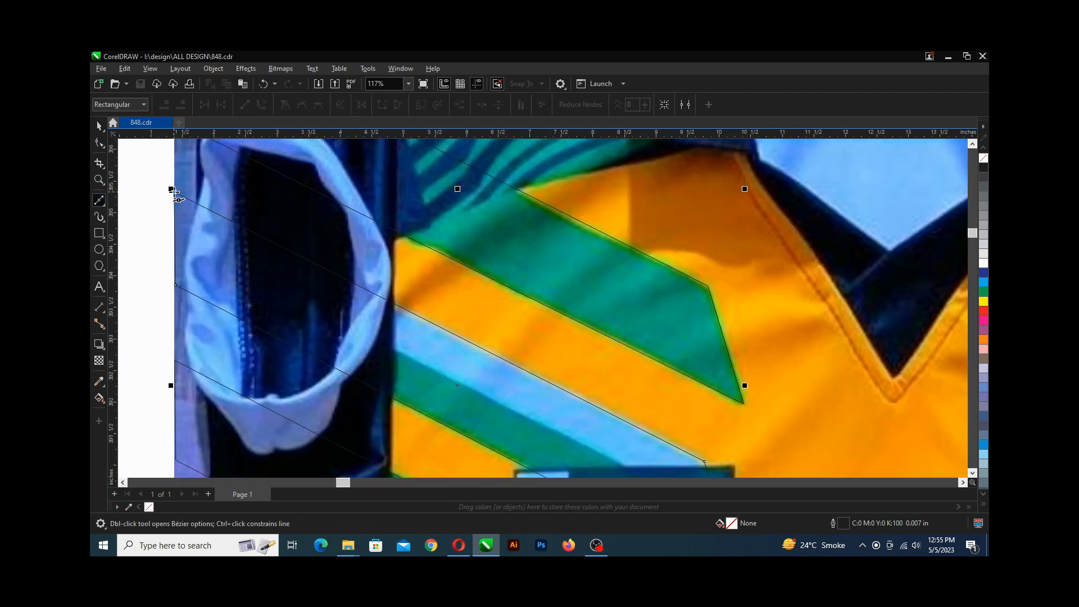
pyautogui.click(704, 461)
pyautogui.scroll(-1, 705, 461)
pyautogui.scroll(-2, 704, 461)
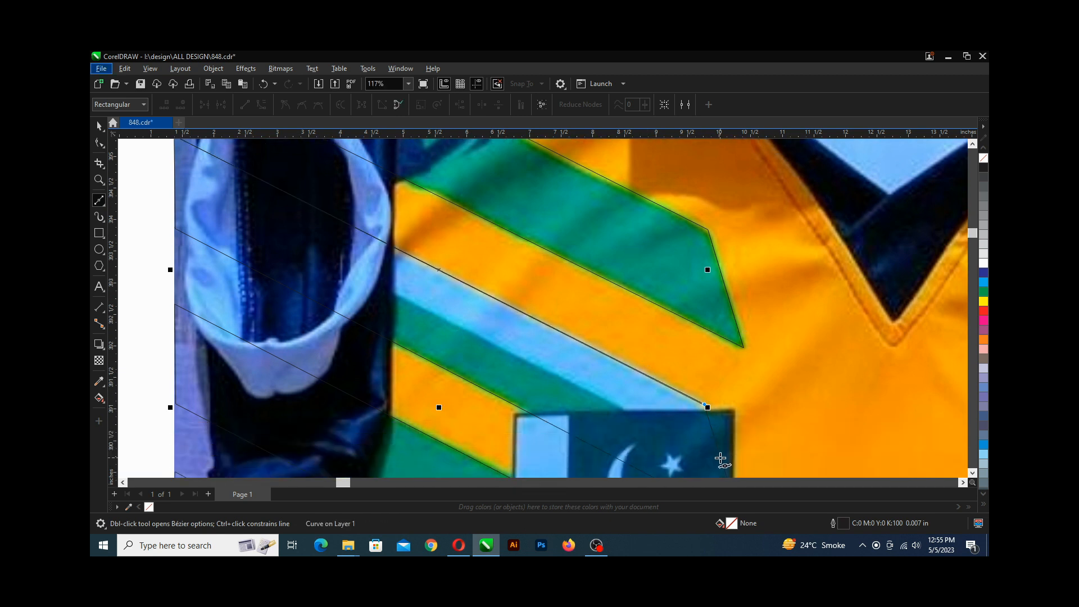
pyautogui.click(720, 460)
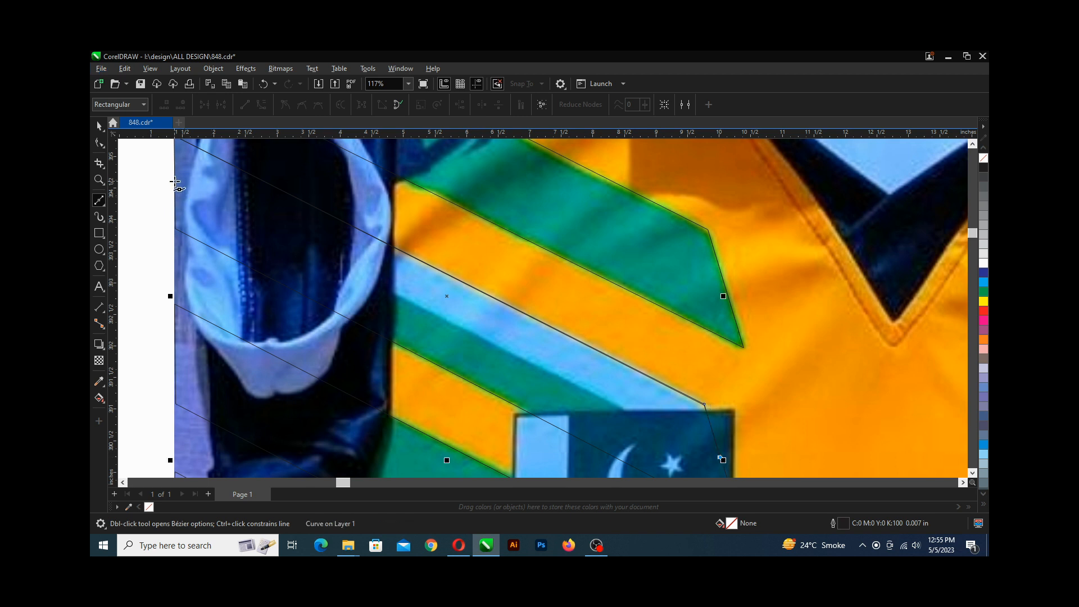
pyautogui.scroll(2, 174, 181)
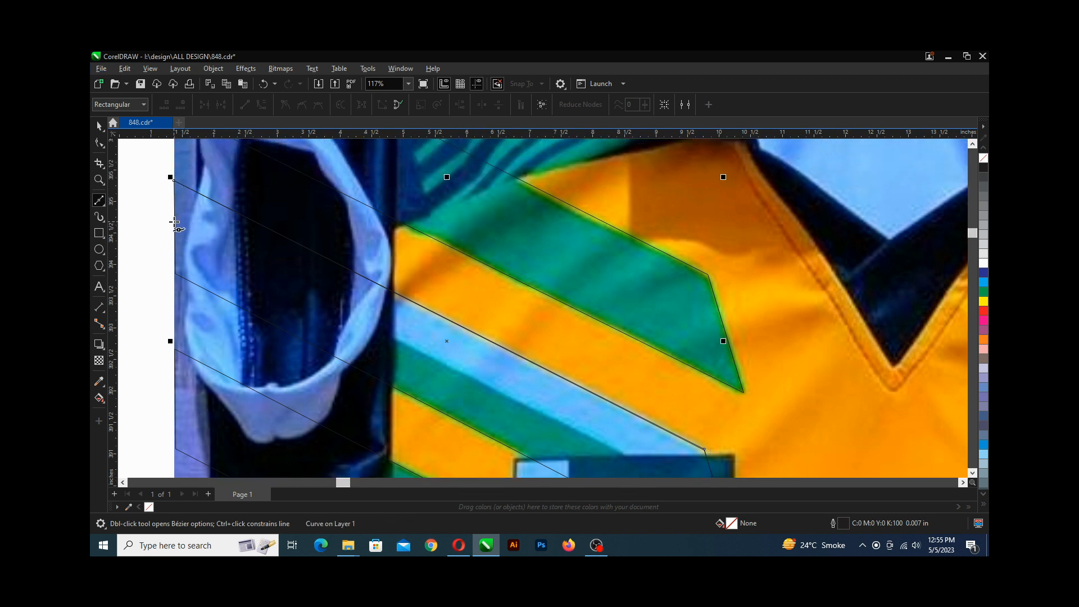
pyautogui.click(175, 226)
pyautogui.click(100, 144)
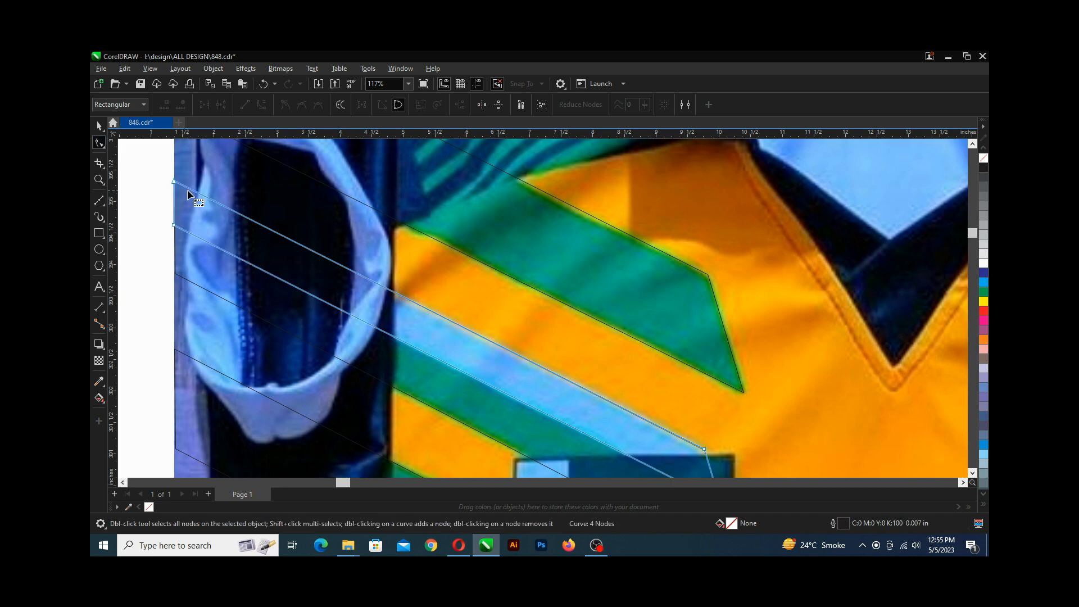
# Move the light-blue stripe shape's upper-right node onto the stripe's corner and save the drawing.
pyautogui.scroll(-2, 192, 196)
pyautogui.scroll(2, 424, 368)
pyautogui.scroll(2, 541, 338)
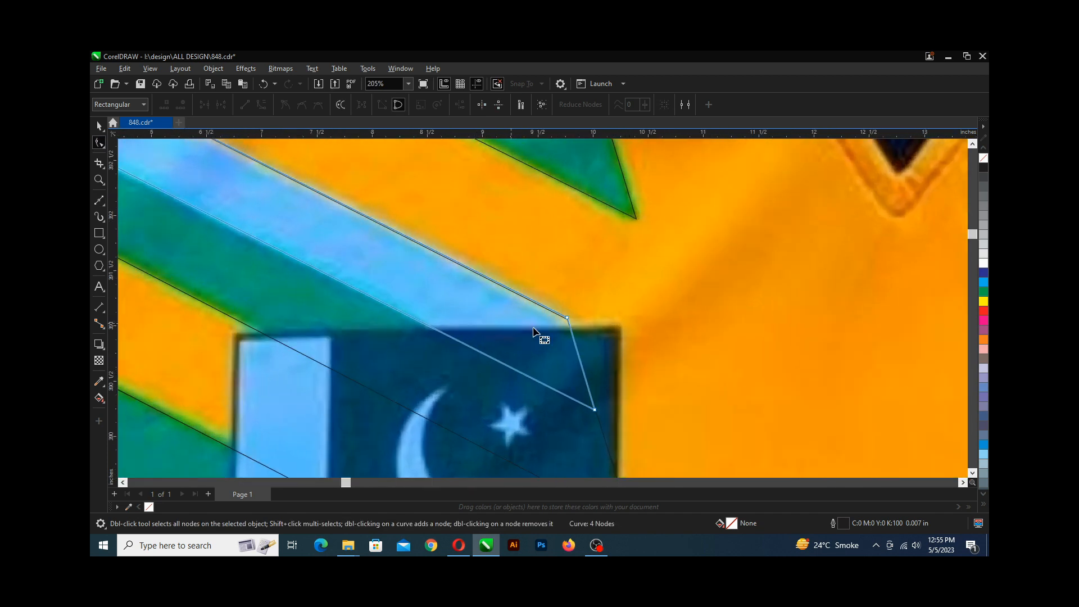
pyautogui.scroll(1, 565, 340)
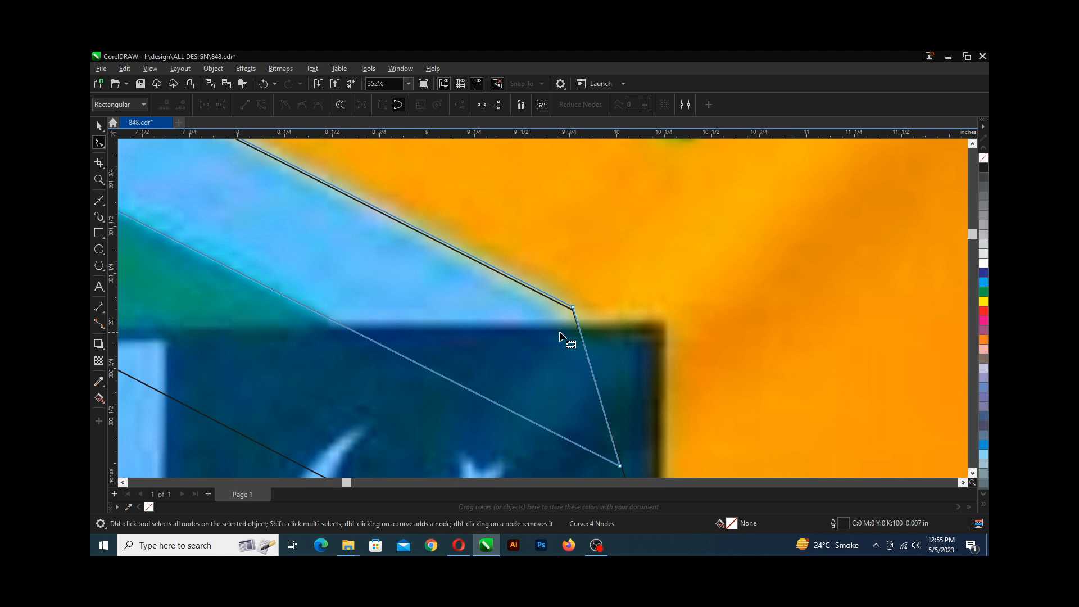
pyautogui.scroll(1, 560, 336)
pyautogui.scroll(-4, 567, 308)
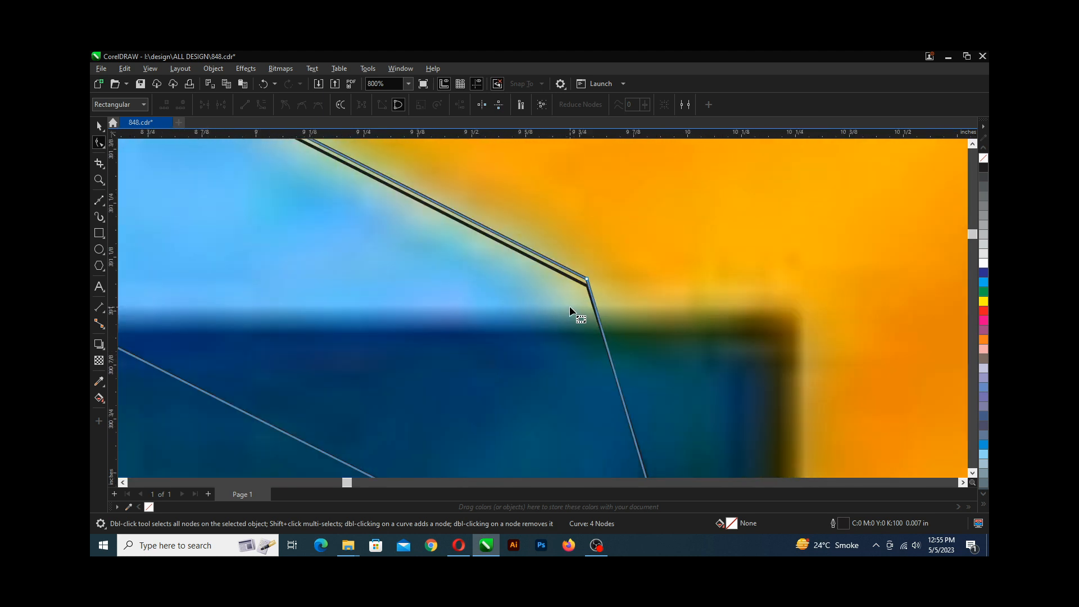
pyautogui.scroll(3, 575, 301)
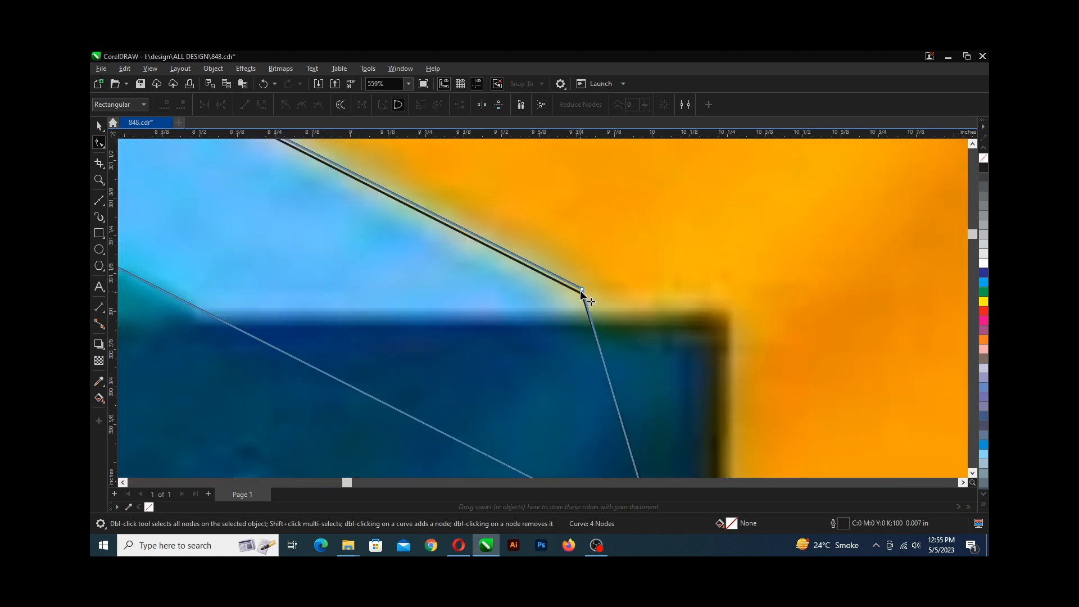
pyautogui.moveTo(581, 291); pyautogui.dragTo(581, 294)
pyautogui.scroll(-6, 583, 294)
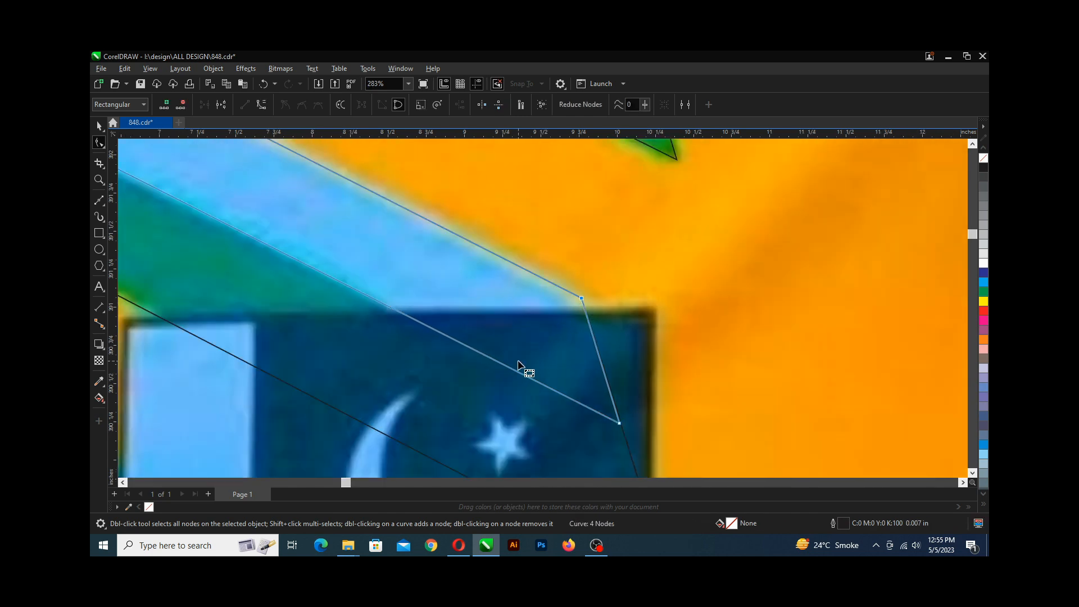
pyautogui.scroll(-3, 230, 199)
pyautogui.scroll(3, 186, 169)
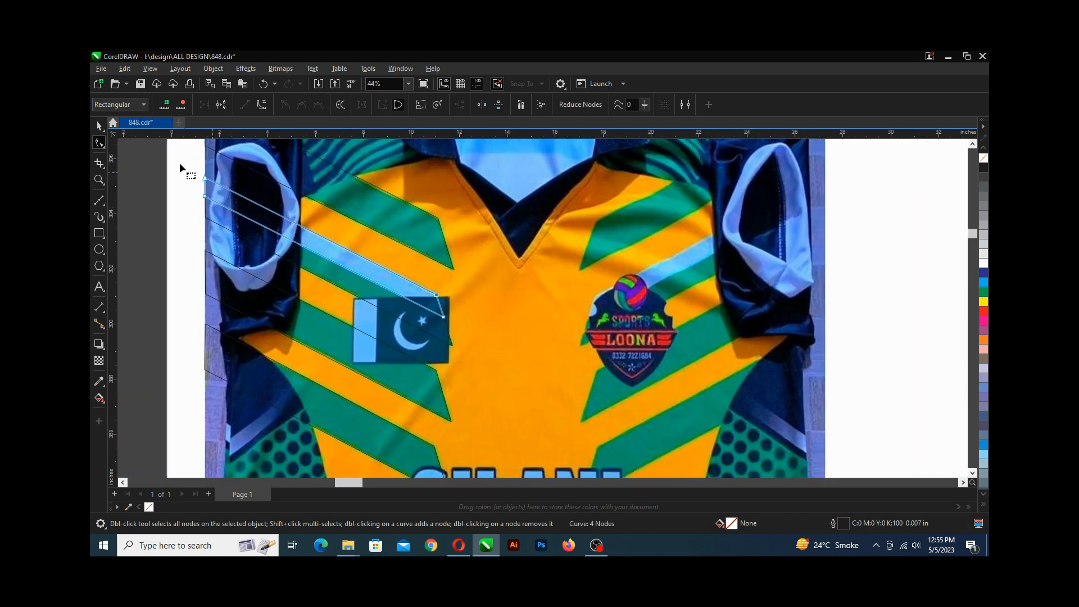
pyautogui.hotkey('ctrl', 's')
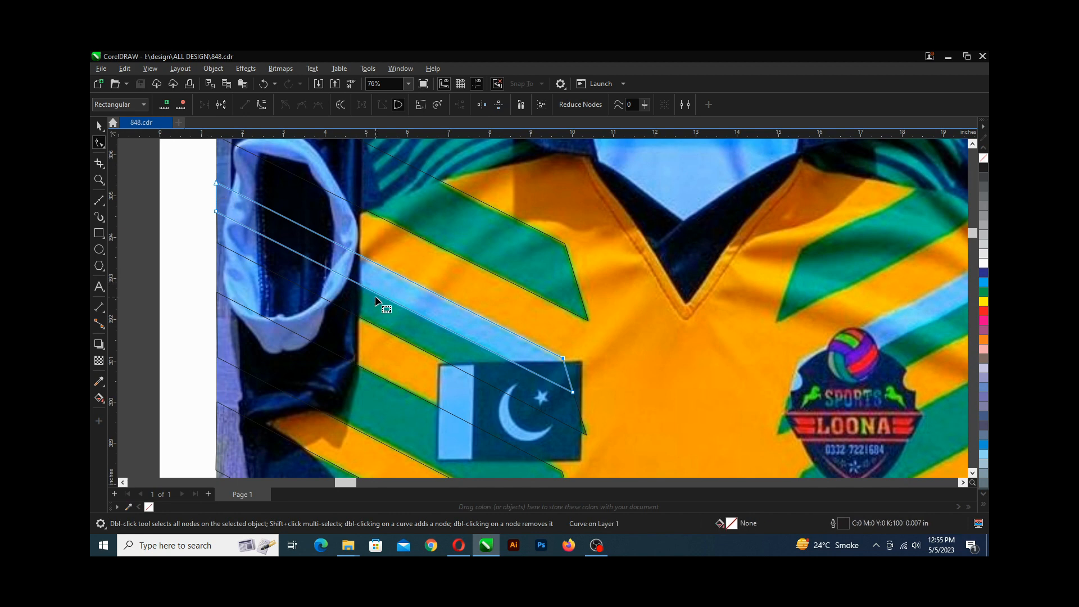
pyautogui.scroll(2, 372, 278)
pyautogui.scroll(-5, 373, 280)
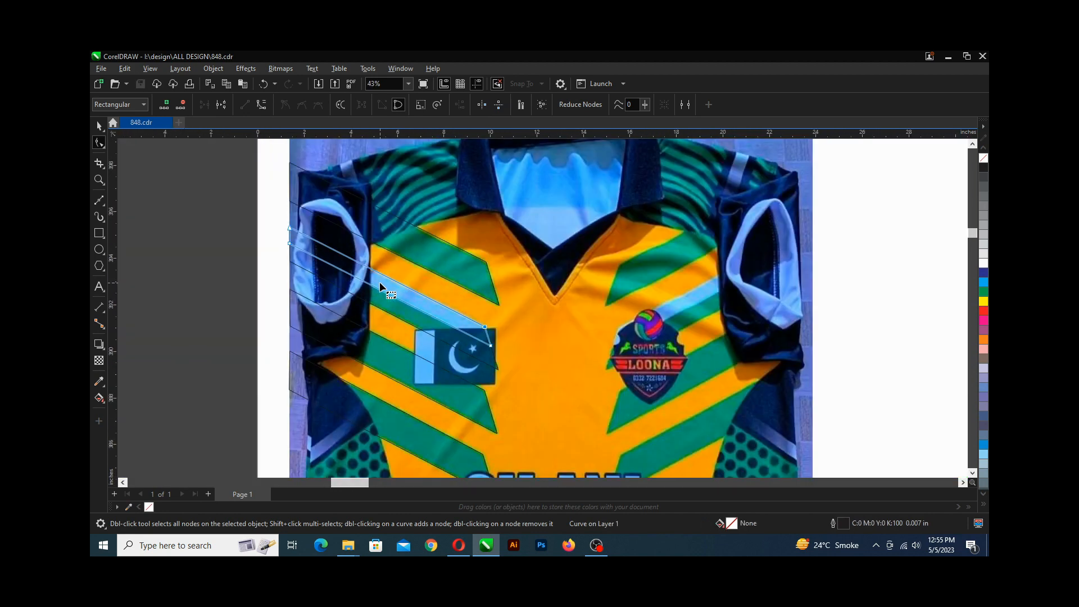
pyautogui.scroll(-2, 367, 292)
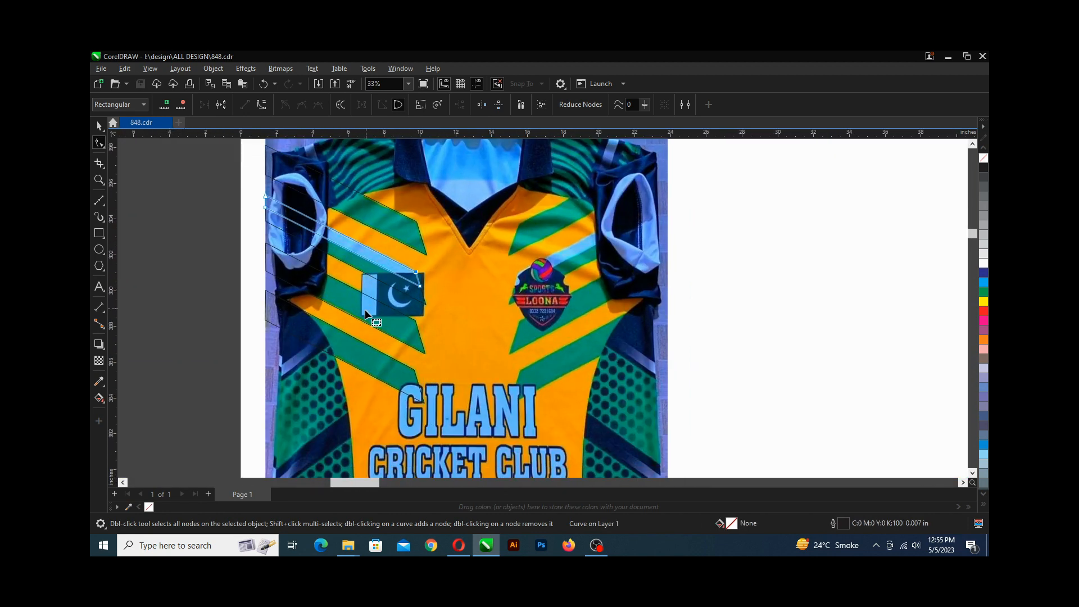
# Draw a closed four-node Bezier shape tracing the green dotted side panel along the jersey's left edge below the stripes.
pyautogui.scroll(-4, 365, 314)
pyautogui.scroll(5, 364, 315)
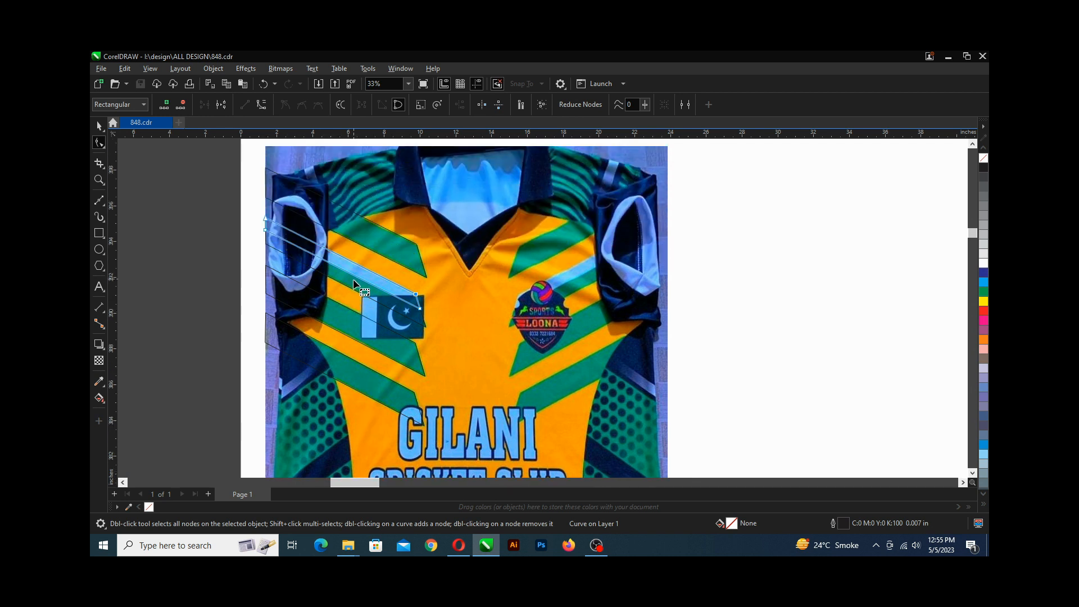
pyautogui.scroll(-2, 354, 284)
pyautogui.scroll(-2, 354, 283)
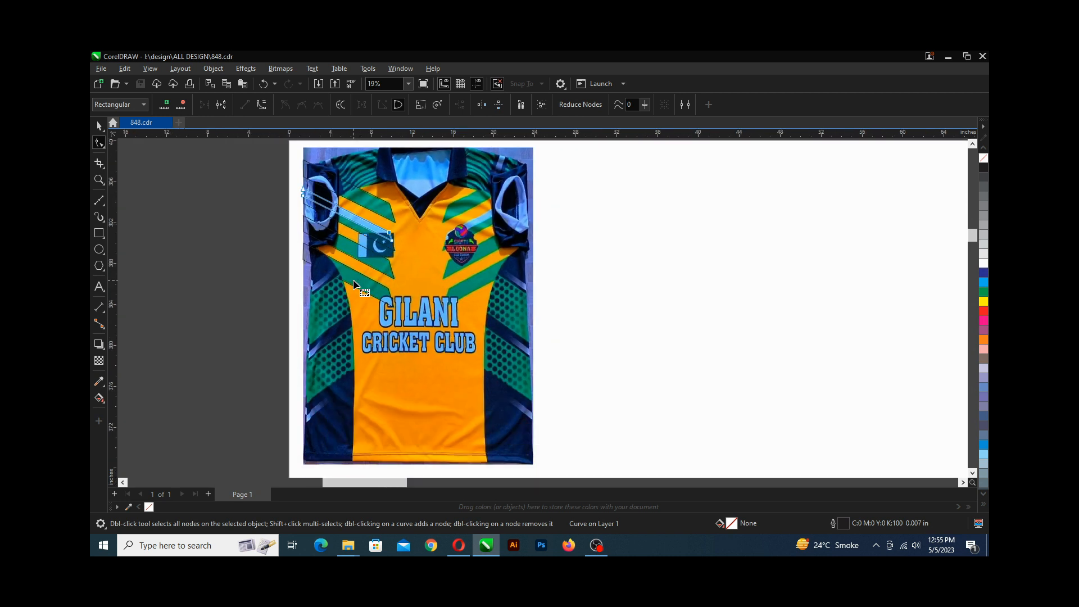
pyautogui.scroll(2, 354, 284)
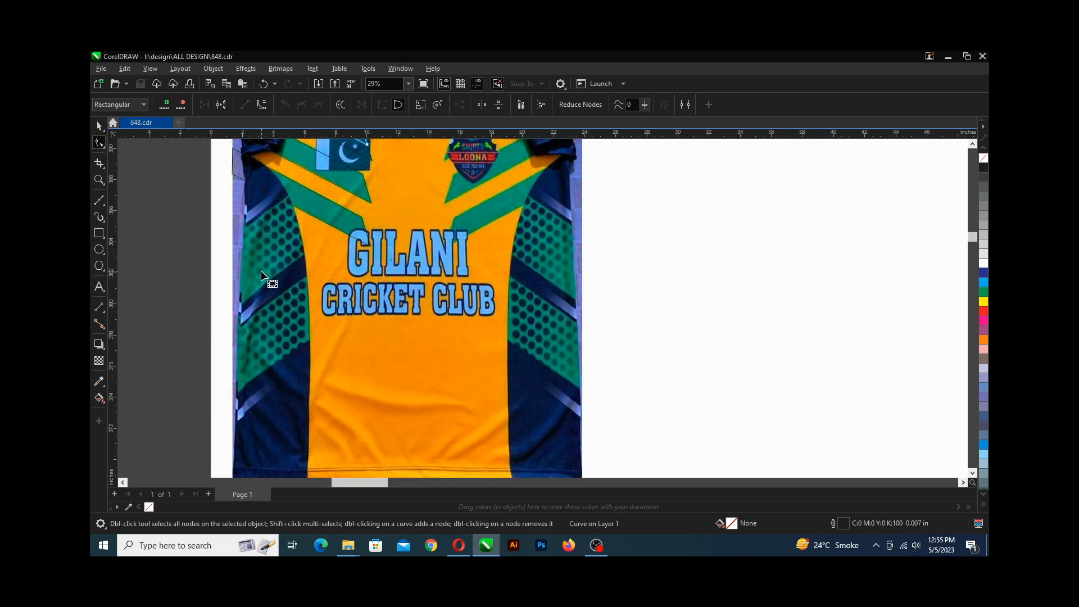
pyautogui.hscroll(1, 260, 271)
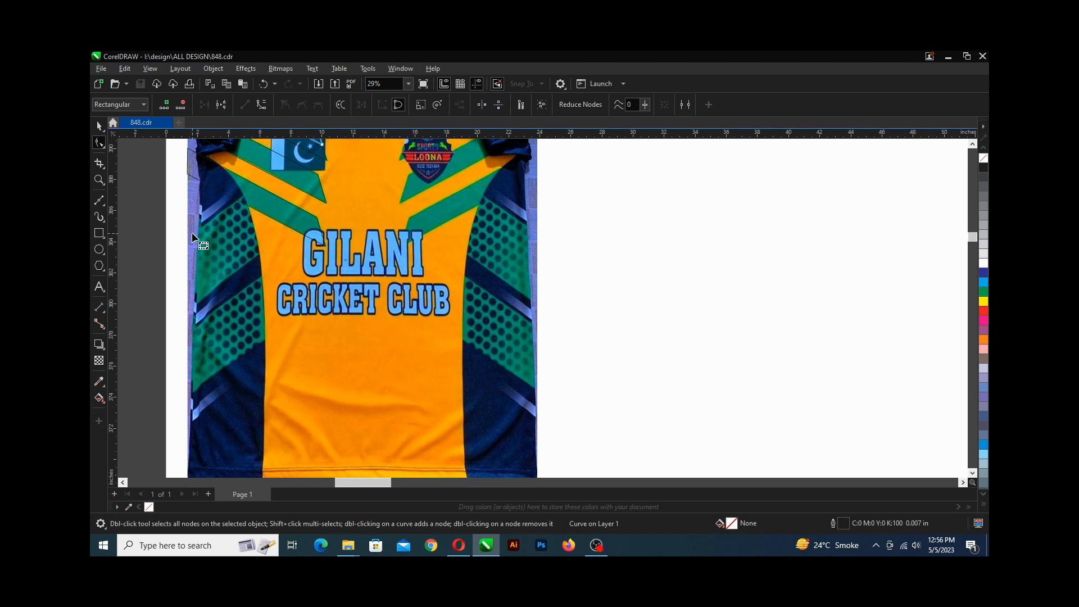
pyautogui.scroll(1, 191, 232)
pyautogui.scroll(1, 202, 244)
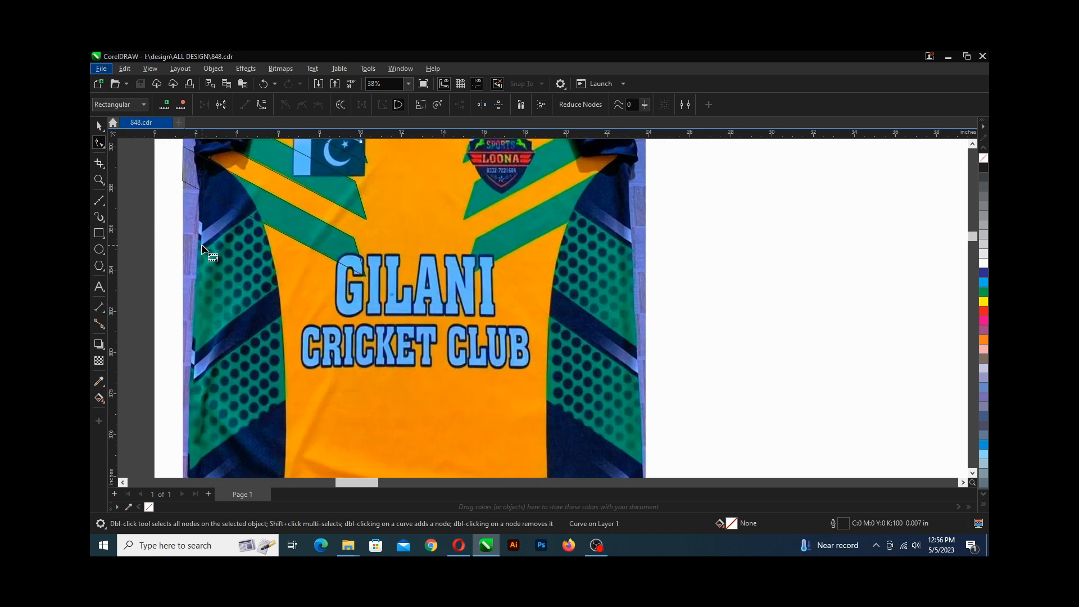
pyautogui.click(99, 204)
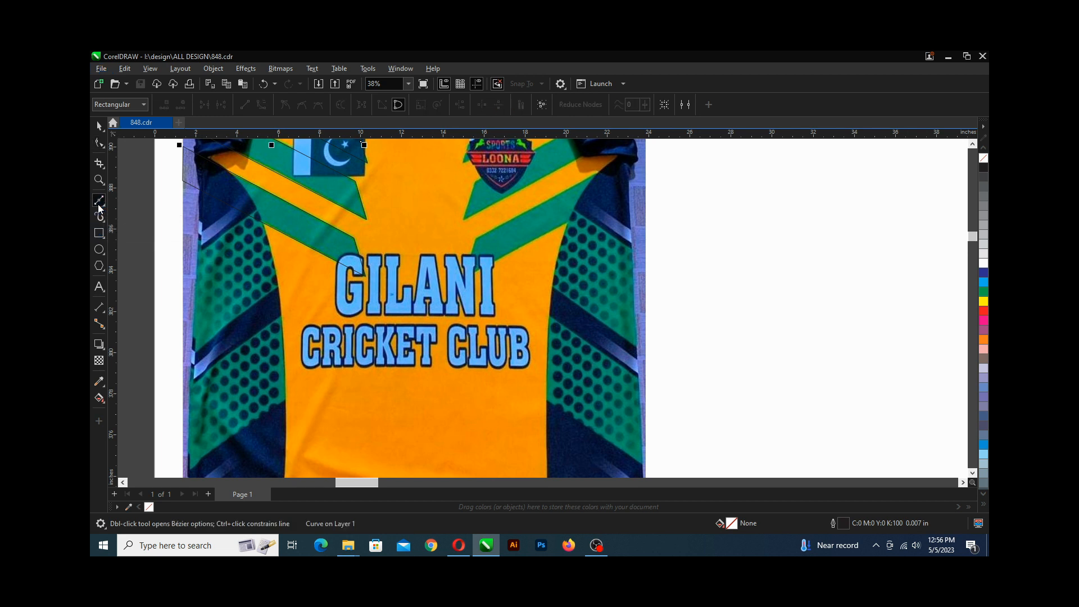
pyautogui.click(182, 262)
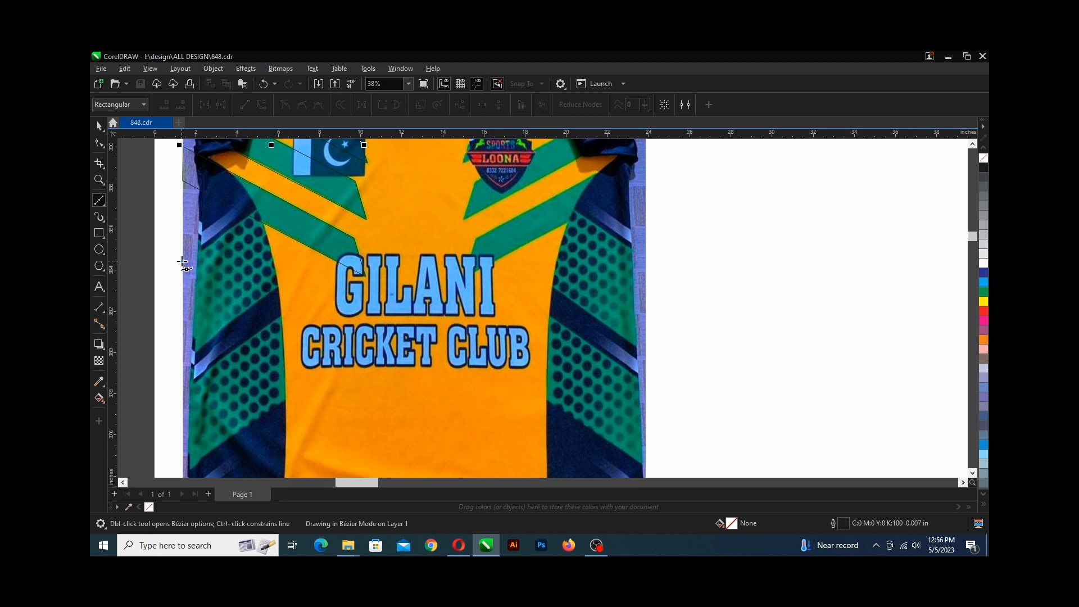
pyautogui.click(280, 191)
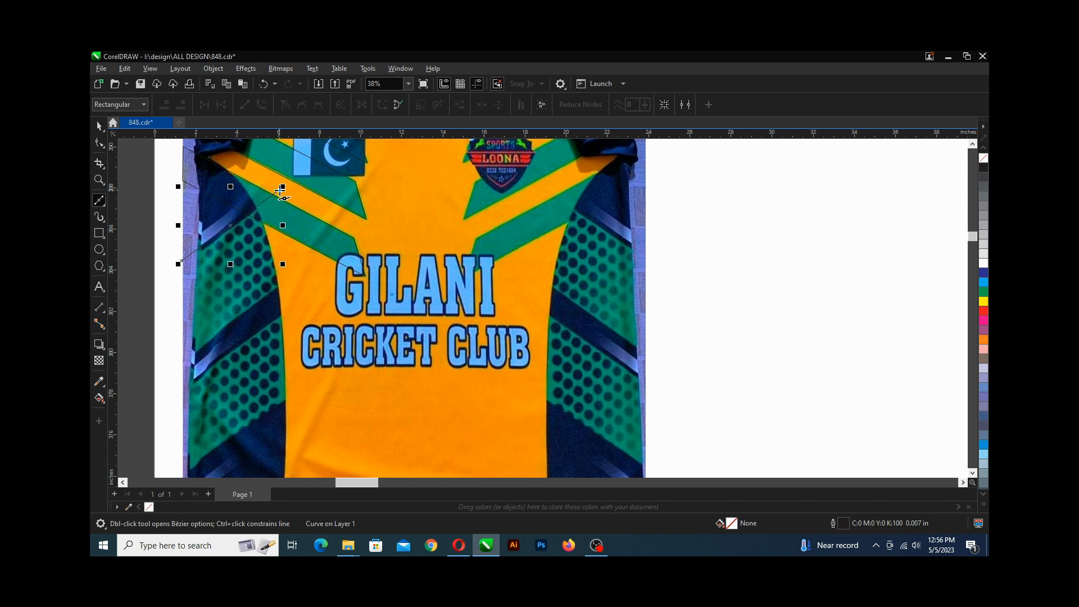
pyautogui.click(304, 272)
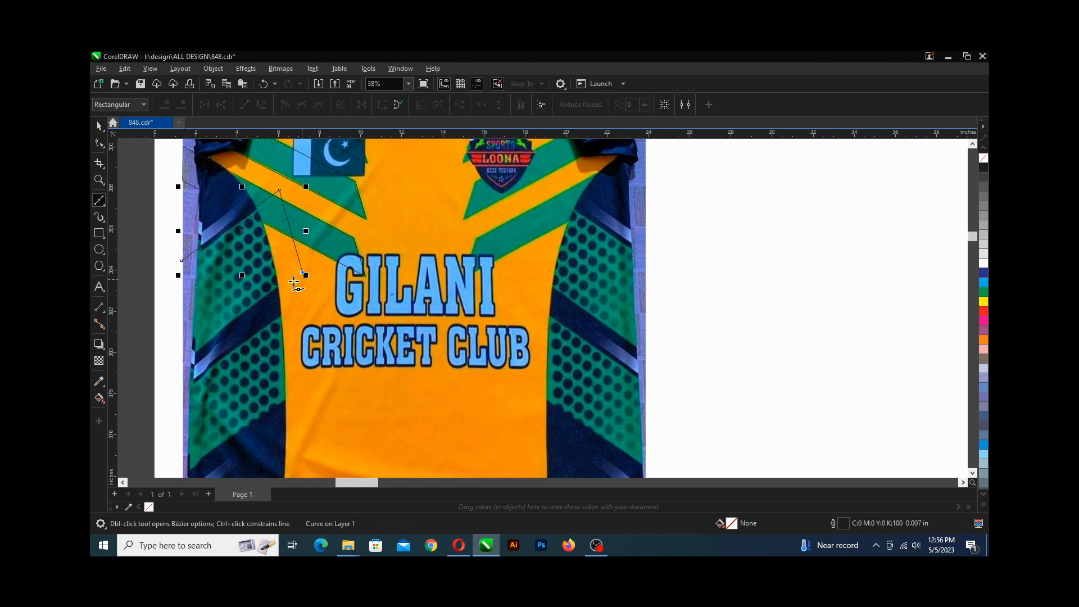
pyautogui.click(183, 358)
pyautogui.click(181, 262)
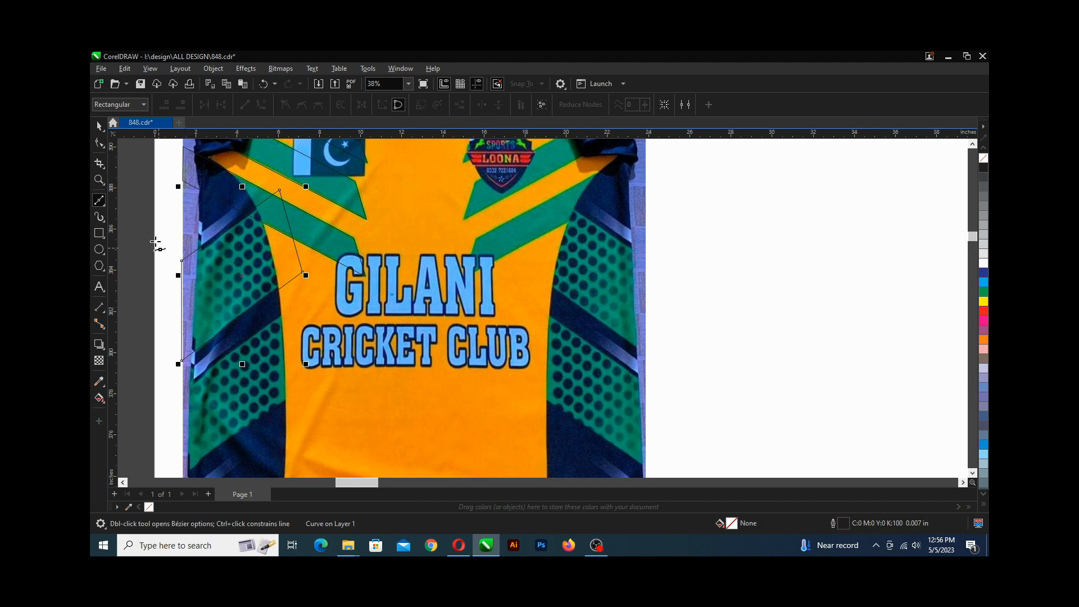
# Select the green panel shape's nodes and move its right and top nodes onto the adjacent stripe's edge.
pyautogui.click(99, 142)
pyautogui.scroll(2, 200, 274)
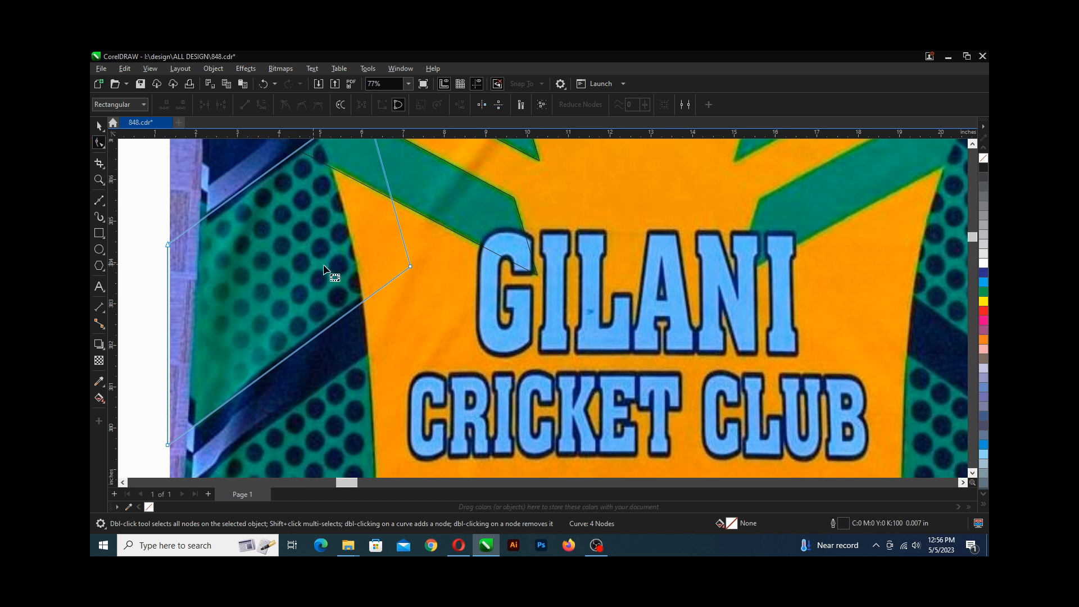
pyautogui.scroll(1, 377, 309)
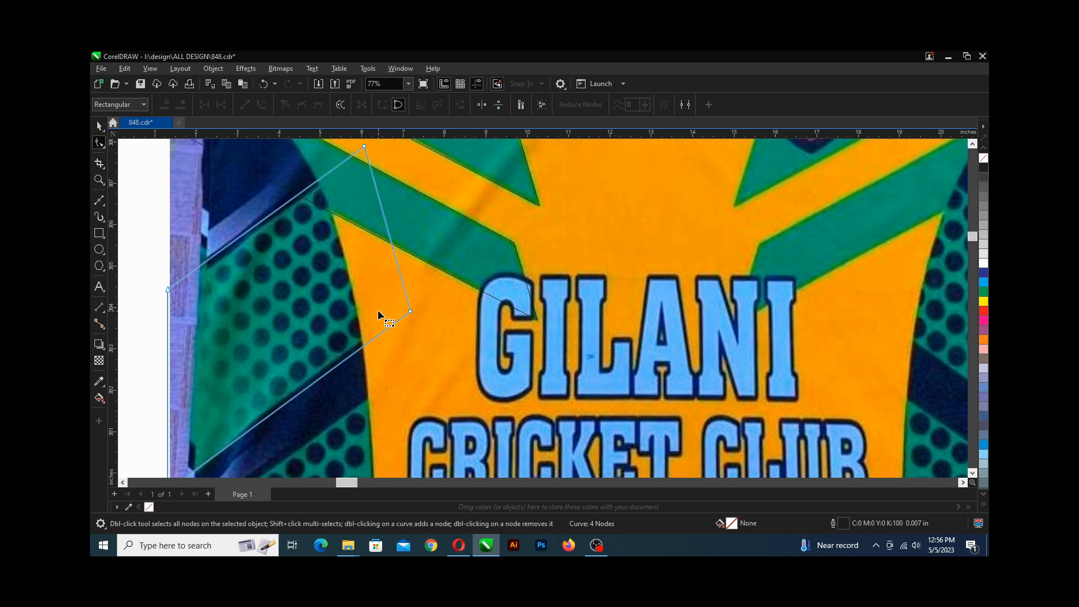
pyautogui.click(410, 312)
pyautogui.moveTo(410, 311); pyautogui.dragTo(412, 305)
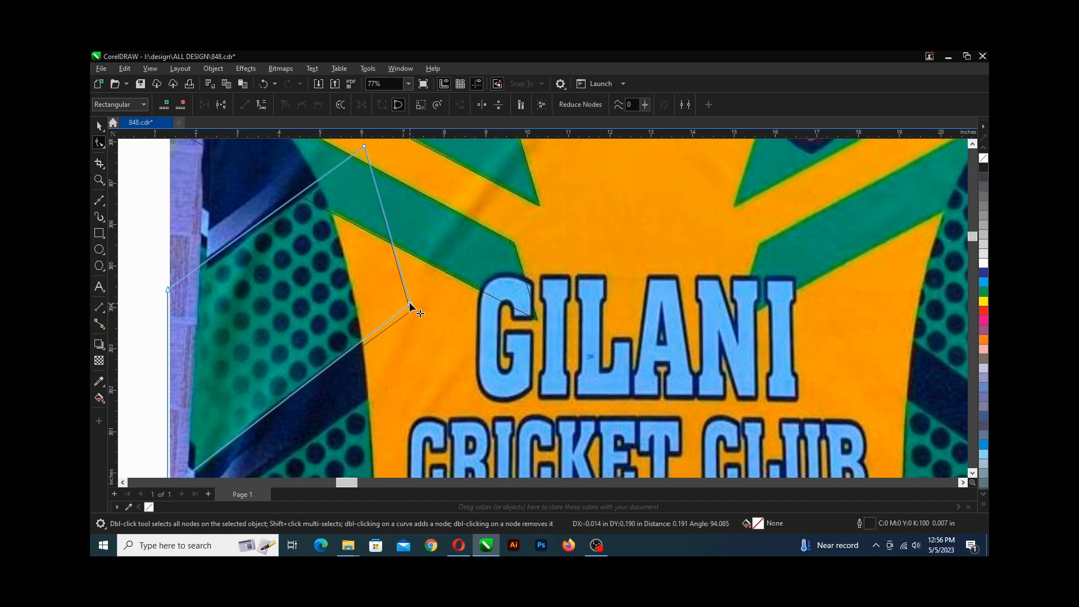
pyautogui.scroll(-1, 412, 306)
pyautogui.scroll(1, 314, 278)
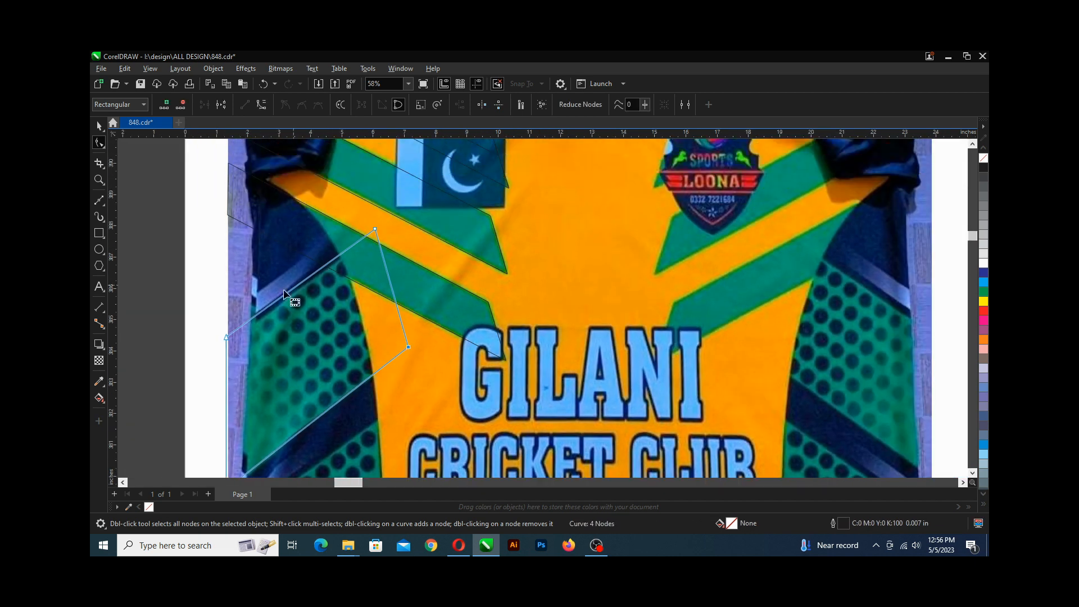
pyautogui.moveTo(197, 241); pyautogui.dragTo(379, 260)
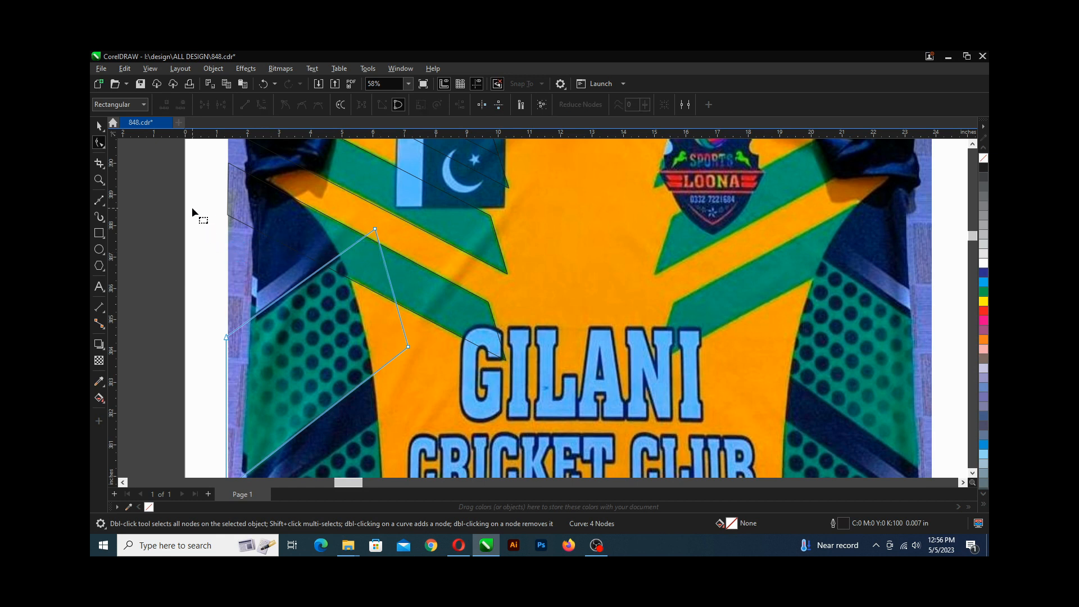
pyautogui.moveTo(192, 207); pyautogui.dragTo(382, 360)
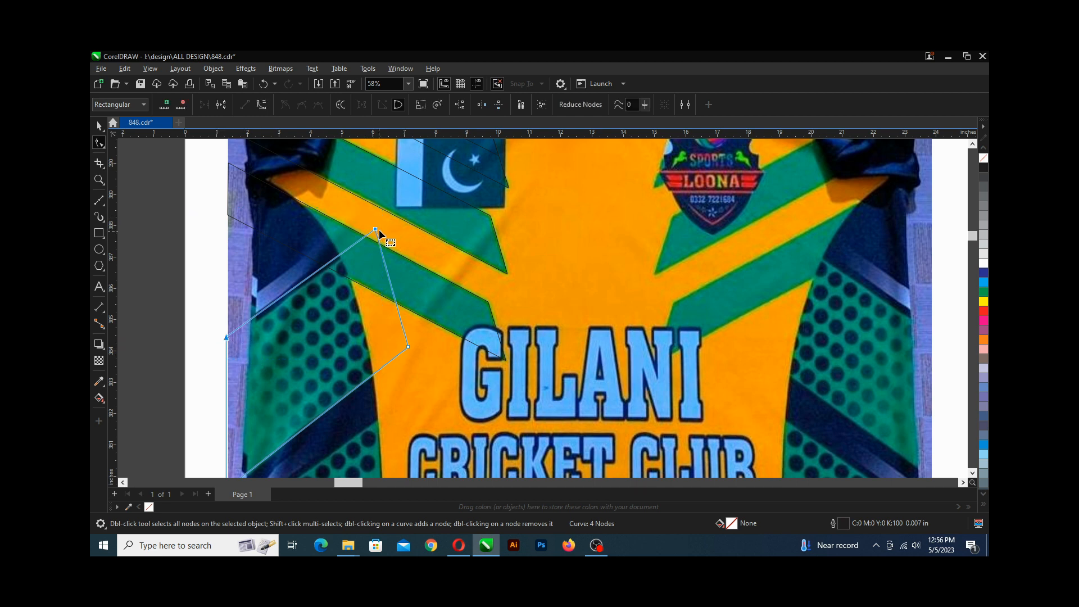
pyautogui.scroll(2, 374, 228)
pyautogui.scroll(2, 374, 231)
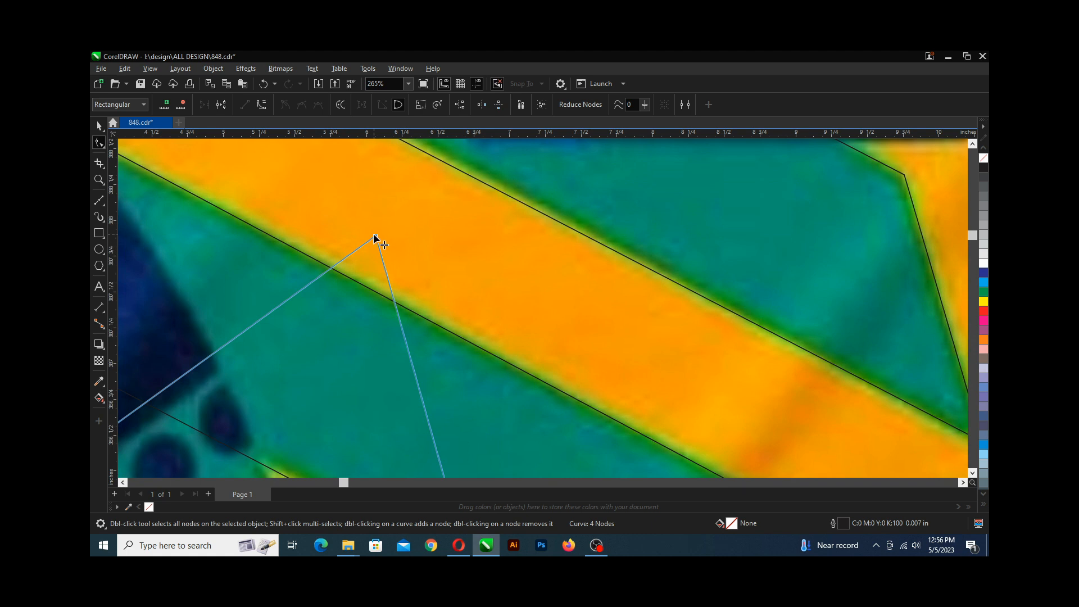
pyautogui.scroll(2, 378, 240)
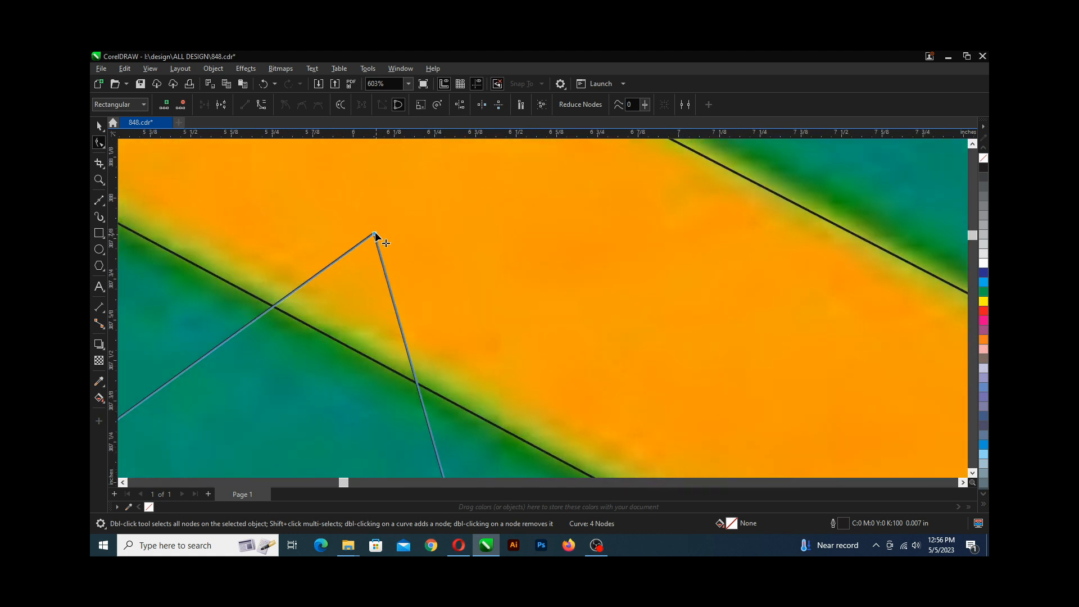
pyautogui.scroll(-5, 376, 237)
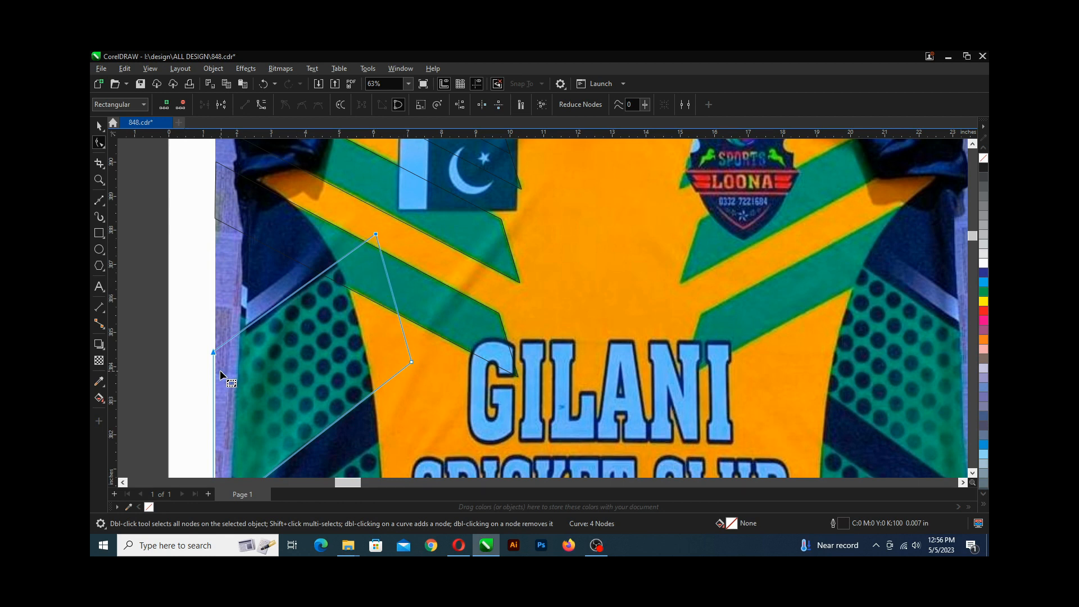
pyautogui.scroll(3, 220, 371)
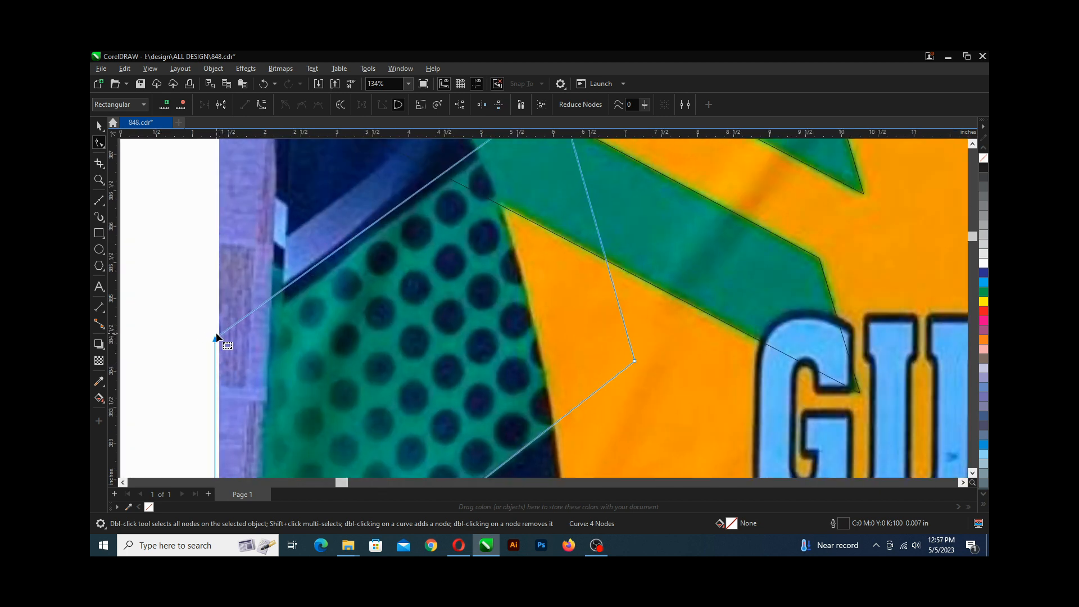
pyautogui.scroll(-4, 215, 334)
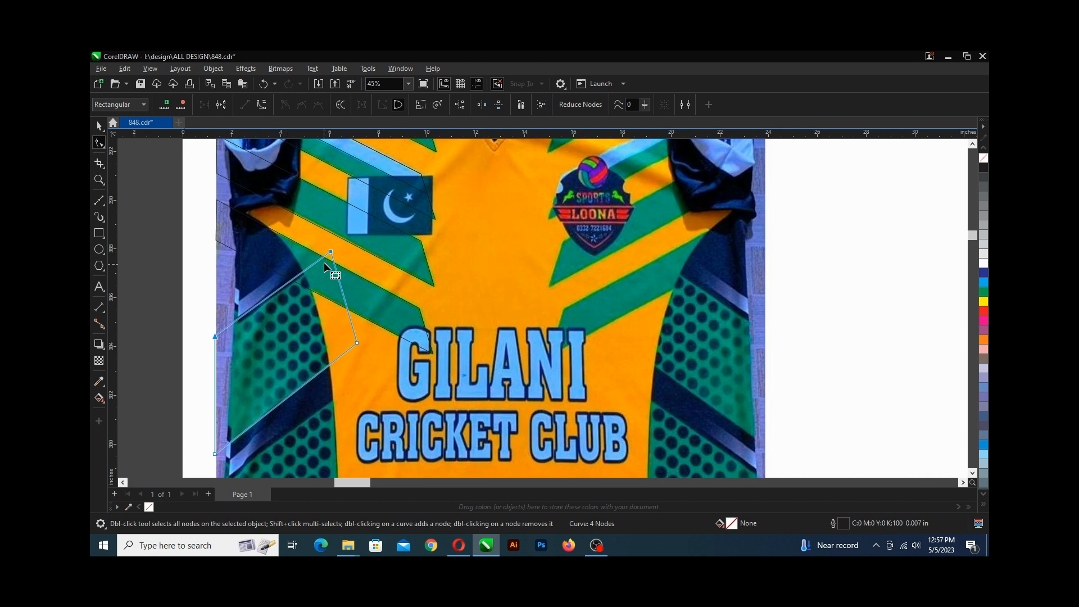
pyautogui.scroll(5, 315, 260)
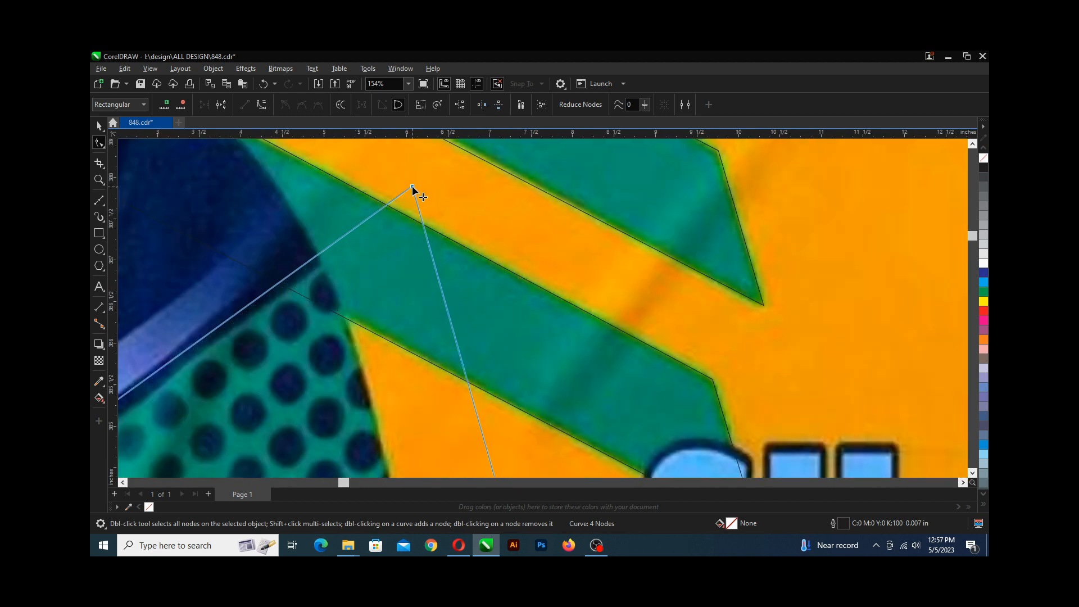
pyautogui.moveTo(413, 186); pyautogui.dragTo(414, 198)
# Align the green panel shape's left-edge nodes with the jersey's left edge and save the drawing.
pyautogui.scroll(-3, 402, 249)
pyautogui.scroll(3, 288, 309)
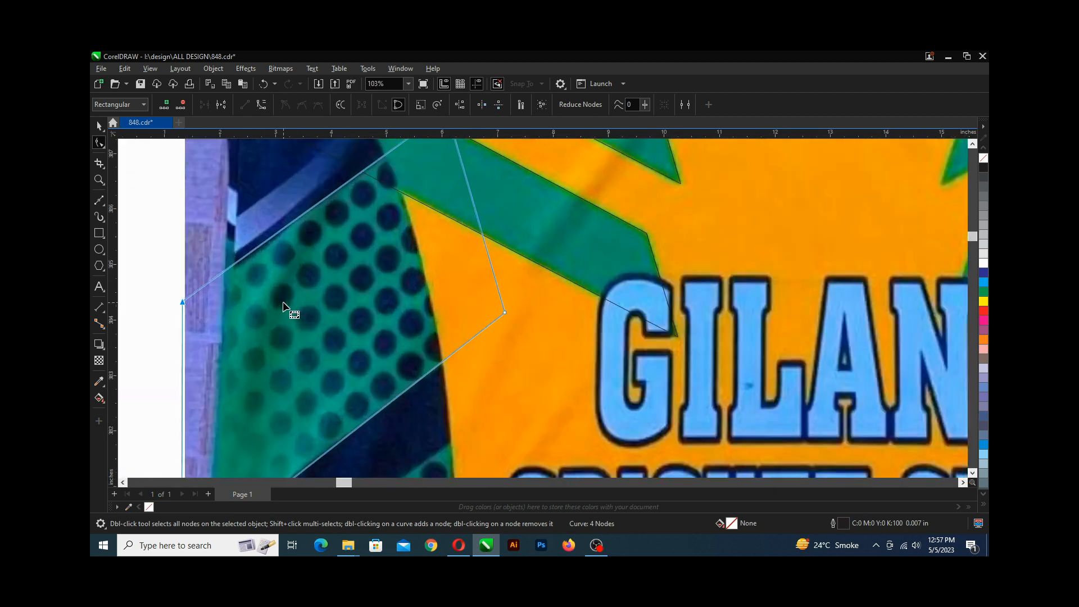
pyautogui.scroll(-3, 294, 292)
pyautogui.scroll(4, 294, 403)
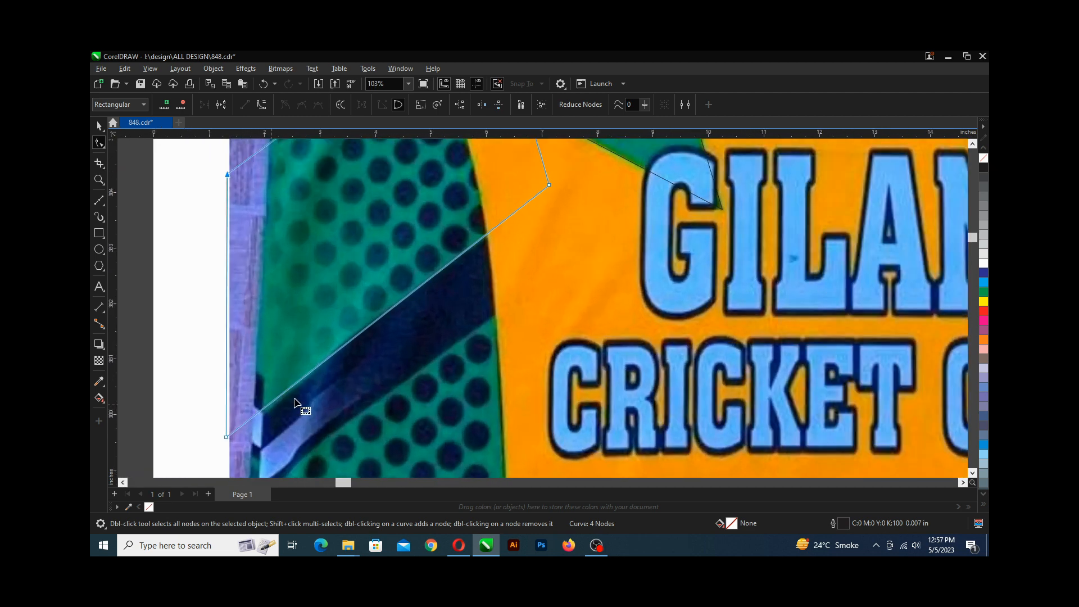
pyautogui.moveTo(226, 438); pyautogui.dragTo(230, 441)
pyautogui.scroll(4, 231, 177)
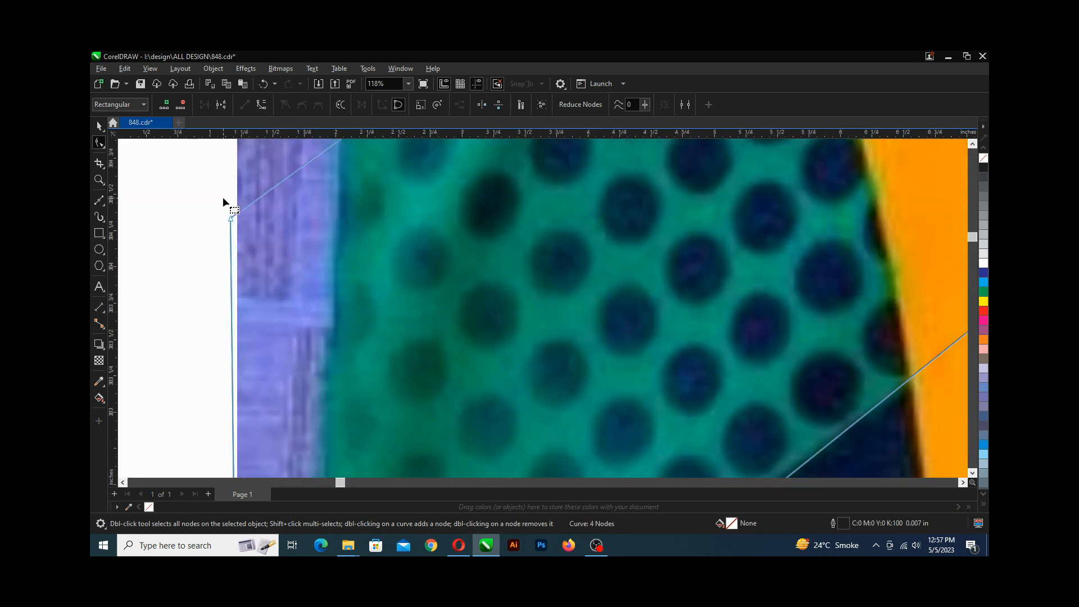
pyautogui.moveTo(229, 216); pyautogui.dragTo(234, 214)
pyautogui.scroll(-7, 233, 214)
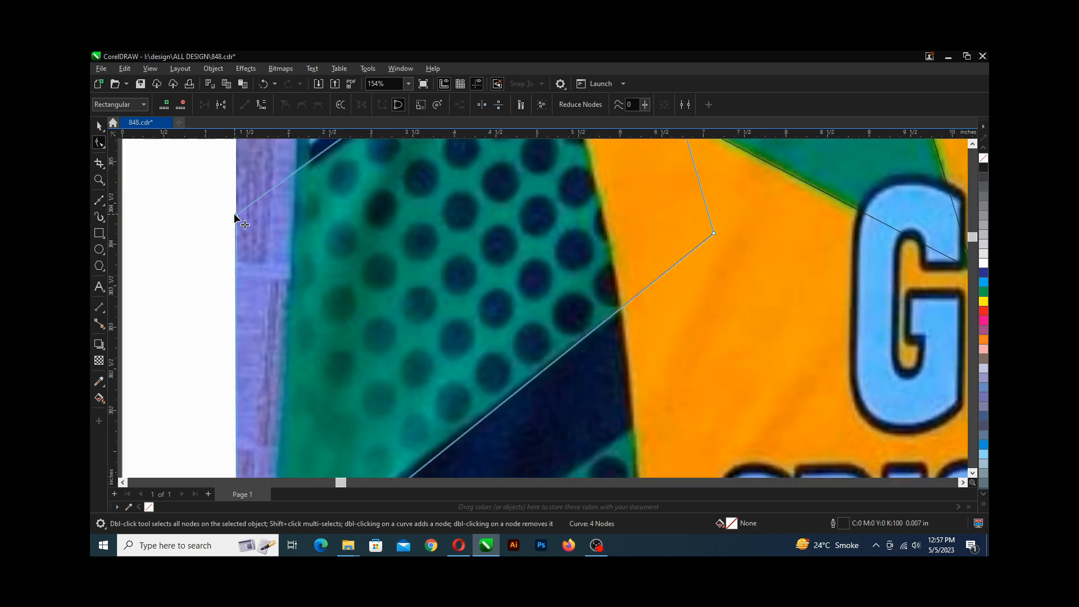
pyautogui.scroll(3, 226, 214)
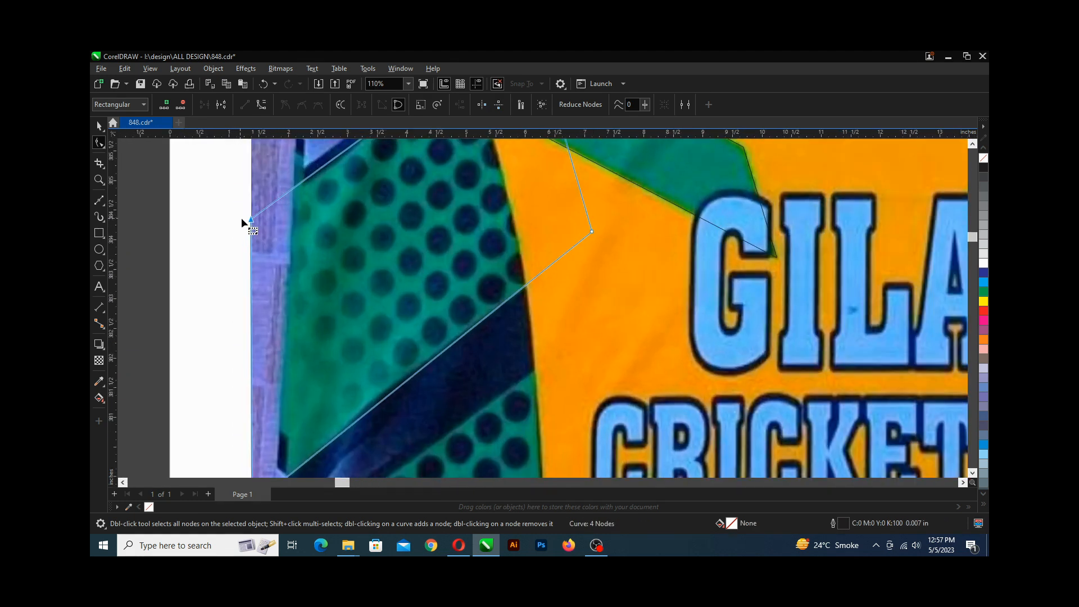
pyautogui.moveTo(249, 219); pyautogui.dragTo(251, 227)
pyautogui.scroll(-4, 272, 241)
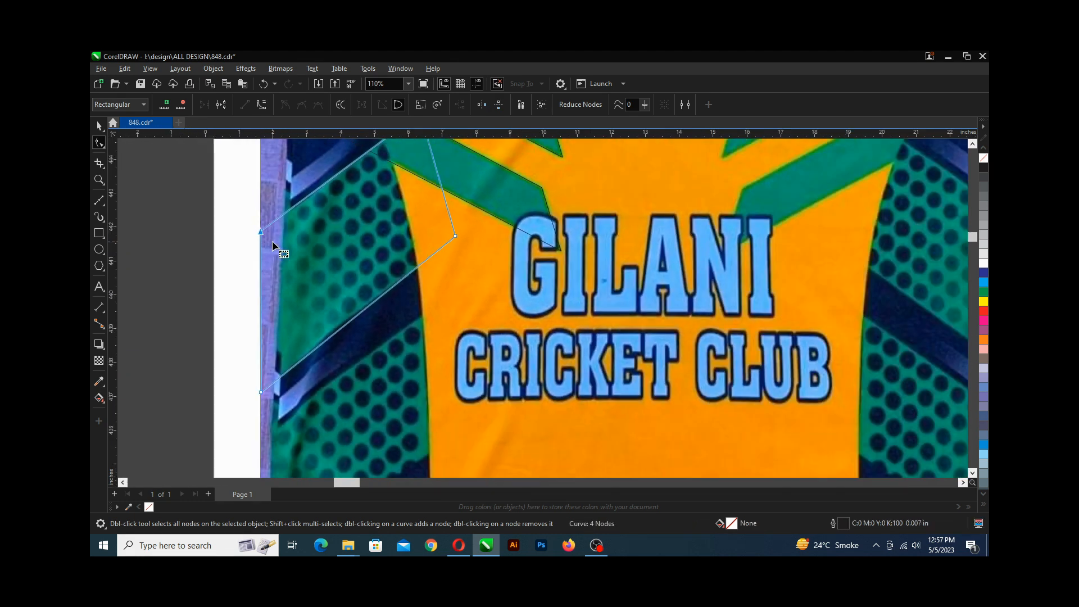
pyautogui.hotkey('ctrl', 's')
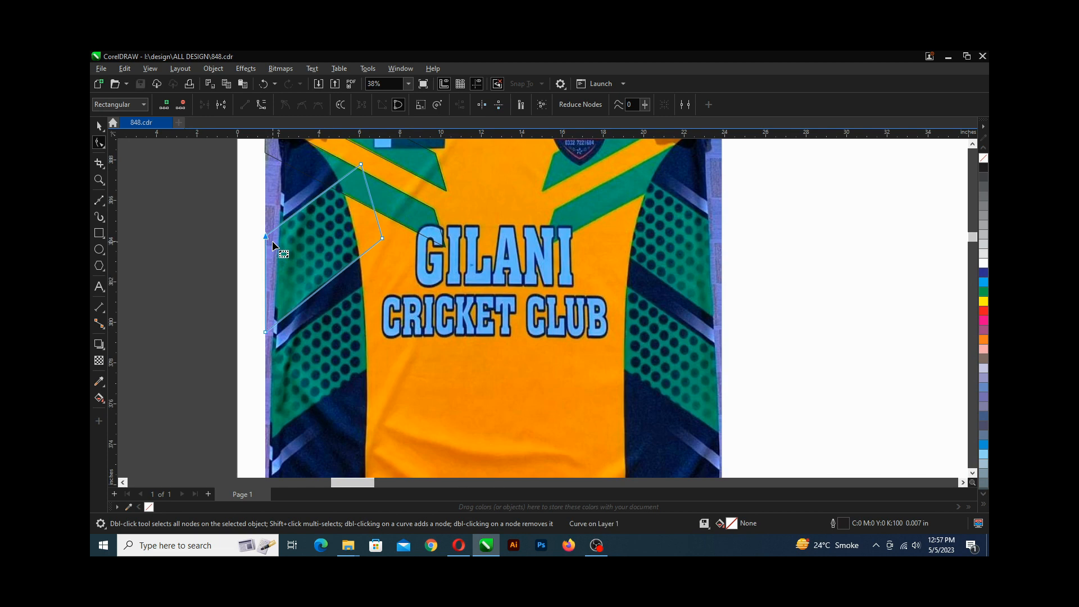
# Draw a closed four-node Bezier shape tracing the thin light-blue diagonal stripe at the jersey's left edge near the shoulder.
pyautogui.scroll(-1, 273, 246)
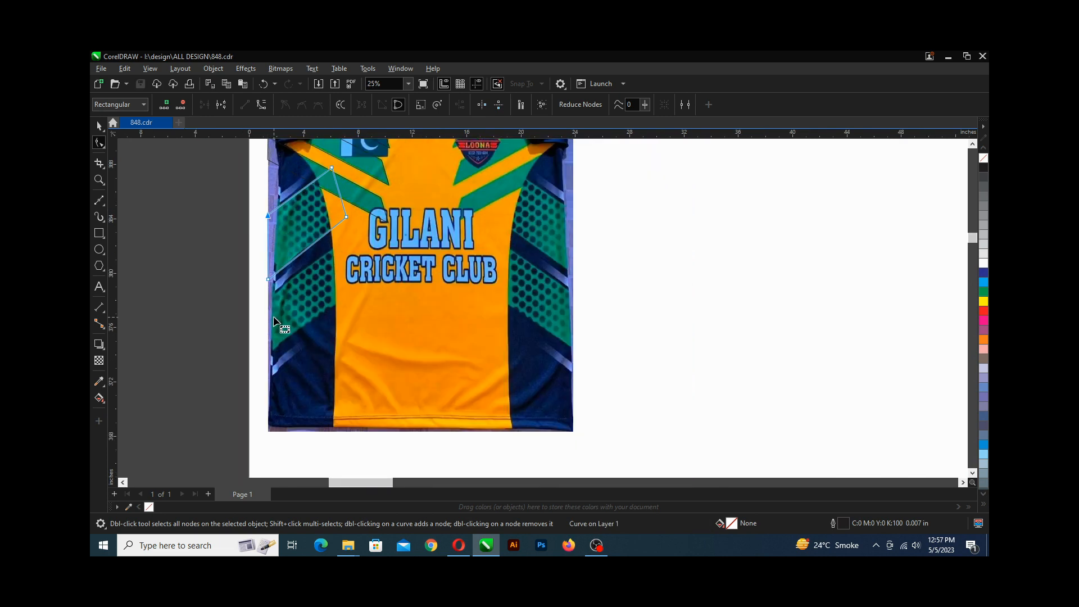
pyautogui.scroll(2, 282, 368)
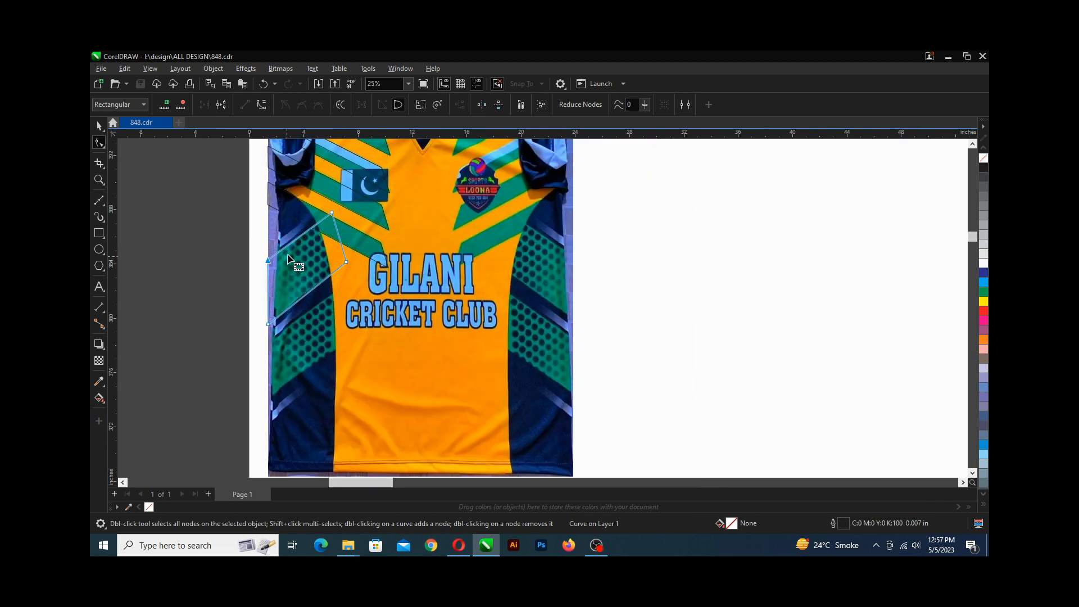
pyautogui.scroll(2, 299, 260)
pyautogui.scroll(1, 289, 243)
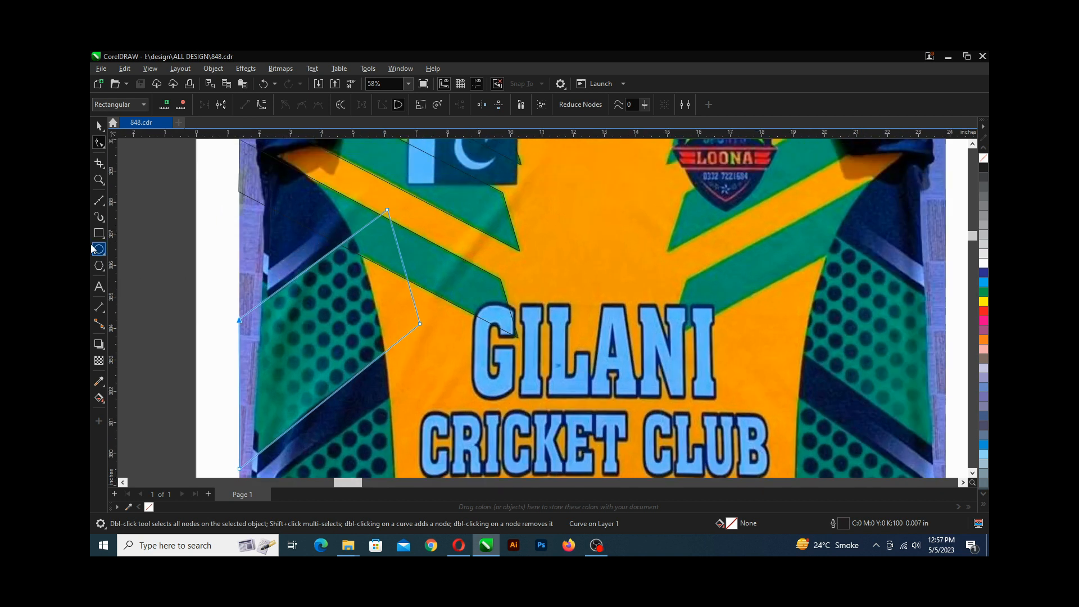
pyautogui.click(96, 202)
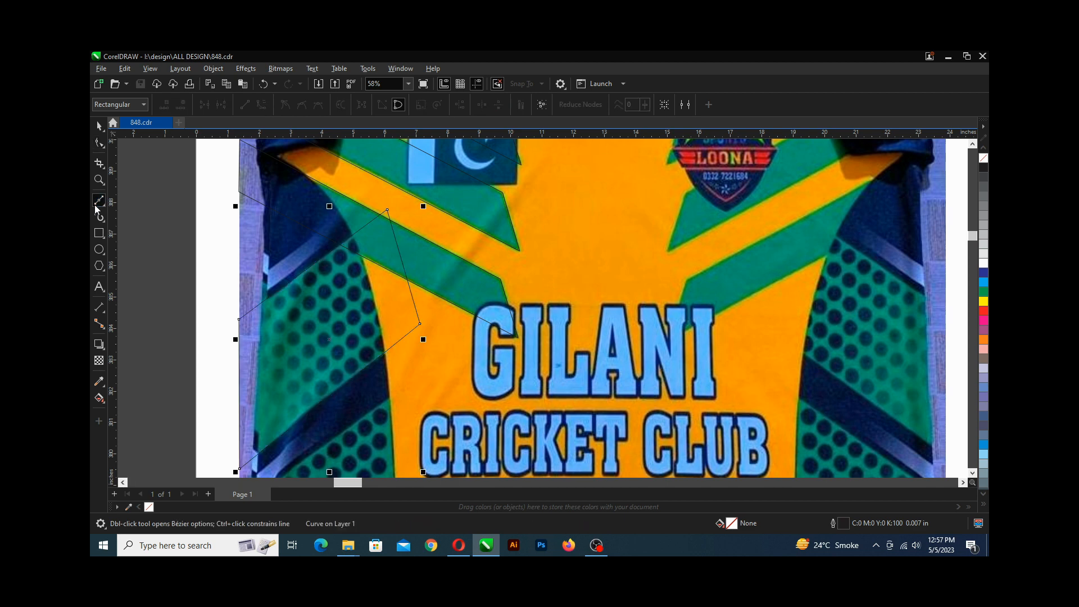
pyautogui.scroll(3, 271, 276)
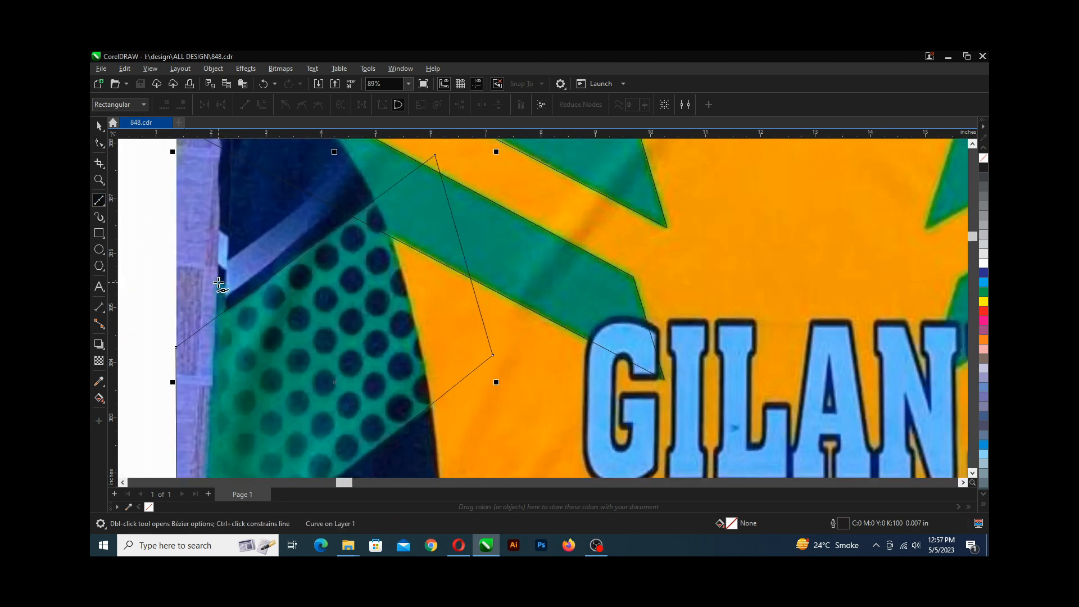
pyautogui.scroll(1, 208, 293)
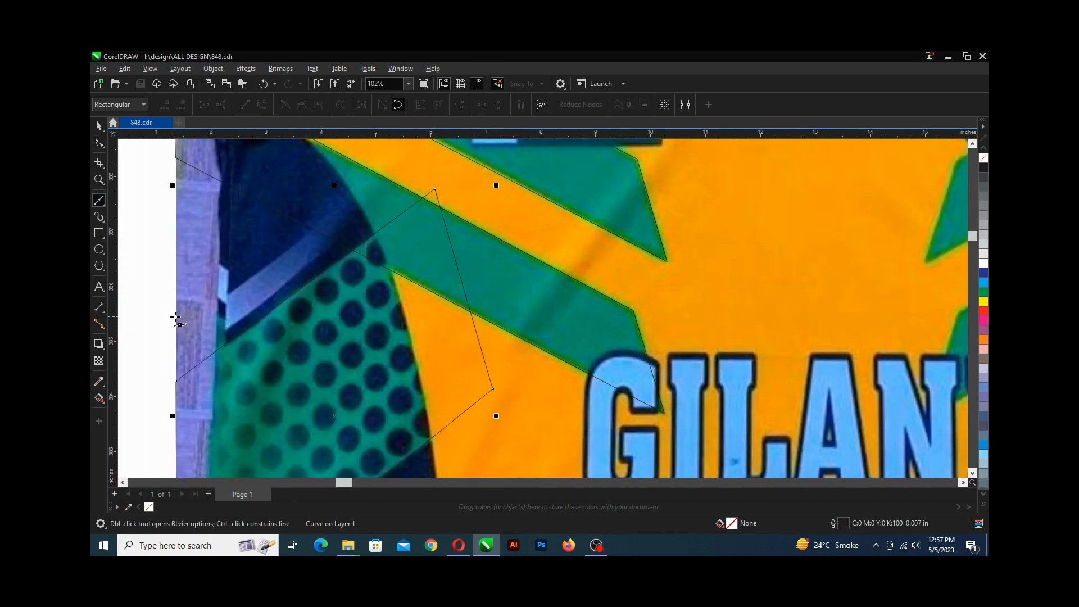
pyautogui.click(175, 322)
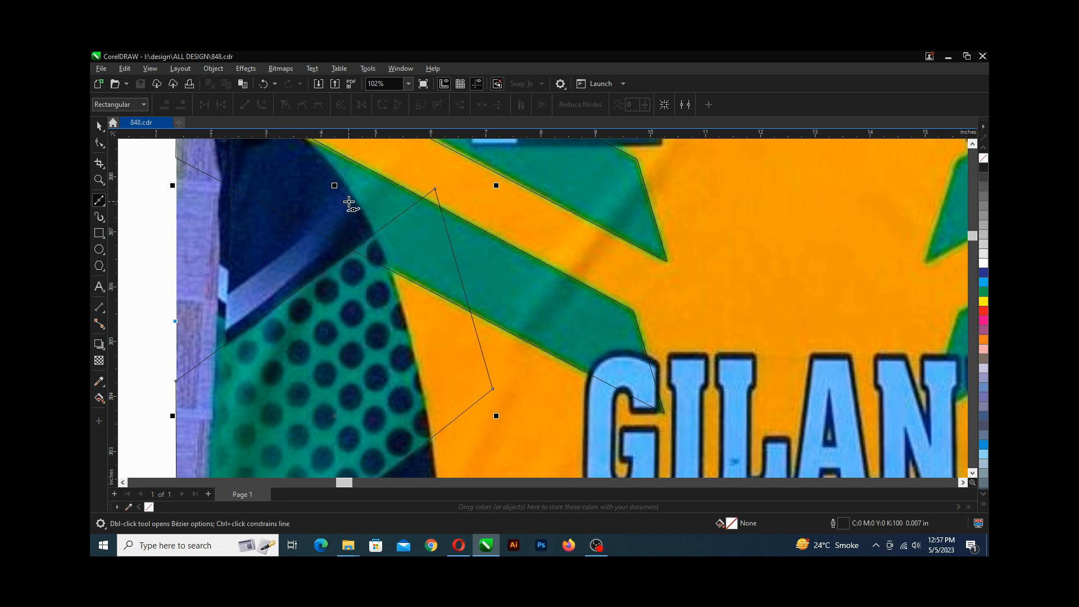
pyautogui.click(349, 202)
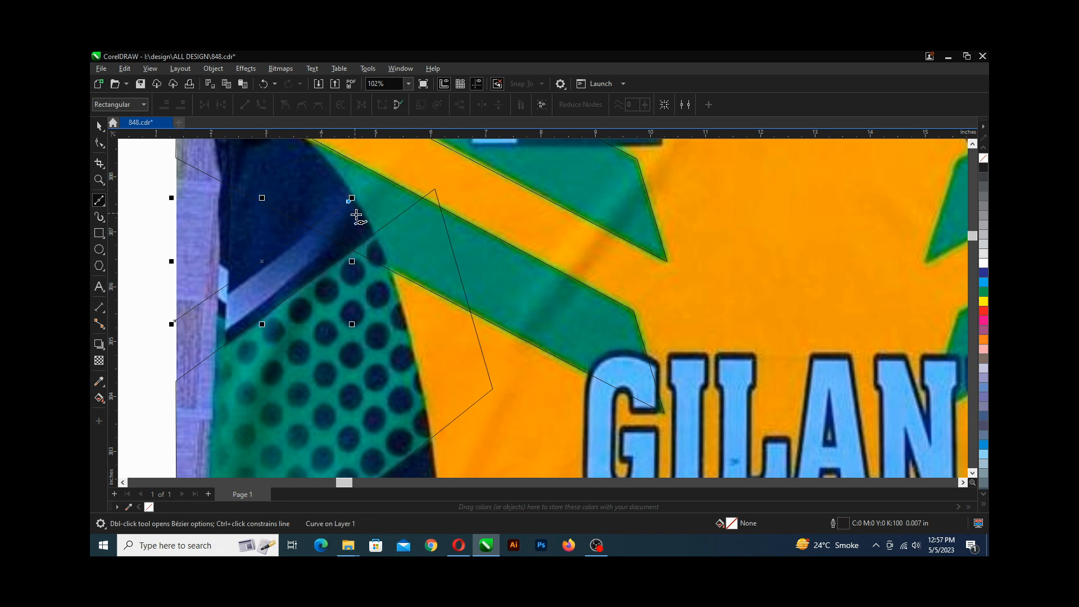
pyautogui.click(359, 222)
pyautogui.click(177, 362)
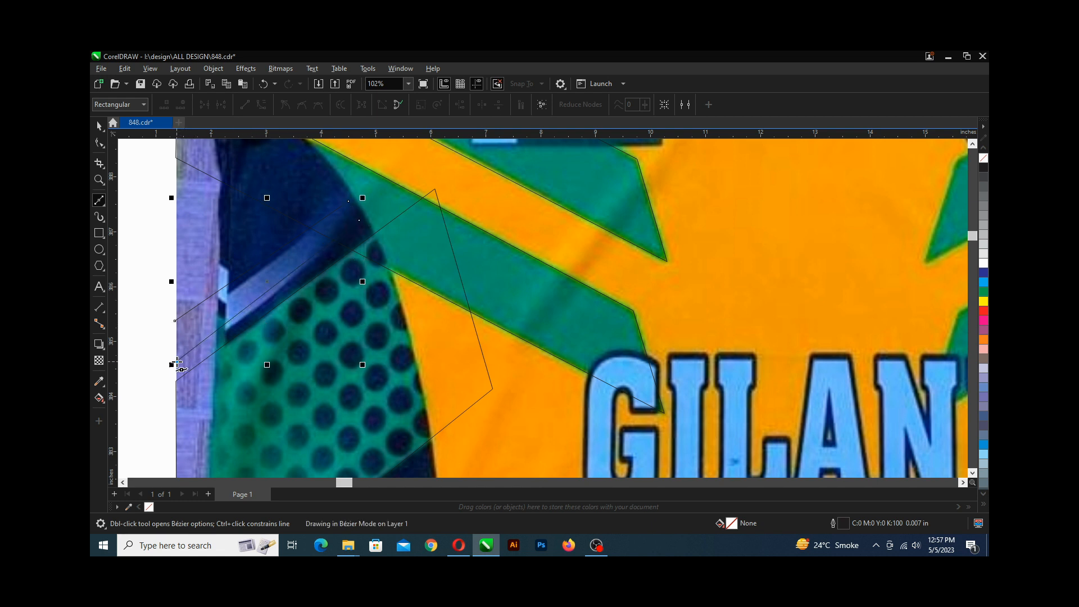
pyautogui.click(177, 331)
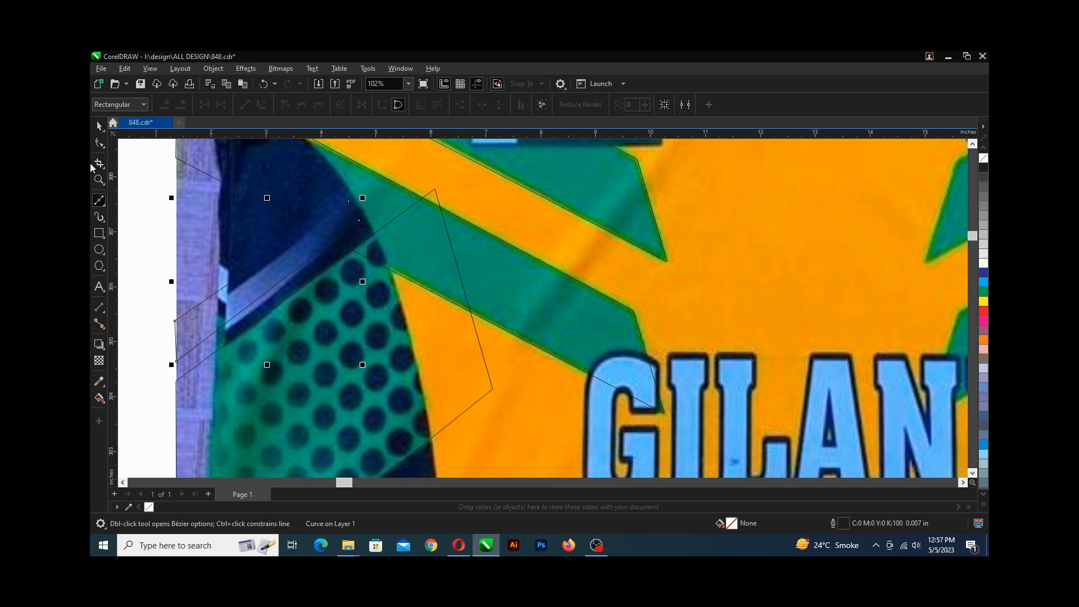
# Move the stripe shape's lower-left node down onto the stripe's edge and save the drawing.
pyautogui.click(99, 142)
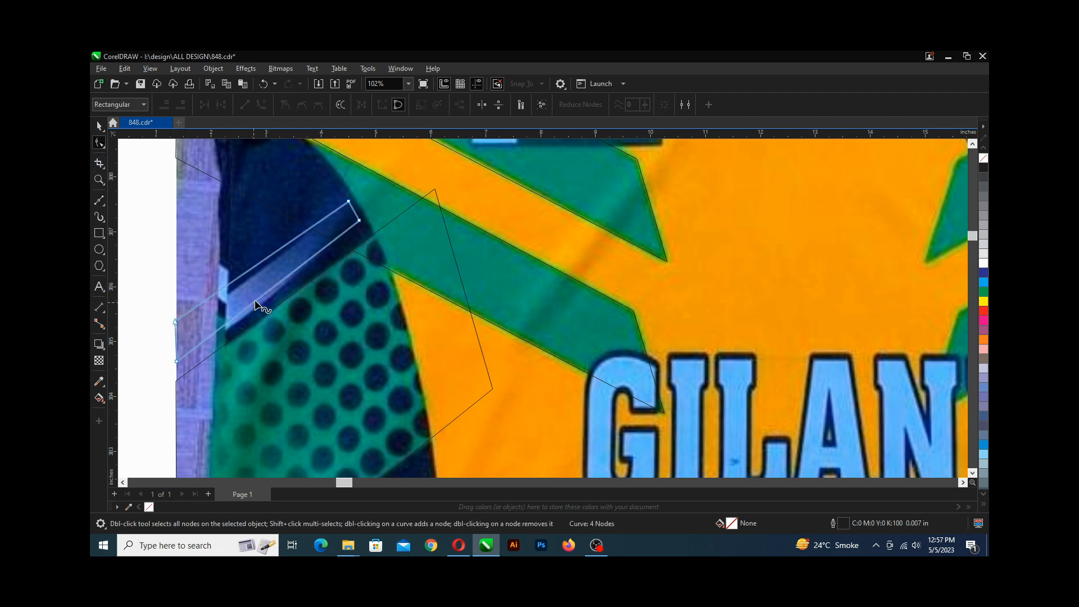
pyautogui.scroll(1, 185, 359)
pyautogui.scroll(-1, 177, 365)
pyautogui.scroll(2, 175, 368)
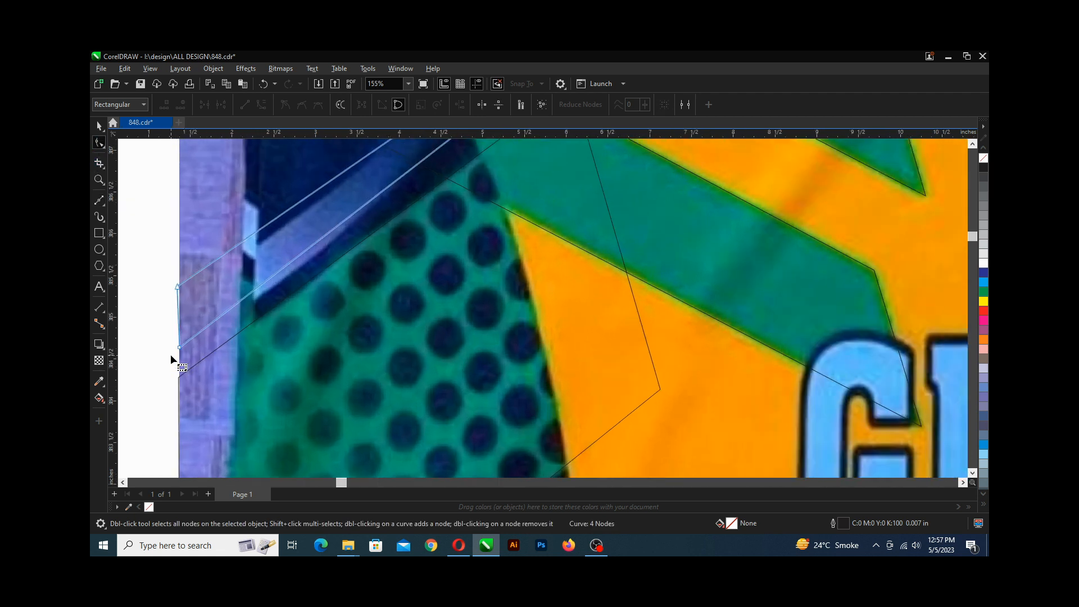
pyautogui.moveTo(180, 347); pyautogui.dragTo(179, 359)
pyautogui.scroll(-2, 182, 358)
pyautogui.scroll(2, 219, 264)
pyautogui.click(423, 220)
pyautogui.scroll(-2, 394, 243)
pyautogui.scroll(-7, 323, 286)
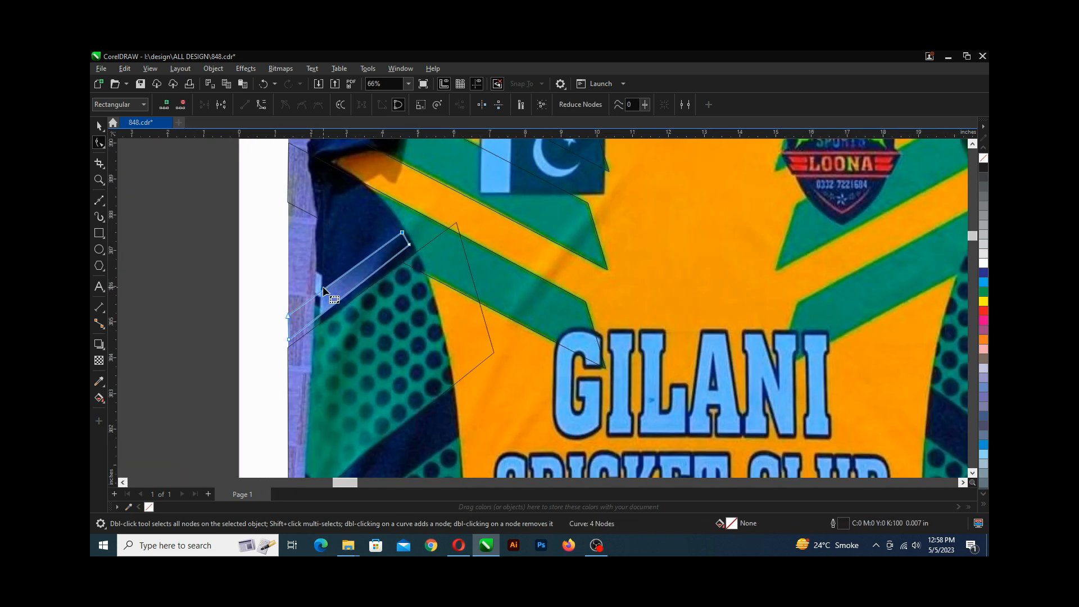
pyautogui.scroll(-1, 269, 301)
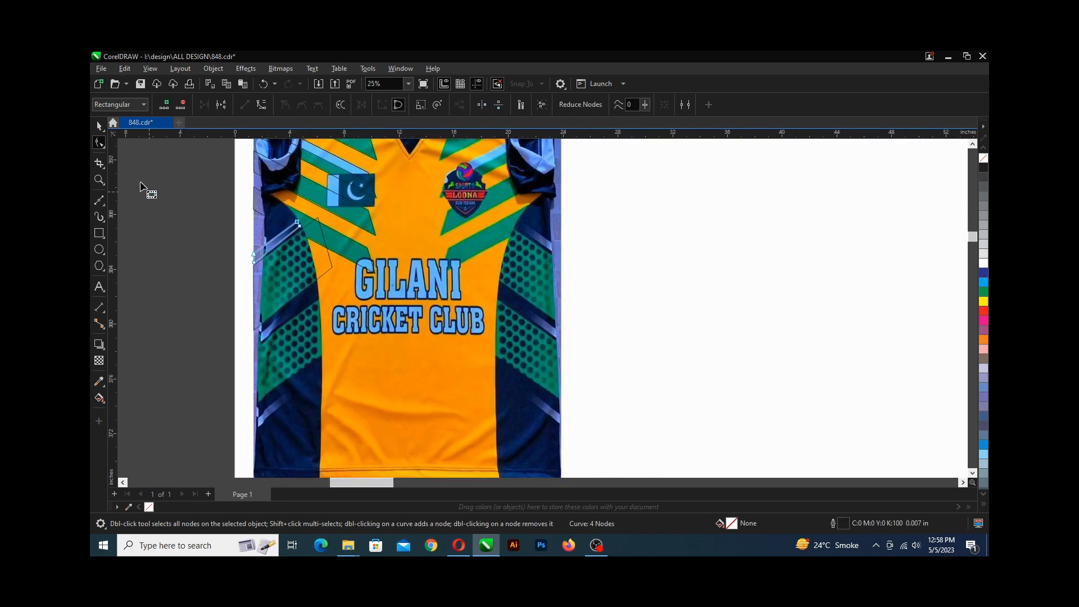
pyautogui.click(99, 126)
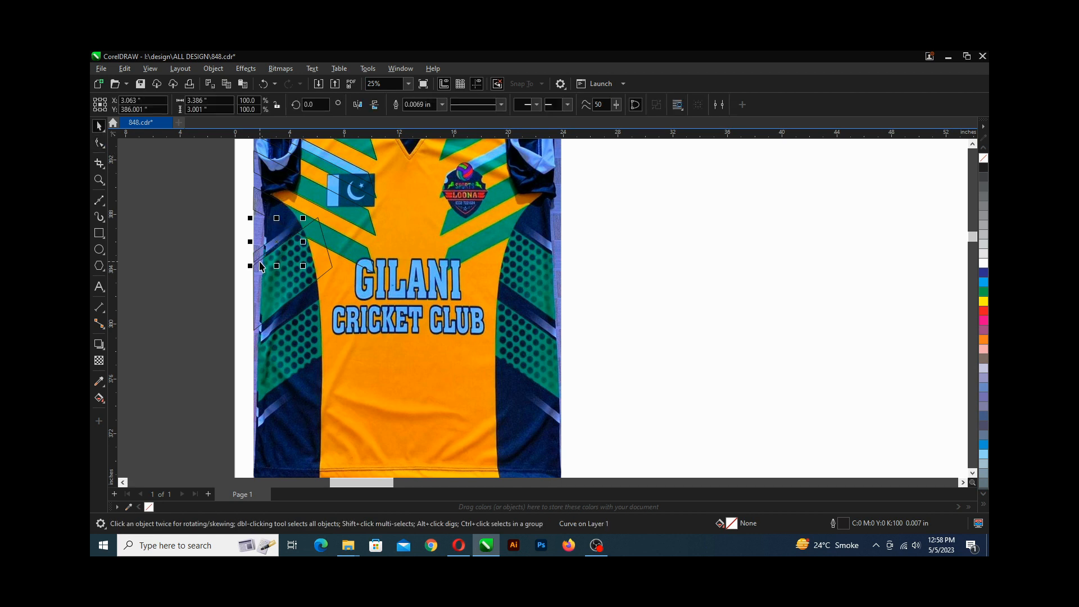
pyautogui.hotkey('ctrl', 's')
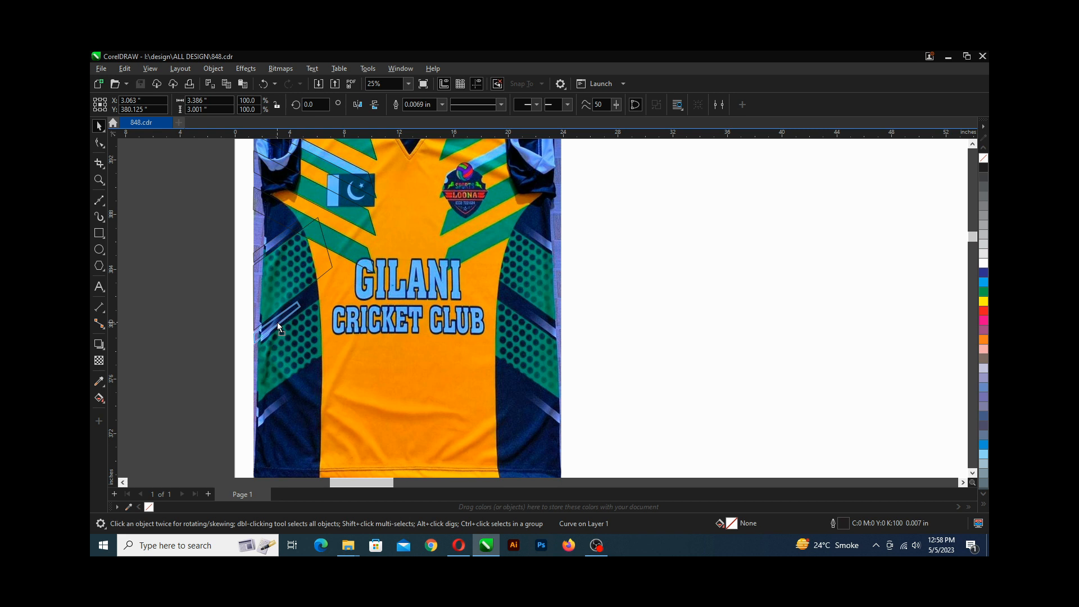
# Select the copied stripe shape and repeat the last duplicate-and-move to add another copy further down the jersey's left side.
pyautogui.click(277, 322)
pyautogui.hotkey('ctrl', 'z')
pyautogui.click(277, 329)
pyautogui.scroll(3, 274, 393)
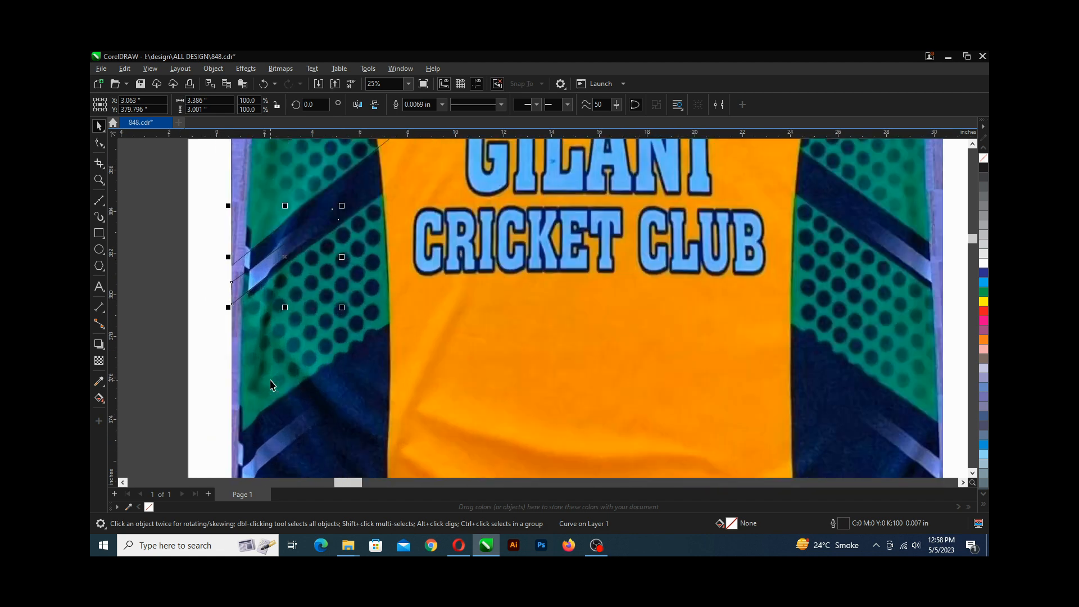
pyautogui.scroll(-2, 277, 351)
pyautogui.scroll(-1, 277, 346)
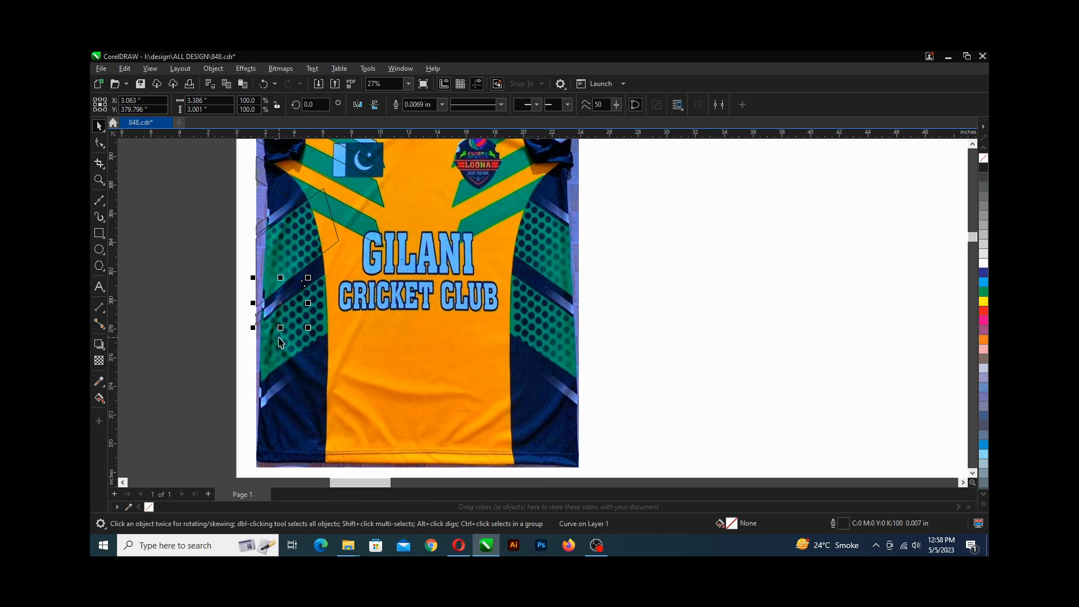
pyautogui.hotkey('ctrl', 'r')
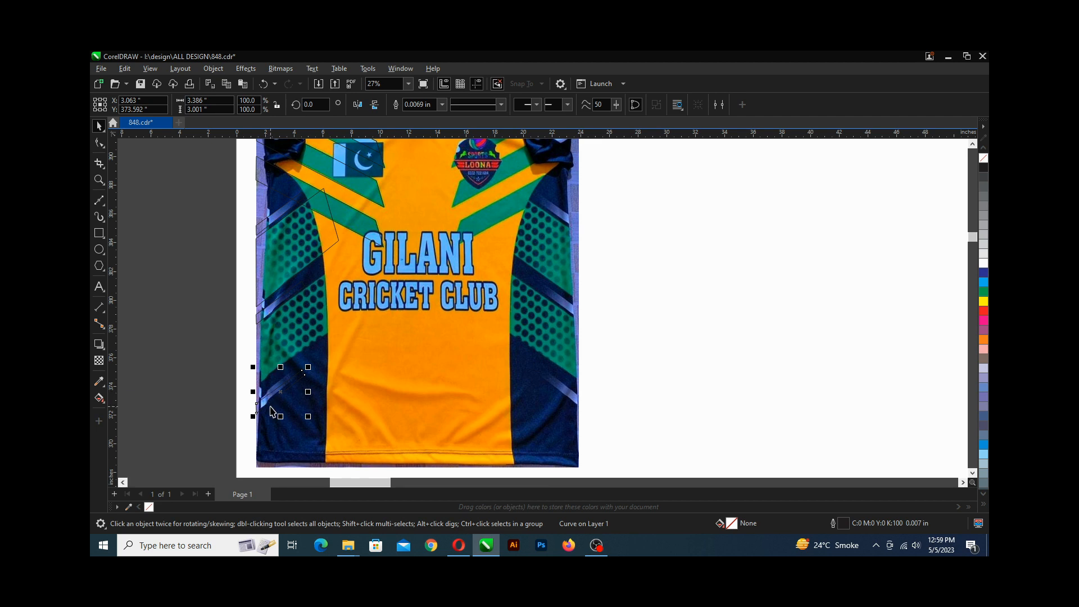
# Nudge the new stripe copy onto the lower light-blue stripe and save the drawing.
pyautogui.scroll(4, 270, 410)
pyautogui.scroll(2, 277, 386)
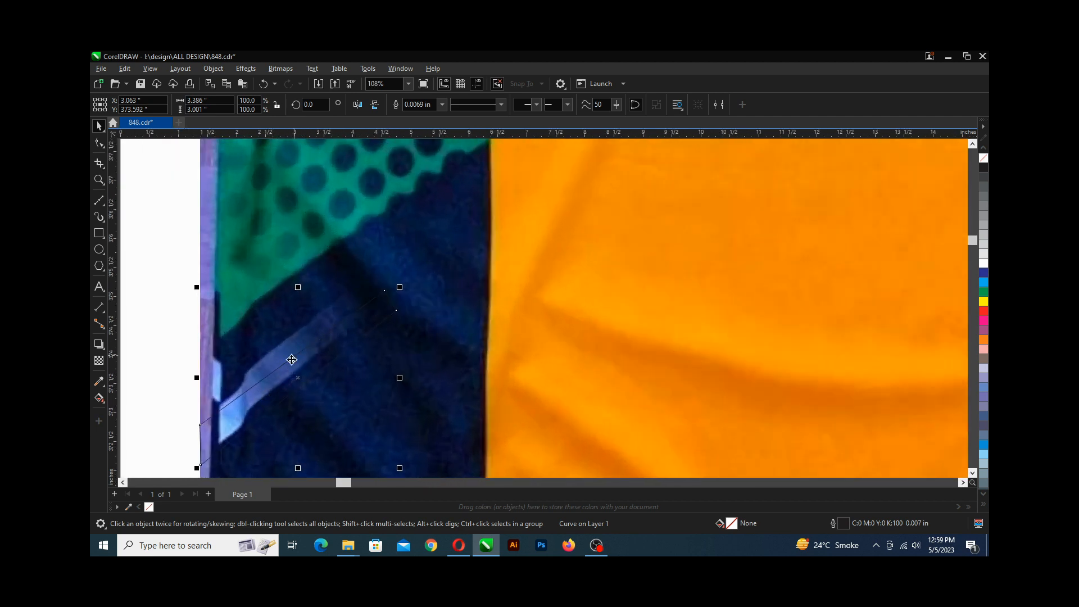
pyautogui.moveTo(290, 374); pyautogui.dragTo(291, 366)
pyautogui.scroll(-1, 286, 358)
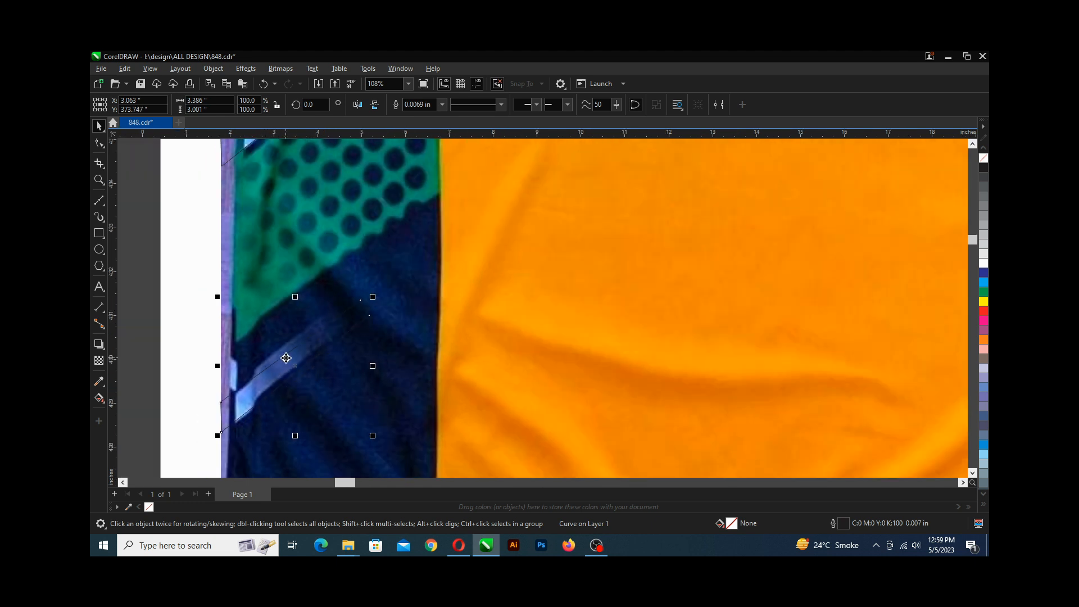
pyautogui.scroll(-1, 286, 358)
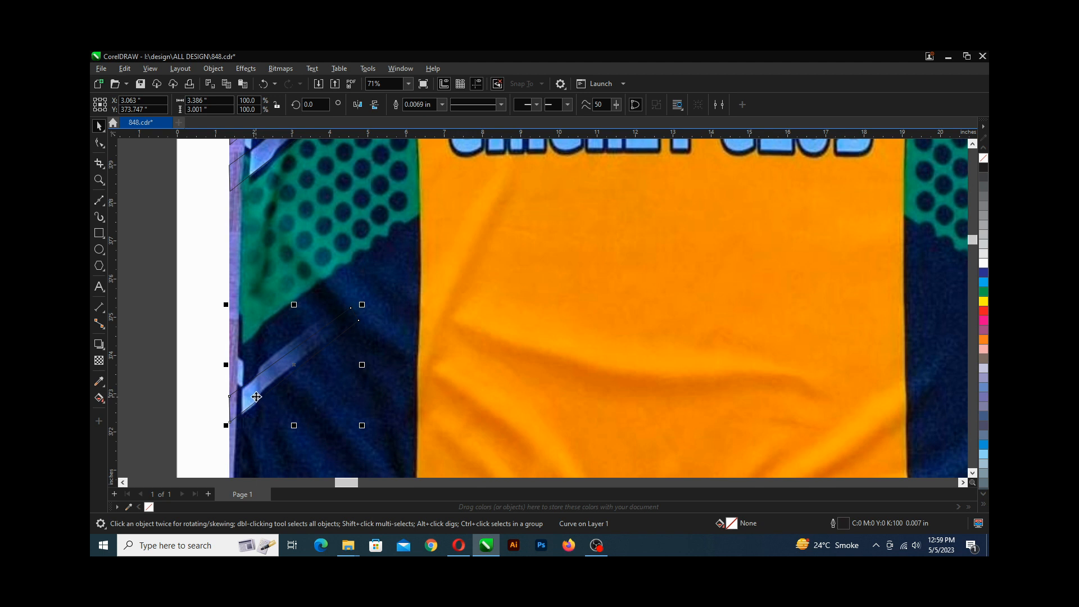
pyautogui.scroll(-2, 284, 359)
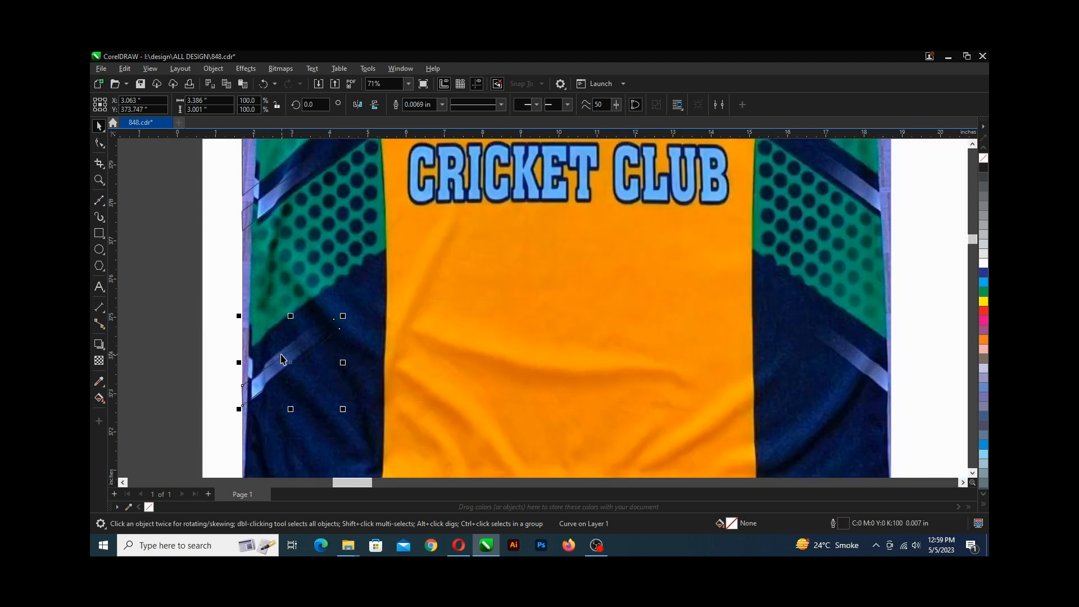
pyautogui.hotkey('ctrl', 's')
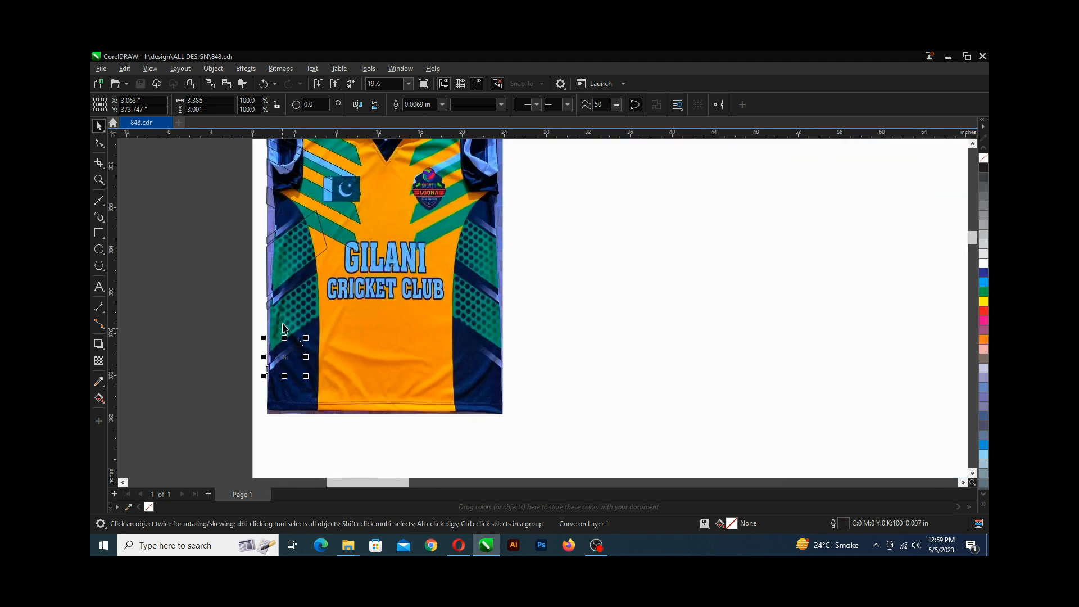
# Move the other stripe copy down onto the middle light-blue stripe and nudge it into alignment.
pyautogui.scroll(1, 293, 310)
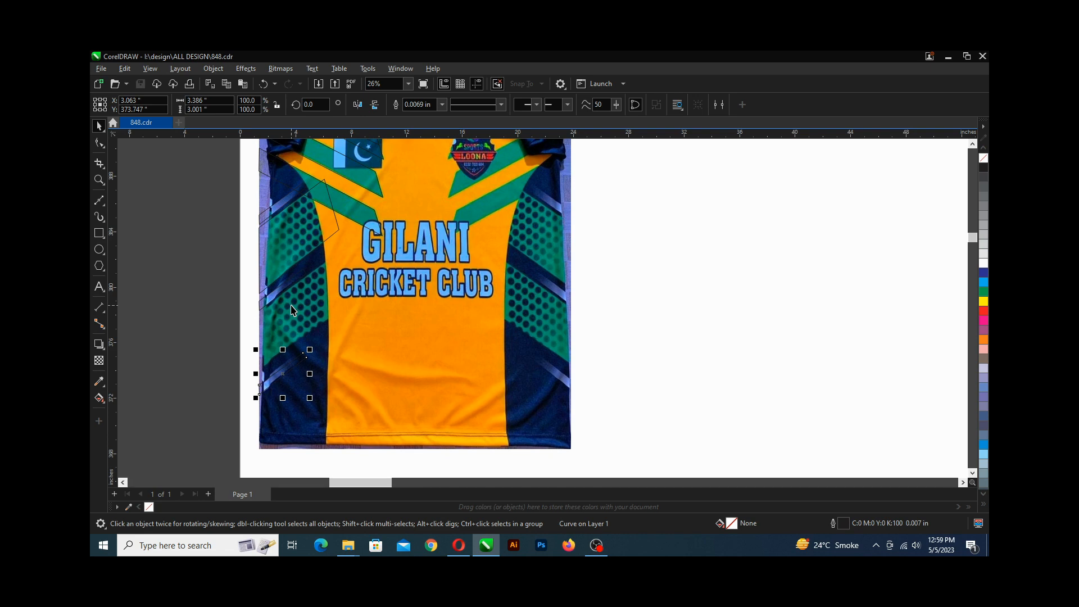
pyautogui.scroll(-1, 293, 310)
pyautogui.scroll(1, 298, 301)
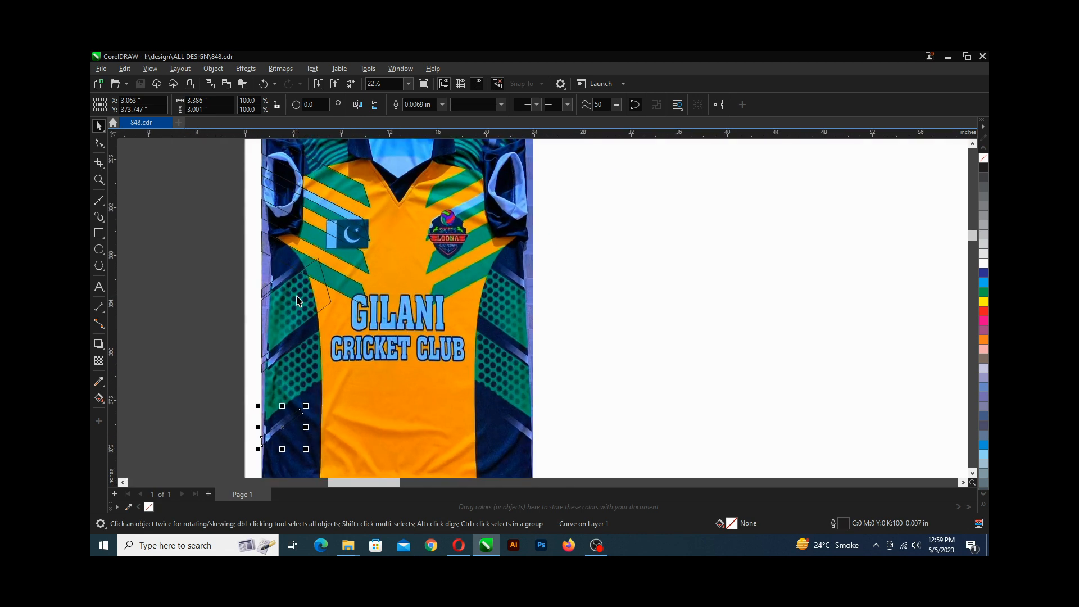
pyautogui.scroll(-2, 296, 306)
pyautogui.scroll(2, 295, 312)
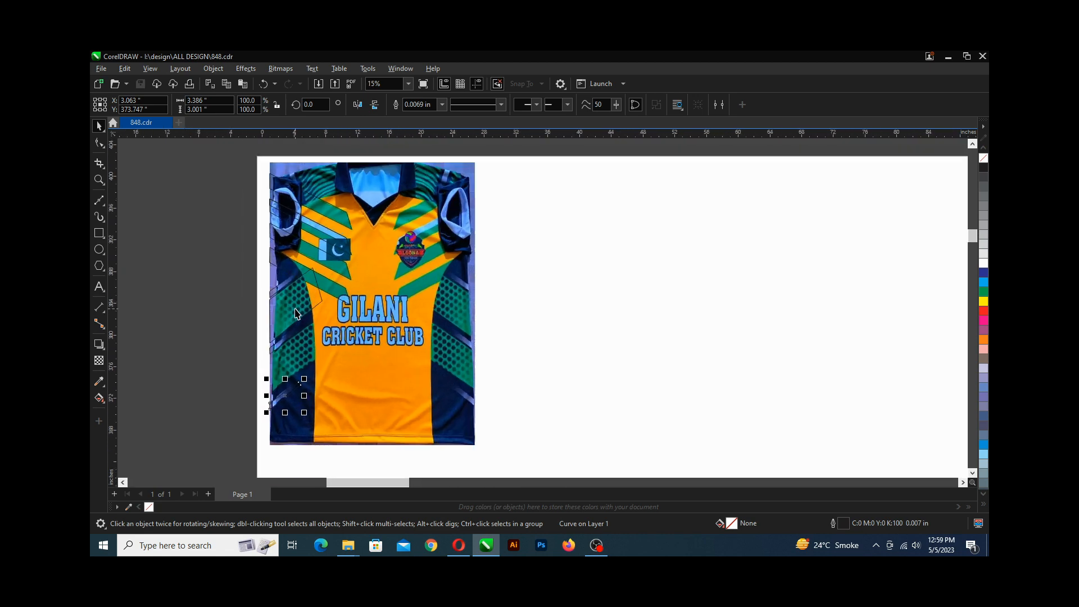
pyautogui.click(296, 306)
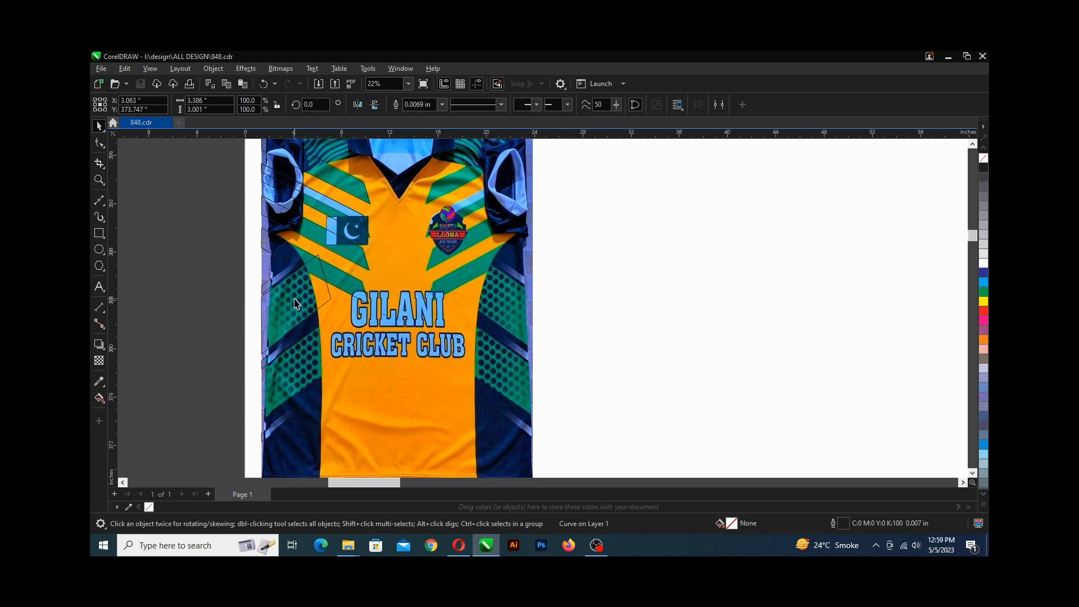
pyautogui.moveTo(300, 336); pyautogui.dragTo(299, 362)
pyautogui.scroll(2, 284, 333)
pyautogui.click(276, 368)
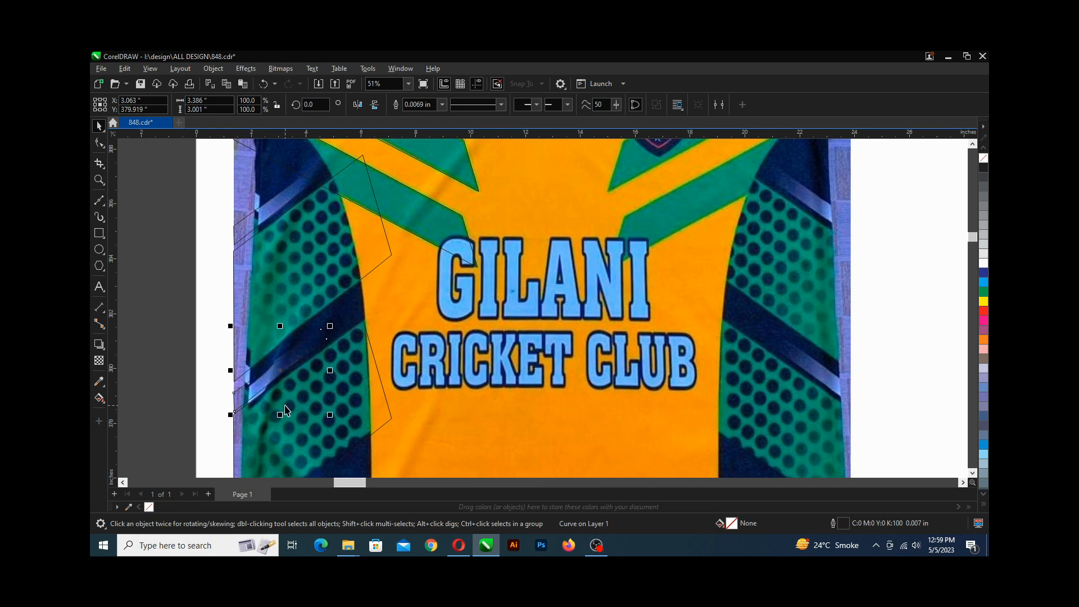
pyautogui.scroll(1, 258, 396)
pyautogui.scroll(2, 257, 403)
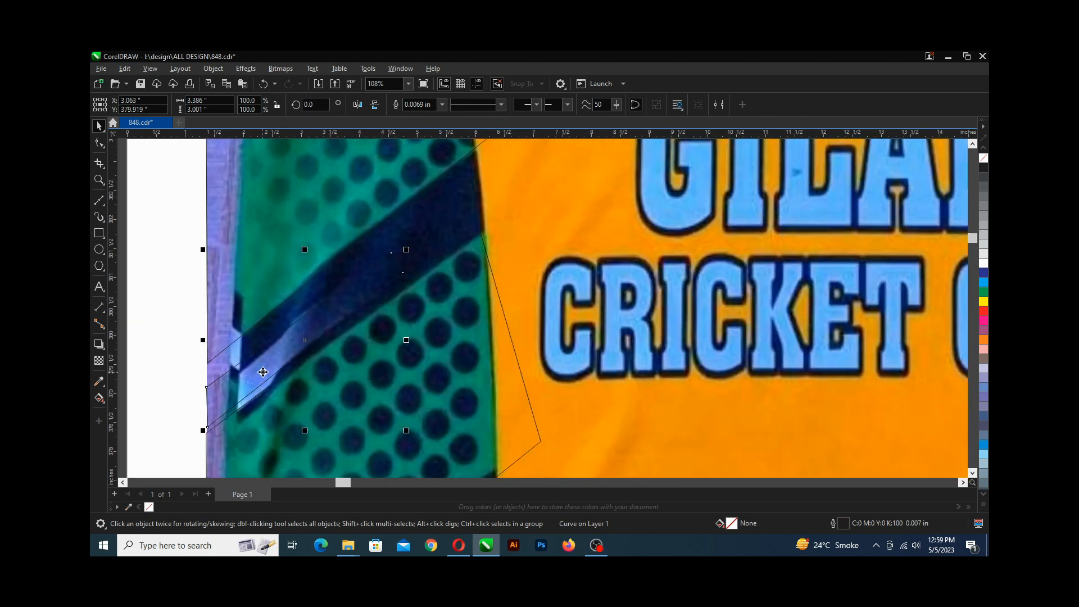
pyautogui.moveTo(263, 372); pyautogui.dragTo(264, 377)
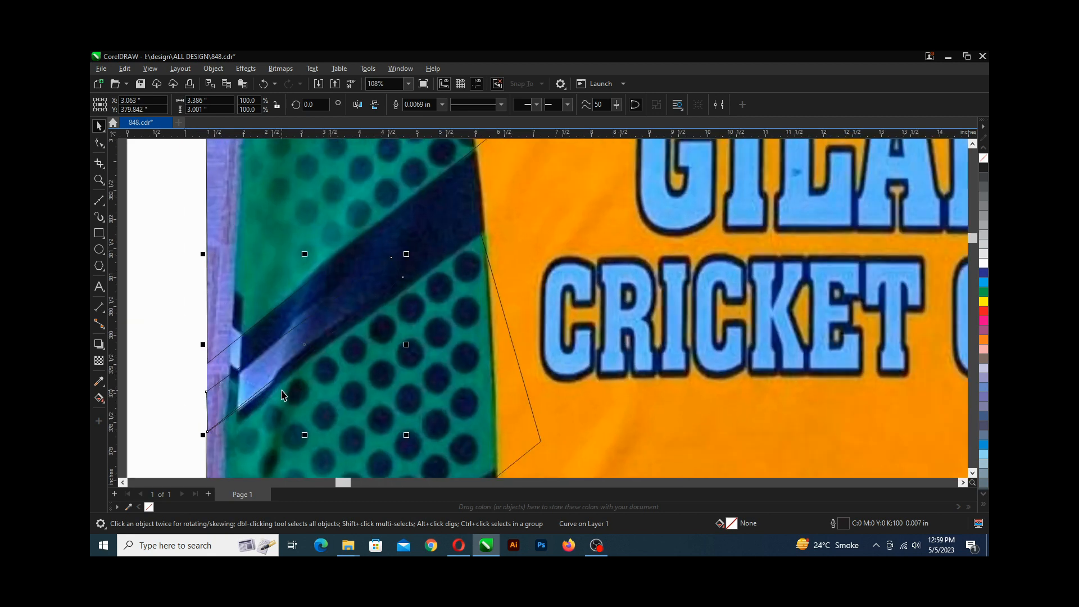
# Select the green panel shape and move its right-side nodes up and outward onto the dark stripe's edge.
pyautogui.click(282, 398)
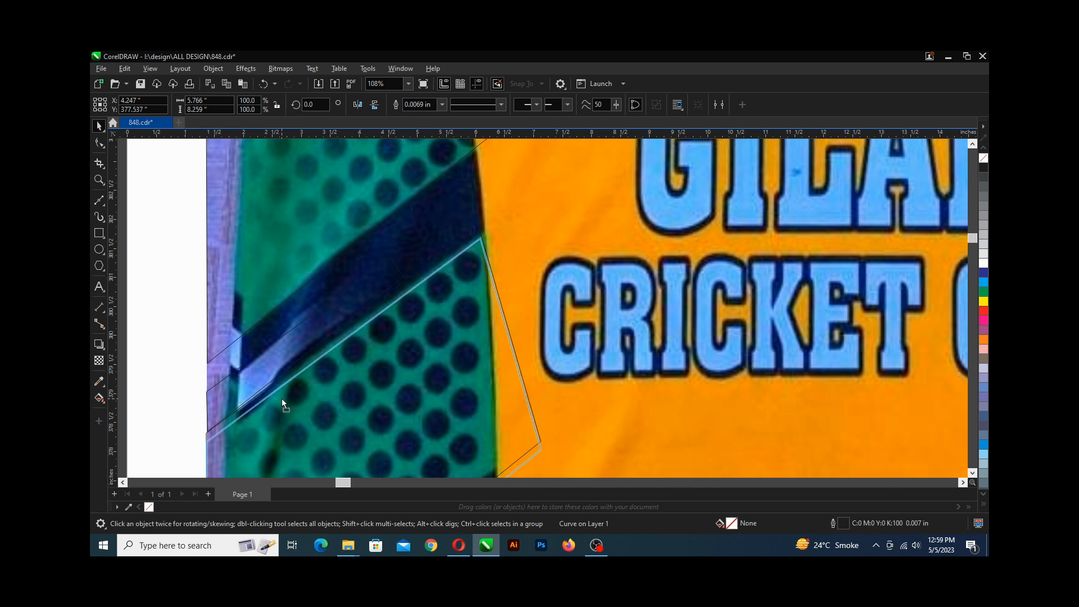
pyautogui.scroll(-1, 377, 306)
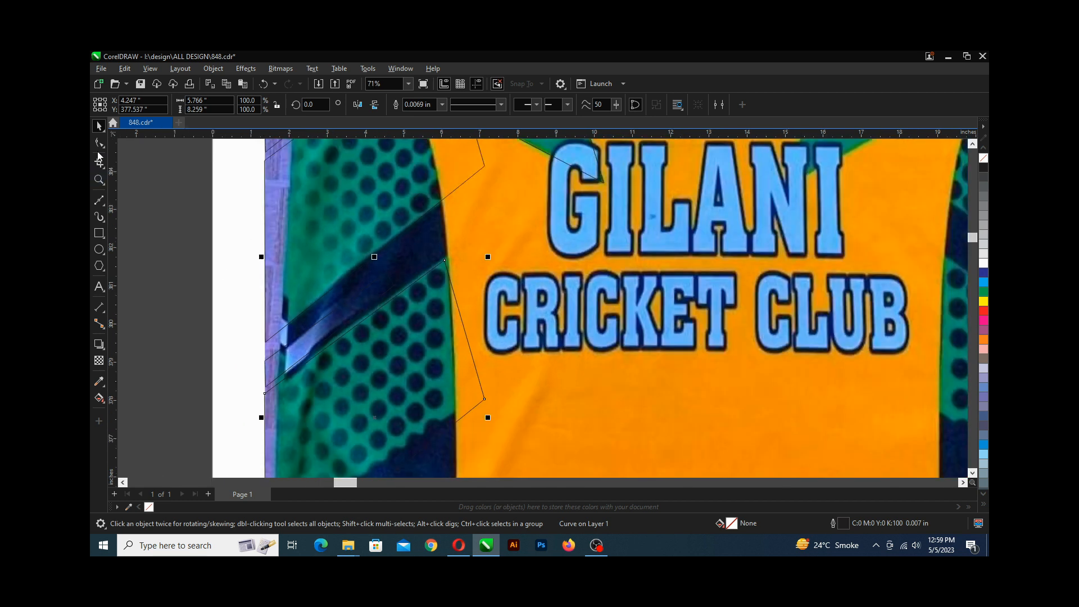
pyautogui.click(99, 144)
pyautogui.moveTo(428, 249); pyautogui.dragTo(524, 431)
pyautogui.moveTo(467, 337); pyautogui.dragTo(505, 308)
pyautogui.scroll(-3, 509, 281)
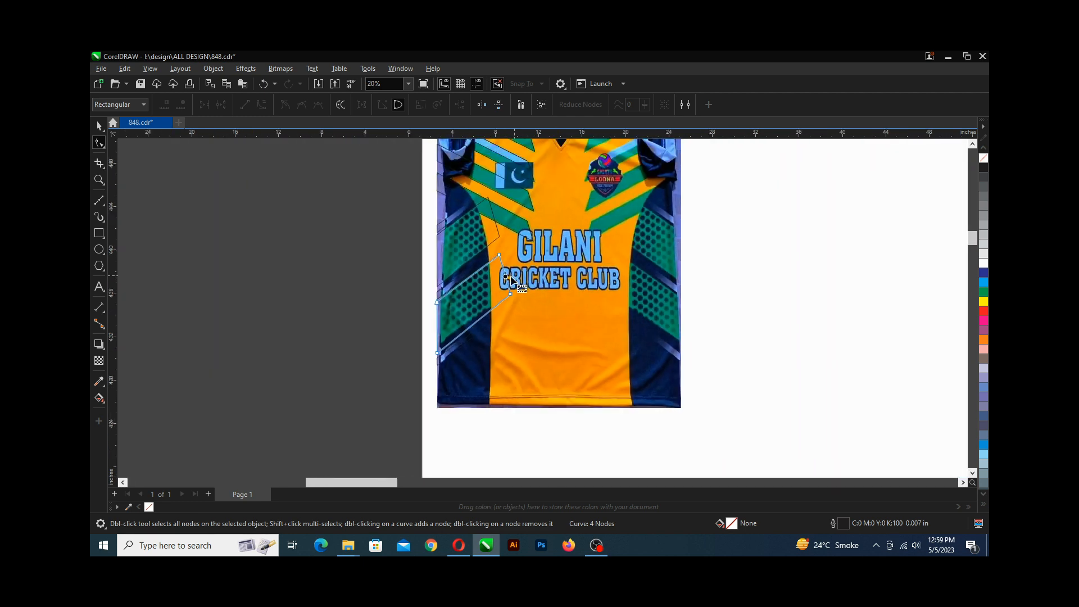
pyautogui.scroll(2, 478, 295)
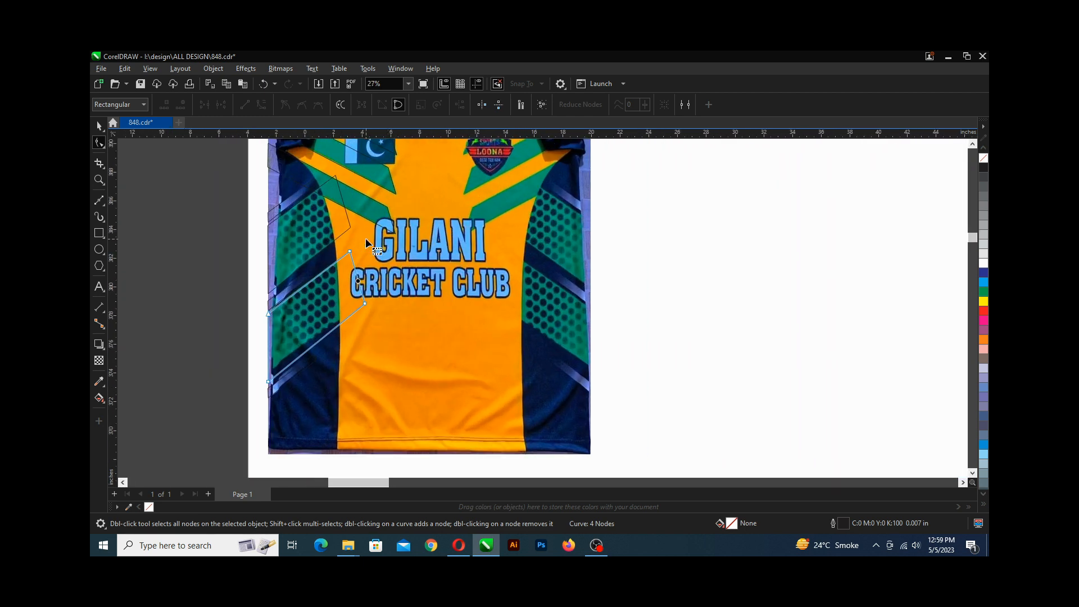
# Reshape the green panel by moving its lower-left node up onto the stripe edge and nudging its upper-right corner node up.
pyautogui.hscroll(1, 312, 320)
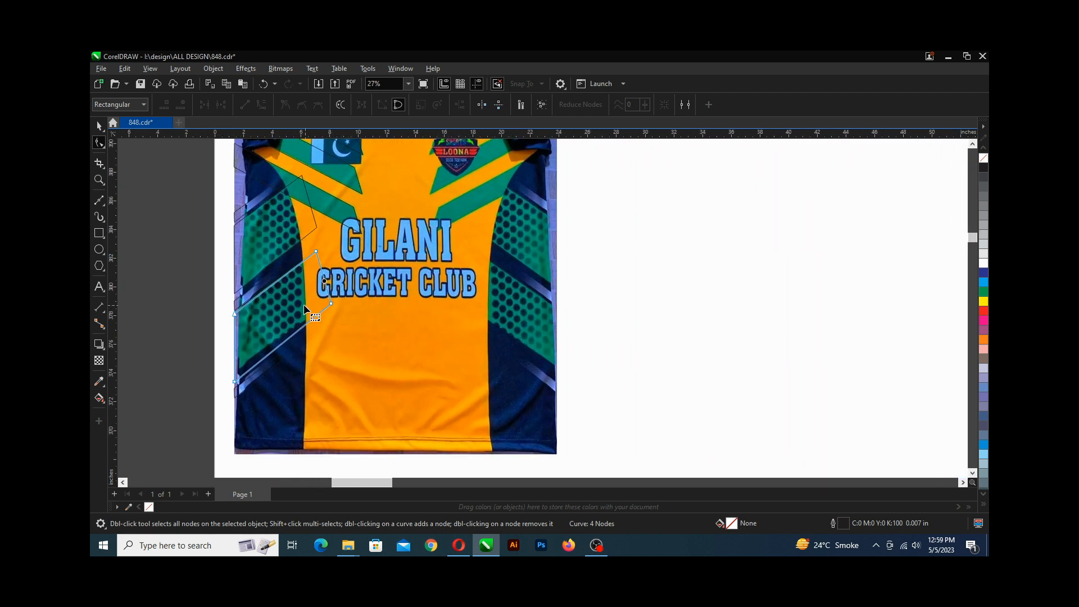
pyautogui.scroll(3, 299, 334)
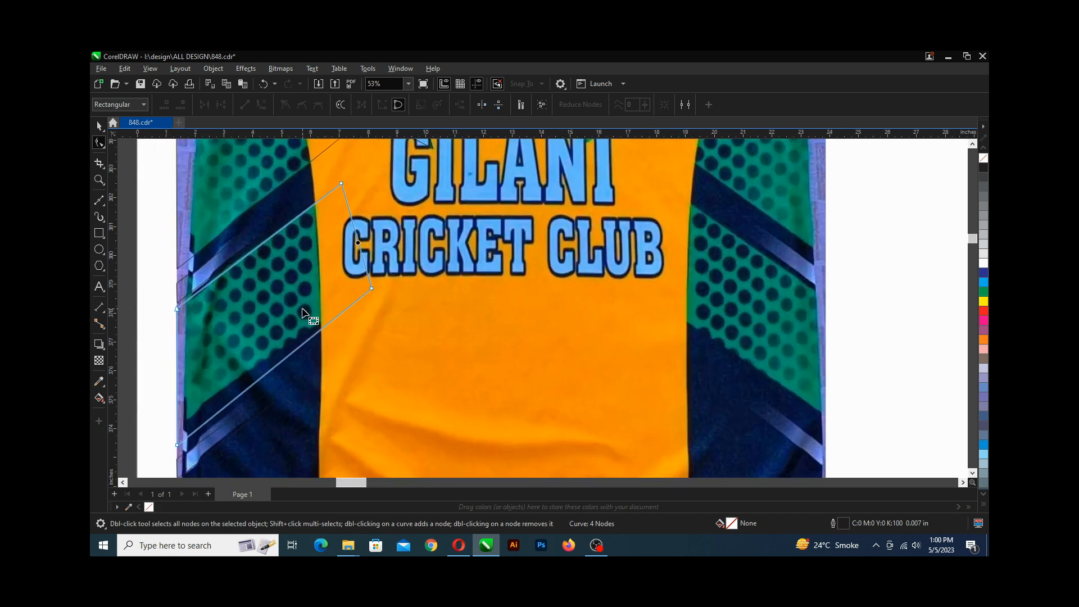
pyautogui.scroll(-1, 306, 310)
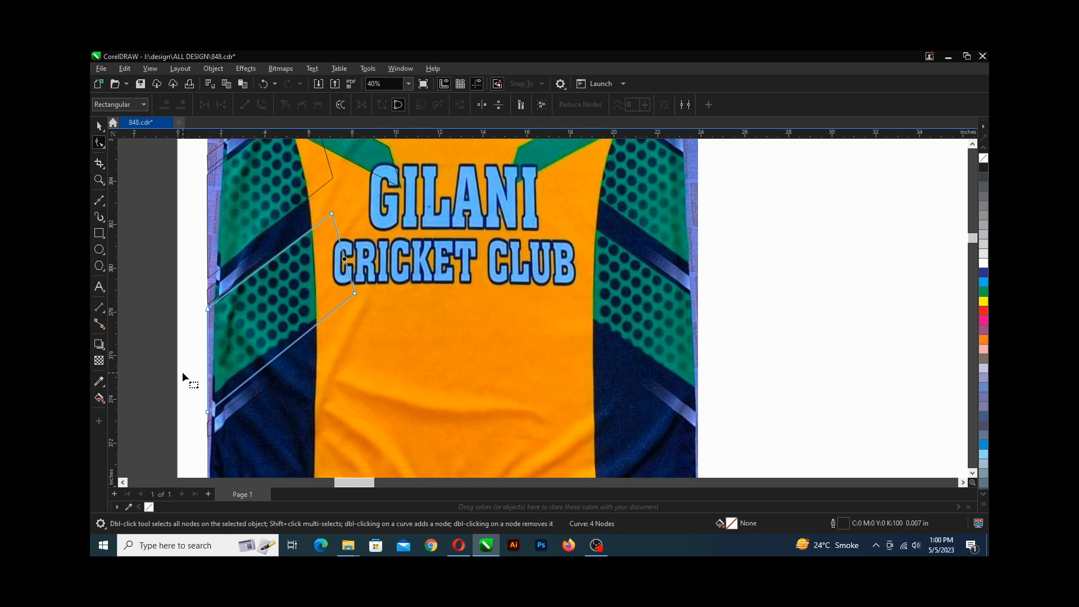
pyautogui.click(207, 412)
pyautogui.scroll(2, 209, 415)
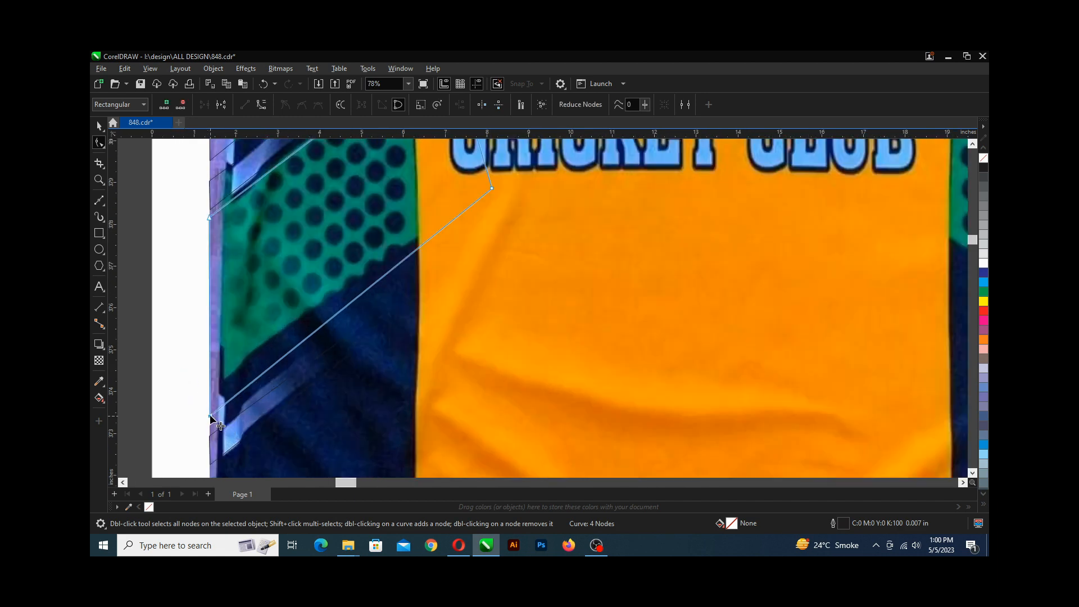
pyautogui.moveTo(210, 417); pyautogui.dragTo(210, 390)
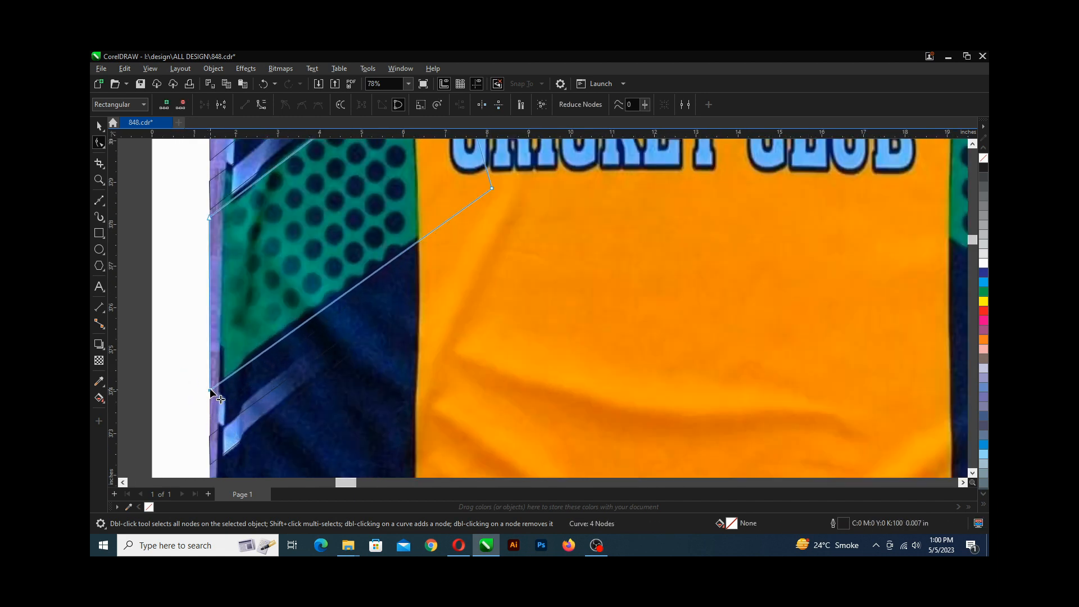
pyautogui.scroll(-2, 210, 390)
pyautogui.scroll(3, 399, 282)
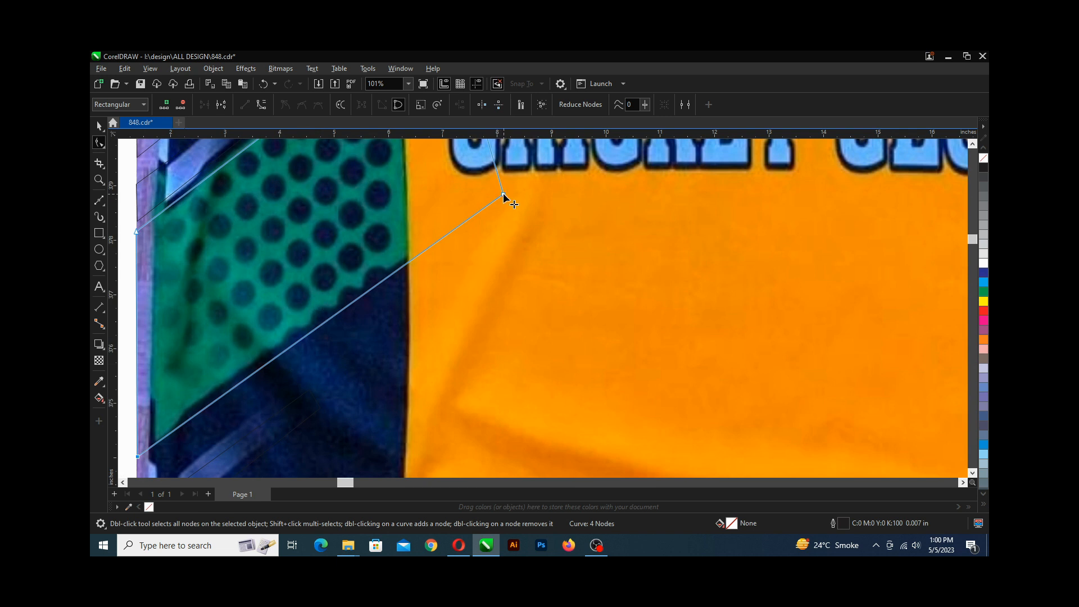
pyautogui.moveTo(504, 195); pyautogui.dragTo(503, 186)
pyautogui.scroll(-1, 320, 296)
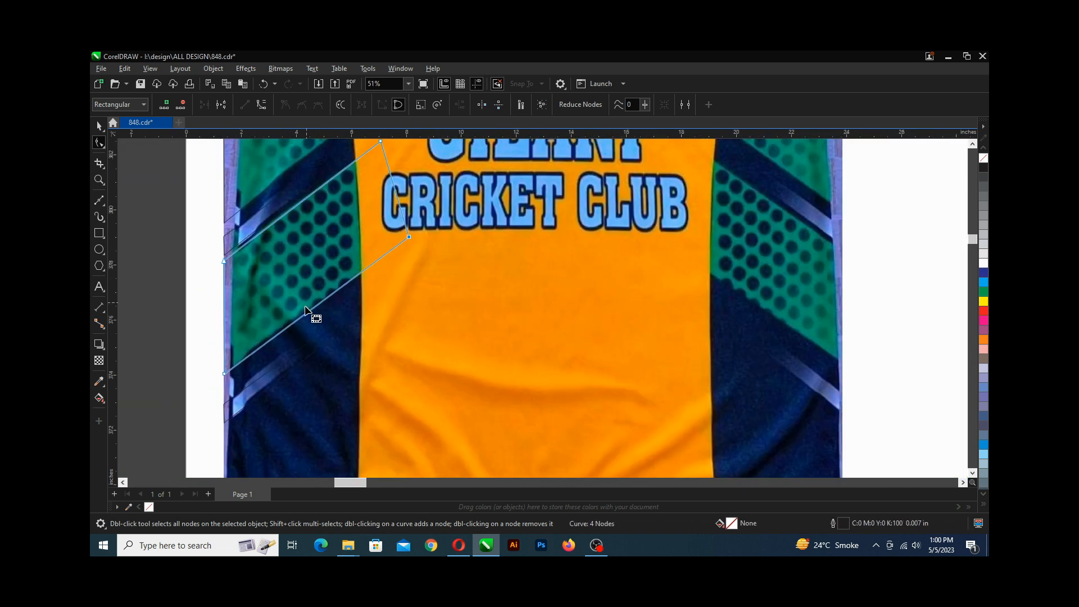
# Draw a small circle about 0.47 in wide with the Ellipse tool at the green panel's right edge.
pyautogui.scroll(-2, 306, 310)
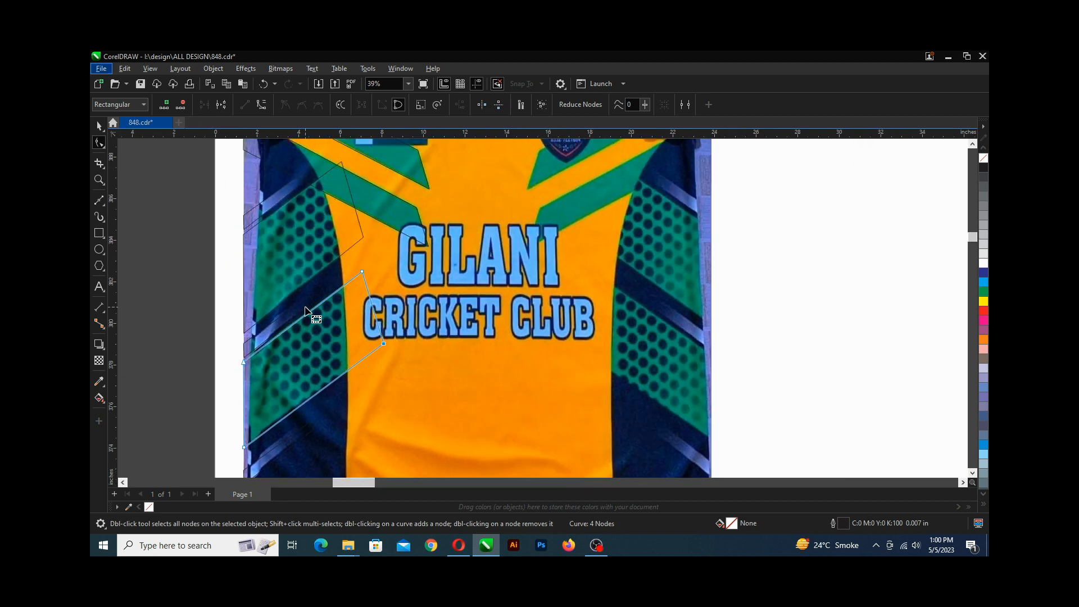
pyautogui.scroll(-2, 306, 310)
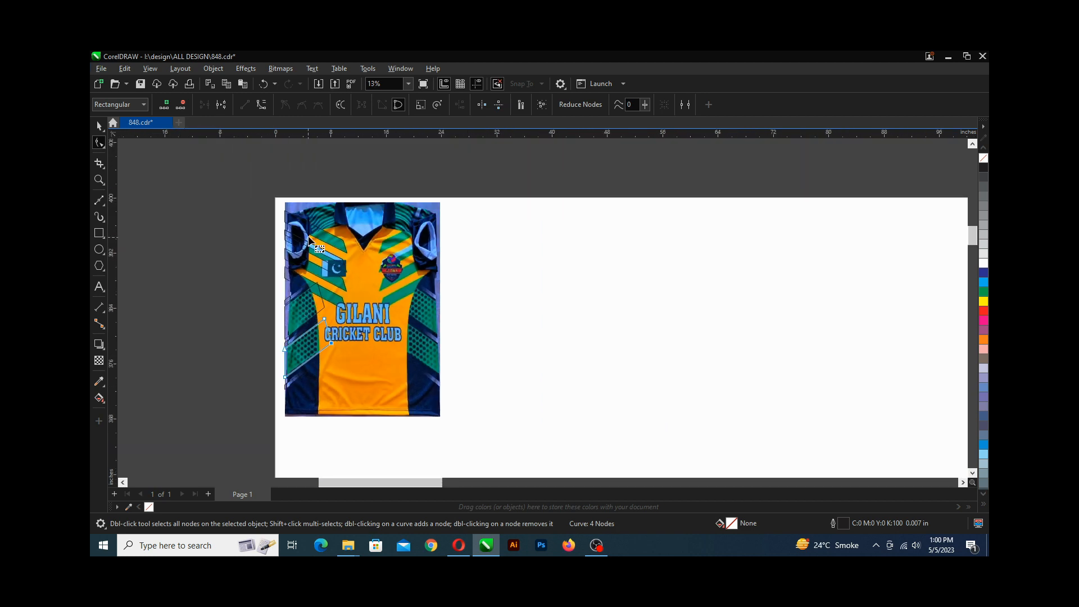
pyautogui.scroll(1, 309, 241)
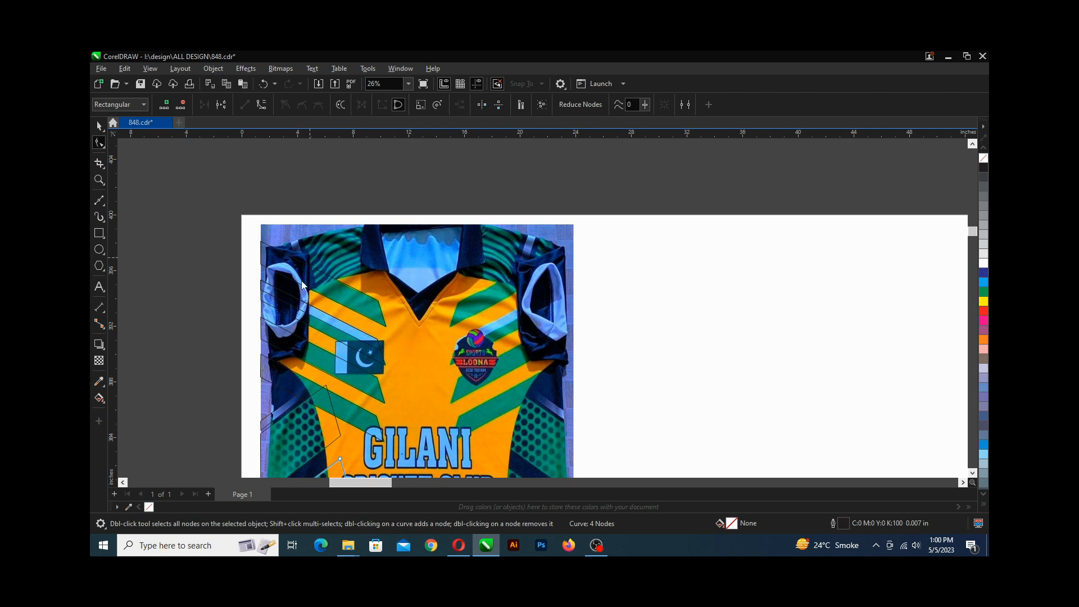
pyautogui.scroll(-3, 301, 285)
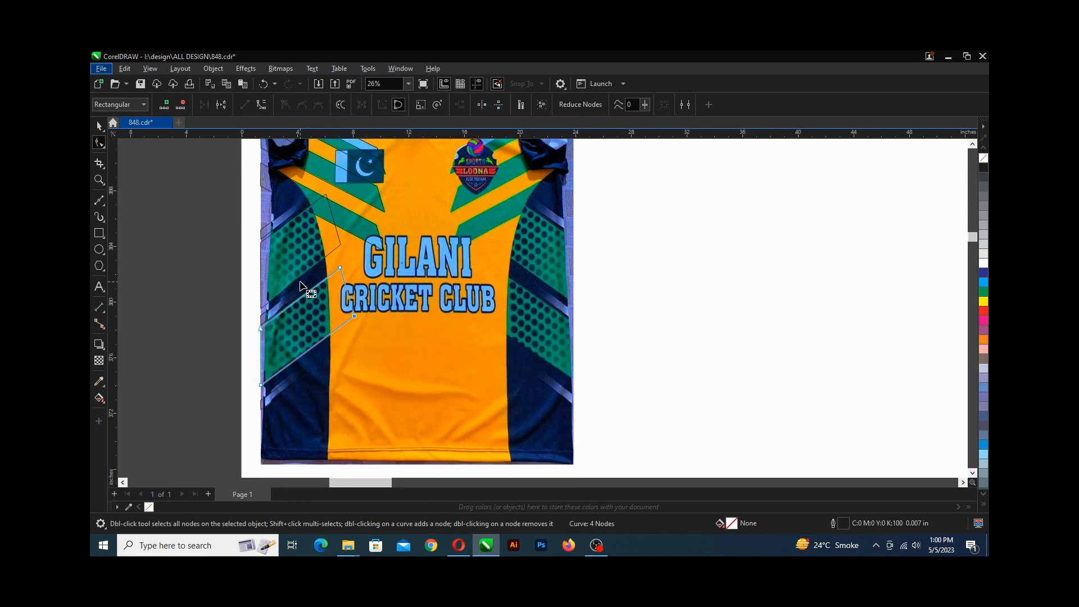
pyautogui.scroll(1, 300, 285)
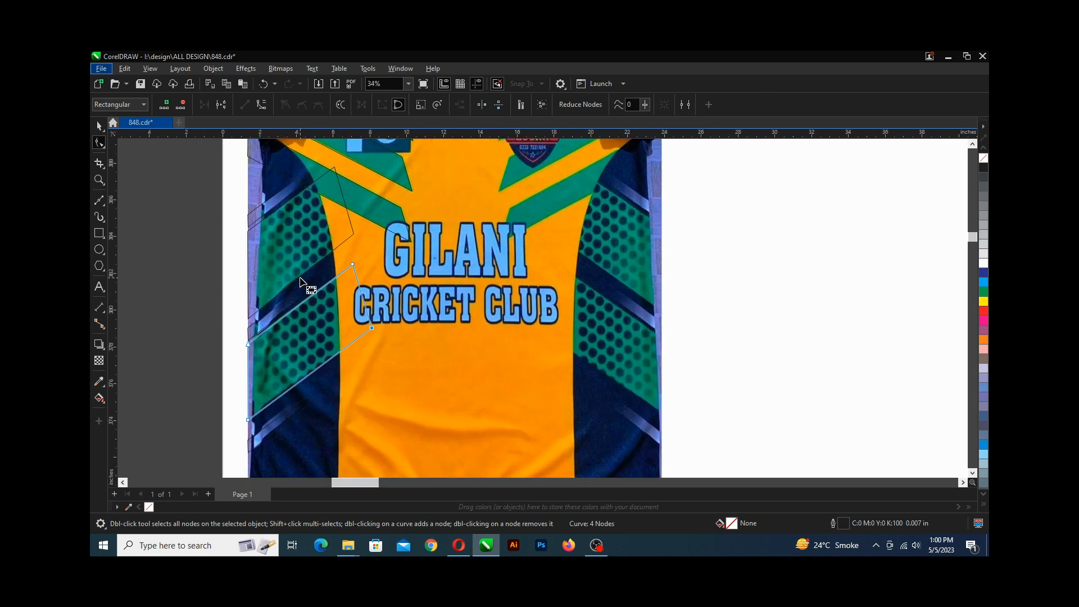
pyautogui.hscroll(1, 331, 281)
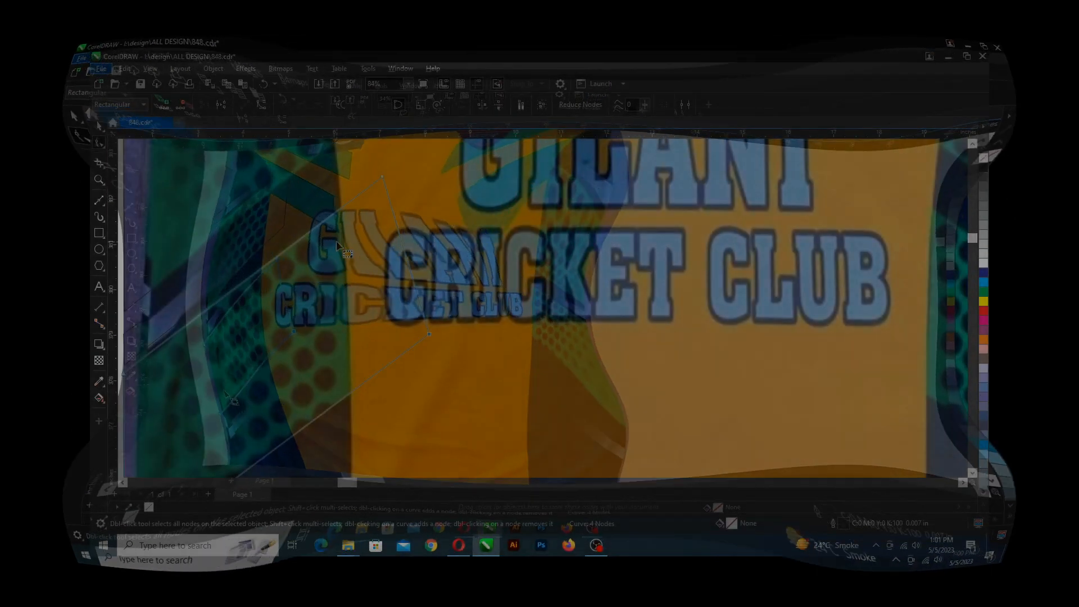
pyautogui.scroll(-3, 336, 241)
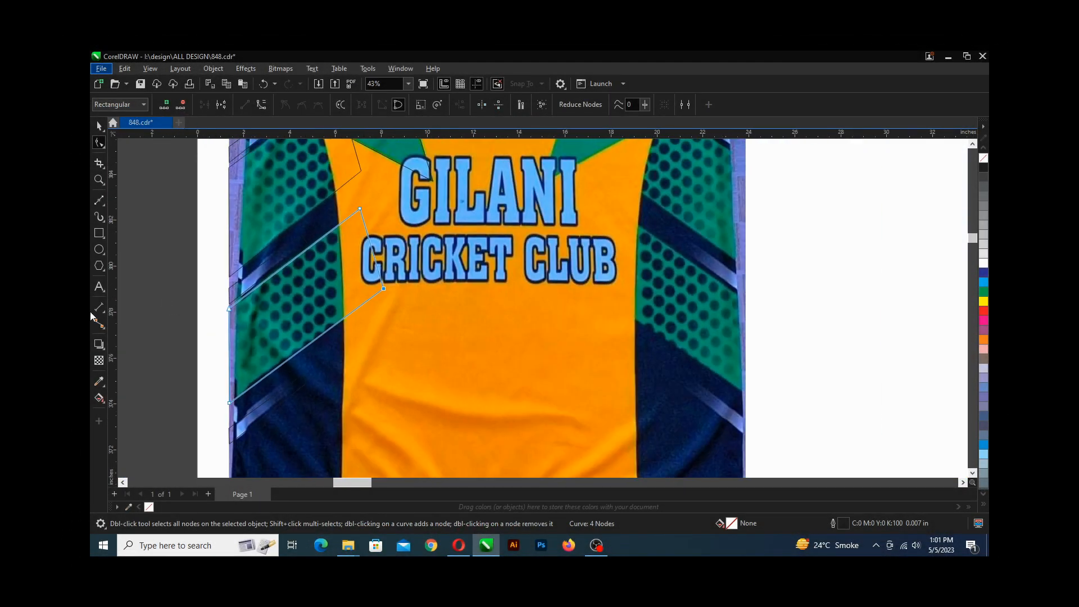
pyautogui.click(100, 254)
pyautogui.scroll(2, 338, 234)
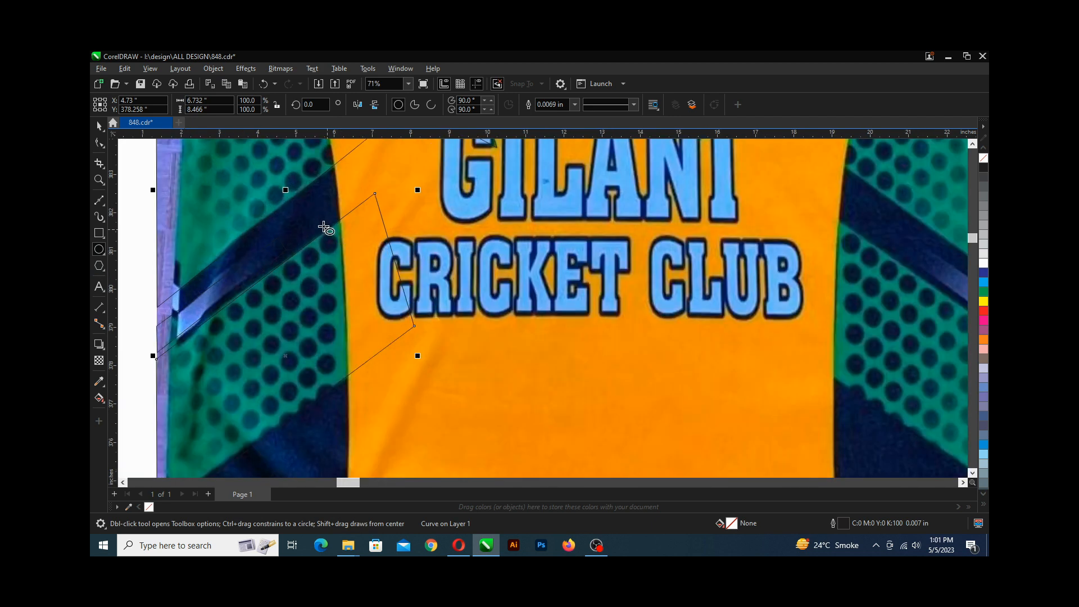
pyautogui.scroll(2, 329, 241)
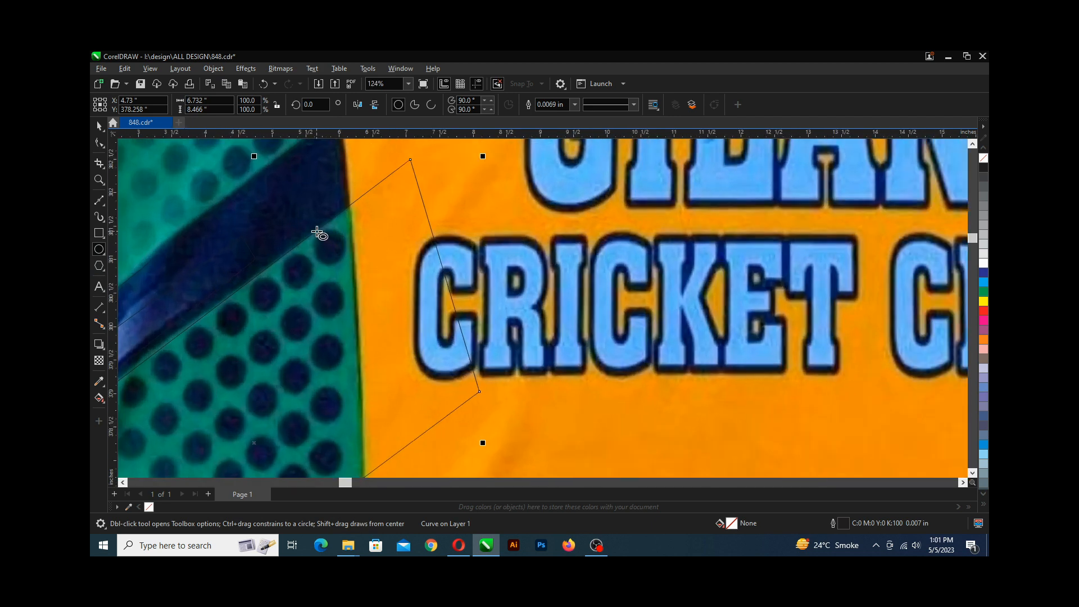
pyautogui.moveTo(320, 234); pyautogui.dragTo(347, 262)
# Place a copy of the circle about 4 in straight below the original.
pyautogui.scroll(-2, 336, 254)
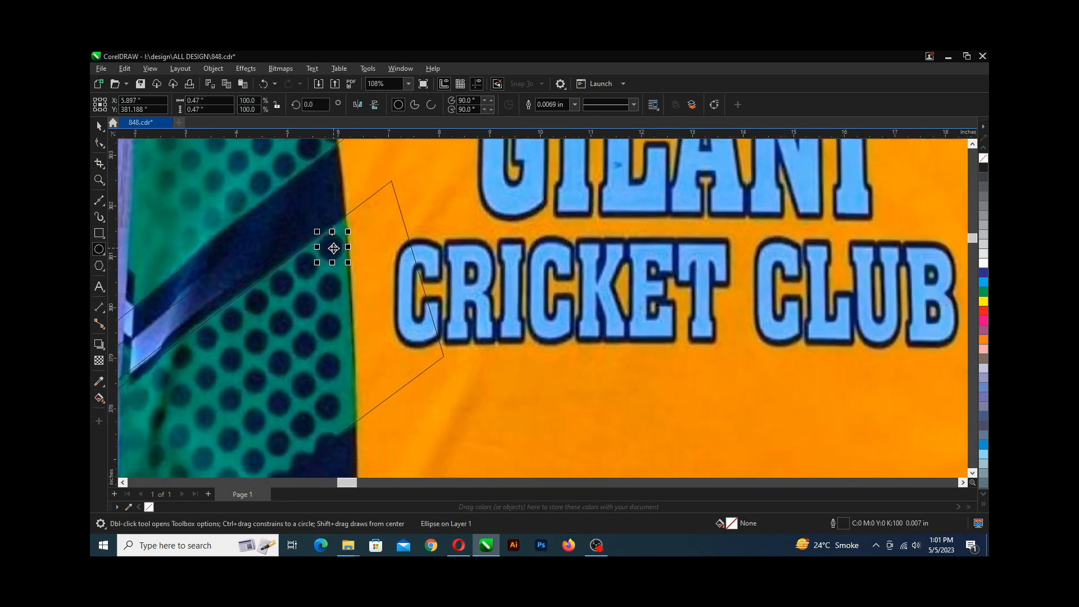
pyautogui.scroll(-3, 336, 254)
pyautogui.scroll(3, 334, 250)
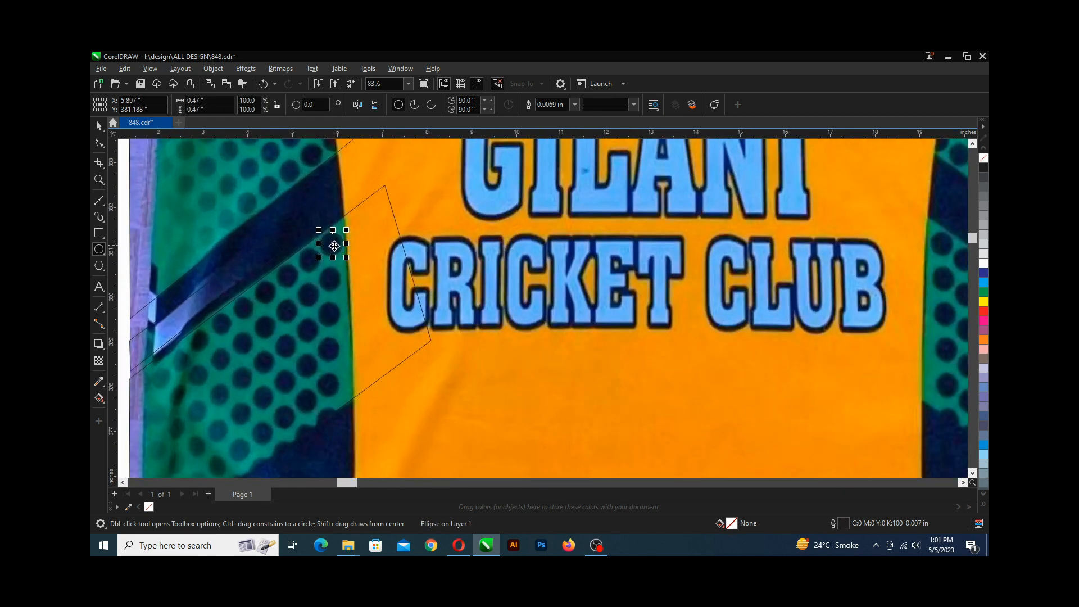
pyautogui.press('space')
pyautogui.scroll(-2, 332, 250)
pyautogui.scroll(1, 327, 264)
pyautogui.moveTo(326, 264); pyautogui.dragTo(326, 292)
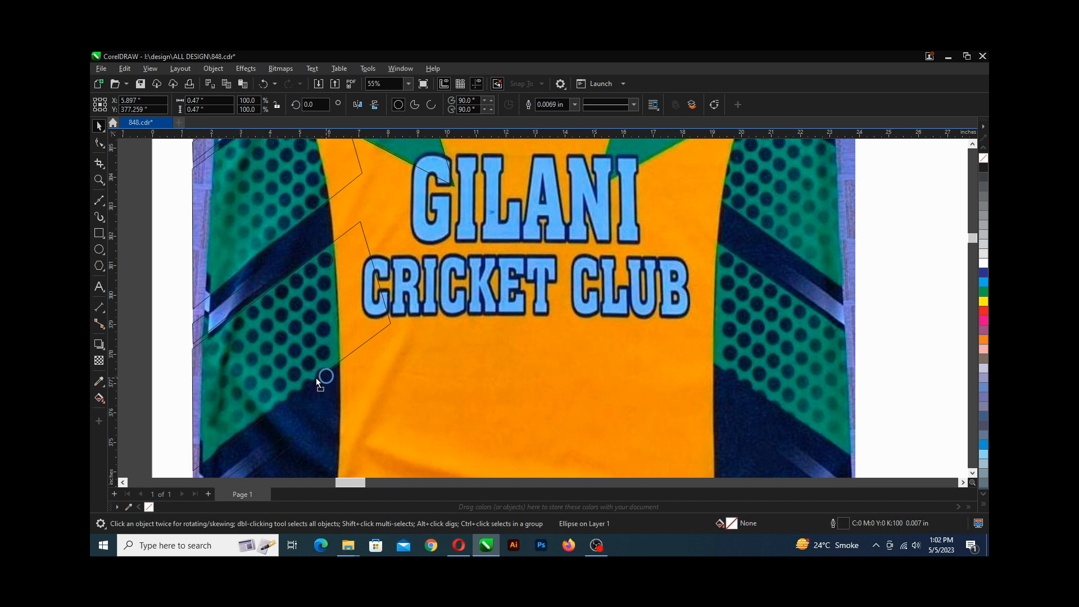
pyautogui.moveTo(317, 381); pyautogui.dragTo(316, 380)
# Blend the upper circle to the lower circle to create a vertical row of circles.
pyautogui.click(106, 353)
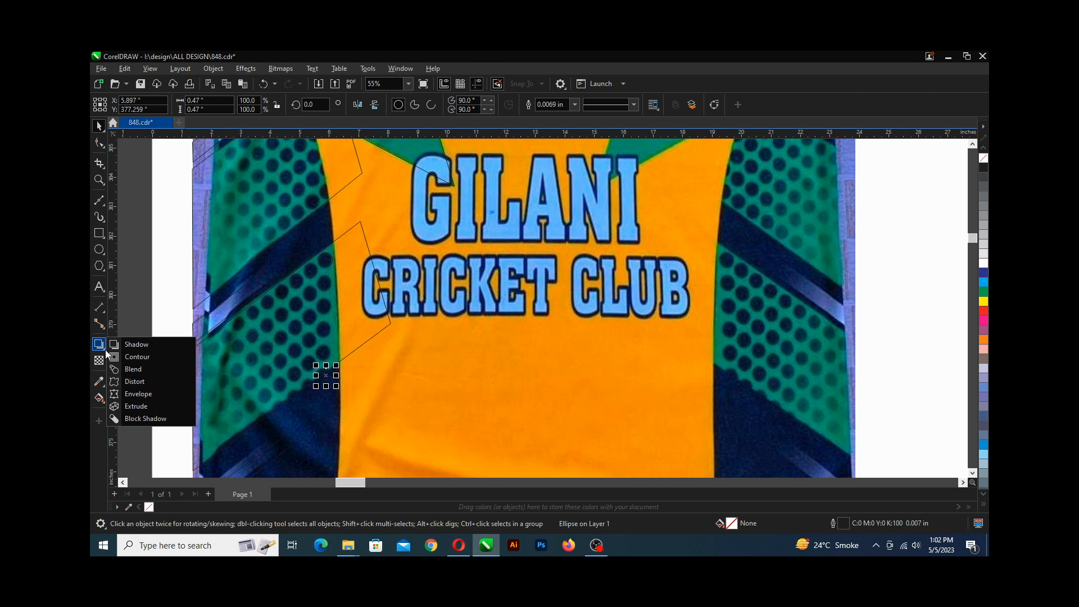
pyautogui.click(131, 369)
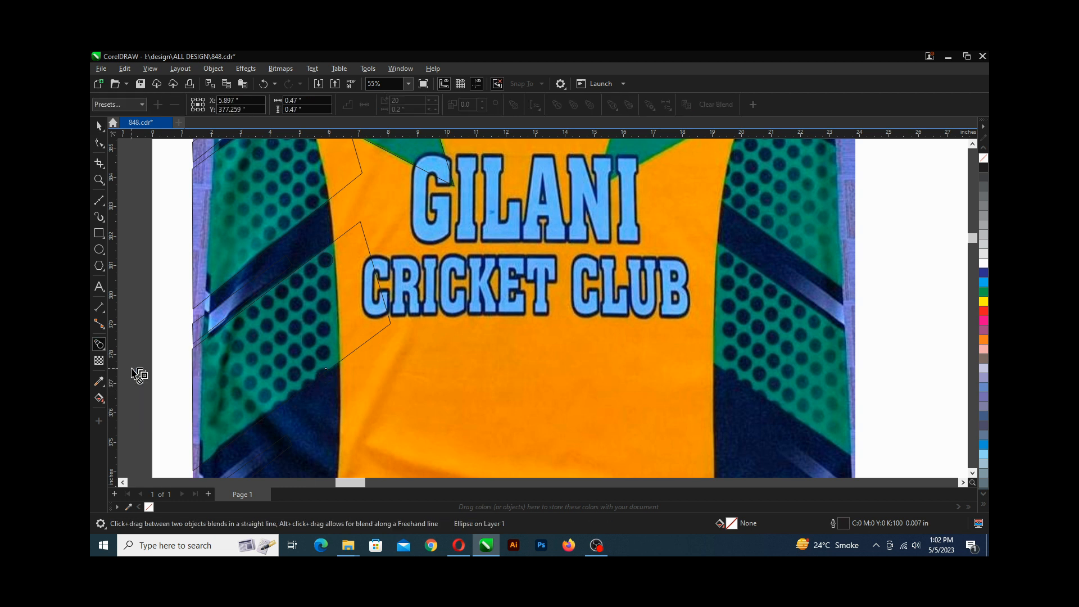
pyautogui.click(327, 260)
pyautogui.moveTo(328, 261); pyautogui.dragTo(329, 318)
pyautogui.moveTo(324, 369); pyautogui.dragTo(326, 380)
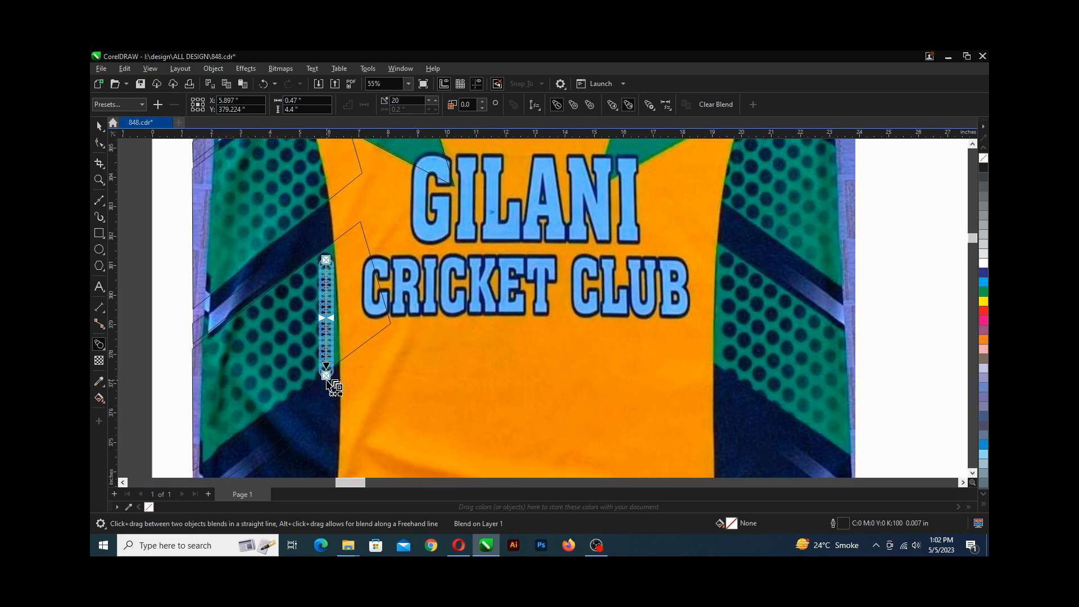
pyautogui.scroll(4, 332, 294)
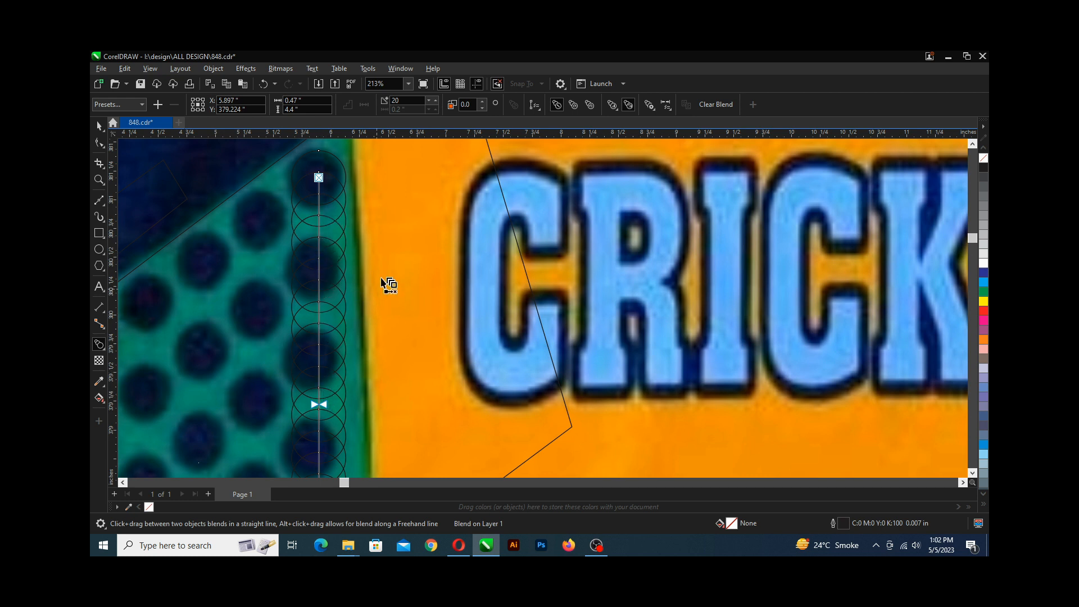
pyautogui.click(412, 100)
pyautogui.scroll(-2, 324, 176)
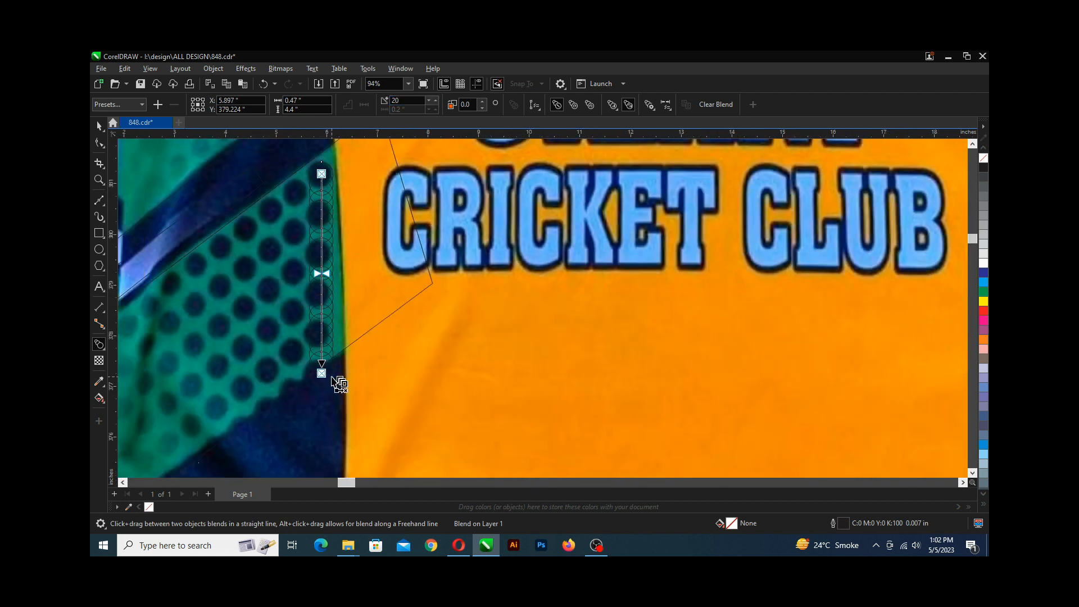
pyautogui.scroll(2, 321, 171)
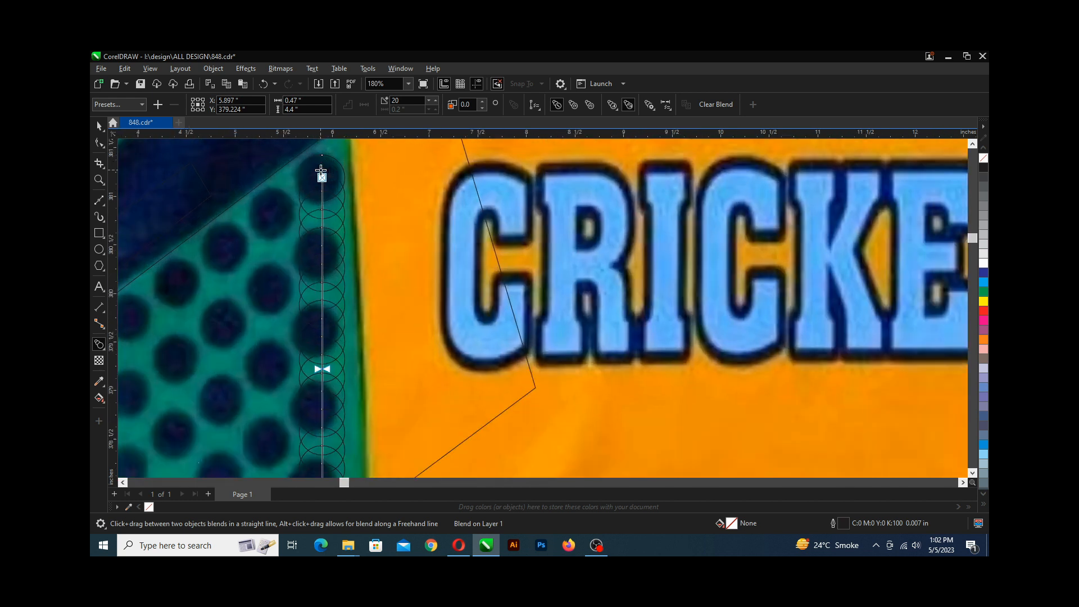
# Set the number of blend steps to 4.
pyautogui.click(429, 102)
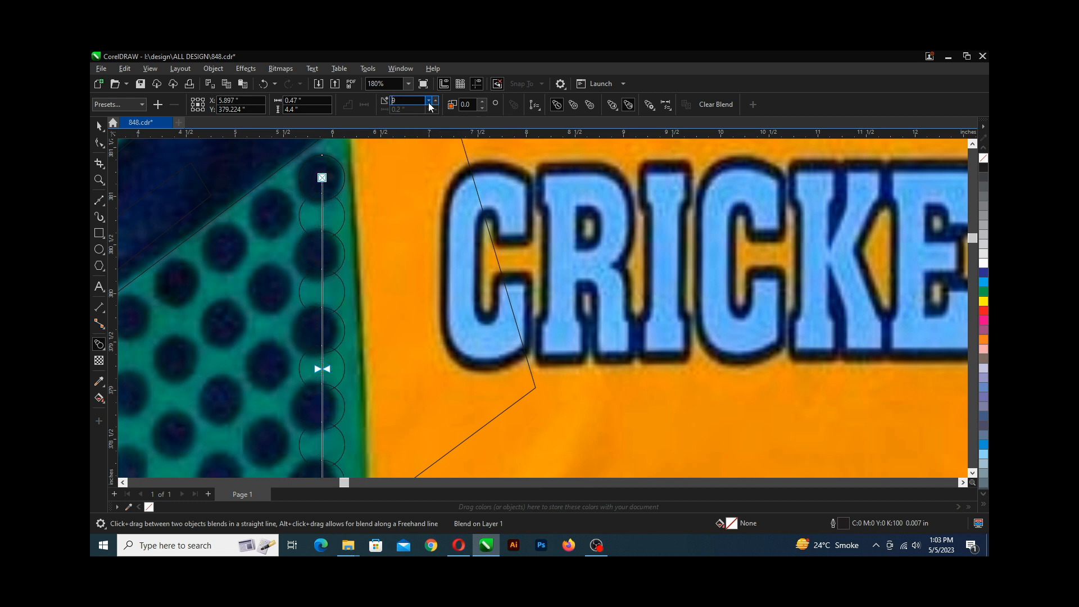
pyautogui.click(428, 102)
pyautogui.click(429, 102)
pyautogui.click(429, 102)
pyautogui.click(429, 102)
pyautogui.click(428, 102)
pyautogui.scroll(-1, 357, 180)
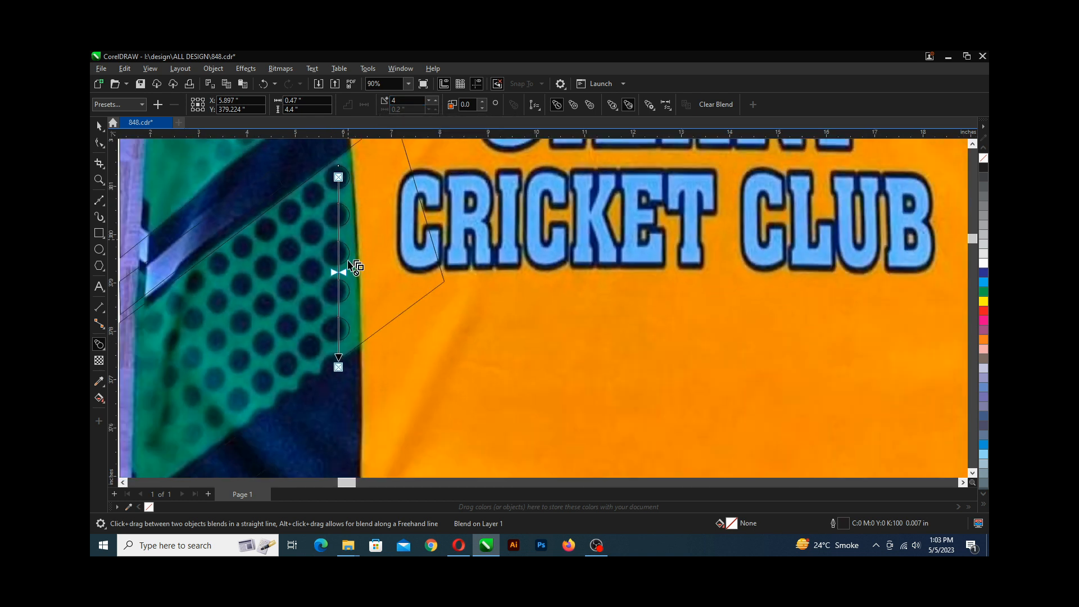
pyautogui.scroll(-1, 354, 225)
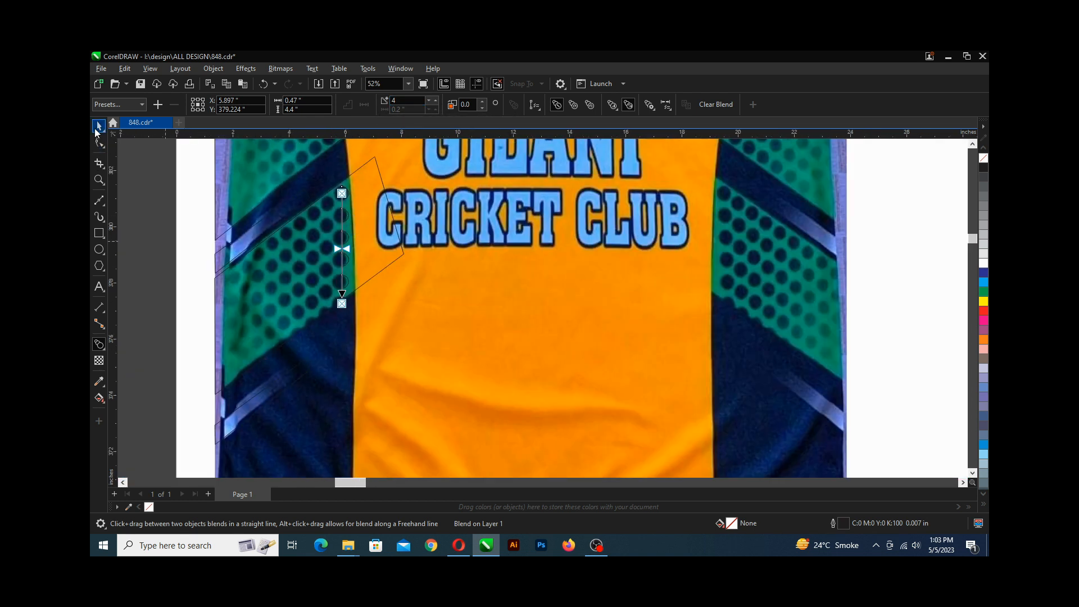
# Move the circle blend onto the panel's right edge and drop a copy of it slightly to the left.
pyautogui.click(98, 127)
pyautogui.scroll(1, 325, 238)
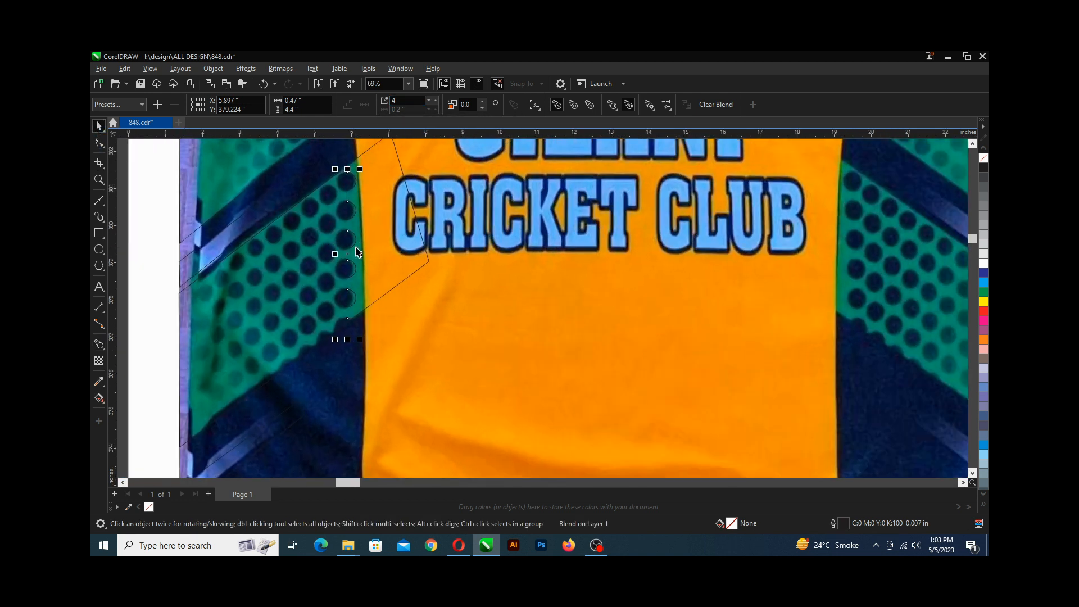
pyautogui.moveTo(351, 243); pyautogui.dragTo(389, 205)
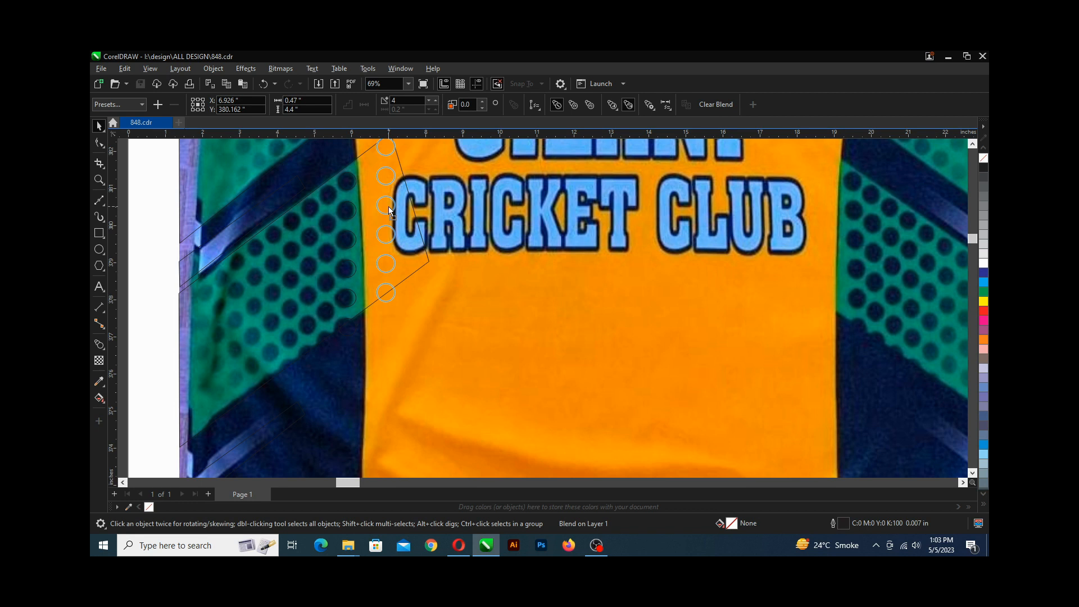
pyautogui.moveTo(388, 206); pyautogui.dragTo(366, 220)
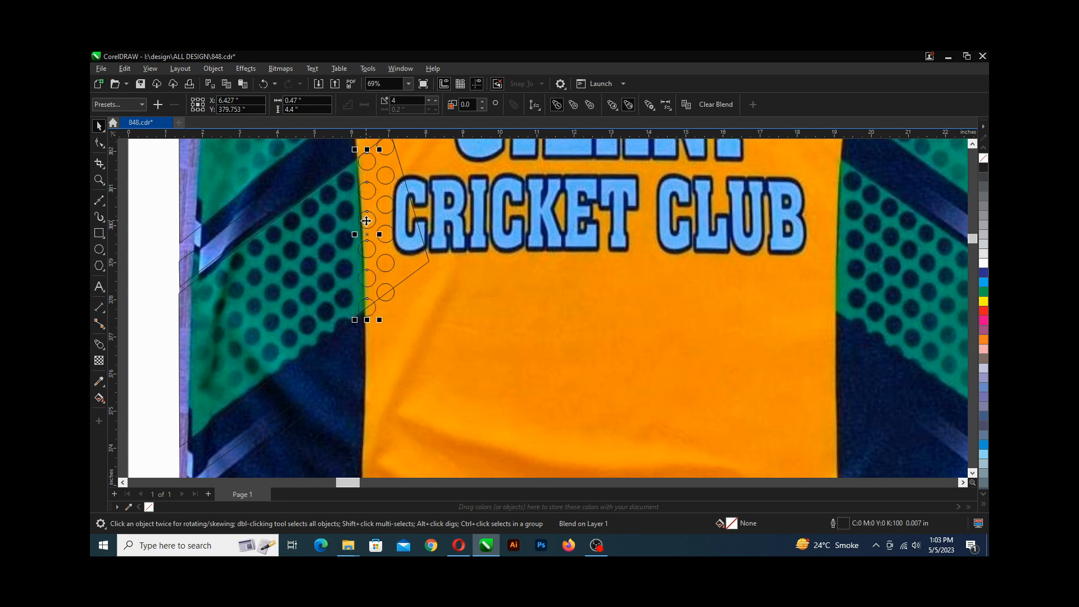
# Repeat the duplicate six times to spread copies of the circle column leftward across the green panel.
pyautogui.scroll(-2, 366, 220)
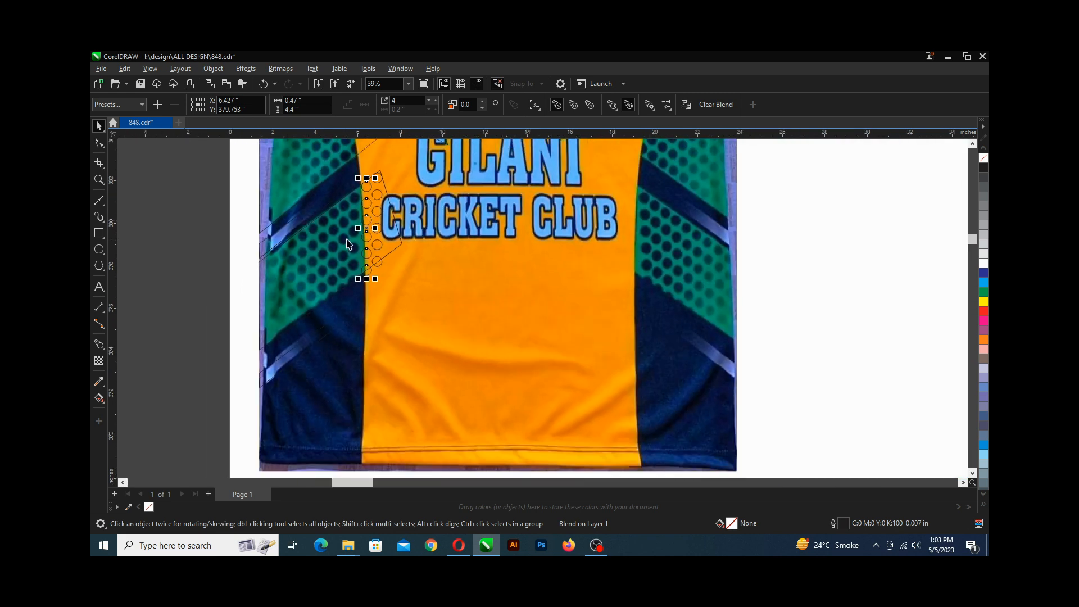
pyautogui.hotkey('ctrl', 'r')
pyautogui.hotkey('ctrl', 'r')
pyautogui.hotkey('ctrl', 'r')
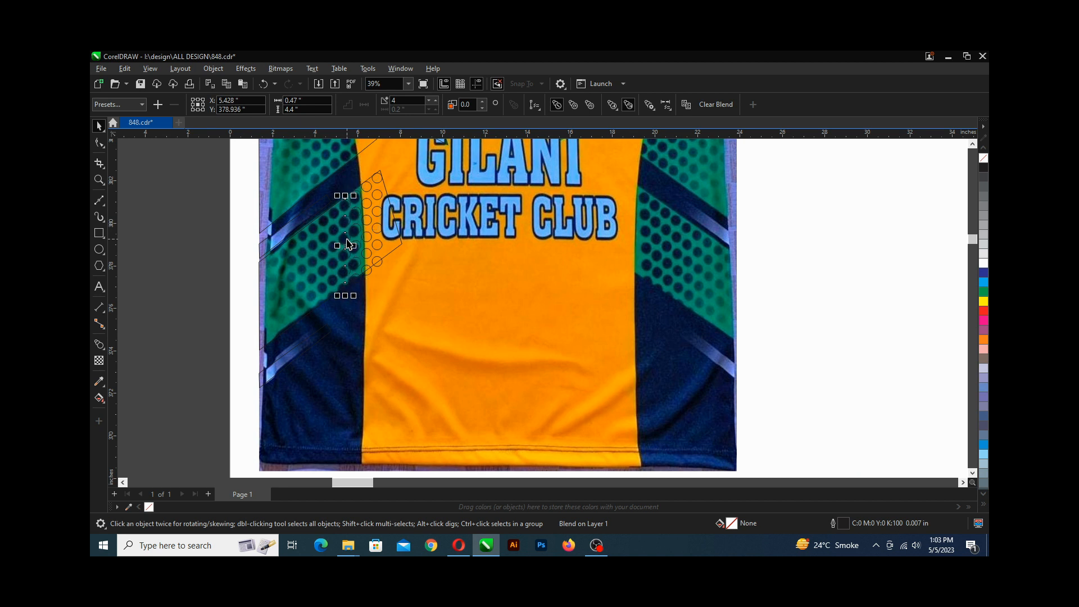
pyautogui.hotkey('ctrl', 'r')
pyautogui.hotkey('ctrl', 'r')
pyautogui.hotkey('ctrl', 'r')
pyautogui.hotkey('ctrl', 'r')
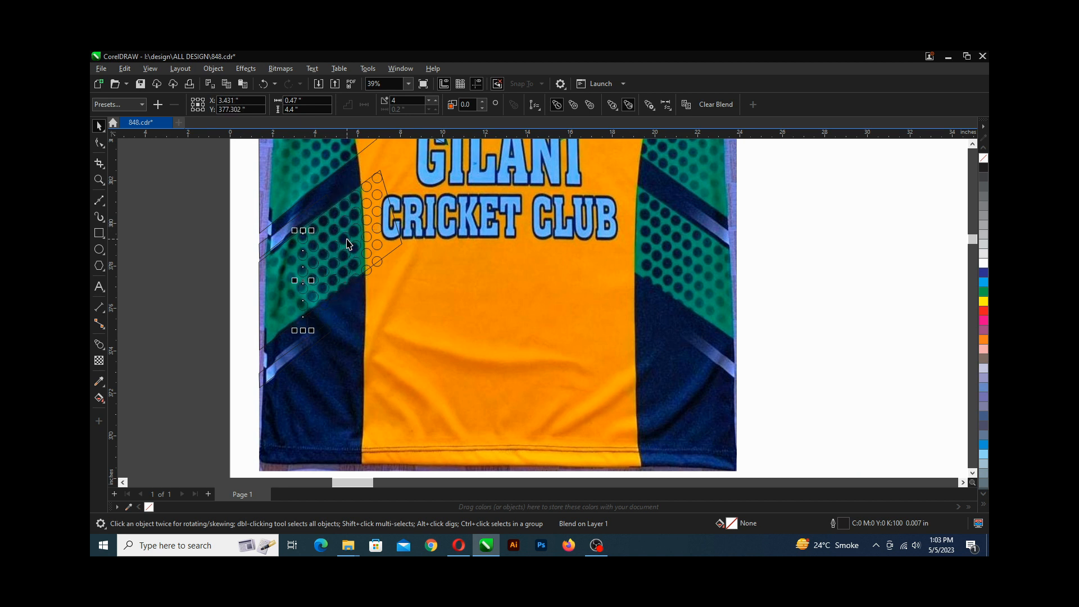
# Repeat the duplicate three more times to extend the circle columns leftward, then save the file.
pyautogui.hotkey('ctrl', 'r')
pyautogui.hotkey('ctrl', 'r')
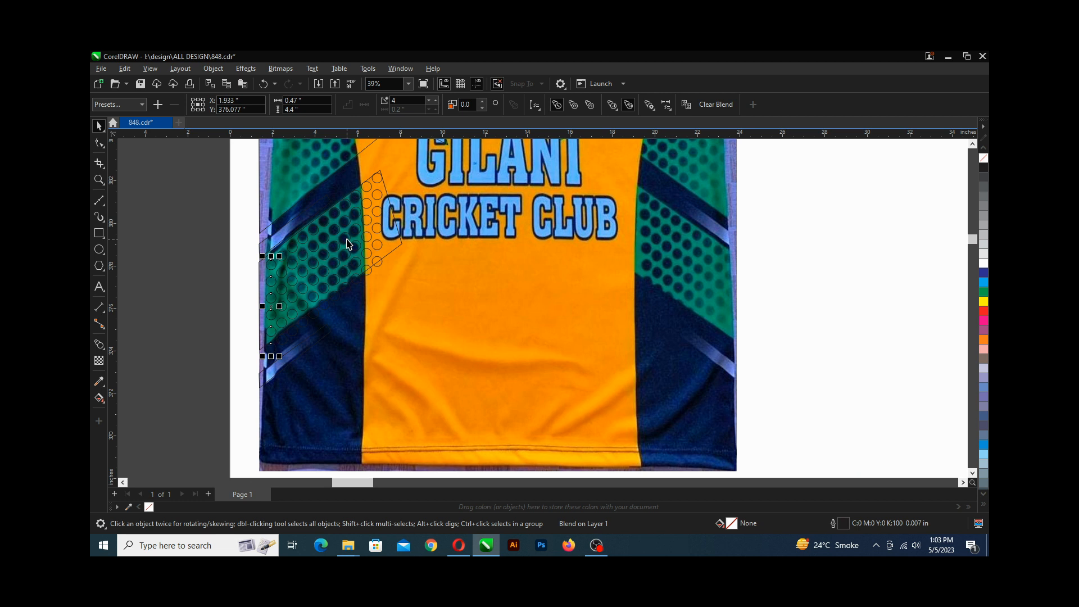
pyautogui.hotkey('ctrl', 'r')
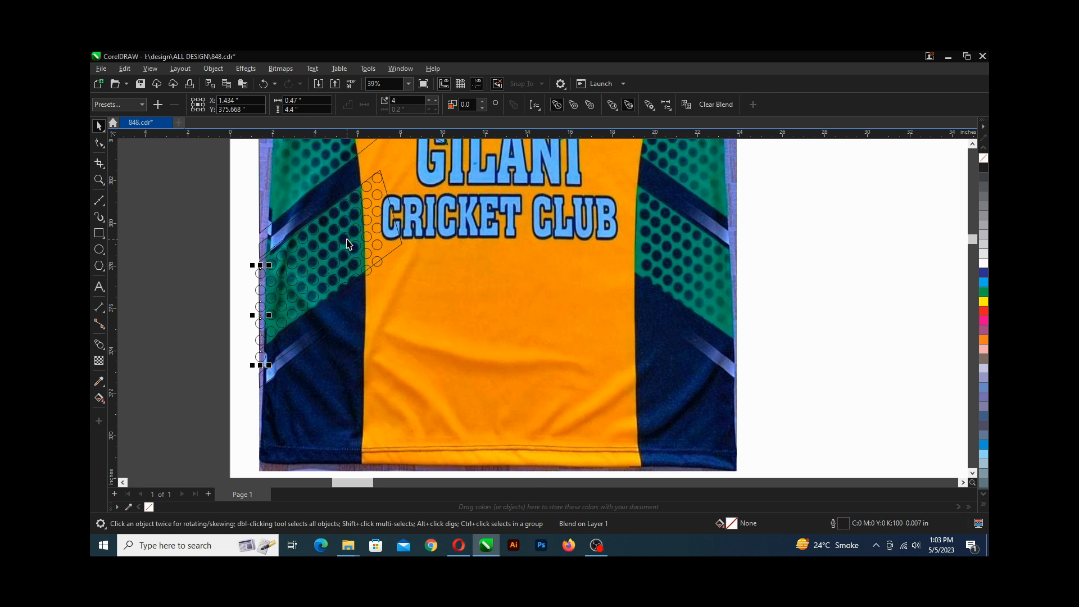
pyautogui.hotkey('ctrl', 's')
# Move the panel outline aside, lasso-select all circle columns on the lower green panel and group them.
pyautogui.scroll(-1, 354, 276)
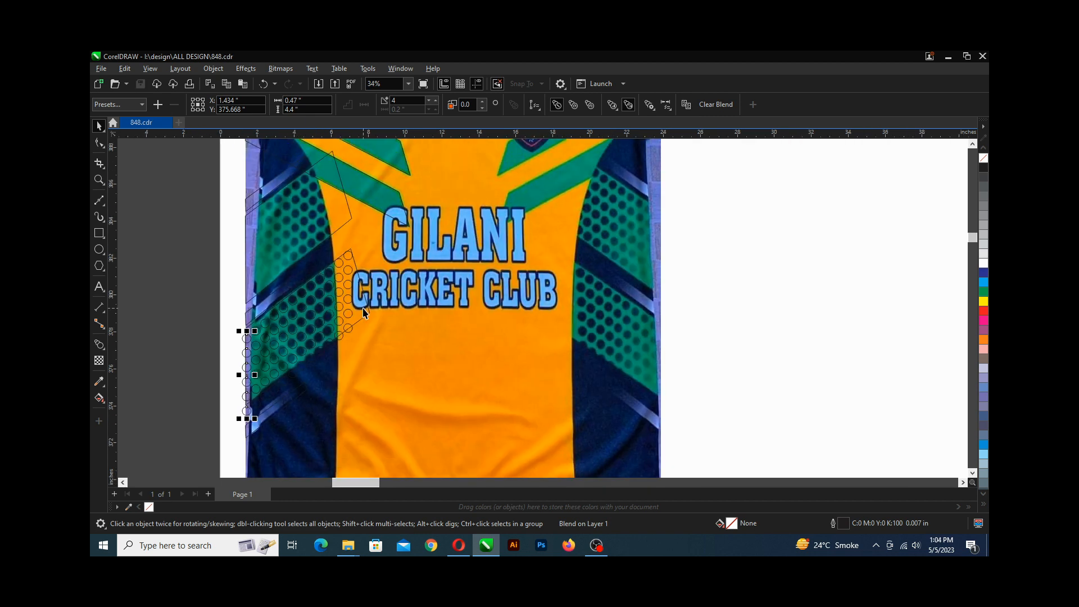
pyautogui.moveTo(364, 312); pyautogui.dragTo(785, 301)
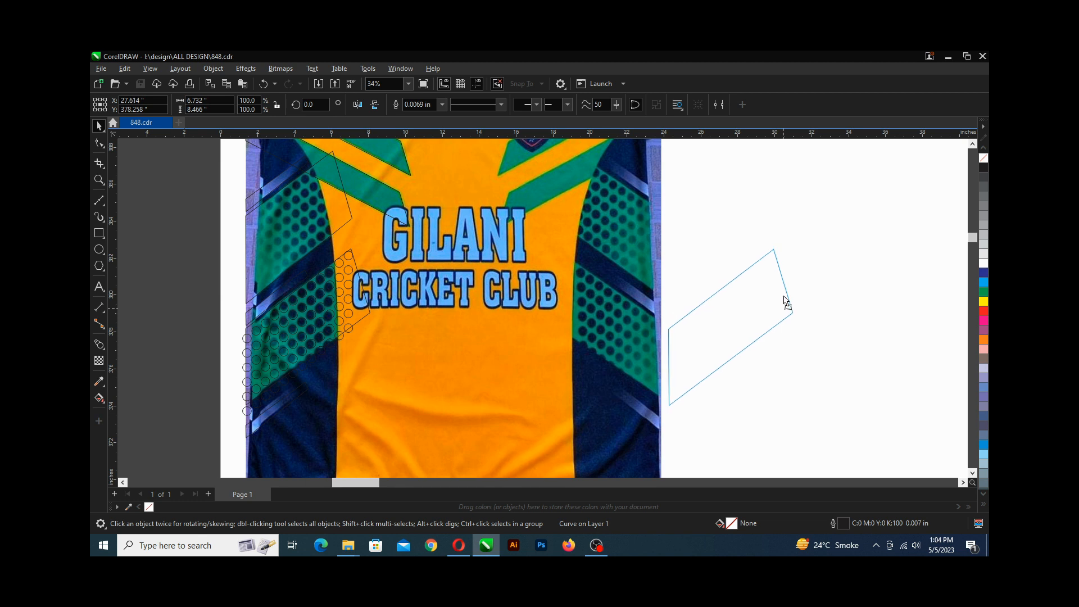
pyautogui.moveTo(784, 297); pyautogui.dragTo(791, 296)
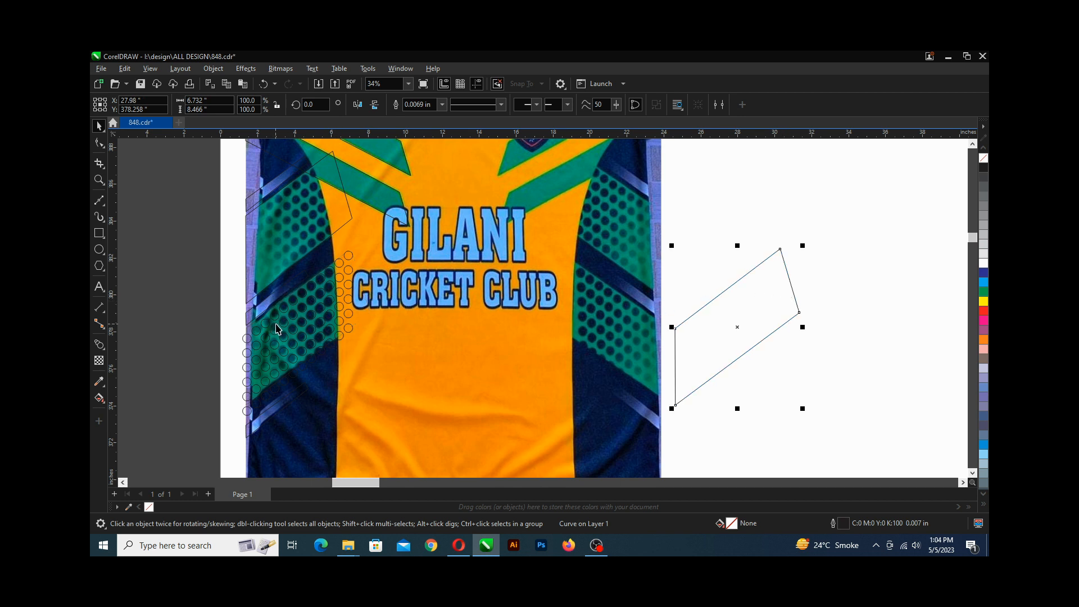
pyautogui.click(350, 257)
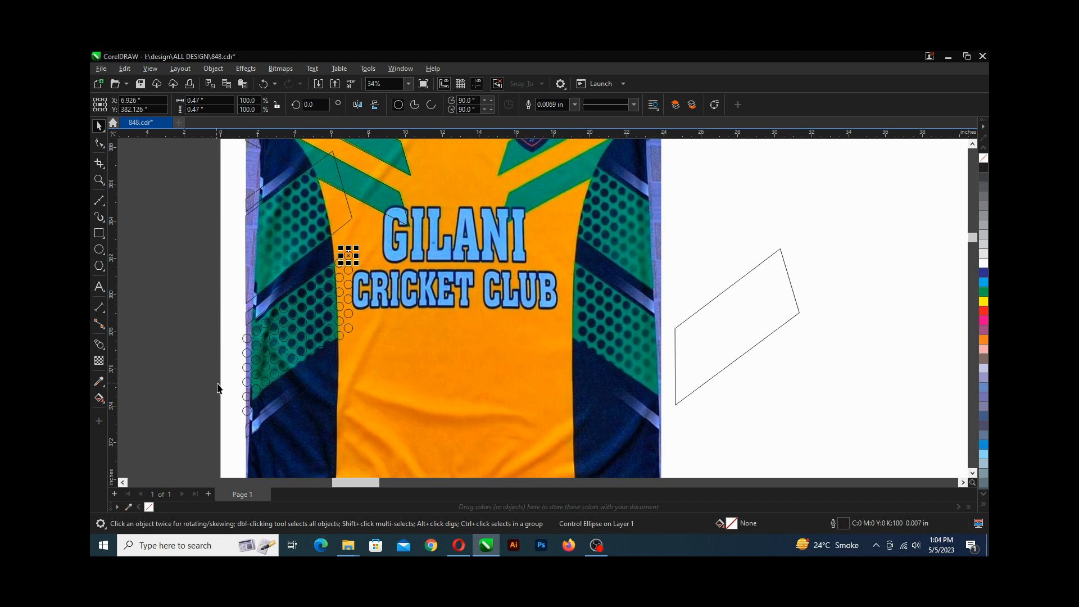
pyautogui.scroll(4, 234, 393)
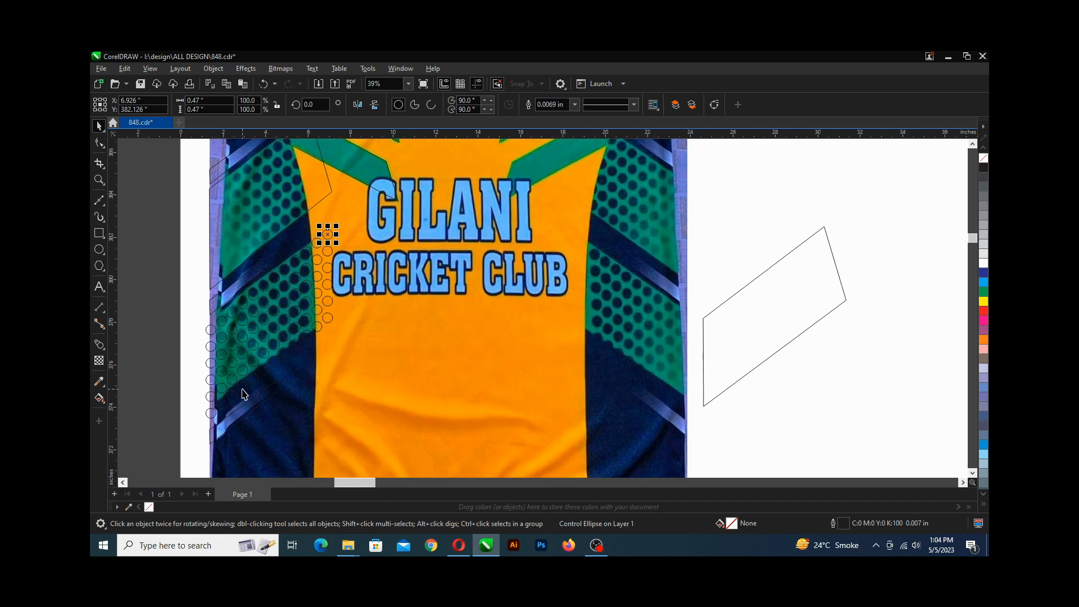
pyautogui.scroll(-2, 260, 365)
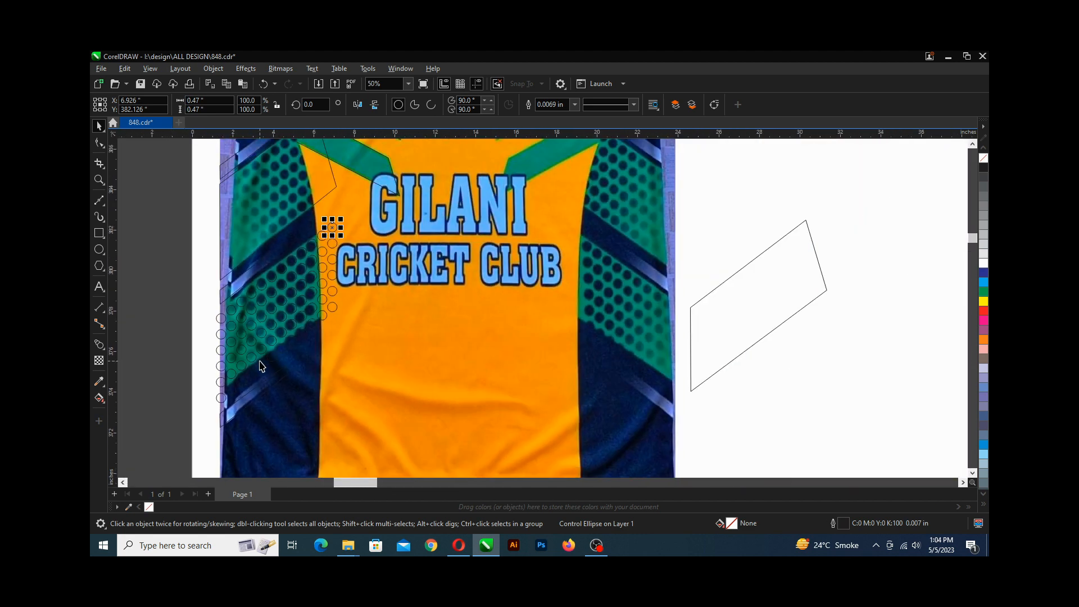
pyautogui.scroll(1, 261, 366)
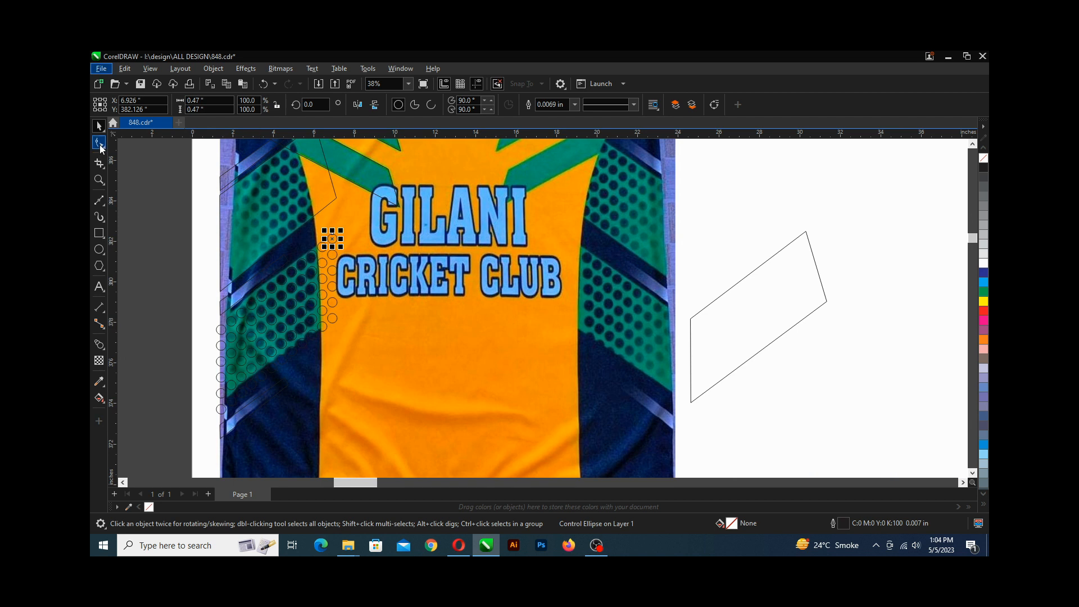
pyautogui.click(105, 133)
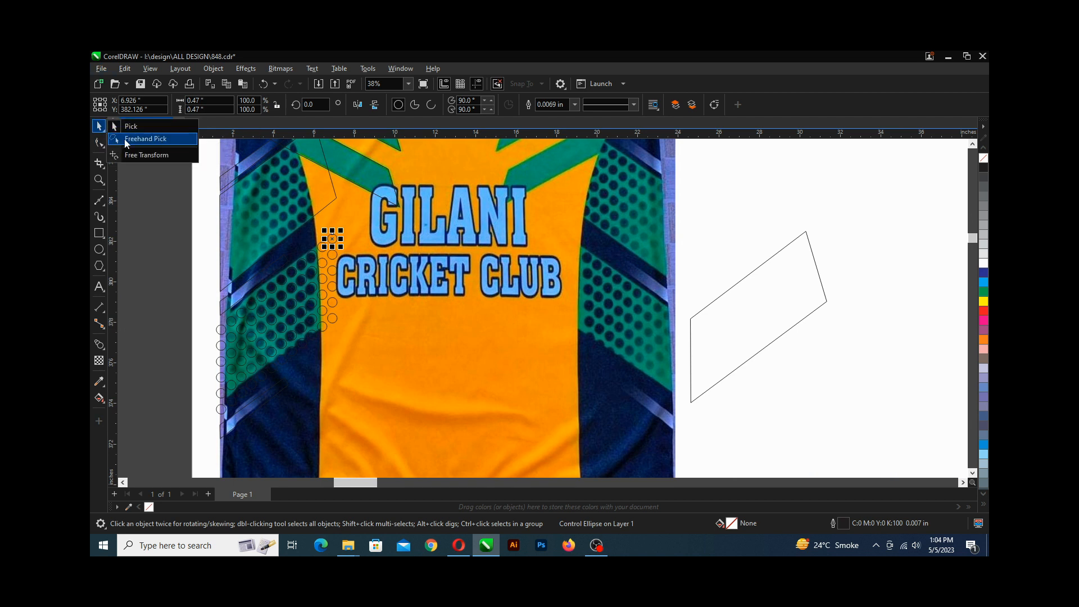
pyautogui.click(127, 141)
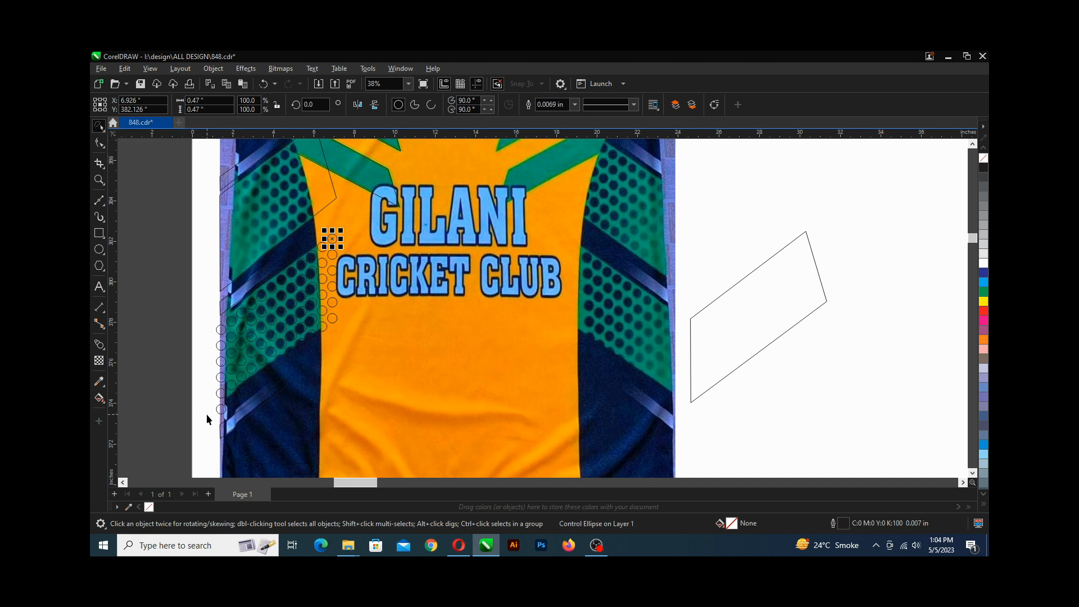
pyautogui.moveTo(207, 414)
pyautogui.mouseDown()
pyautogui.moveTo(252, 398)
pyautogui.moveTo(332, 335)
pyautogui.moveTo(351, 297)
pyautogui.moveTo(347, 239)
pyautogui.moveTo(330, 230)
pyautogui.moveTo(212, 317)
pyautogui.moveTo(210, 412)
pyautogui.mouseUp()
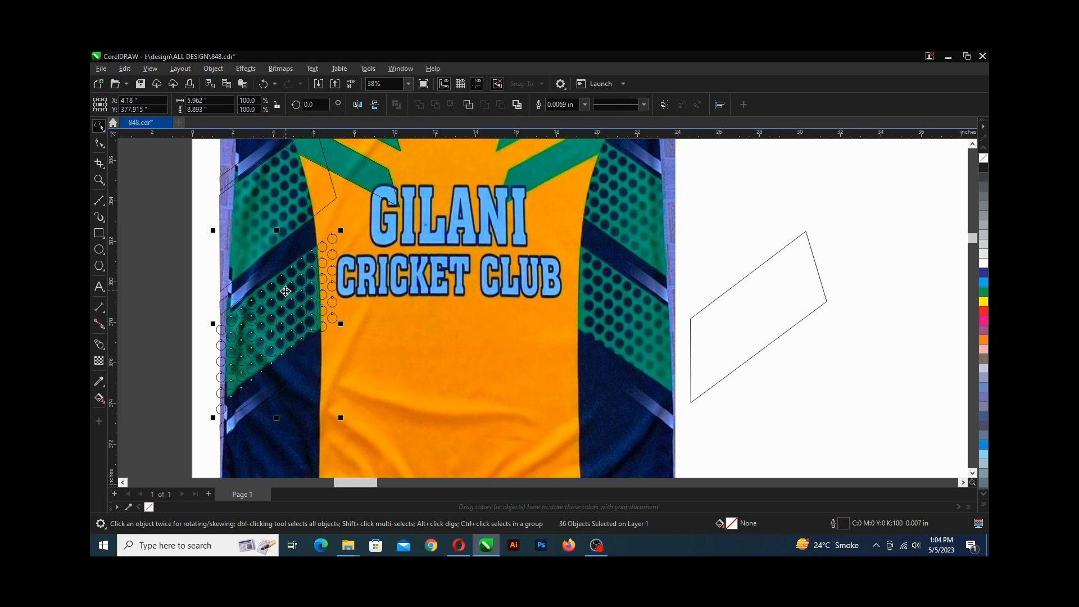
pyautogui.hotkey('ctrl', 'g')
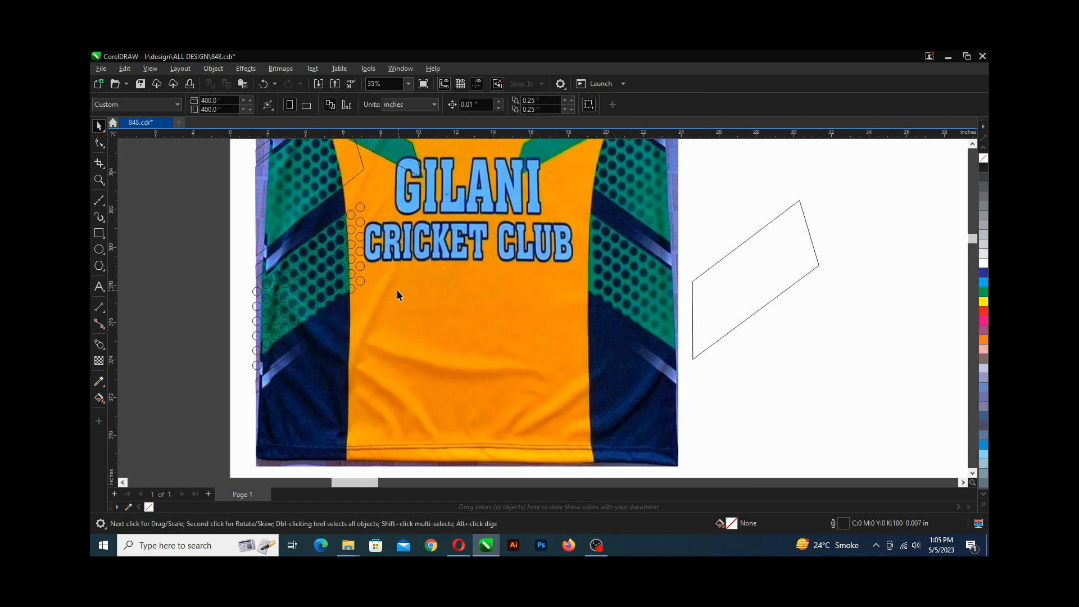
# Place the panel outline back over the grouped circles on the lower green panel.
pyautogui.scroll(3, 396, 290)
pyautogui.moveTo(349, 288); pyautogui.dragTo(789, 272)
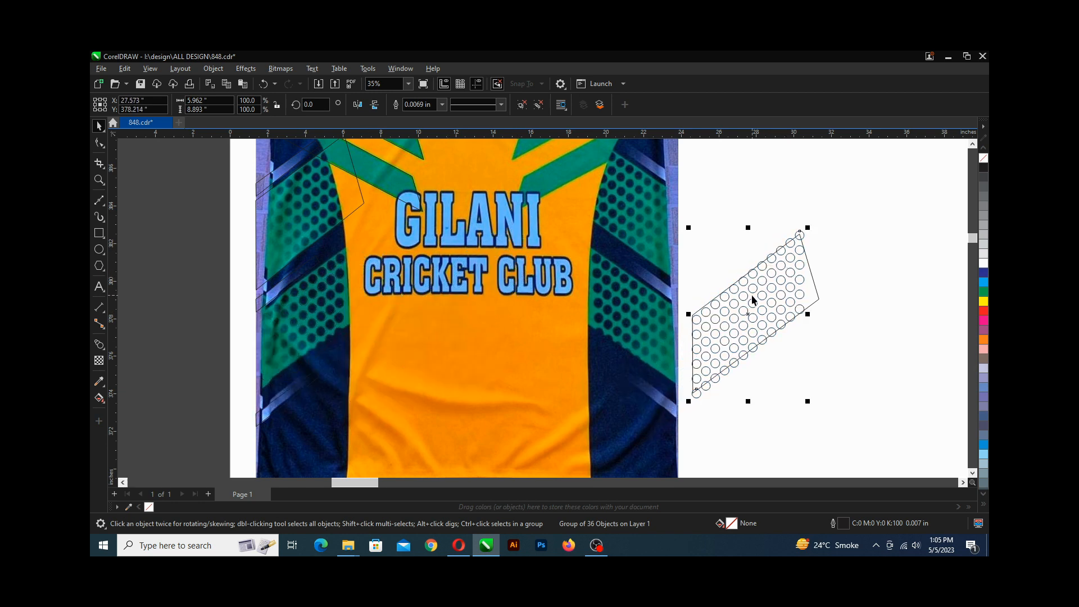
pyautogui.hotkey('ctrl', 'z')
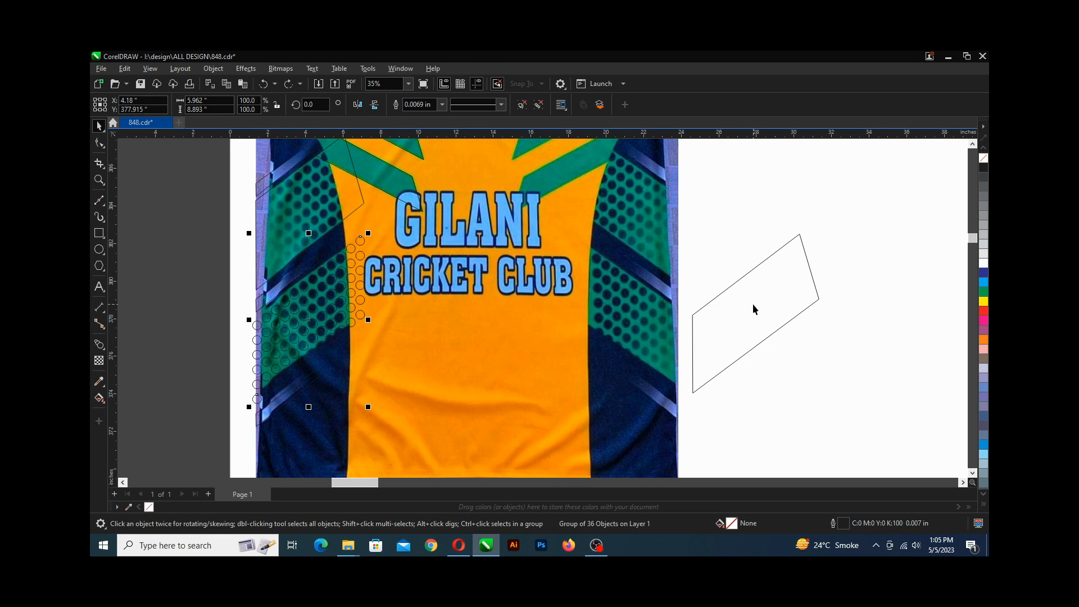
pyautogui.click(754, 305)
pyautogui.moveTo(754, 305); pyautogui.dragTo(317, 282)
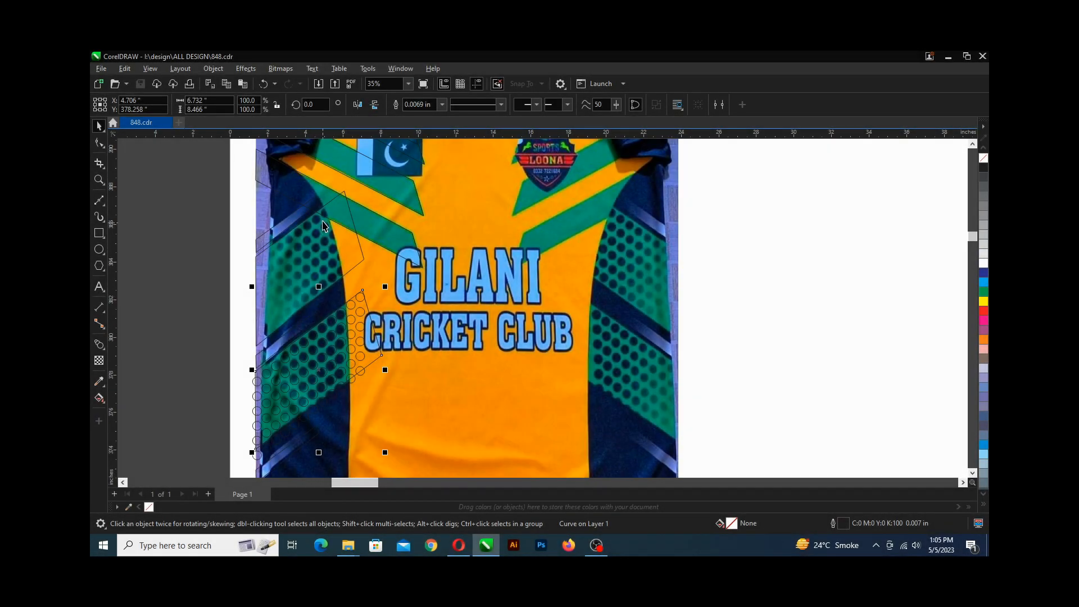
# Draw a circle about 0.42 in wide over a dot at the top of the upper left green panel.
pyautogui.scroll(2, 323, 221)
pyautogui.scroll(1, 322, 217)
pyautogui.press('F7')
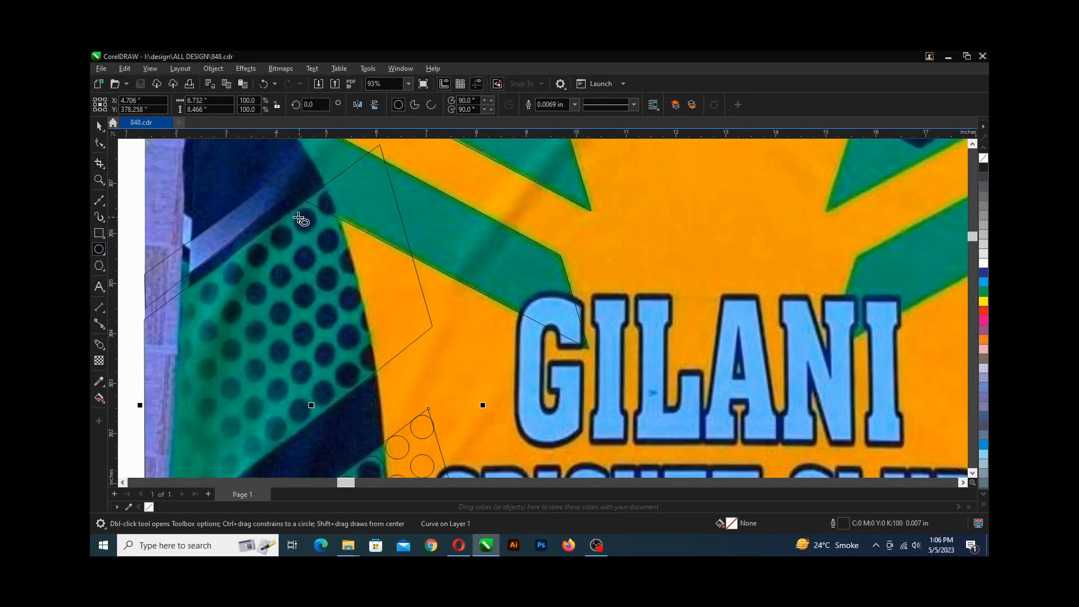
pyautogui.moveTo(297, 212)
pyautogui.mouseDown()
pyautogui.moveTo(316, 230)
pyautogui.moveTo(300, 266)
pyautogui.moveTo(368, 293)
pyautogui.moveTo(322, 284)
pyautogui.mouseUp()
pyautogui.scroll(4, 298, 210)
pyautogui.press('Delete')
pyautogui.scroll(-7, 322, 217)
pyautogui.press('space')
pyautogui.scroll(1, 323, 283)
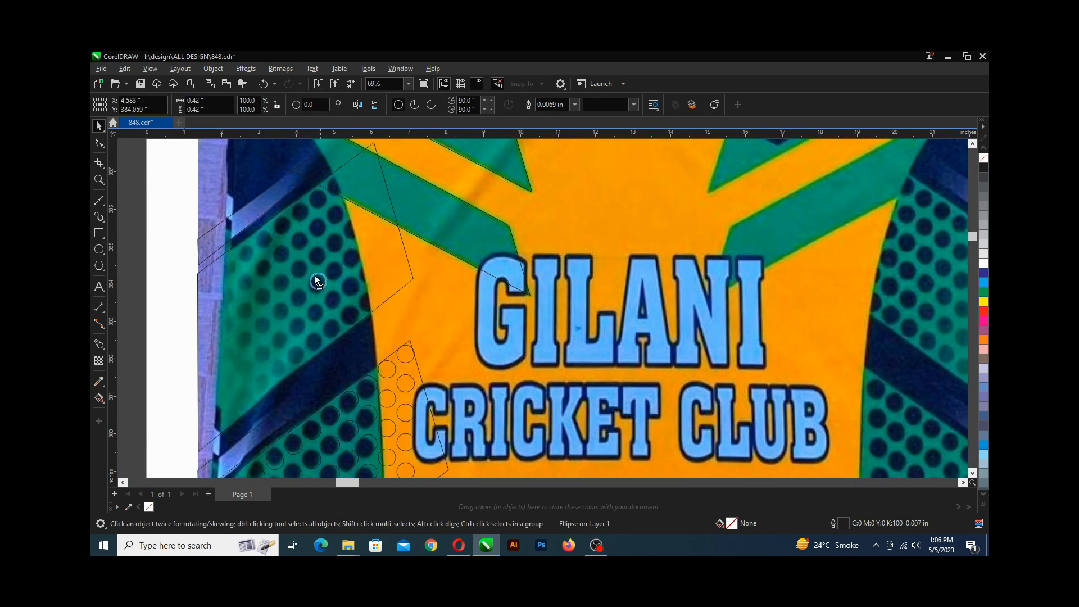
# Blend the circle downward into a vertical column of circles across the upper green panel with 20 steps.
pyautogui.scroll(1, 318, 268)
pyautogui.click(99, 344)
pyautogui.moveTo(316, 174); pyautogui.dragTo(317, 368)
pyautogui.scroll(1, 319, 154)
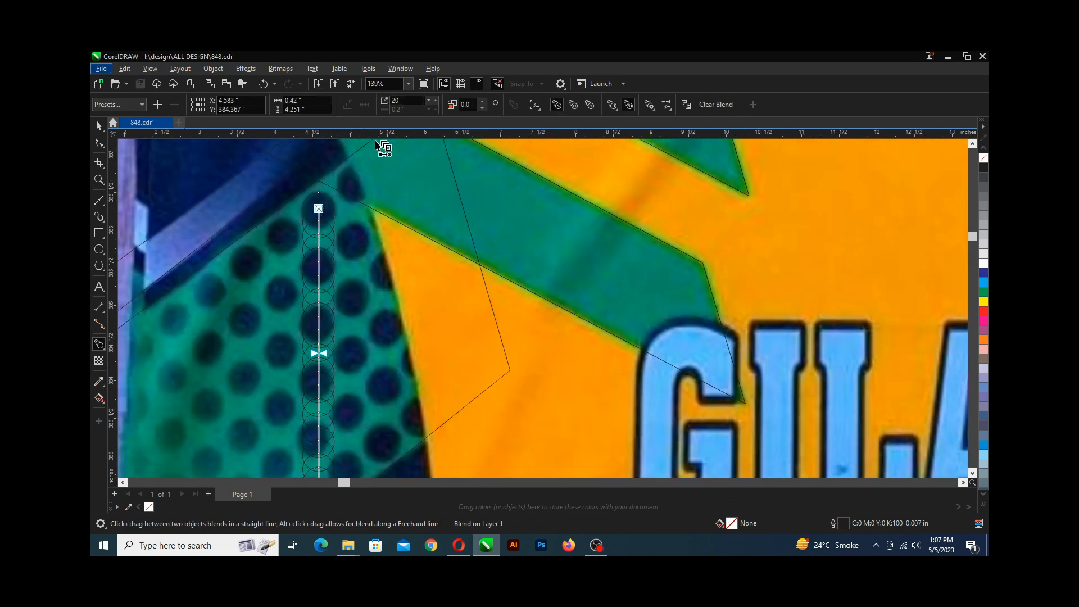
pyautogui.scroll(-2, 358, 191)
pyautogui.scroll(1, 348, 194)
pyautogui.press('space')
pyautogui.moveTo(336, 263); pyautogui.dragTo(317, 288)
pyautogui.hotkey('ctrl', 'z')
pyautogui.rightClick(317, 288)
pyautogui.scroll(2, 326, 222)
pyautogui.scroll(-2, 307, 231)
# Repeat the duplicate three times to add circle columns to the left of the upper panel.
pyautogui.hotkey('ctrl', 'r')
pyautogui.hotkey('ctrl', 'r')
pyautogui.hotkey('ctrl', 'r')
pyautogui.hotkey('ctrl', 'r')
pyautogui.hotkey('ctrl', 'r')
pyautogui.hotkey('ctrl', 'r')
pyautogui.hotkey('ctrl', 'r')
pyautogui.hotkey('ctrl', 'r')
pyautogui.hotkey('ctrl', 'r')
pyautogui.hotkey('ctrl', 'r')
pyautogui.hotkey('ctrl', 'r')
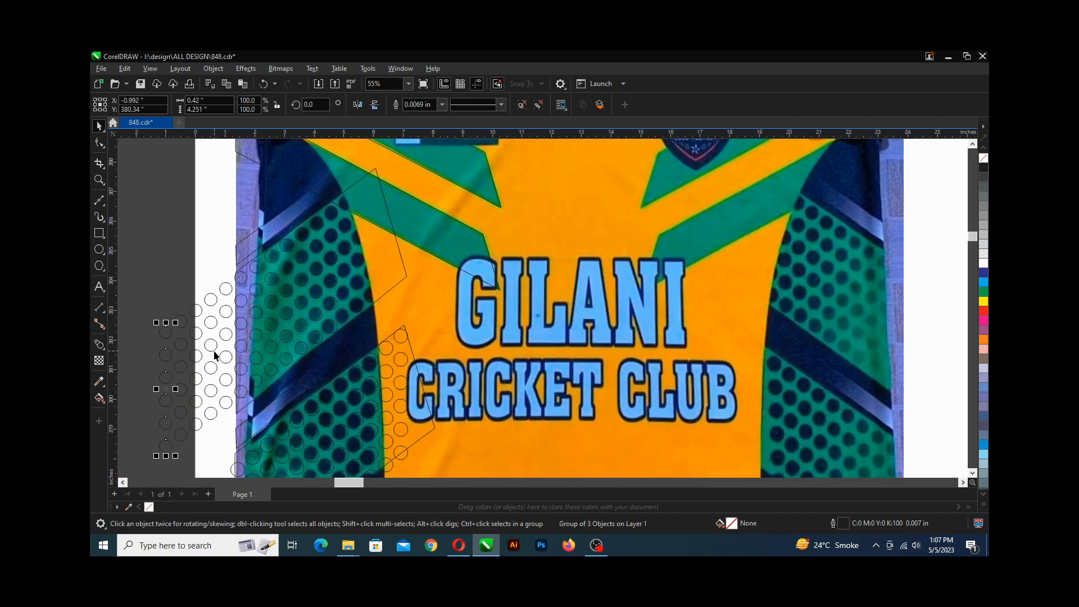
# Group the new circle columns, move them onto the upper green panel under the outline, and save.
pyautogui.scroll(-1, 295, 283)
pyautogui.moveTo(337, 232); pyautogui.dragTo(794, 224)
pyautogui.moveTo(145, 241); pyautogui.dragTo(105, 137)
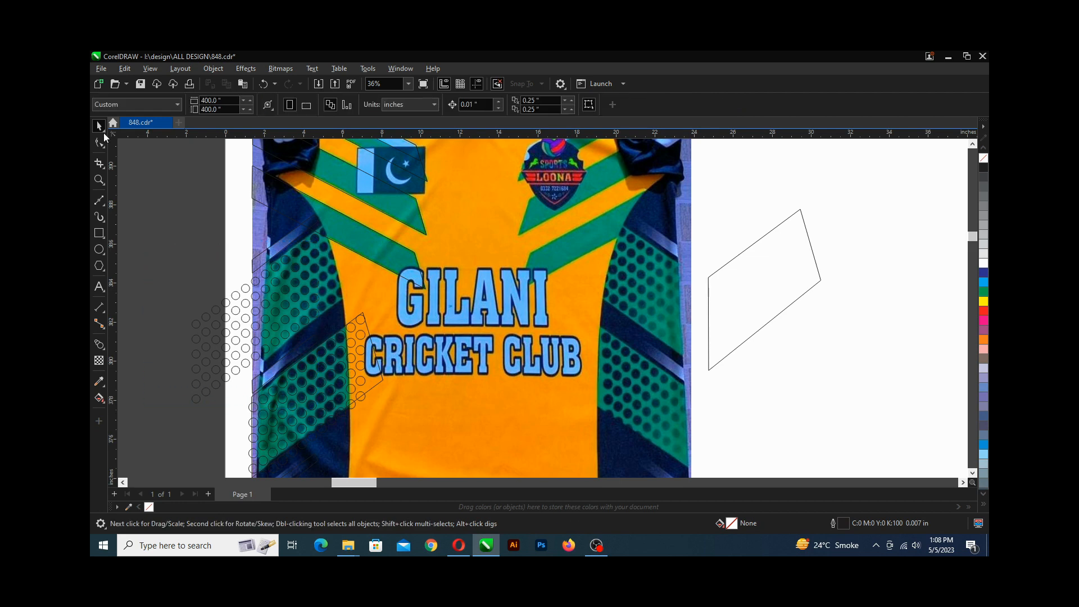
pyautogui.click(103, 131)
pyautogui.click(132, 141)
pyautogui.moveTo(177, 309)
pyautogui.mouseDown()
pyautogui.moveTo(318, 228)
pyautogui.moveTo(181, 410)
pyautogui.mouseUp()
pyautogui.hotkey('ctrl', 'g')
pyautogui.moveTo(246, 325); pyautogui.dragTo(286, 295)
pyautogui.click(747, 283)
pyautogui.moveTo(746, 284); pyautogui.dragTo(289, 286)
pyautogui.hotkey('ctrl', 's')
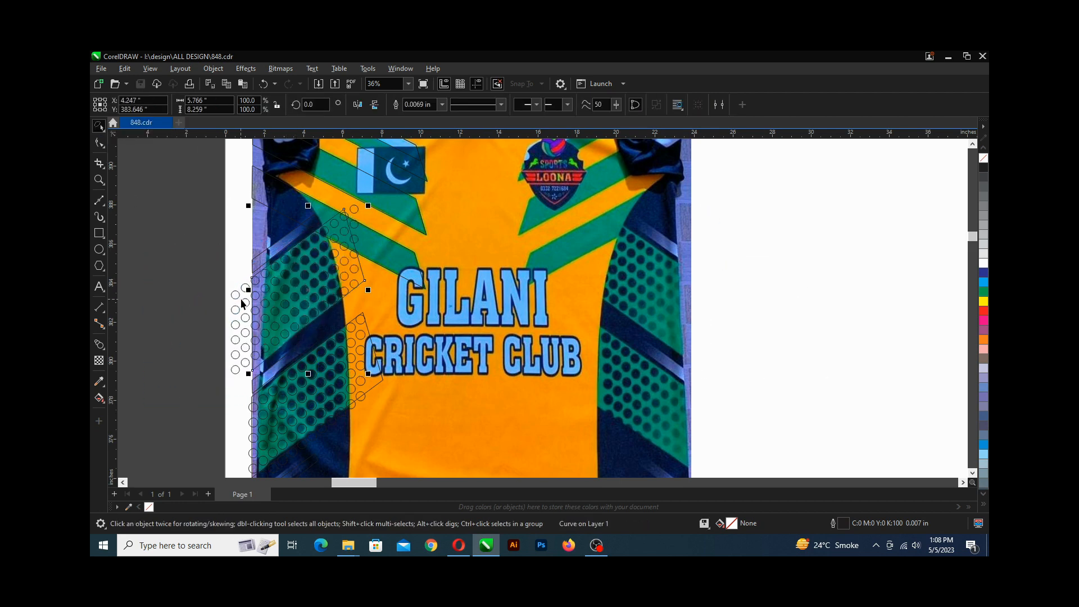
# Draw a closed four-point shape with the Bezier tool along the light stripe on the left shoulder.
pyautogui.scroll(-2, 246, 301)
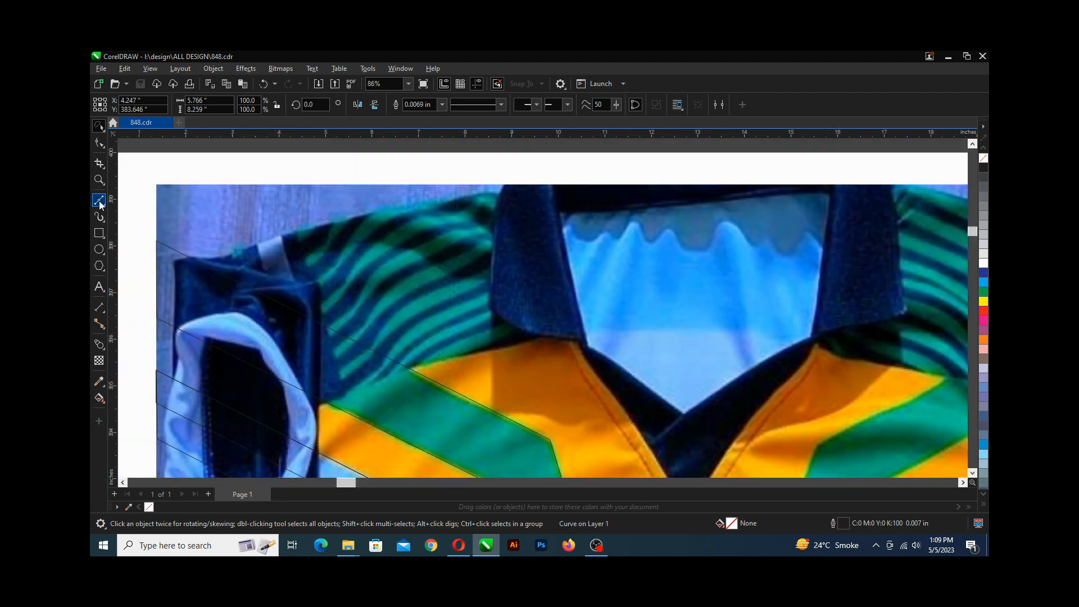
pyautogui.click(99, 201)
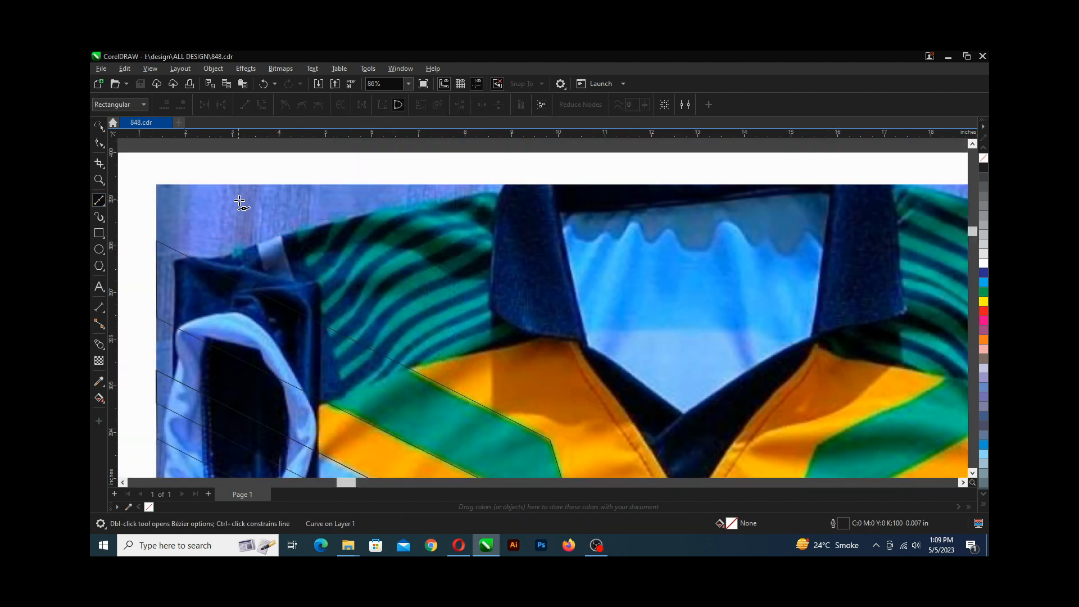
pyautogui.click(268, 185)
pyautogui.click(328, 380)
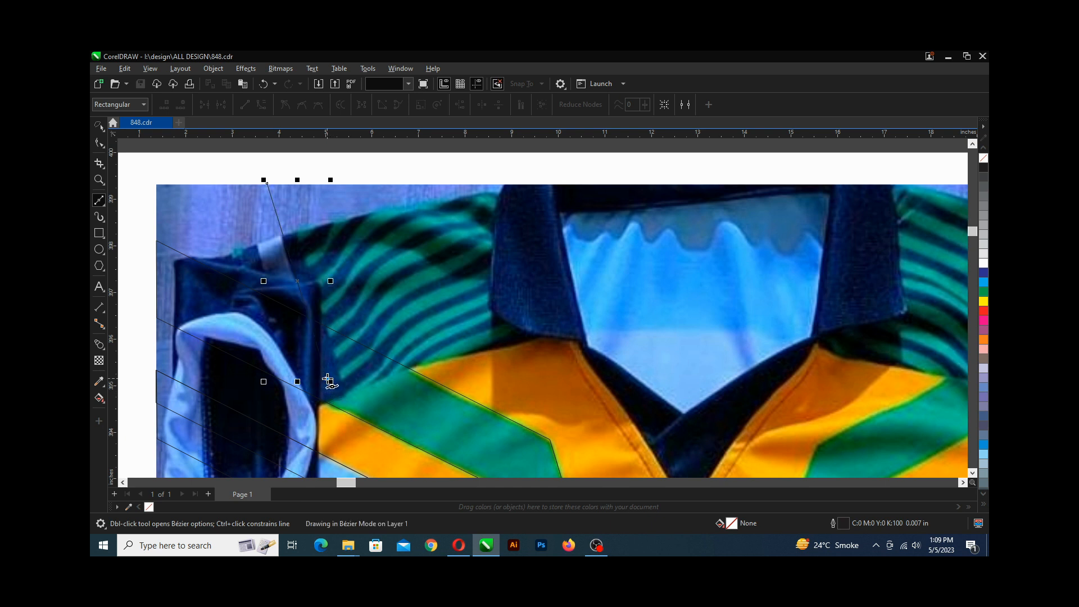
pyautogui.click(302, 390)
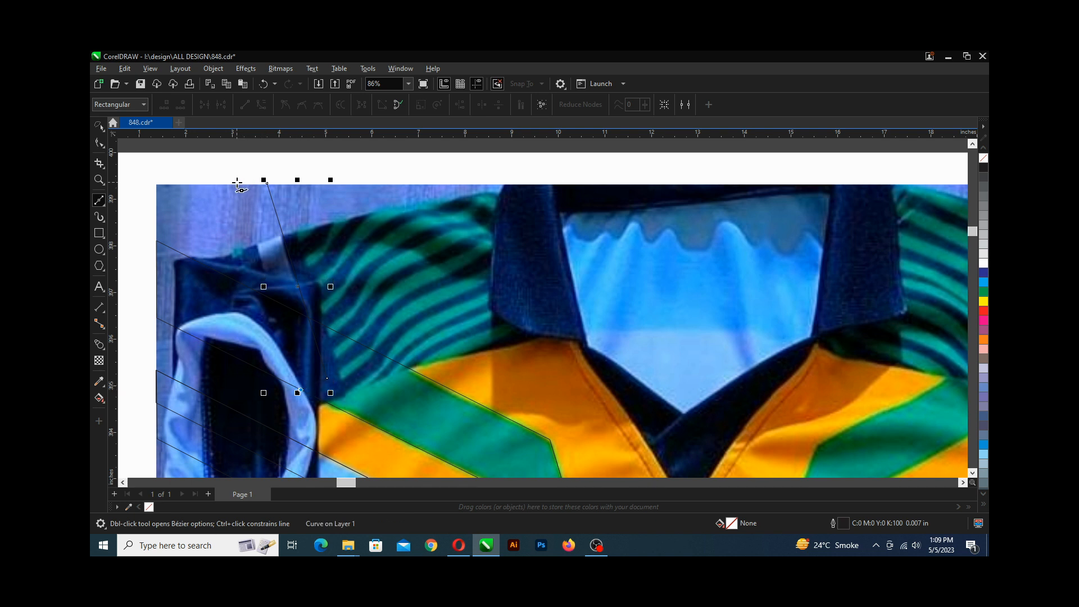
pyautogui.click(237, 185)
pyautogui.click(267, 183)
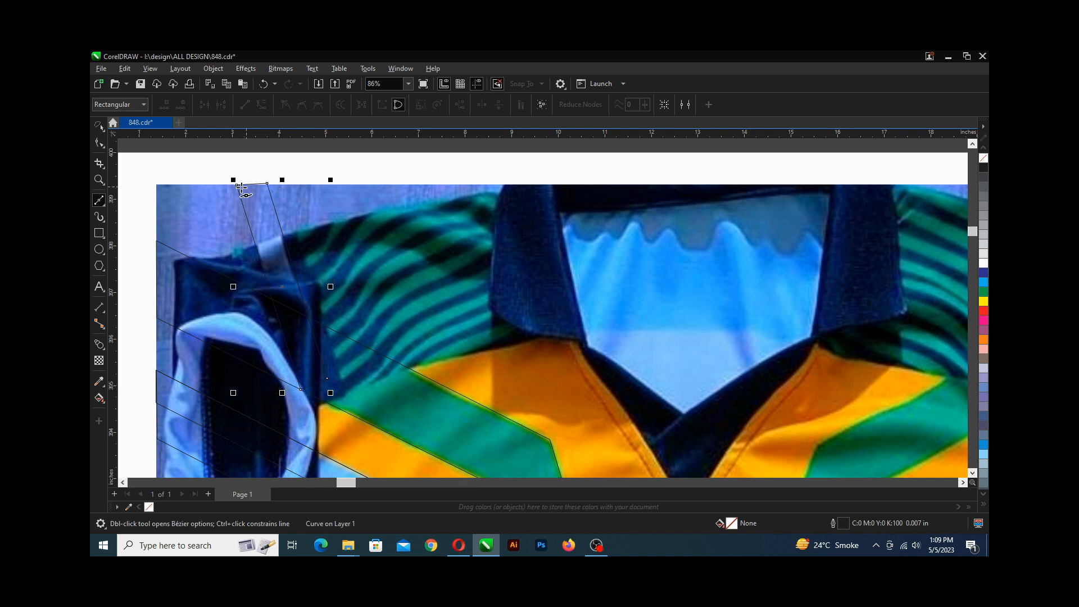
# Adjust the shoulder stripe shape's corner nodes to match the stripe edges, then save.
pyautogui.click(98, 143)
pyautogui.scroll(4, 236, 177)
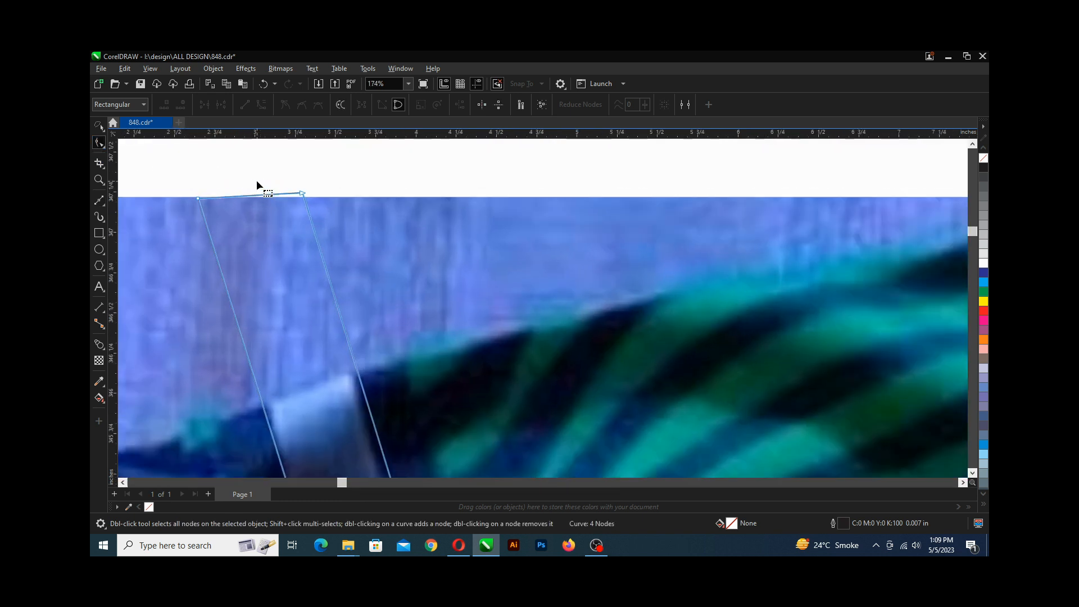
pyautogui.click(301, 193)
pyautogui.moveTo(301, 193); pyautogui.dragTo(302, 197)
pyautogui.scroll(2, 210, 200)
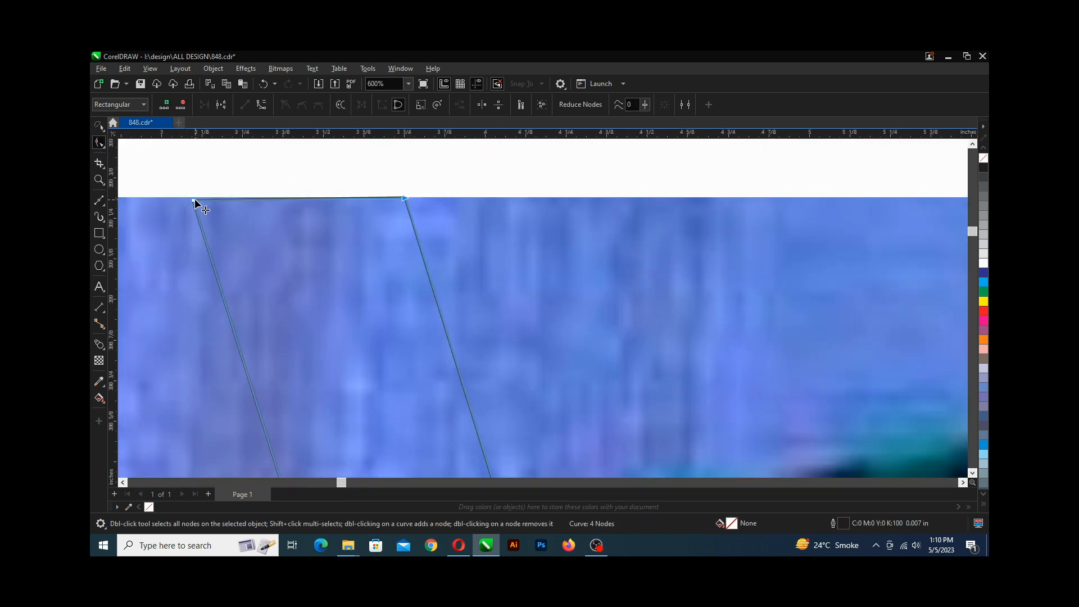
pyautogui.moveTo(195, 198); pyautogui.dragTo(192, 197)
pyautogui.scroll(-5, 194, 197)
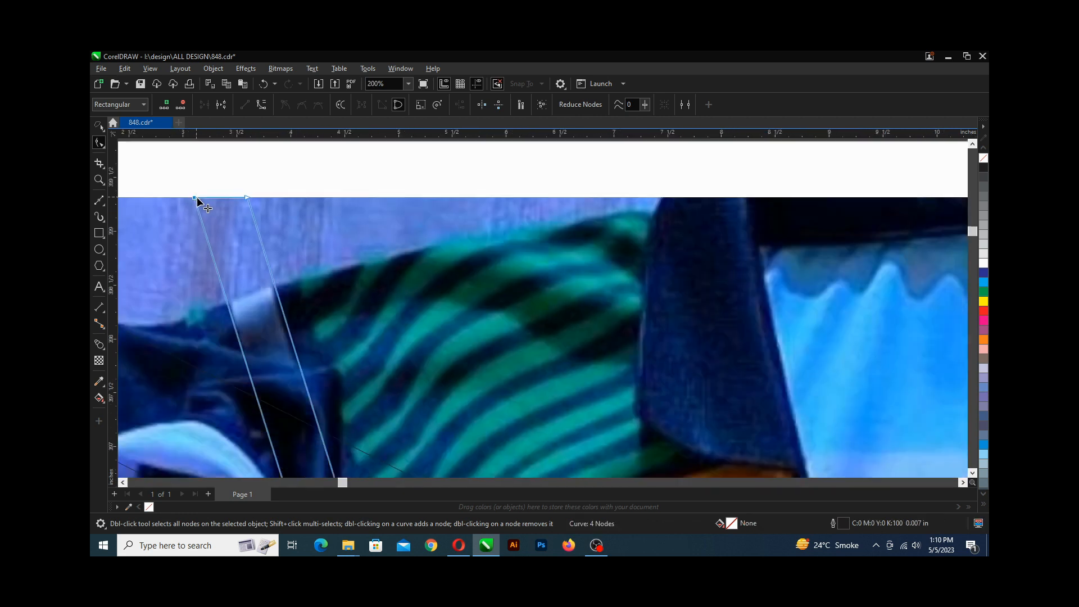
pyautogui.scroll(2, 264, 352)
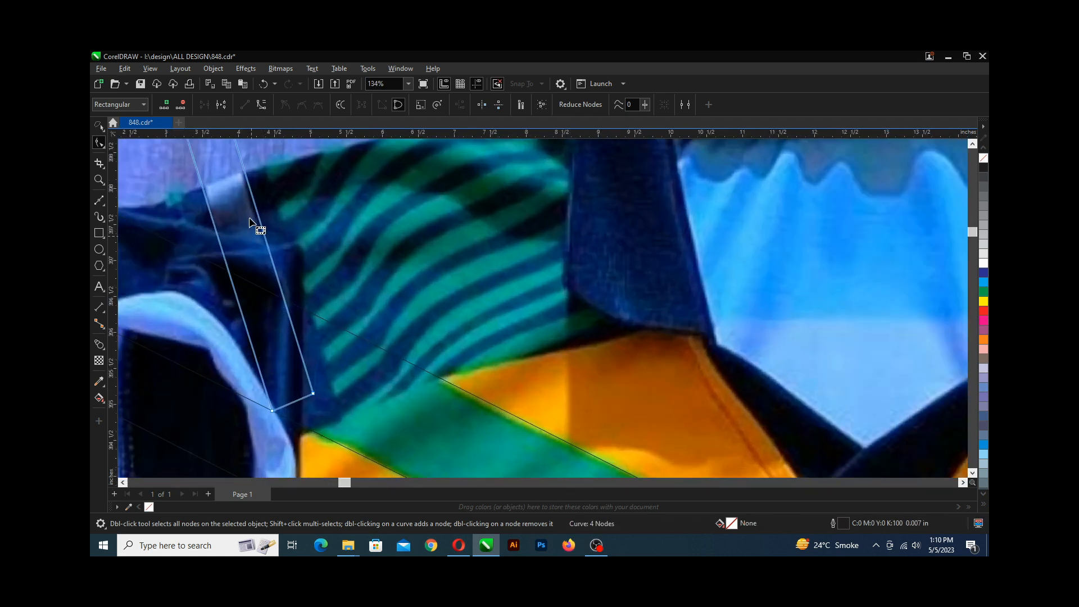
pyautogui.moveTo(313, 398); pyautogui.dragTo(272, 411)
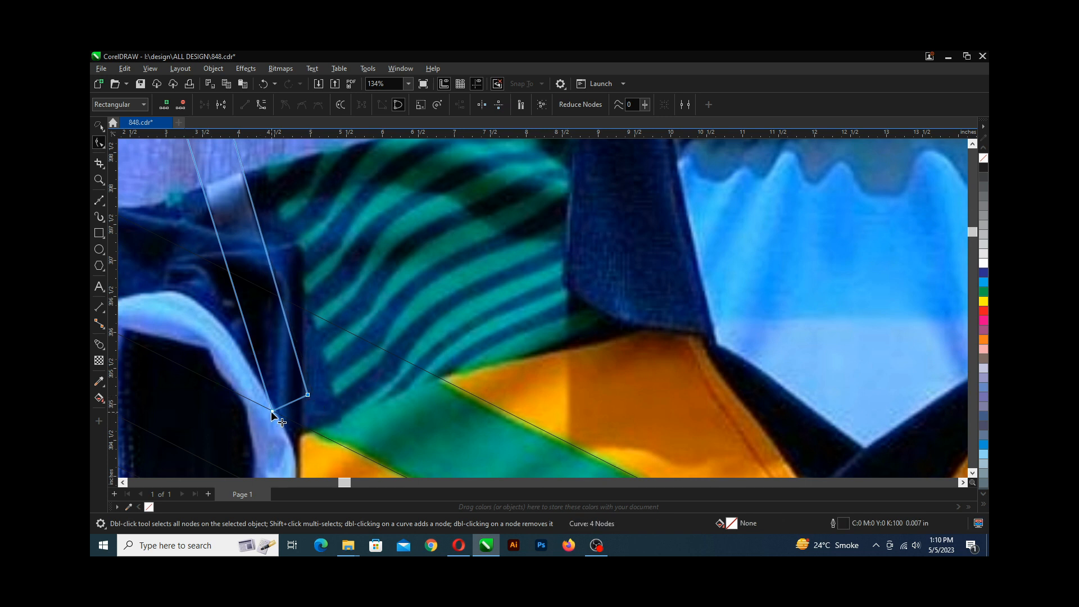
pyautogui.scroll(-2, 272, 410)
pyautogui.scroll(2, 250, 240)
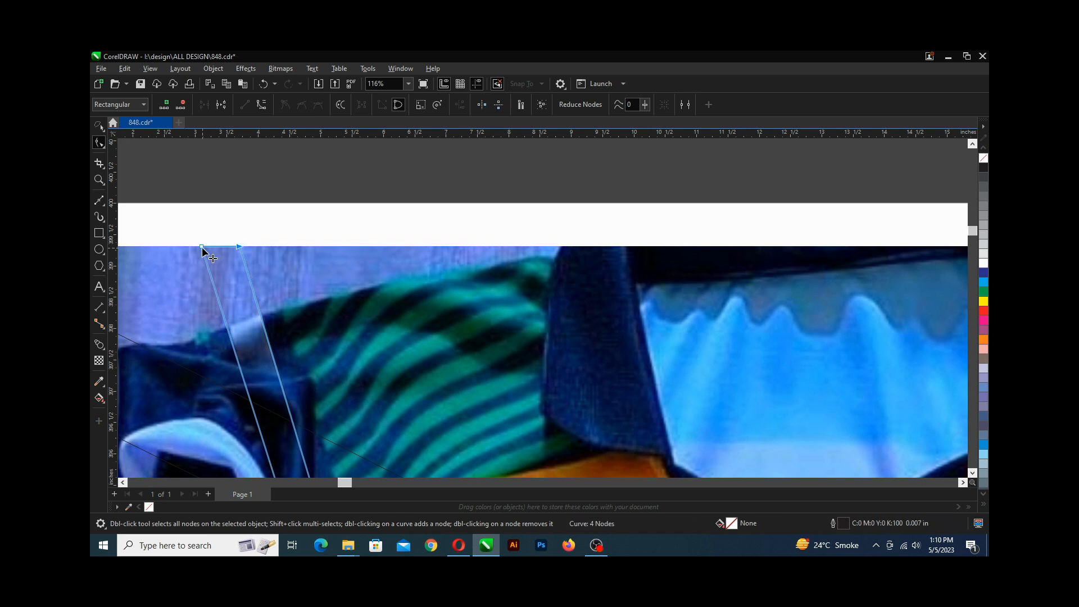
pyautogui.moveTo(202, 246); pyautogui.dragTo(204, 248)
pyautogui.scroll(-2, 203, 247)
pyautogui.scroll(-1, 203, 250)
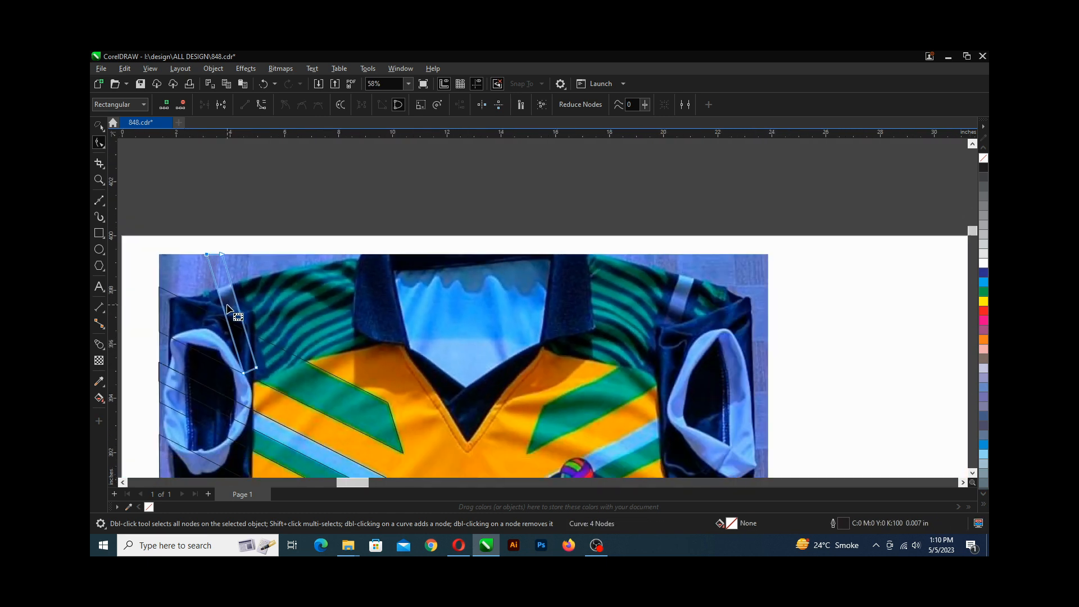
pyautogui.hotkey('ctrl', 's')
pyautogui.scroll(2, 228, 308)
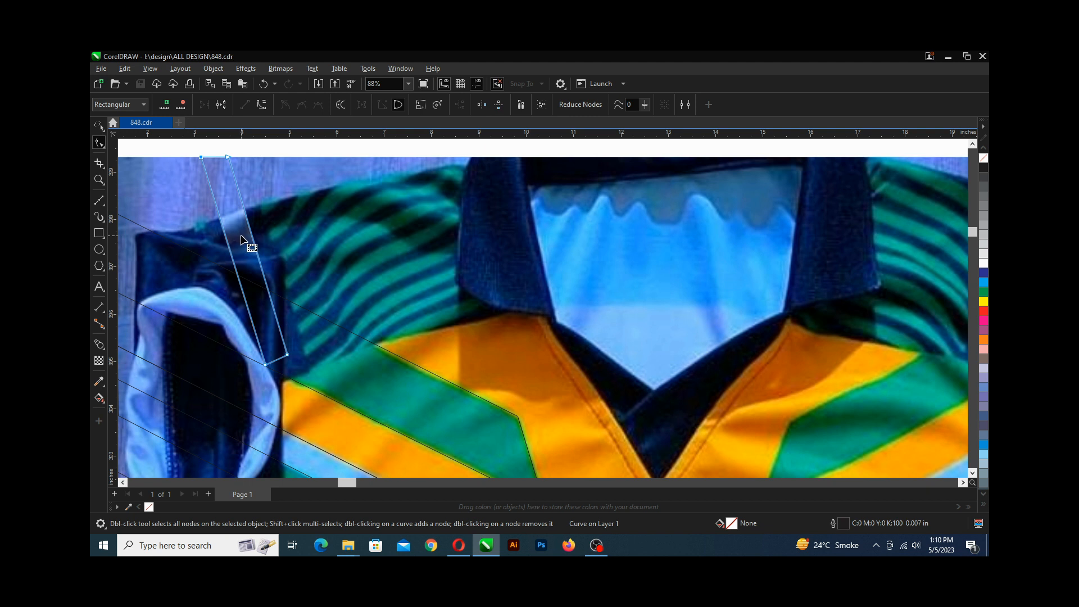
pyautogui.scroll(3, 262, 314)
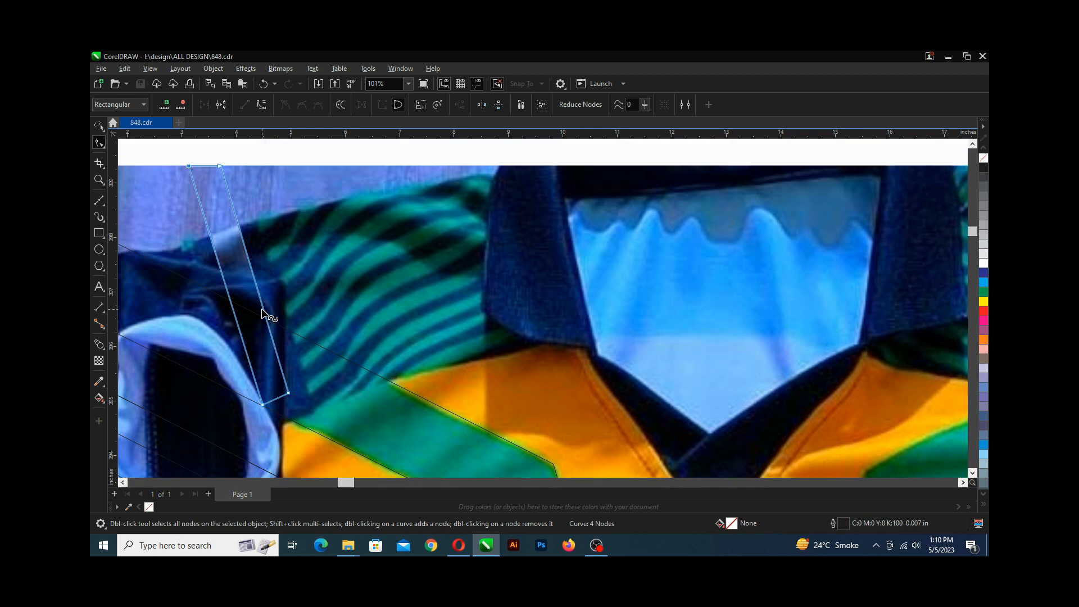
# Draw a second four-point stripe shape with the Bezier tool along the left shoulder, switch to the Shape tool, and save.
pyautogui.scroll(1, 126, 221)
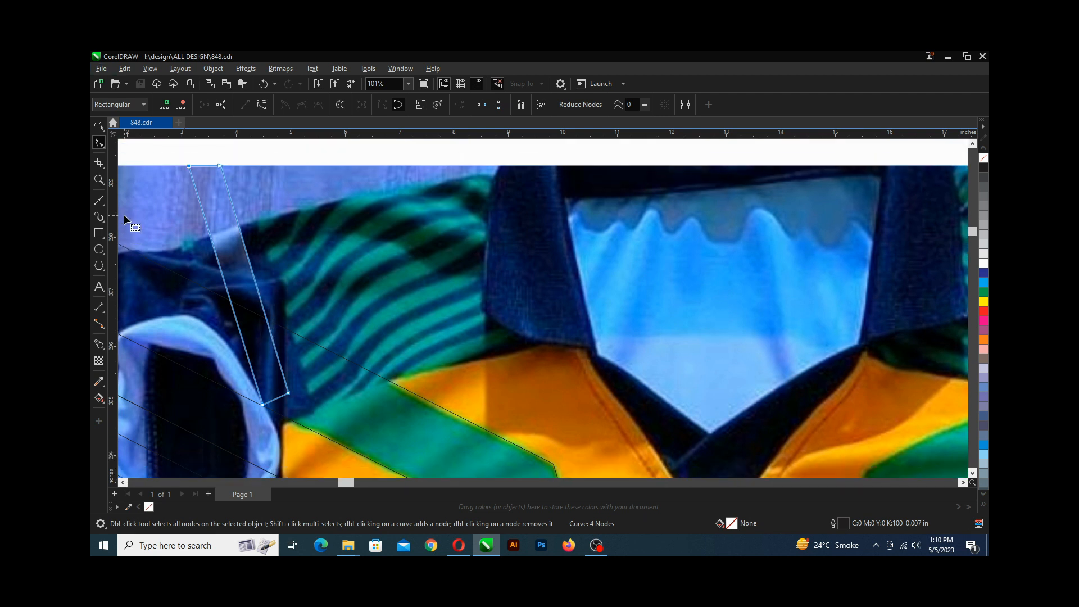
pyautogui.click(99, 200)
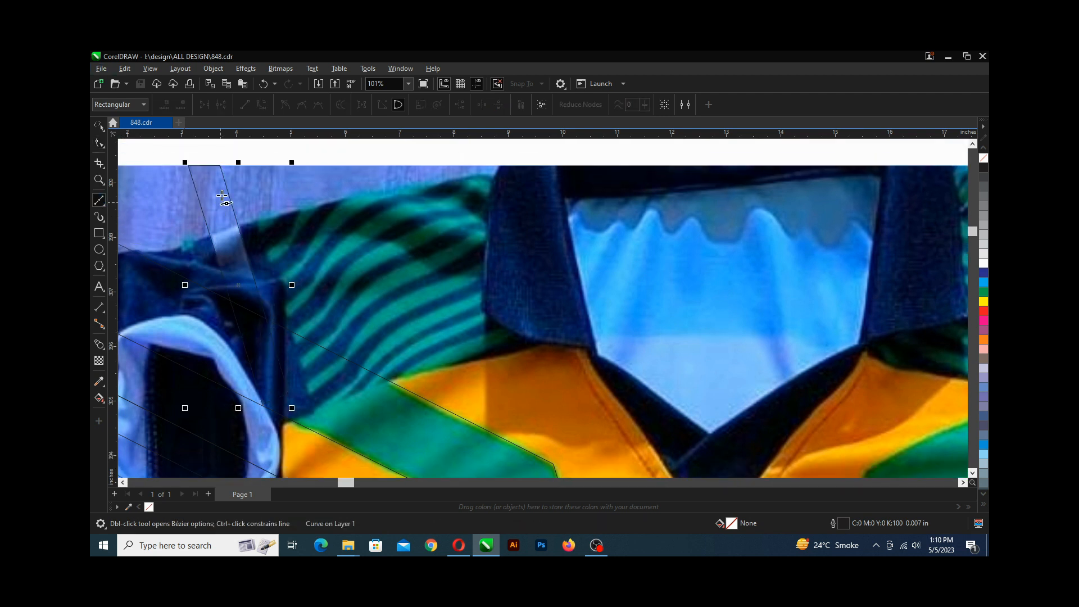
pyautogui.click(237, 166)
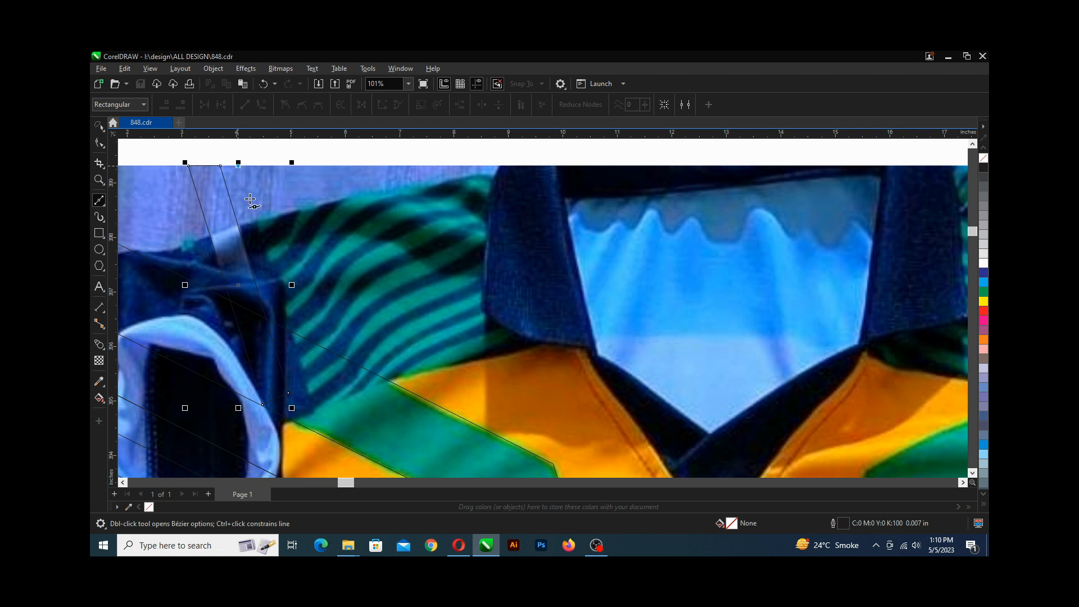
pyautogui.click(316, 414)
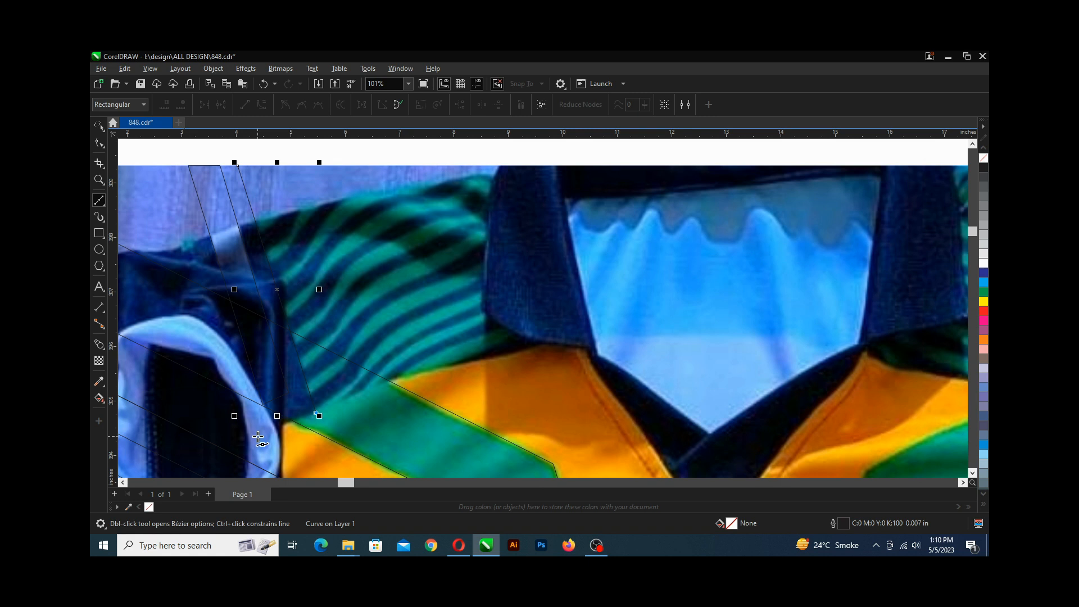
pyautogui.click(257, 437)
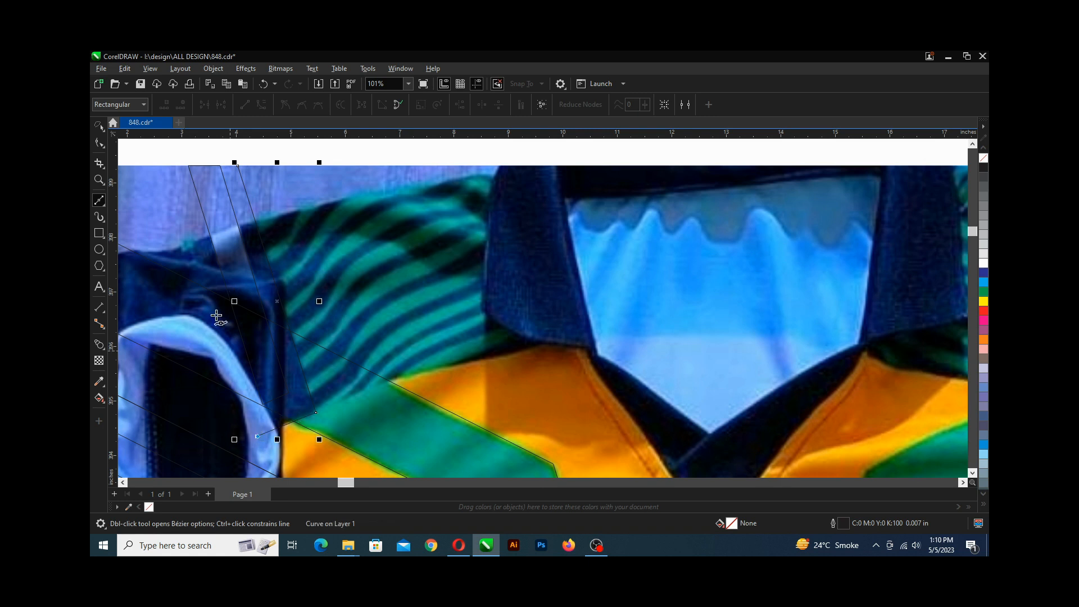
pyautogui.click(168, 164)
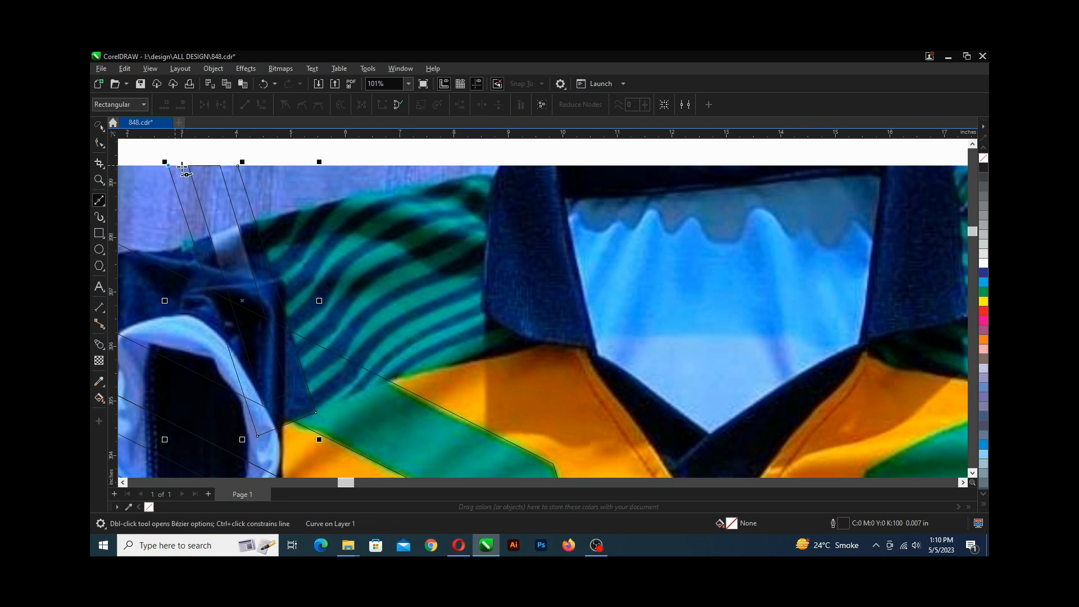
pyautogui.click(239, 167)
pyautogui.press('F10')
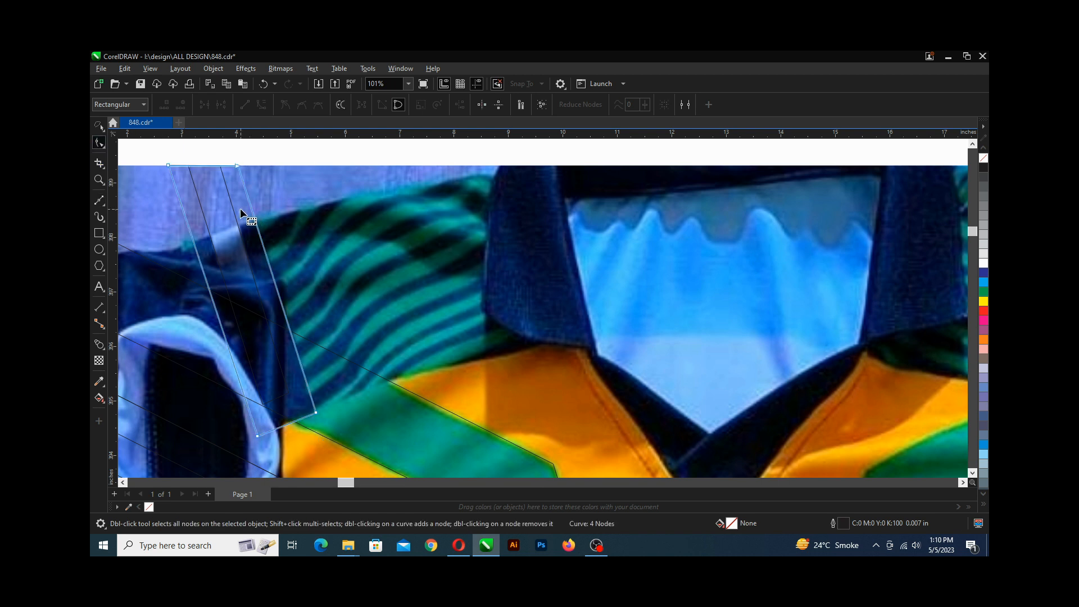
pyautogui.hotkey('ctrl', 's')
# Sample the jersey's teal green with the Color Eyedropper and apply it to the left chest stripe shapes, undoing one misplaced fill.
pyautogui.scroll(-2, 309, 424)
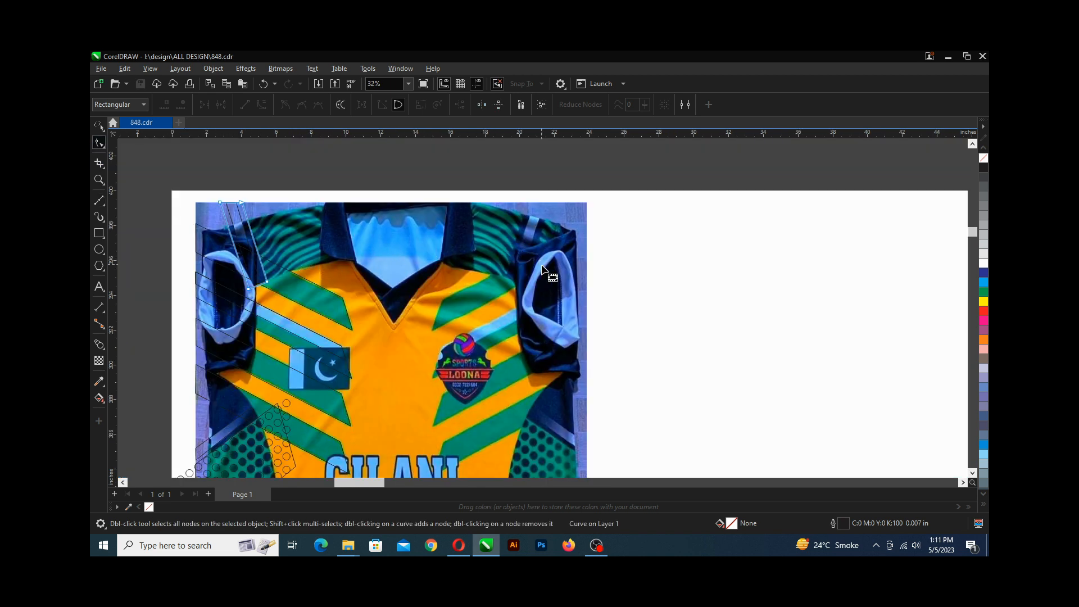
pyautogui.scroll(-3, 333, 226)
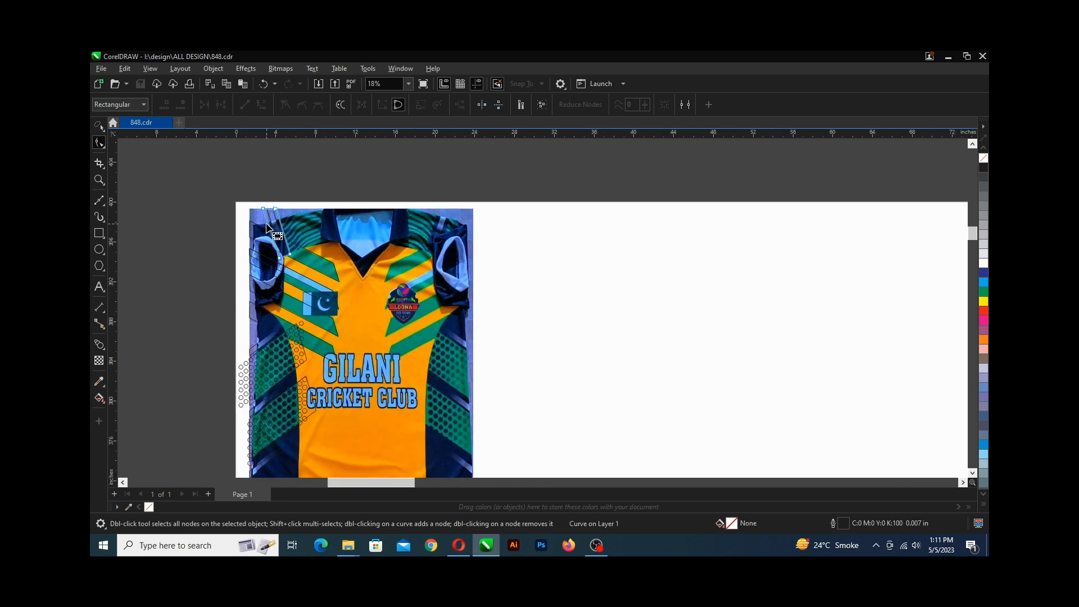
pyautogui.scroll(2, 274, 209)
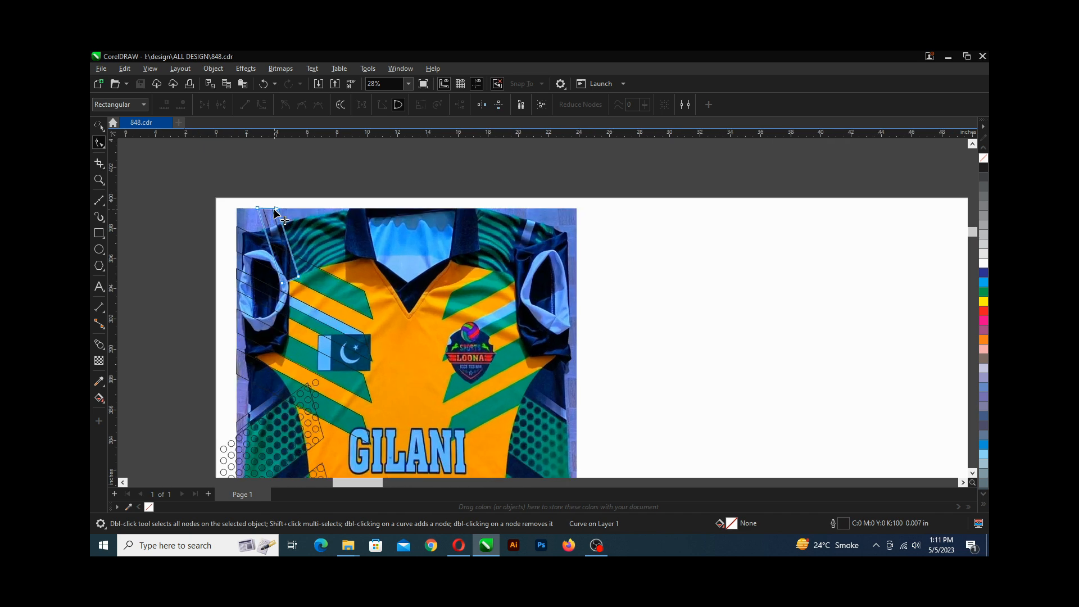
pyautogui.scroll(3, 274, 214)
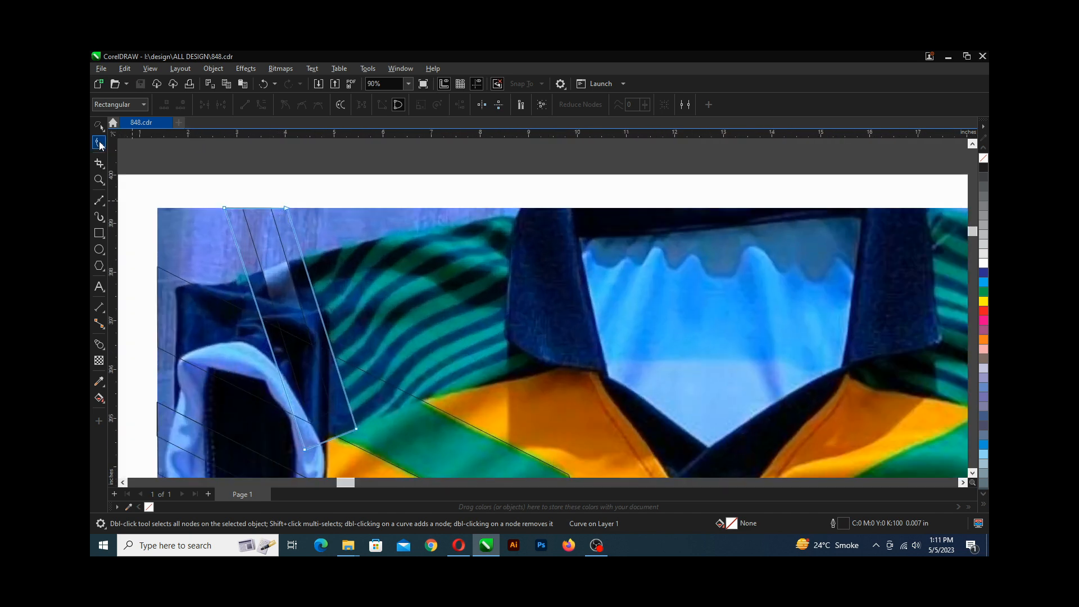
pyautogui.click(103, 131)
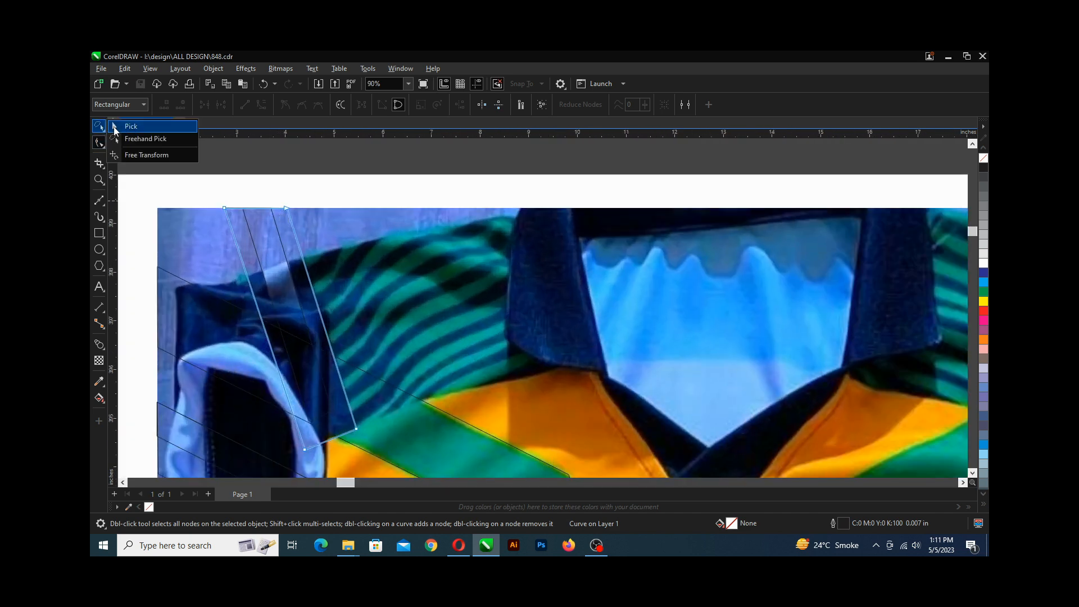
pyautogui.click(116, 127)
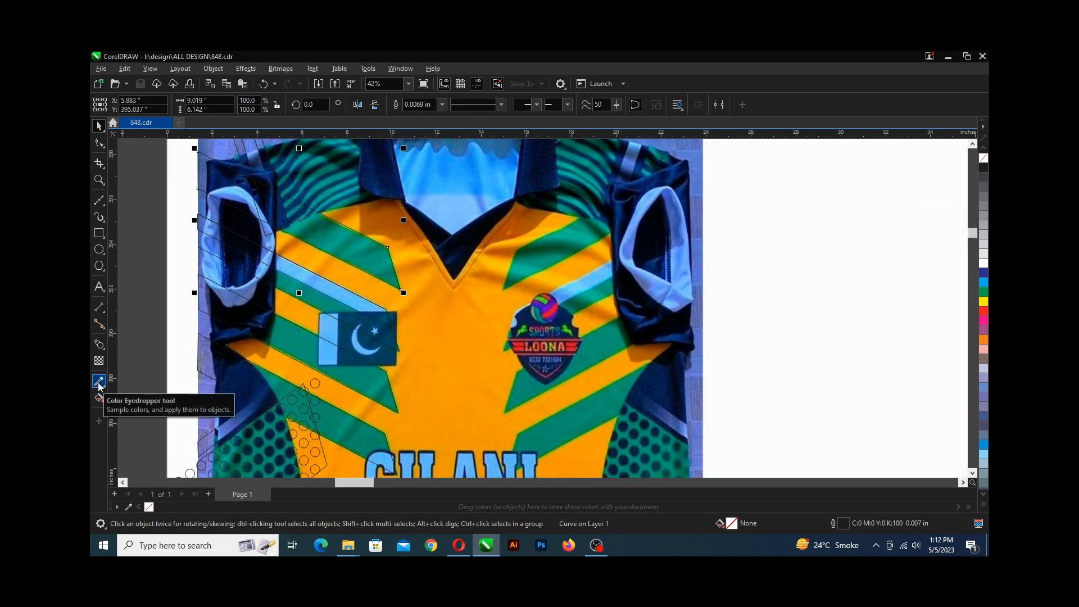
pyautogui.click(99, 382)
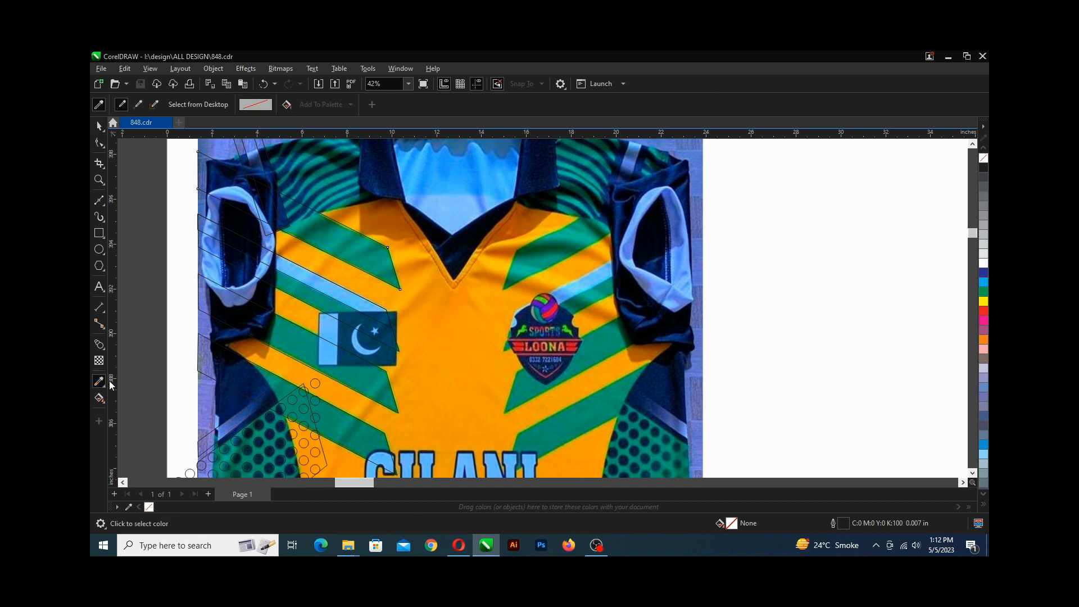
pyautogui.click(532, 264)
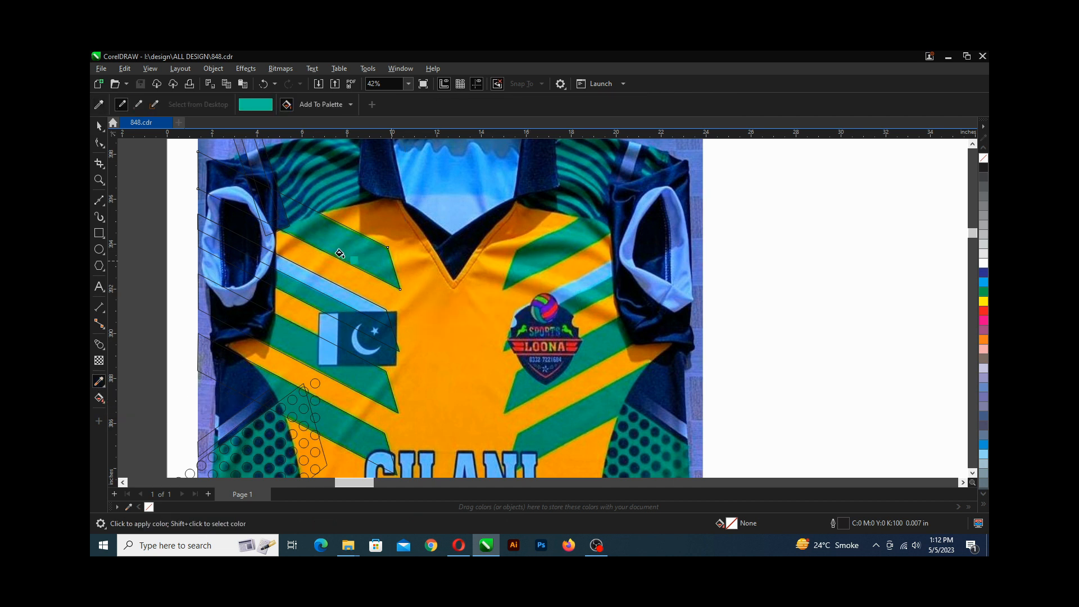
pyautogui.click(339, 250)
pyautogui.click(313, 300)
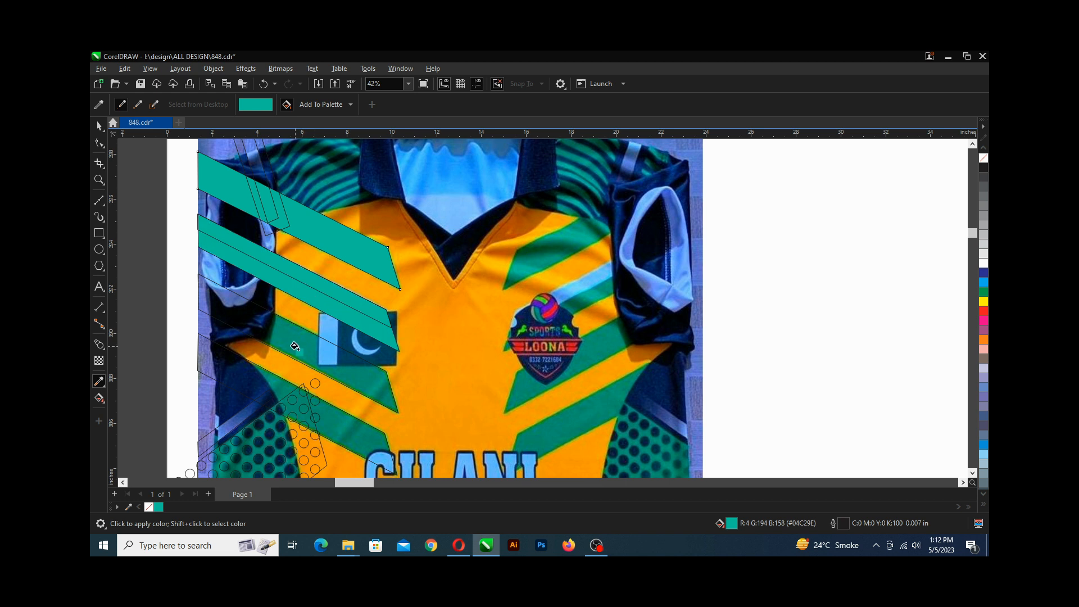
pyautogui.click(294, 346)
pyautogui.click(268, 393)
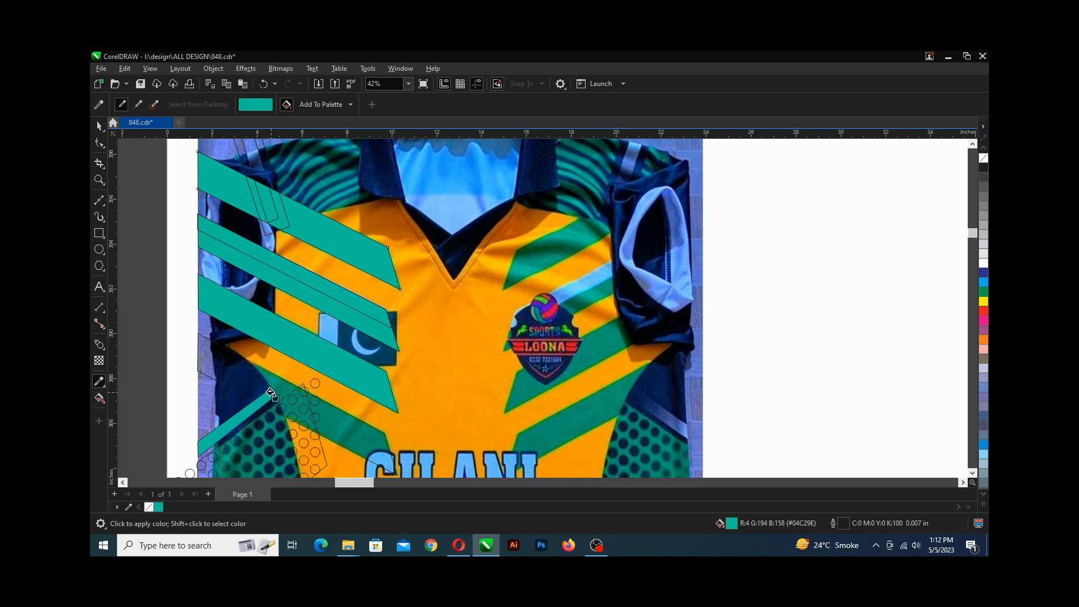
pyautogui.hotkey('ctrl', 'z')
pyautogui.click(274, 386)
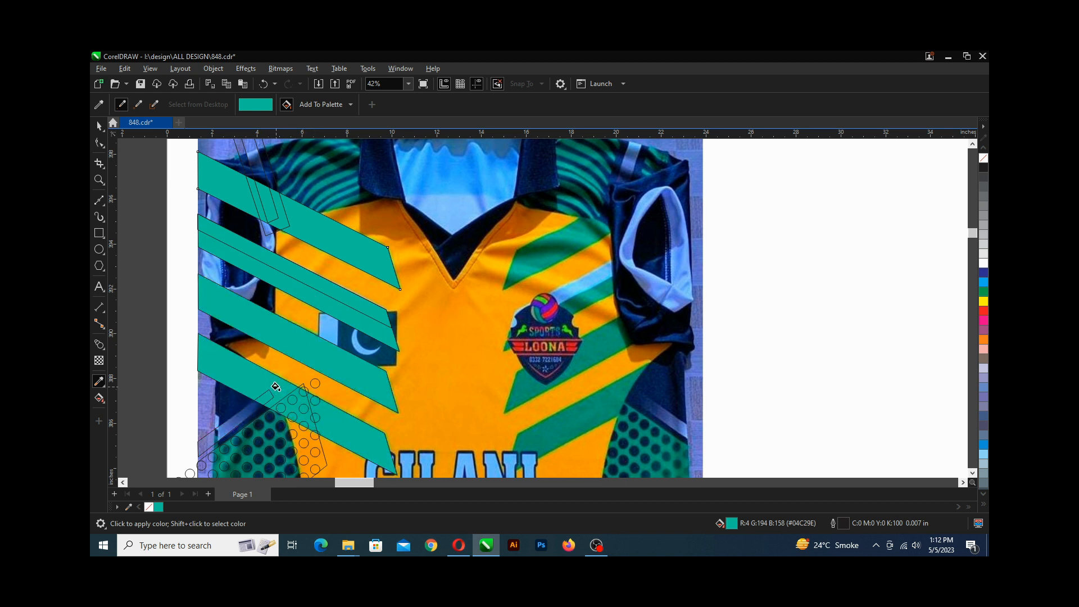
# Apply the sampled teal to the two dotted lower-left panels, return to the Pick tool, deselect, and save.
pyautogui.scroll(-3, 286, 333)
pyautogui.scroll(-2, 286, 332)
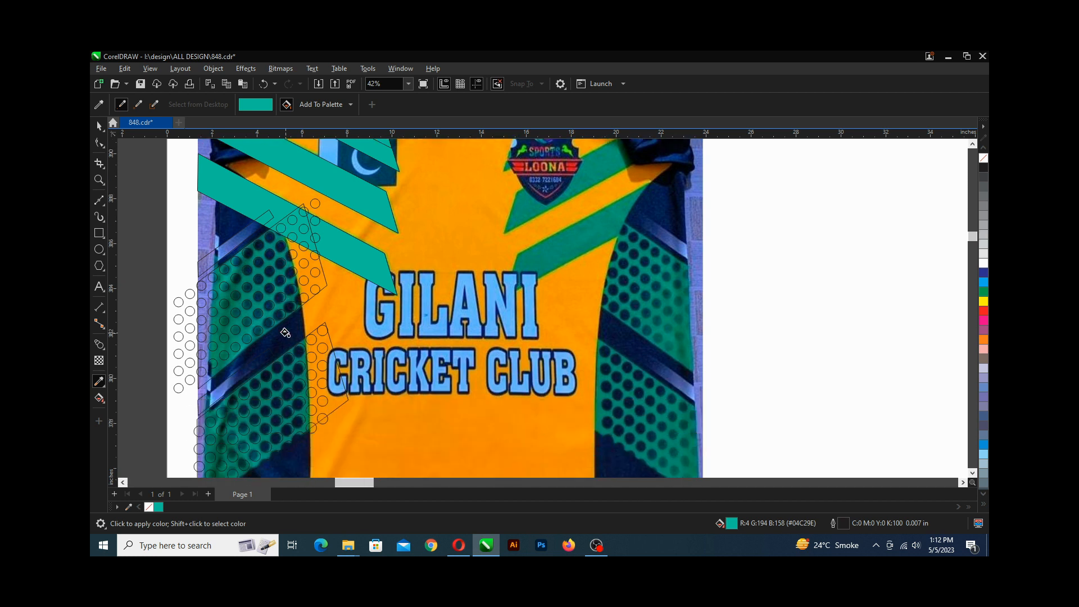
pyautogui.click(321, 283)
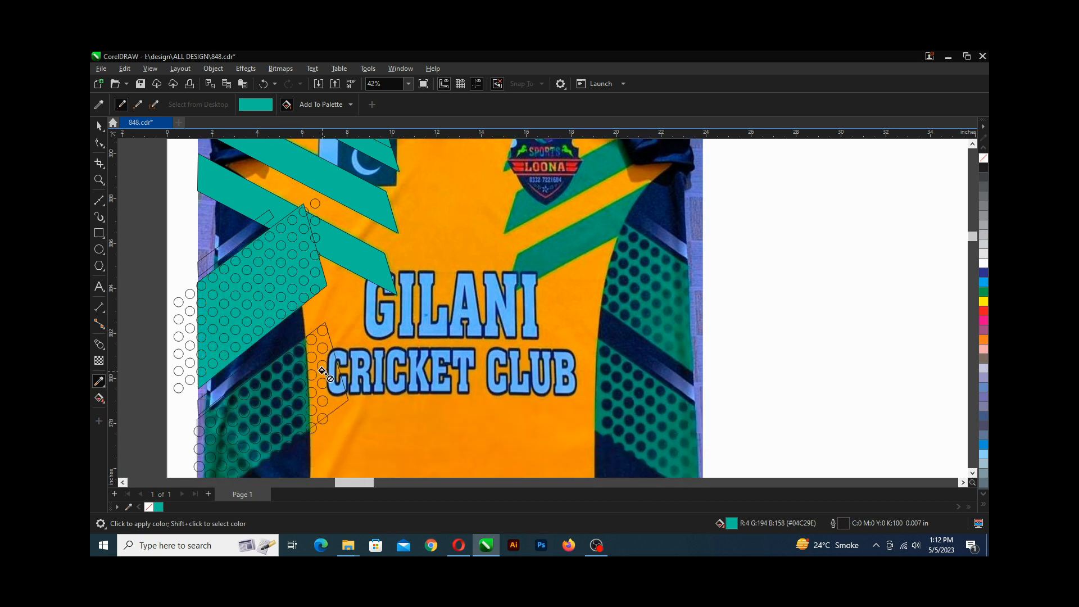
pyautogui.click(339, 396)
pyautogui.scroll(-1, 338, 397)
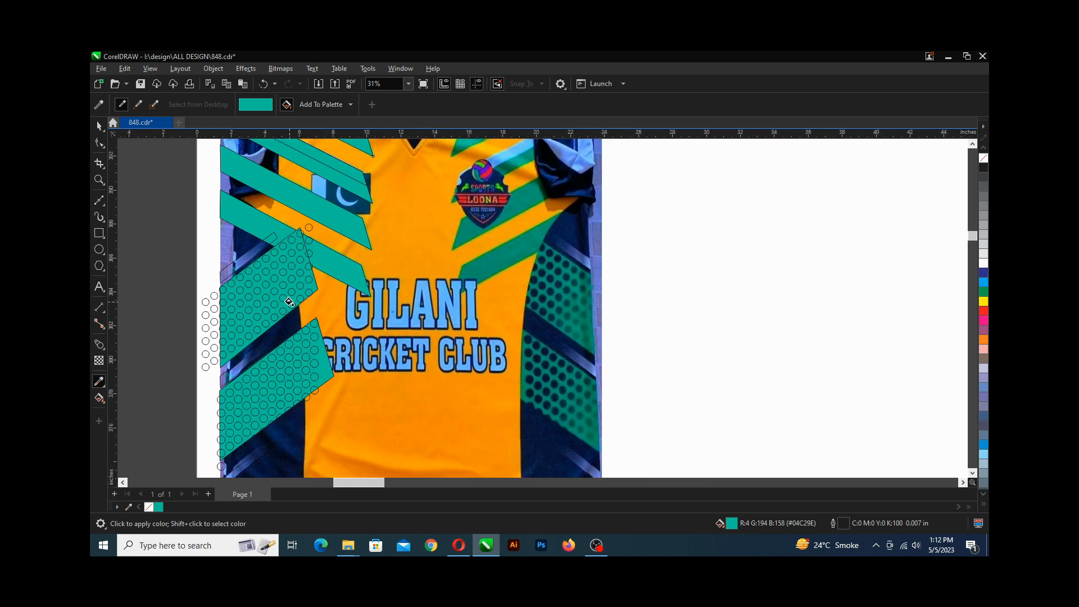
pyautogui.scroll(3, 288, 302)
pyautogui.scroll(1, 288, 303)
pyautogui.press('alt')
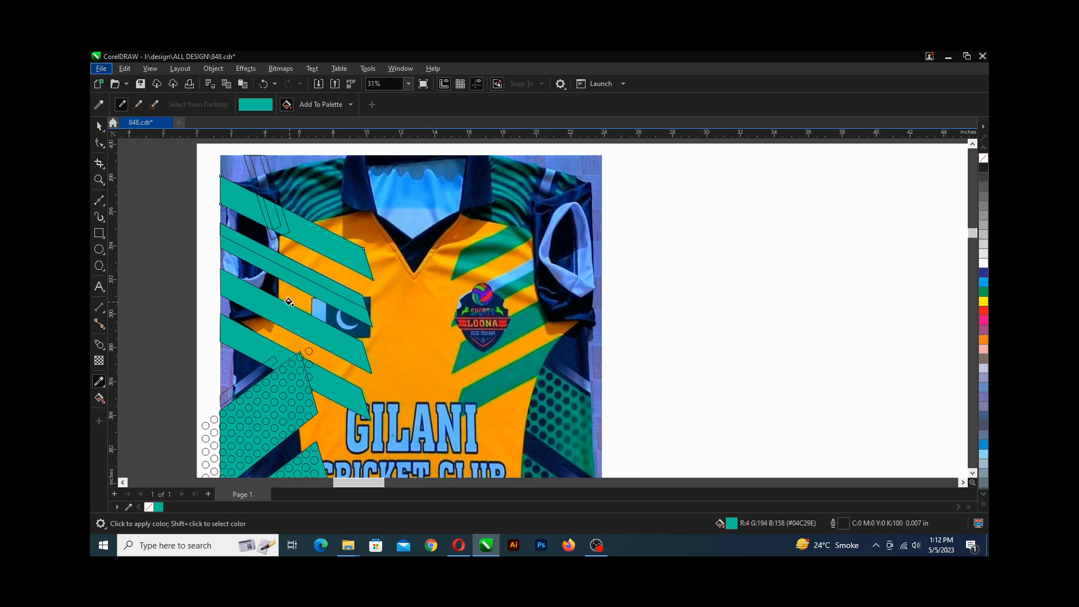
pyautogui.scroll(8, 303, 287)
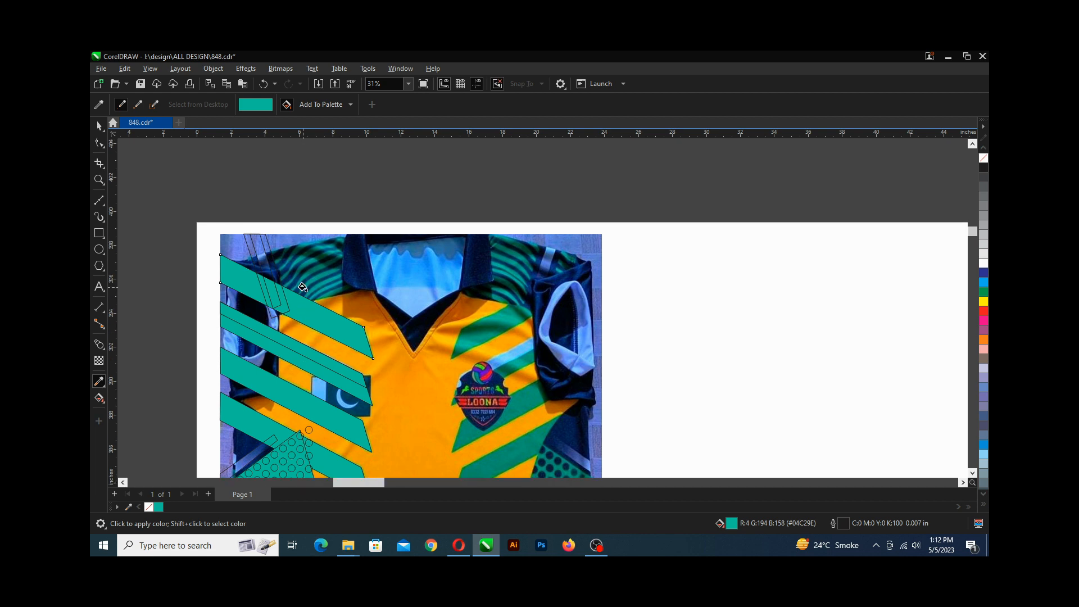
pyautogui.scroll(-9, 302, 287)
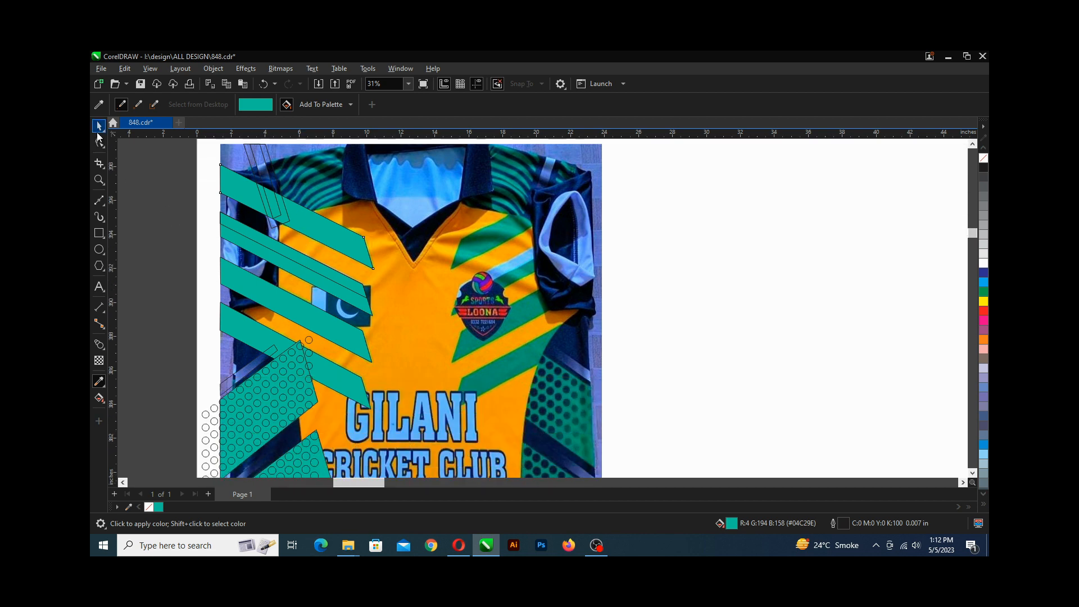
pyautogui.click(98, 128)
pyautogui.click(147, 188)
pyautogui.scroll(-3, 236, 217)
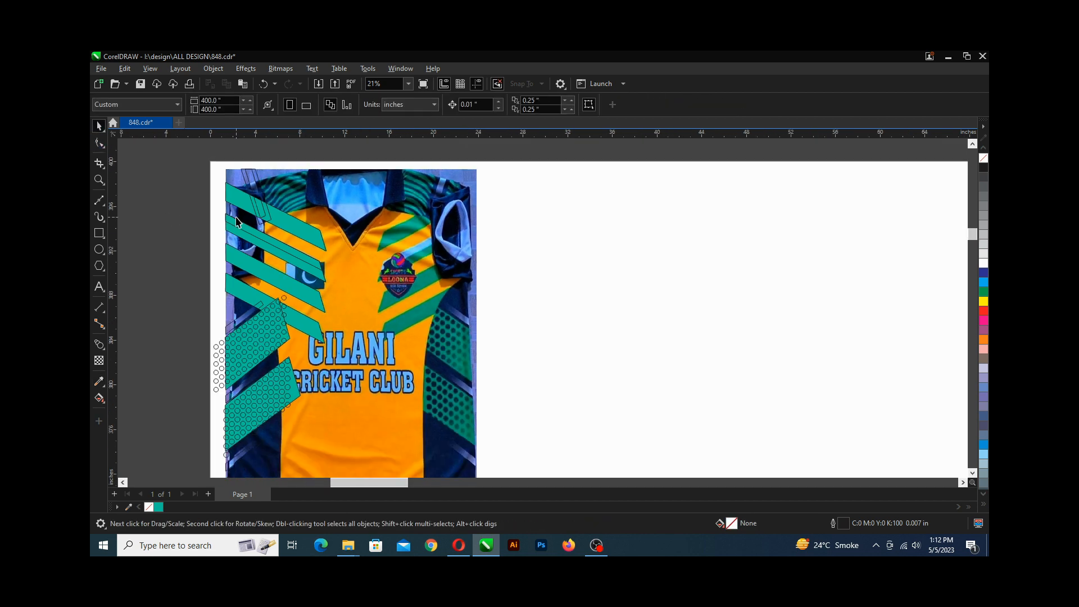
pyautogui.hotkey('ctrl', 's')
# Sample the dark navy of the collar with the Color Eyedropper and apply it to the shoulder stripe shape.
pyautogui.scroll(4, 236, 221)
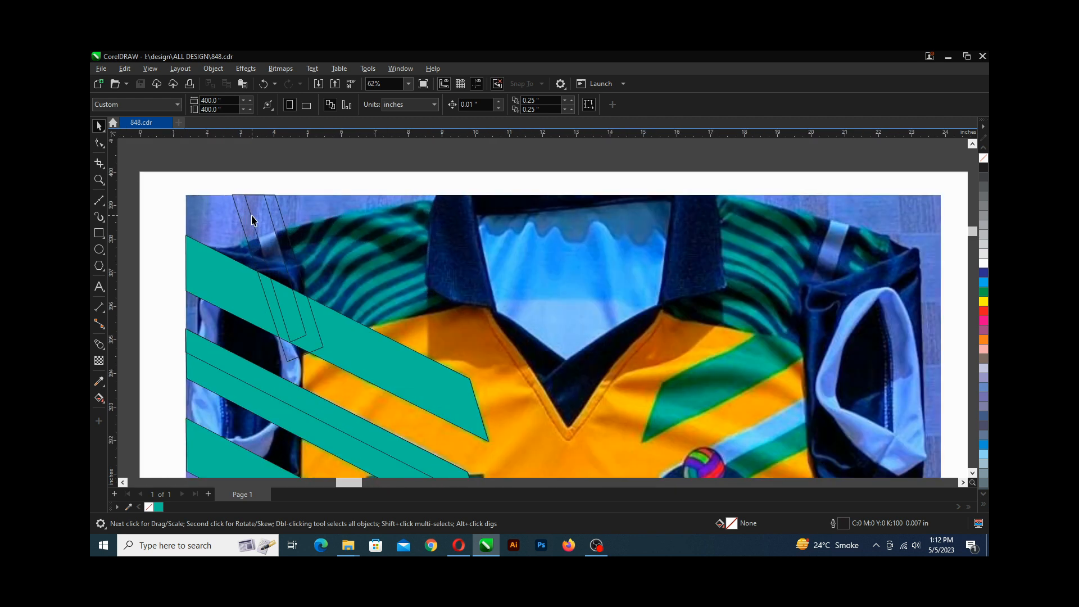
pyautogui.click(99, 381)
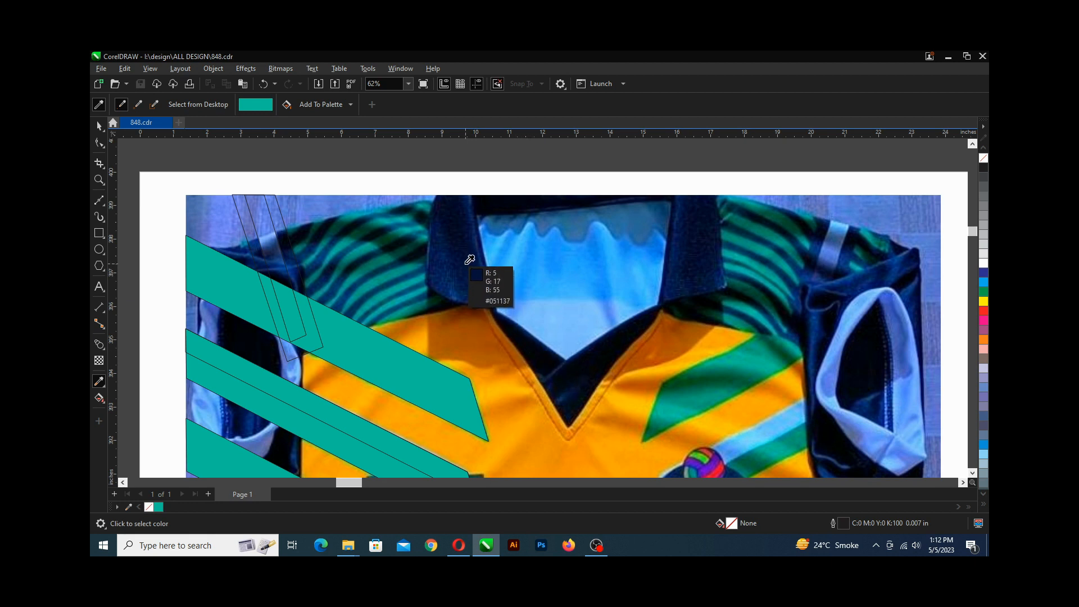
pyautogui.click(459, 250)
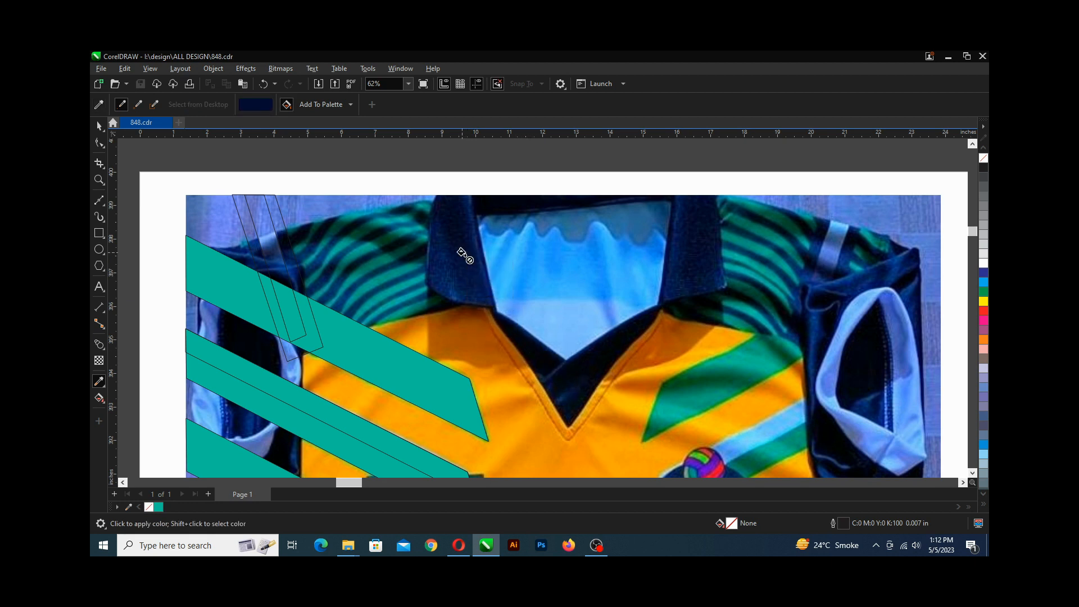
pyautogui.click(286, 247)
# Select the three thin light stripes on the lower left and fill them with 10% Black.
pyautogui.scroll(-7, 263, 246)
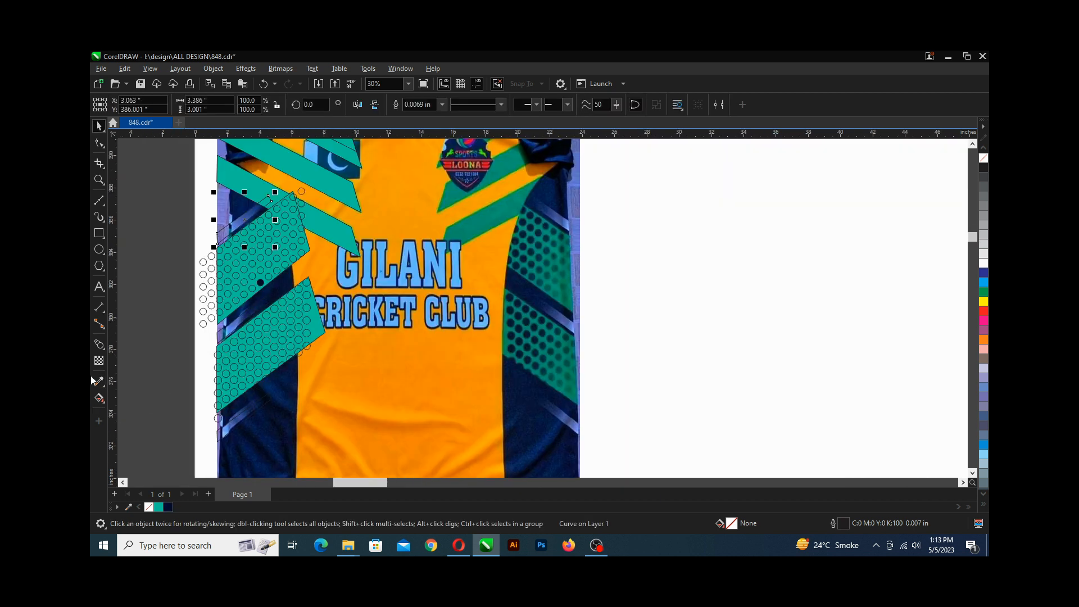
pyautogui.keyDown('shift'); pyautogui.click(237, 326); pyautogui.keyUp('shift')
pyautogui.keyDown('shift'); pyautogui.click(237, 421); pyautogui.keyUp('shift')
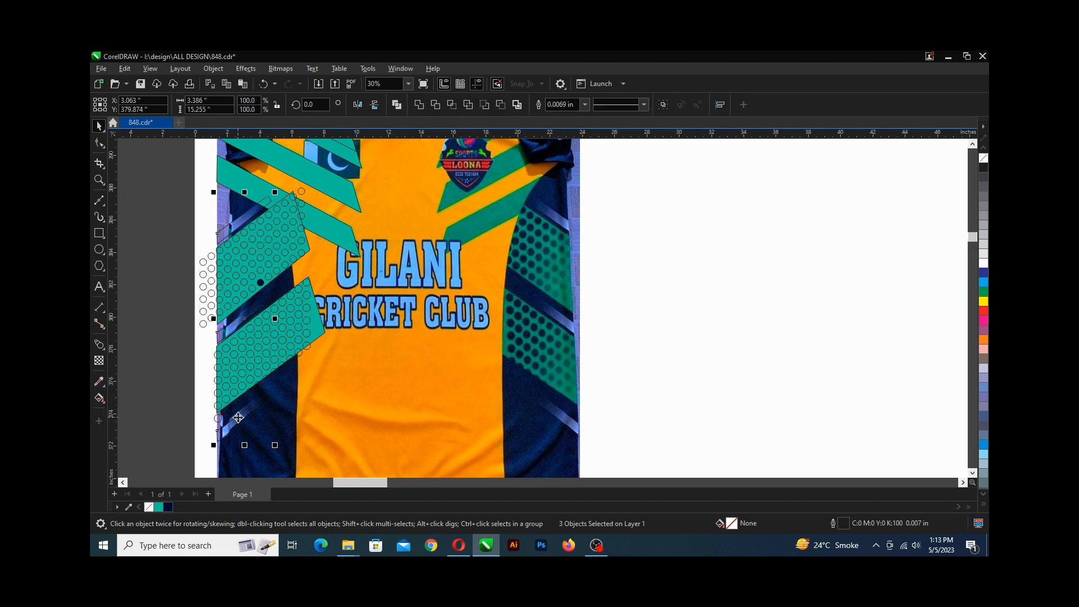
pyautogui.scroll(3, 247, 247)
pyautogui.scroll(2, 249, 213)
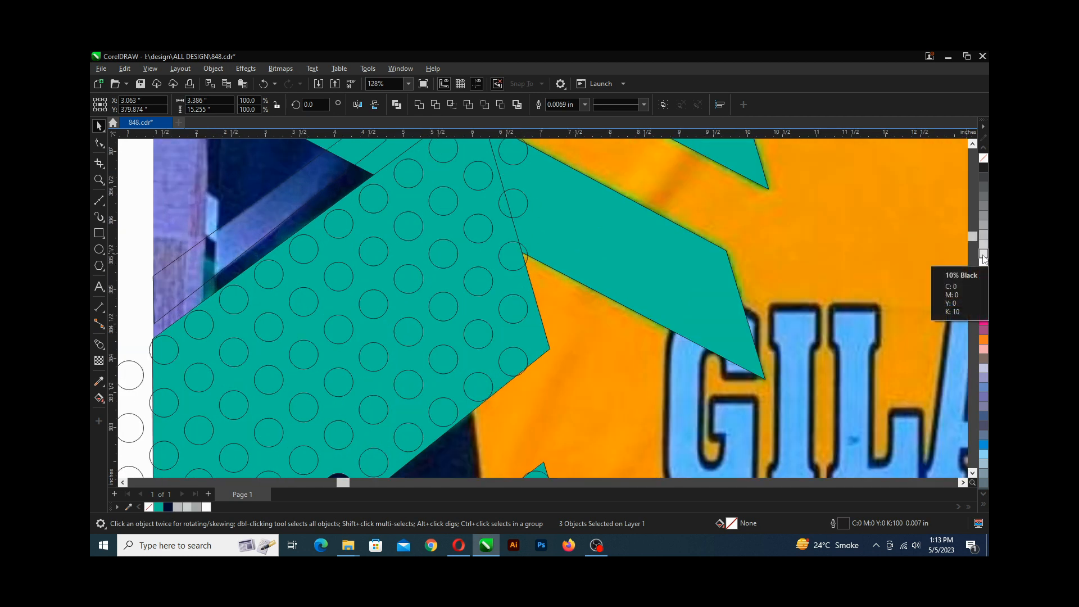
pyautogui.click(984, 254)
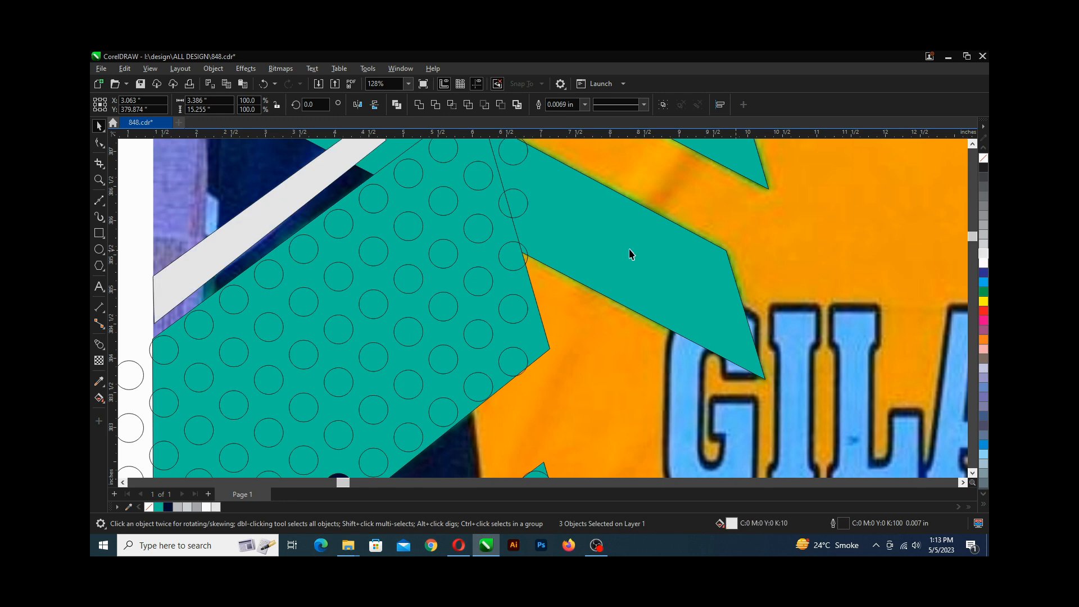
pyautogui.scroll(-4, 238, 289)
pyautogui.scroll(-2, 238, 289)
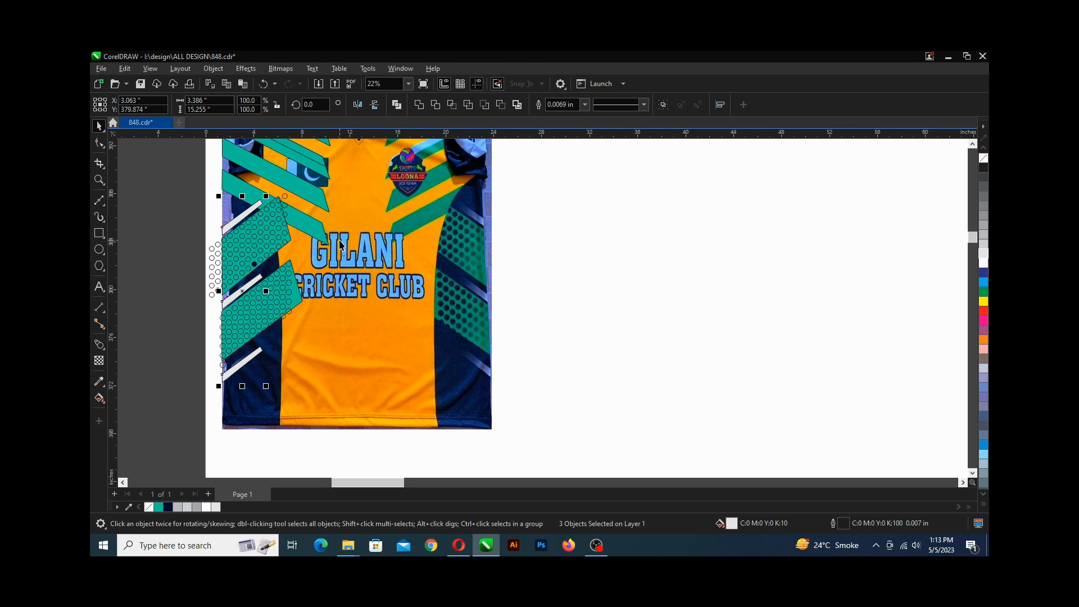
# Fill the light chest stripe above the flag with light blue C58 M0 Y4 K0, then save.
pyautogui.click(282, 232)
pyautogui.scroll(2, 283, 237)
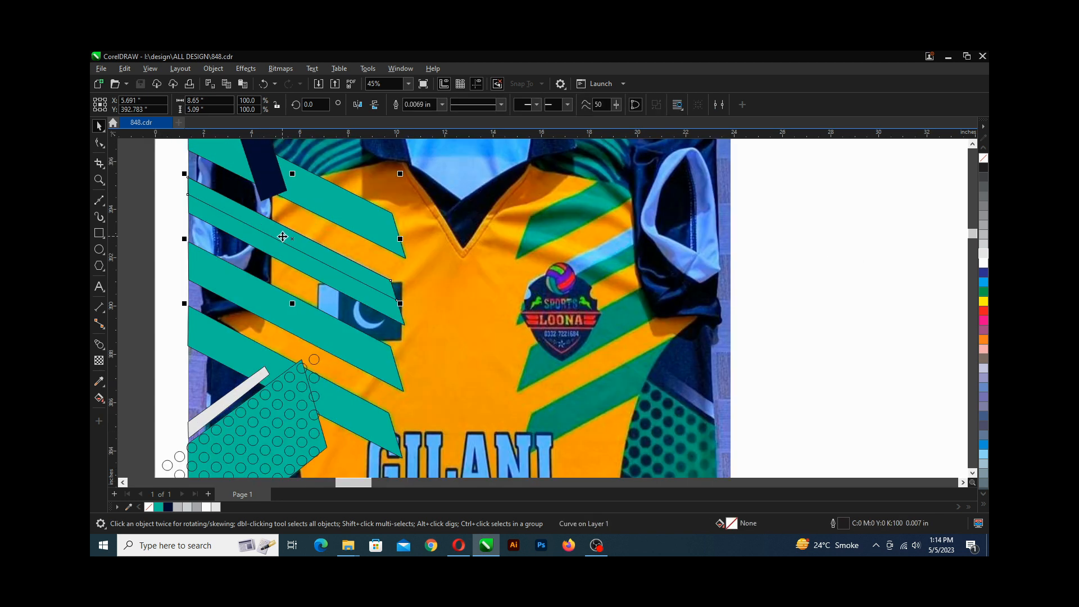
pyautogui.scroll(1, 283, 236)
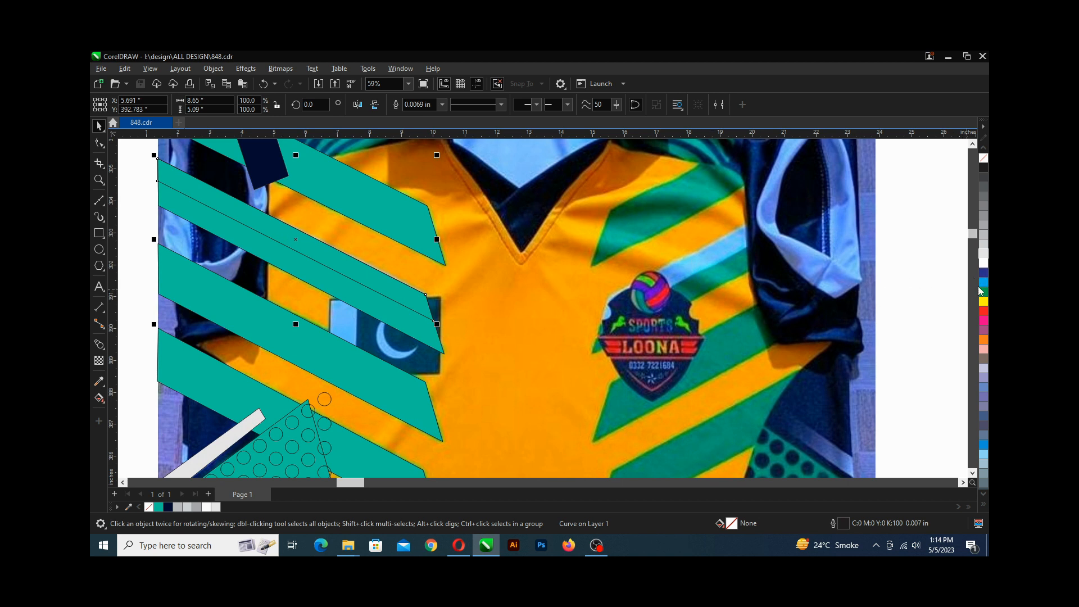
pyautogui.moveTo(982, 290); pyautogui.dragTo(935, 305)
pyautogui.scroll(2, 344, 298)
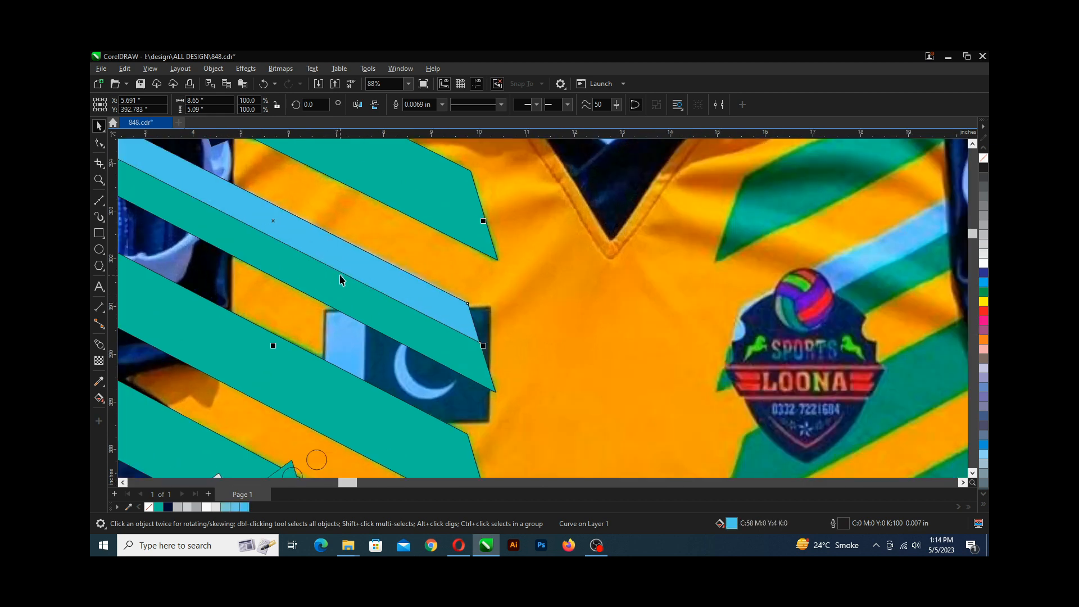
pyautogui.scroll(-1, 340, 279)
pyautogui.hotkey('ctrl', 's')
pyautogui.scroll(-3, 307, 243)
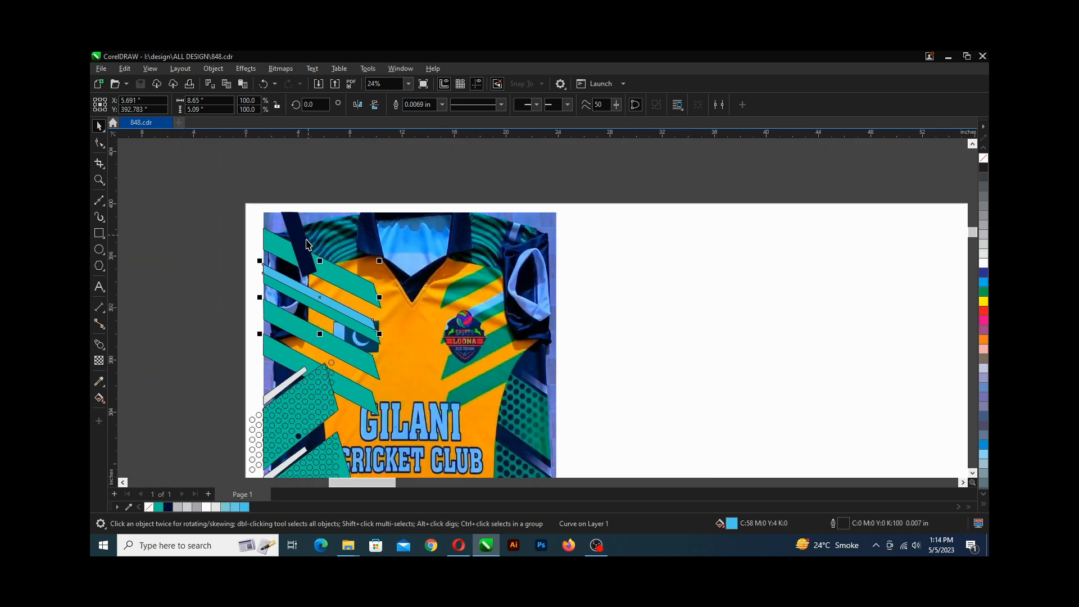
pyautogui.click(289, 200)
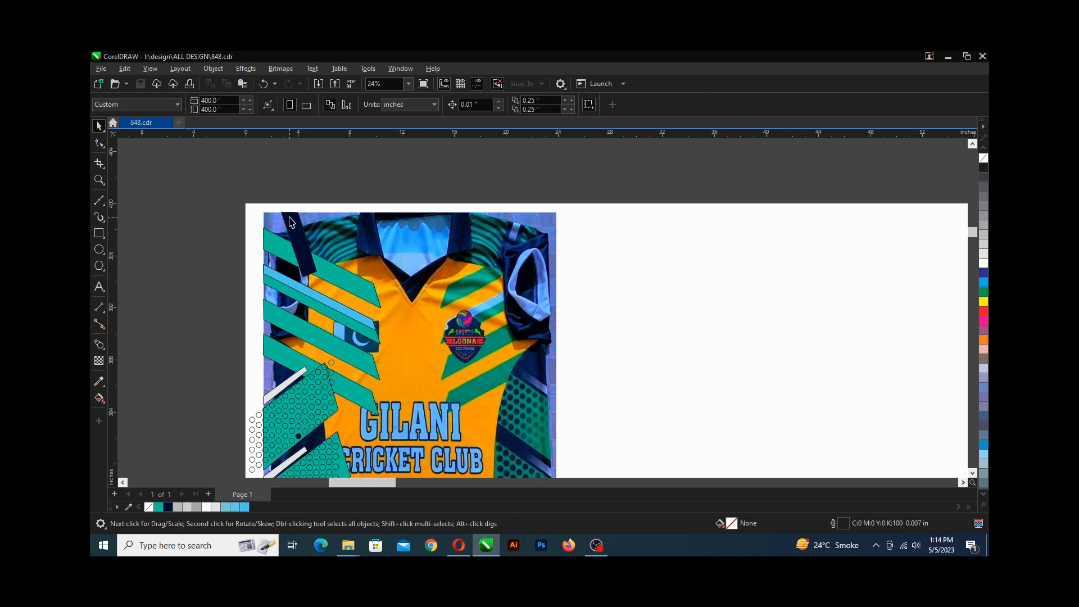
pyautogui.scroll(1, 288, 217)
pyautogui.scroll(1, 296, 241)
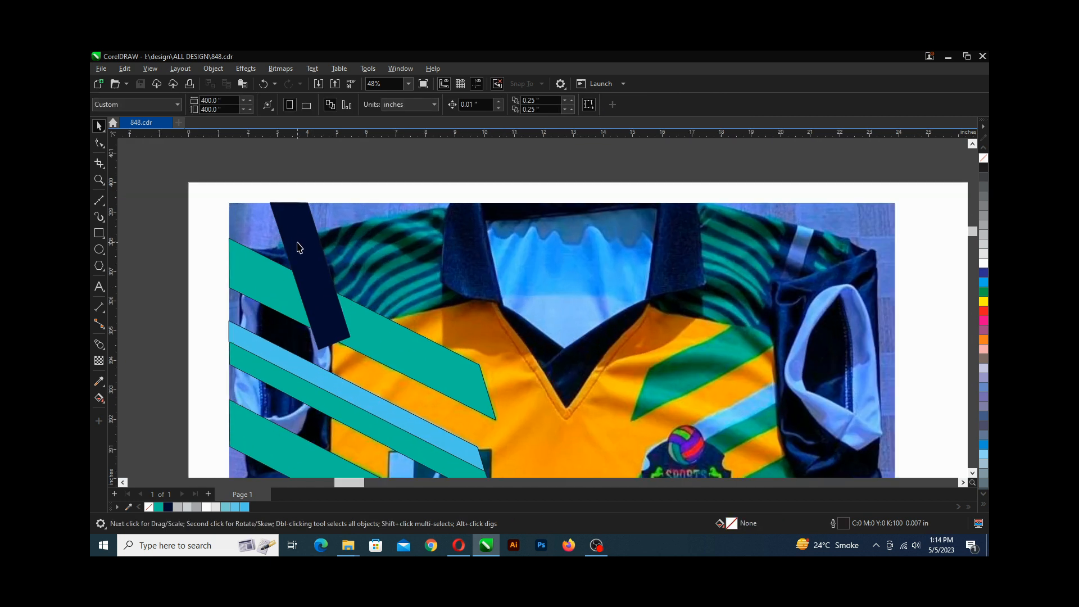
pyautogui.click(298, 242)
pyautogui.moveTo(305, 248); pyautogui.dragTo(311, 248)
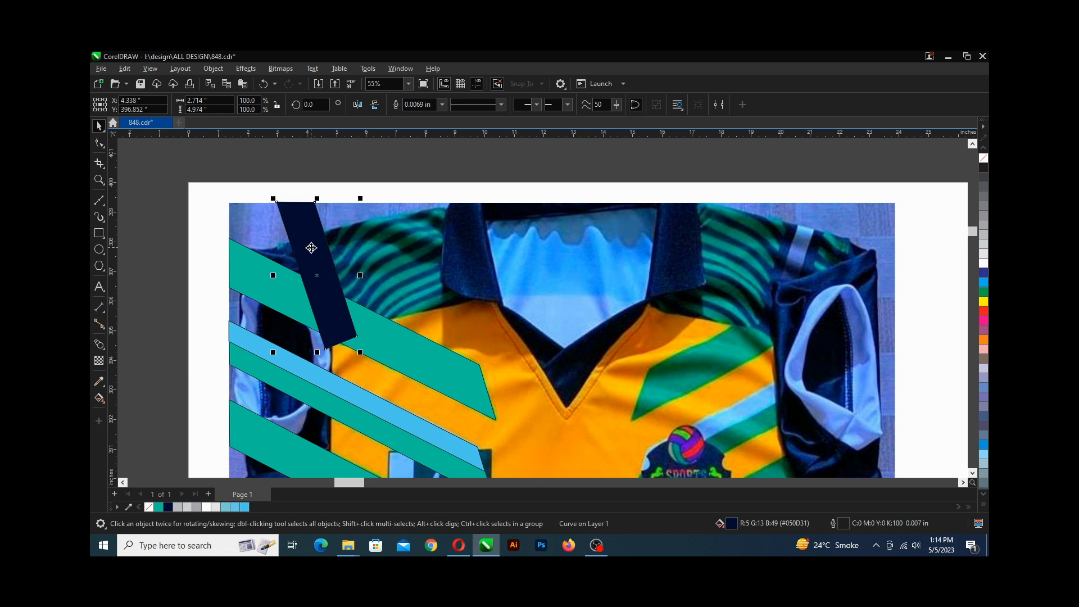
pyautogui.hotkey('ctrl', 'z')
pyautogui.scroll(2, 306, 236)
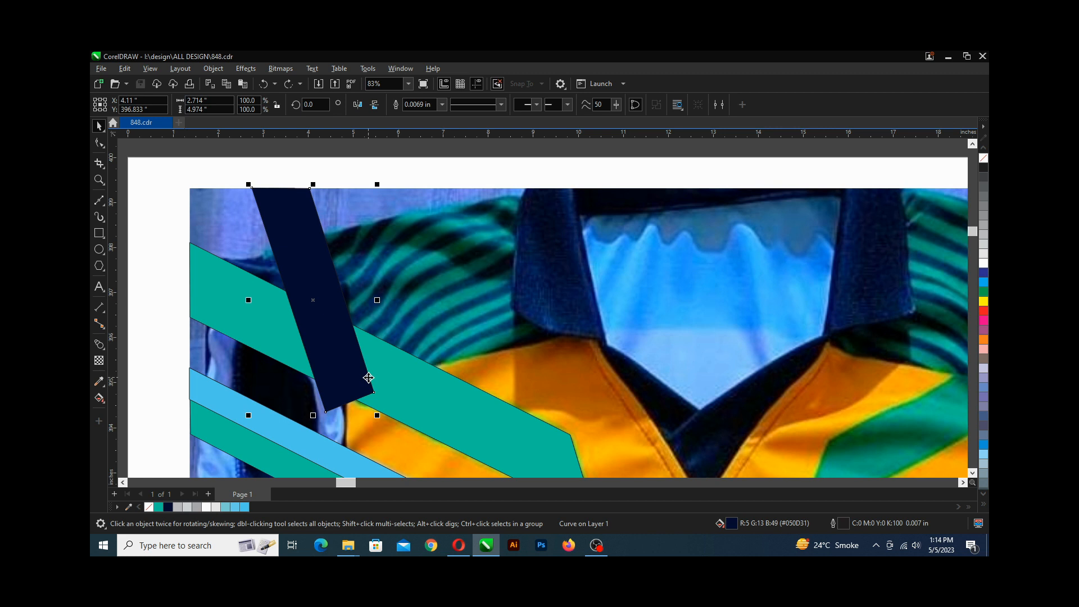
pyautogui.hotkey('ctrl', 'pagedown')
pyautogui.hotkey('ctrl', 'pagedown')
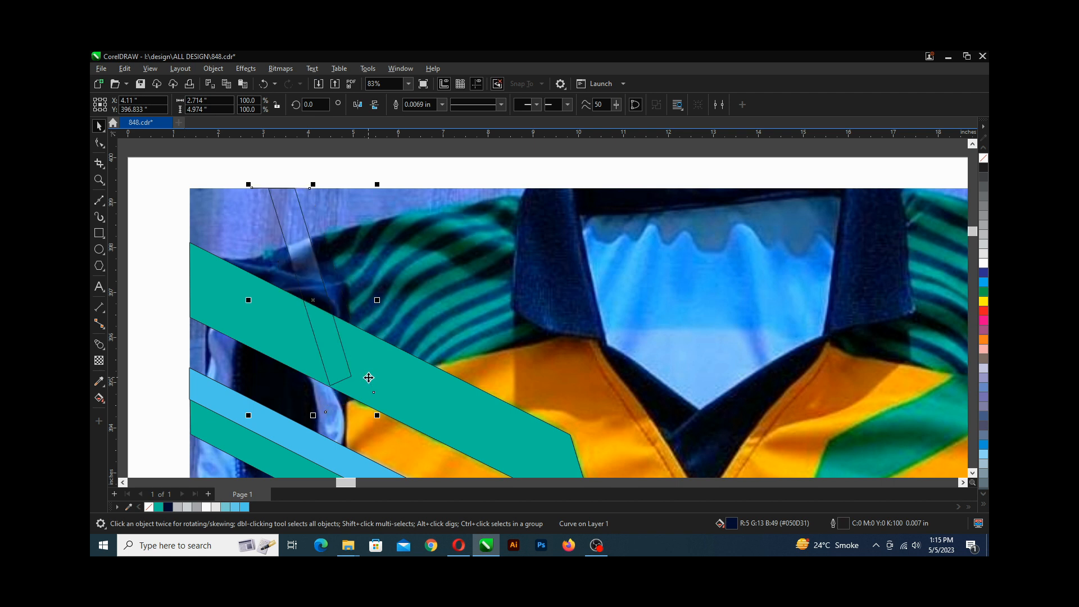
pyautogui.hotkey('ctrl', 'pageup')
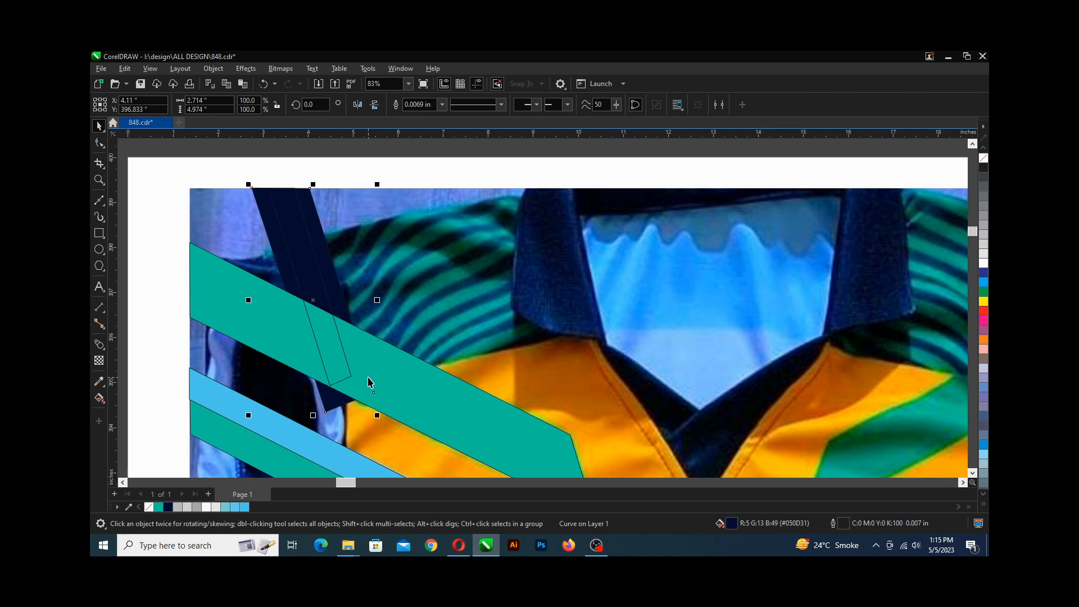
pyautogui.hotkey('ctrl', 'pageup')
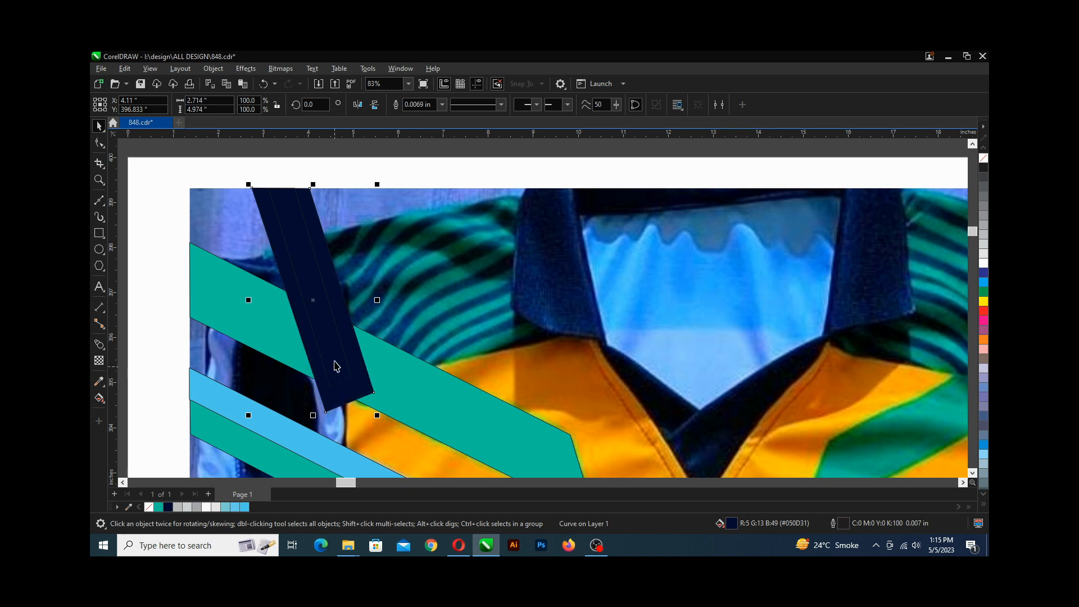
# Fill the thin inner stripe inside the navy shoulder stripe with the sampled light blue C58 M0 Y4 K0.
pyautogui.click(306, 253)
pyautogui.scroll(3, 304, 217)
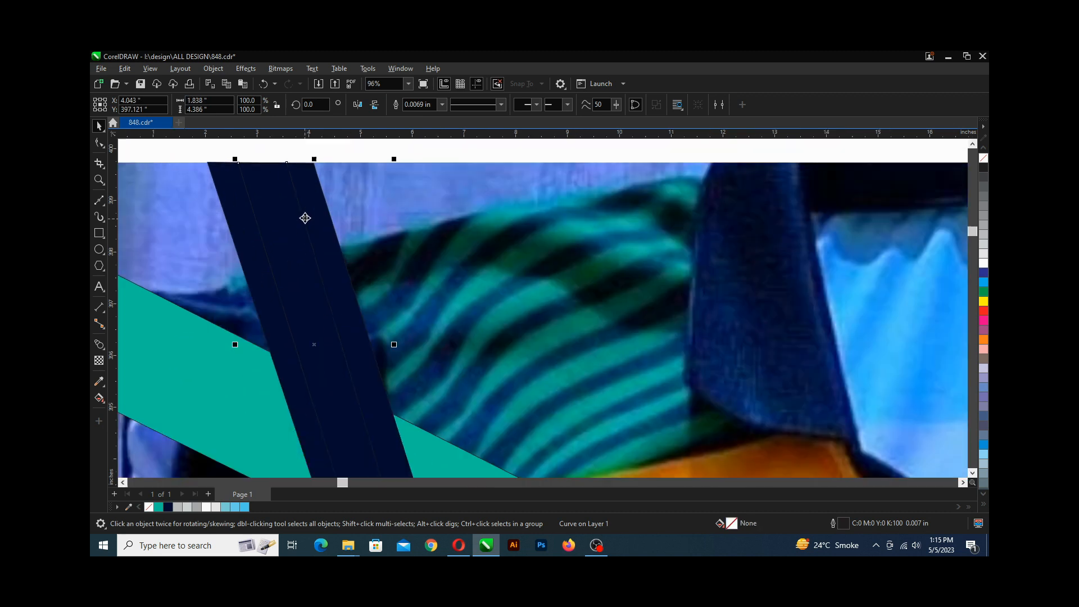
pyautogui.scroll(-3, 288, 229)
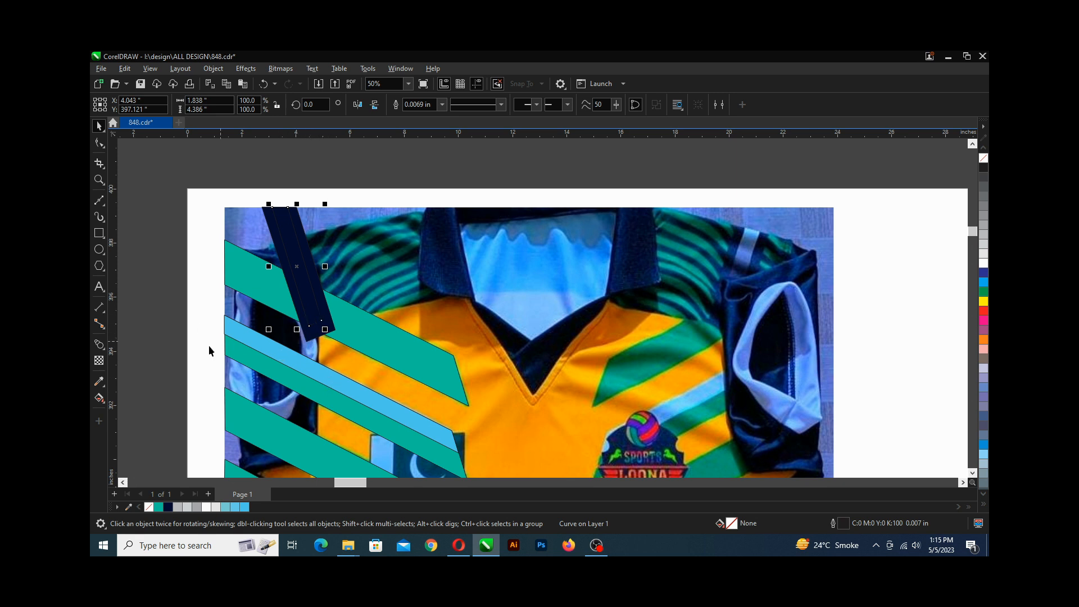
pyautogui.click(99, 381)
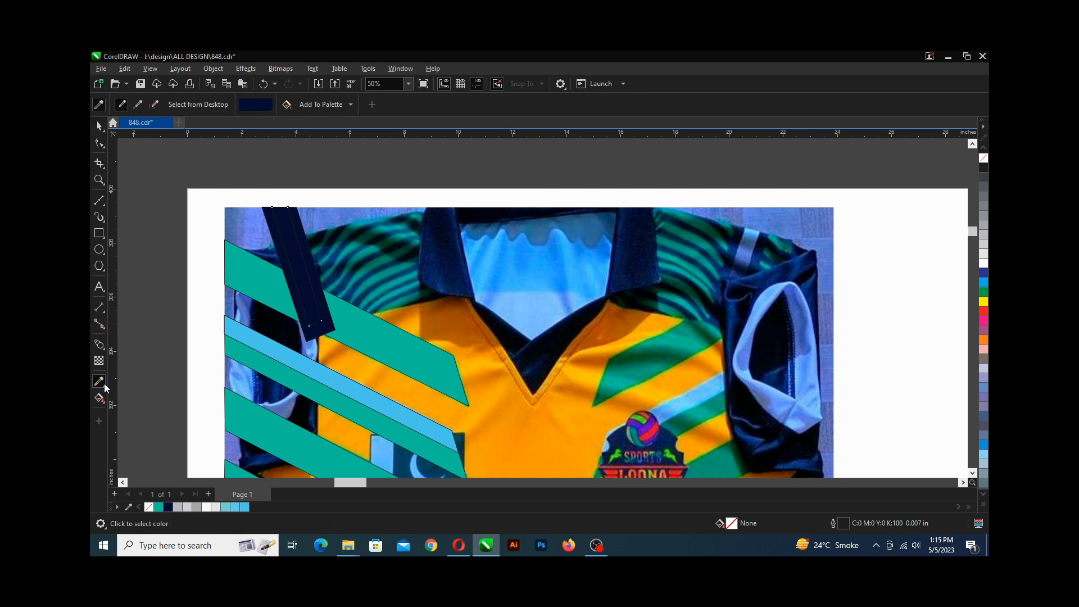
pyautogui.click(307, 363)
pyautogui.click(309, 305)
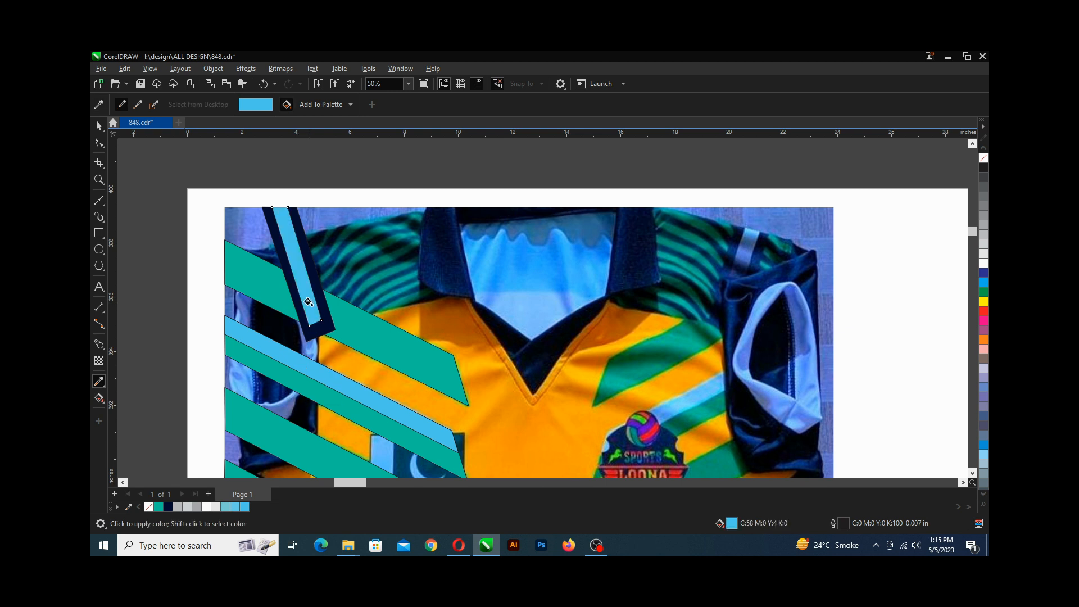
pyautogui.click(99, 126)
pyautogui.click(141, 149)
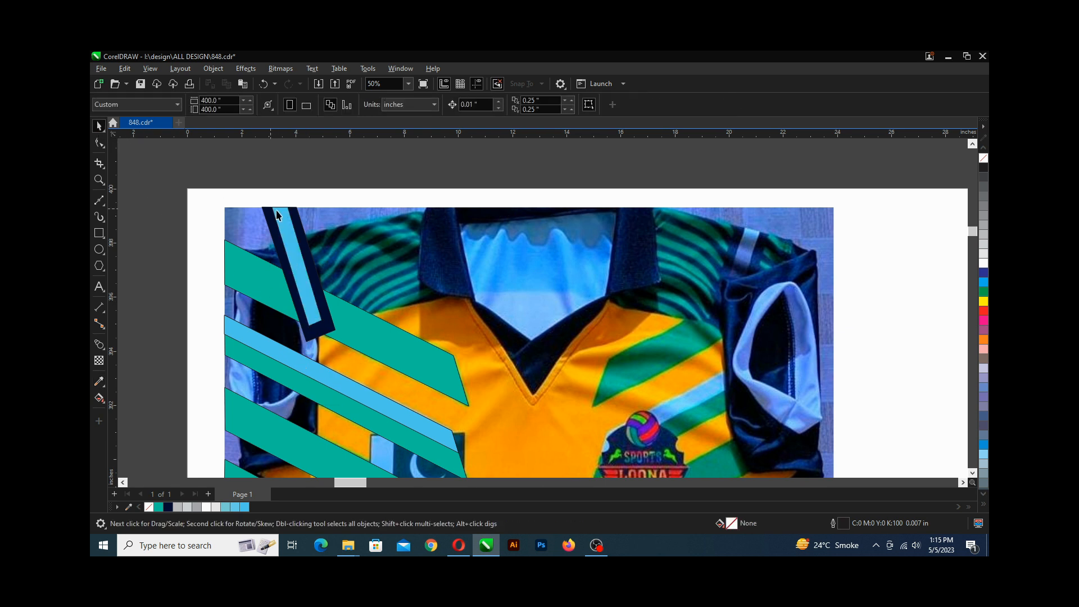
# Save the drawing.
pyautogui.scroll(-2, 277, 216)
pyautogui.scroll(-2, 277, 216)
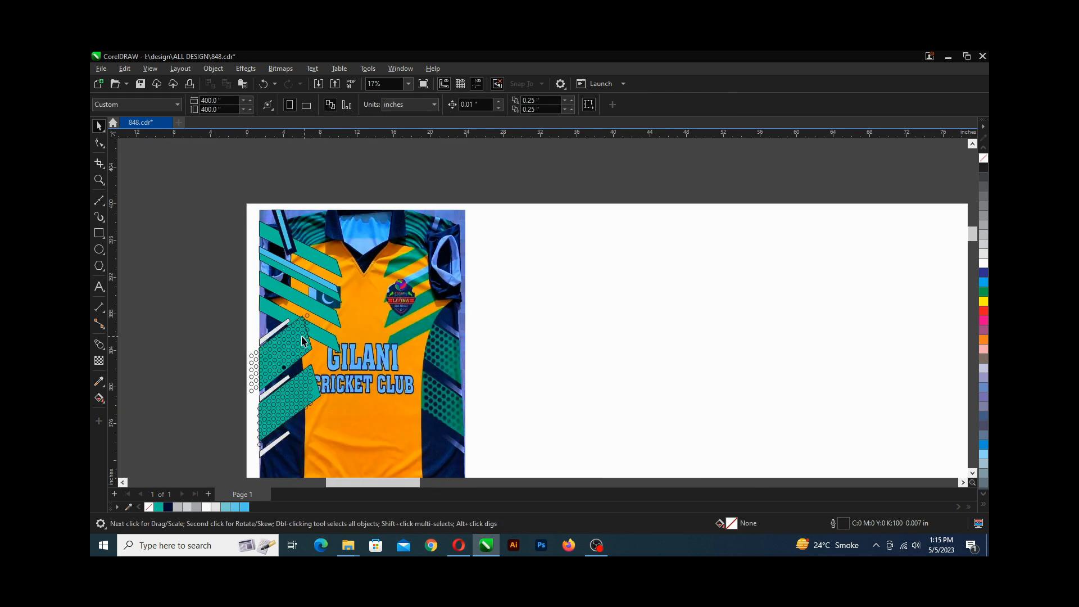
pyautogui.scroll(2, 293, 347)
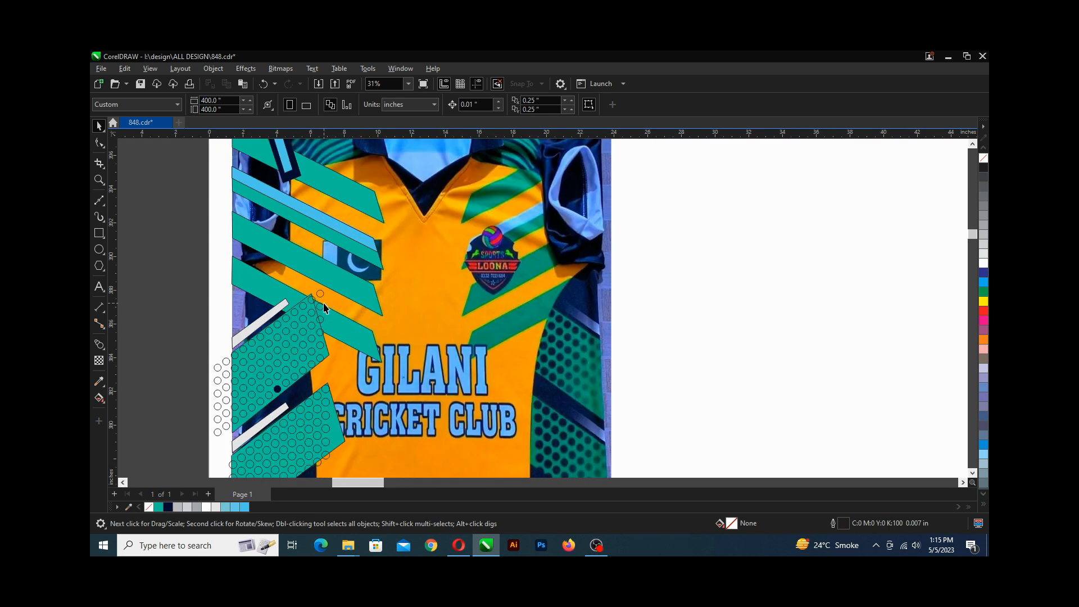
pyautogui.hotkey('ctrl', 's')
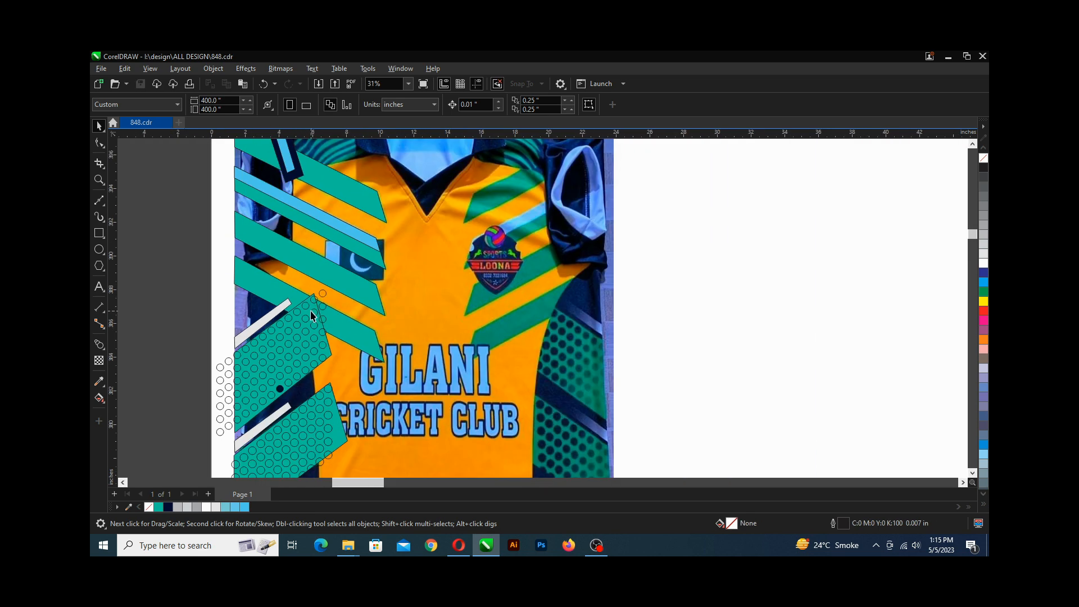
pyautogui.scroll(2, 309, 312)
pyautogui.scroll(-2, 332, 291)
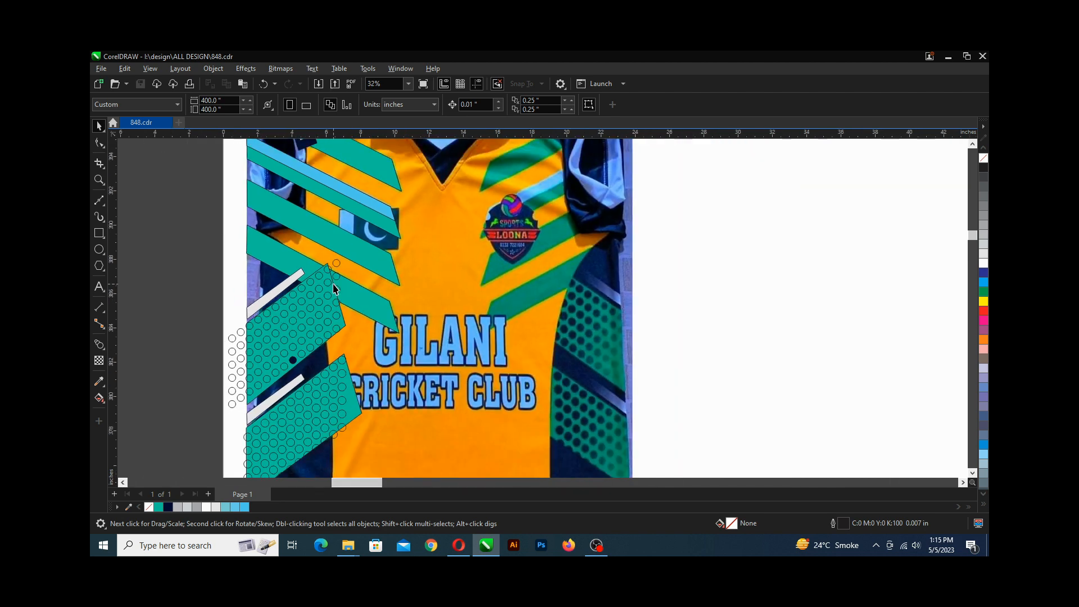
pyautogui.click(336, 277)
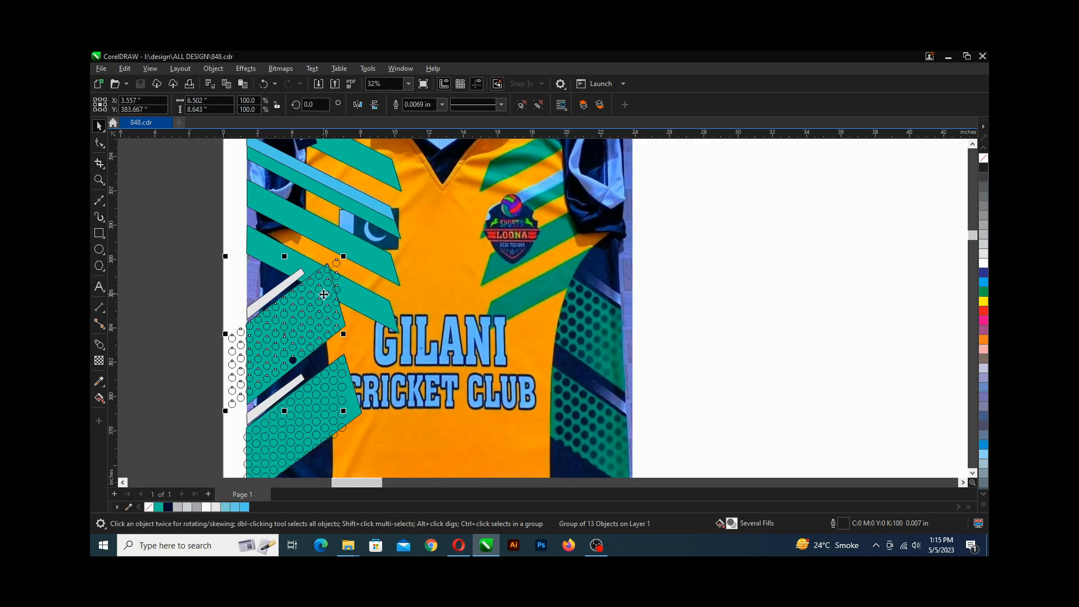
pyautogui.scroll(2, 324, 294)
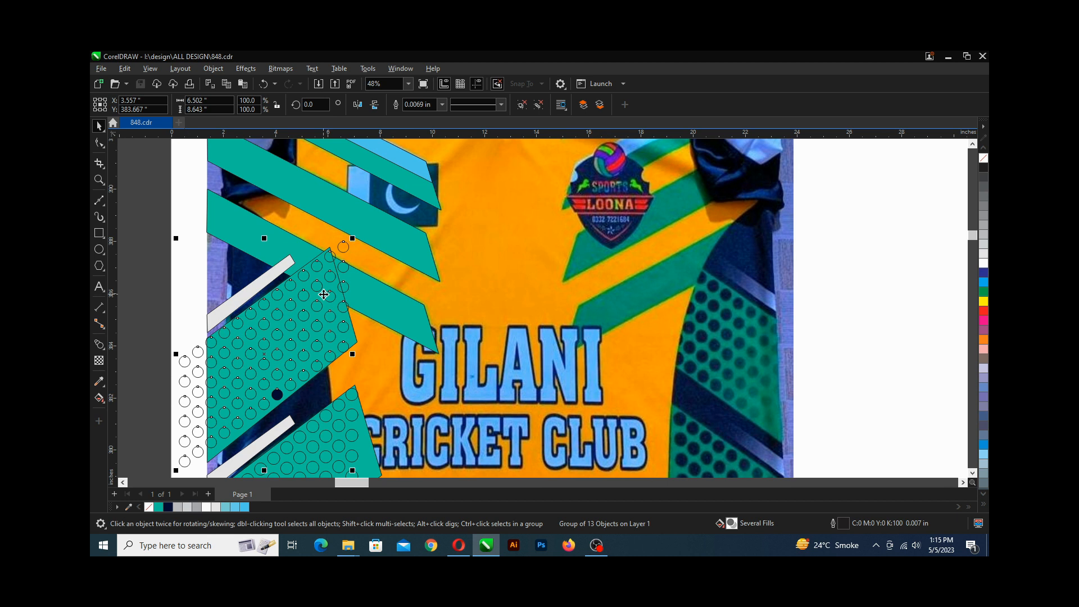
pyautogui.press('F11')
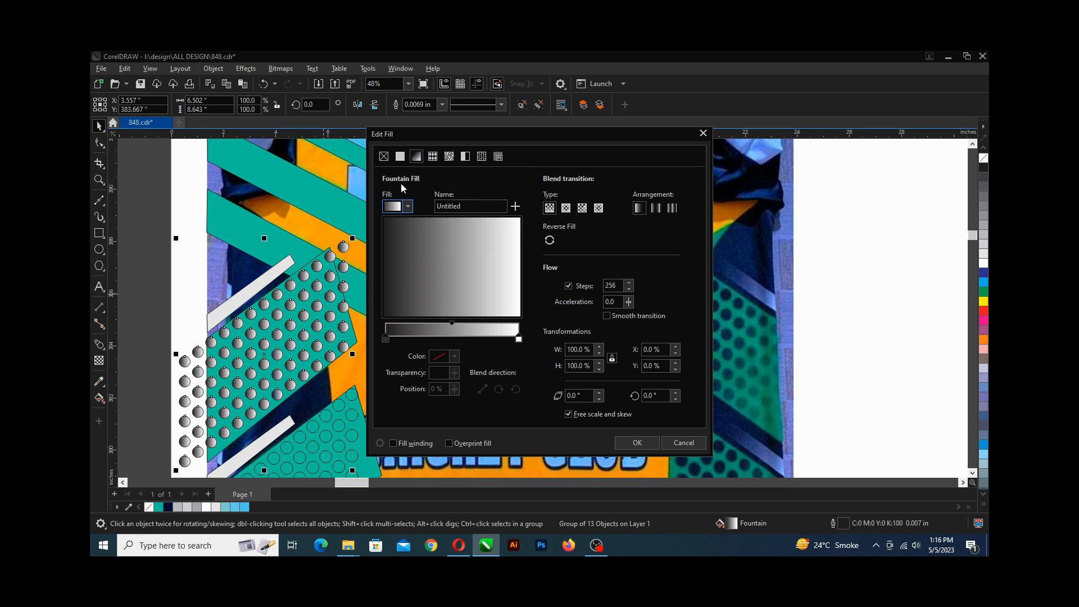
pyautogui.click(400, 156)
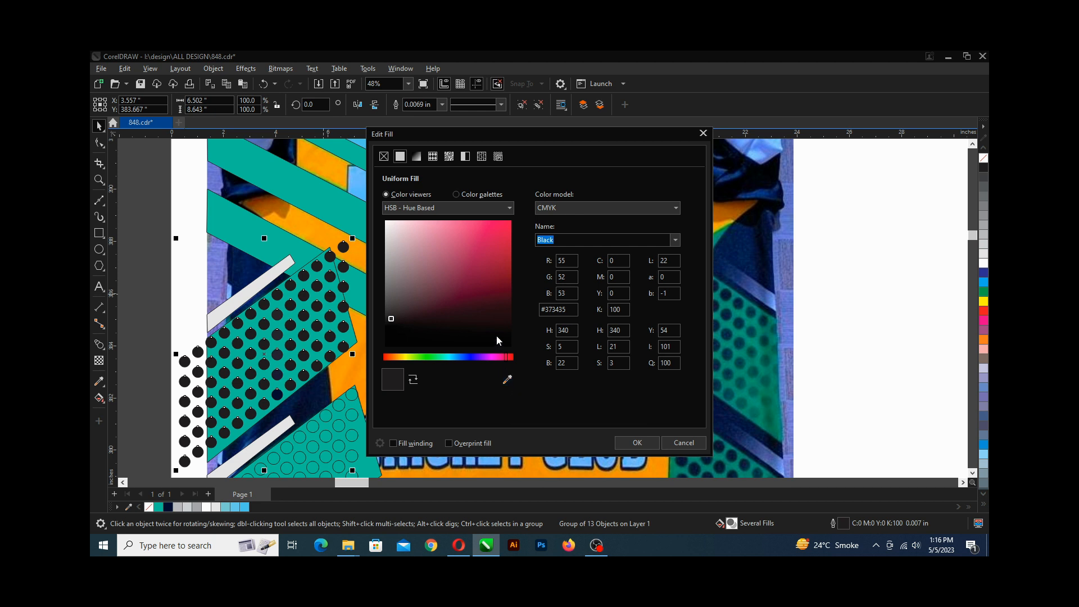
pyautogui.click(683, 443)
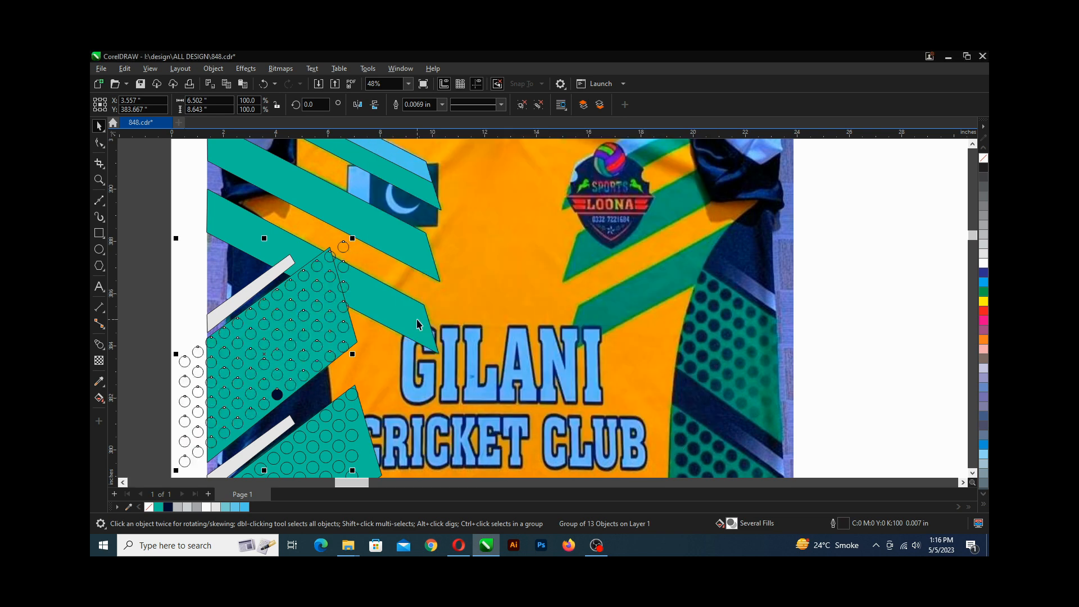
# Edit the fill of the selected dotted panel group as a uniform fill, sampling its colour with the dialog's eyedropper.
pyautogui.scroll(-3, 395, 329)
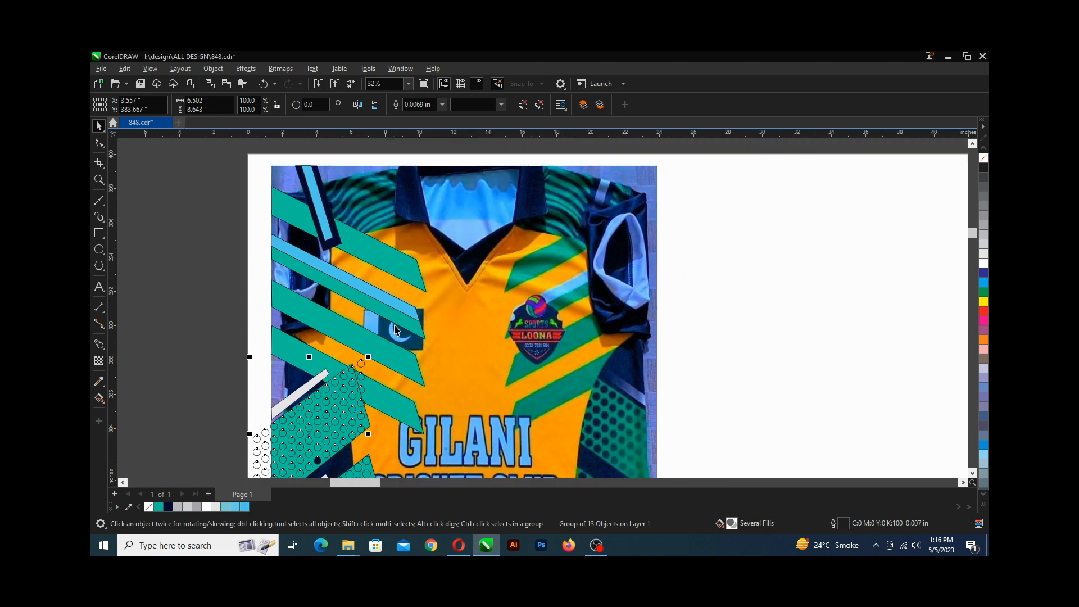
pyautogui.scroll(-1, 338, 242)
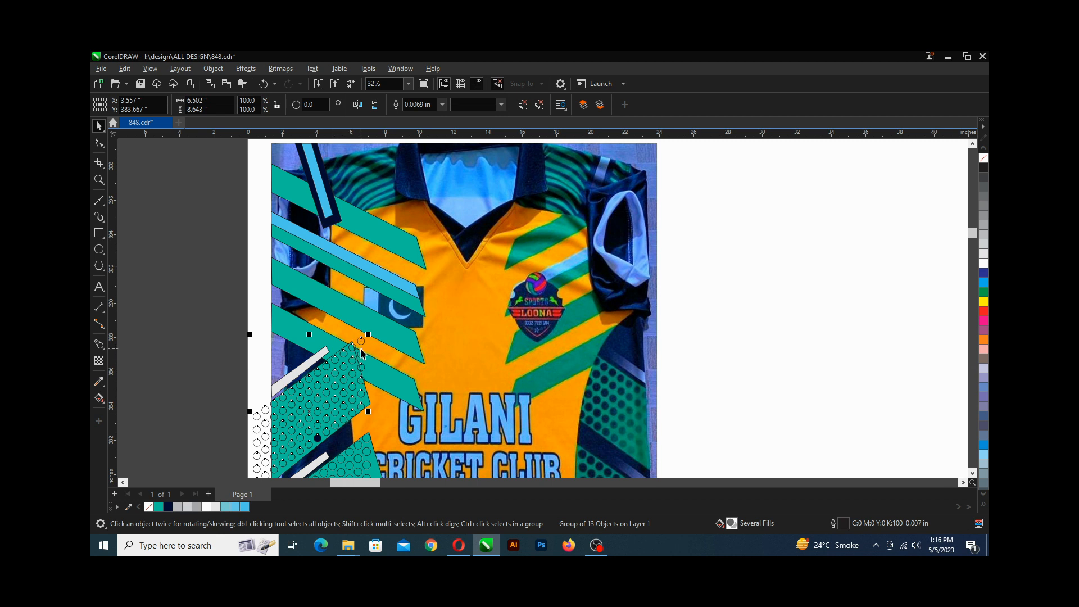
pyautogui.press('F11')
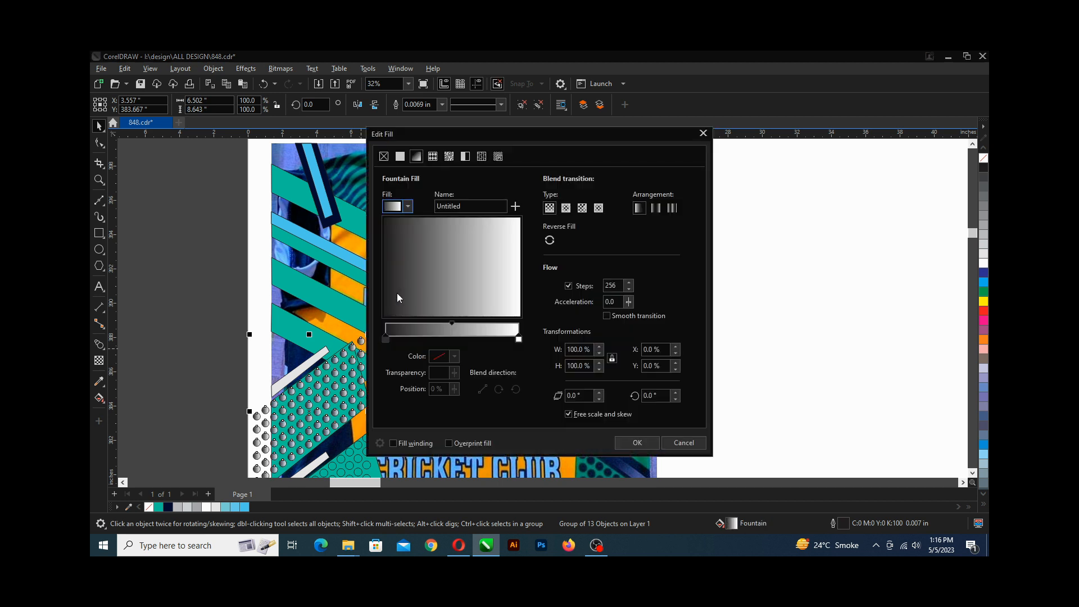
pyautogui.click(400, 156)
pyautogui.moveTo(419, 141); pyautogui.dragTo(578, 127)
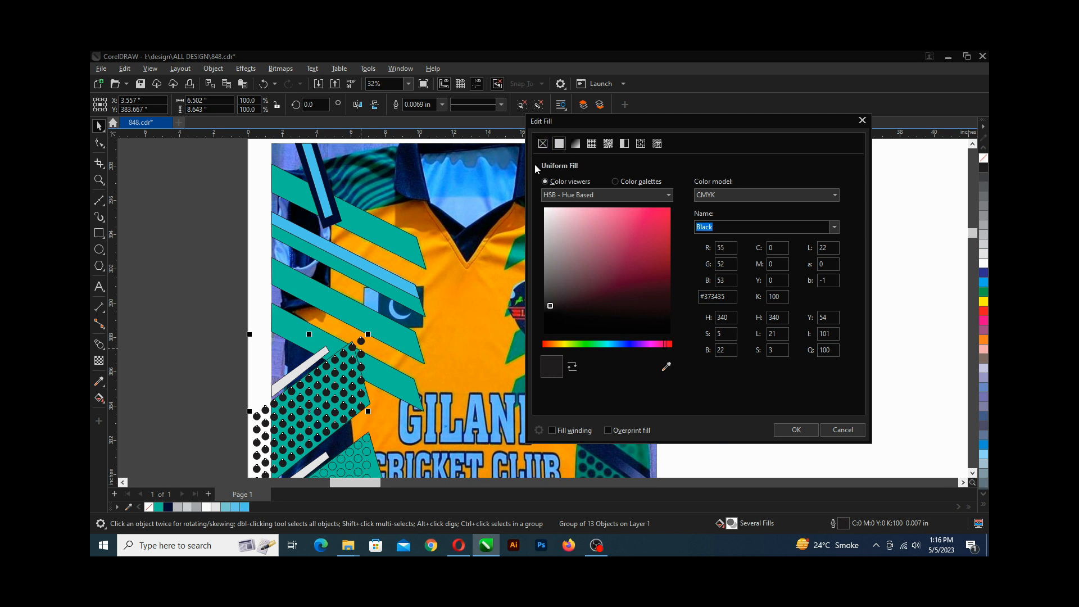
pyautogui.click(575, 144)
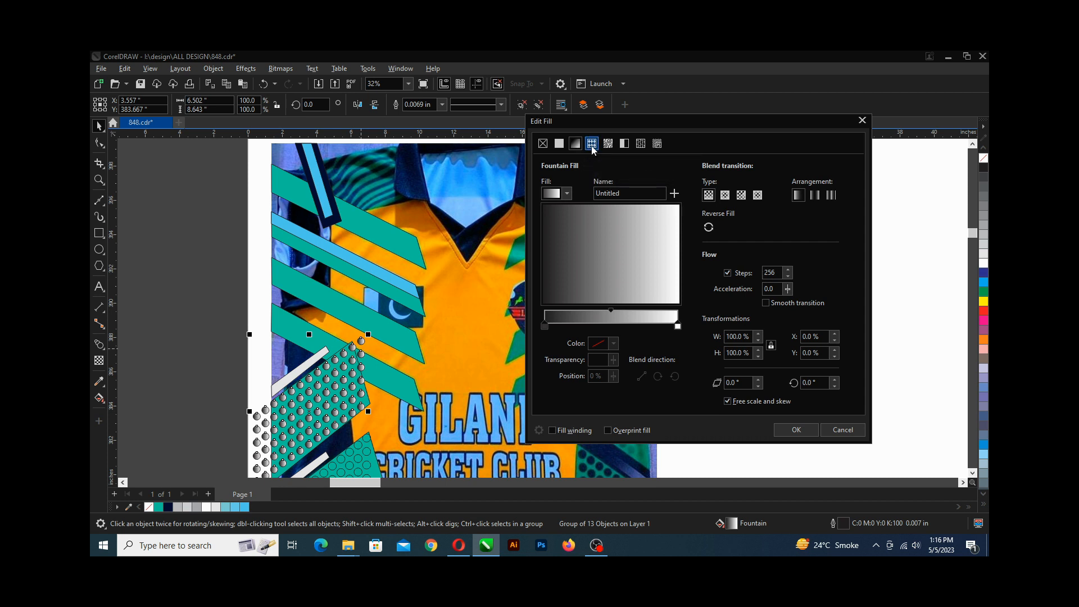
pyautogui.click(608, 145)
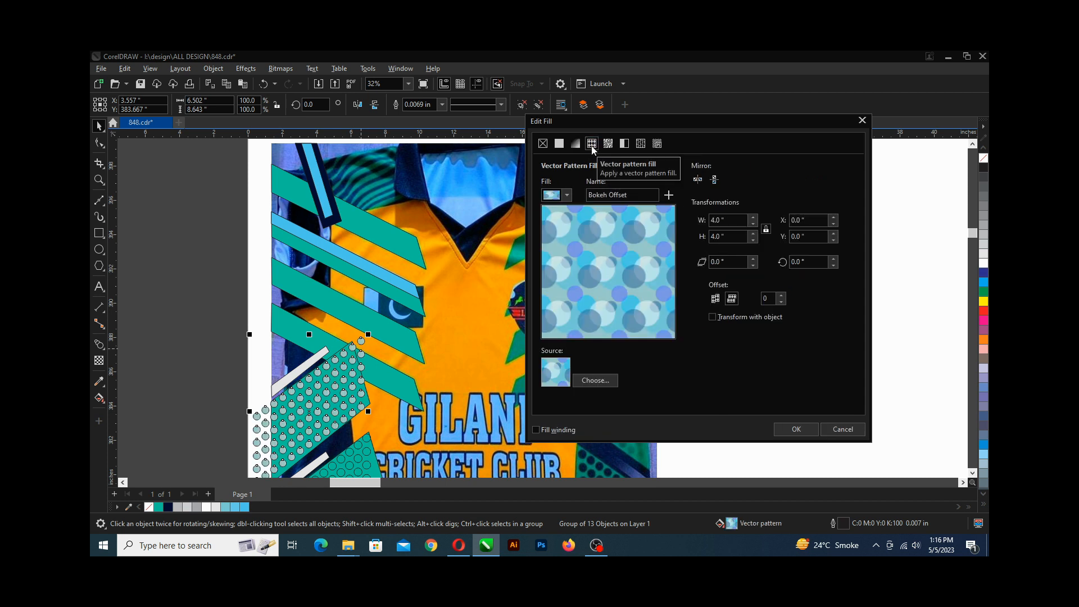
pyautogui.click(608, 144)
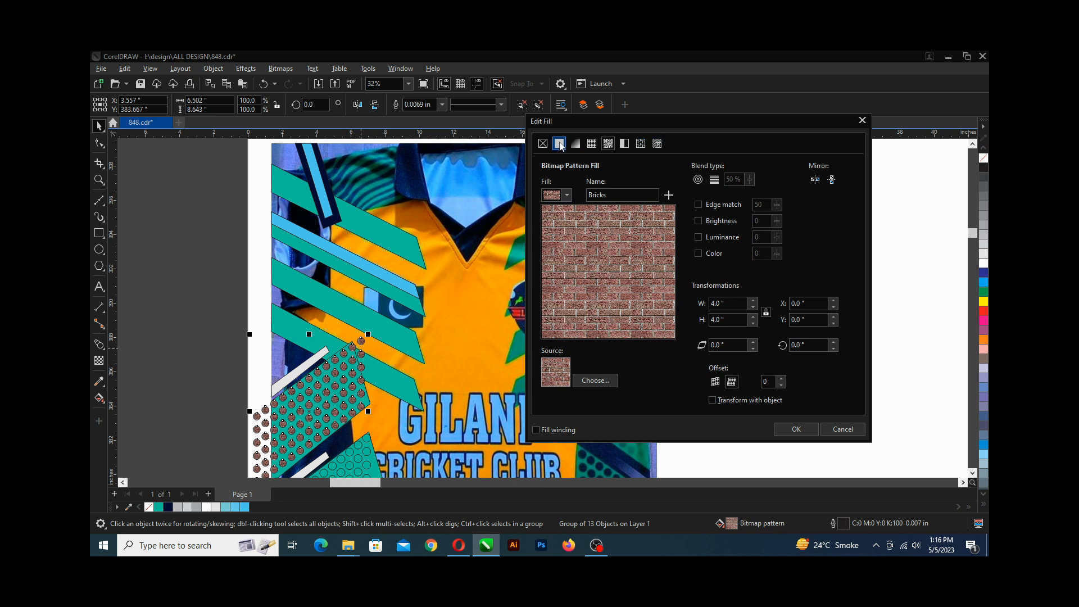
pyautogui.click(559, 144)
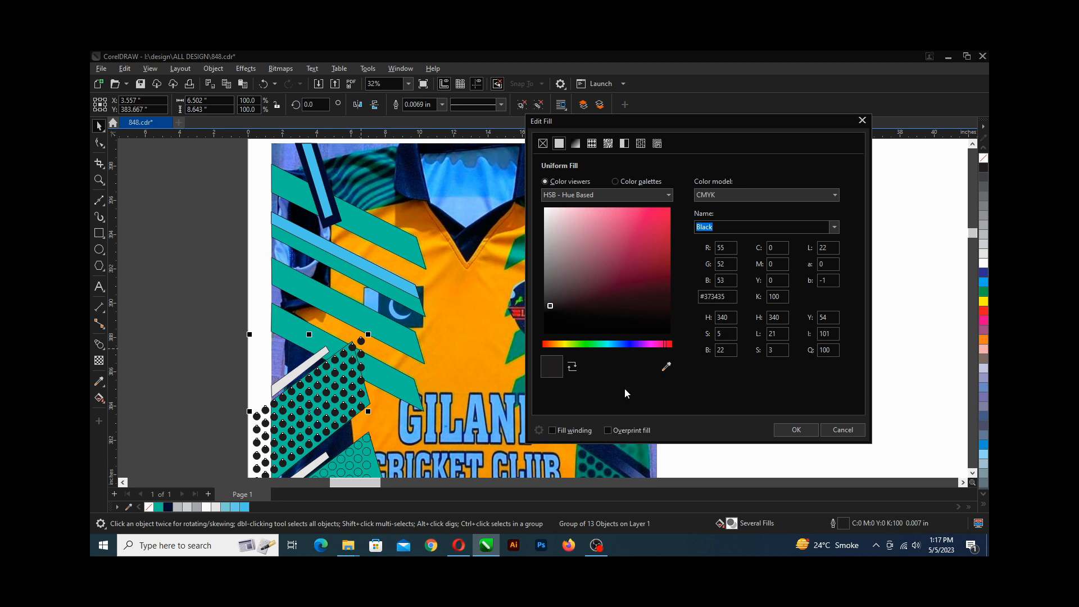
pyautogui.click(666, 366)
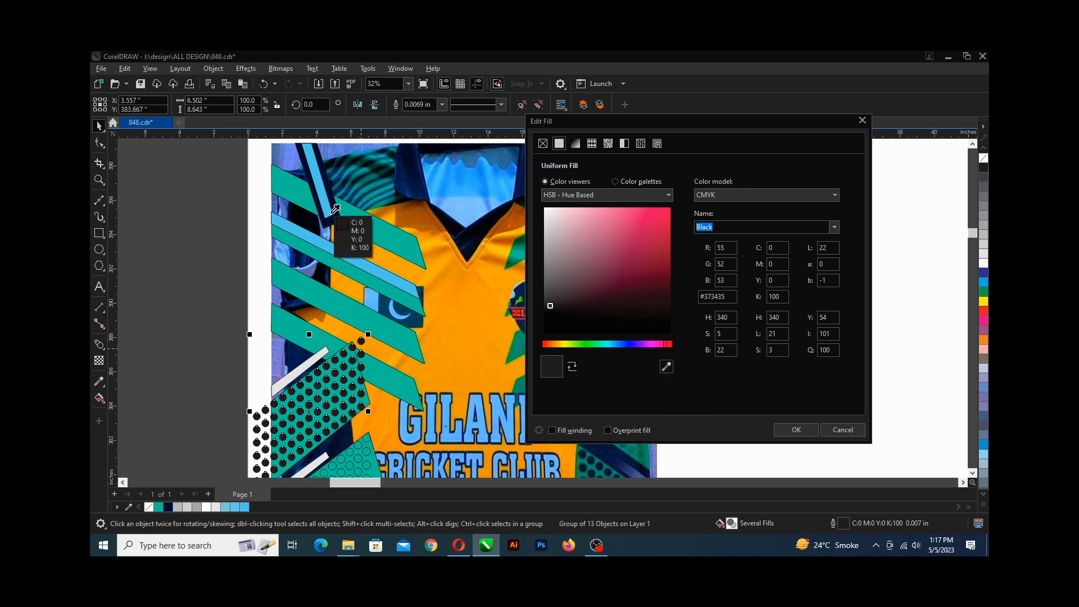
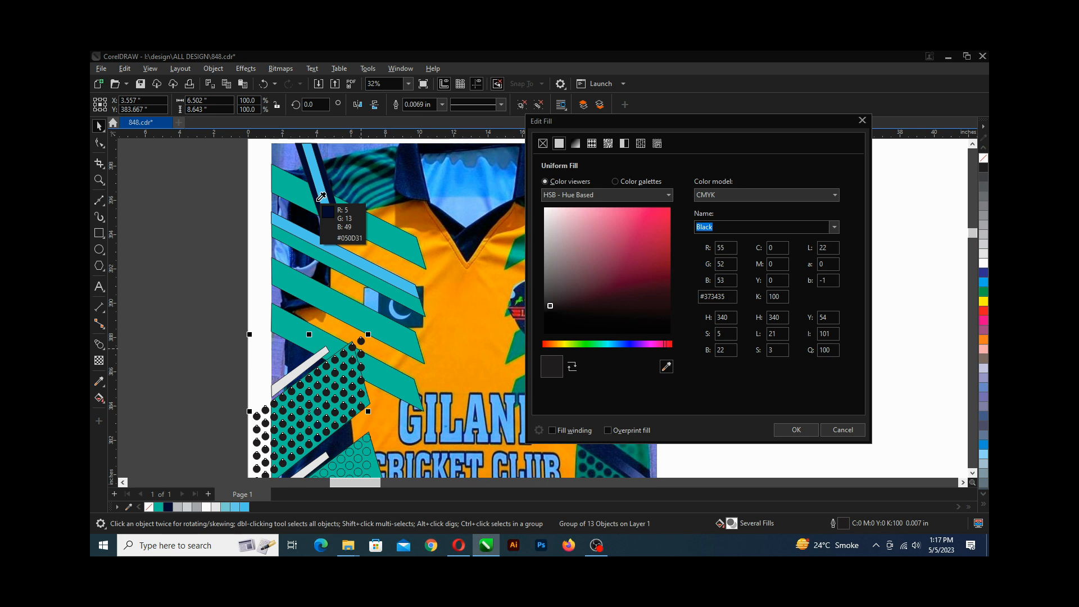
# Sample the dark navy #050D31 from the photo to fill the dotted panel's dots, then save.
pyautogui.click(320, 198)
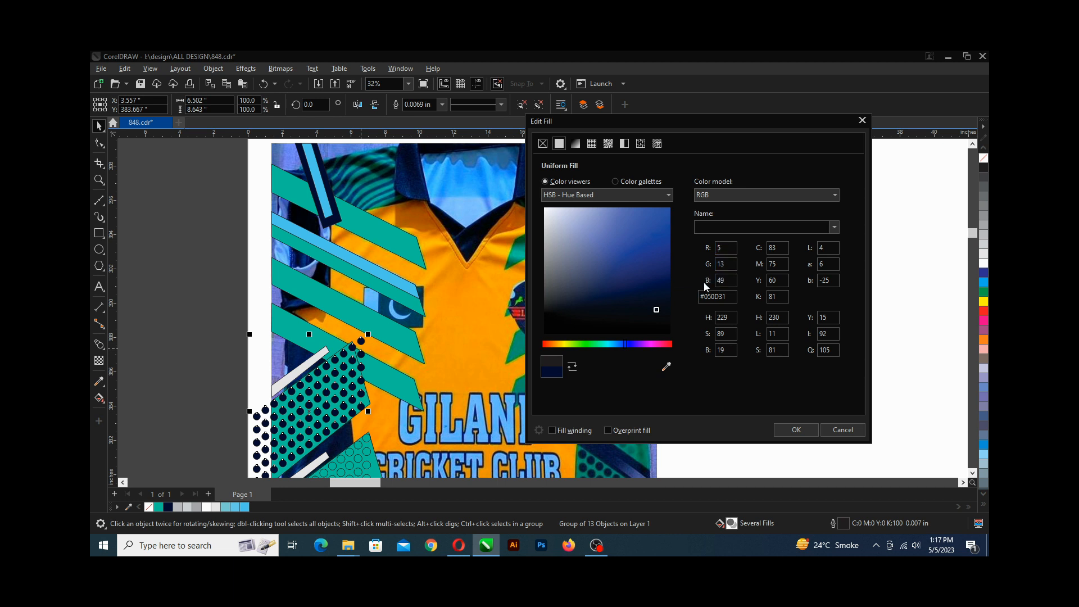
pyautogui.click(802, 434)
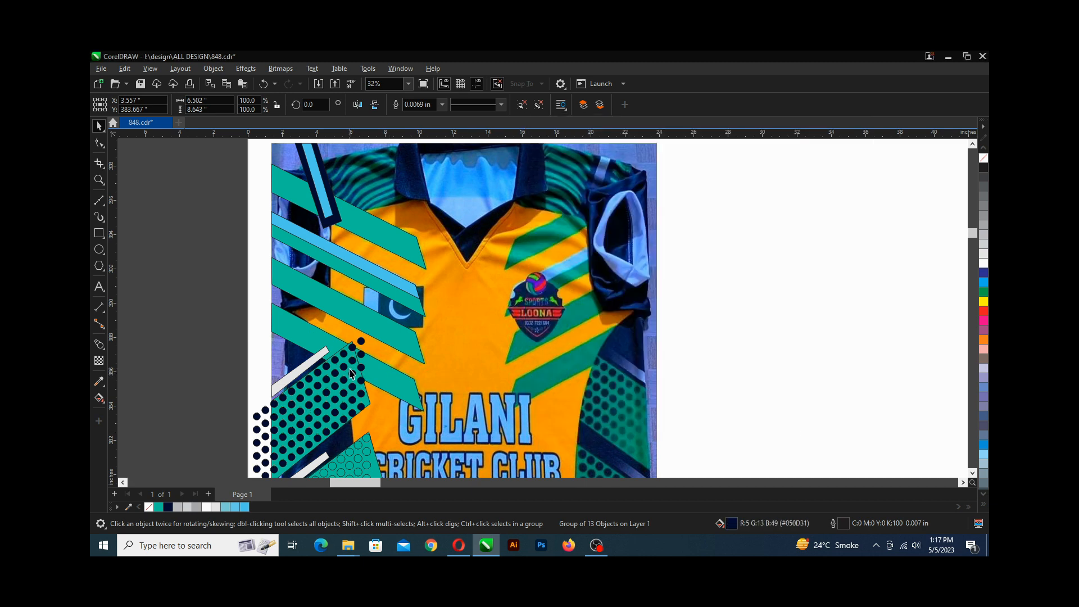
pyautogui.scroll(2, 347, 364)
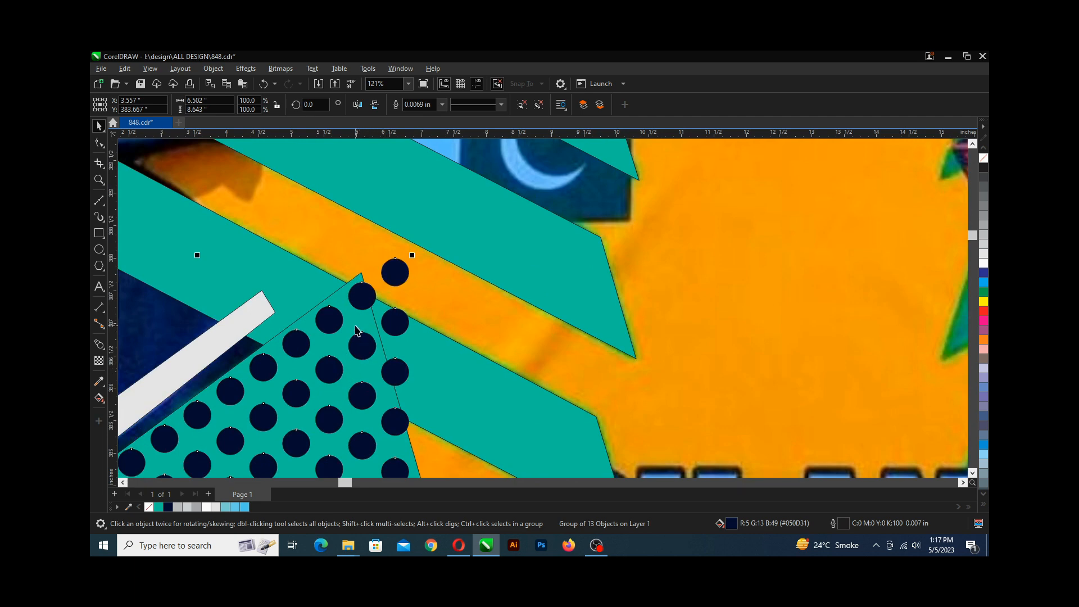
pyautogui.scroll(-1, 357, 331)
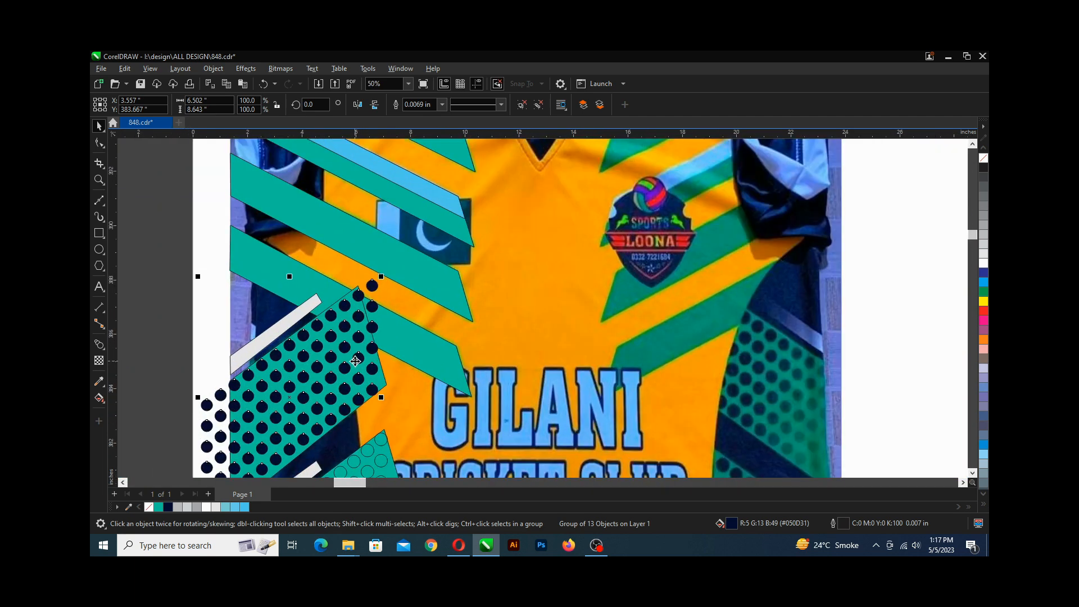
pyautogui.hotkey('ctrl', 's')
# PowerClip the navy dot group inside the upper teal panel and save the drawing.
pyautogui.click(173, 284)
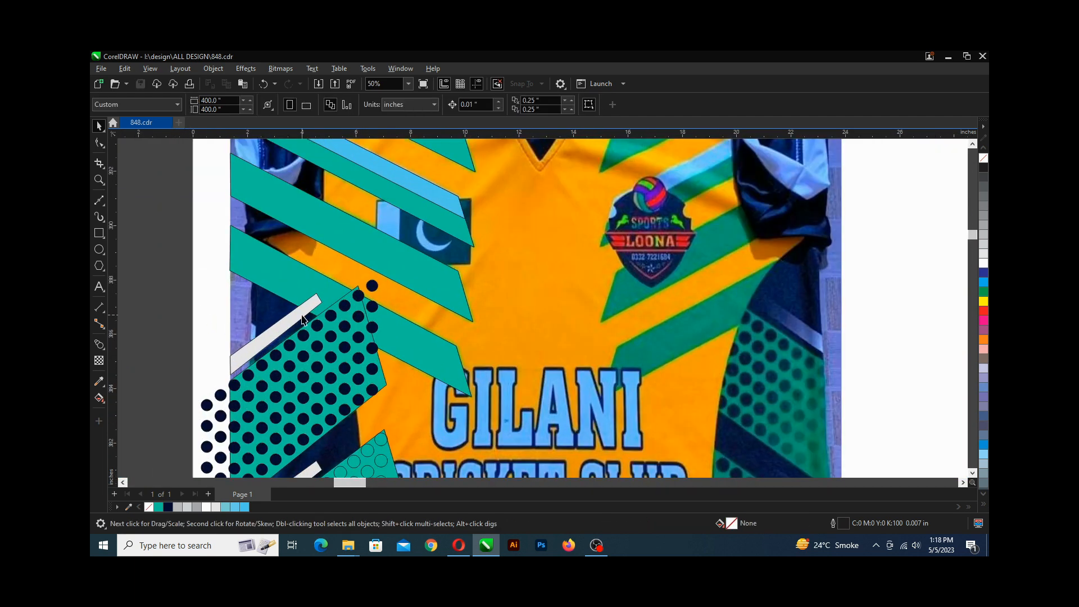
pyautogui.click(347, 329)
pyautogui.rightClick(347, 329)
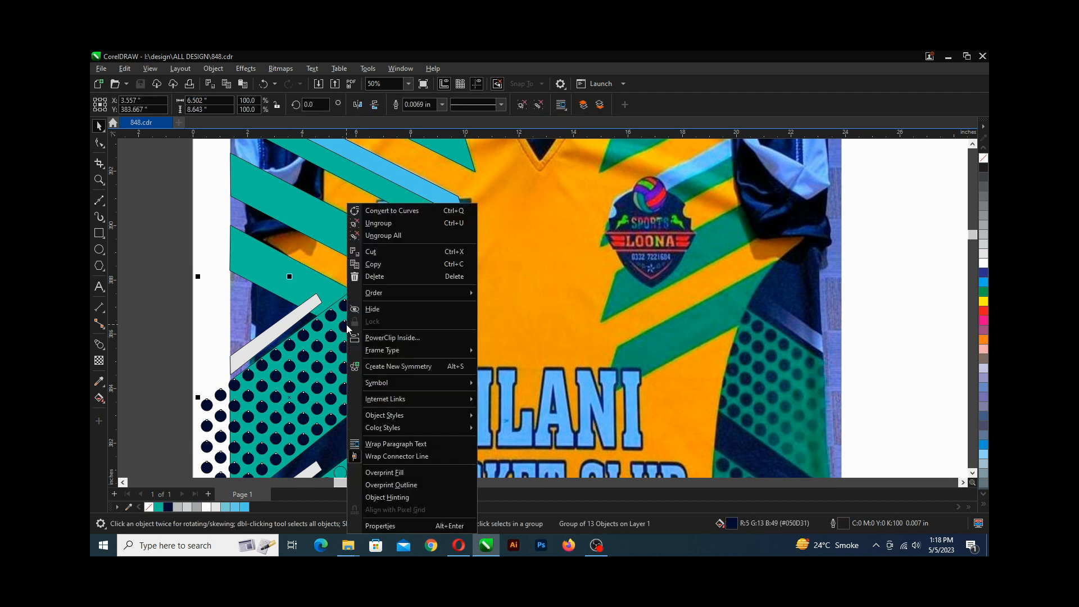
pyautogui.click(412, 338)
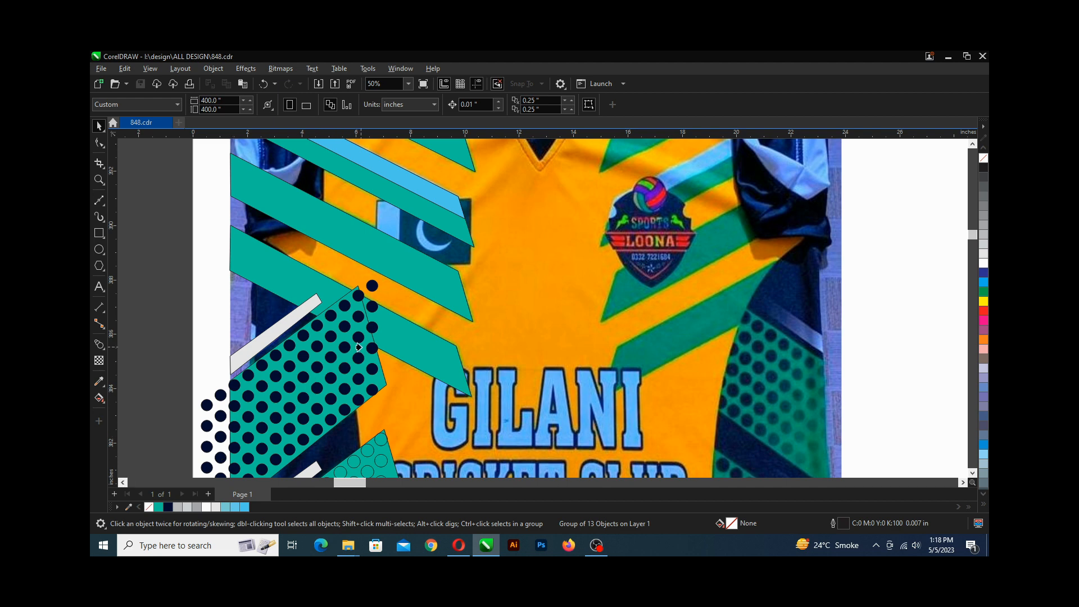
pyautogui.click(358, 347)
pyautogui.scroll(-2, 293, 336)
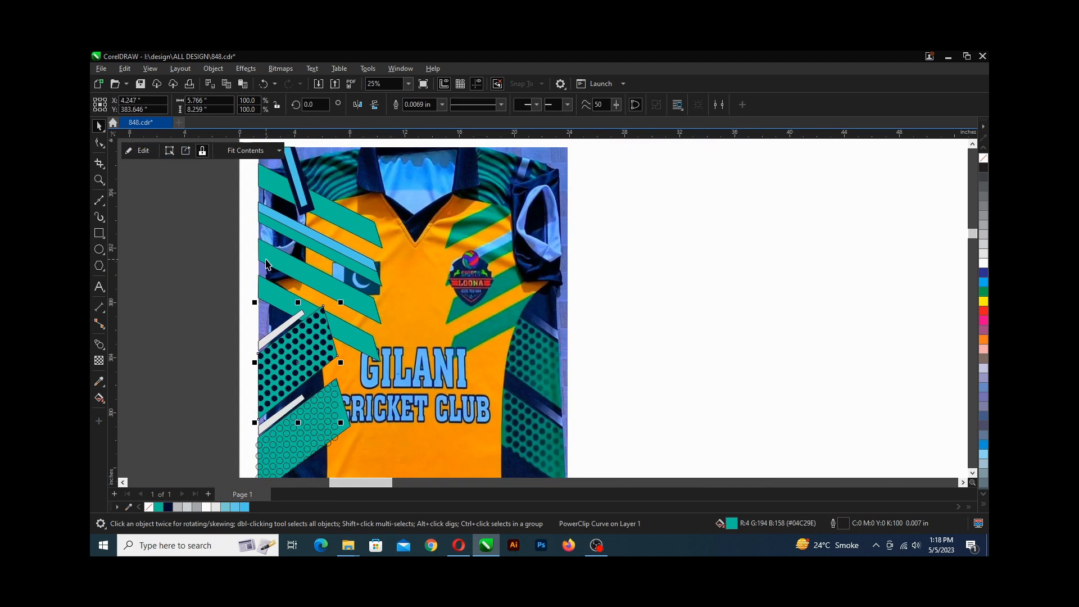
pyautogui.scroll(-1, 267, 264)
pyautogui.scroll(2, 291, 383)
pyautogui.hotkey('ctrl', 's')
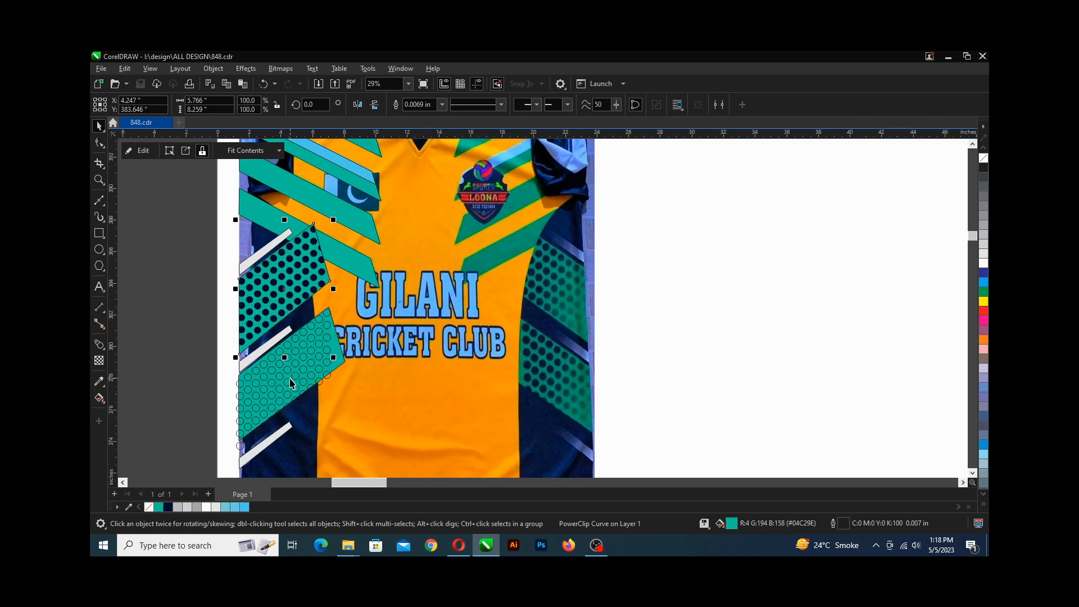
# Fill the lower panel's circle group with uniform navy #050D31 sampled from the photo.
pyautogui.scroll(-1, 291, 384)
pyautogui.scroll(1, 294, 343)
pyautogui.click(313, 330)
pyautogui.scroll(2, 305, 290)
pyautogui.press('space')
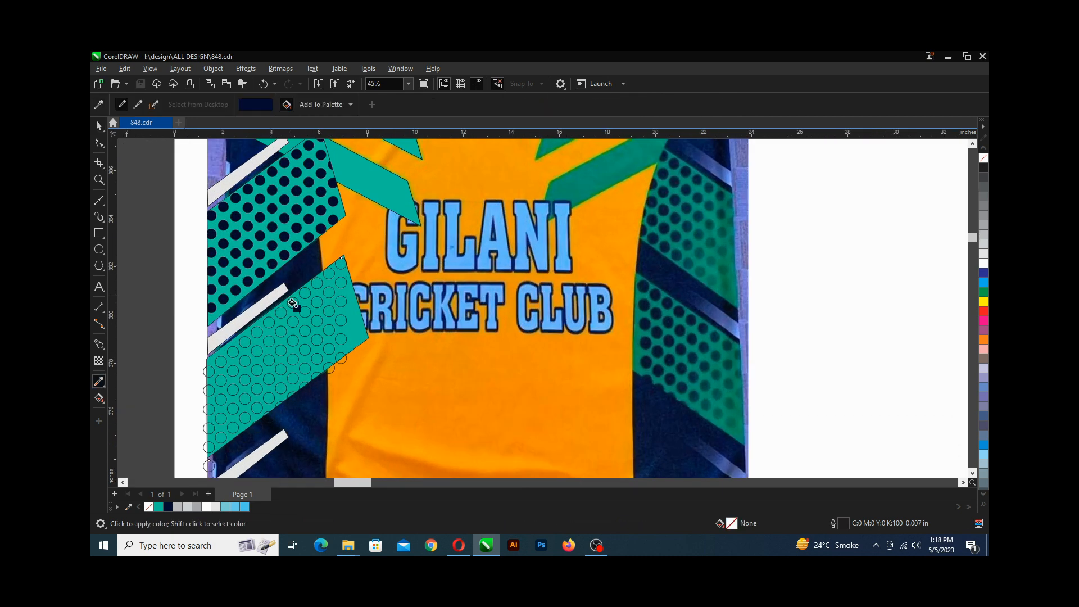
pyautogui.click(293, 304)
pyautogui.press('space')
pyautogui.press('F11')
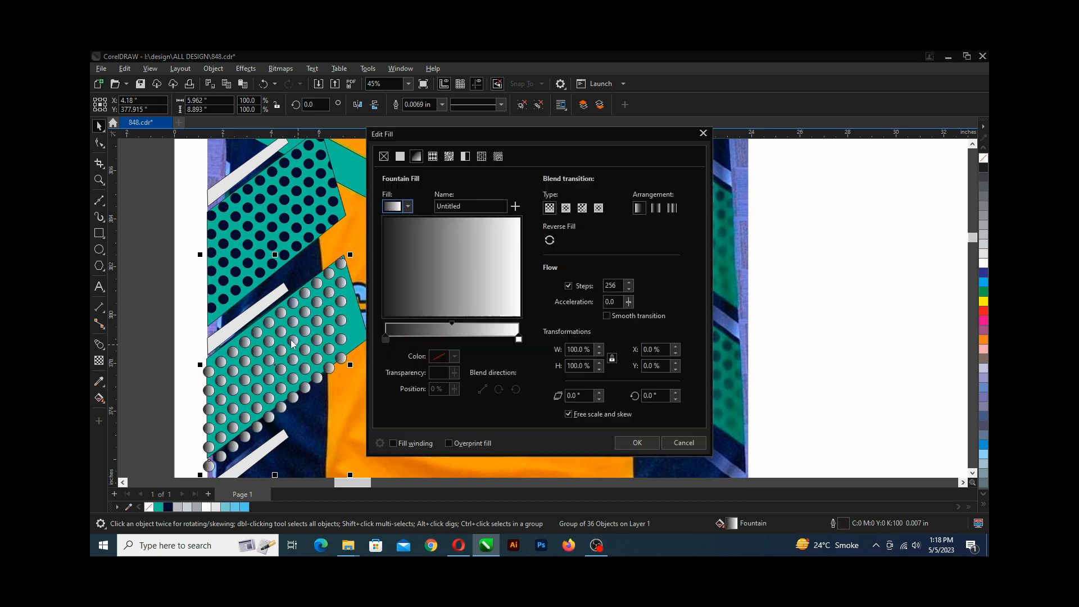
pyautogui.click(384, 157)
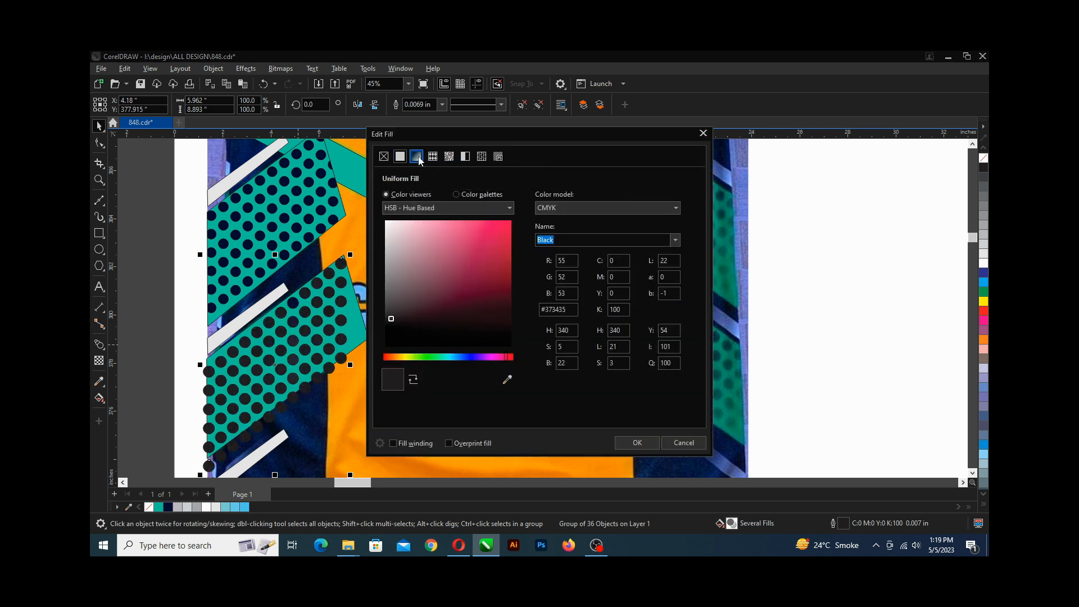
pyautogui.click(506, 379)
pyautogui.click(310, 220)
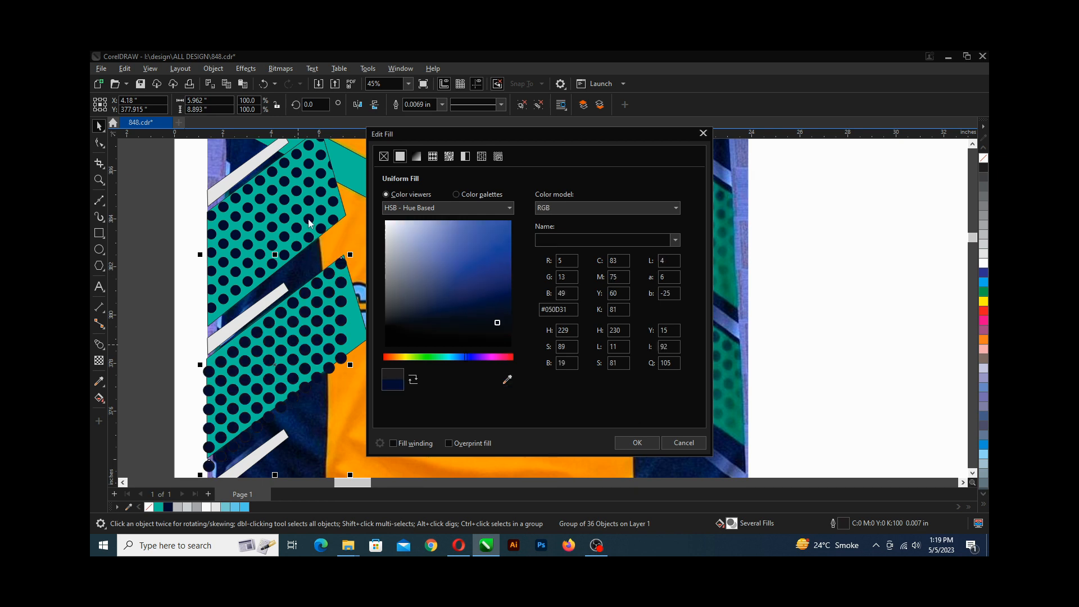
pyautogui.click(637, 443)
# PowerClip the lower circle group inside the lower teal panel and save the drawing.
pyautogui.rightClick(306, 336)
pyautogui.click(306, 337)
pyautogui.click(320, 280)
pyautogui.scroll(-4, 320, 280)
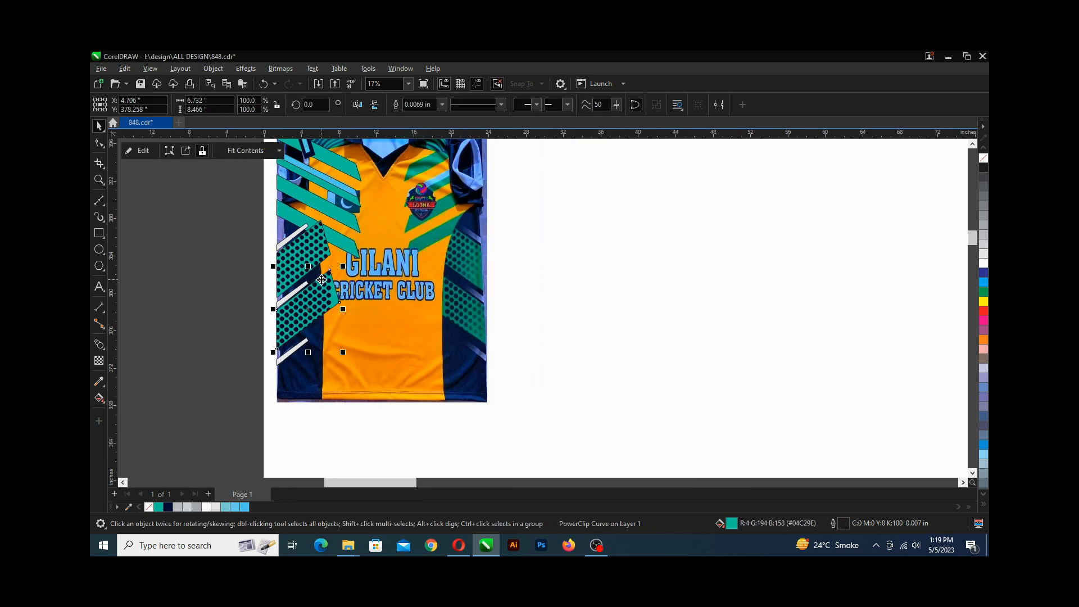
pyautogui.hotkey('ctrl', 's')
# Remove the fill from the curve next to the upper dotted panel.
pyautogui.scroll(1, 322, 280)
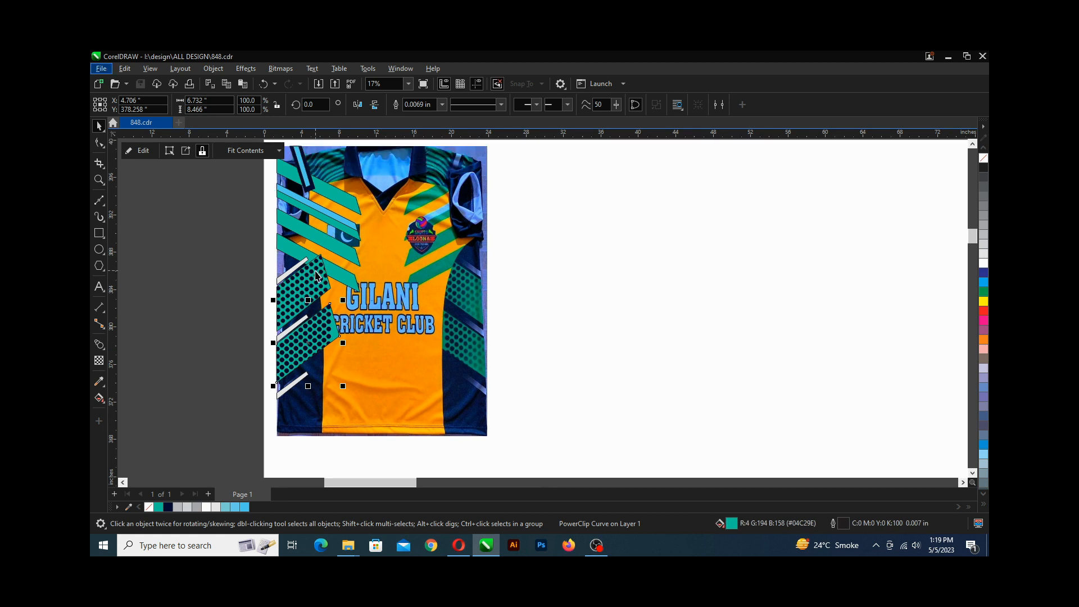
pyautogui.scroll(2, 316, 276)
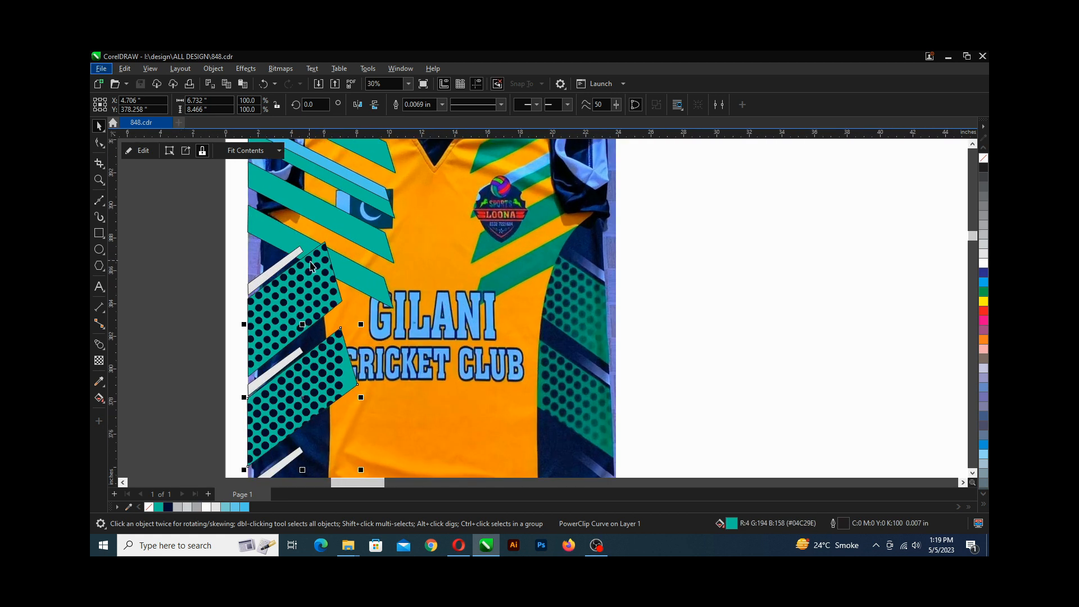
pyautogui.click(292, 242)
pyautogui.scroll(-2, 291, 241)
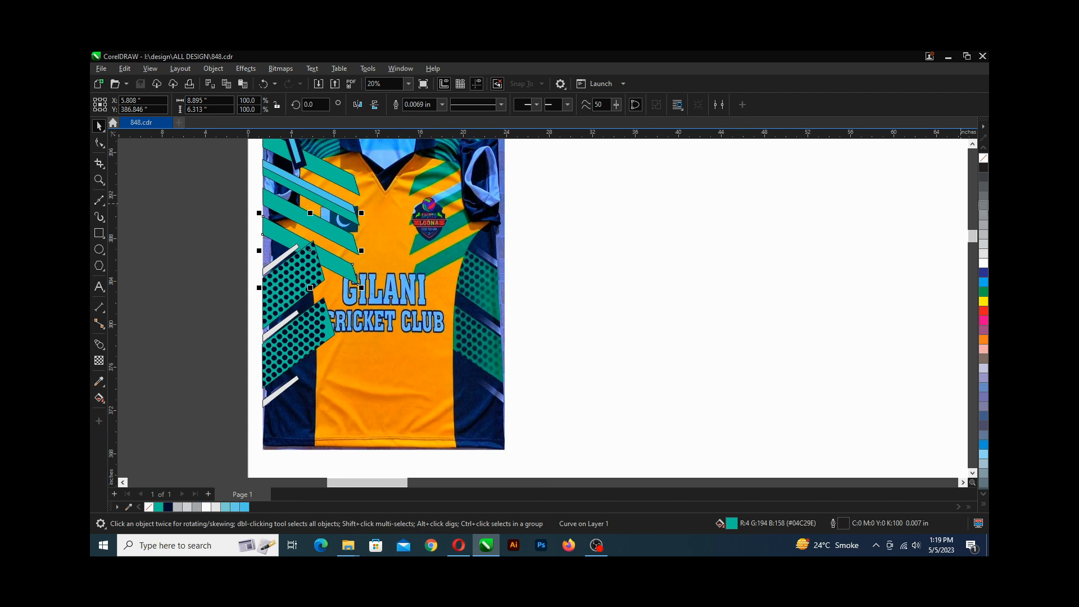
pyautogui.click(983, 158)
# Remove the outline from the three light grey diagonal stripes along the side.
pyautogui.scroll(3, 259, 224)
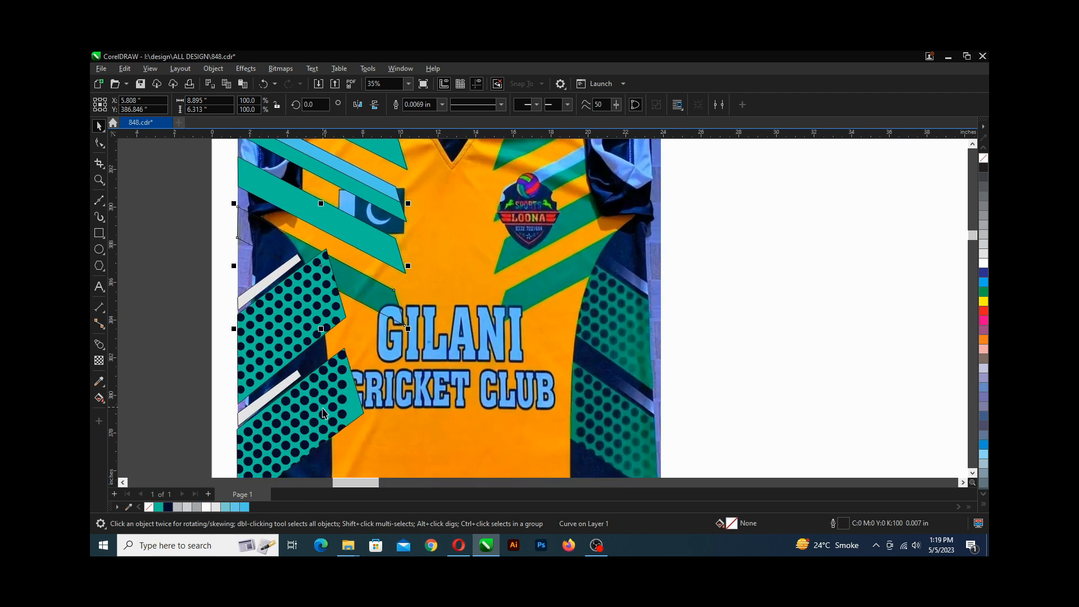
pyautogui.scroll(-2, 308, 326)
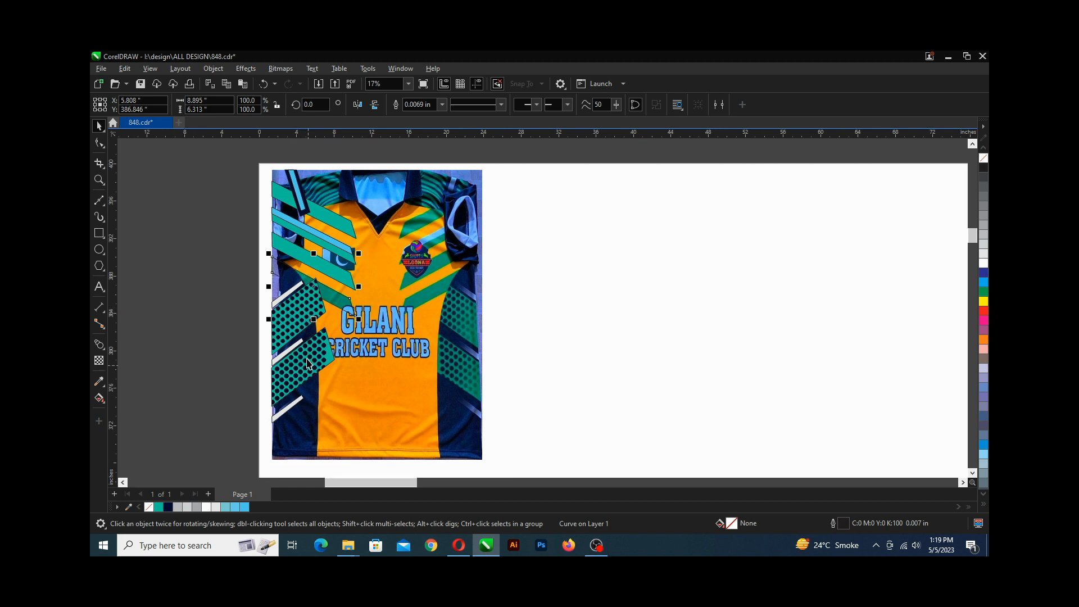
pyautogui.scroll(1, 302, 324)
pyautogui.scroll(1, 301, 321)
pyautogui.scroll(-1, 297, 306)
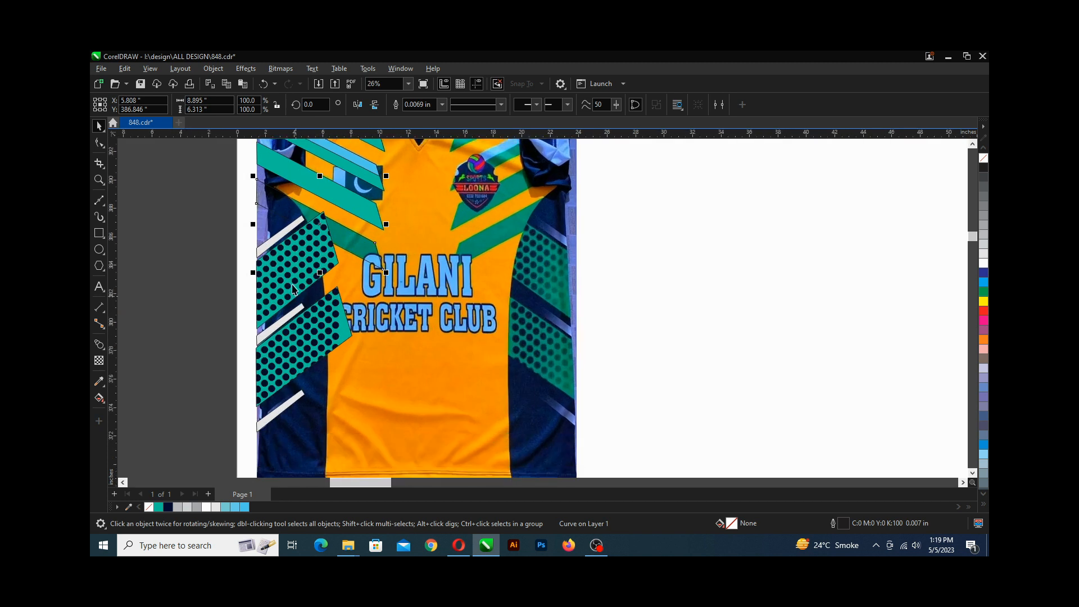
pyautogui.click(208, 239)
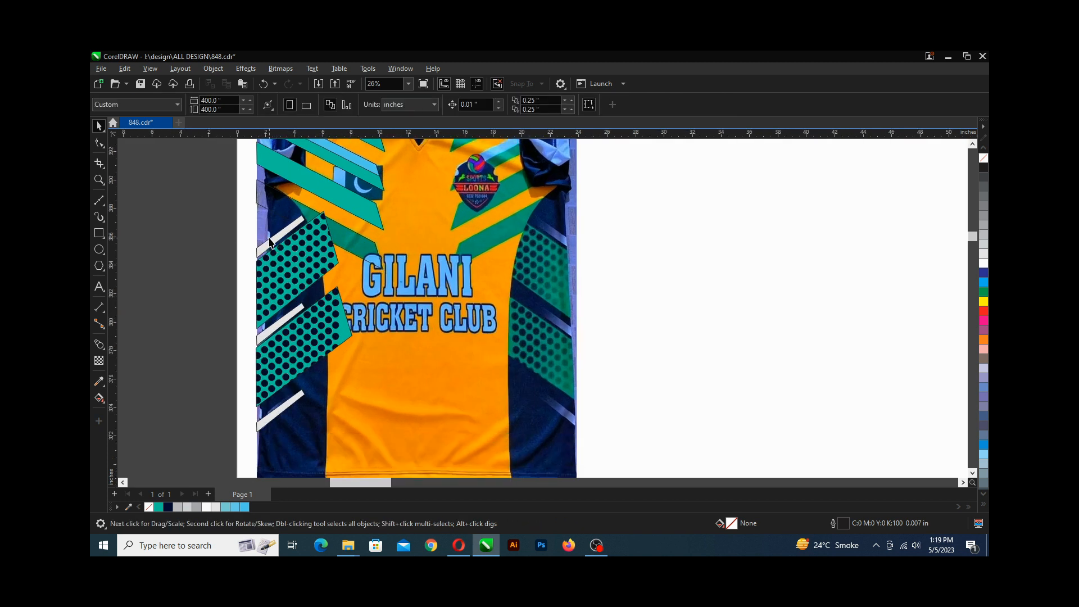
pyautogui.click(270, 243)
pyautogui.scroll(7, 269, 243)
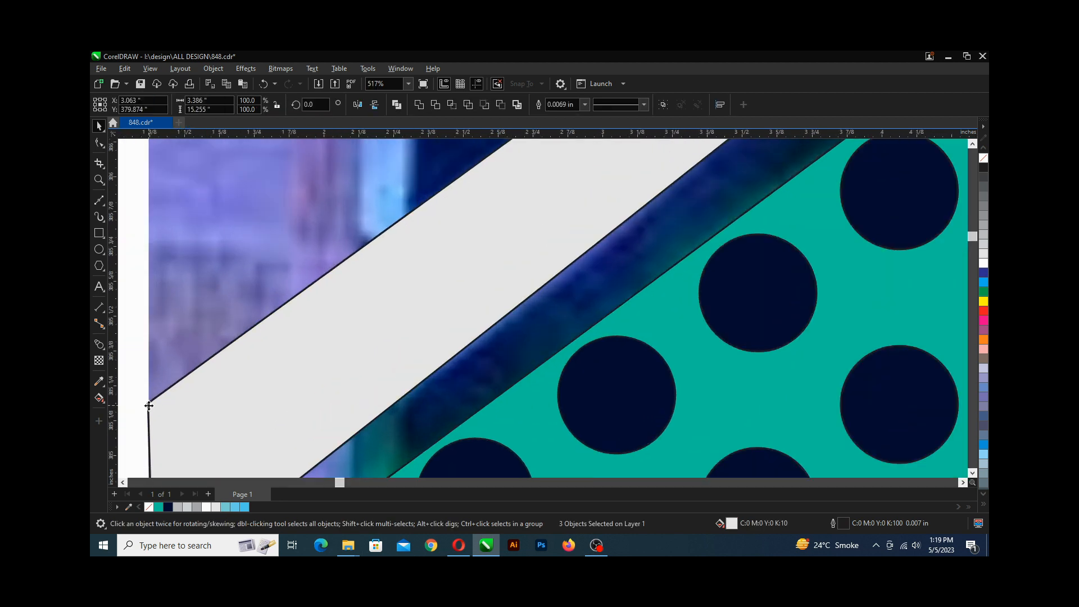
pyautogui.rightClick(984, 159)
pyautogui.scroll(-3, 304, 278)
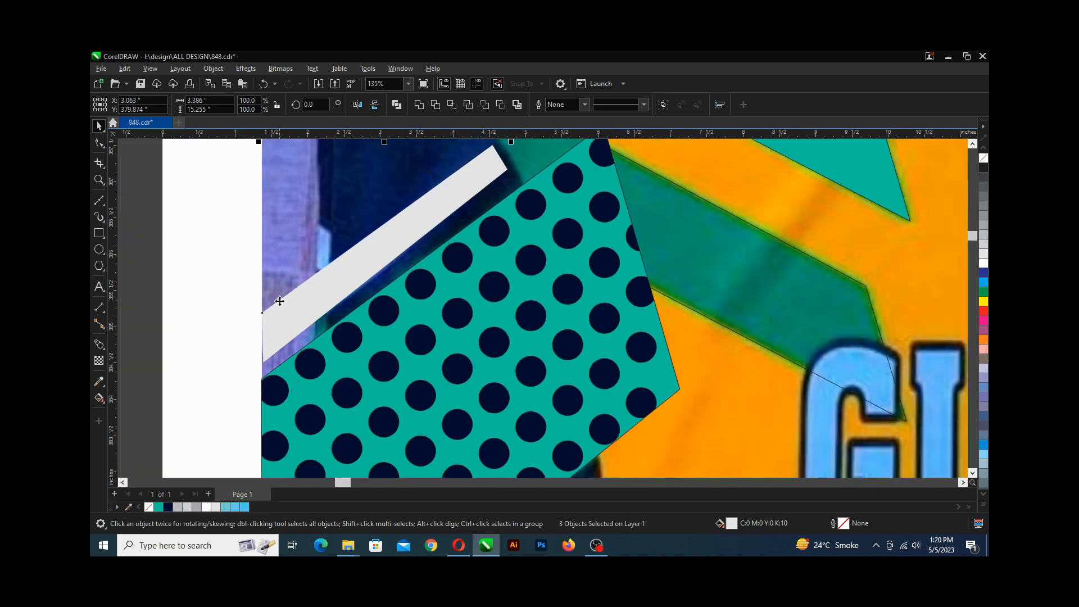
pyautogui.scroll(-3, 279, 301)
pyautogui.scroll(-2, 280, 301)
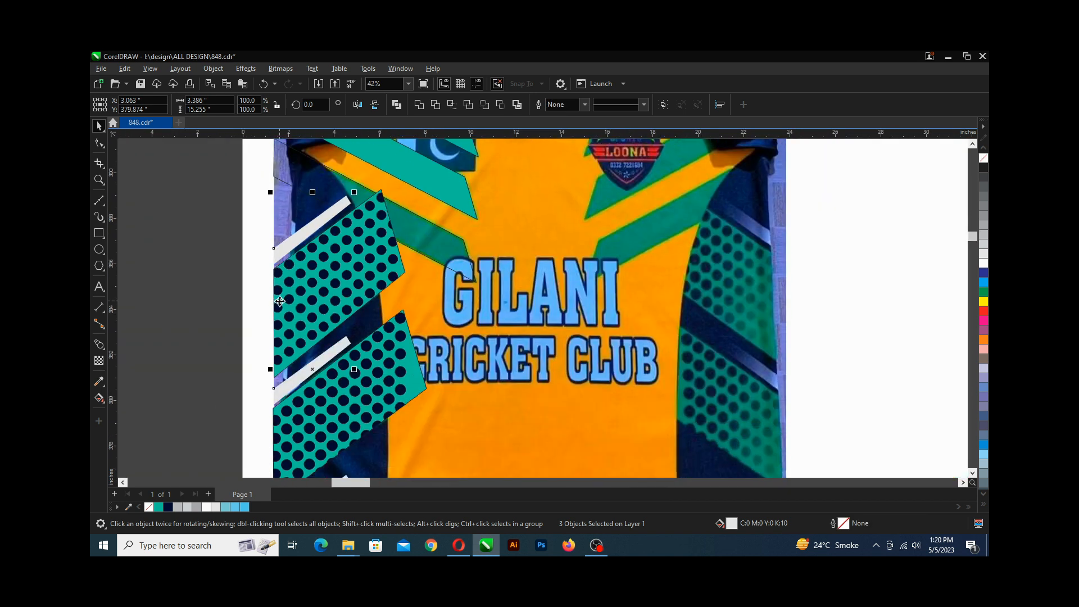
pyautogui.scroll(-2, 302, 405)
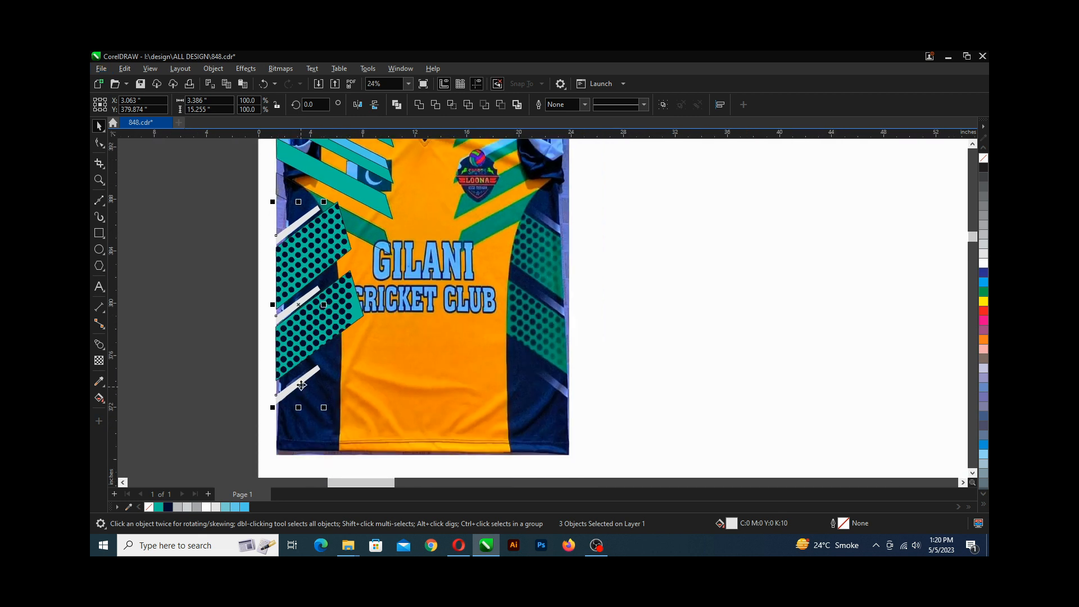
pyautogui.click(99, 361)
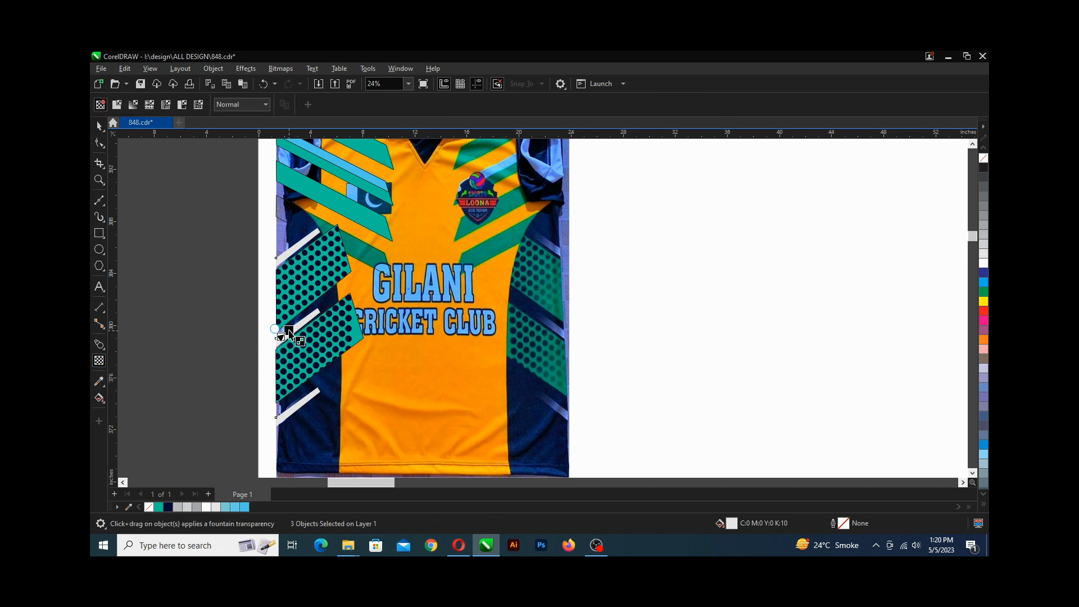
pyautogui.moveTo(288, 333); pyautogui.dragTo(313, 315)
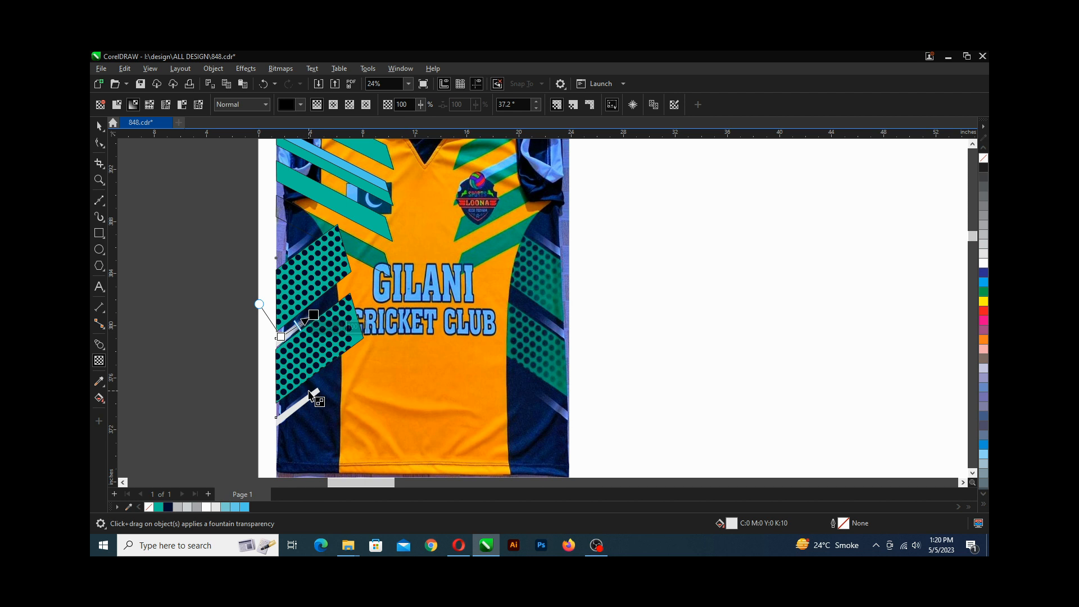
pyautogui.hotkey('ctrl', 'z')
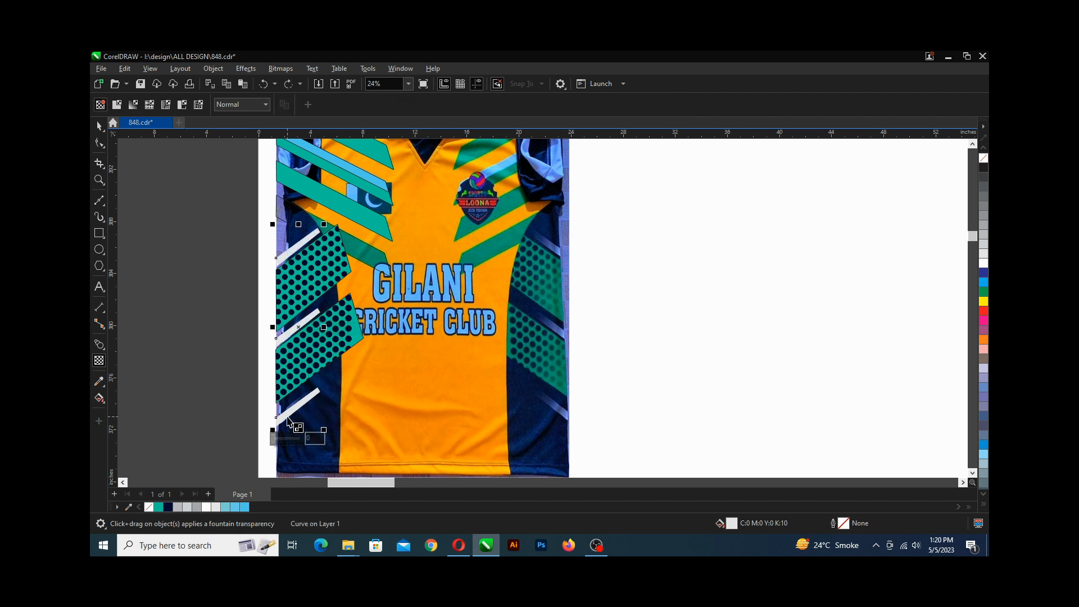
# Apply a fountain transparency to the lowest grey stripe and adjust its start and end handles.
pyautogui.moveTo(283, 420); pyautogui.dragTo(311, 420)
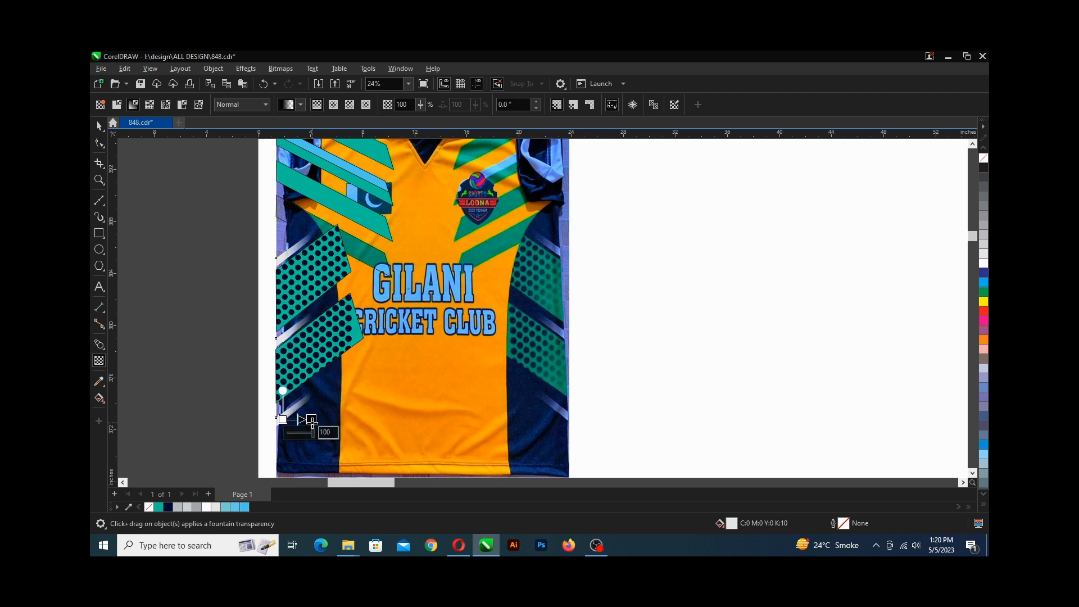
pyautogui.scroll(-1, 310, 419)
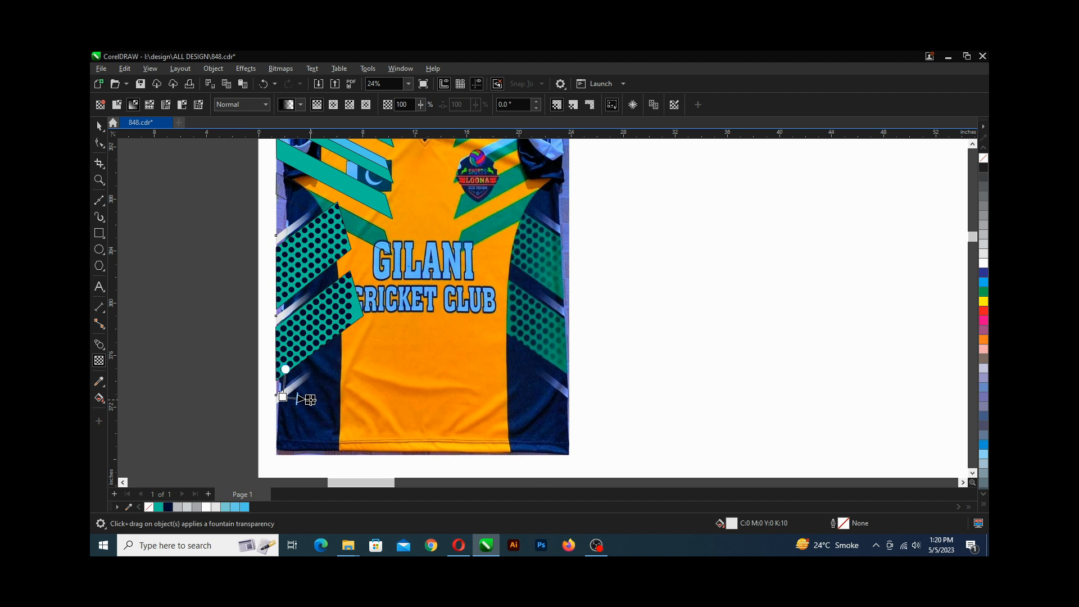
pyautogui.moveTo(310, 399); pyautogui.dragTo(310, 396)
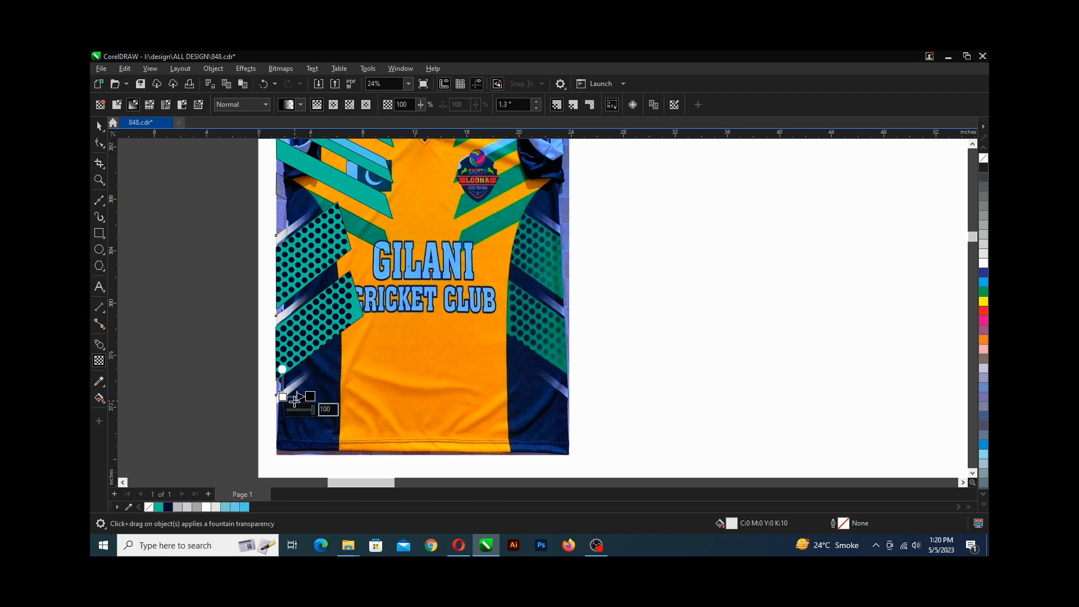
pyautogui.moveTo(284, 398); pyautogui.dragTo(277, 399)
pyautogui.scroll(4, 278, 399)
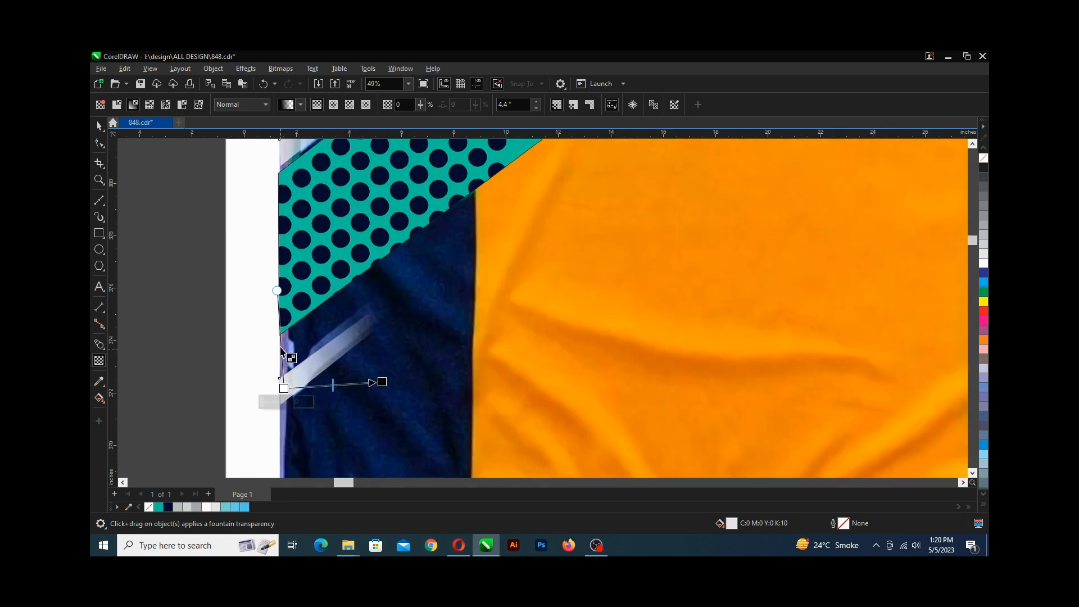
pyautogui.moveTo(276, 273); pyautogui.dragTo(282, 272)
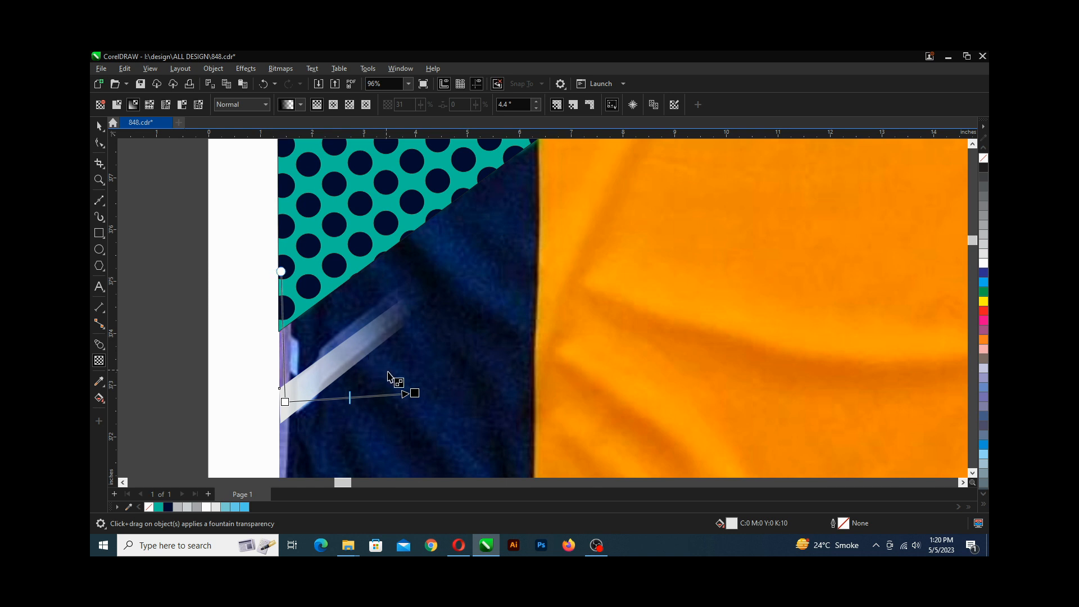
pyautogui.moveTo(285, 401); pyautogui.dragTo(278, 401)
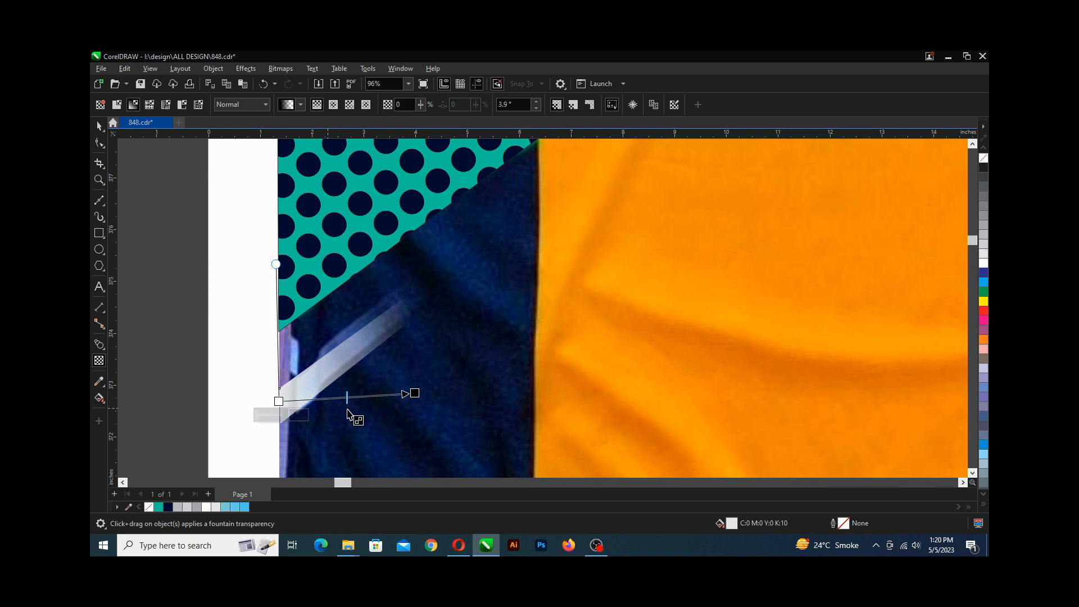
pyautogui.moveTo(414, 393); pyautogui.dragTo(399, 397)
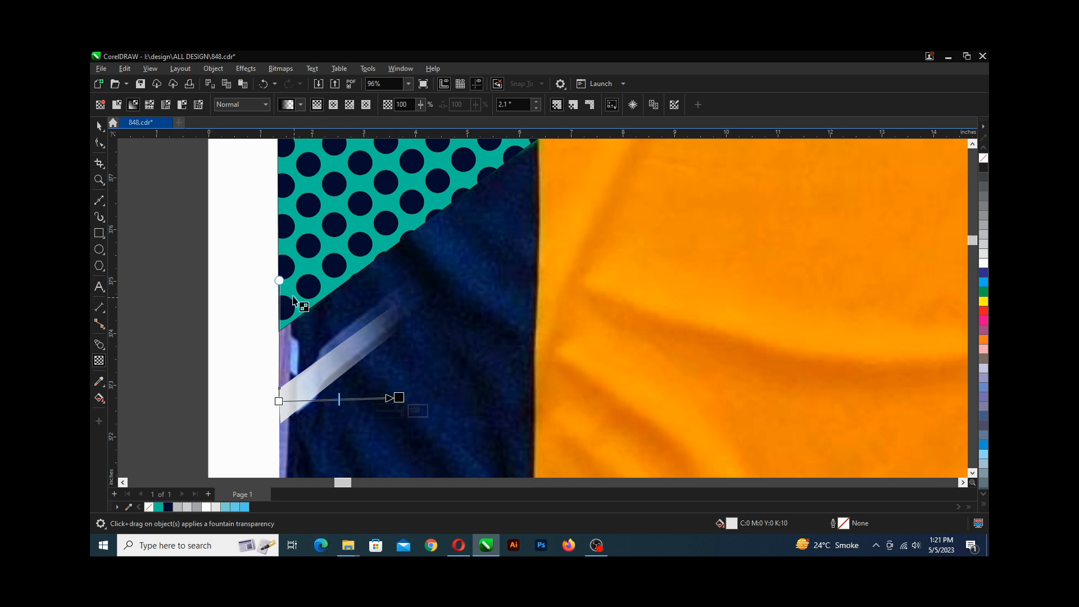
# Fine-tune the start and end transparency handles on the lowest grey stripe and save the drawing.
pyautogui.moveTo(279, 281); pyautogui.dragTo(278, 281)
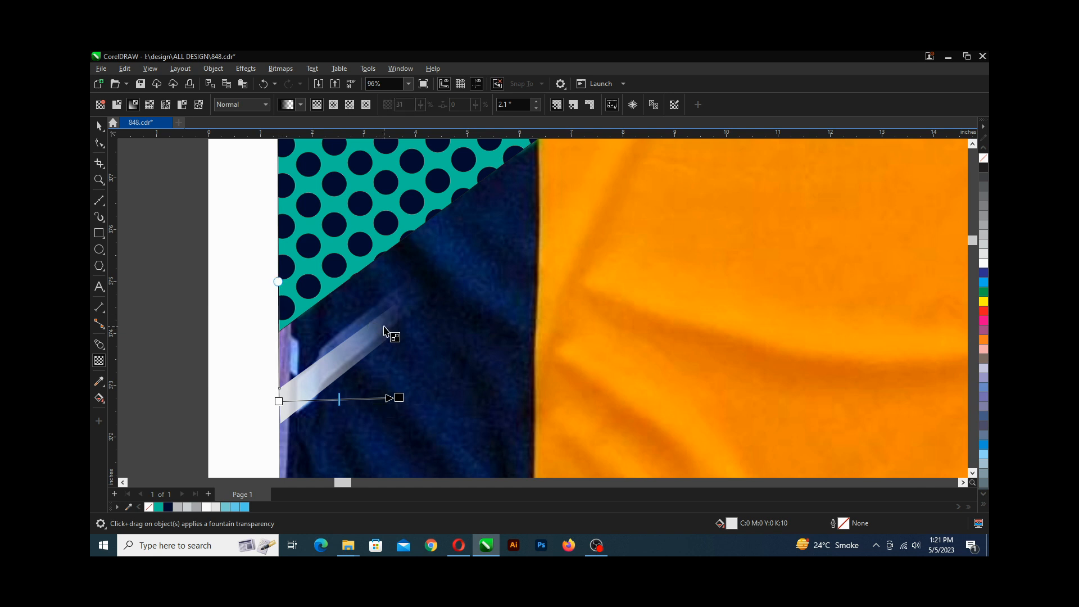
pyautogui.scroll(2, 384, 332)
pyautogui.scroll(-3, 388, 323)
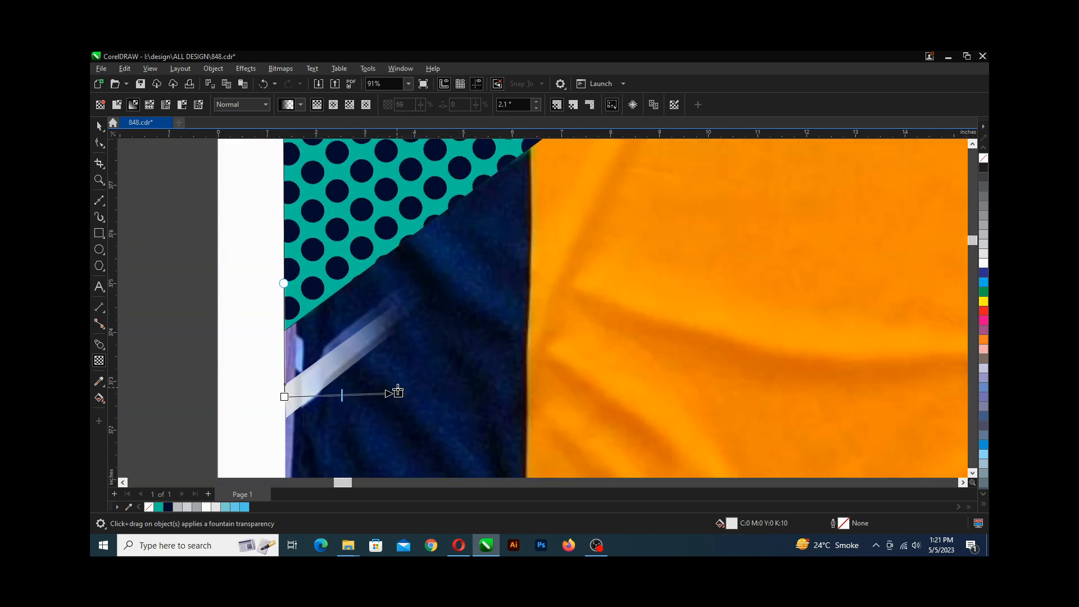
pyautogui.moveTo(398, 391); pyautogui.dragTo(375, 393)
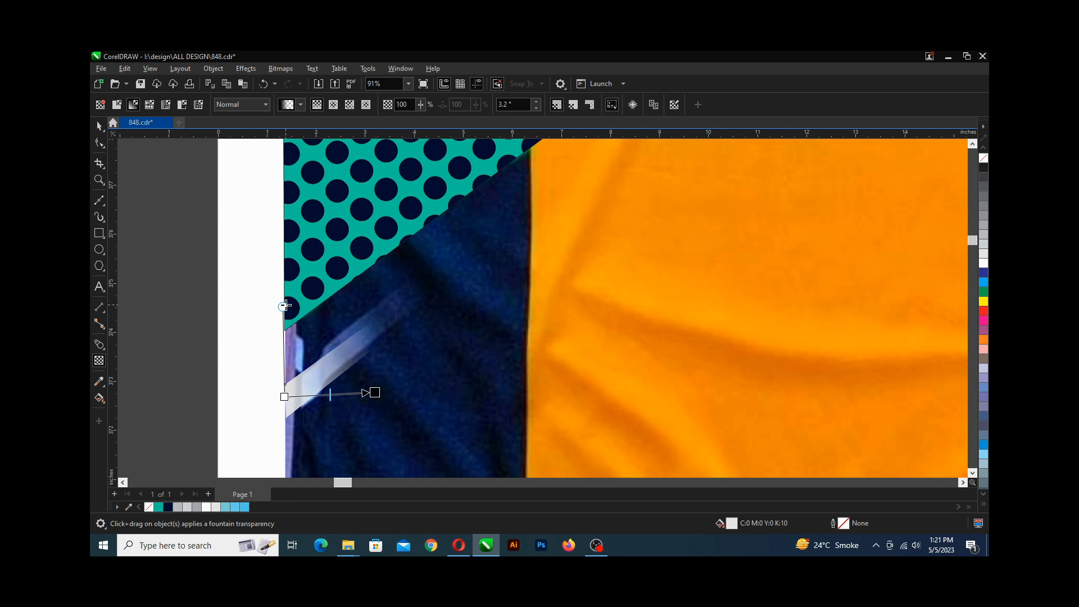
pyautogui.moveTo(284, 306); pyautogui.dragTo(286, 301)
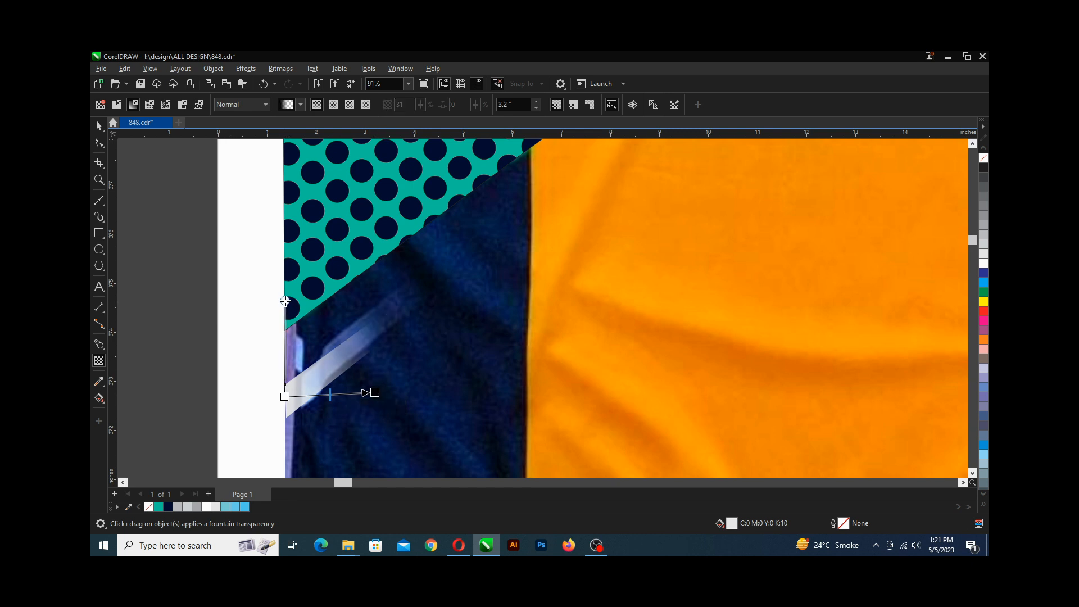
pyautogui.scroll(-3, 326, 343)
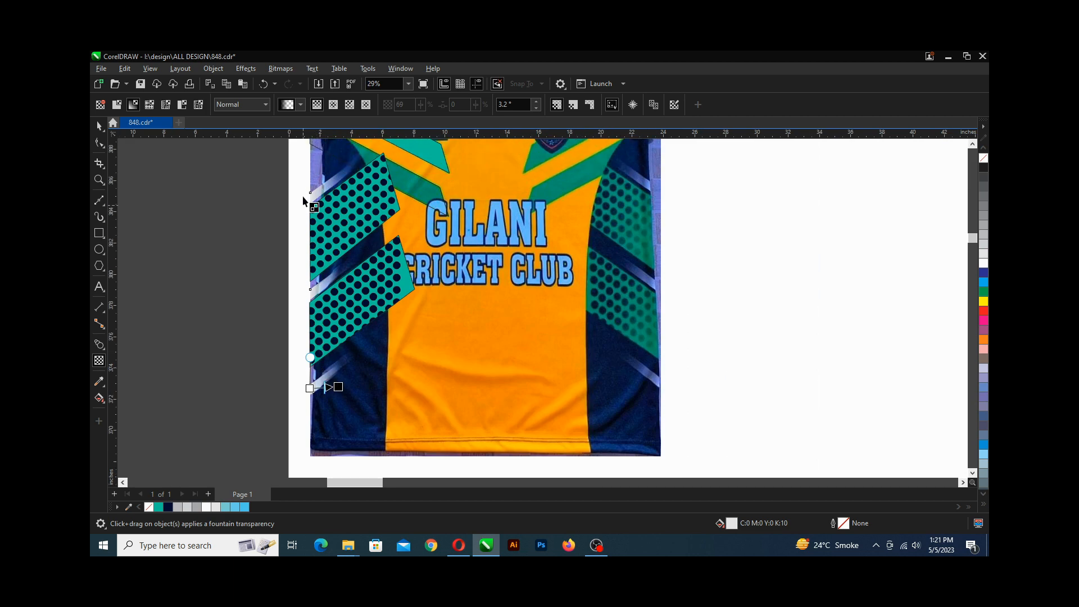
pyautogui.scroll(3, 315, 213)
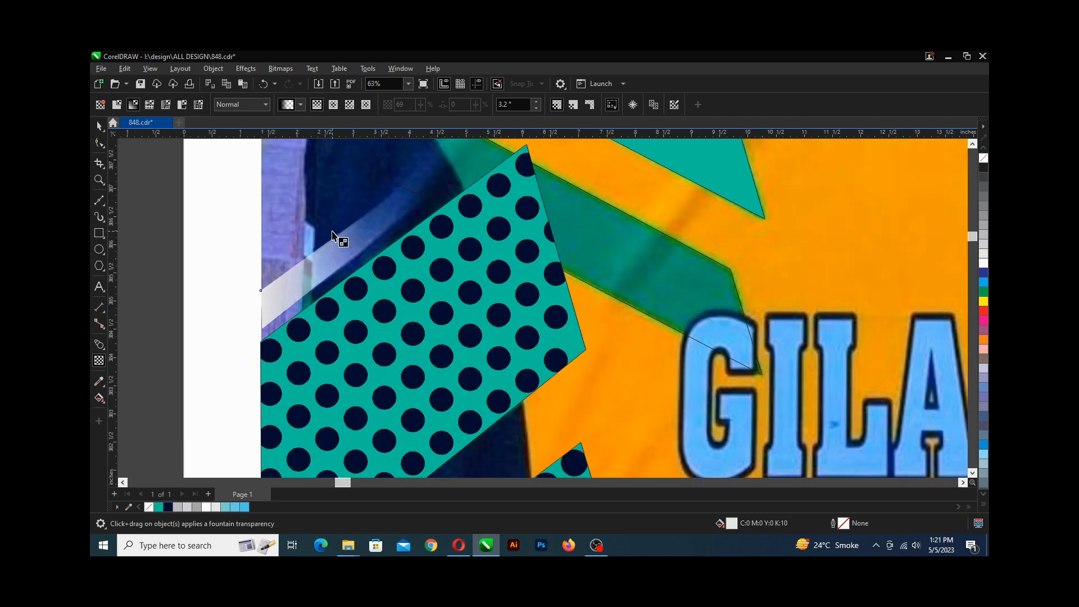
pyautogui.scroll(-4, 296, 247)
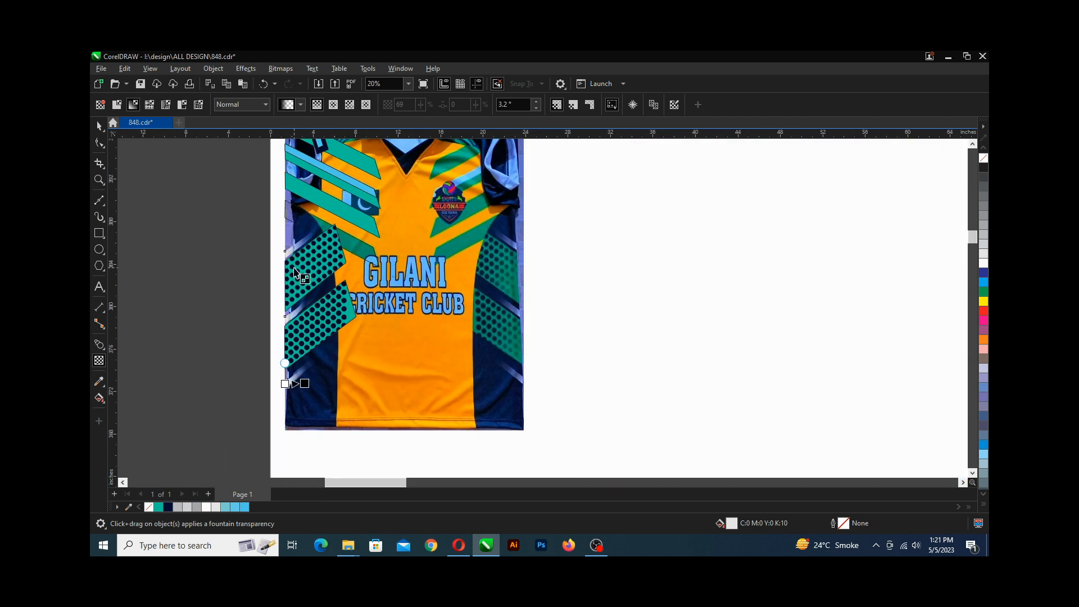
pyautogui.hotkey('ctrl', 's')
pyautogui.scroll(-1, 295, 275)
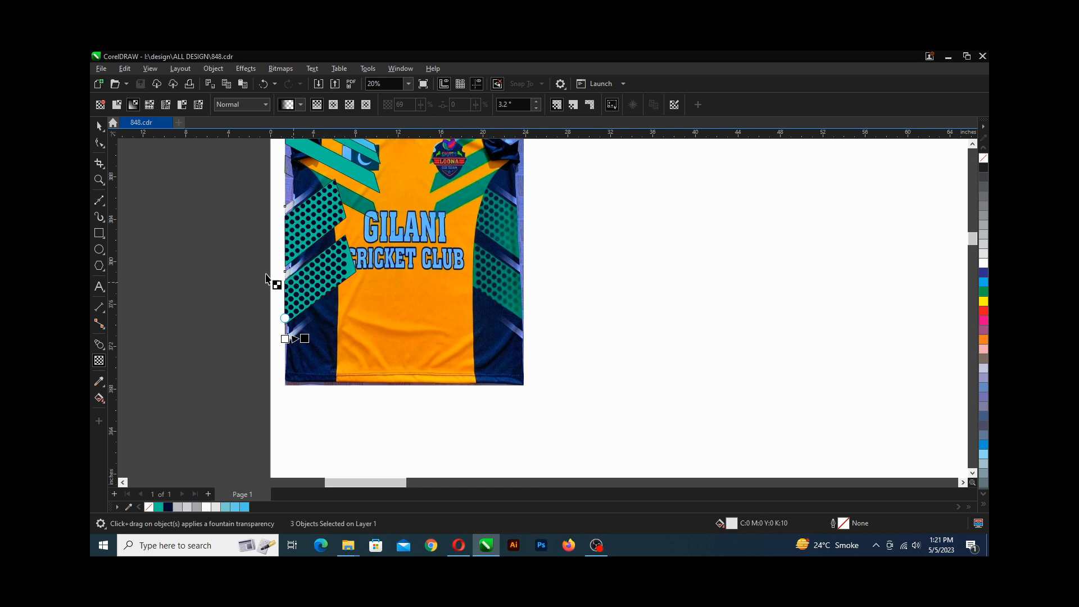
# Draw a tall rectangle about 5 by 21.7 inches over the jersey's left side panel and convert it to curves.
pyautogui.click(98, 127)
pyautogui.click(265, 265)
pyautogui.scroll(3, 301, 270)
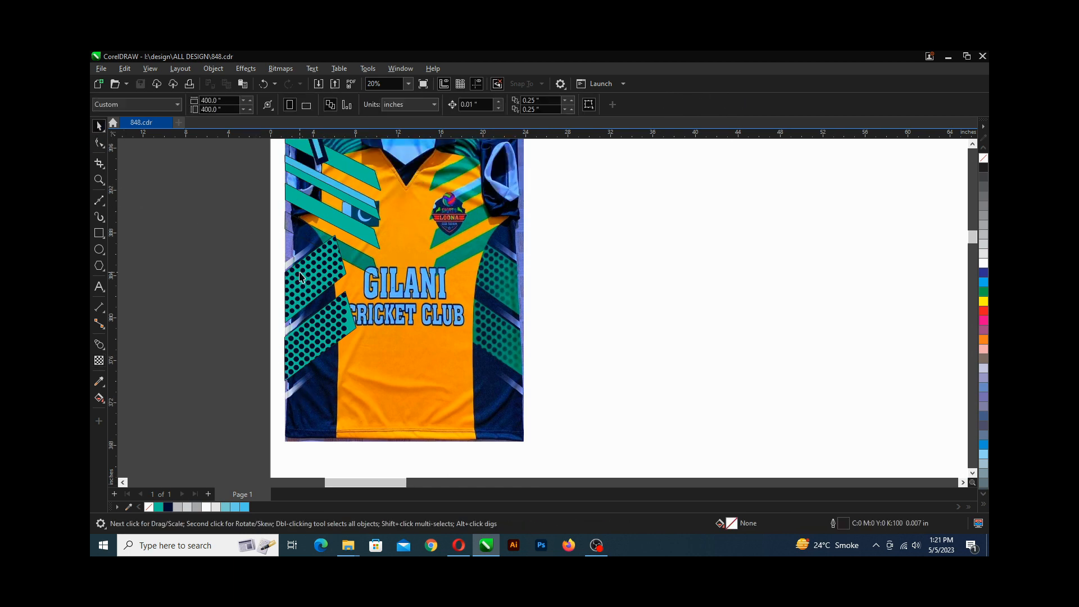
pyautogui.scroll(2, 302, 257)
pyautogui.scroll(-3, 312, 240)
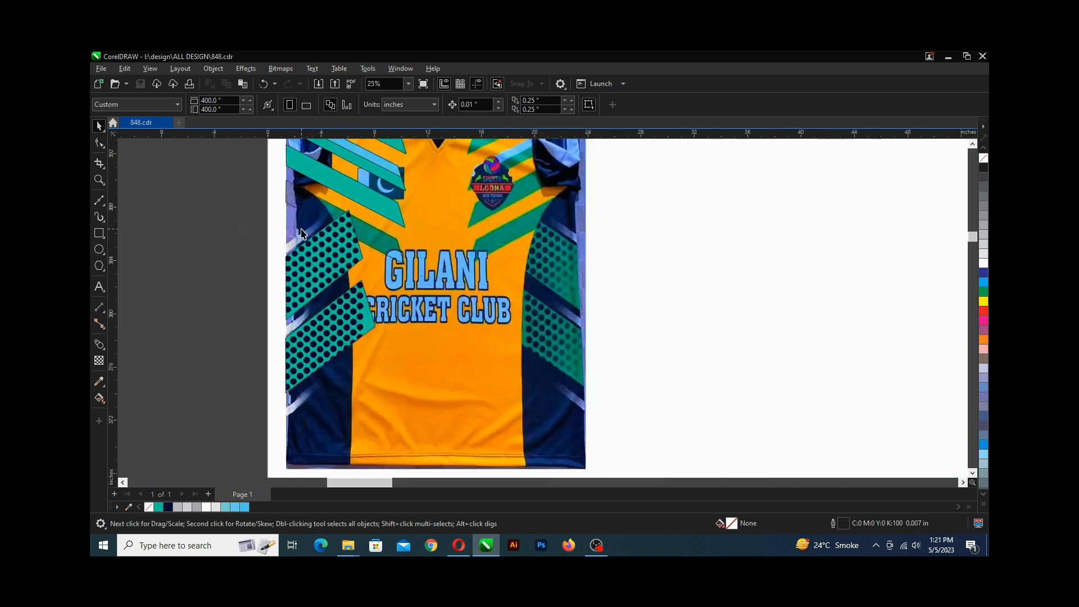
pyautogui.scroll(-1, 302, 233)
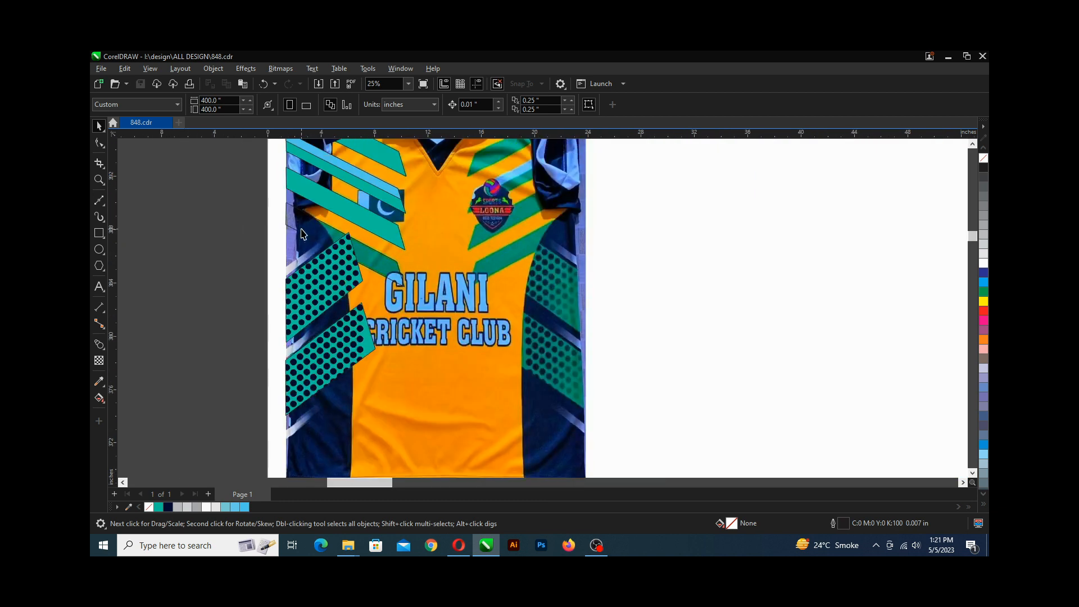
pyautogui.scroll(1, 321, 269)
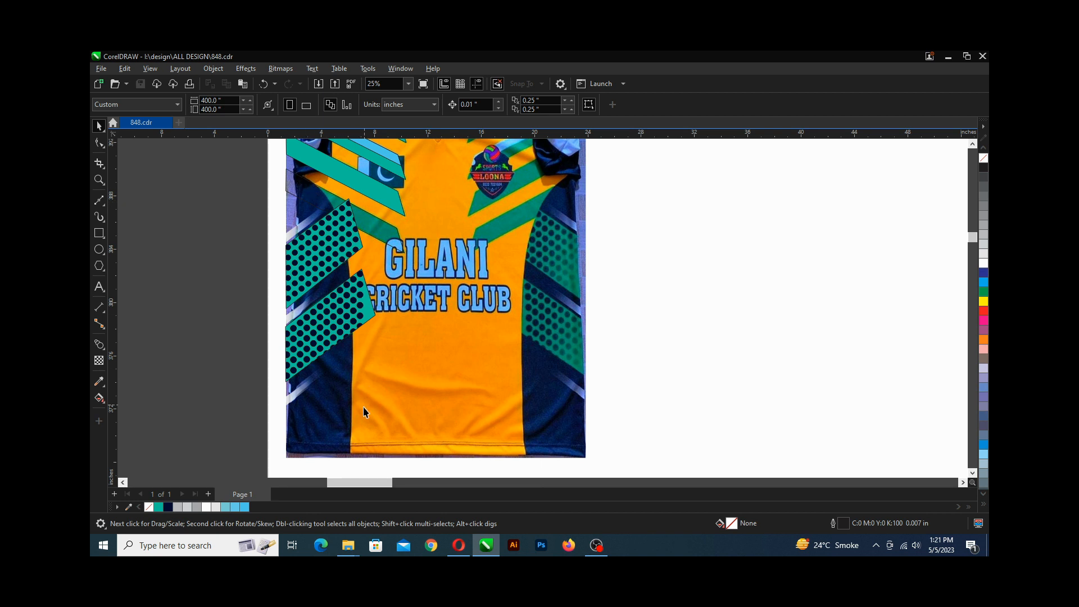
pyautogui.click(99, 232)
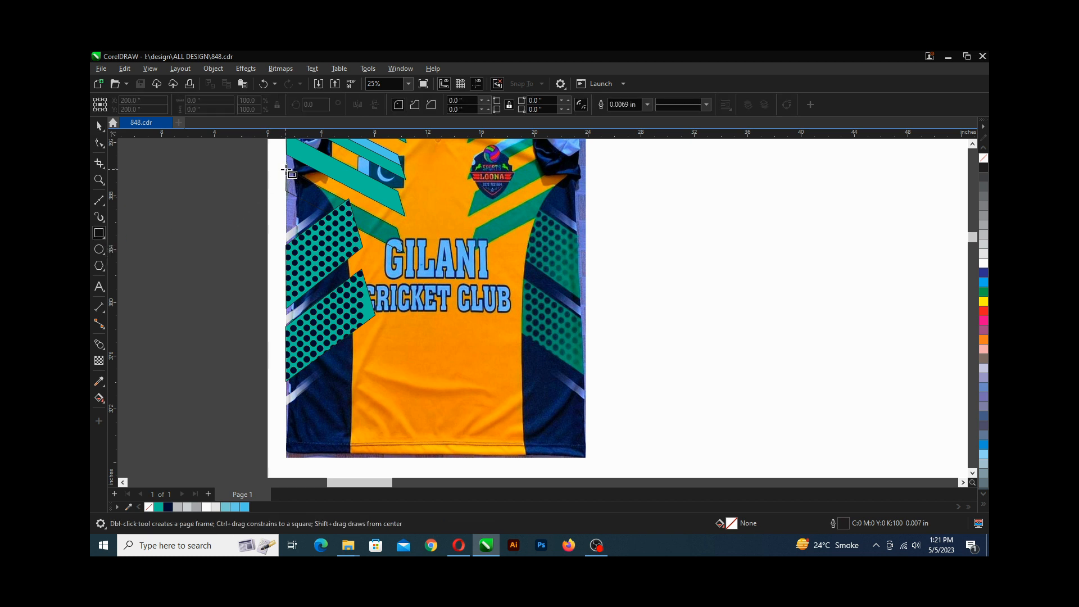
pyautogui.moveTo(286, 170); pyautogui.dragTo(352, 458)
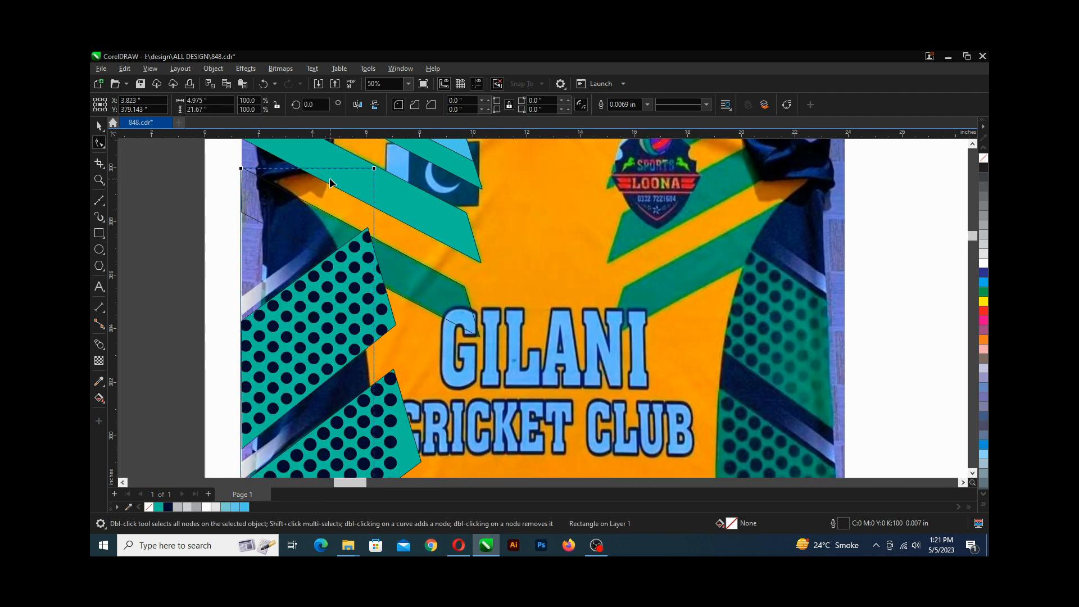
pyautogui.scroll(2, 364, 175)
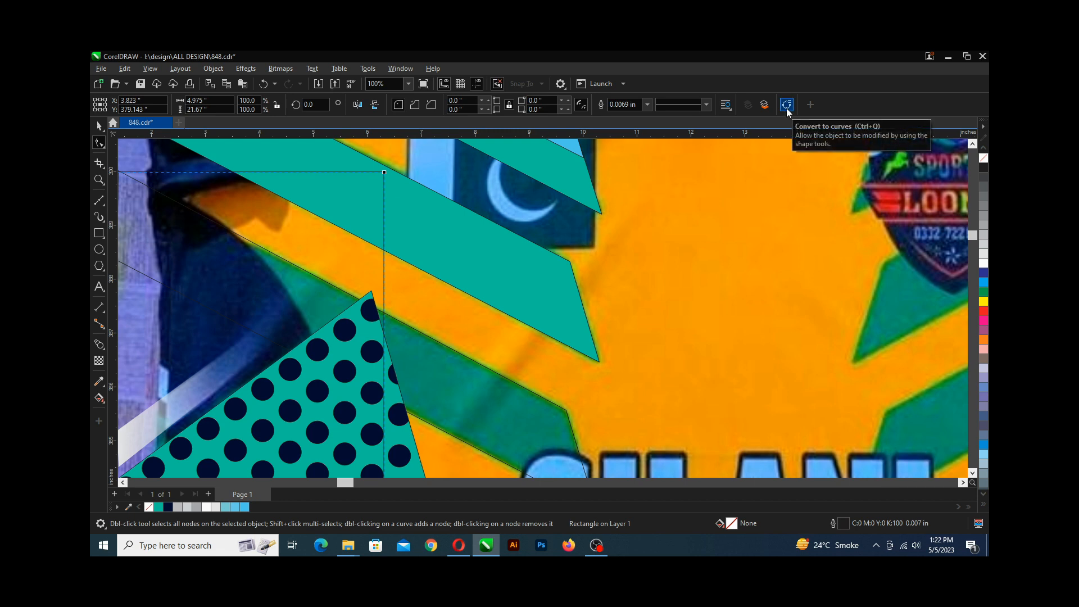
pyautogui.scroll(-1, 353, 180)
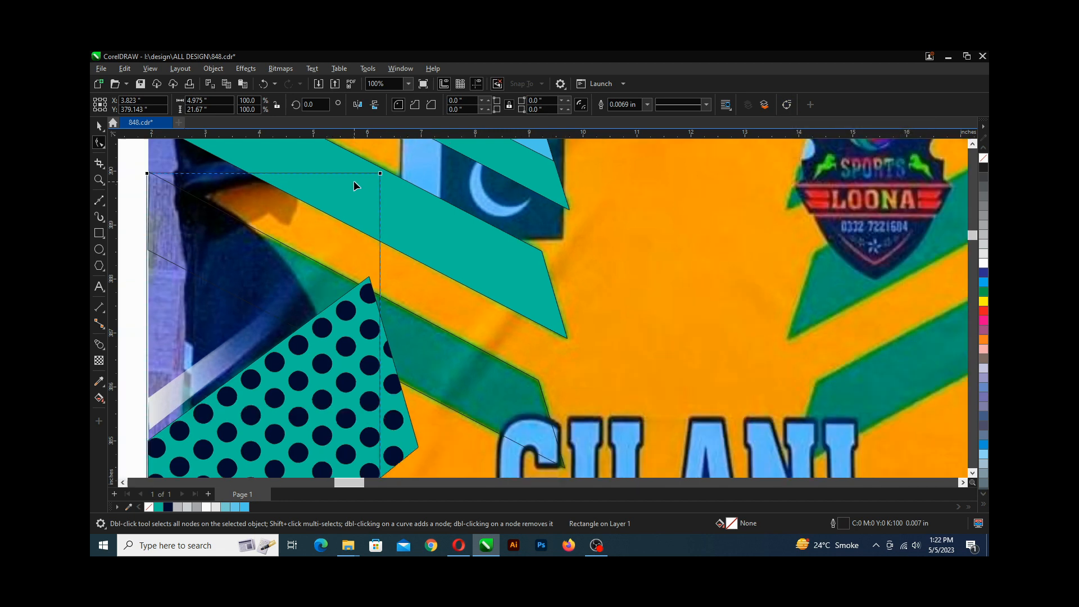
pyautogui.scroll(-4, 353, 180)
pyautogui.scroll(3, 245, 182)
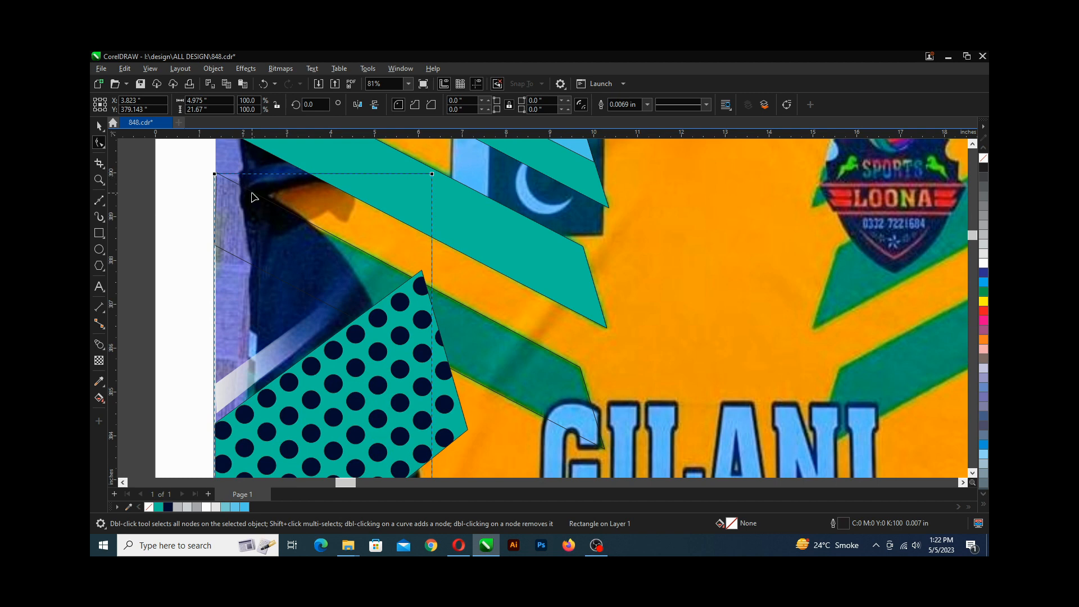
pyautogui.hotkey('ctrl', 'q')
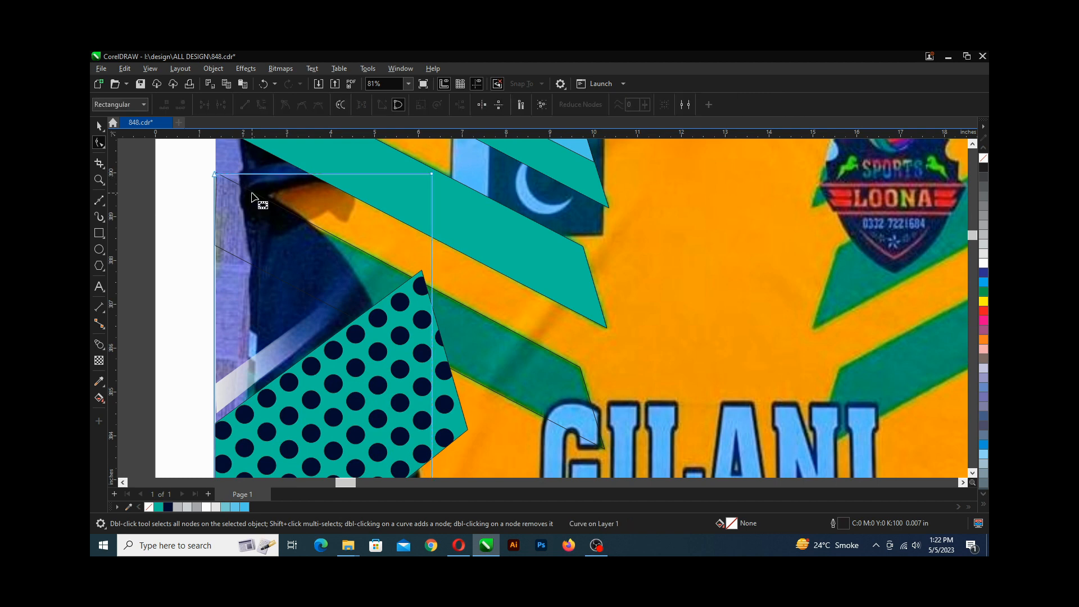
# Try deleting the new curve's top-right node, then undo the deletion.
pyautogui.scroll(3, 207, 154)
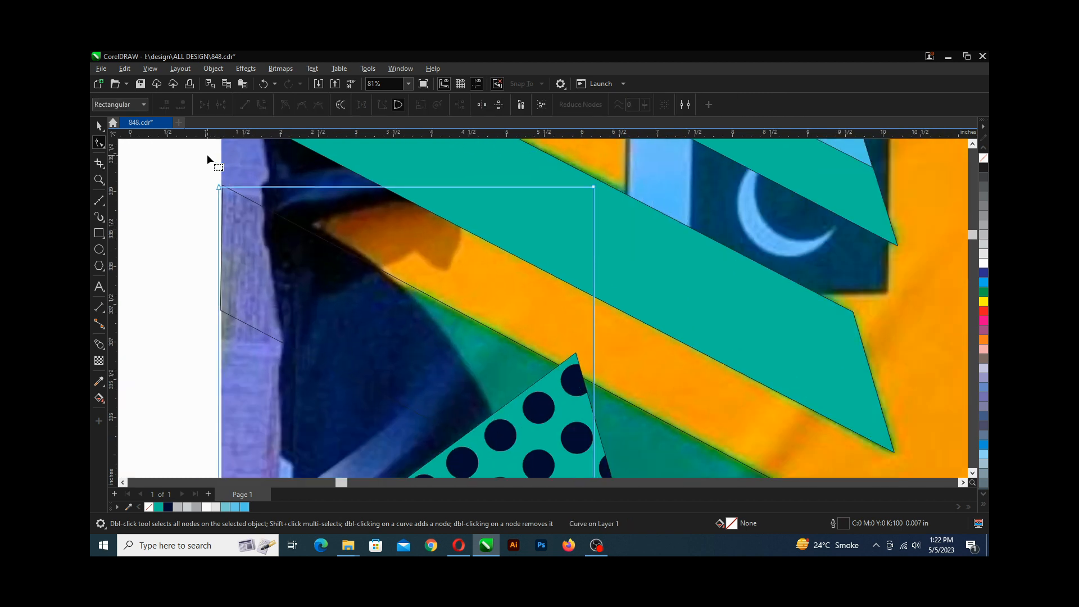
pyautogui.click(221, 192)
pyautogui.scroll(-2, 223, 194)
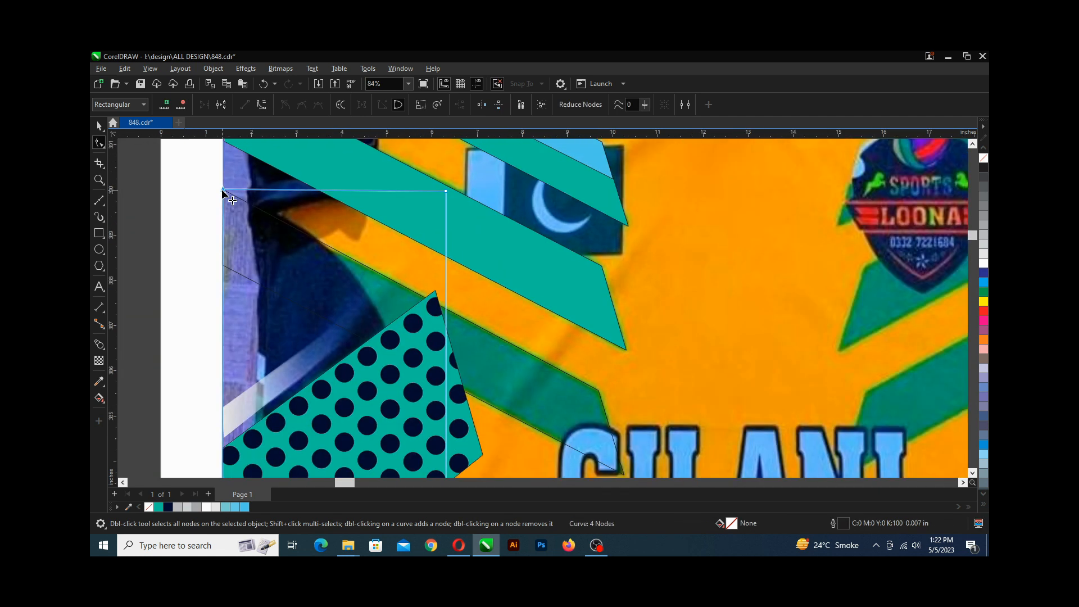
pyautogui.doubleClick(446, 192)
pyautogui.scroll(-2, 320, 260)
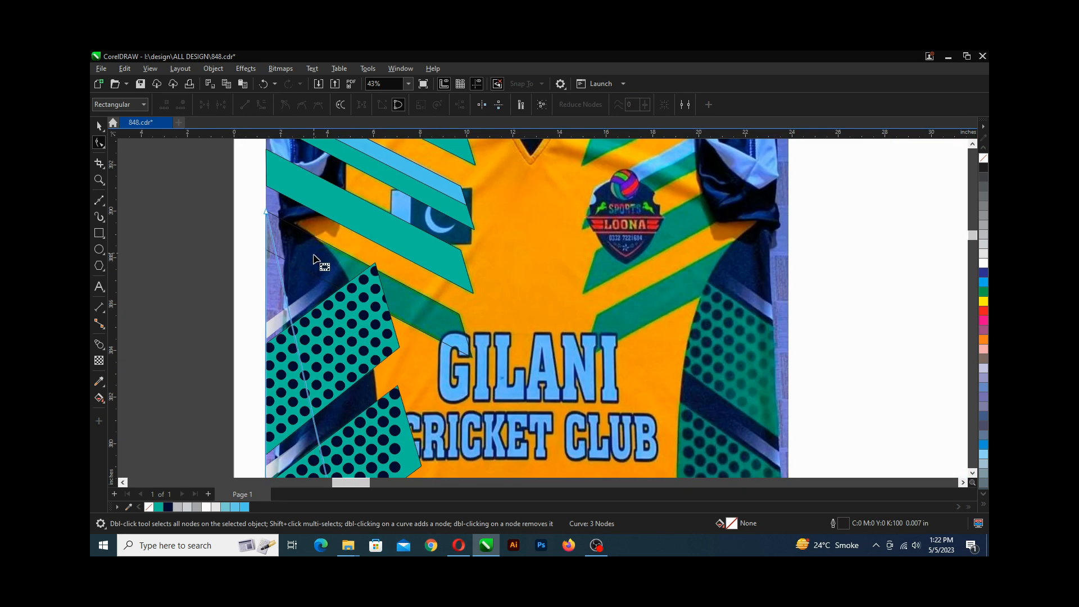
pyautogui.hotkey('ctrl', 's')
pyautogui.hotkey('ctrl', 'z')
# Delete the new curve's top-right node to turn it into a triangle and save the drawing.
pyautogui.scroll(2, 381, 208)
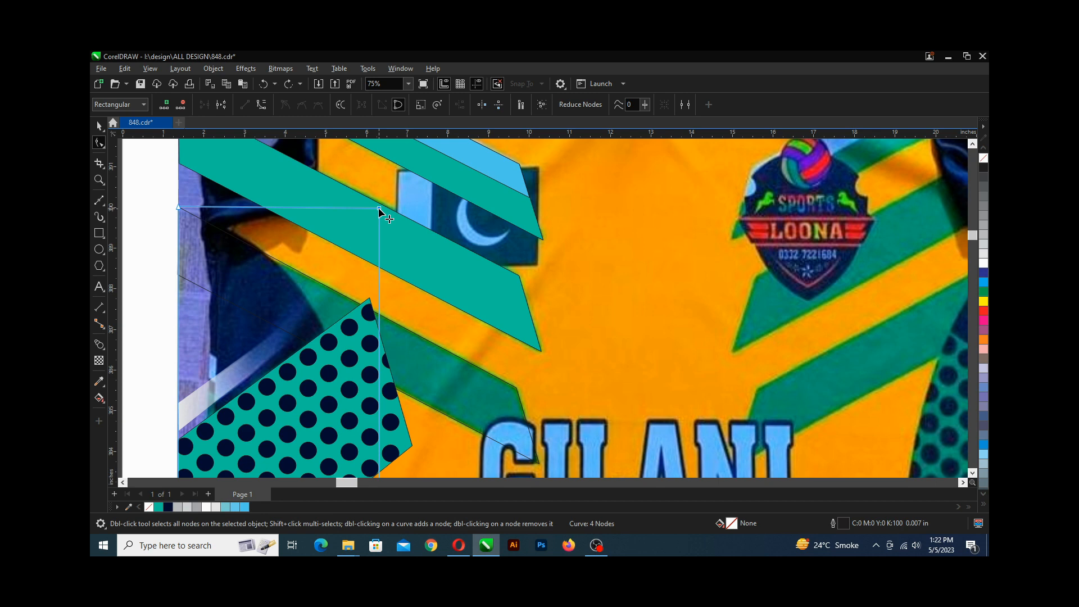
pyautogui.doubleClick(379, 209)
pyautogui.scroll(-4, 378, 208)
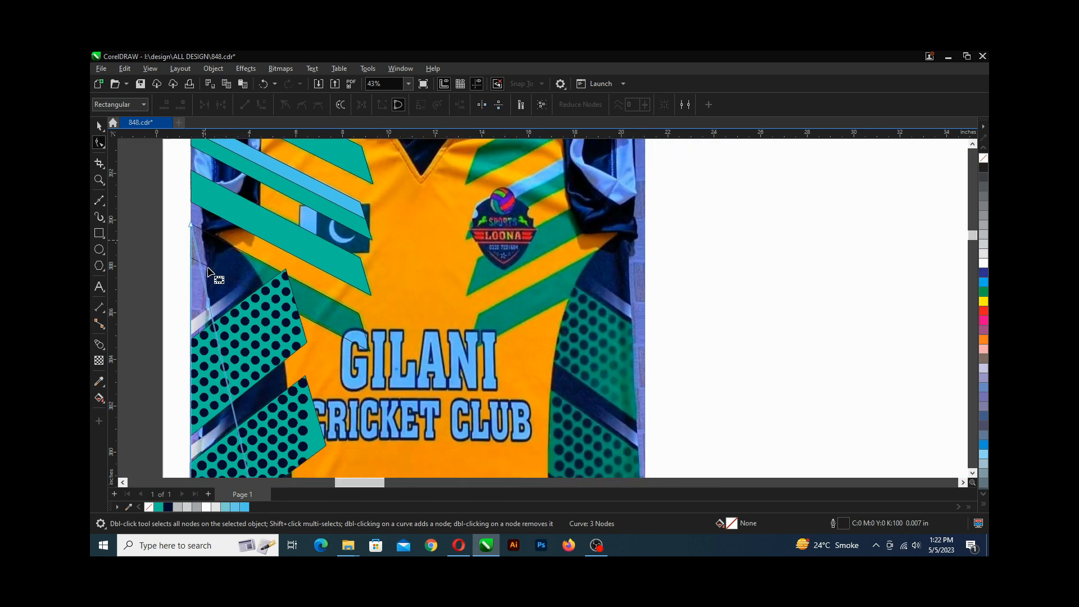
pyautogui.scroll(-2, 216, 366)
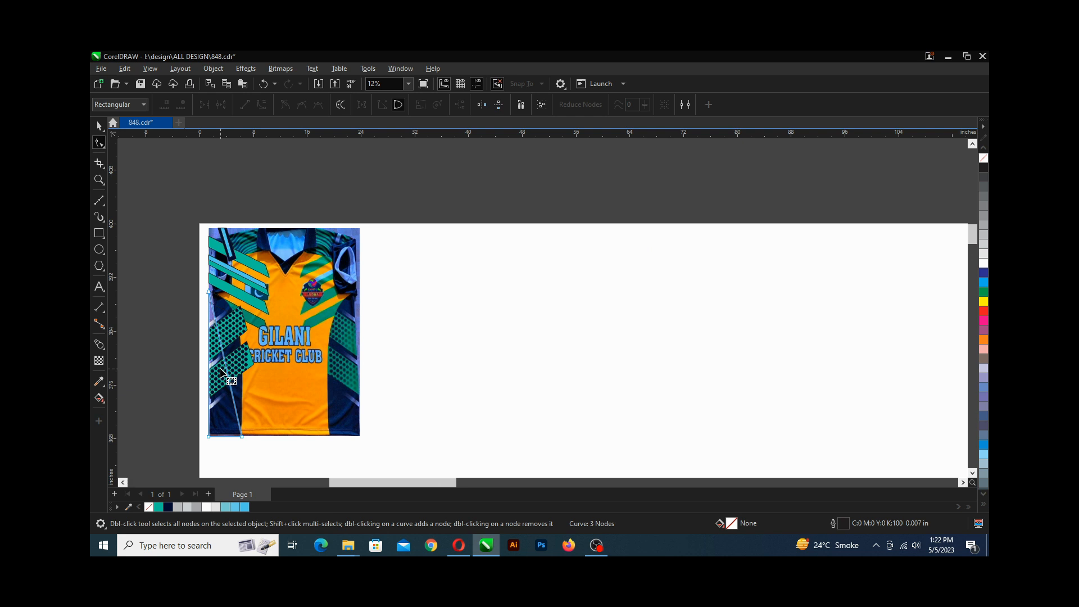
pyautogui.hotkey('ctrl', 's')
# Select the triangle's bottom node and examine its diagonal edge across the lower left side panel.
pyautogui.scroll(3, 222, 368)
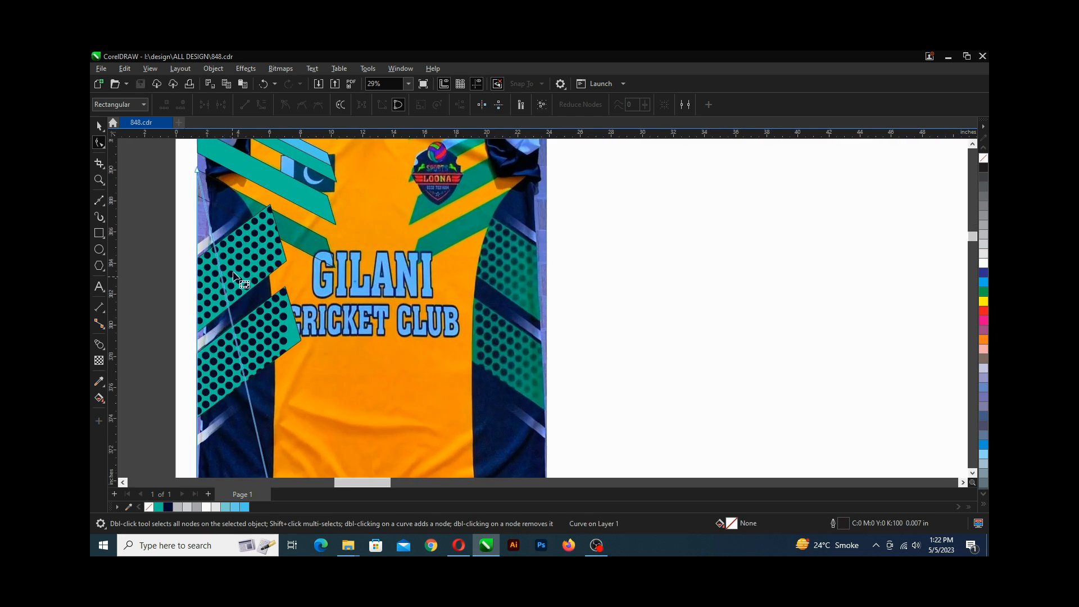
pyautogui.scroll(-2, 232, 273)
pyautogui.scroll(-1, 239, 319)
pyautogui.click(261, 414)
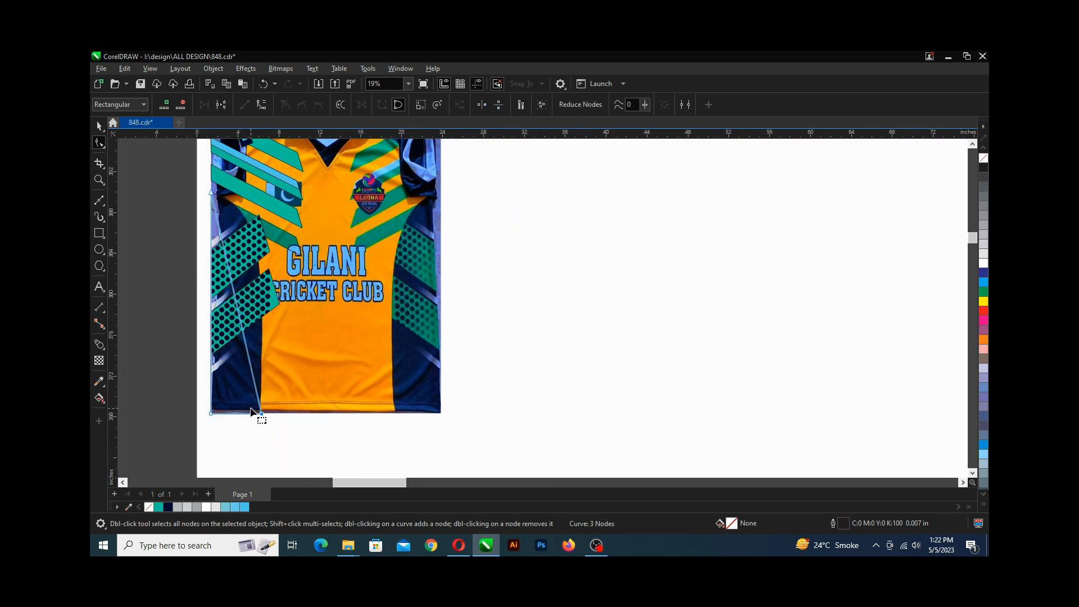
pyautogui.scroll(2, 251, 412)
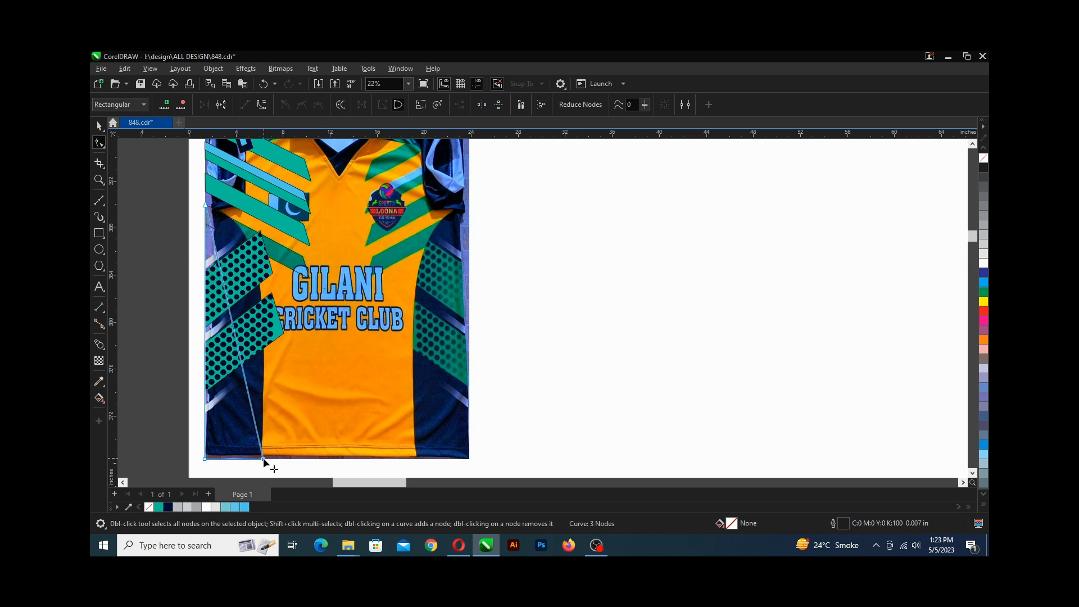
pyautogui.scroll(5, 264, 459)
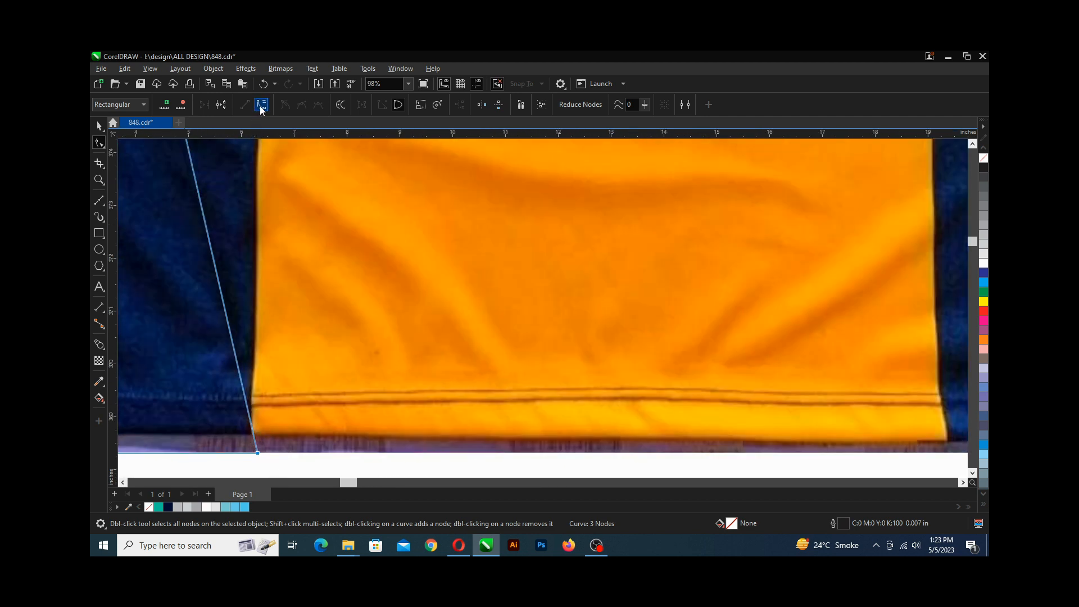
pyautogui.scroll(-3, 258, 301)
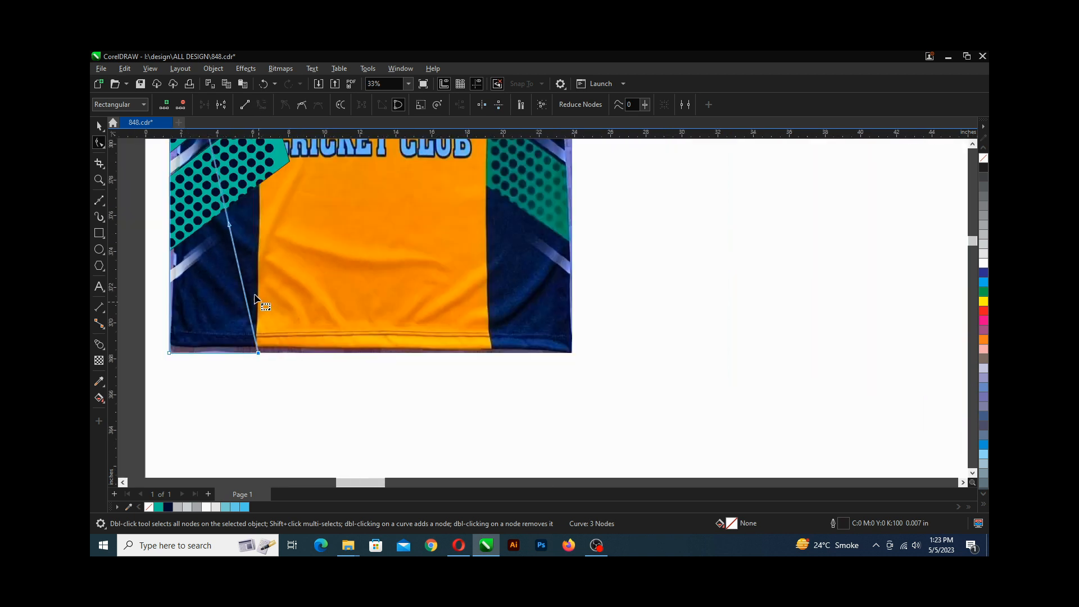
pyautogui.scroll(1, 246, 285)
pyautogui.scroll(2, 236, 283)
pyautogui.scroll(2, 236, 283)
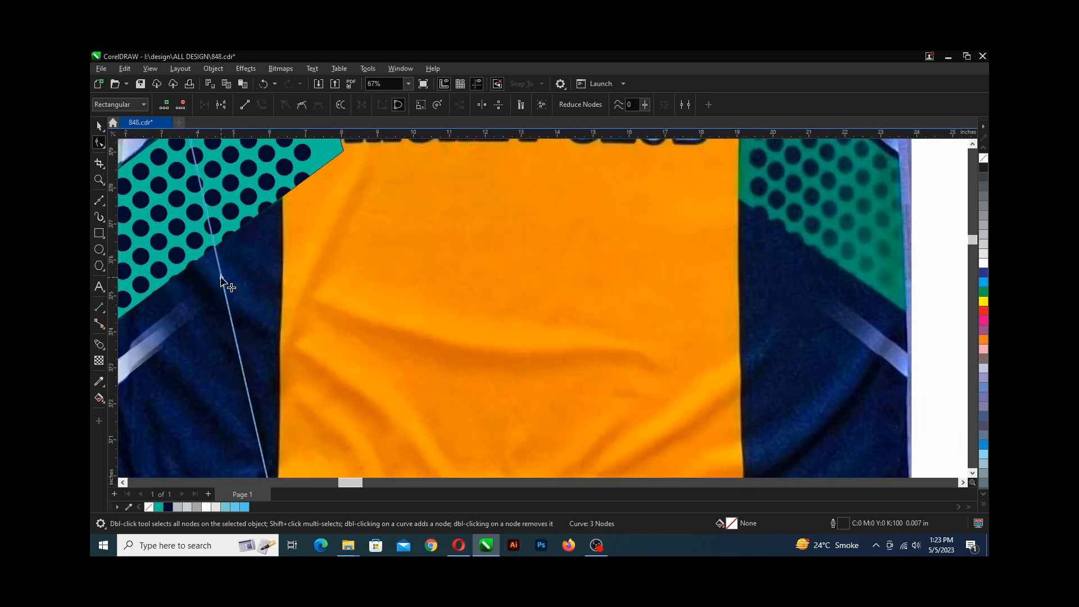
pyautogui.scroll(2, 221, 277)
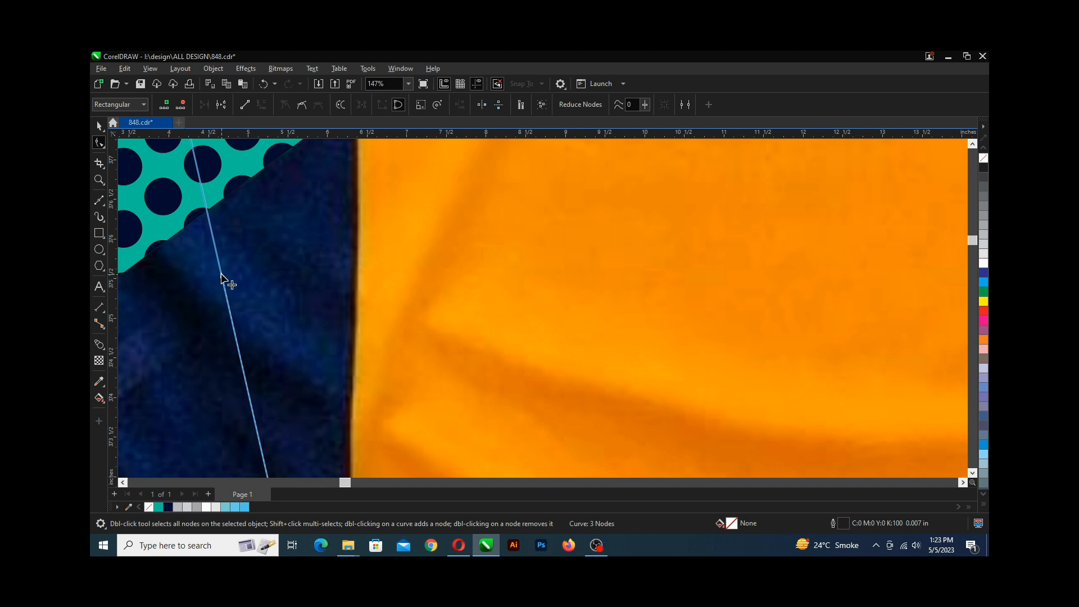
pyautogui.scroll(-2, 231, 284)
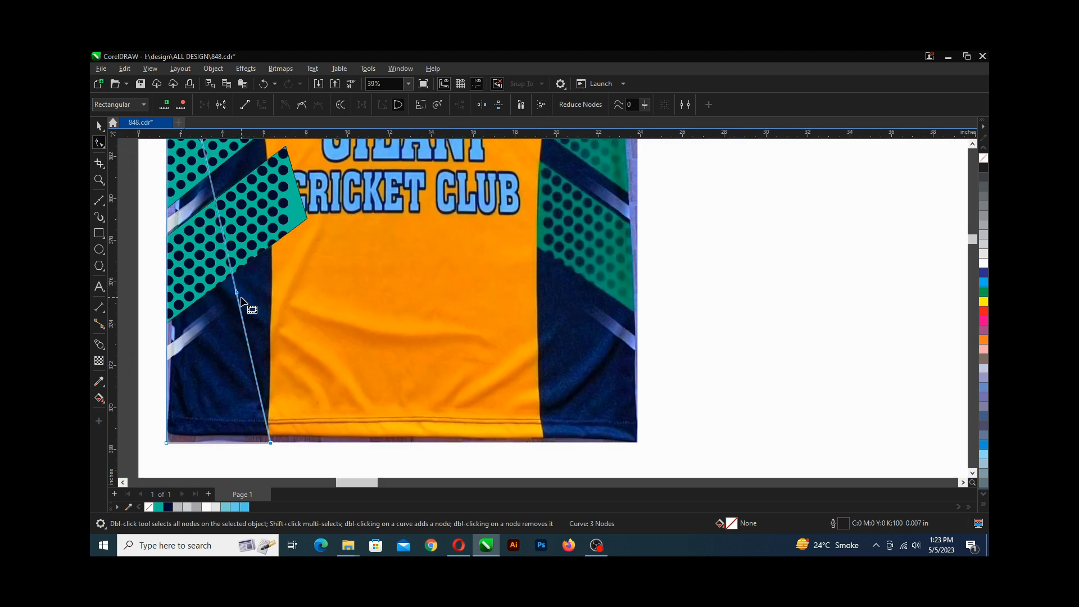
pyautogui.scroll(2, 241, 302)
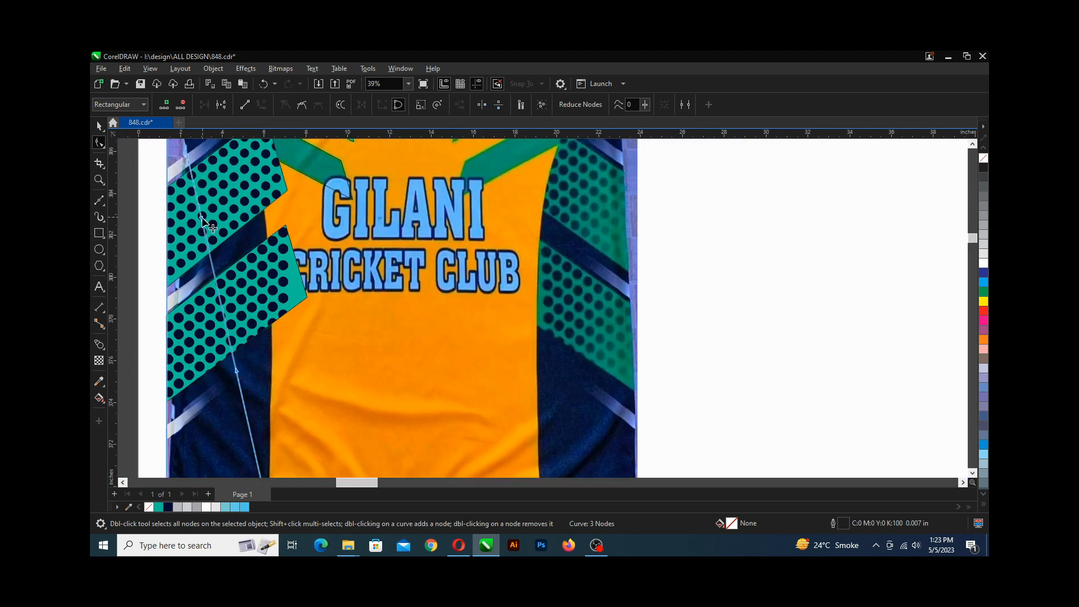
pyautogui.scroll(-1, 219, 250)
pyautogui.scroll(1, 222, 278)
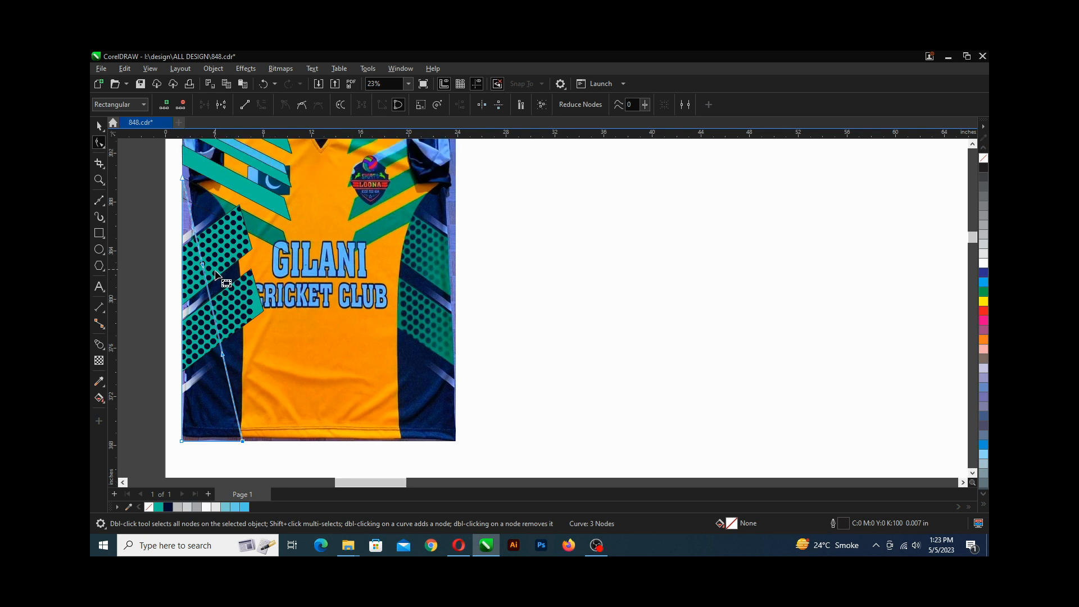
pyautogui.scroll(1, 209, 296)
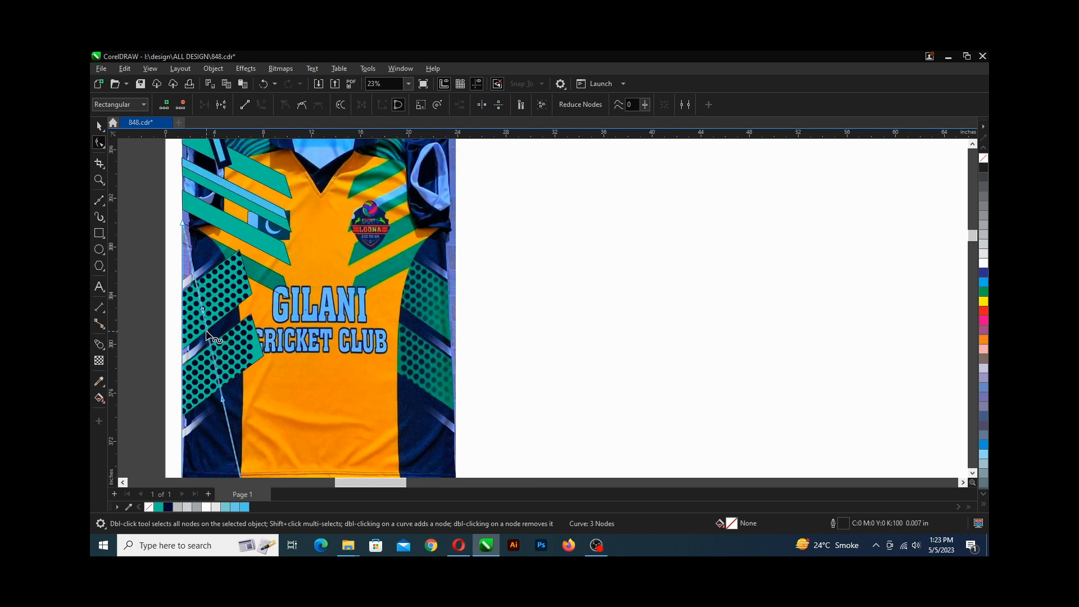
# Move the triangle's nodes so its diagonal edge and bottom follow the jersey's left side panel.
pyautogui.click(206, 333)
pyautogui.moveTo(206, 333); pyautogui.dragTo(233, 281)
pyautogui.scroll(-1, 243, 316)
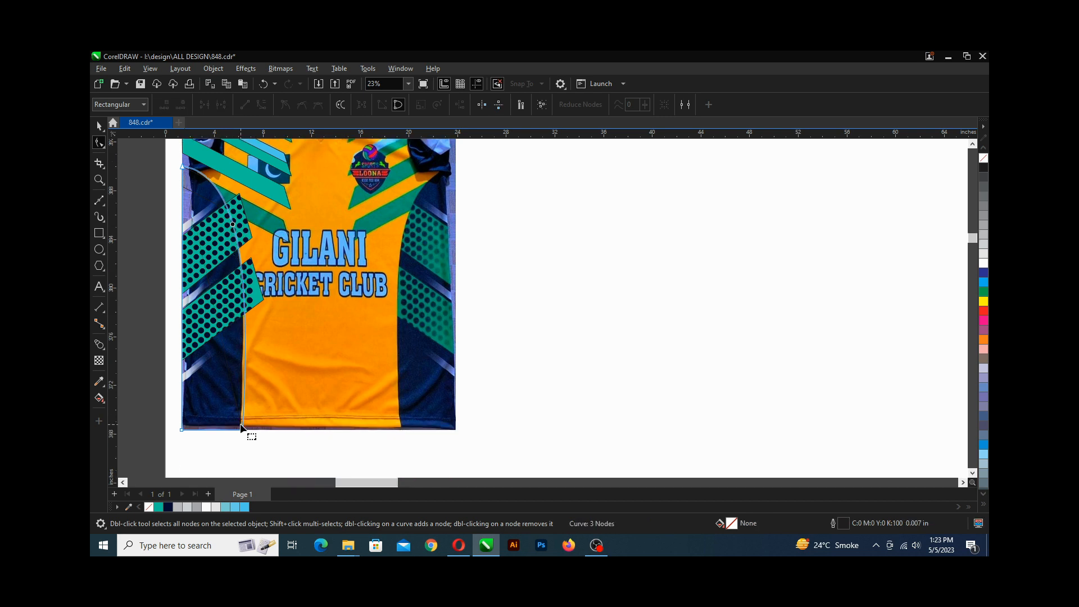
pyautogui.scroll(2, 246, 435)
pyautogui.moveTo(244, 438); pyautogui.dragTo(240, 439)
pyautogui.scroll(-2, 240, 409)
pyautogui.scroll(1, 239, 406)
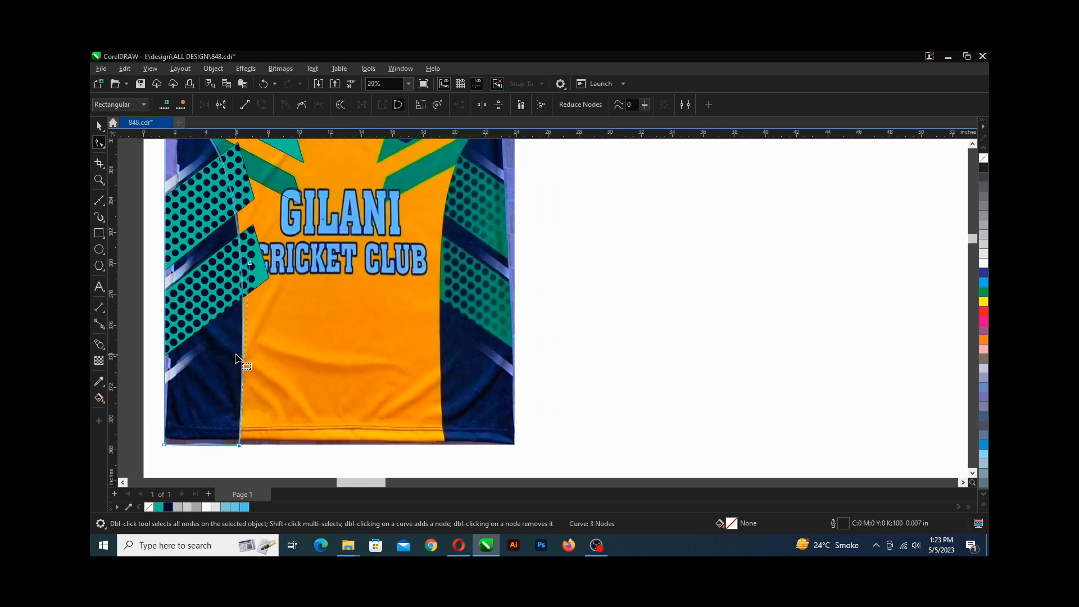
# Reshape the triangle's top corner node and curve handle to follow the panel's curved upper edge, and save the drawing.
pyautogui.scroll(2, 238, 356)
pyautogui.moveTo(263, 174); pyautogui.dragTo(258, 239)
pyautogui.scroll(-2, 247, 238)
pyautogui.scroll(4, 151, 218)
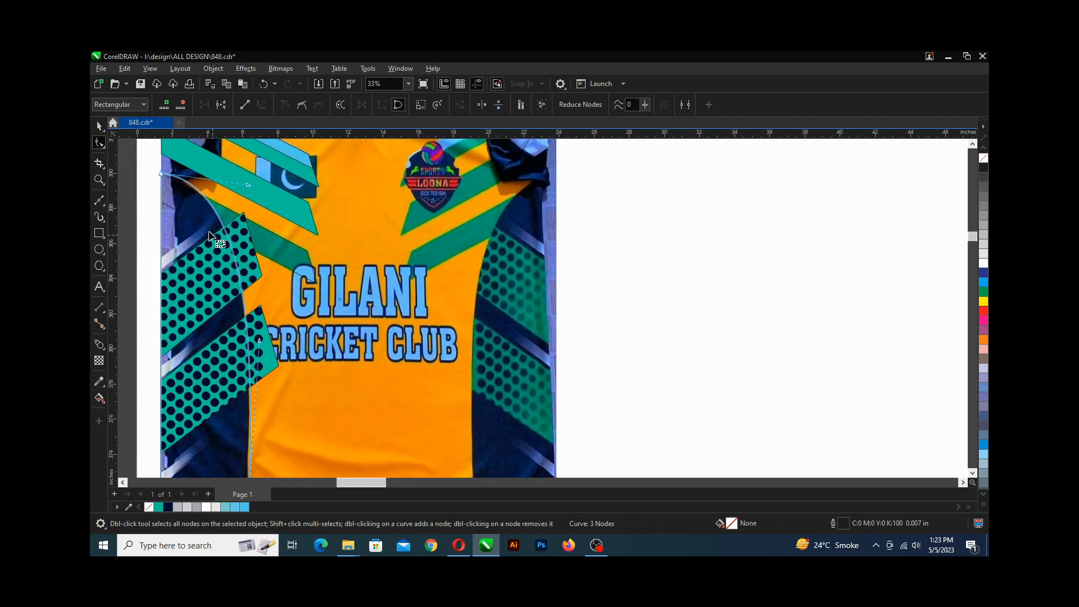
pyautogui.scroll(4, 150, 218)
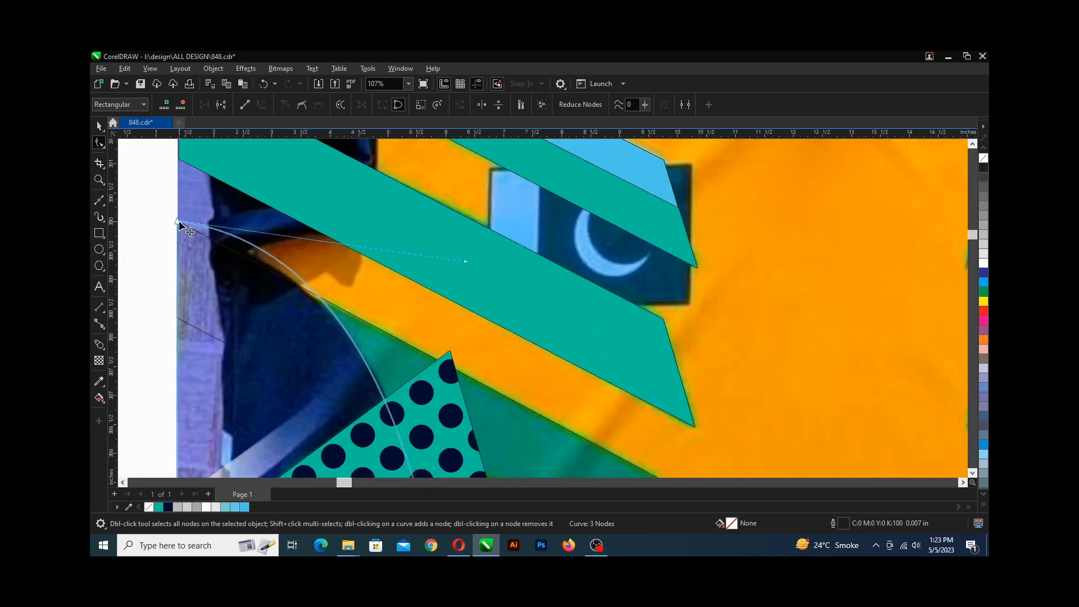
pyautogui.moveTo(178, 222); pyautogui.dragTo(185, 230)
pyautogui.scroll(-2, 185, 229)
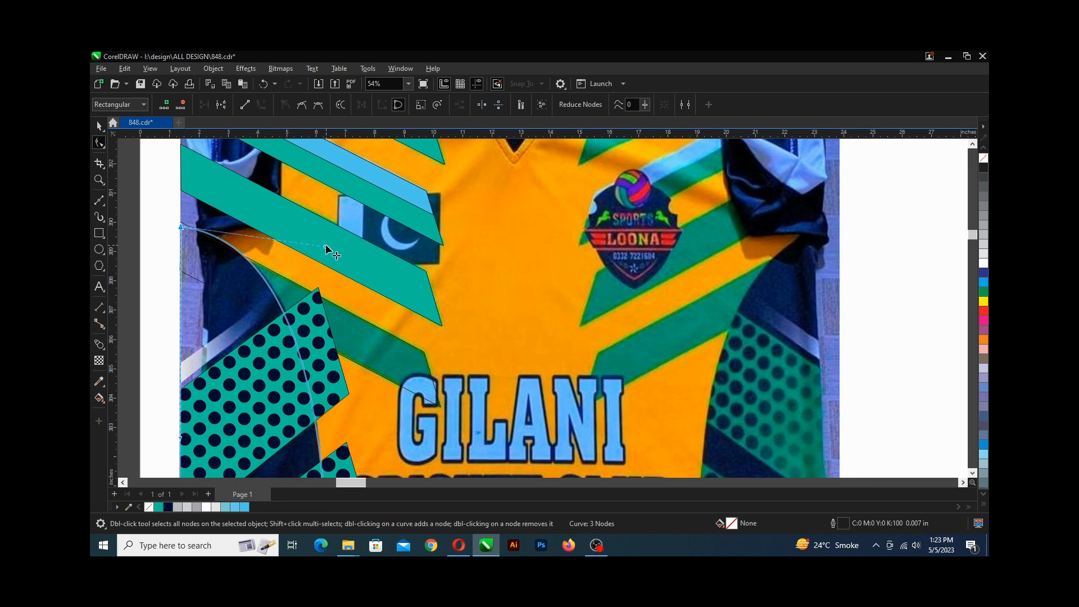
pyautogui.moveTo(326, 245); pyautogui.dragTo(328, 254)
pyautogui.scroll(-2, 311, 281)
pyautogui.hotkey('ctrl', 's')
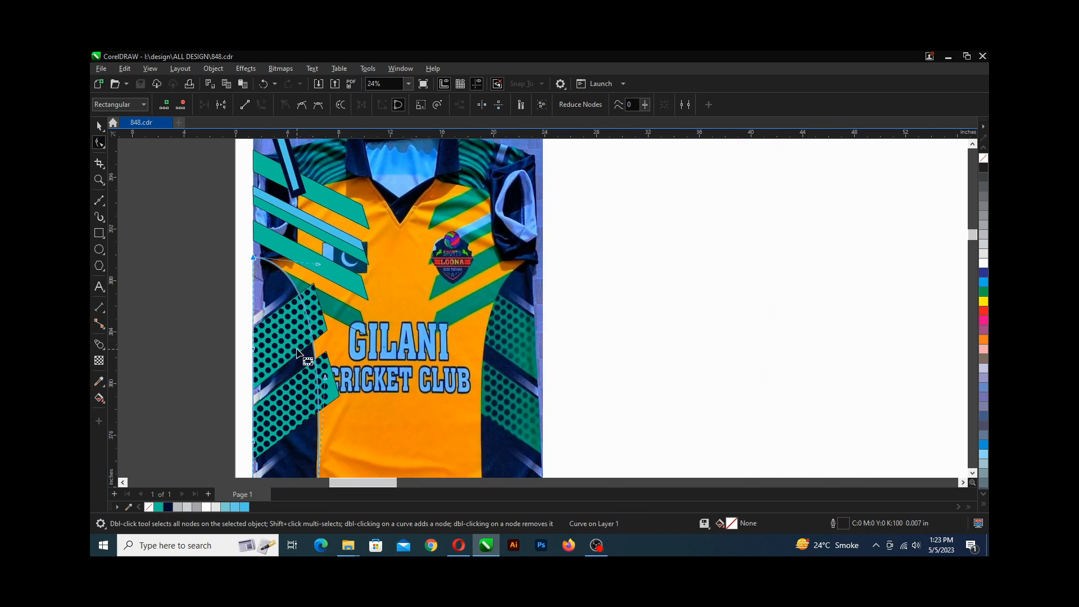
# Fine-tune the triangle's diagonal edge node and its upper curve handle, and save the drawing.
pyautogui.scroll(-3, 296, 337)
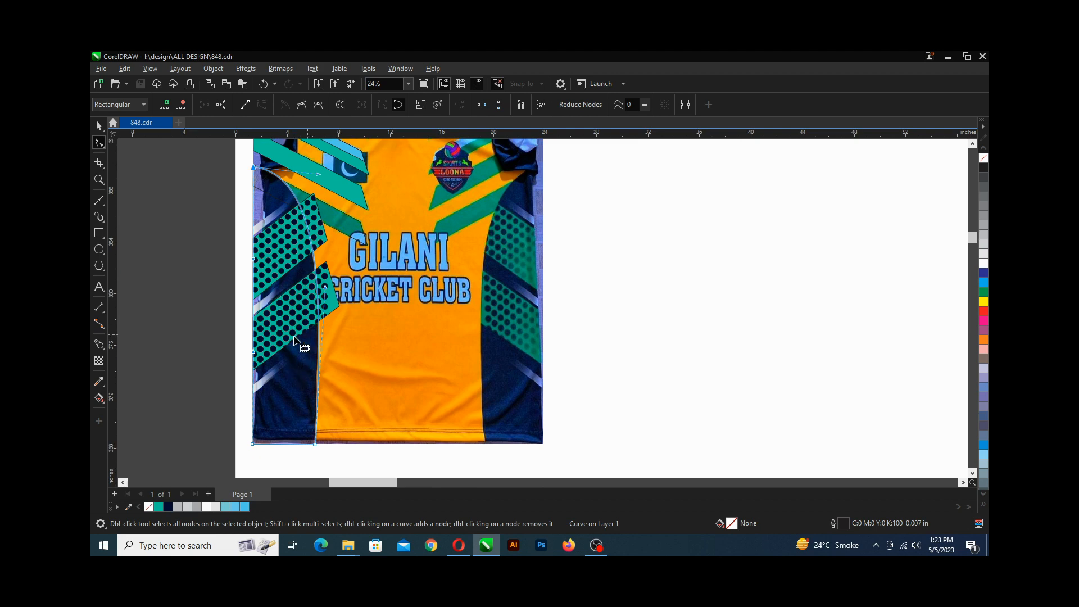
pyautogui.scroll(3, 313, 365)
pyautogui.scroll(-2, 323, 348)
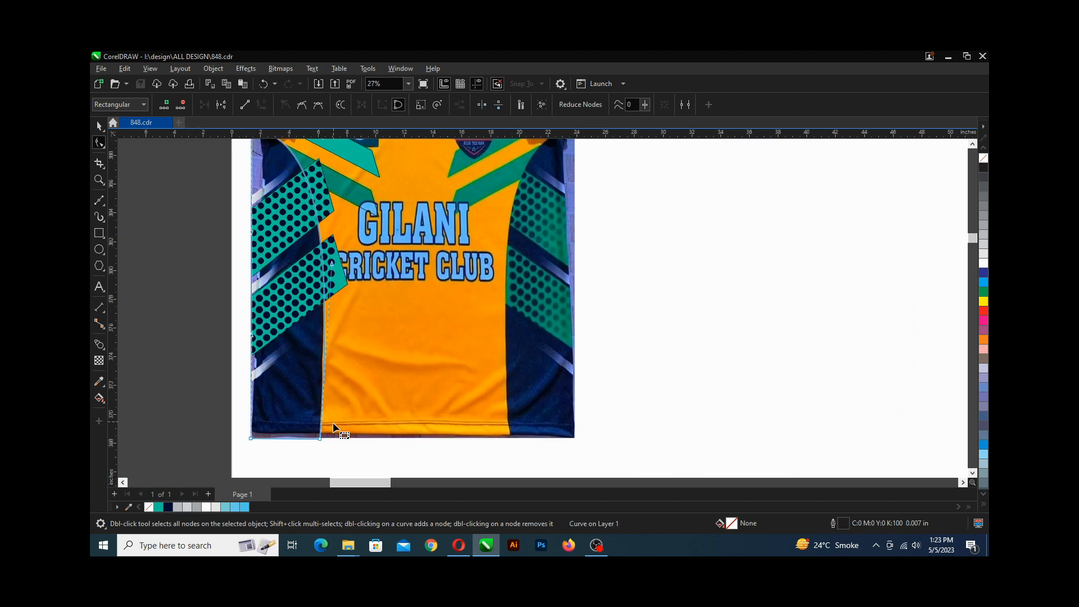
pyautogui.scroll(1, 336, 416)
pyautogui.moveTo(332, 250); pyautogui.dragTo(329, 261)
pyautogui.scroll(-1, 329, 261)
pyautogui.scroll(1, 313, 223)
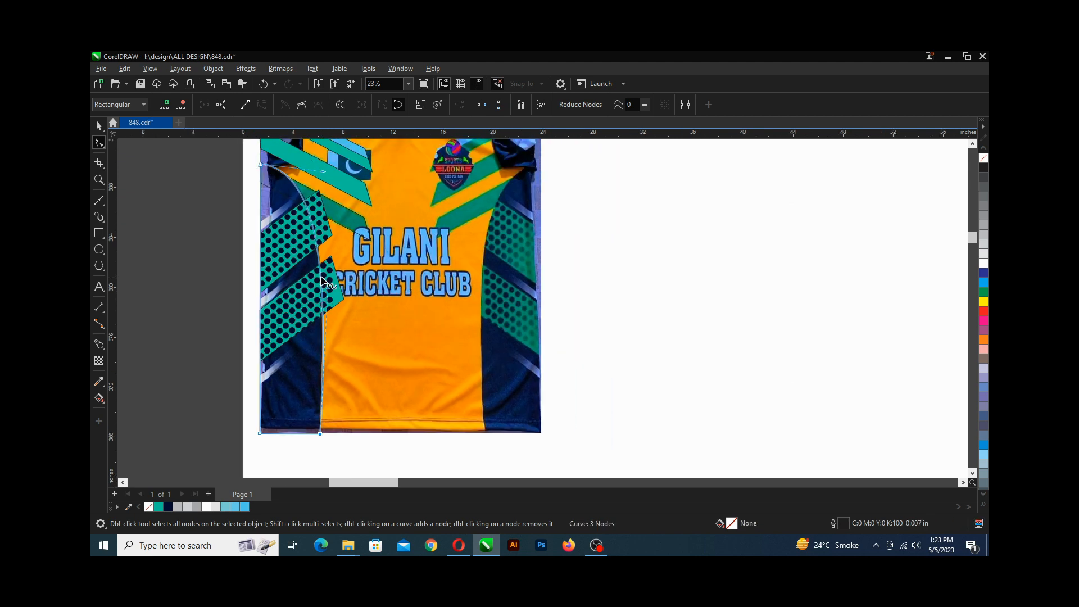
pyautogui.moveTo(323, 174); pyautogui.dragTo(323, 175)
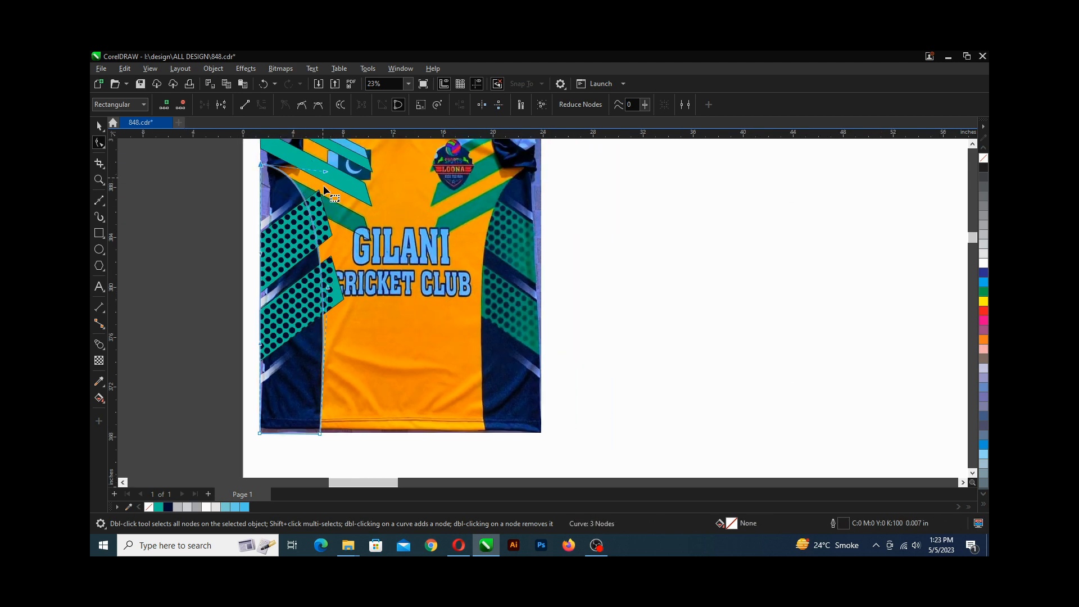
pyautogui.scroll(2, 323, 340)
pyautogui.scroll(-3, 323, 340)
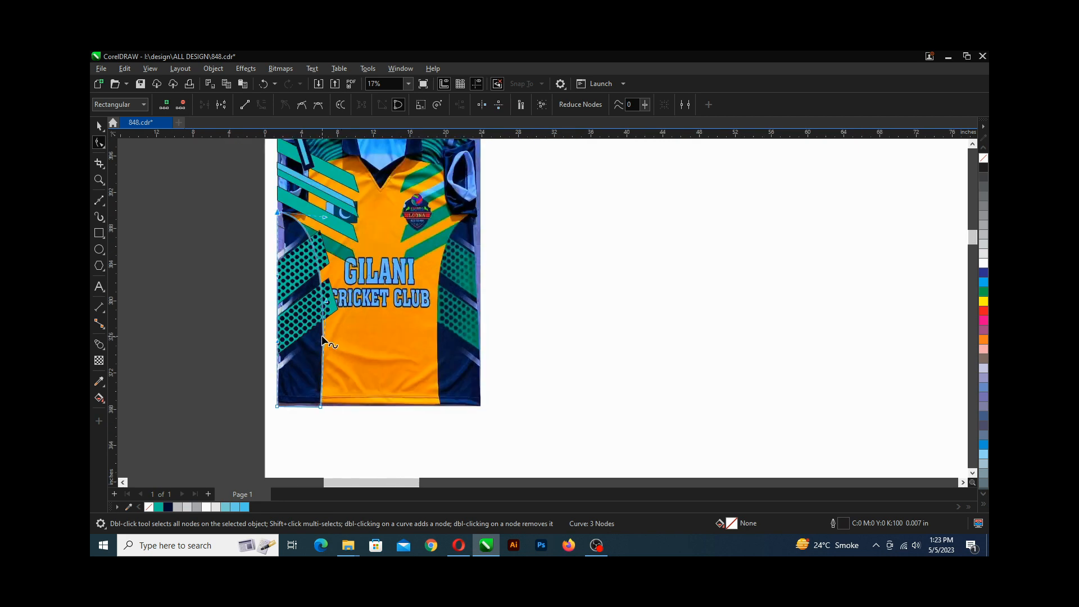
pyautogui.hotkey('ctrl', 's')
# Fill the triangle with the dark navy #050D31 sampled from the jersey with the Color Eyedropper.
pyautogui.scroll(3, 323, 340)
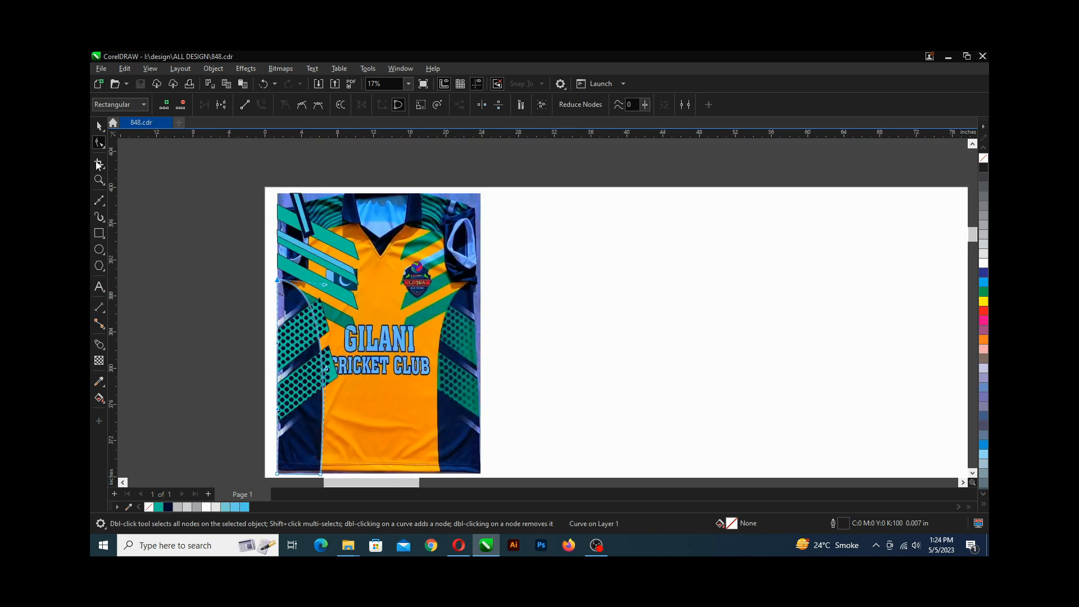
pyautogui.click(99, 126)
pyautogui.scroll(-1, 217, 243)
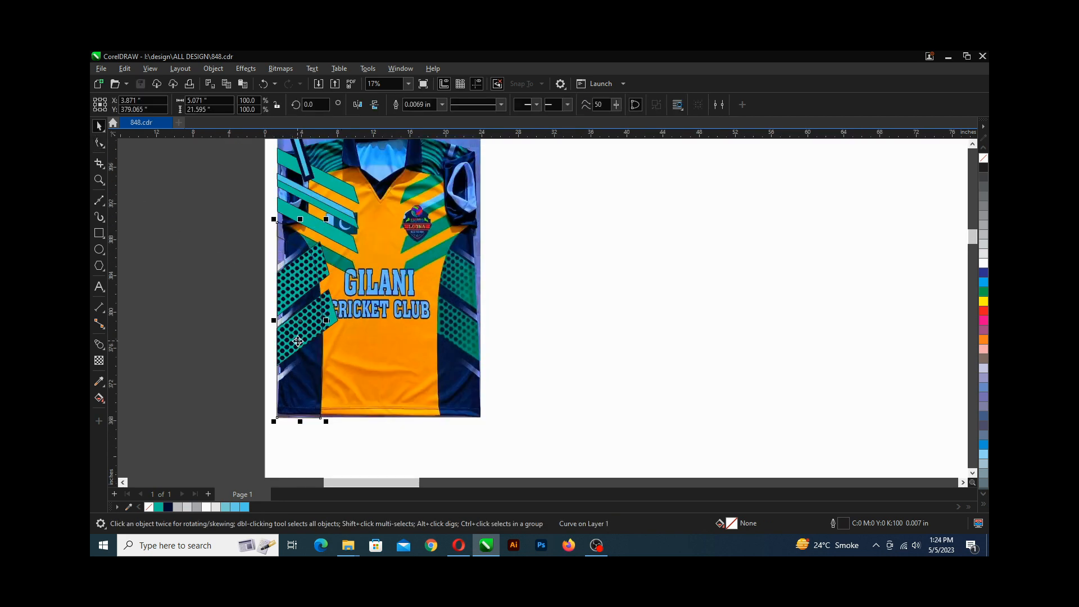
pyautogui.scroll(2, 298, 341)
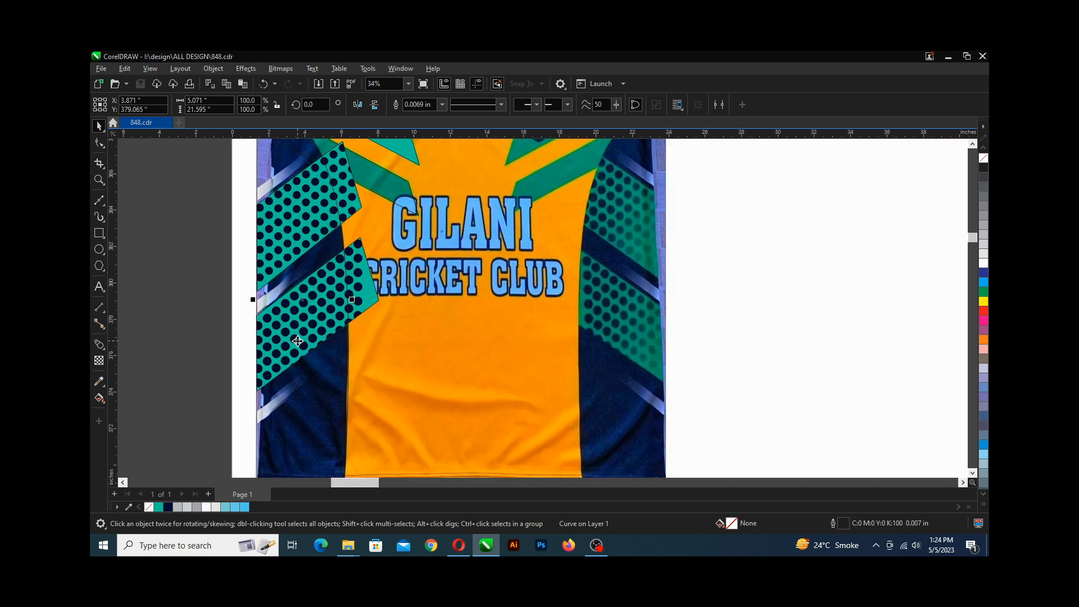
pyautogui.click(100, 381)
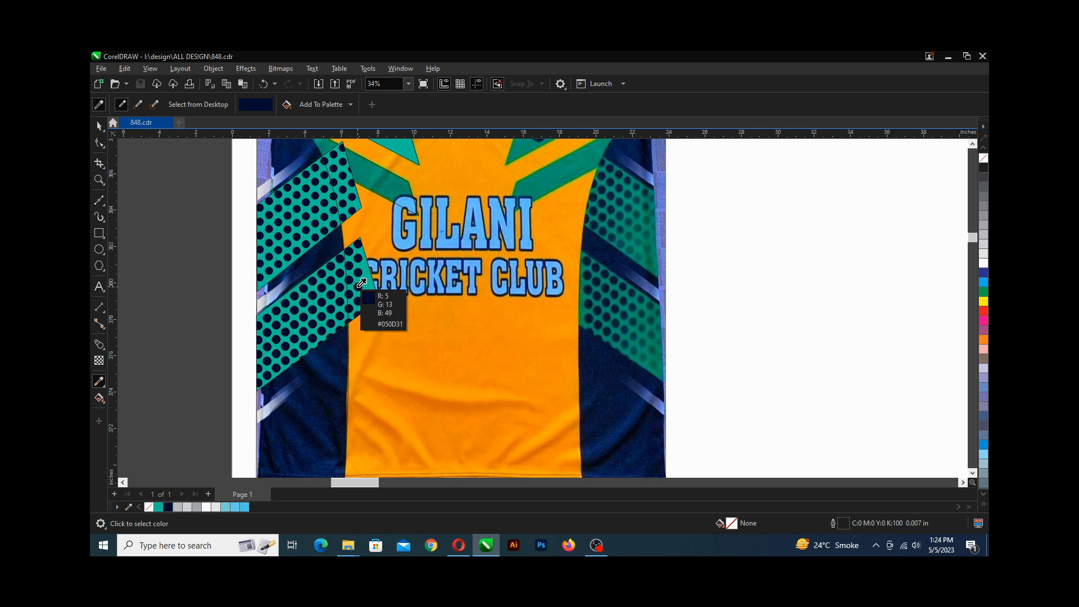
pyautogui.click(361, 283)
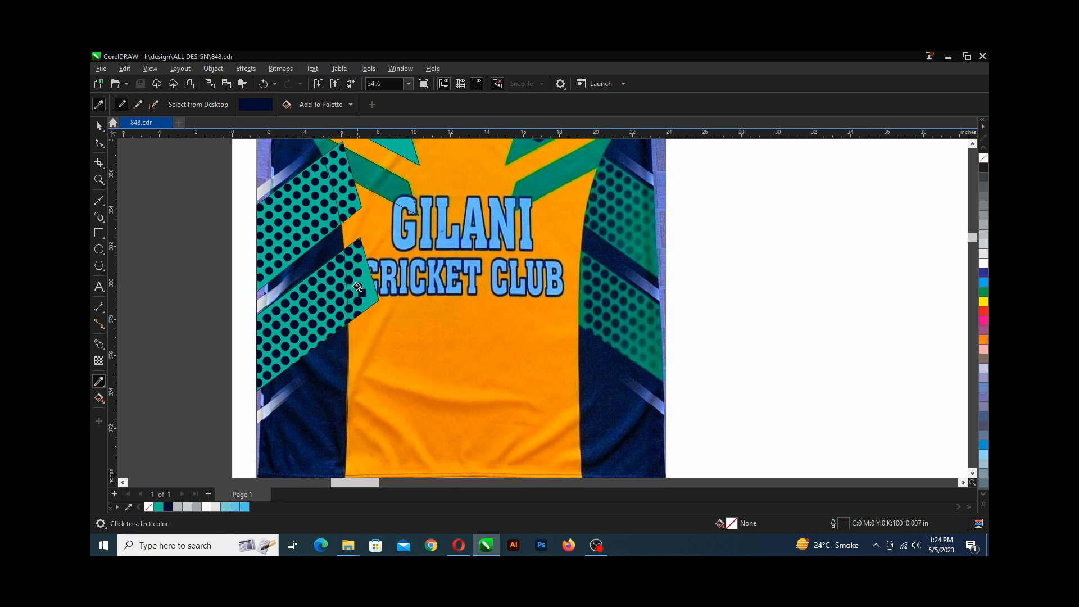
pyautogui.click(329, 370)
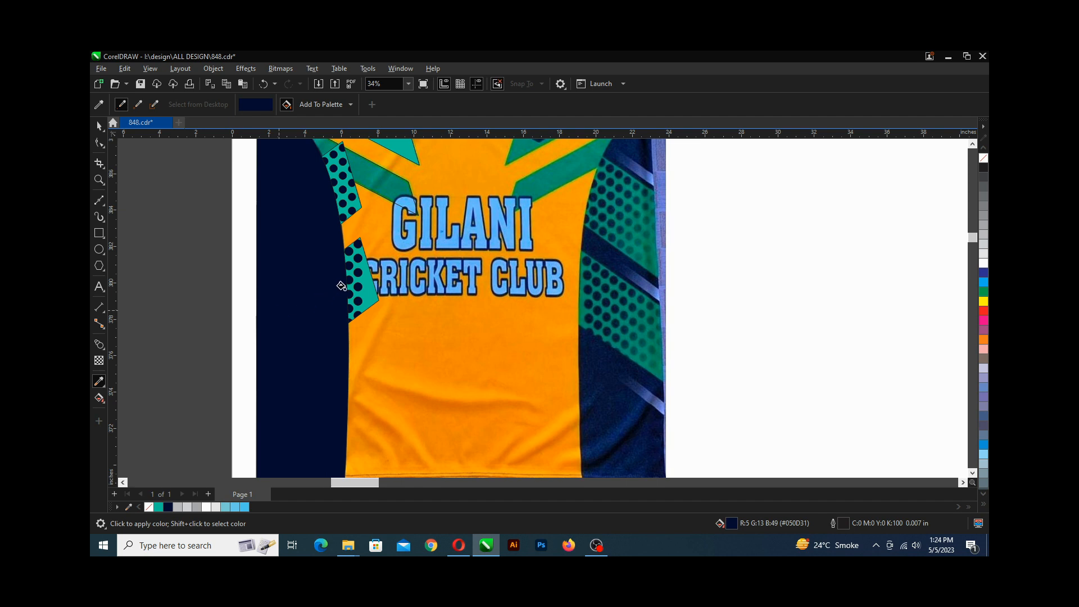
pyautogui.scroll(2, 357, 282)
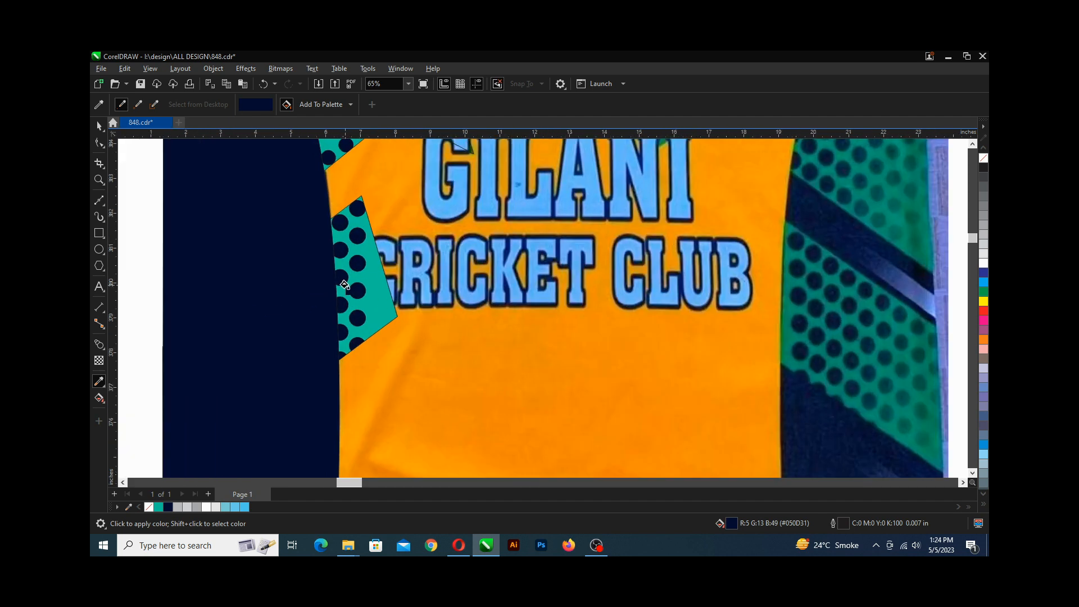
pyautogui.scroll(-3, 302, 315)
pyautogui.scroll(-2, 301, 314)
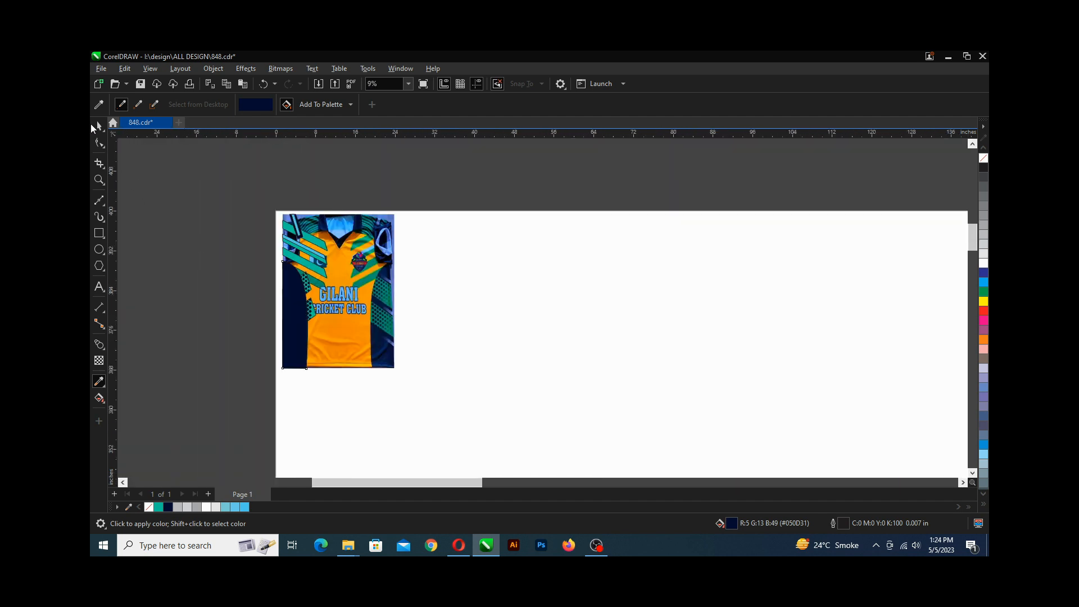
pyautogui.click(98, 126)
pyautogui.click(293, 292)
pyautogui.scroll(2, 292, 293)
pyautogui.scroll(1, 275, 327)
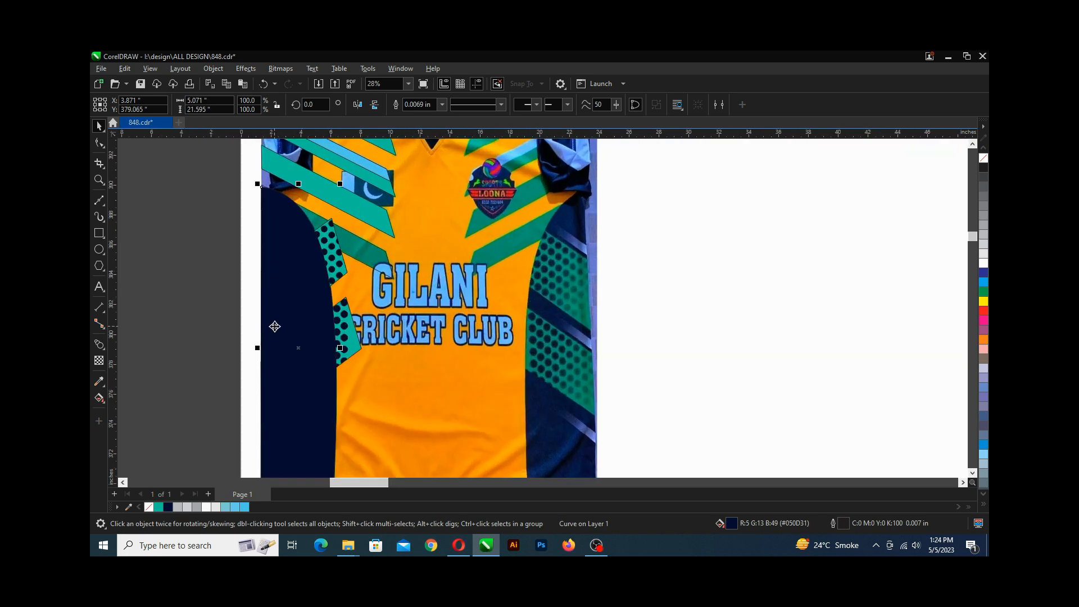
pyautogui.click(99, 383)
pyautogui.scroll(2, 309, 334)
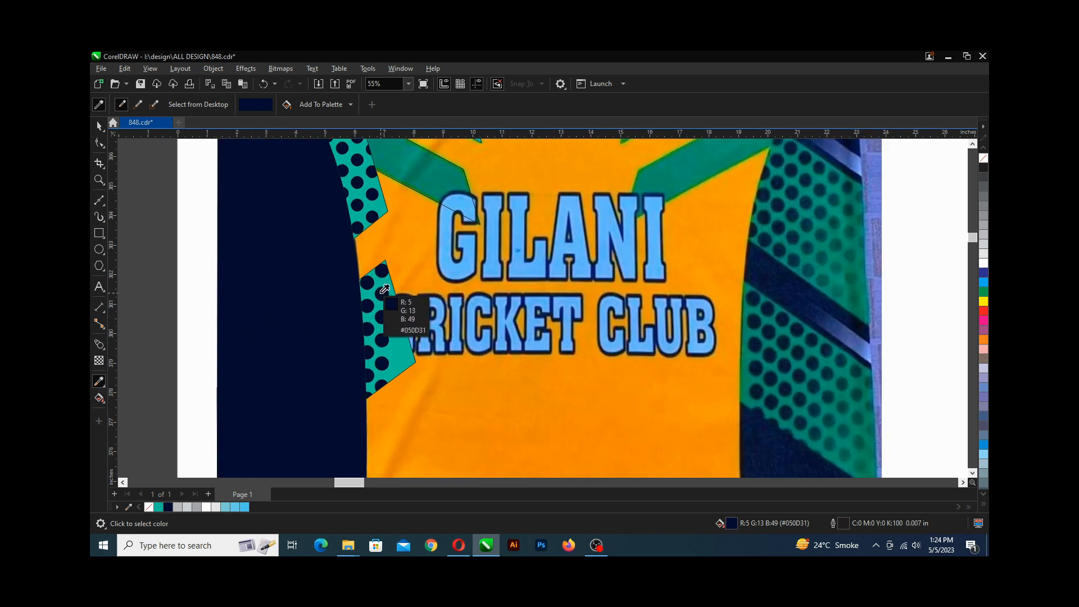
pyautogui.click(384, 289)
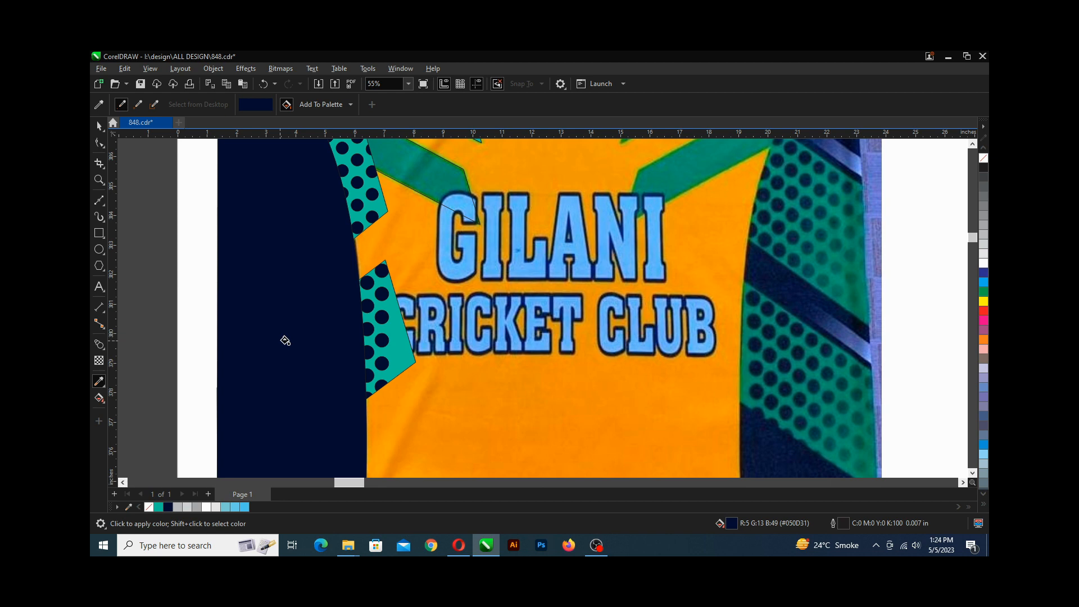
pyautogui.scroll(-2, 285, 340)
pyautogui.scroll(-2, 295, 343)
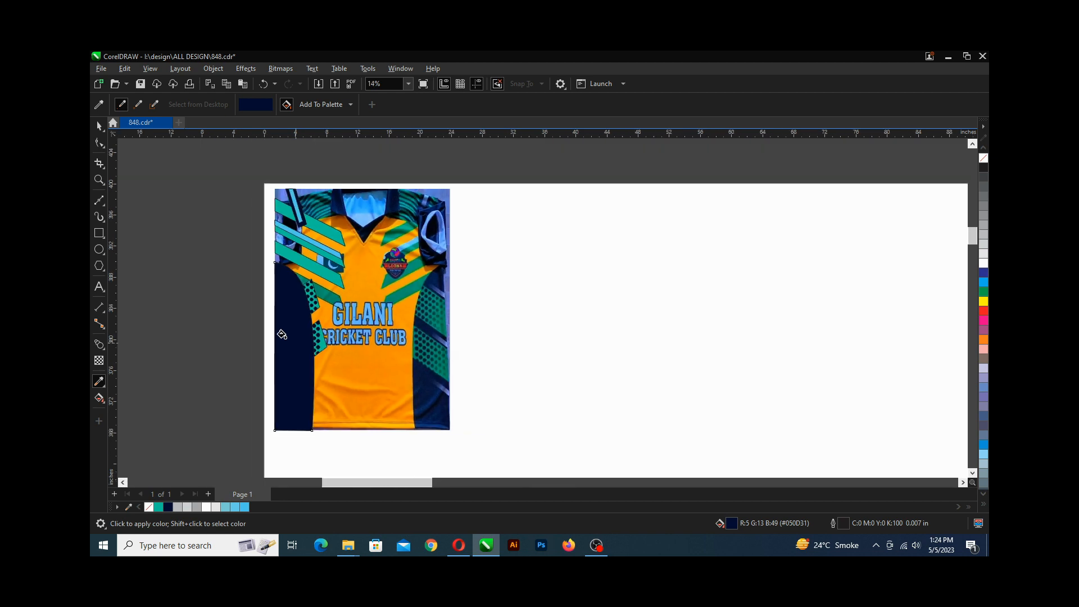
pyautogui.click(99, 126)
pyautogui.click(259, 341)
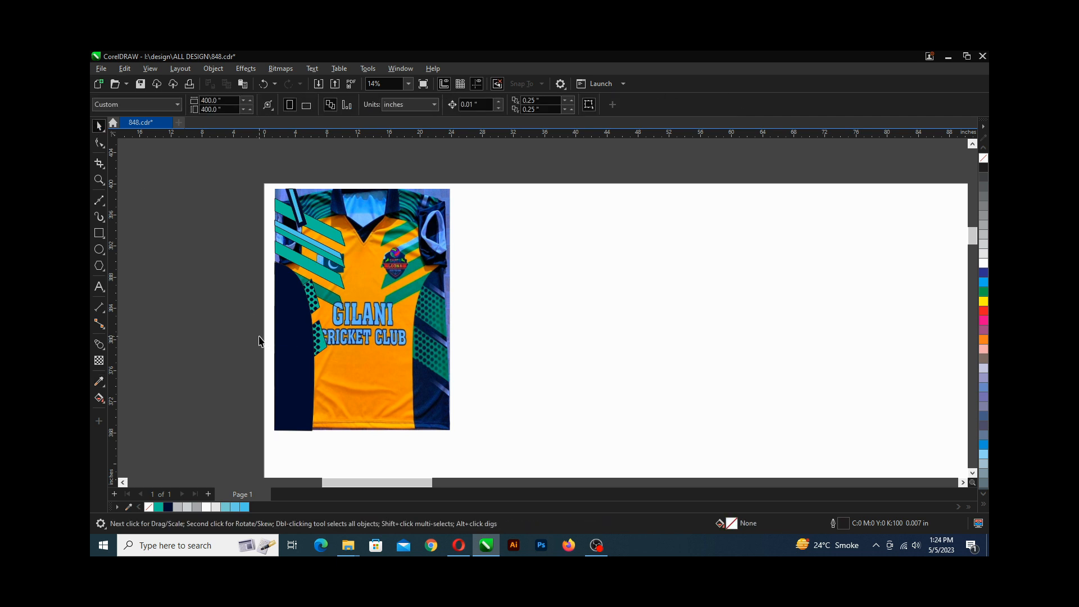
# Group the four traced shapes covering the jersey's lower left side.
pyautogui.scroll(1, 270, 328)
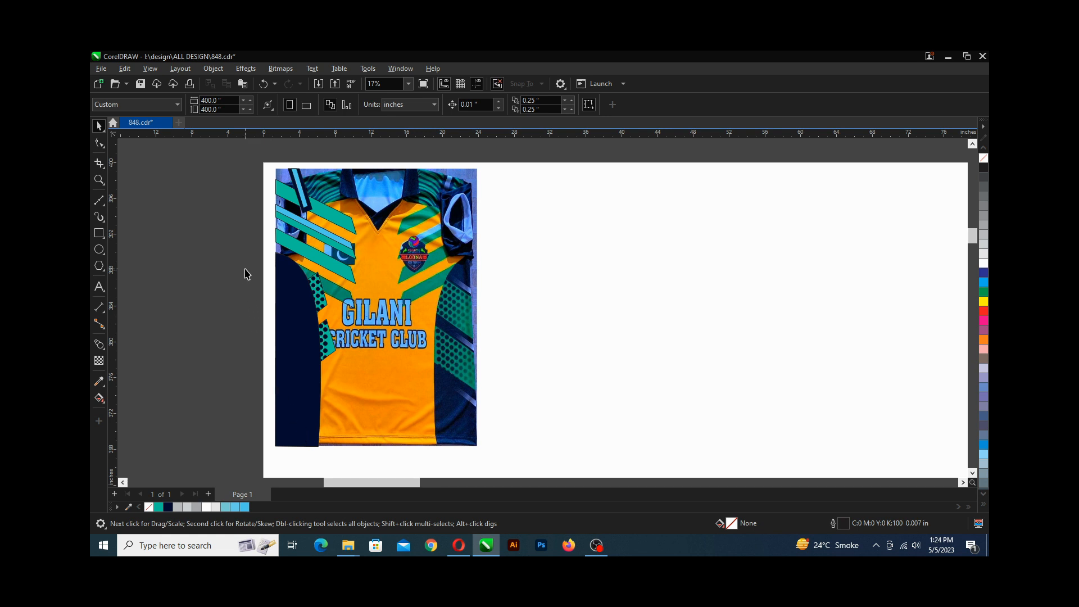
pyautogui.moveTo(244, 263); pyautogui.dragTo(333, 459)
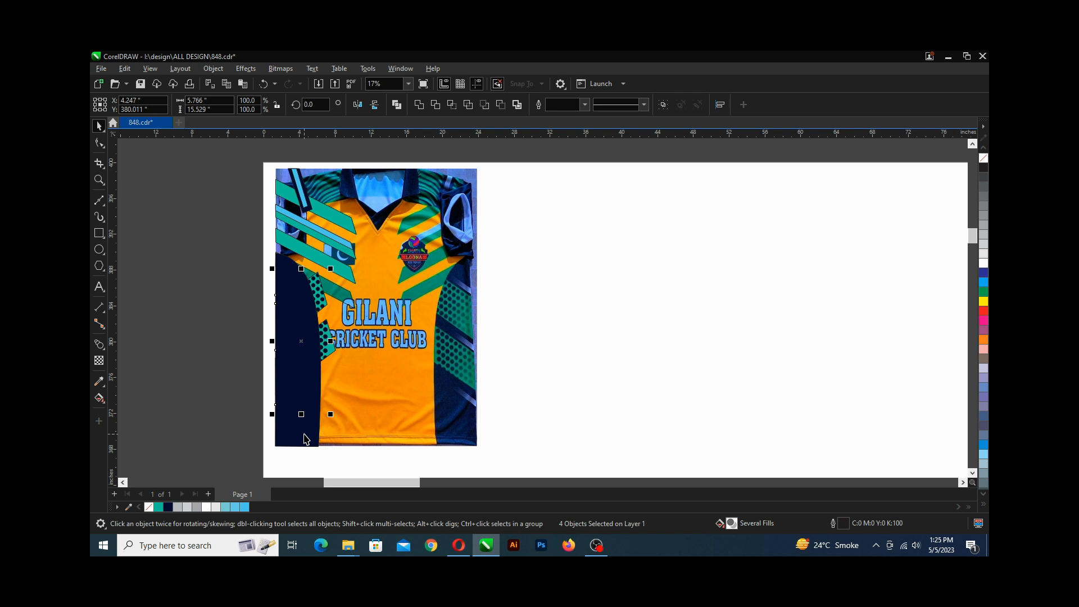
pyautogui.hotkey('ctrl', 'g')
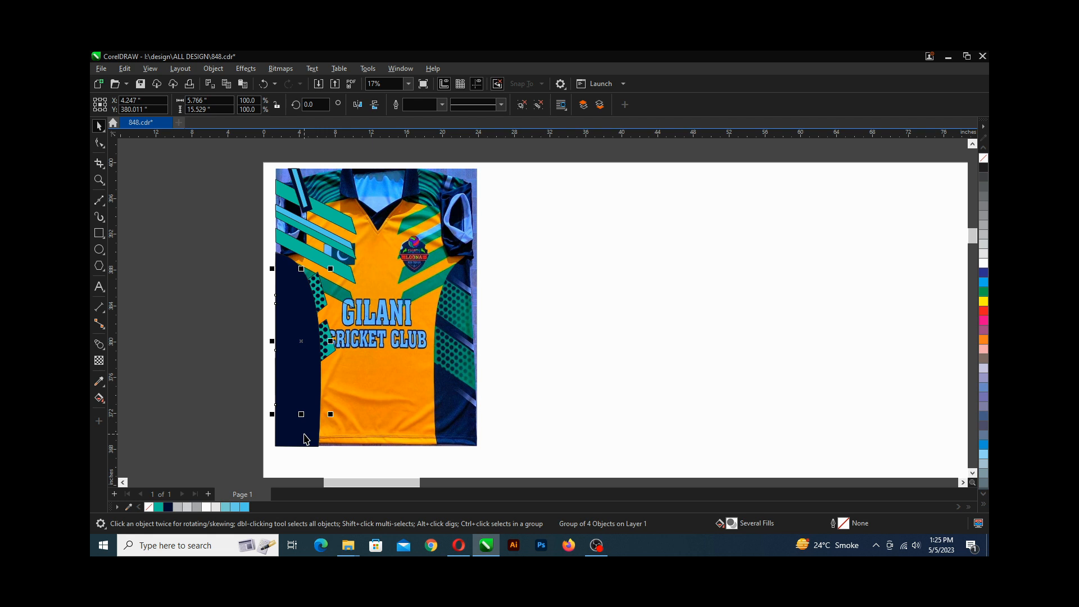
# PowerClip the new group inside the navy side-panel shape.
pyautogui.rightClick(320, 298)
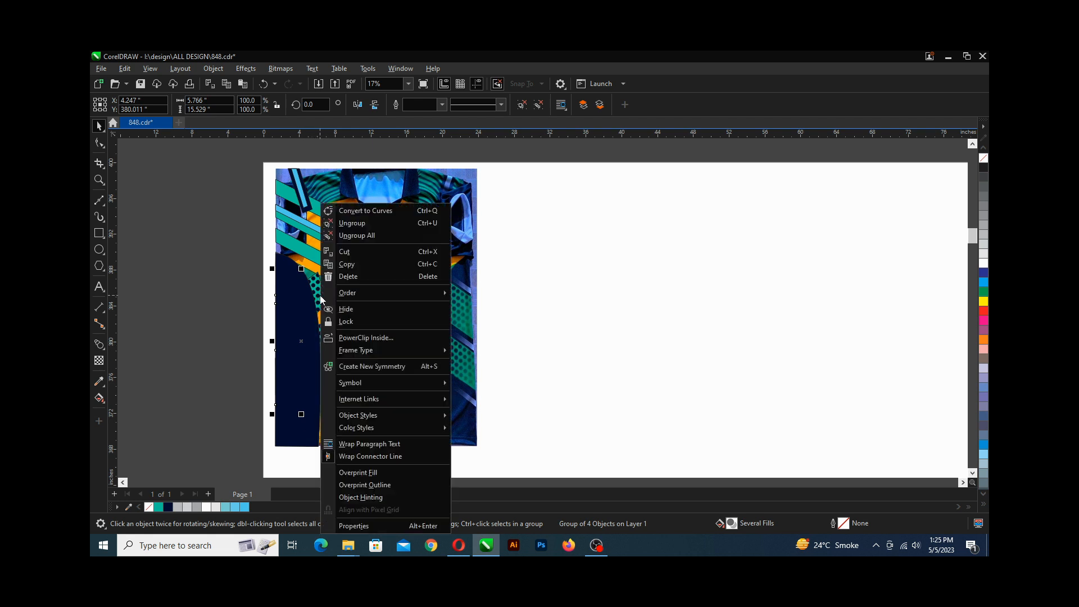
pyautogui.click(352, 336)
pyautogui.click(302, 428)
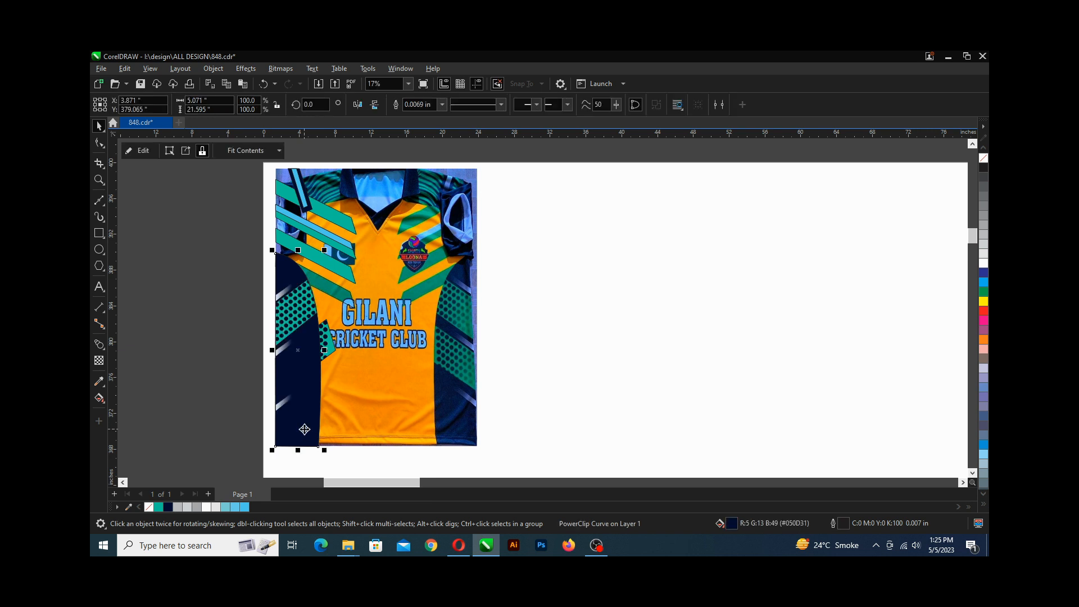
# PowerClip the teal dotted panel shape inside the navy side-panel shape and save the drawing.
pyautogui.click(332, 345)
pyautogui.rightClick(332, 345)
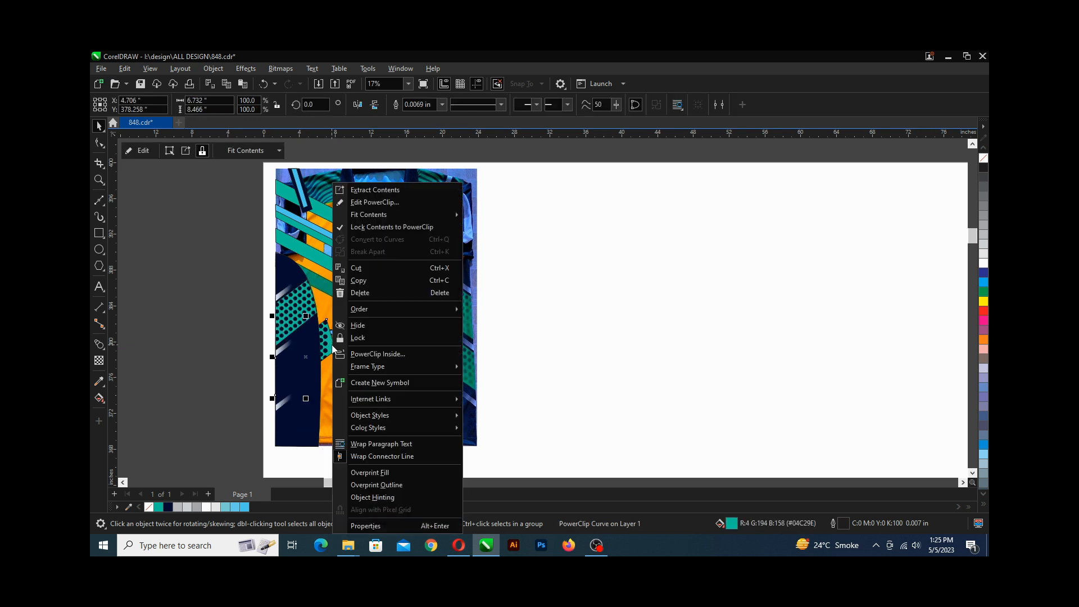
pyautogui.click(360, 352)
pyautogui.click(302, 419)
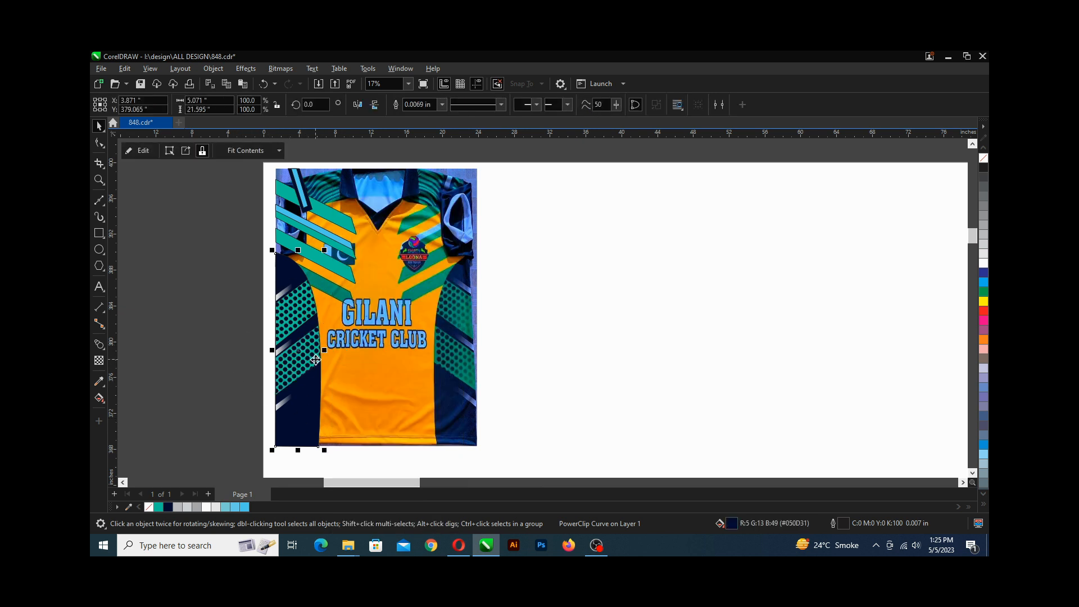
pyautogui.hotkey('ctrl', 's')
# Fill the lower left stripe with the teal #04C29E sampled from the jersey with the Color Eyedropper.
pyautogui.scroll(1, 322, 359)
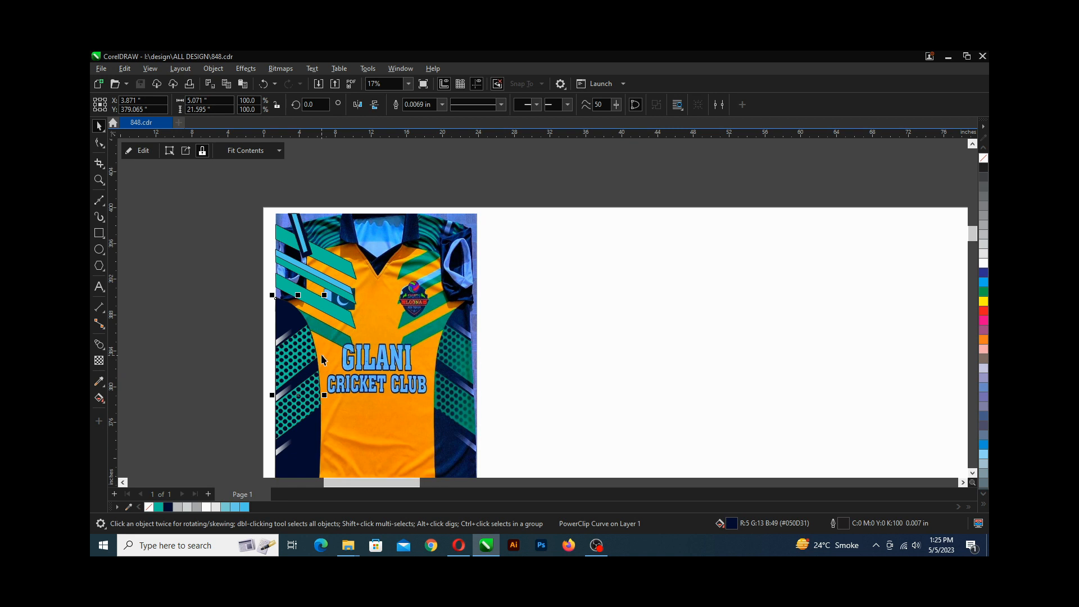
pyautogui.click(332, 342)
pyautogui.scroll(3, 329, 344)
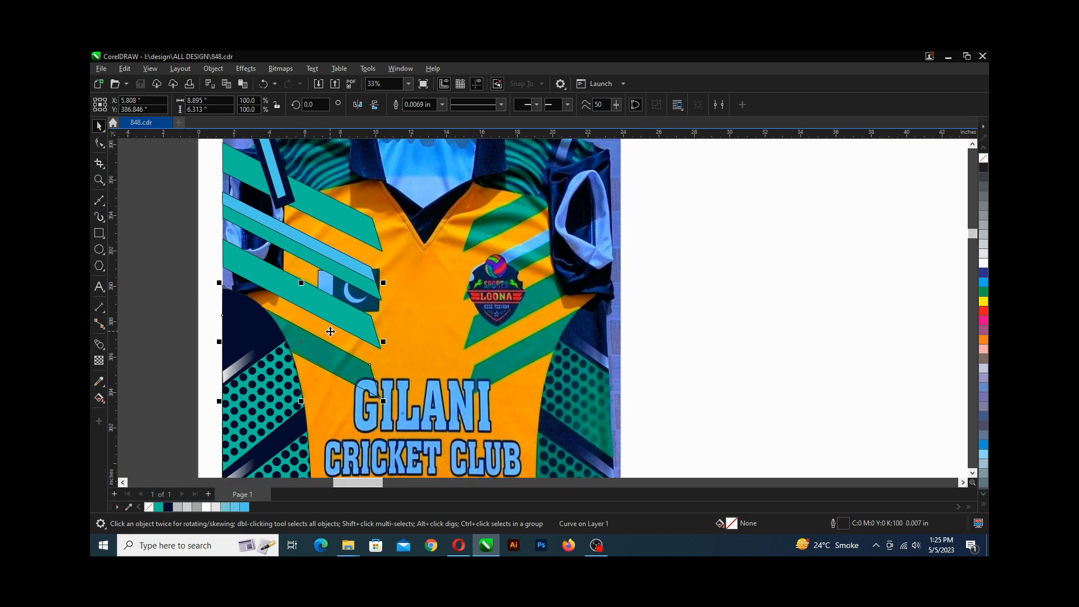
pyautogui.scroll(1, 312, 359)
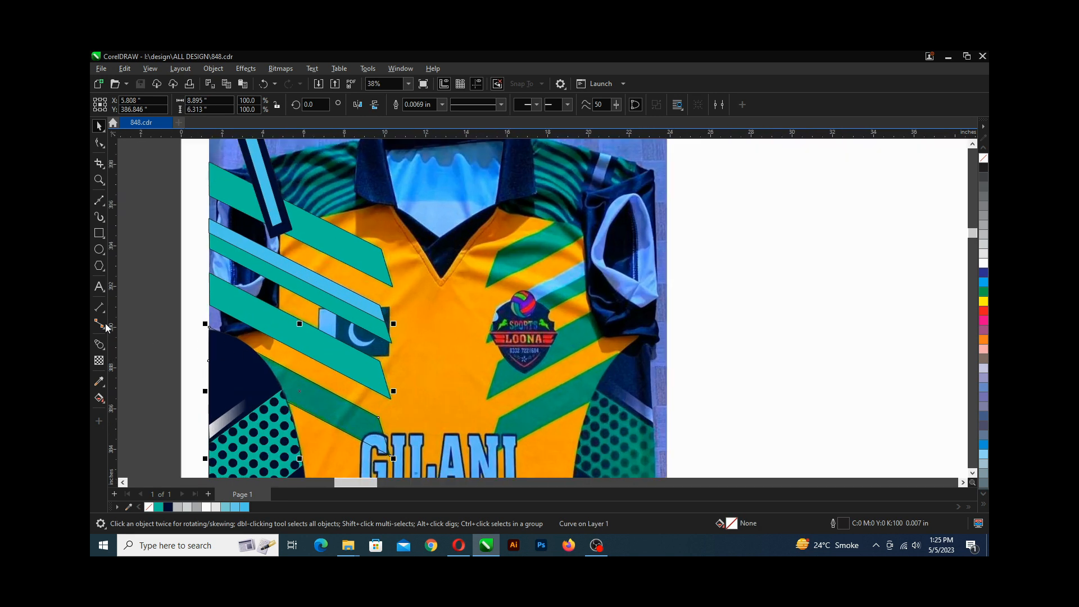
pyautogui.click(99, 381)
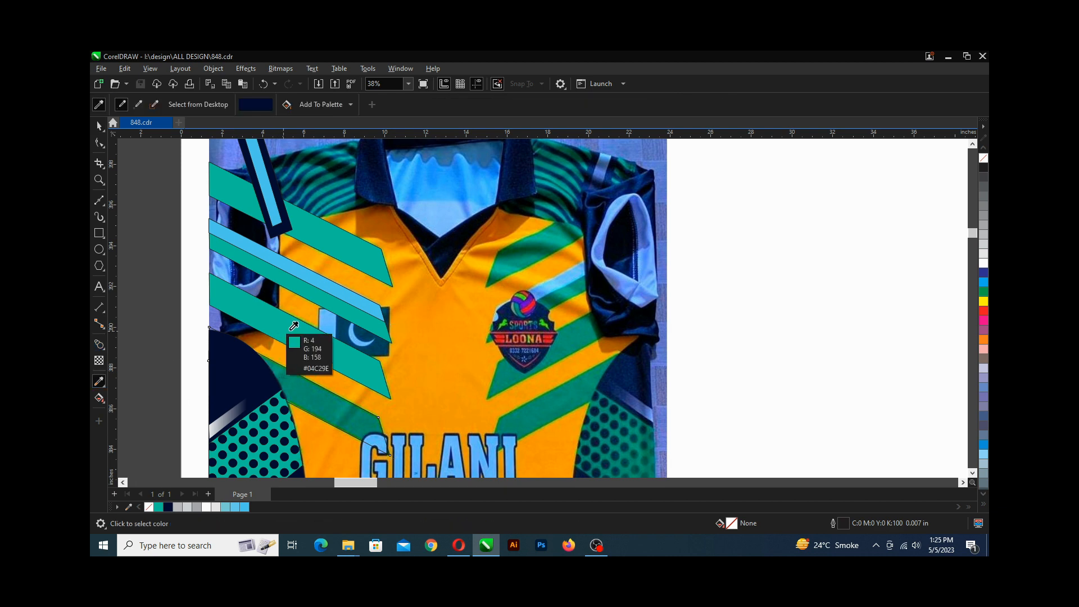
pyautogui.click(294, 329)
pyautogui.click(301, 402)
pyautogui.scroll(-5, 303, 402)
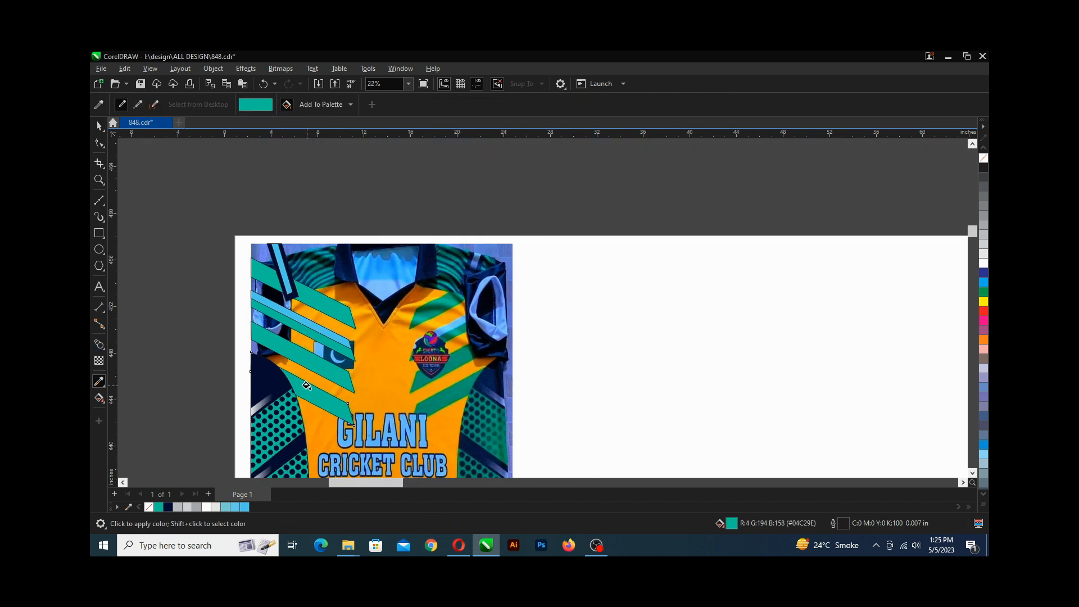
pyautogui.press('space')
# Remove the outline from the eight traced shapes on the jersey's left side.
pyautogui.scroll(-2, 224, 270)
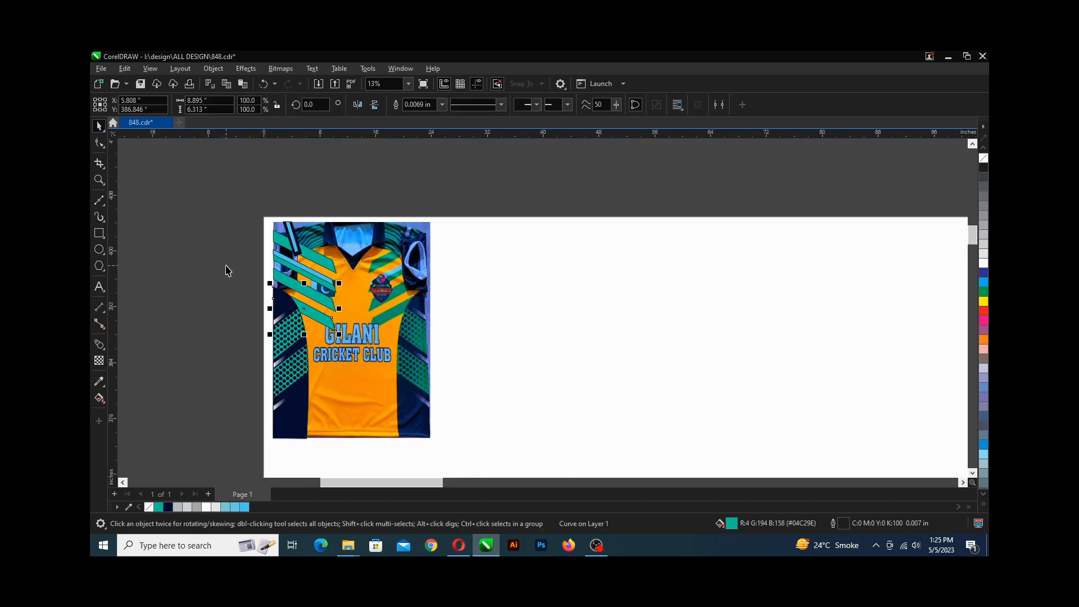
pyautogui.scroll(-1, 226, 271)
pyautogui.moveTo(234, 191); pyautogui.dragTo(324, 400)
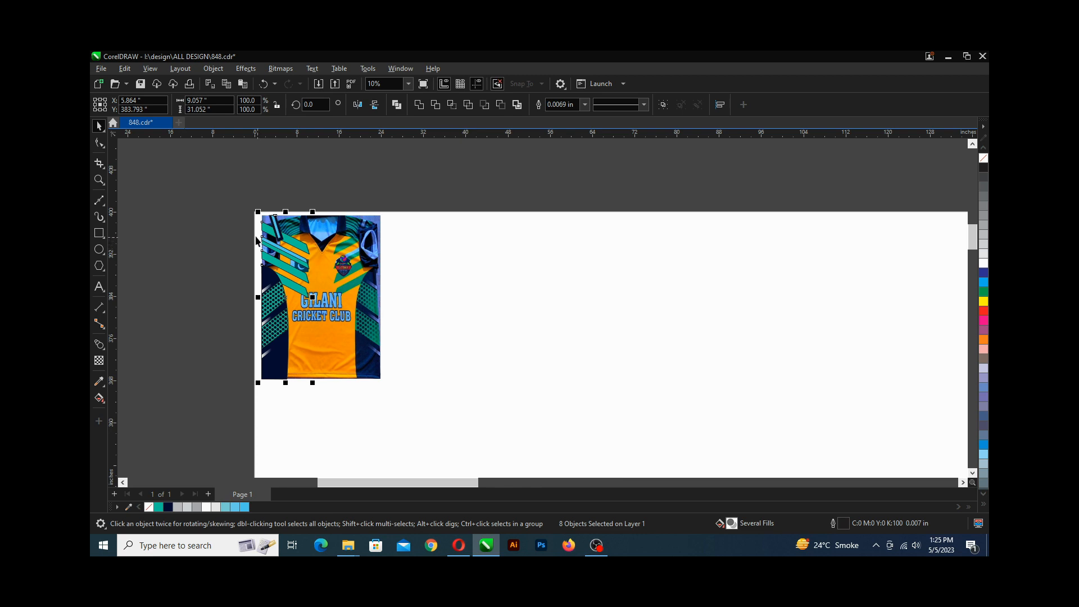
pyautogui.scroll(5, 303, 244)
pyautogui.scroll(2, 462, 294)
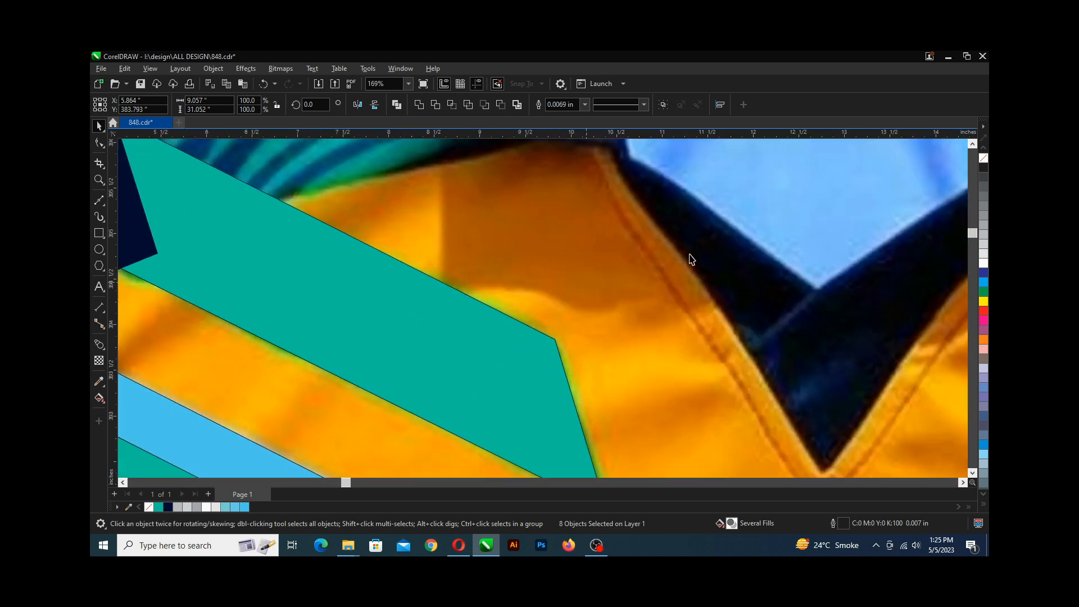
pyautogui.rightClick(984, 159)
pyautogui.scroll(-6, 251, 309)
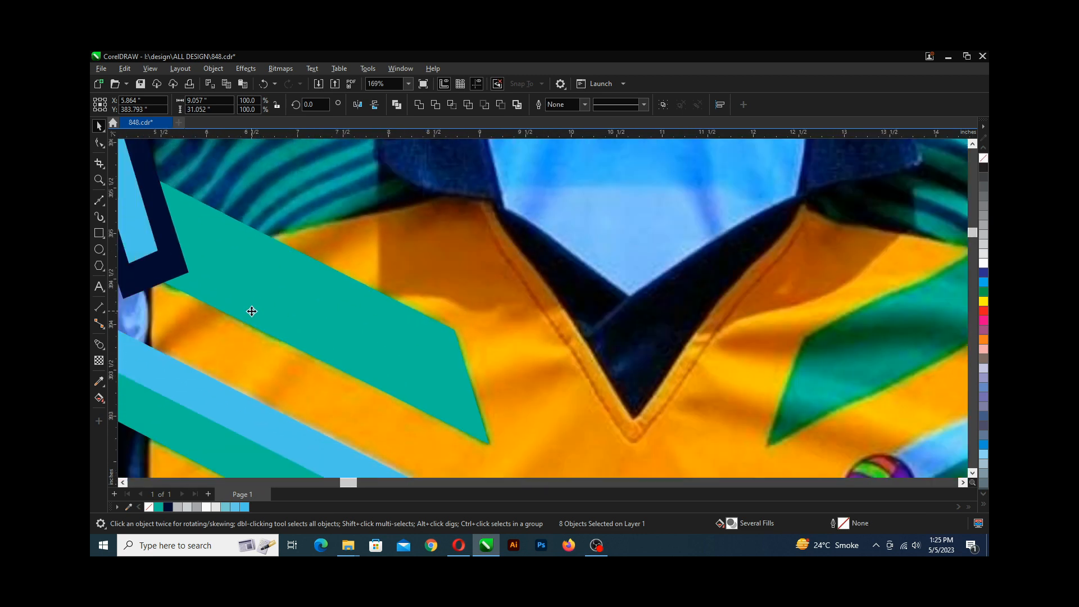
pyautogui.scroll(-2, 252, 309)
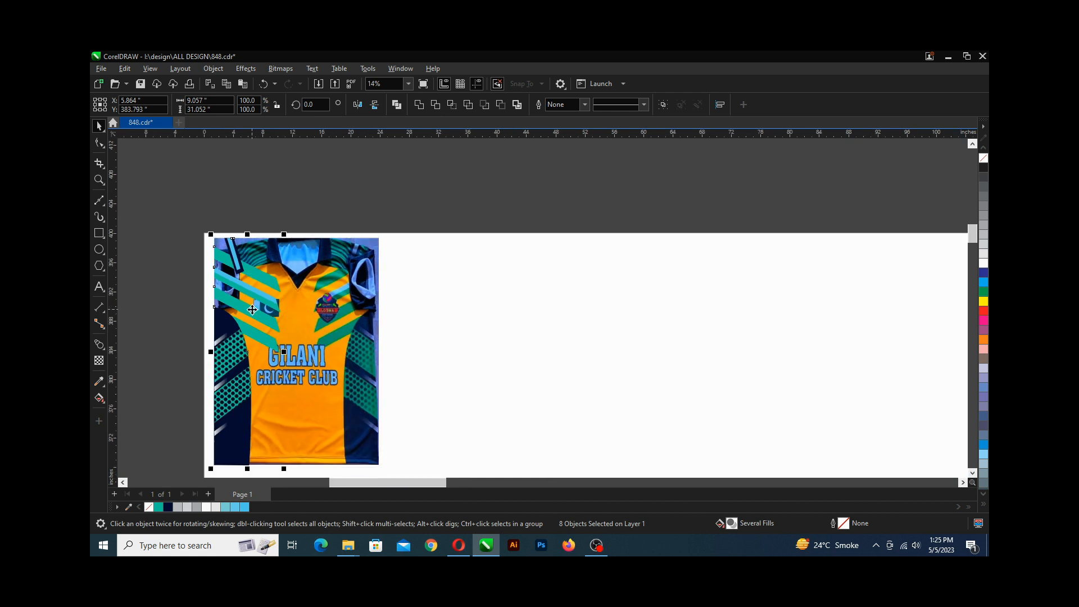
# Group the eight traced shapes on the jersey's left side.
pyautogui.press('alt')
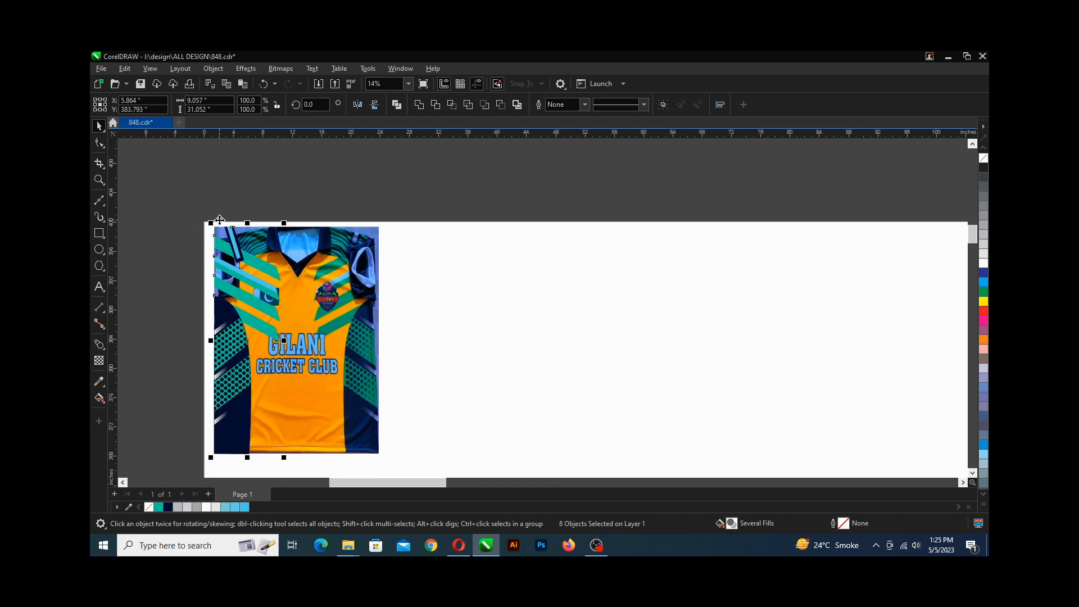
pyautogui.scroll(1, 235, 248)
pyautogui.scroll(1, 235, 247)
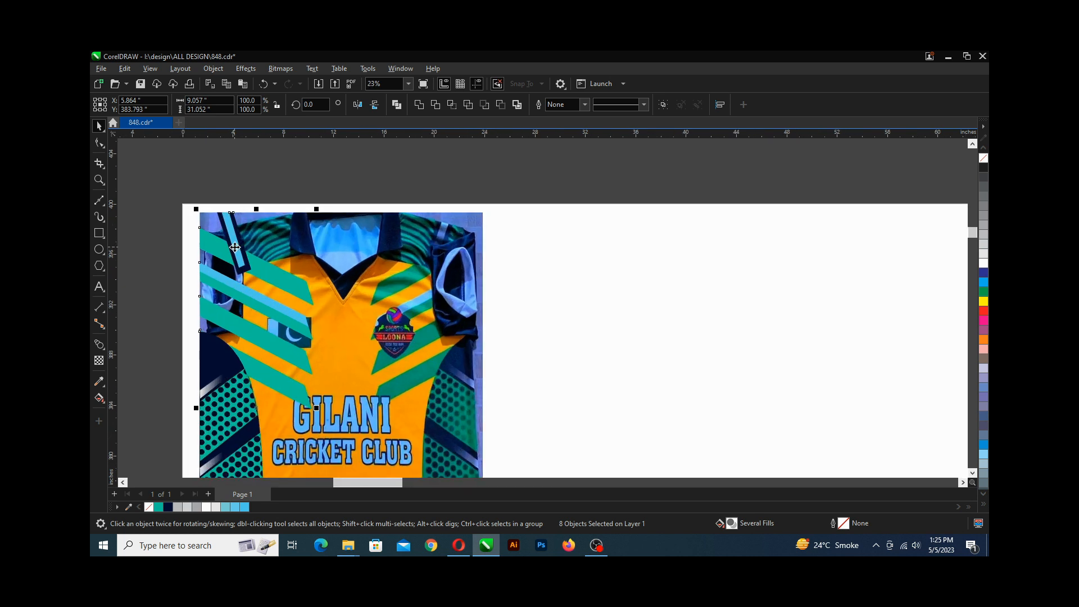
pyautogui.scroll(-3, 235, 248)
pyautogui.moveTo(200, 212); pyautogui.dragTo(285, 443)
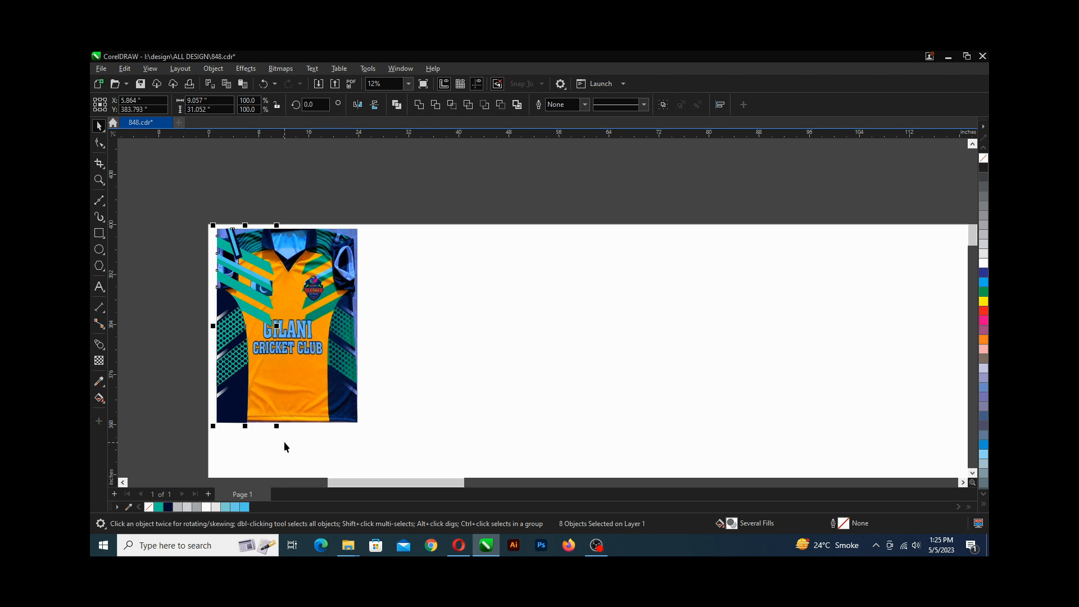
pyautogui.hotkey('ctrl', 'g')
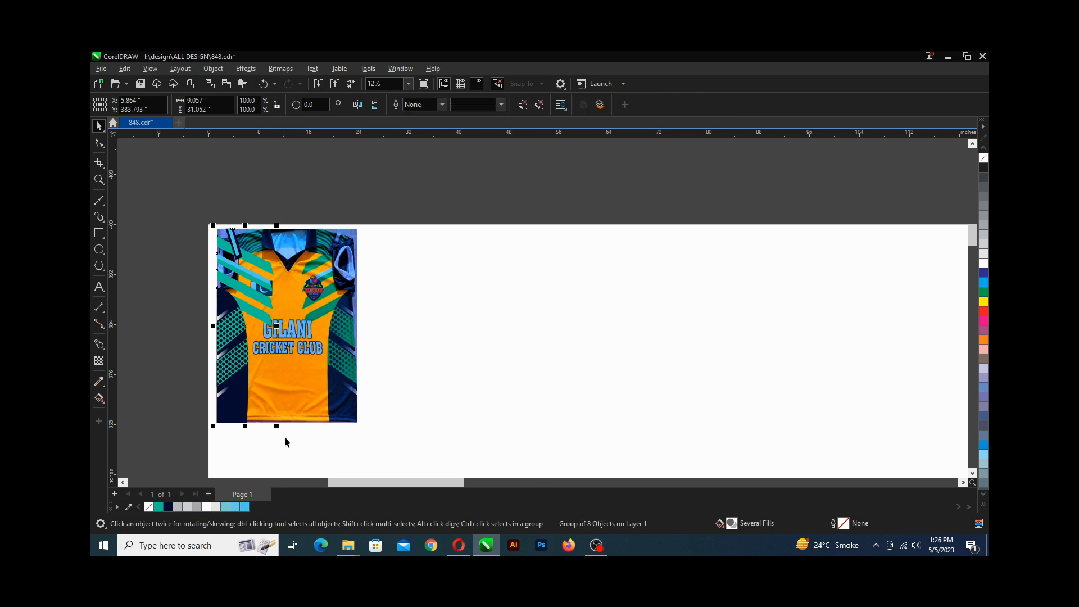
# Make a horizontally mirrored copy of the group and place it over the jersey's right side.
pyautogui.scroll(3, 221, 317)
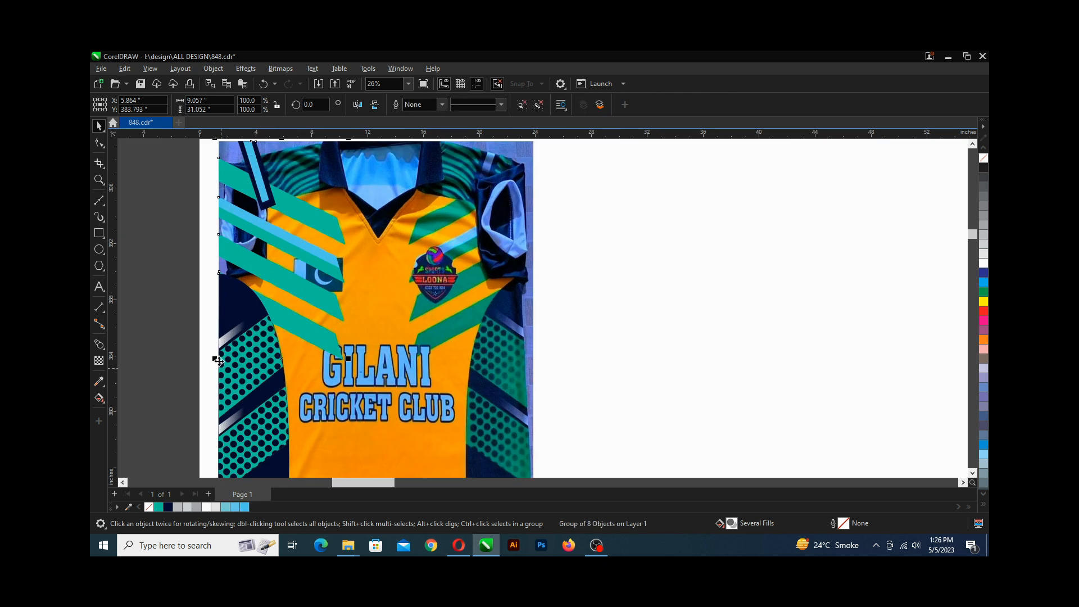
pyautogui.scroll(4, 221, 316)
pyautogui.scroll(3, 226, 302)
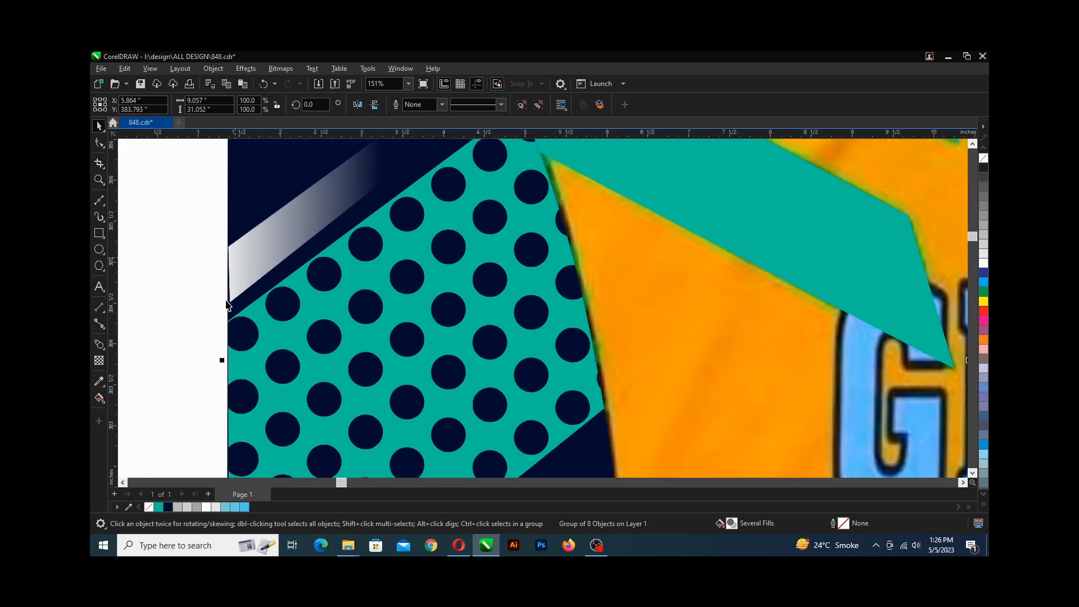
pyautogui.scroll(-3, 234, 323)
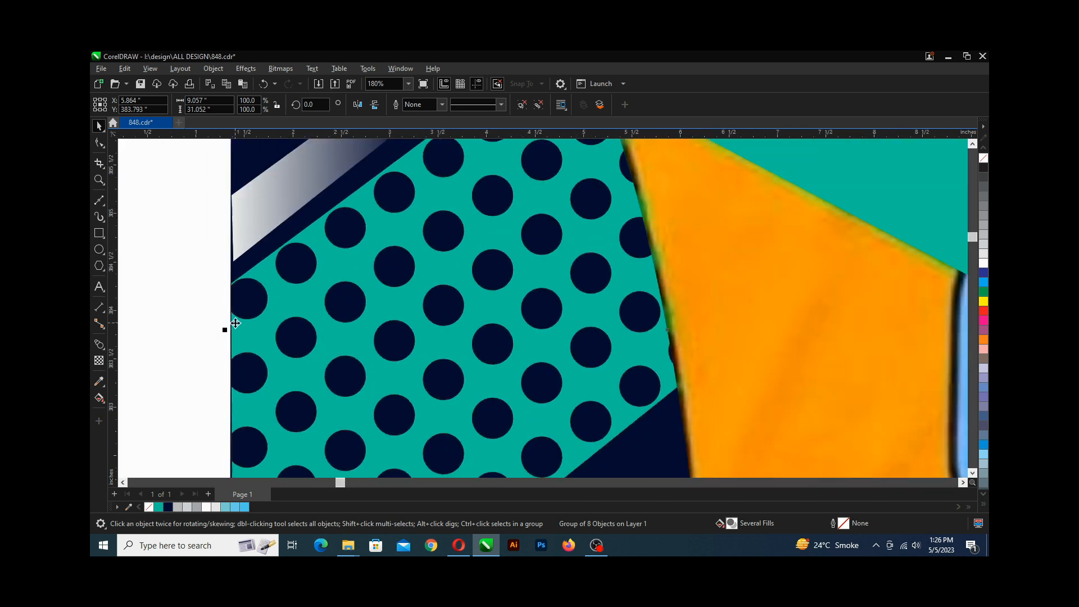
pyautogui.scroll(-4, 235, 324)
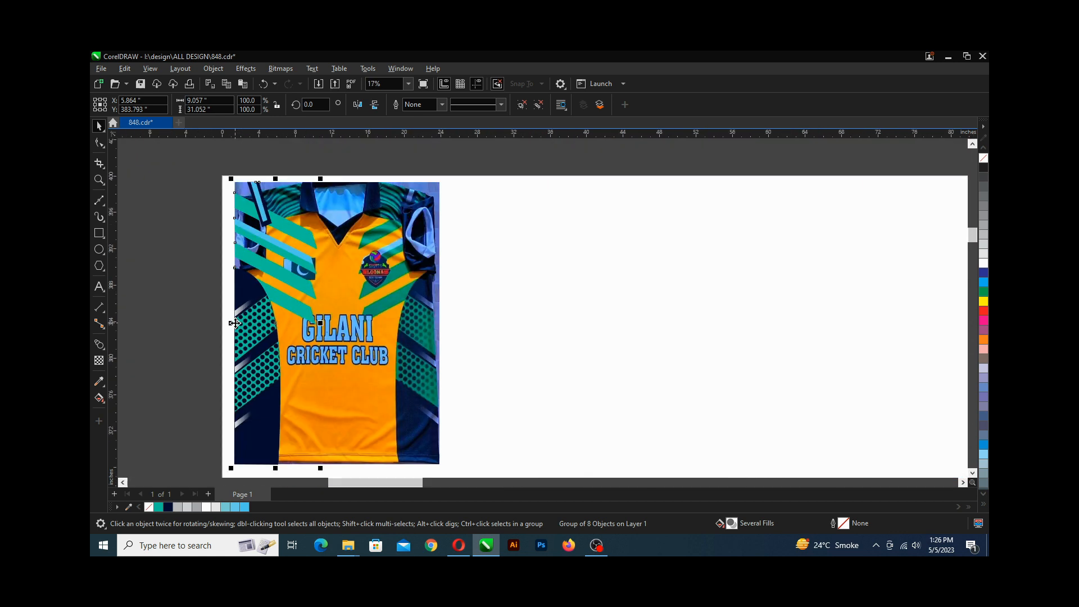
pyautogui.scroll(-1, 235, 324)
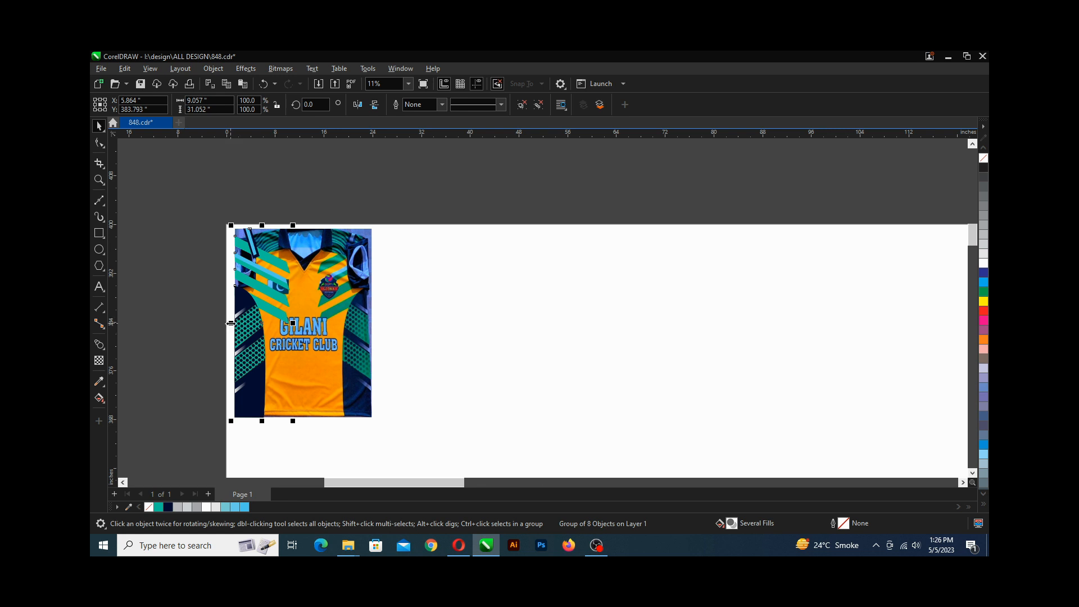
pyautogui.moveTo(230, 323); pyautogui.dragTo(243, 324)
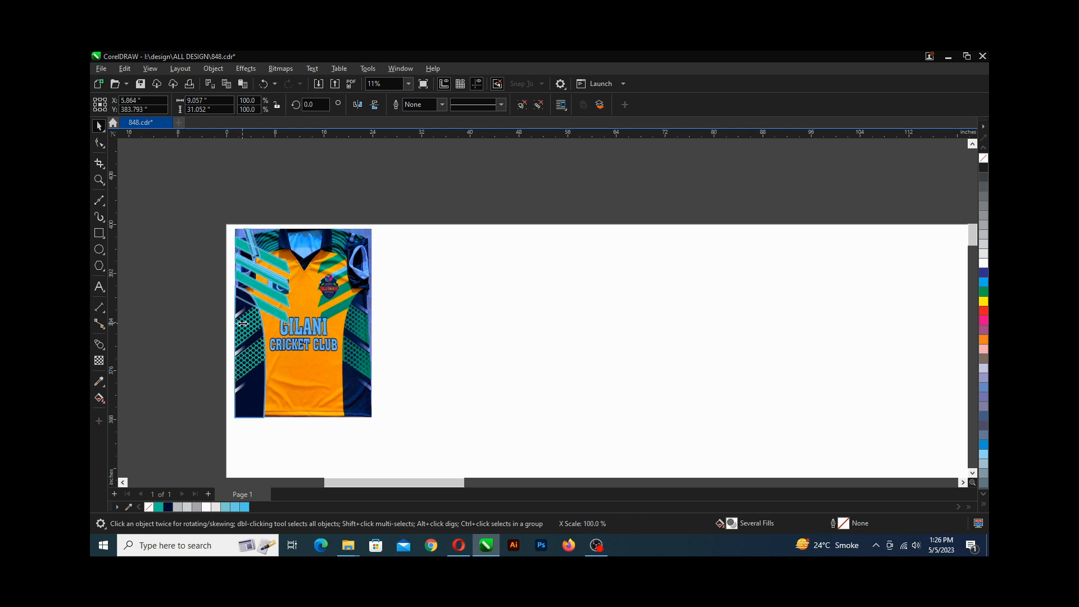
pyautogui.moveTo(273, 324); pyautogui.dragTo(292, 326)
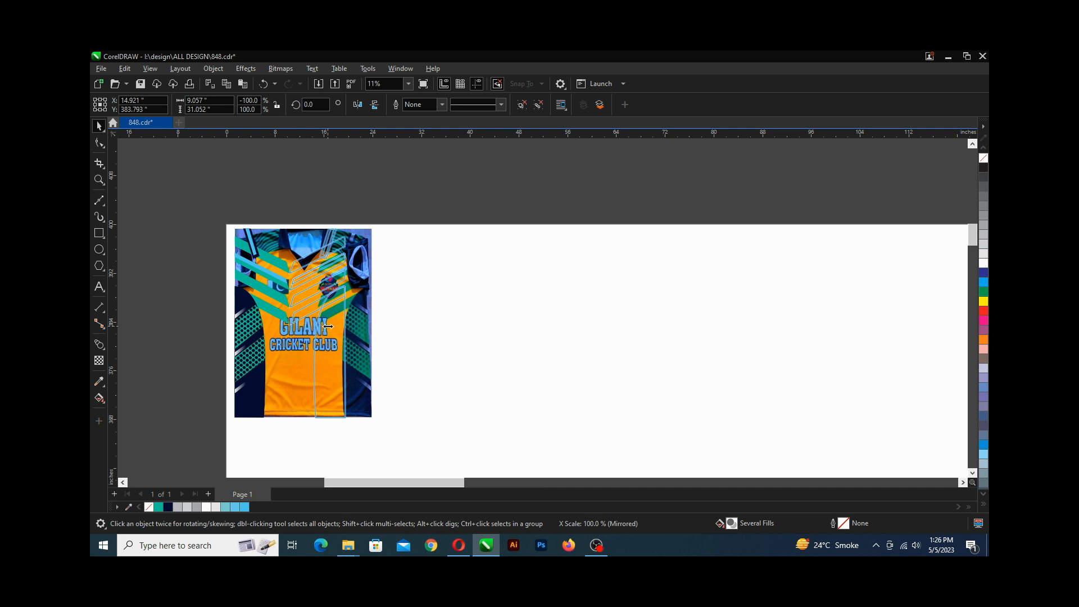
pyautogui.moveTo(332, 281); pyautogui.dragTo(338, 368)
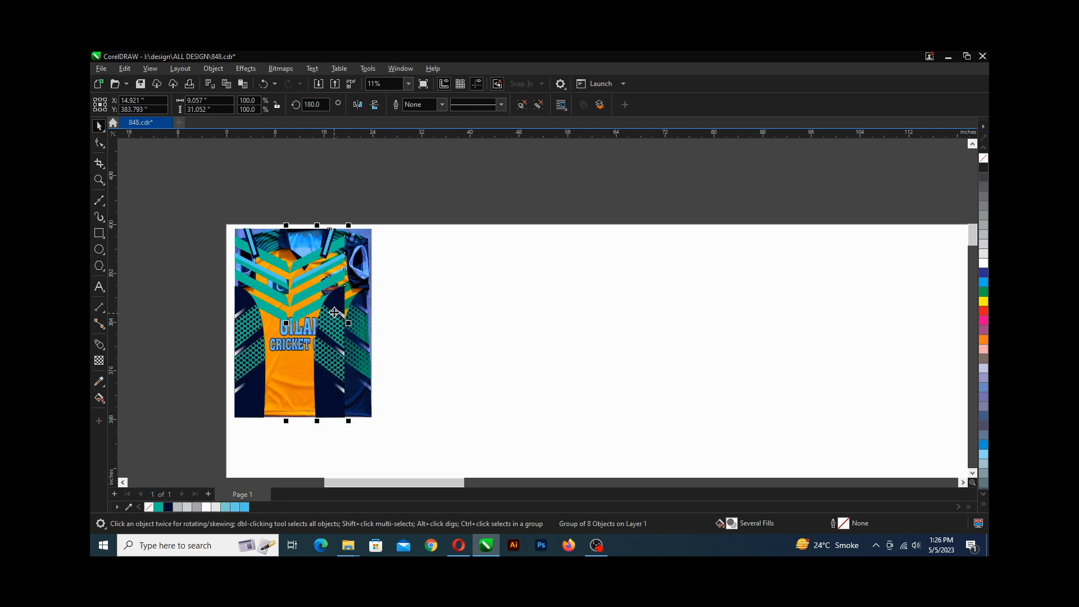
pyautogui.scroll(2, 337, 275)
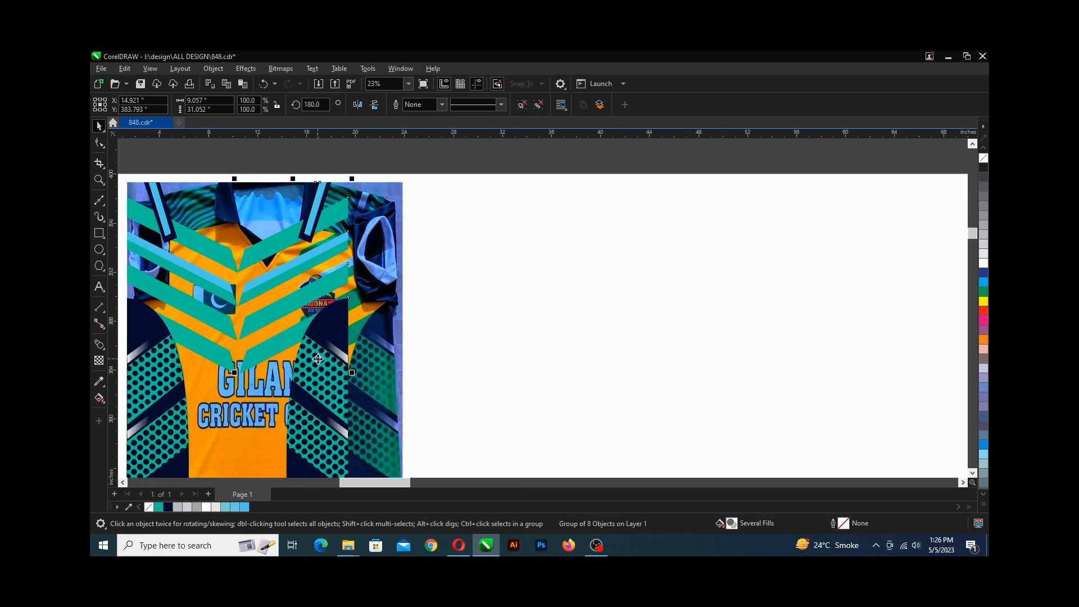
pyautogui.scroll(2, 318, 359)
pyautogui.moveTo(318, 359); pyautogui.dragTo(444, 359)
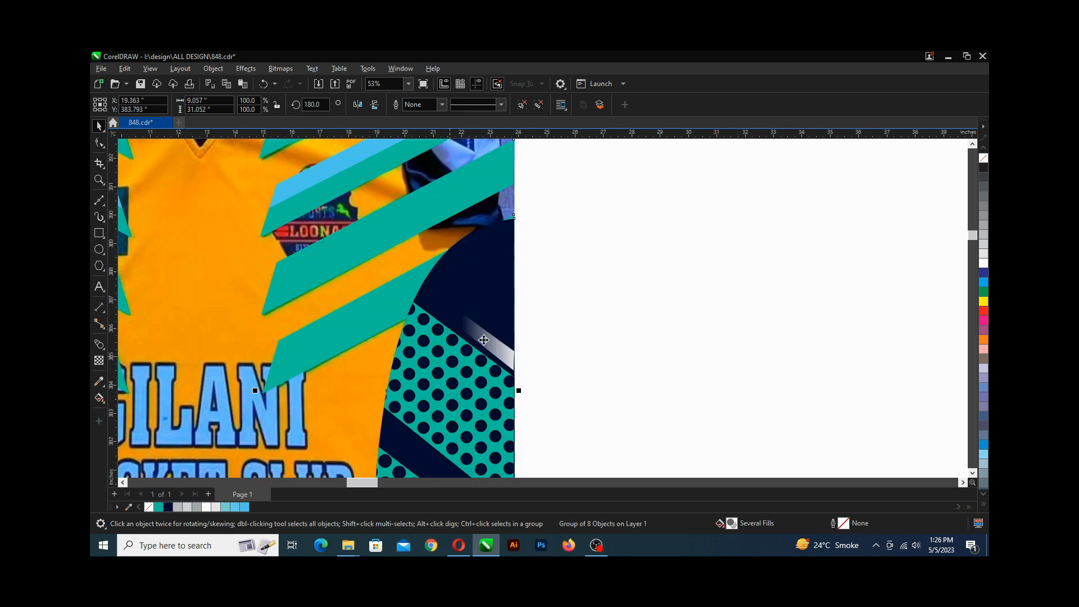
# Save the drawing.
pyautogui.scroll(2, 503, 354)
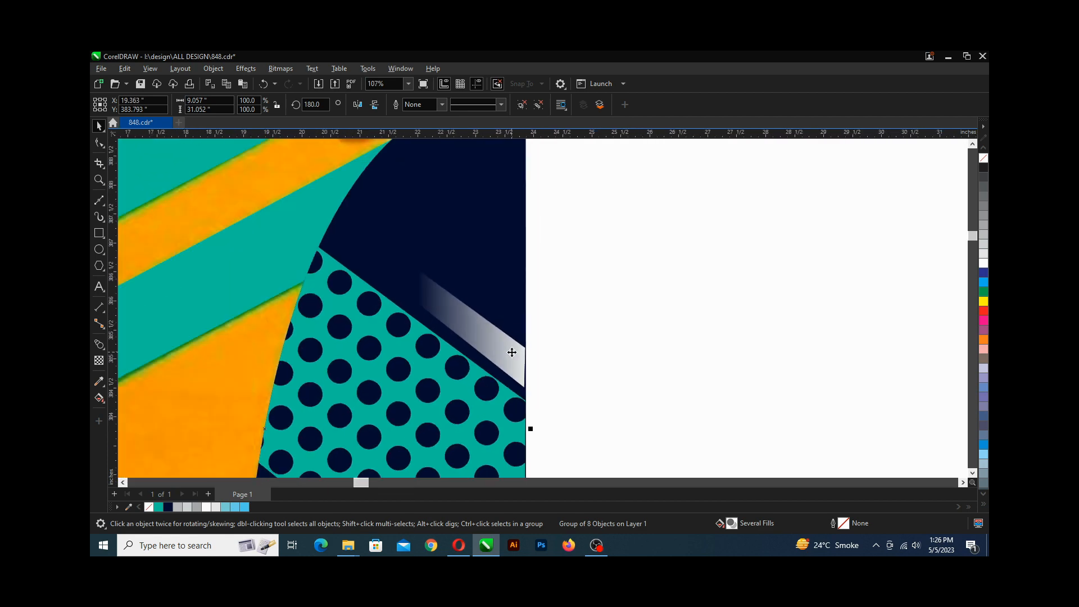
pyautogui.scroll(2, 517, 236)
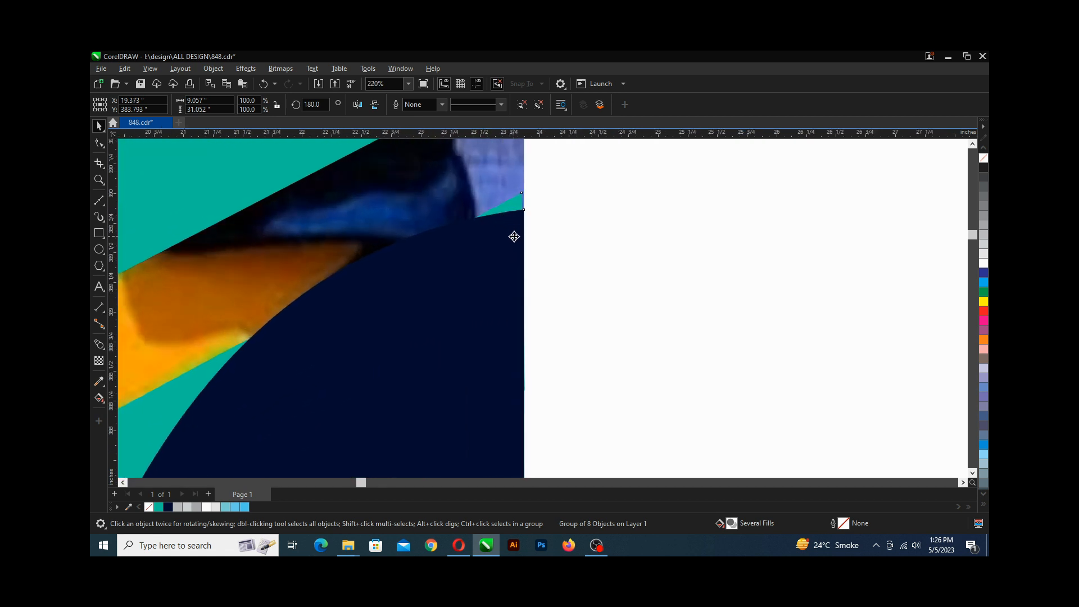
pyautogui.scroll(-7, 513, 237)
pyautogui.scroll(-1, 461, 265)
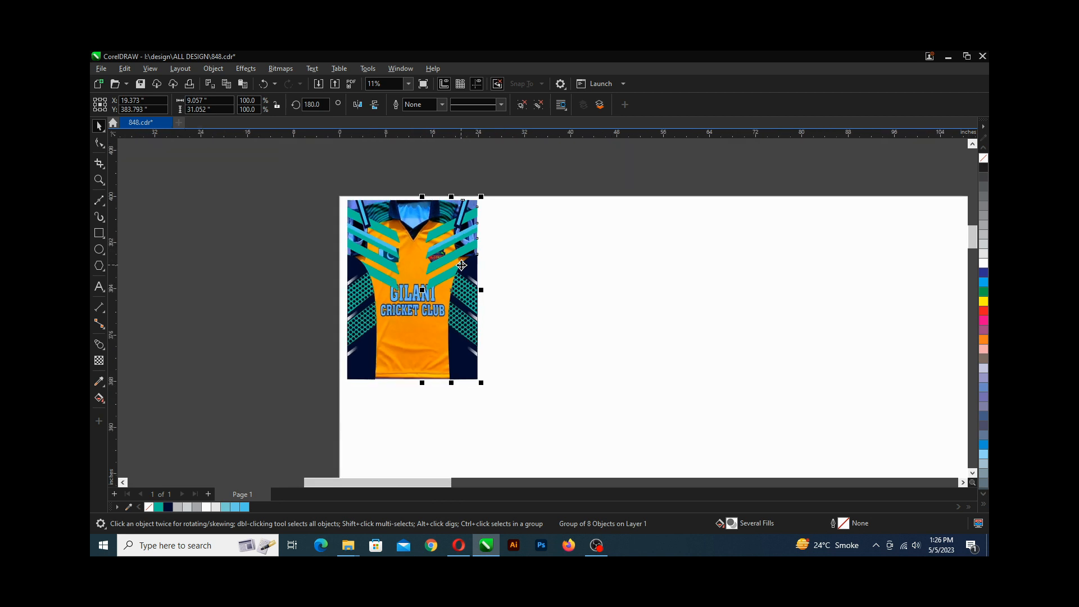
pyautogui.hotkey('ctrl', 's')
# Group the left and right halves together and move the group off the photo onto the empty page area.
pyautogui.scroll(1, 444, 256)
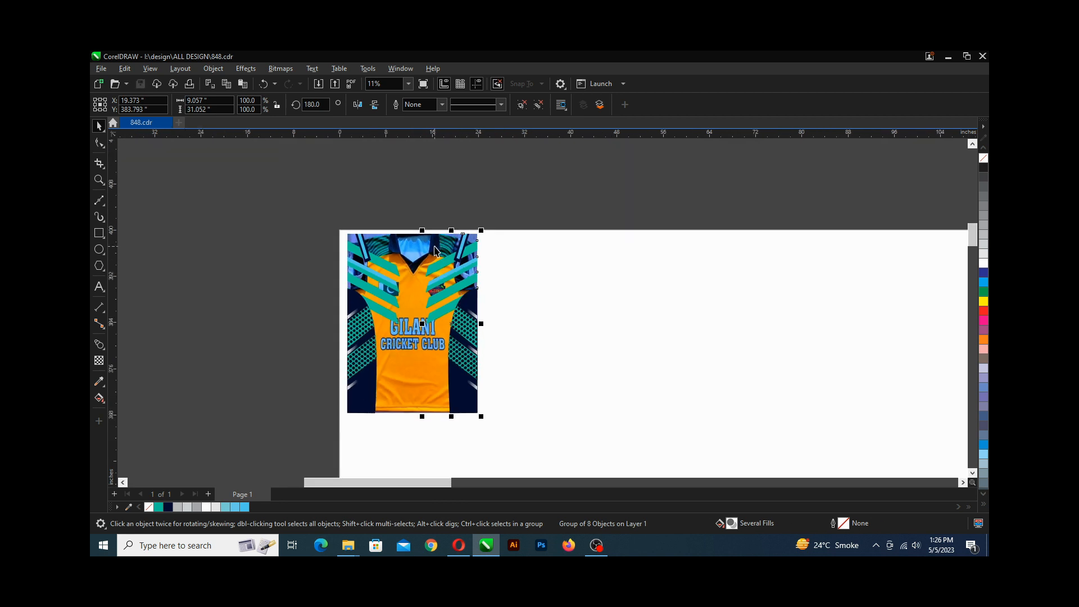
pyautogui.scroll(2, 437, 251)
pyautogui.scroll(1, 411, 256)
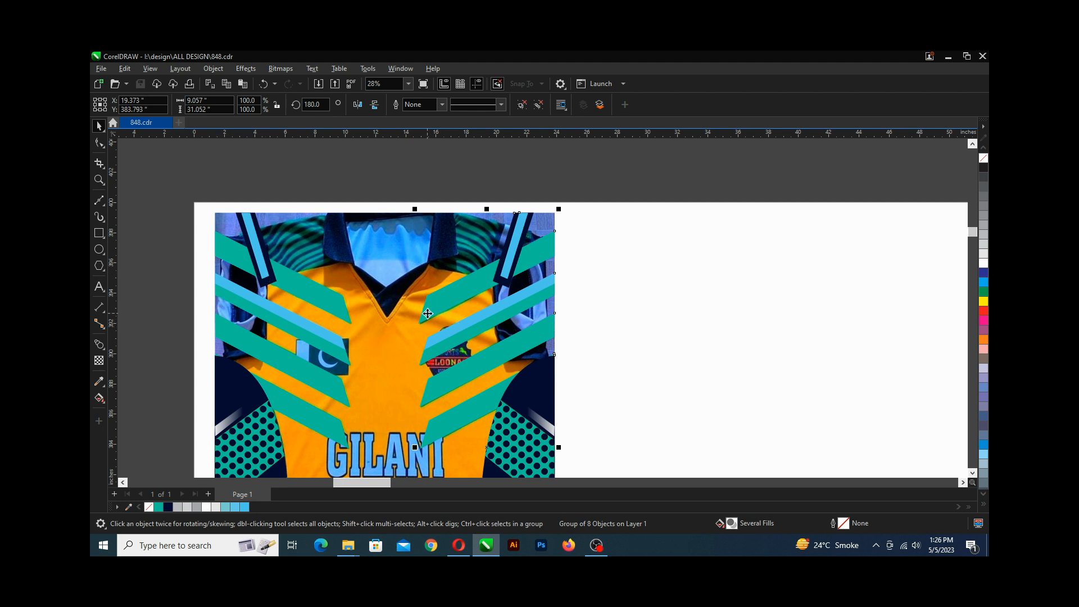
pyautogui.scroll(1, 339, 302)
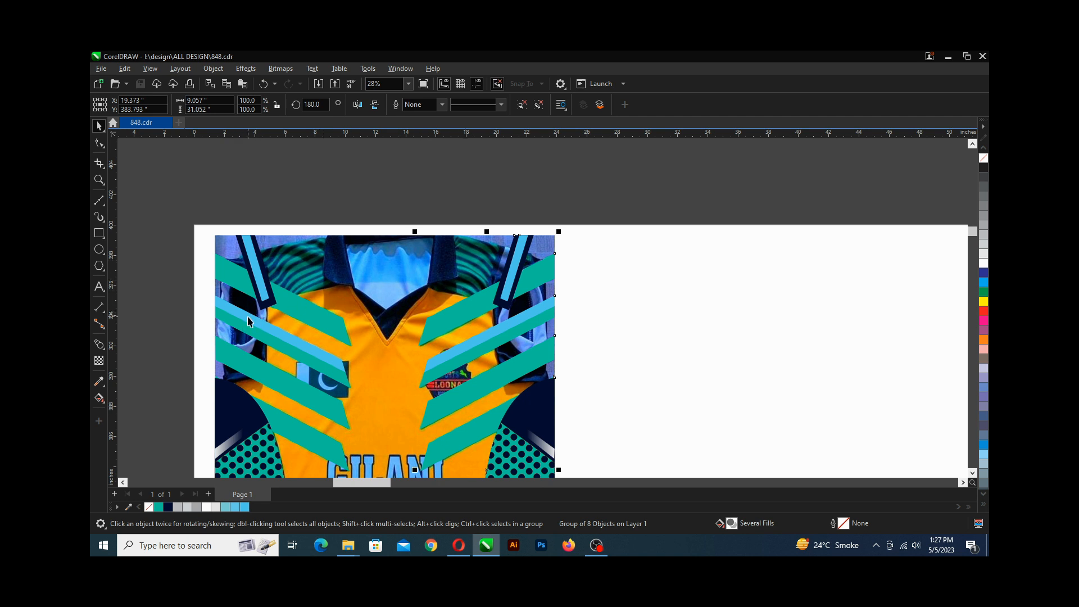
pyautogui.scroll(-2, 208, 236)
pyautogui.scroll(-2, 208, 236)
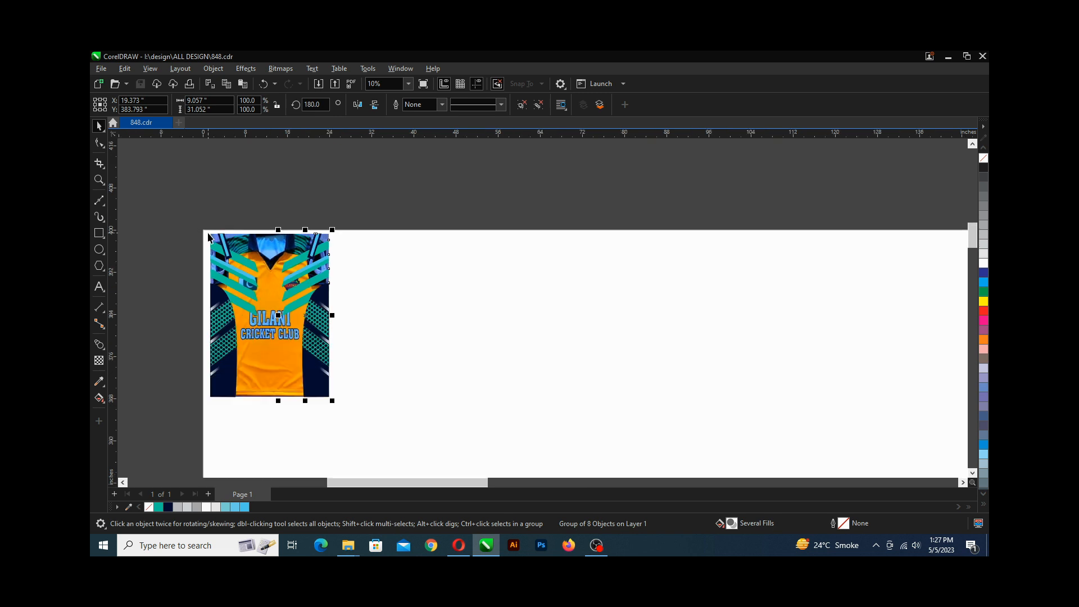
pyautogui.keyDown('shift'); pyautogui.click(247, 277); pyautogui.keyUp('shift')
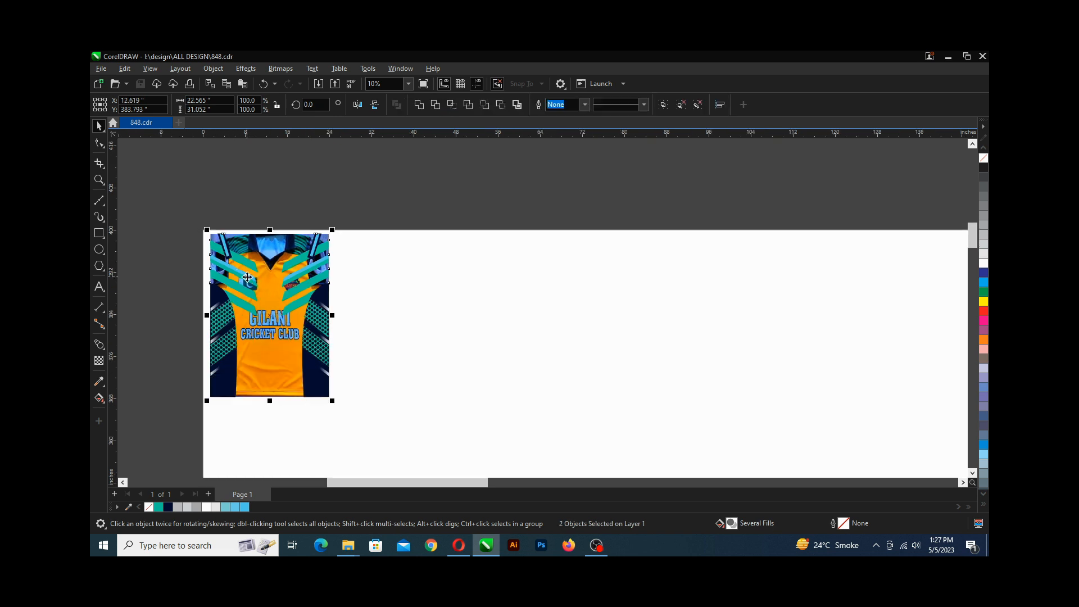
pyautogui.hotkey('ctrl', 'g')
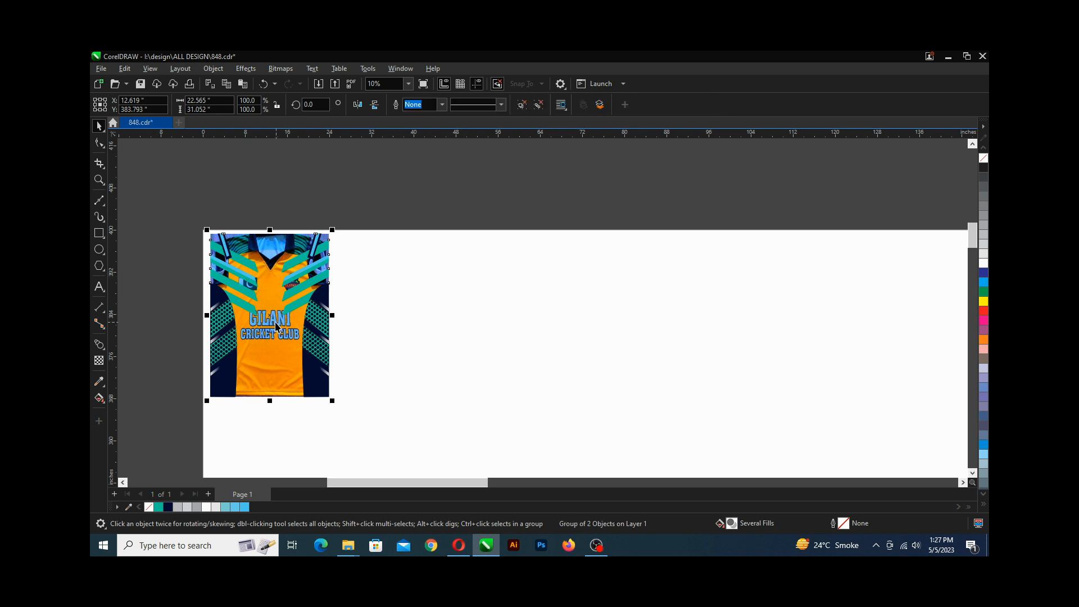
pyautogui.moveTo(270, 320); pyautogui.dragTo(486, 326)
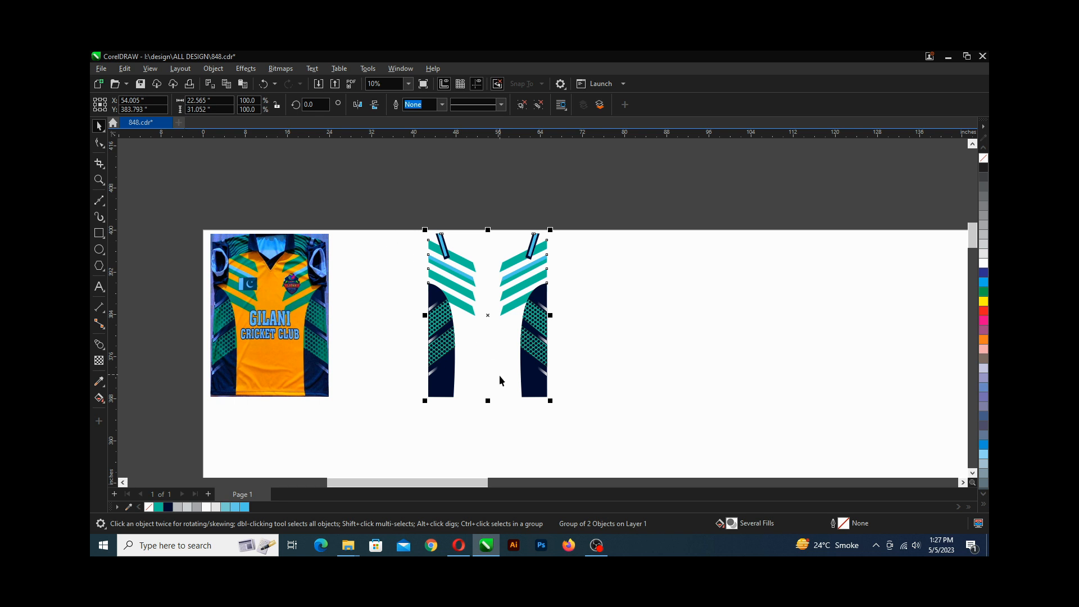
# Save the drawing again.
pyautogui.hotkey('ctrl', 's')
pyautogui.scroll(3, 229, 247)
pyautogui.scroll(3, 251, 271)
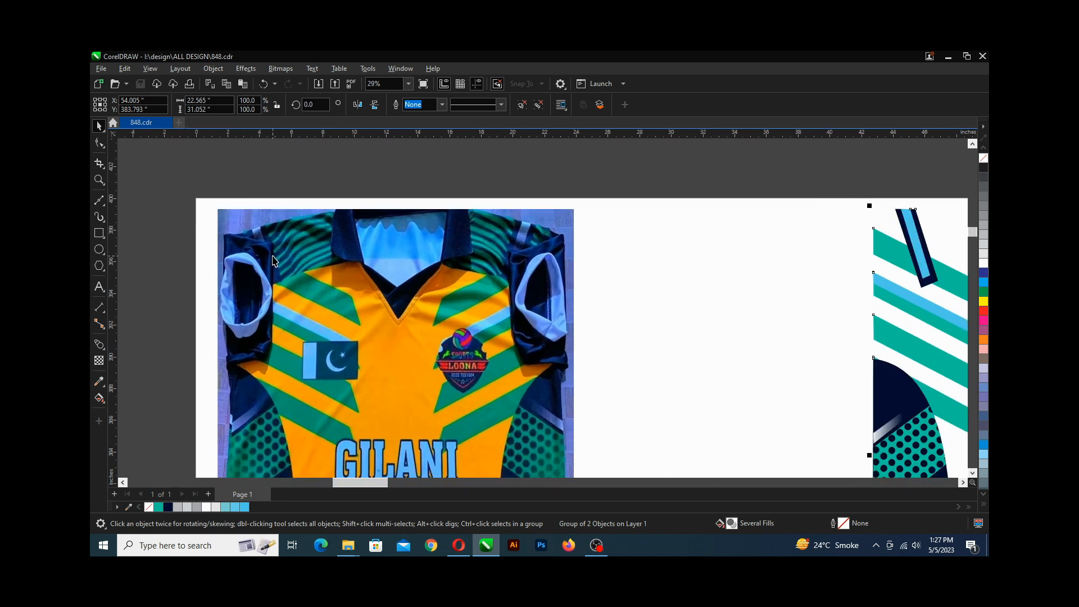
# Draw a rectangle across the upper part of the jersey photo, from the collar top down to the chest.
pyautogui.hscroll(-1, 274, 260)
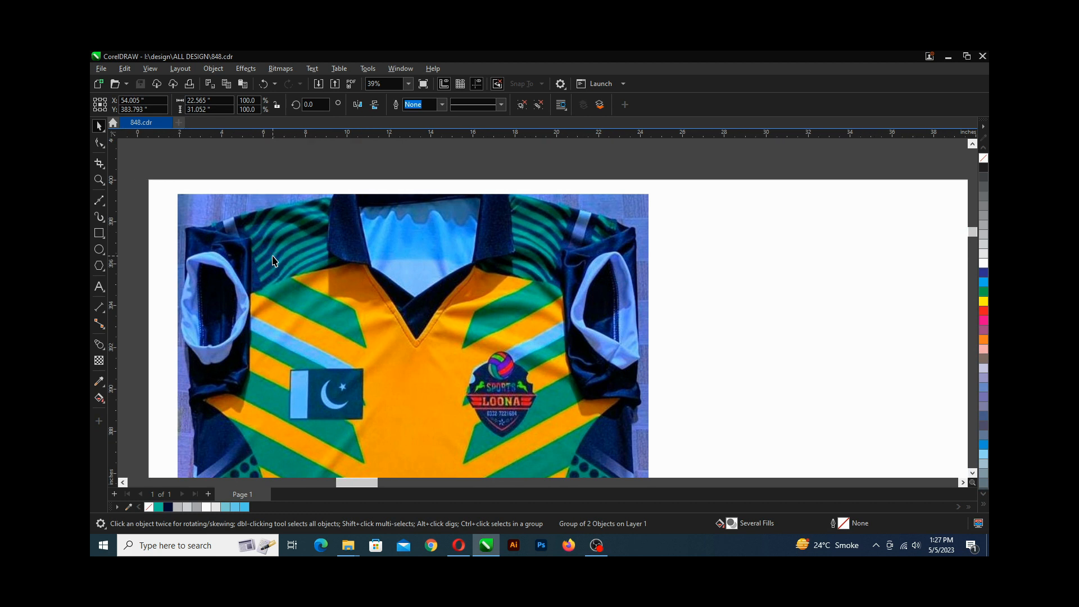
pyautogui.hscroll(1, 274, 260)
pyautogui.scroll(2, 273, 260)
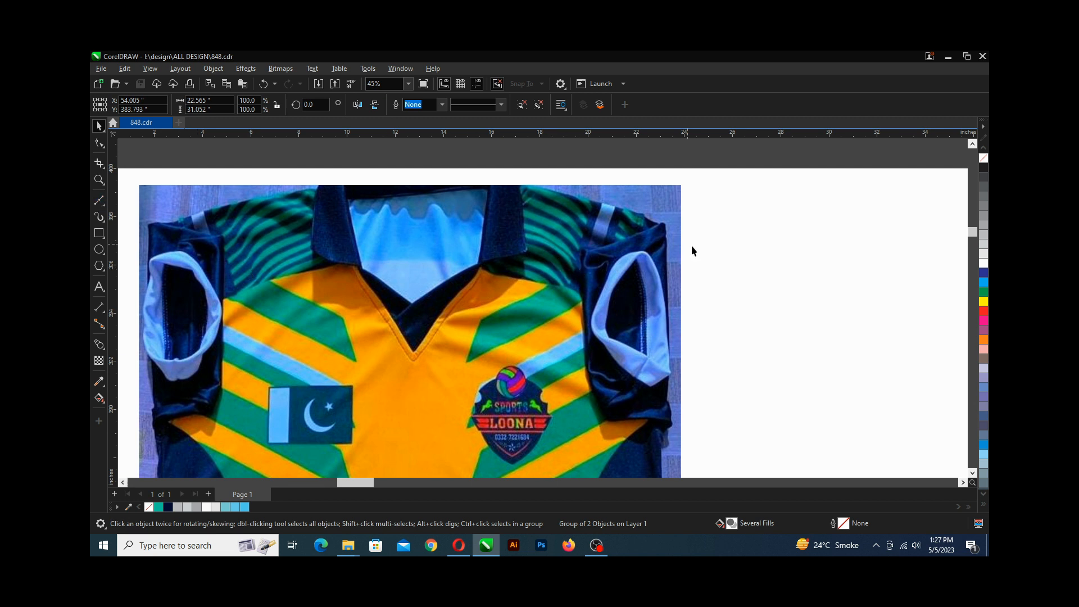
pyautogui.click(99, 233)
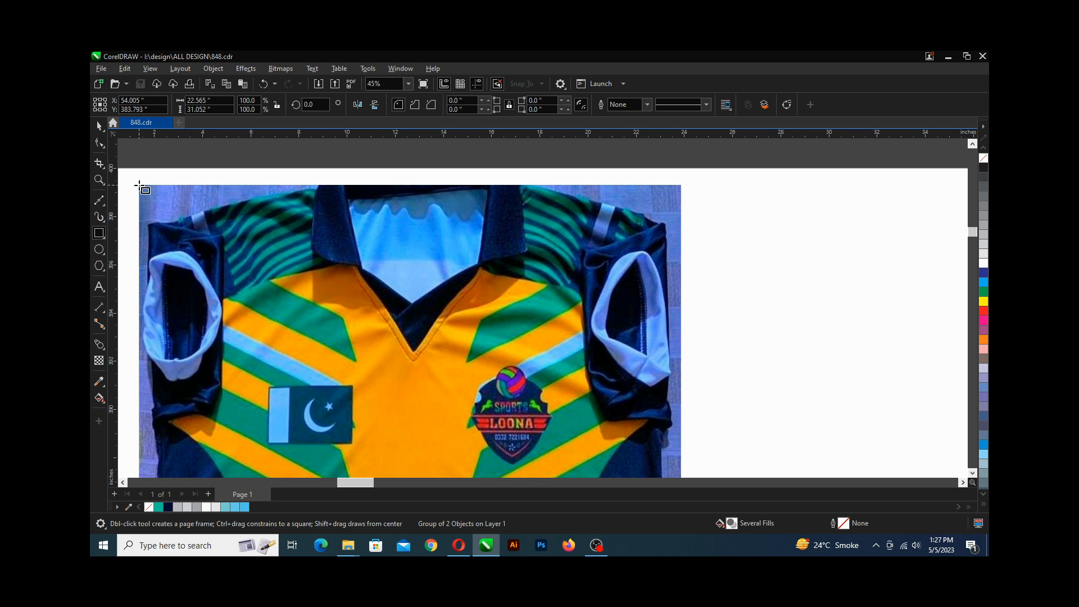
pyautogui.moveTo(140, 186); pyautogui.dragTo(680, 313)
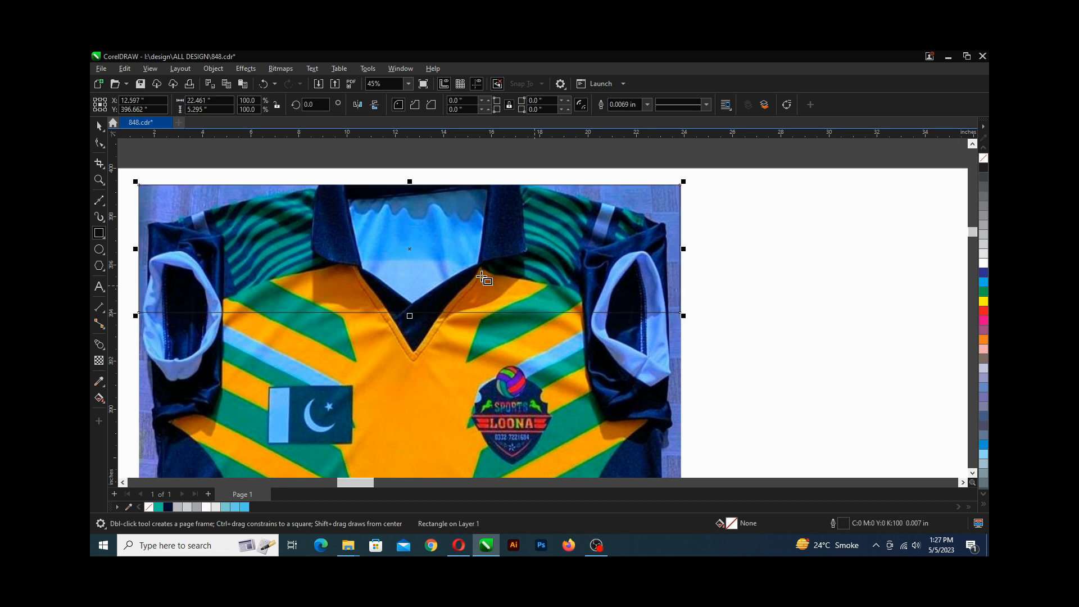
# Convert the rectangle to curves and bend its bottom edge upward into an arc along the jersey's yoke.
pyautogui.click(99, 144)
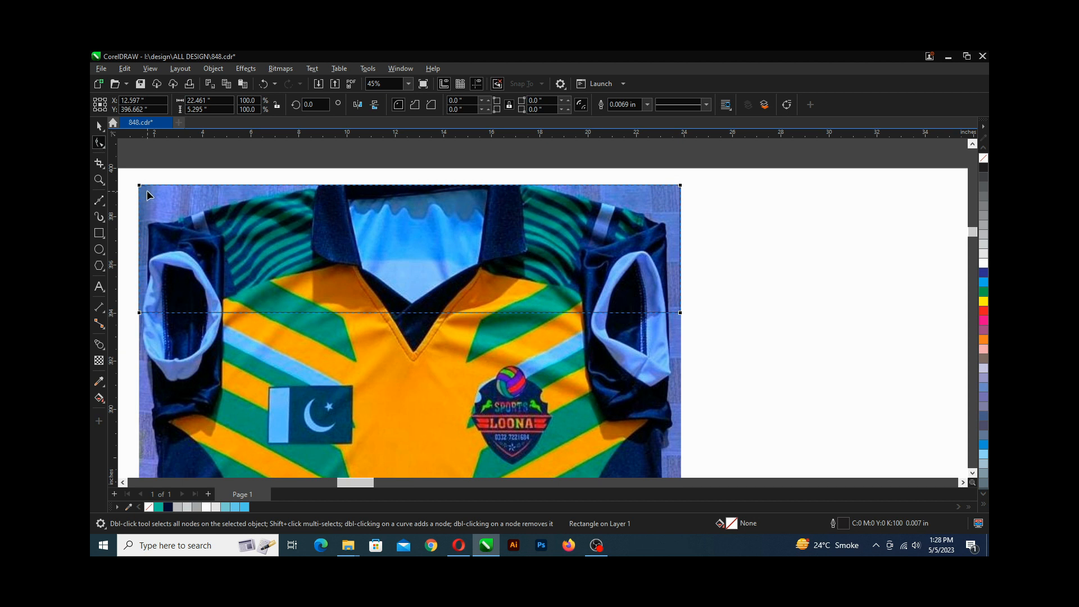
pyautogui.hotkey('ctrl', 'q')
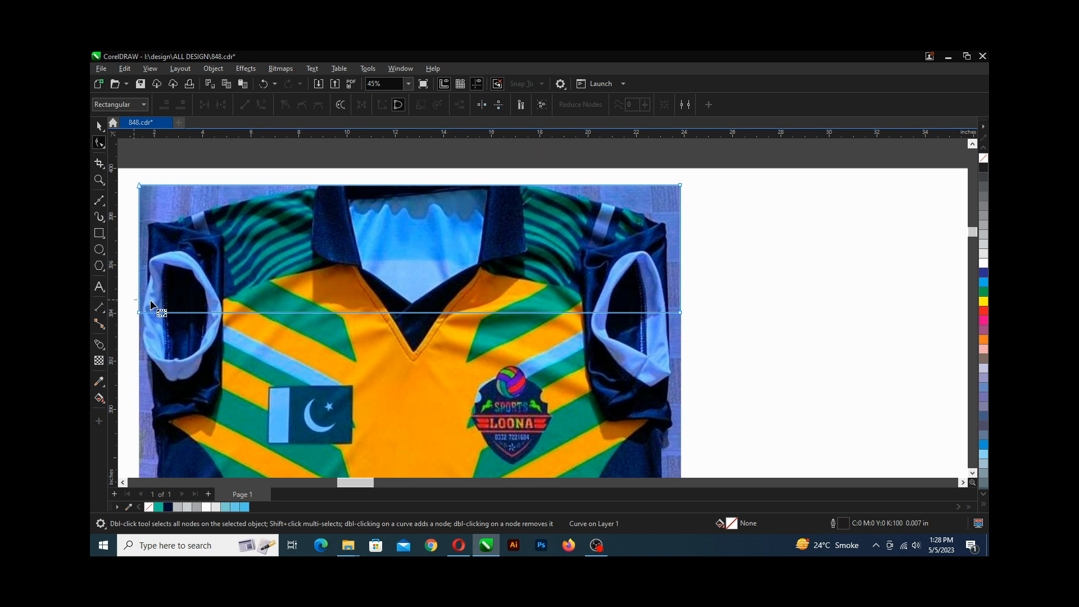
pyautogui.moveTo(134, 300); pyautogui.dragTo(693, 324)
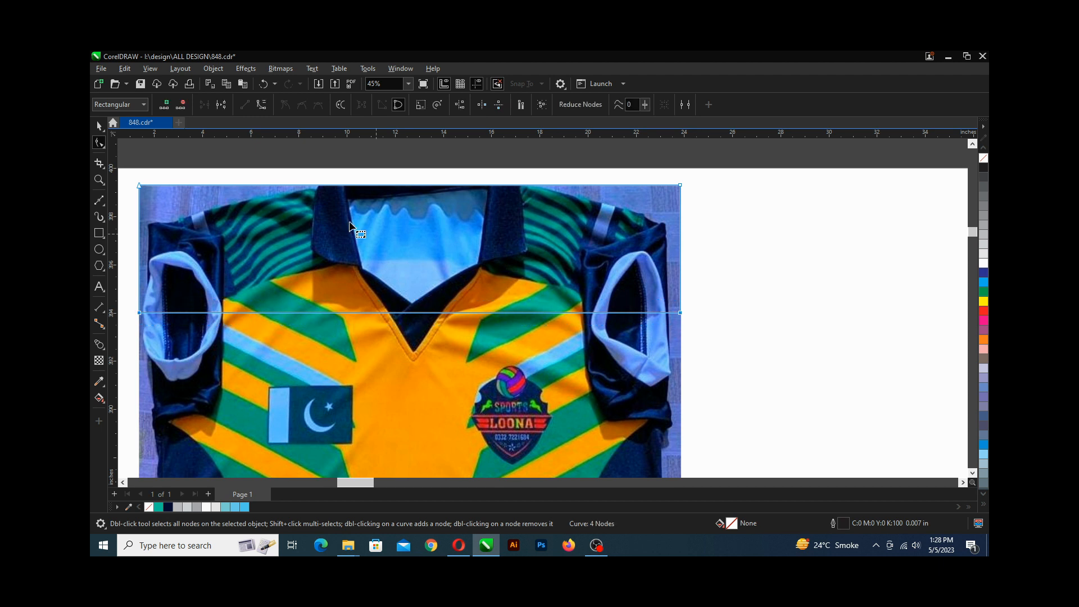
pyautogui.click(261, 105)
pyautogui.moveTo(413, 316); pyautogui.dragTo(414, 266)
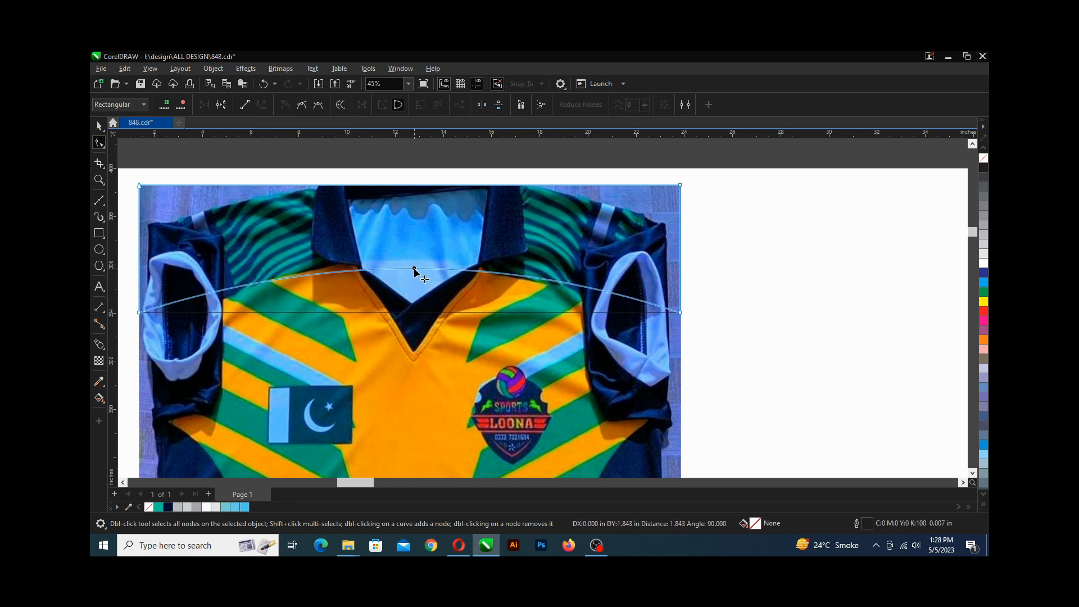
pyautogui.moveTo(414, 268); pyautogui.dragTo(414, 262)
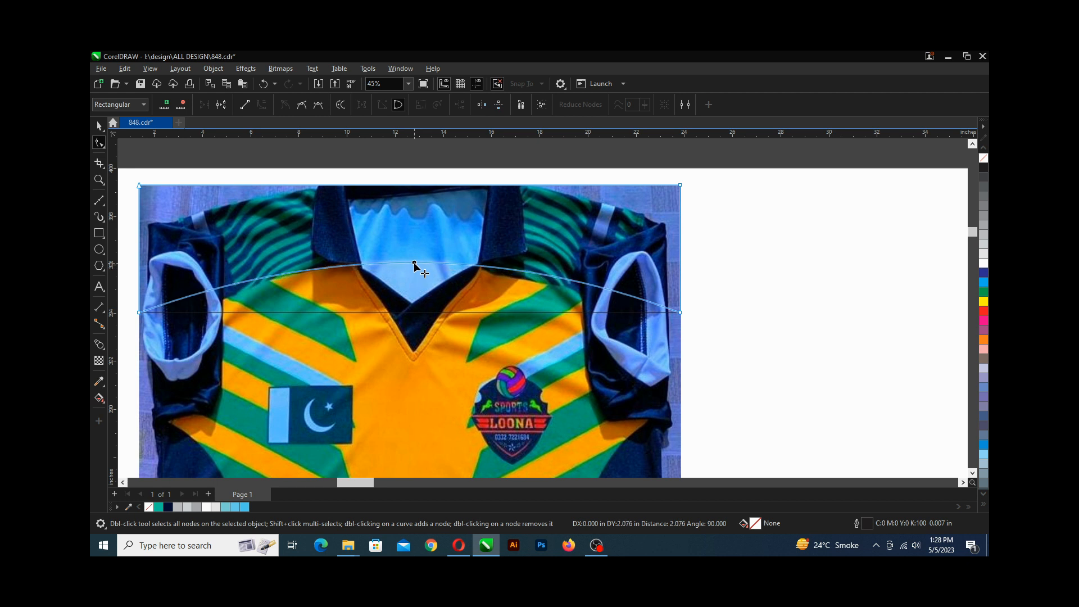
pyautogui.moveTo(414, 263); pyautogui.dragTo(414, 263)
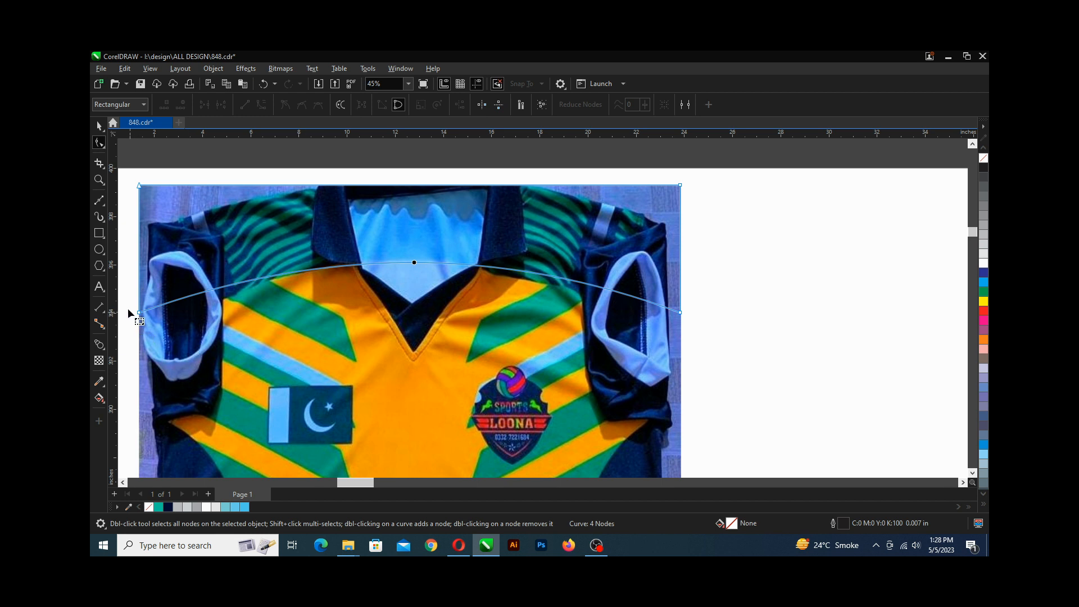
pyautogui.moveTo(129, 308); pyautogui.dragTo(681, 321)
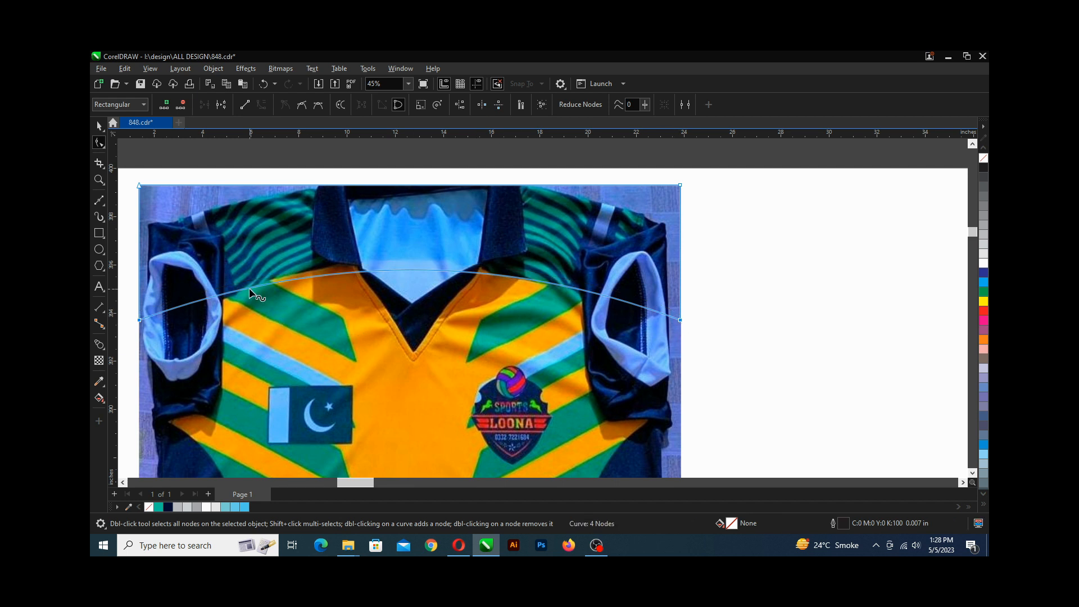
# Save the drawing.
pyautogui.hotkey('ctrl', 's')
pyautogui.scroll(1, 257, 281)
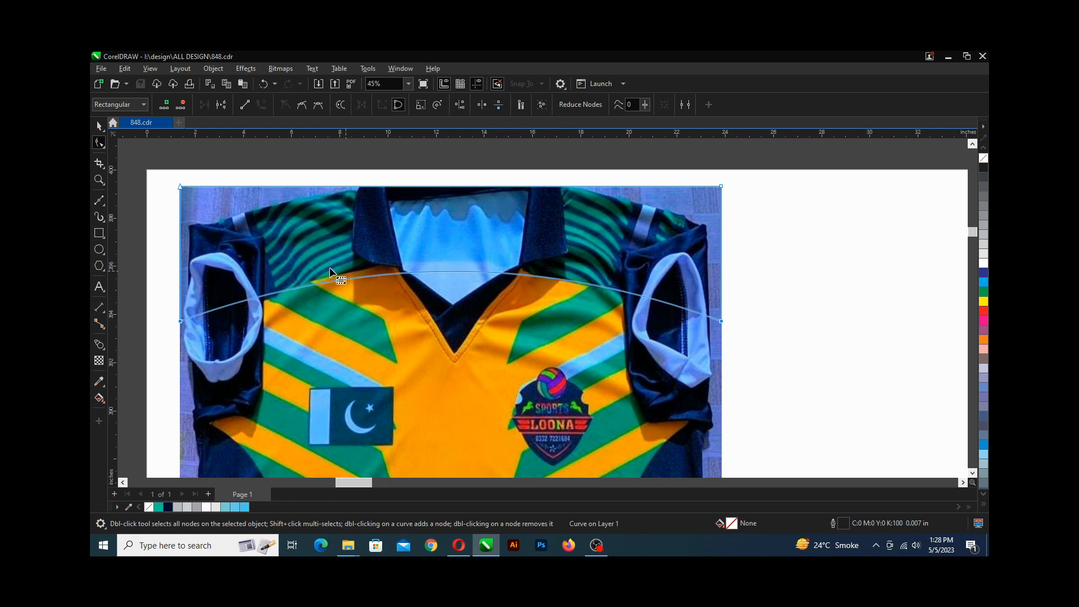
pyautogui.scroll(2, 319, 260)
pyautogui.scroll(-2, 312, 258)
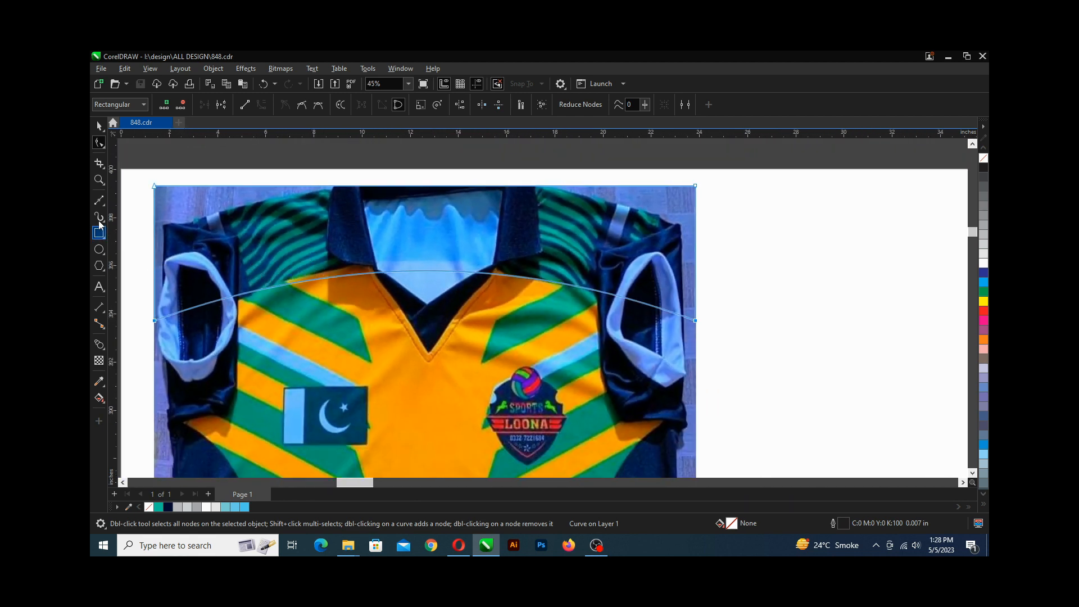
# Draw a closed Bezier band across the chest, peaking at the collar centre and ending at both sleeve edges.
pyautogui.click(99, 200)
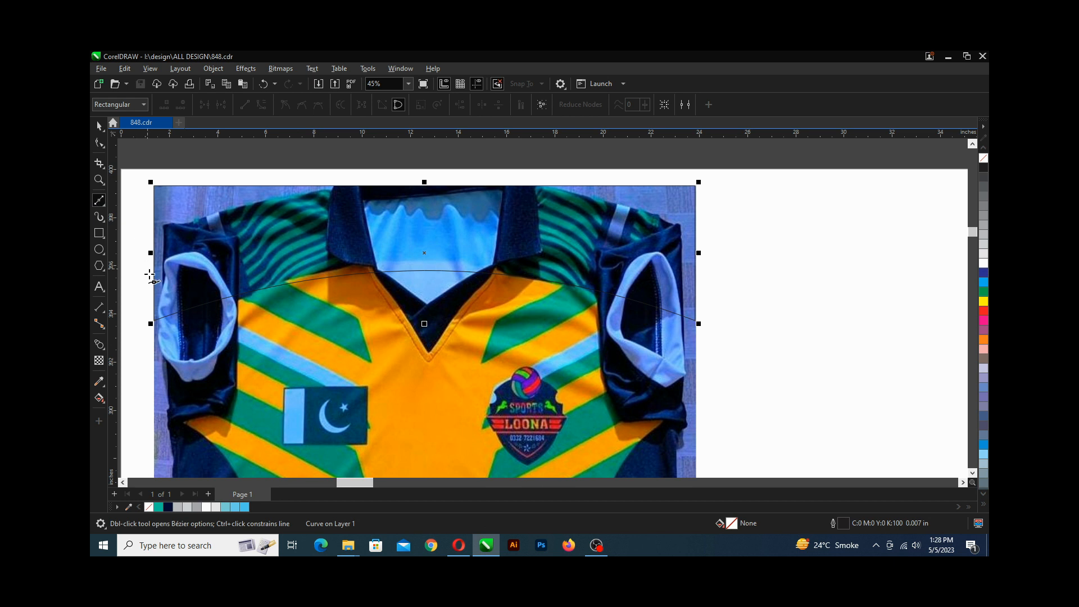
pyautogui.click(154, 318)
pyautogui.click(430, 263)
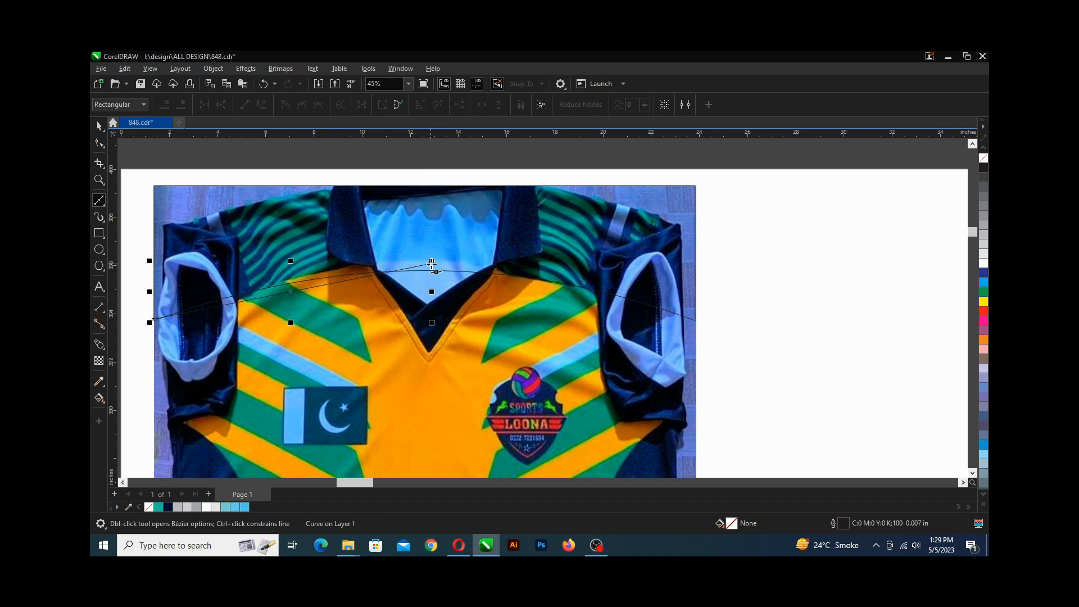
pyautogui.click(697, 318)
pyautogui.click(696, 308)
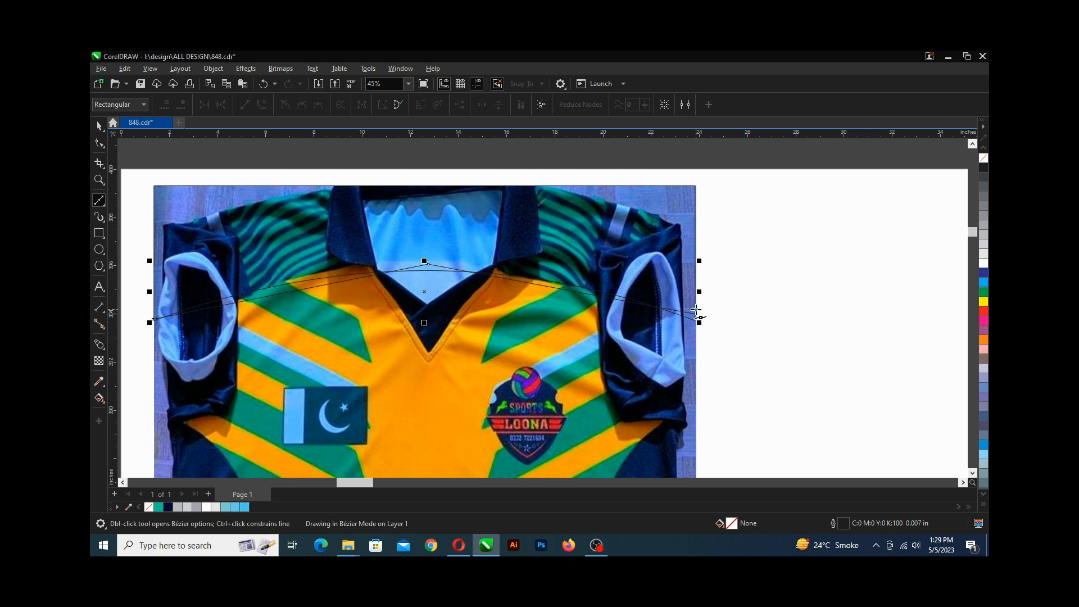
pyautogui.click(429, 251)
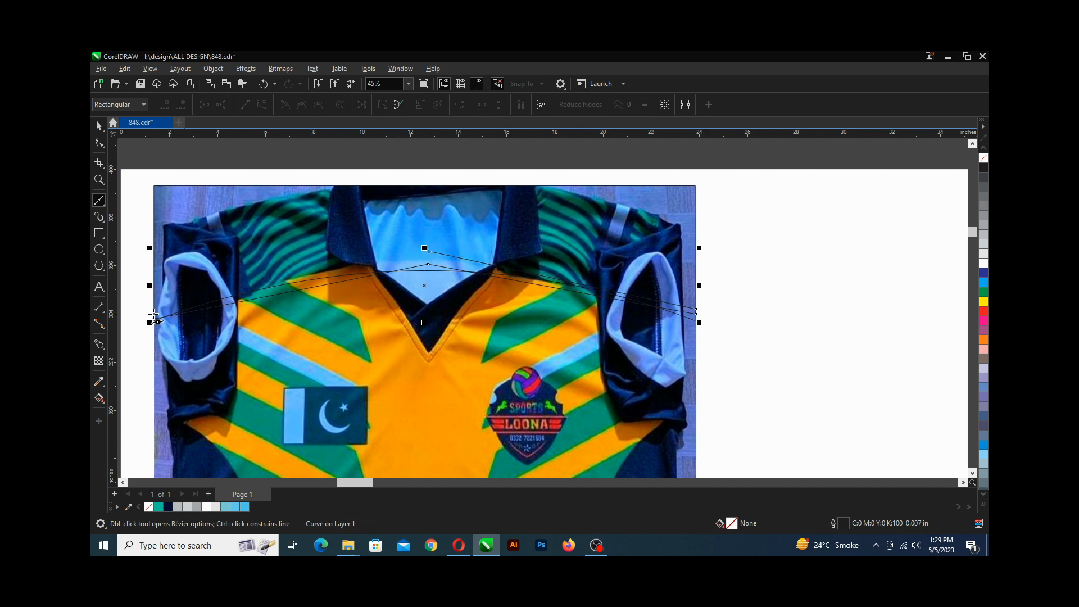
pyautogui.scroll(5, 155, 320)
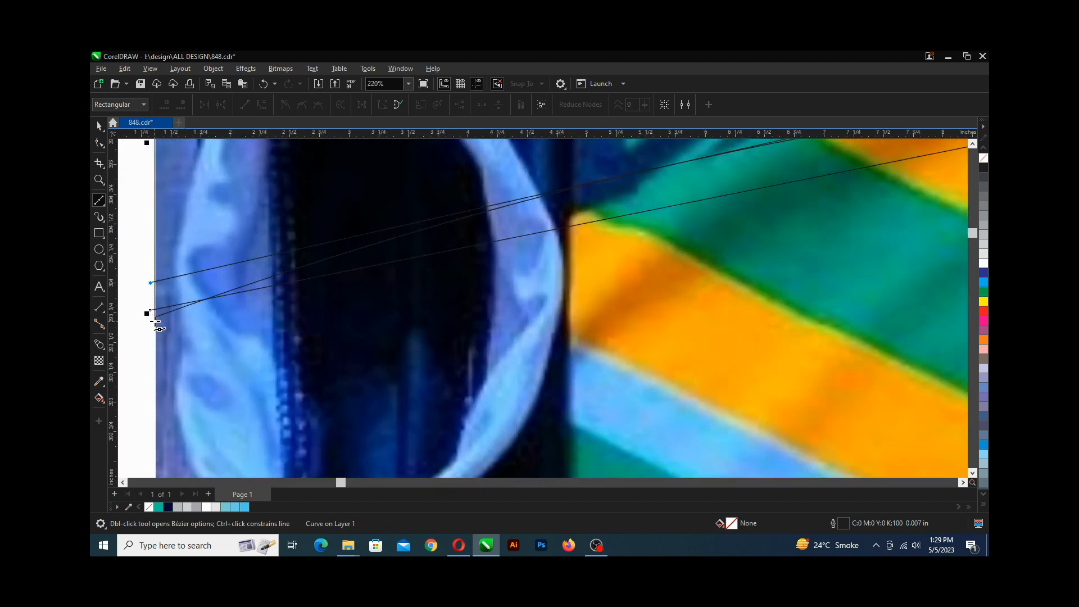
pyautogui.scroll(3, 155, 321)
pyautogui.click(145, 298)
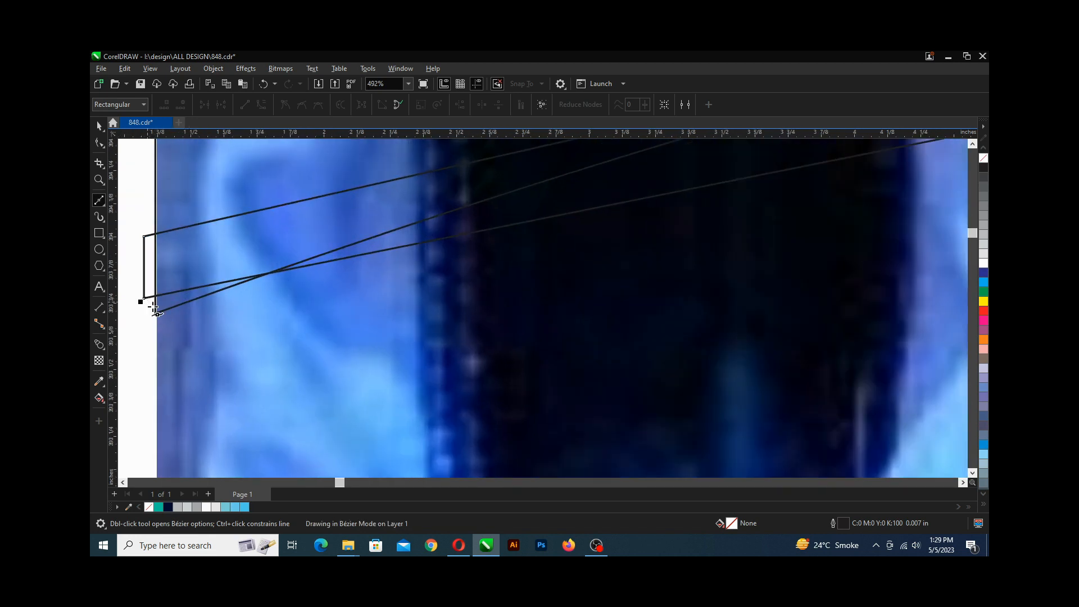
pyautogui.click(154, 308)
pyautogui.scroll(-8, 154, 308)
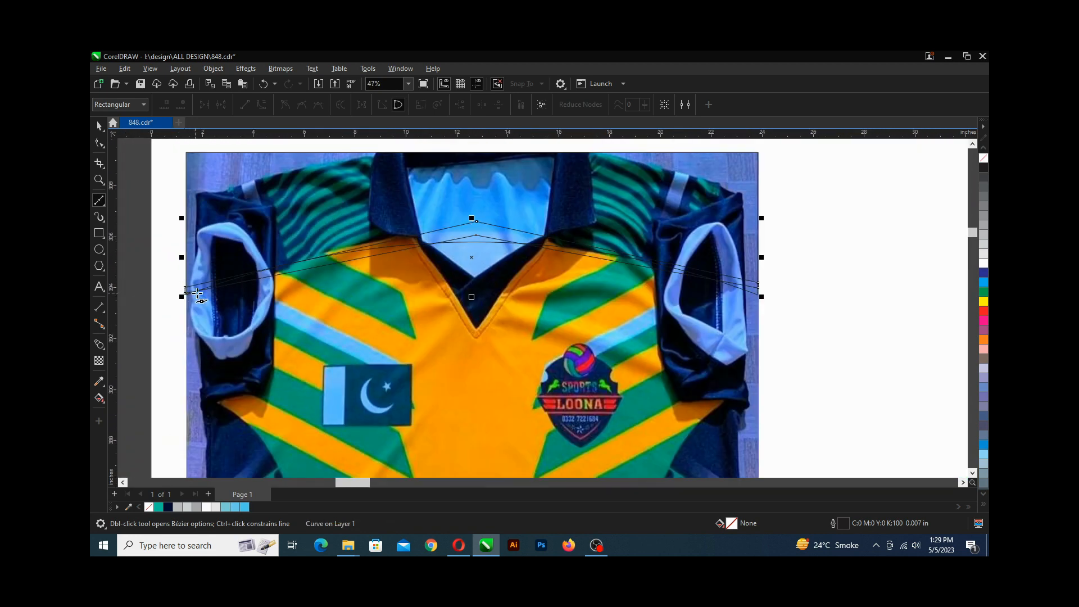
pyautogui.scroll(2, 198, 293)
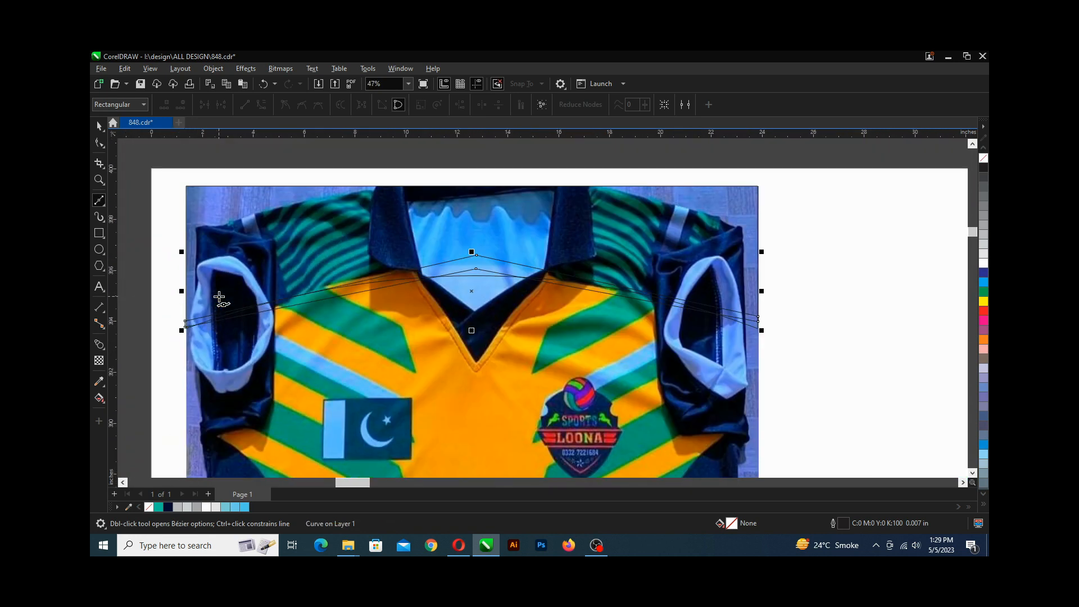
# Convert the band's straight segments to curves and bend them into smooth arcs following the yoke line.
pyautogui.click(97, 149)
pyautogui.scroll(1, 464, 273)
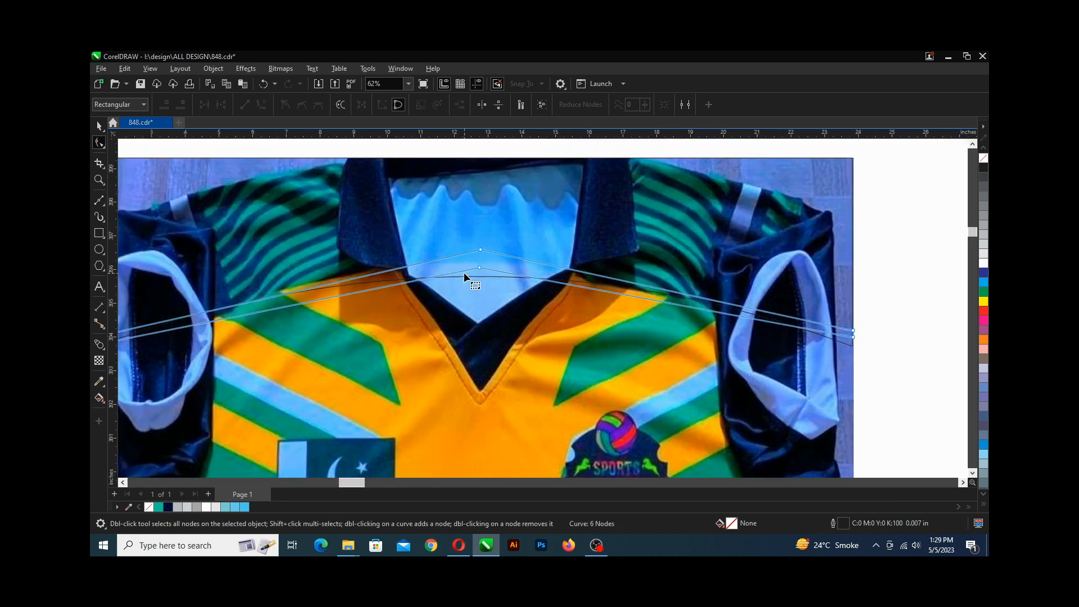
pyautogui.scroll(-1, 485, 278)
pyautogui.hscroll(-2, 485, 277)
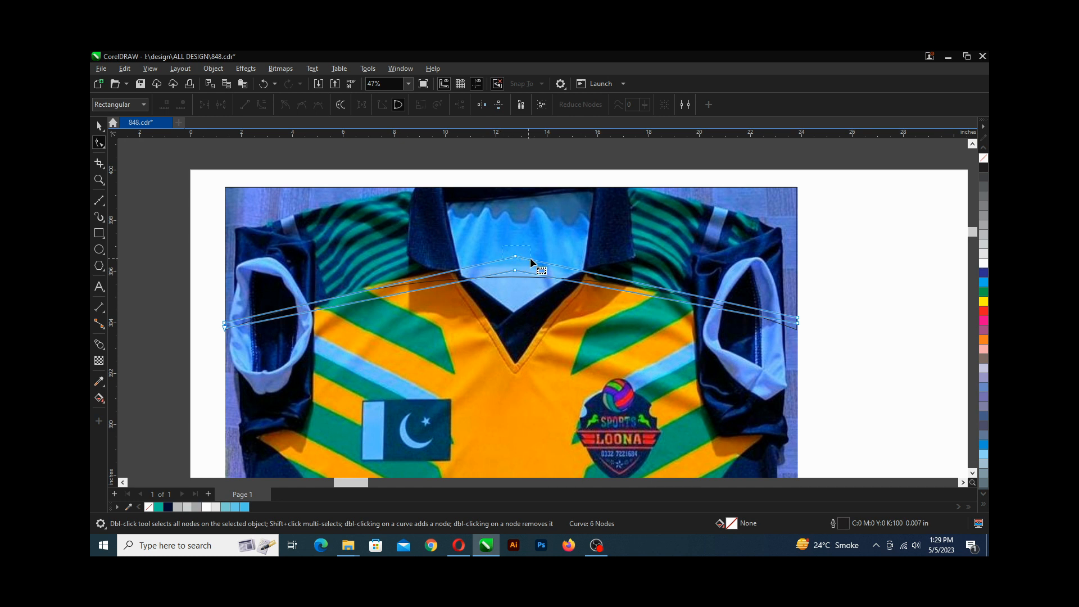
pyautogui.moveTo(530, 258); pyautogui.dragTo(528, 260)
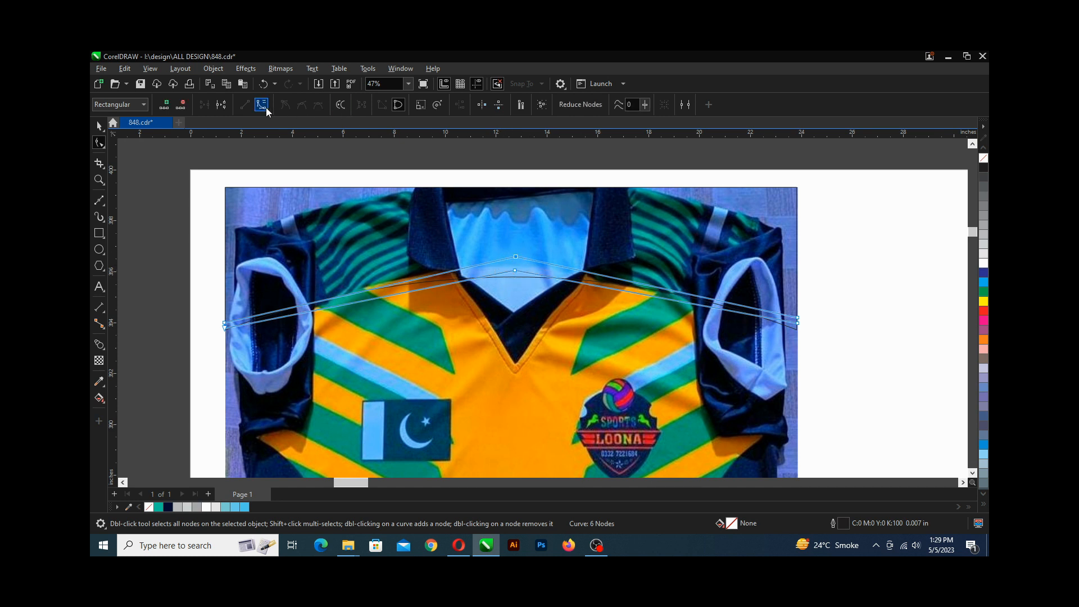
pyautogui.scroll(1, 345, 218)
pyautogui.click(701, 296)
pyautogui.moveTo(701, 296); pyautogui.dragTo(677, 280)
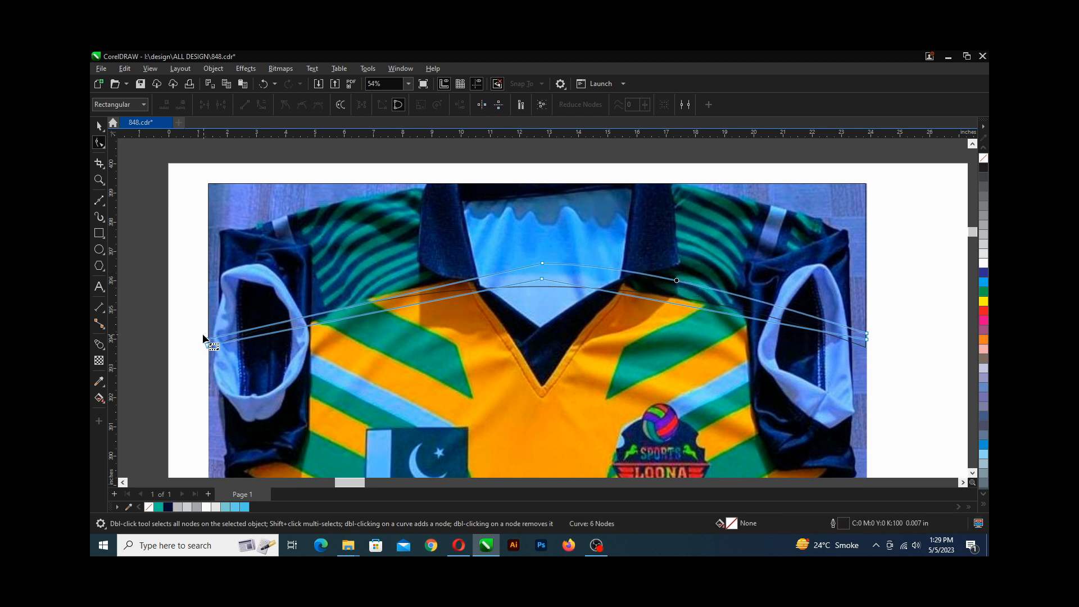
pyautogui.moveTo(202, 334); pyautogui.dragTo(211, 341)
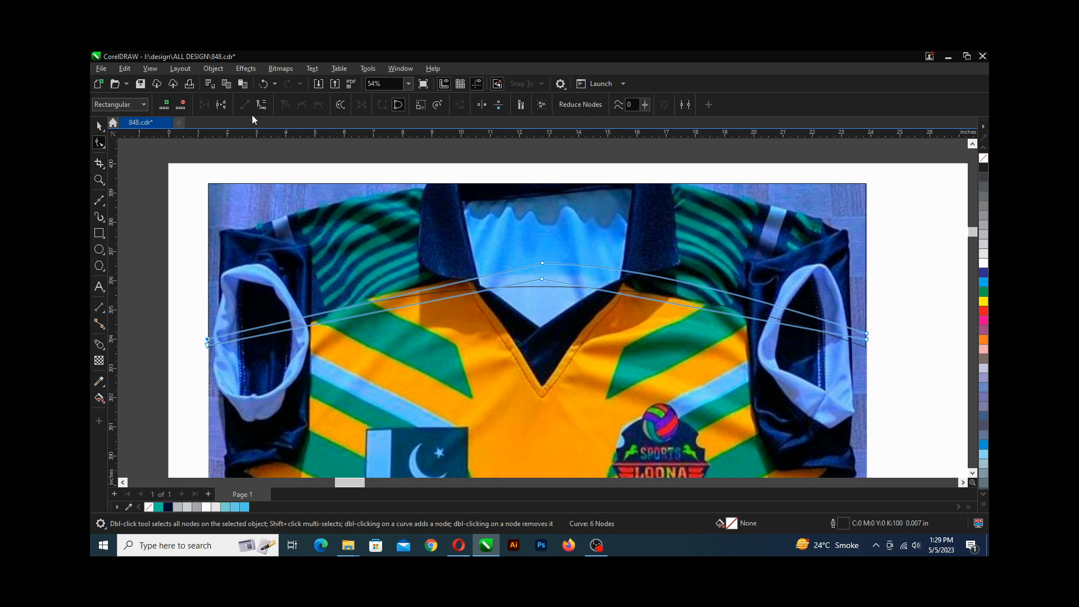
pyautogui.moveTo(401, 294); pyautogui.dragTo(409, 282)
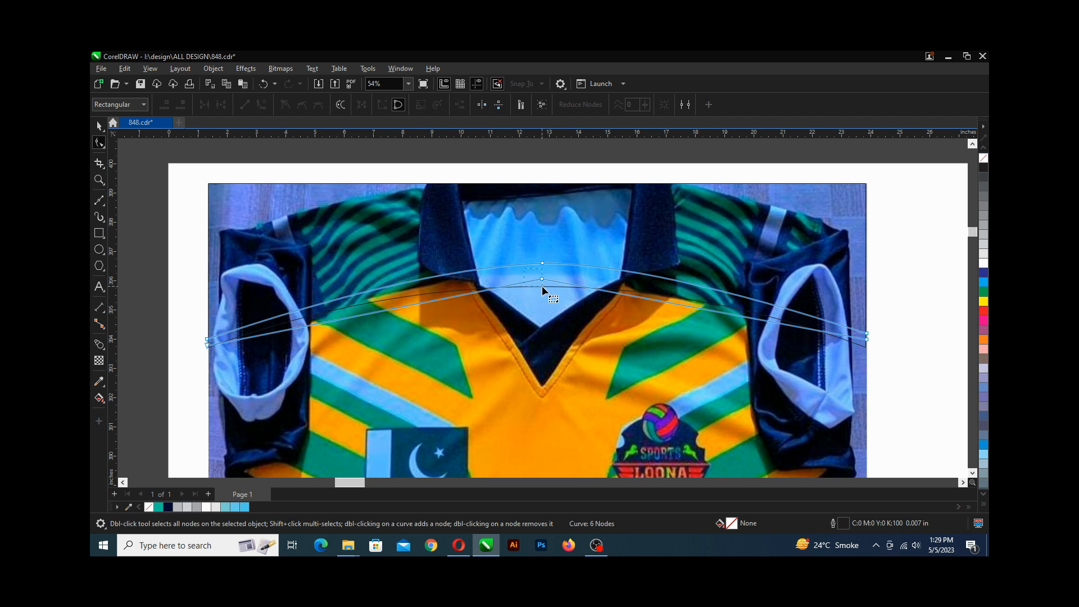
pyautogui.moveTo(542, 286); pyautogui.dragTo(545, 288)
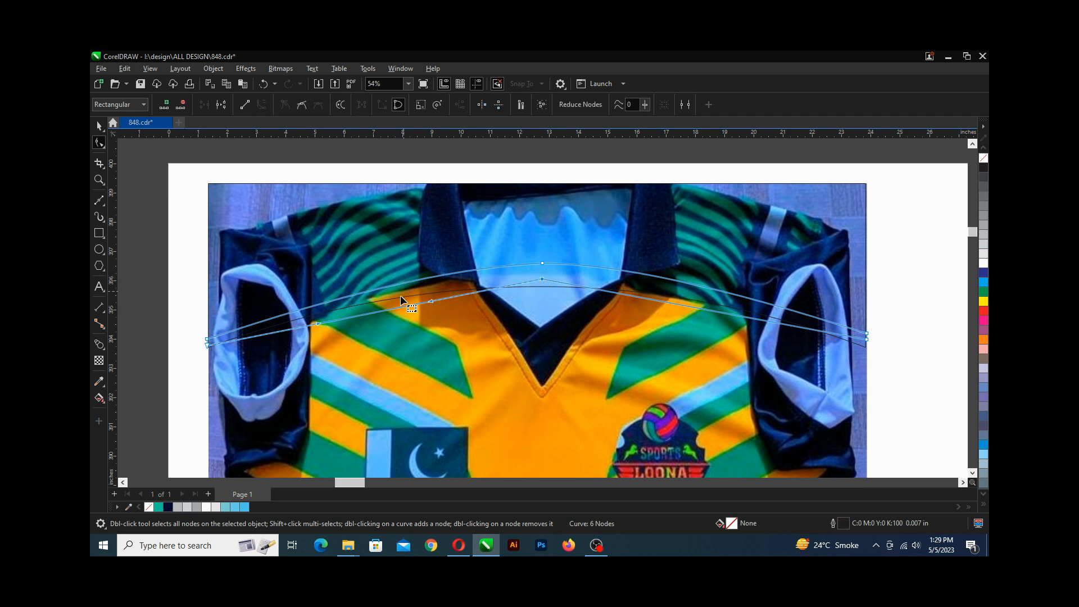
pyautogui.moveTo(395, 310); pyautogui.dragTo(404, 293)
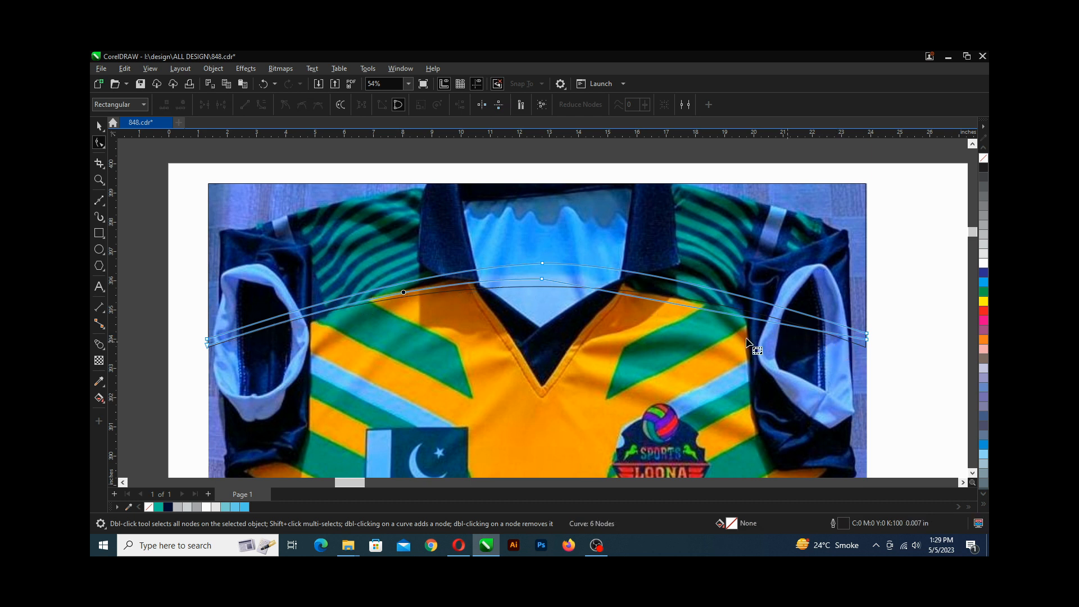
pyautogui.moveTo(551, 288); pyautogui.dragTo(551, 288)
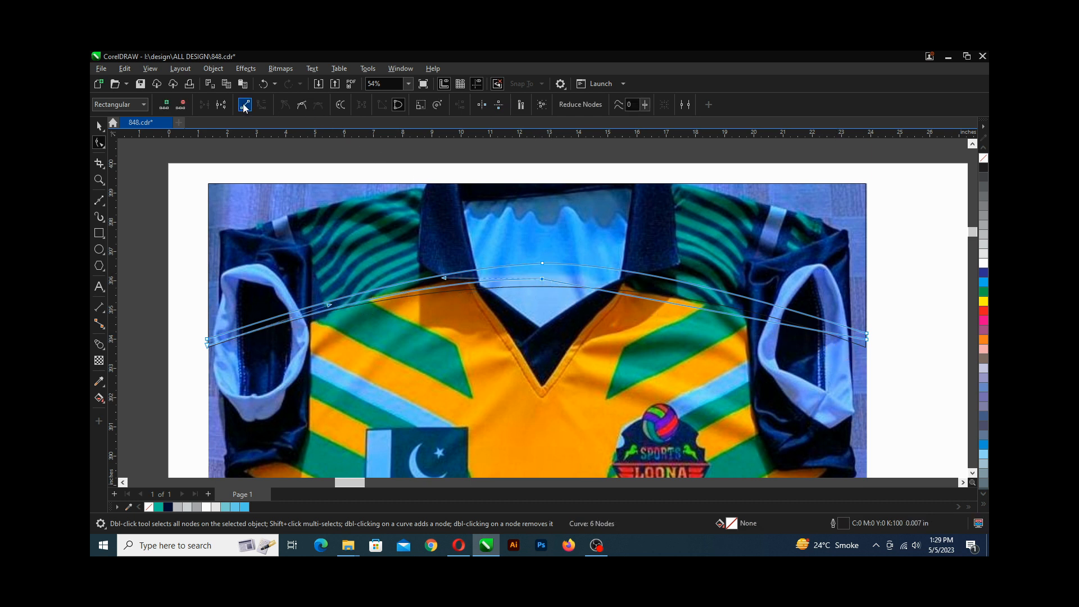
pyautogui.click(664, 301)
pyautogui.click(669, 305)
pyautogui.moveTo(689, 305); pyautogui.dragTo(676, 293)
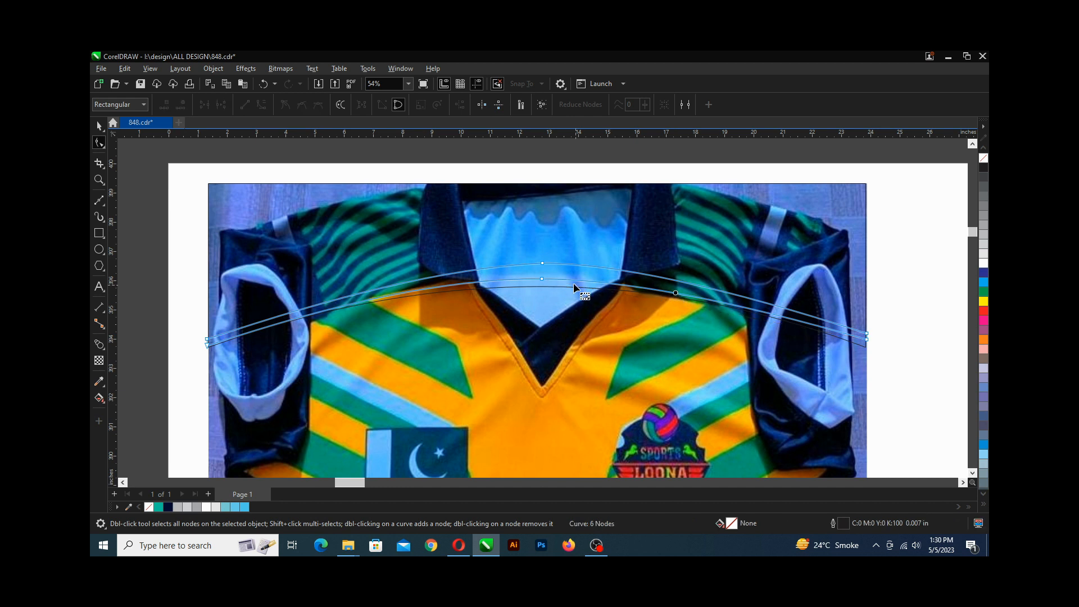
pyautogui.click(544, 280)
pyautogui.moveTo(544, 281); pyautogui.dragTo(538, 268)
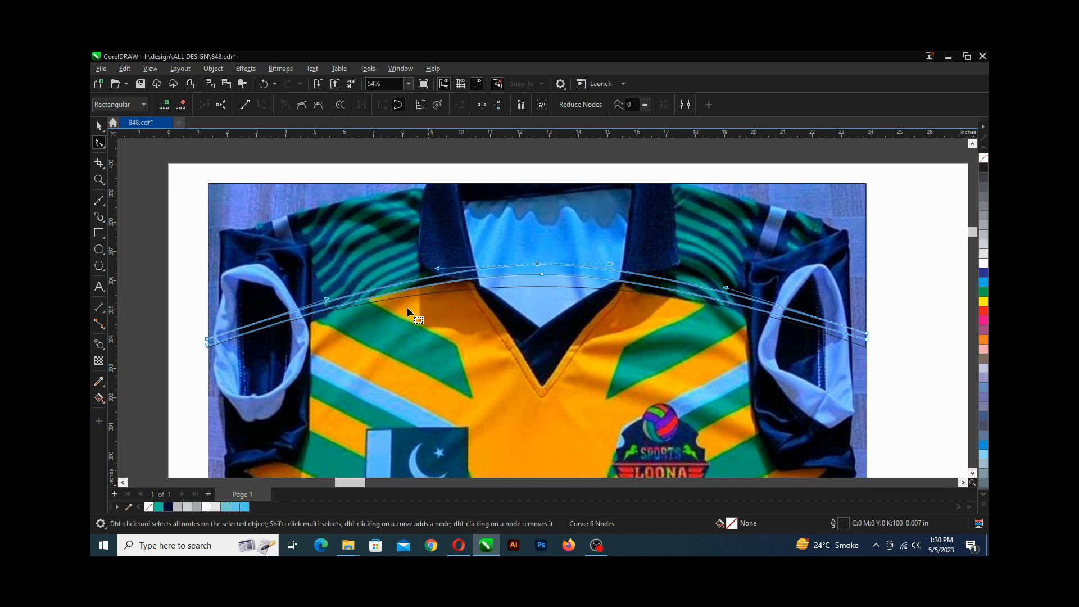
# Smear along the chest band's upper edge with the Smear tool using a 2-inch nib.
pyautogui.click(103, 147)
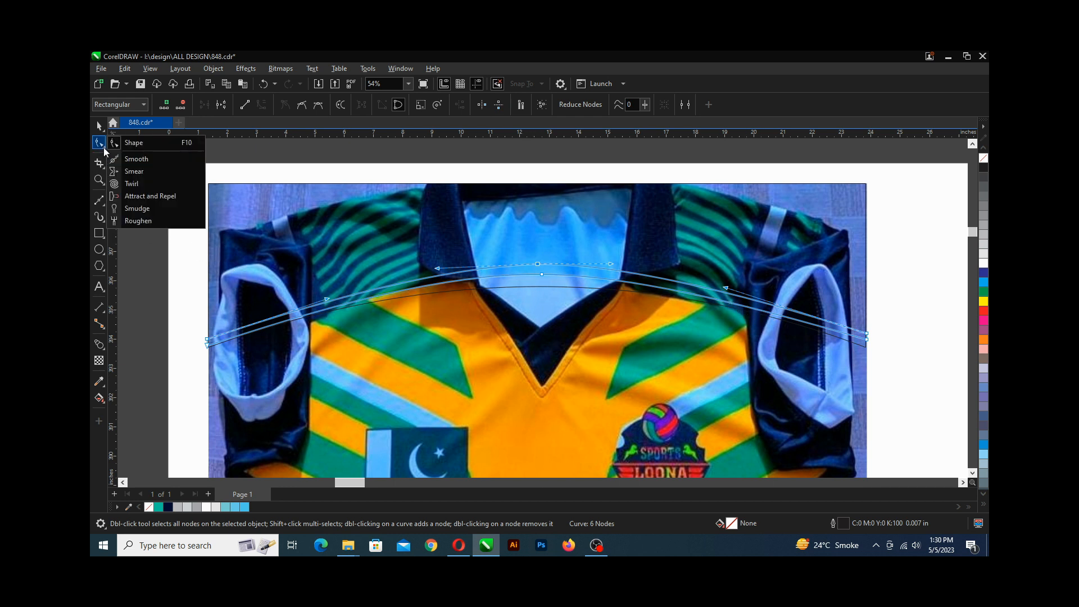
pyautogui.click(143, 172)
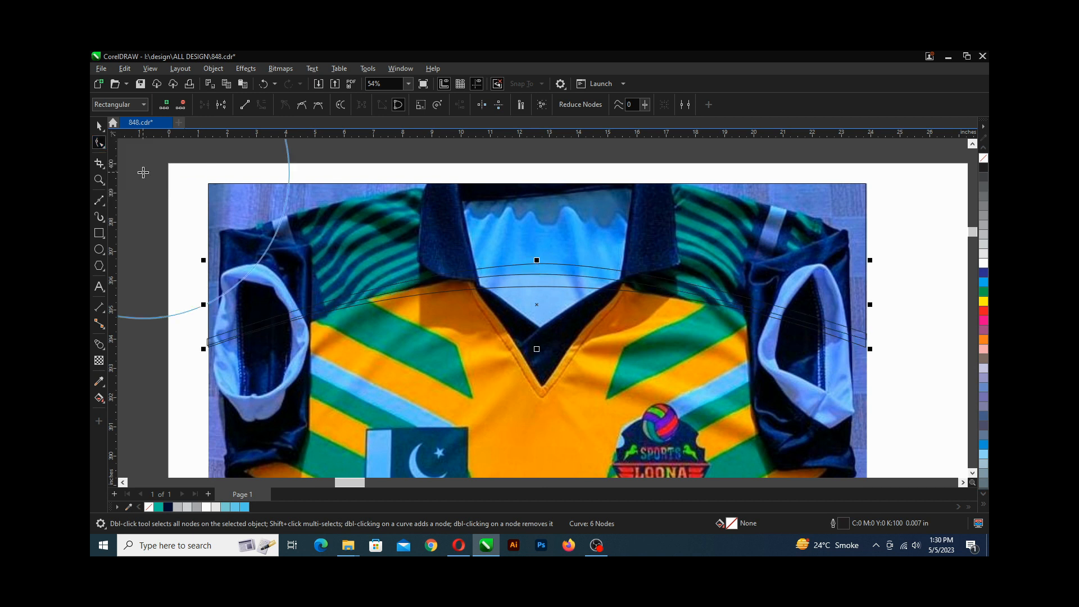
pyautogui.moveTo(310, 309); pyautogui.dragTo(309, 299)
pyautogui.click(122, 104)
pyautogui.write('10')
pyautogui.press('Return')
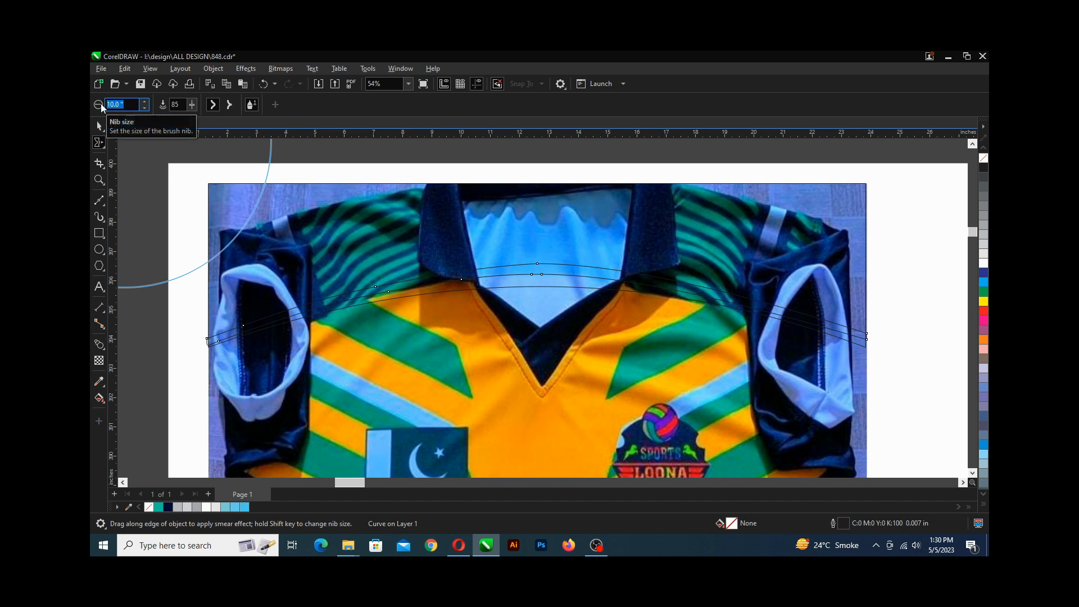
pyautogui.write('2')
pyautogui.press('Return')
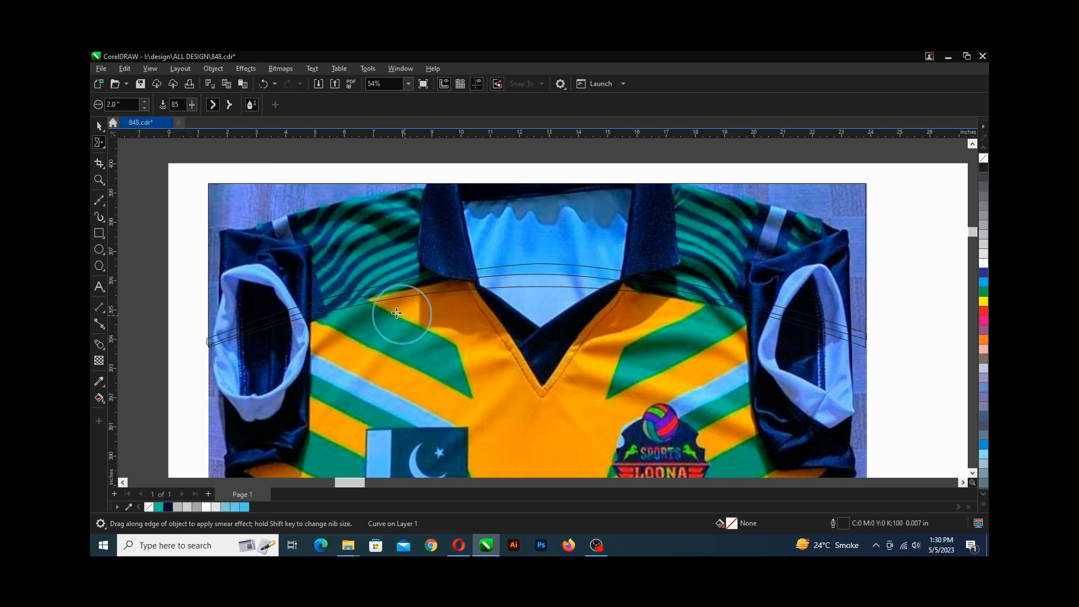
pyautogui.scroll(1, 354, 298)
pyautogui.moveTo(354, 298); pyautogui.dragTo(248, 321)
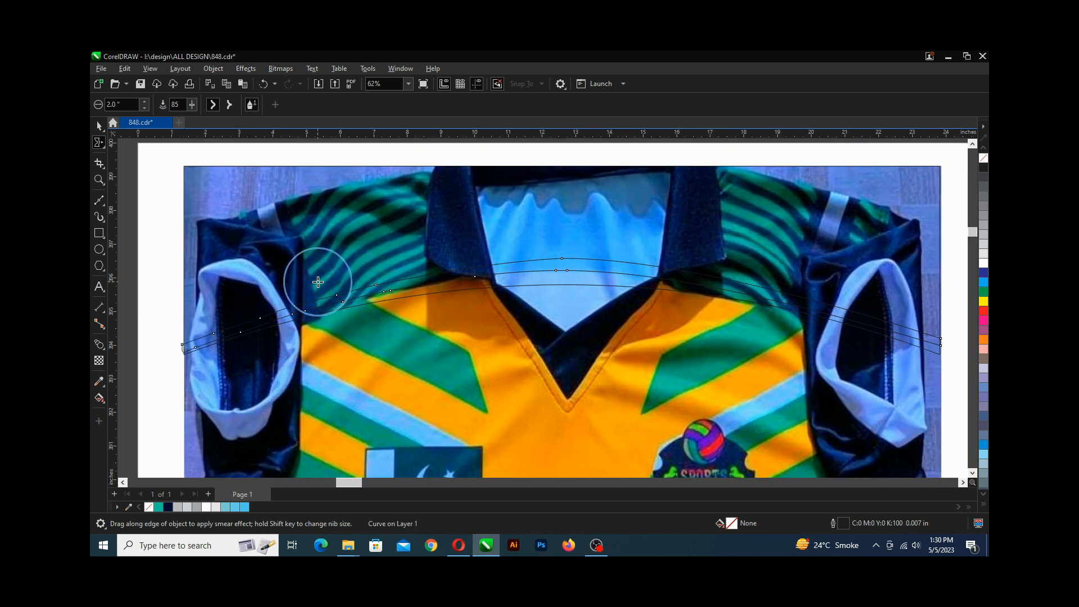
pyautogui.moveTo(370, 289)
pyautogui.mouseDown()
pyautogui.moveTo(474, 284)
pyautogui.moveTo(561, 253)
pyautogui.moveTo(766, 285)
pyautogui.moveTo(775, 296)
pyautogui.moveTo(749, 296)
pyautogui.moveTo(749, 282)
pyautogui.moveTo(879, 322)
pyautogui.mouseUp()
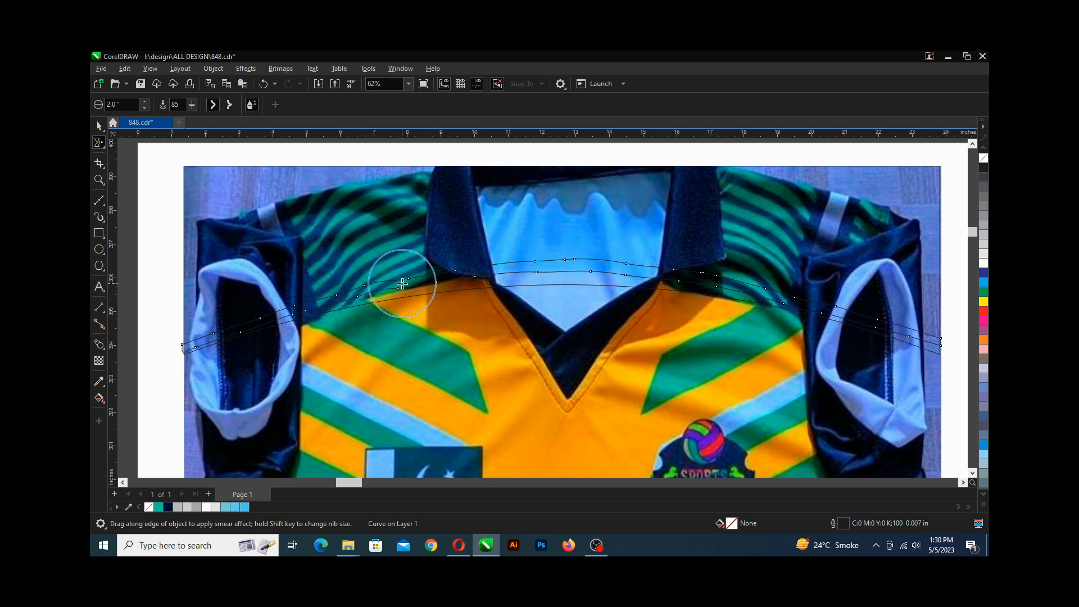
# Smooth the band's curves with the Smooth tool across the left shoulder, collar and right shoulder.
pyautogui.scroll(-1, 402, 283)
pyautogui.scroll(-1, 402, 284)
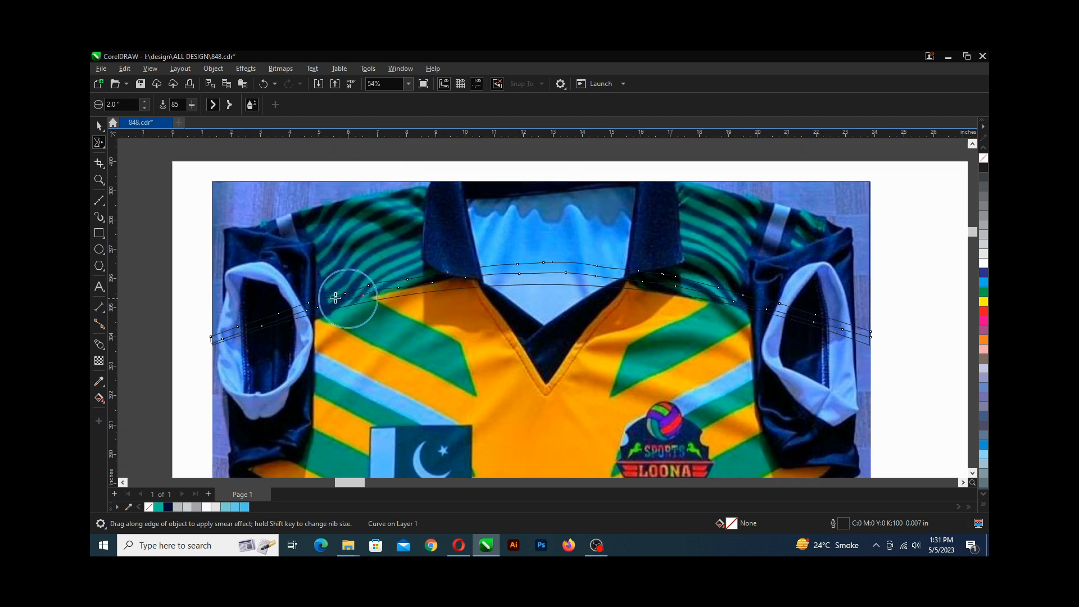
pyautogui.click(103, 149)
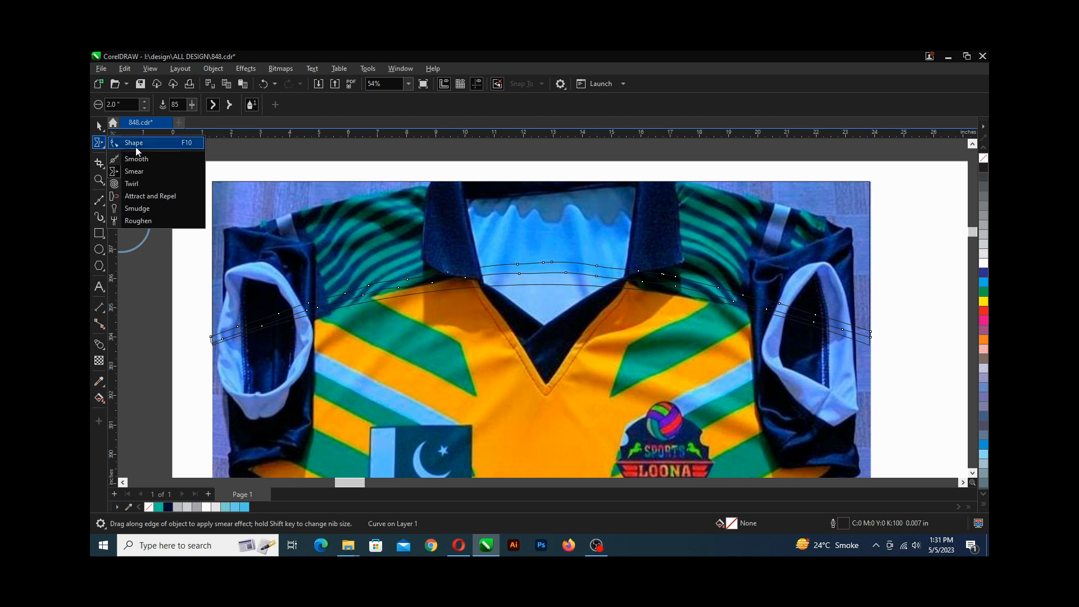
pyautogui.click(136, 158)
pyautogui.click(101, 147)
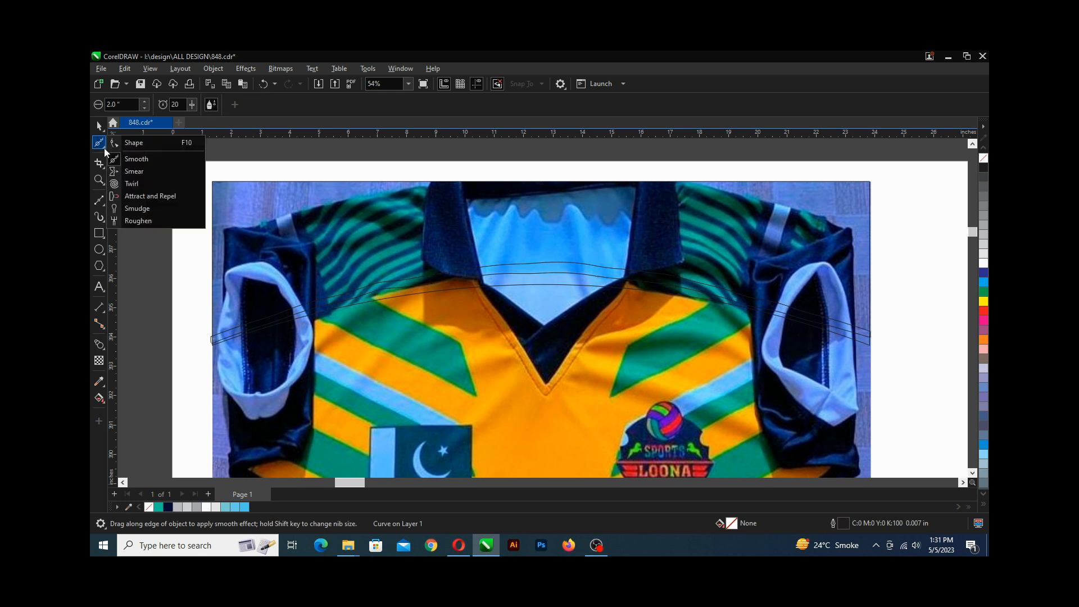
pyautogui.click(134, 159)
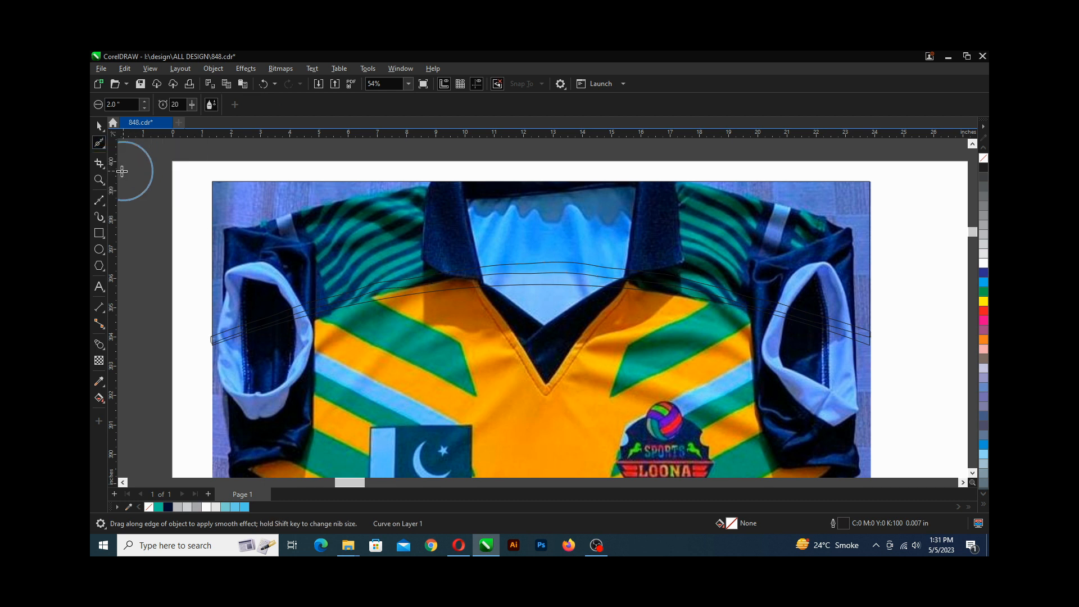
pyautogui.scroll(2, 391, 315)
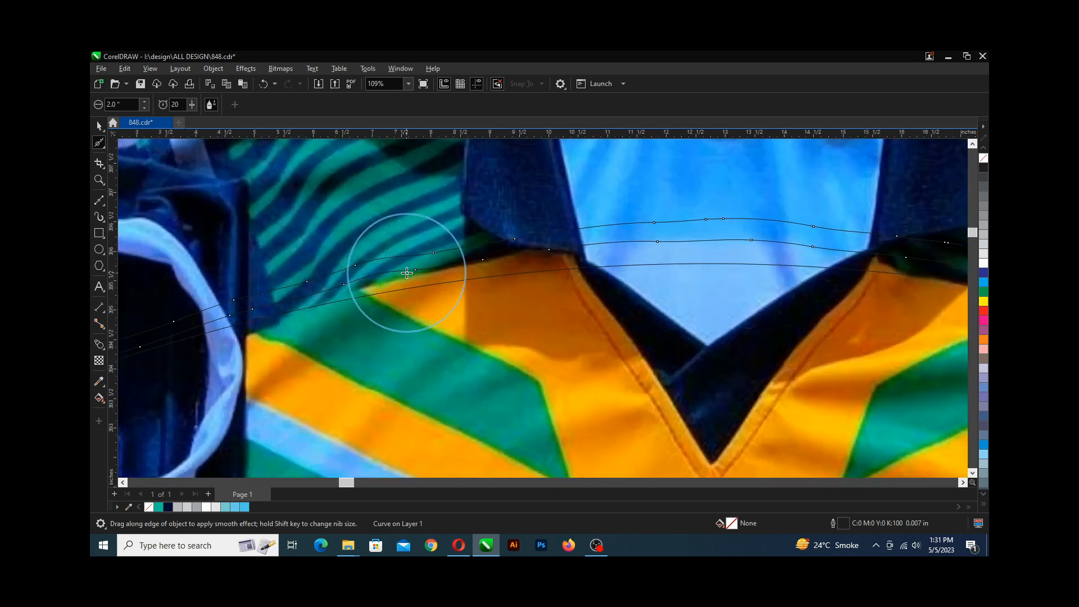
pyautogui.moveTo(396, 276)
pyautogui.mouseDown()
pyautogui.moveTo(305, 306)
pyautogui.moveTo(230, 313)
pyautogui.mouseUp()
pyautogui.scroll(3, 229, 313)
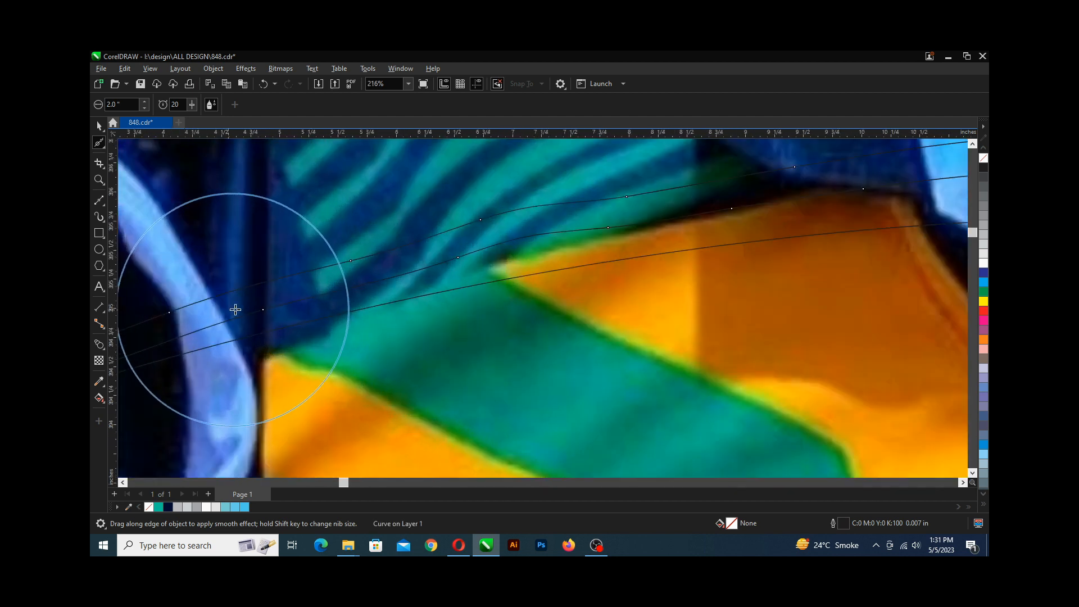
pyautogui.scroll(-5, 349, 277)
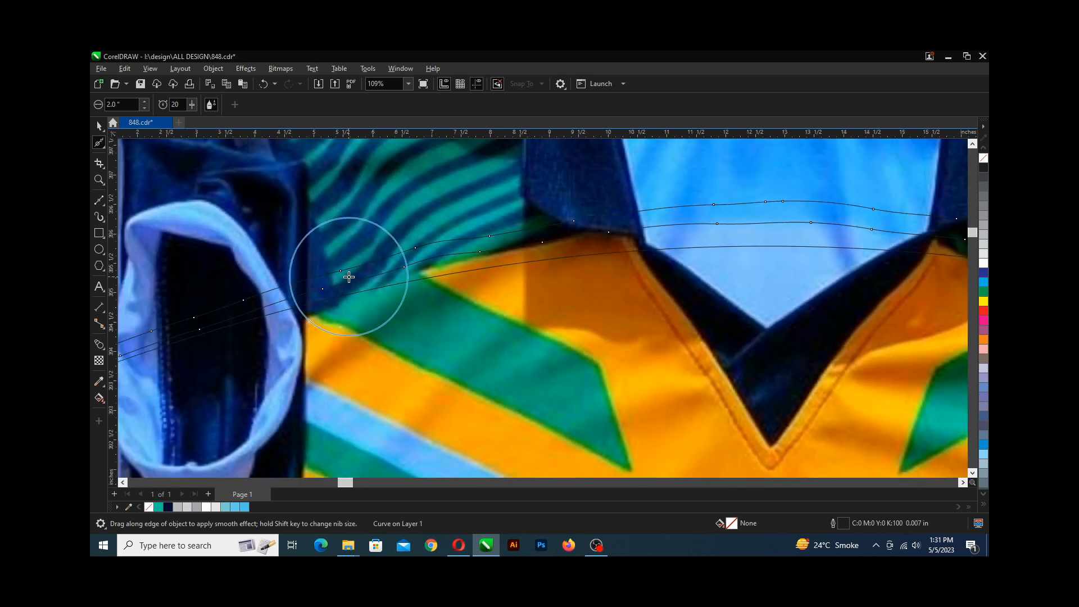
pyautogui.scroll(3, 447, 254)
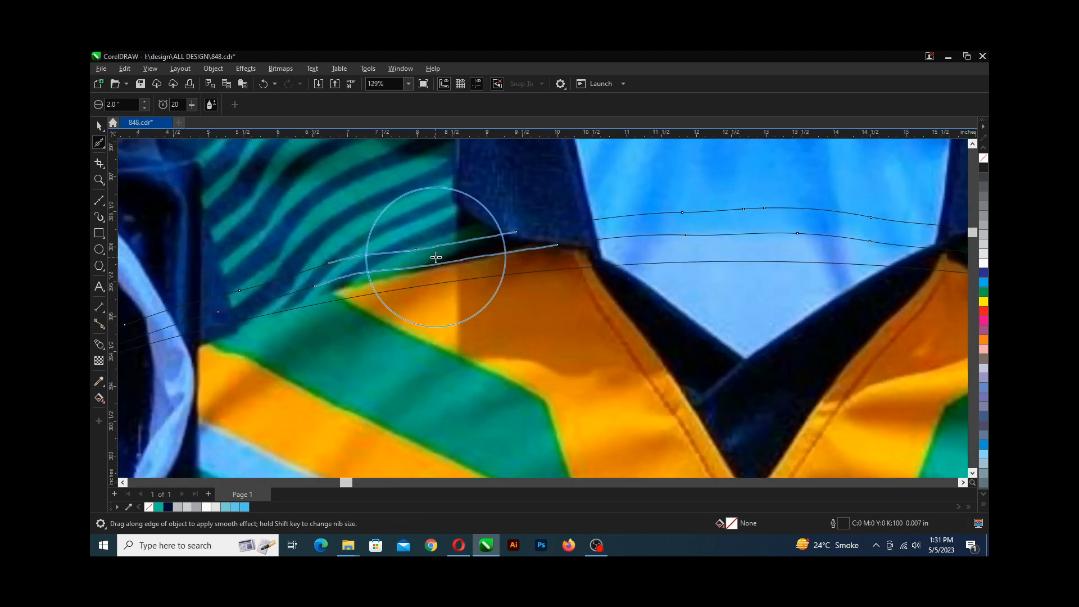
pyautogui.scroll(-2, 435, 247)
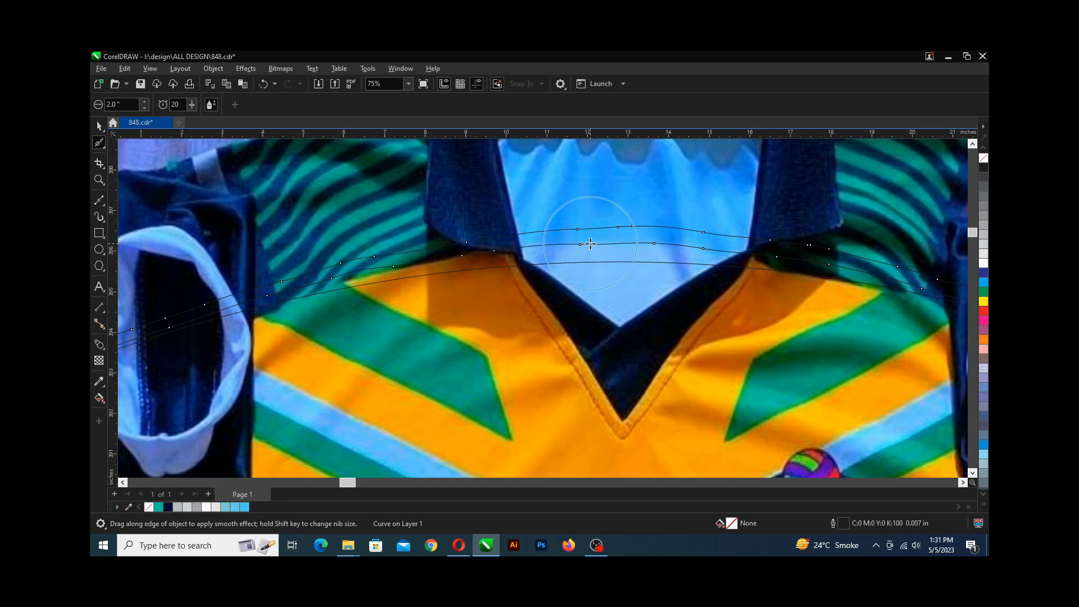
pyautogui.scroll(2, 591, 244)
pyautogui.moveTo(591, 244)
pyautogui.mouseDown()
pyautogui.moveTo(550, 238)
pyautogui.moveTo(715, 248)
pyautogui.moveTo(446, 238)
pyautogui.moveTo(313, 248)
pyautogui.mouseUp()
pyautogui.scroll(-2, 308, 250)
pyautogui.scroll(2, 310, 256)
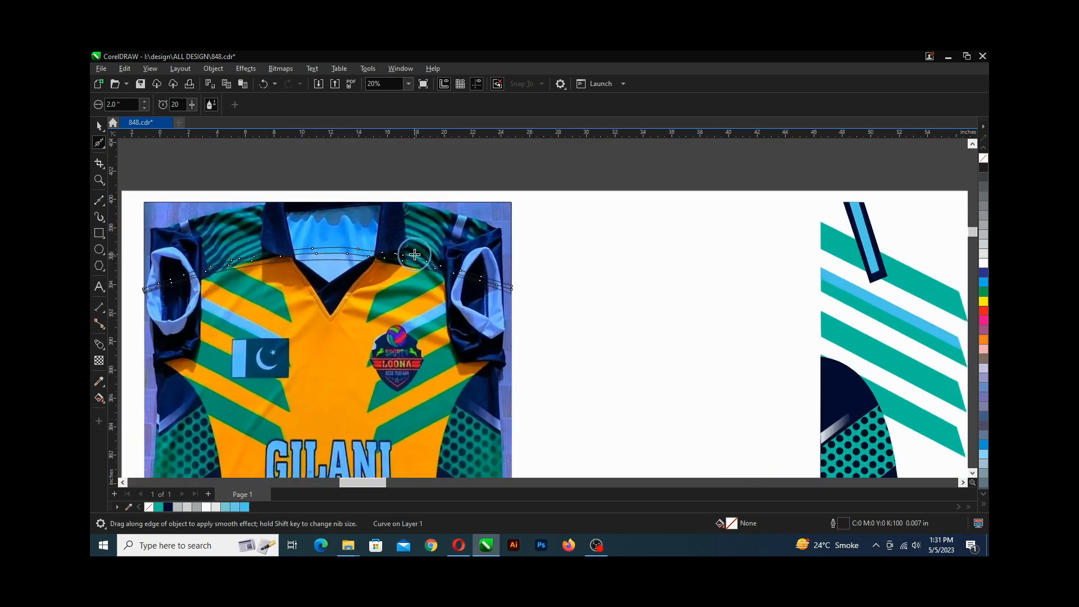
pyautogui.moveTo(414, 249)
pyautogui.mouseDown()
pyautogui.moveTo(305, 251)
pyautogui.moveTo(445, 260)
pyautogui.moveTo(581, 289)
pyautogui.moveTo(773, 361)
pyautogui.moveTo(584, 309)
pyautogui.moveTo(211, 239)
pyautogui.moveTo(645, 309)
pyautogui.moveTo(594, 306)
pyautogui.mouseUp()
# Duplicate the band and move the copy straight up above the jersey's top edge.
pyautogui.scroll(-5, 594, 306)
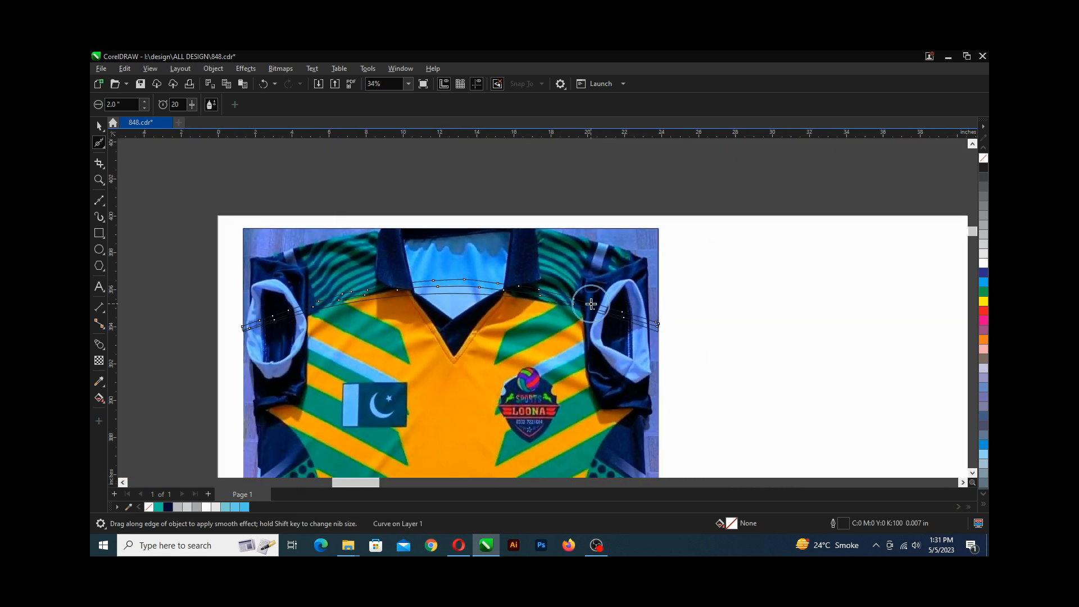
pyautogui.scroll(-1, 399, 313)
pyautogui.scroll(5, 537, 305)
pyautogui.scroll(-3, 538, 305)
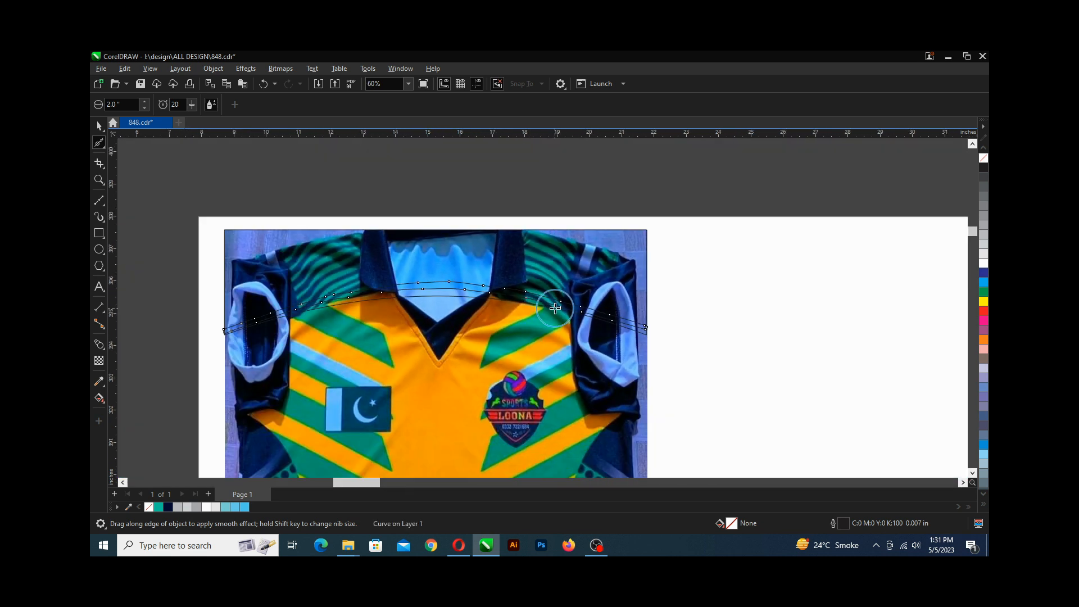
pyautogui.scroll(-3, 337, 304)
pyautogui.scroll(3, 333, 305)
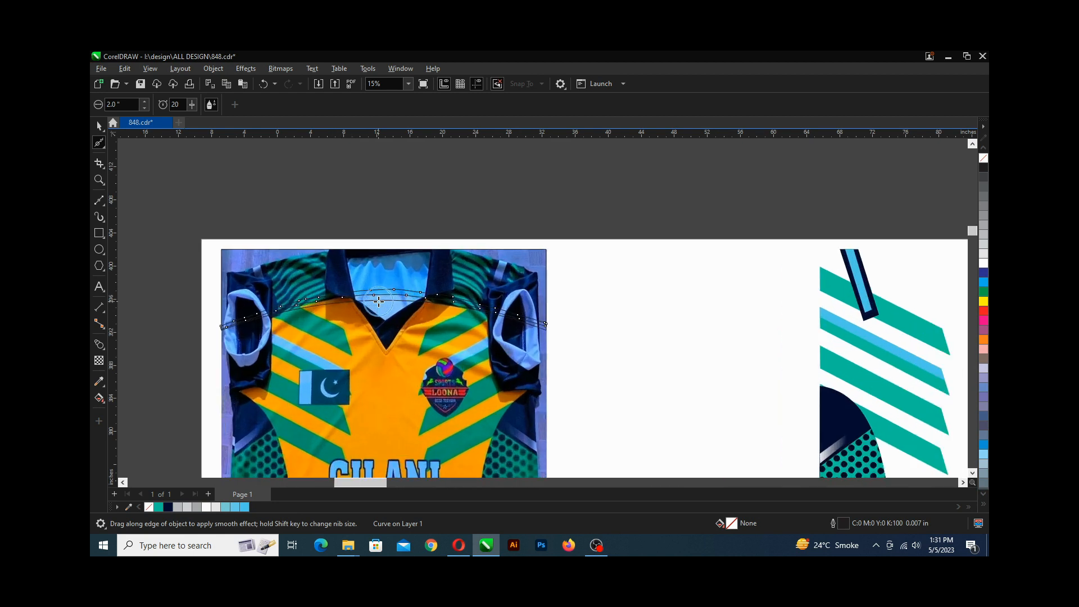
pyautogui.hscroll(1, 375, 301)
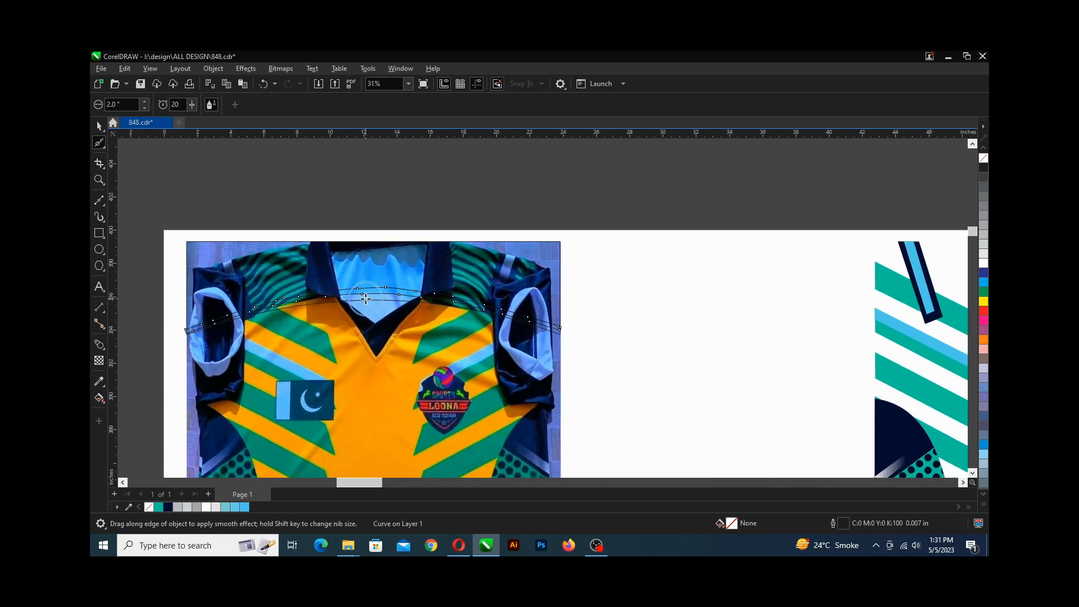
pyautogui.scroll(2, 371, 300)
pyautogui.scroll(-1, 365, 299)
pyautogui.hscroll(-1, 366, 298)
pyautogui.scroll(1, 366, 299)
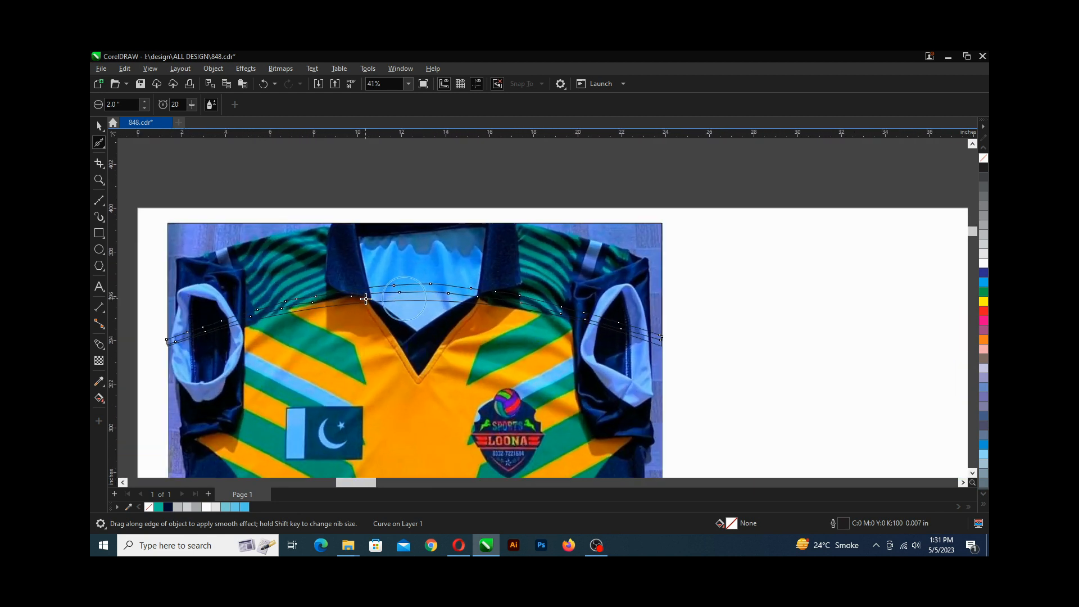
pyautogui.click(98, 127)
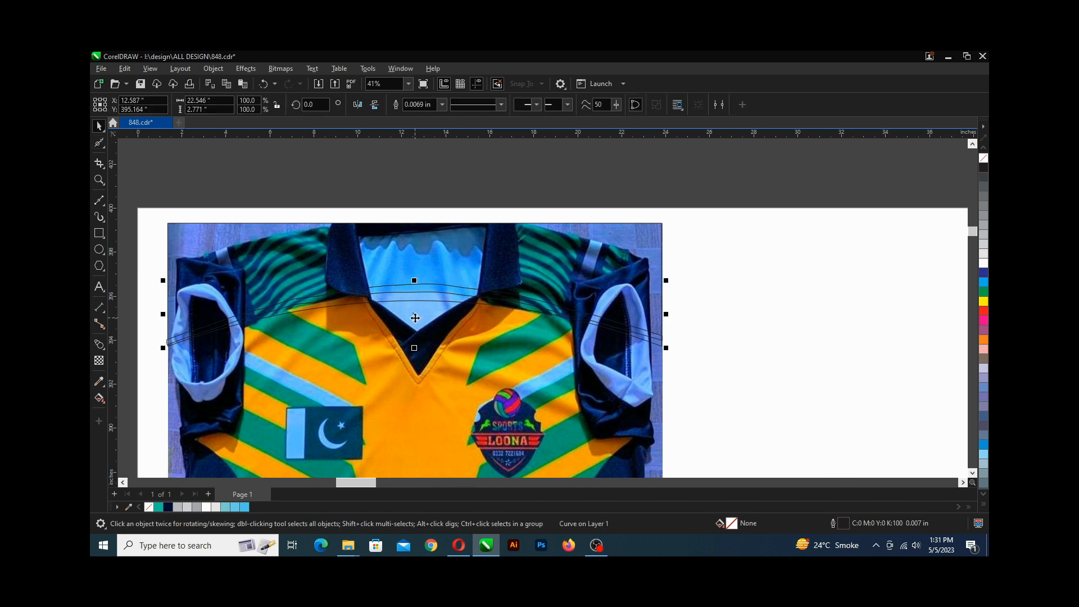
pyautogui.moveTo(415, 318); pyautogui.dragTo(418, 205)
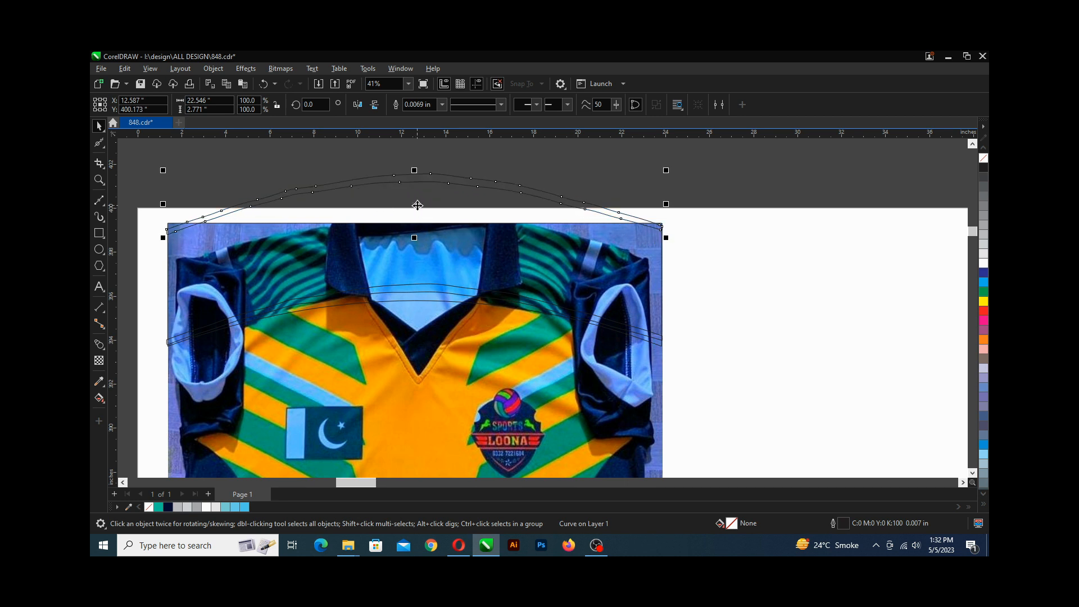
# Blend the two bands together and set the blend to 8 steps.
pyautogui.click(99, 344)
pyautogui.moveTo(426, 292); pyautogui.dragTo(426, 183)
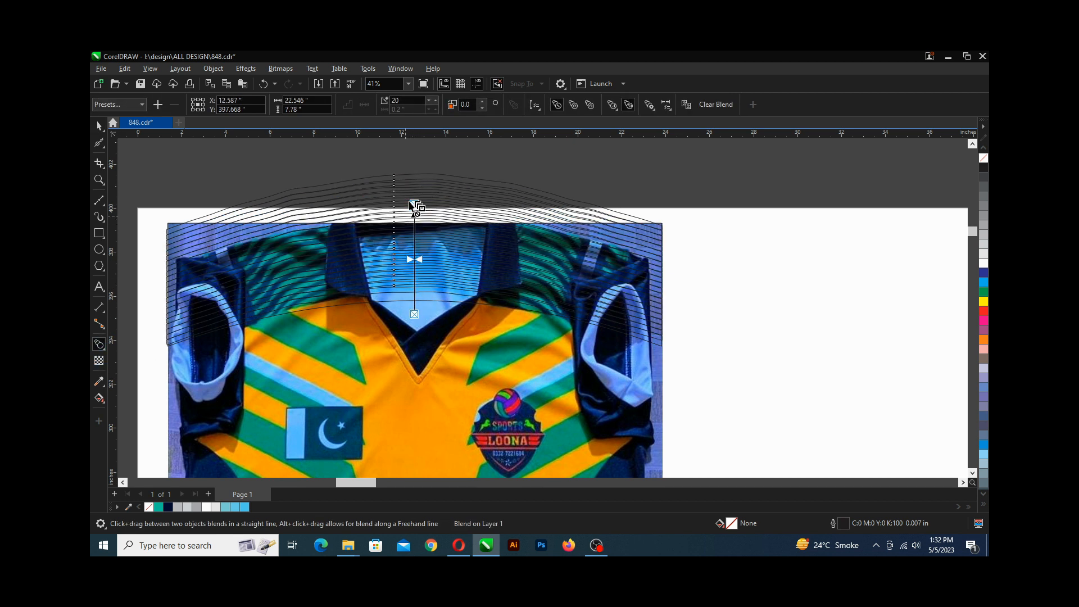
pyautogui.click(429, 101)
pyautogui.click(429, 102)
pyautogui.click(429, 101)
pyautogui.click(429, 101)
pyautogui.click(429, 102)
pyautogui.click(429, 102)
pyautogui.click(429, 102)
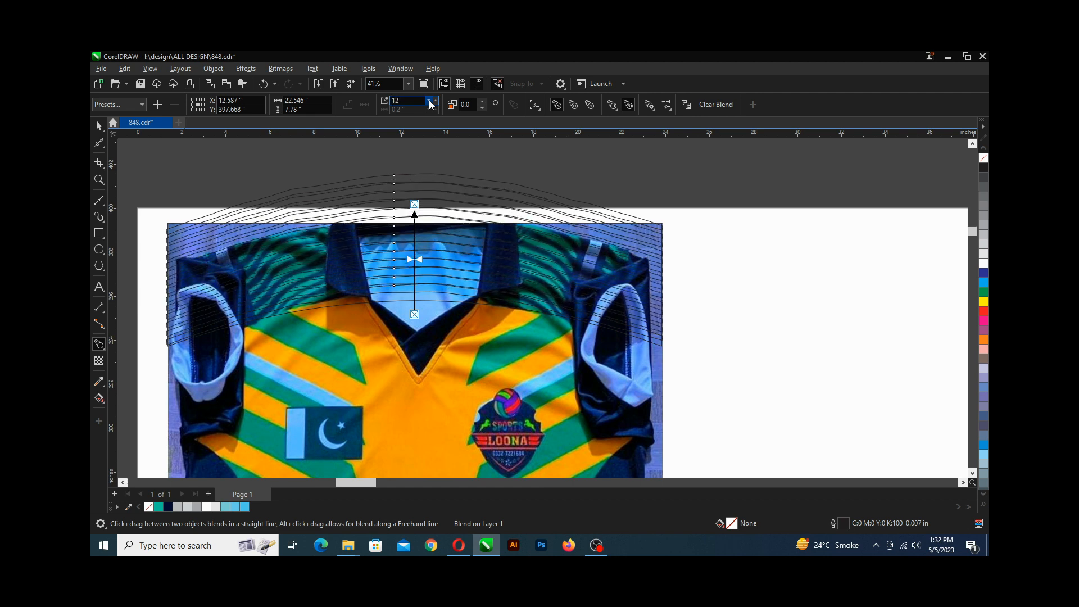
pyautogui.click(430, 102)
pyautogui.click(429, 101)
pyautogui.click(429, 102)
pyautogui.click(429, 102)
pyautogui.click(429, 102)
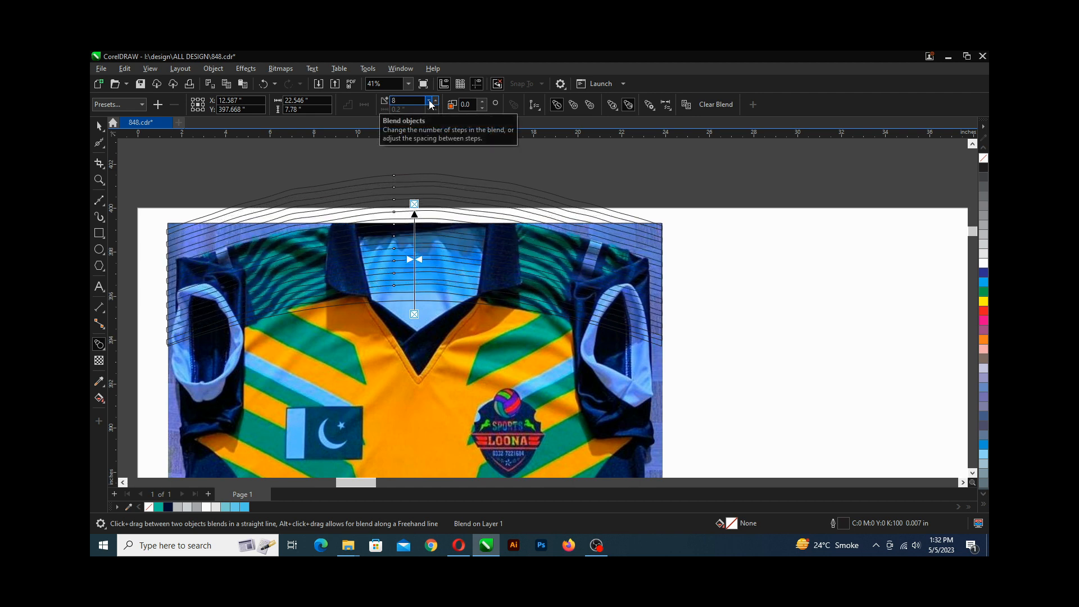
pyautogui.click(430, 101)
pyautogui.click(430, 101)
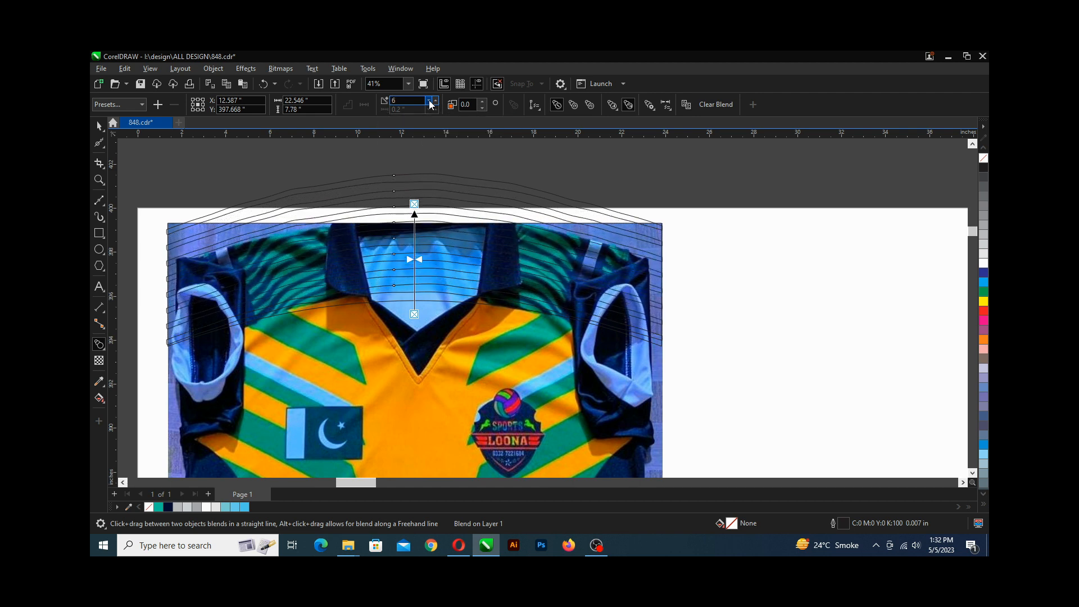
pyautogui.click(436, 101)
pyautogui.click(435, 100)
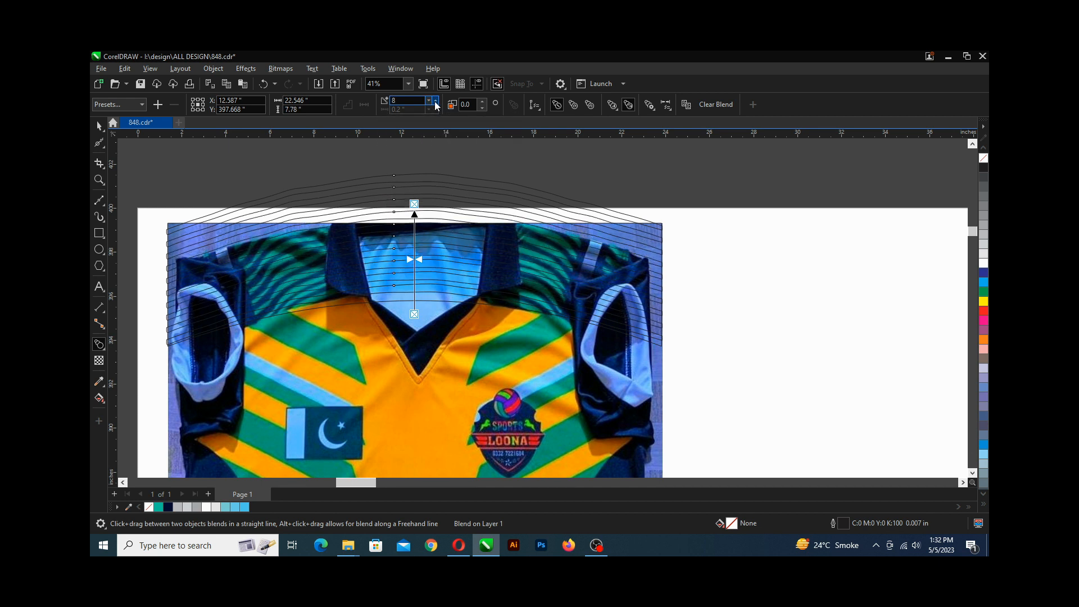
# Break the blend apart into separate curves.
pyautogui.click(98, 127)
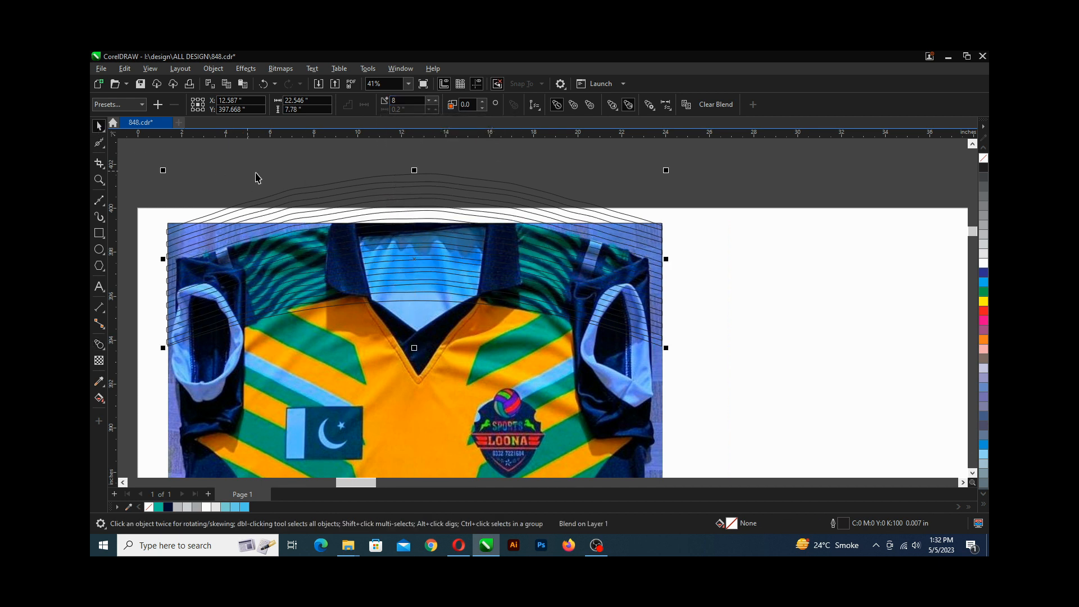
pyautogui.hotkey('ctrl', 'k')
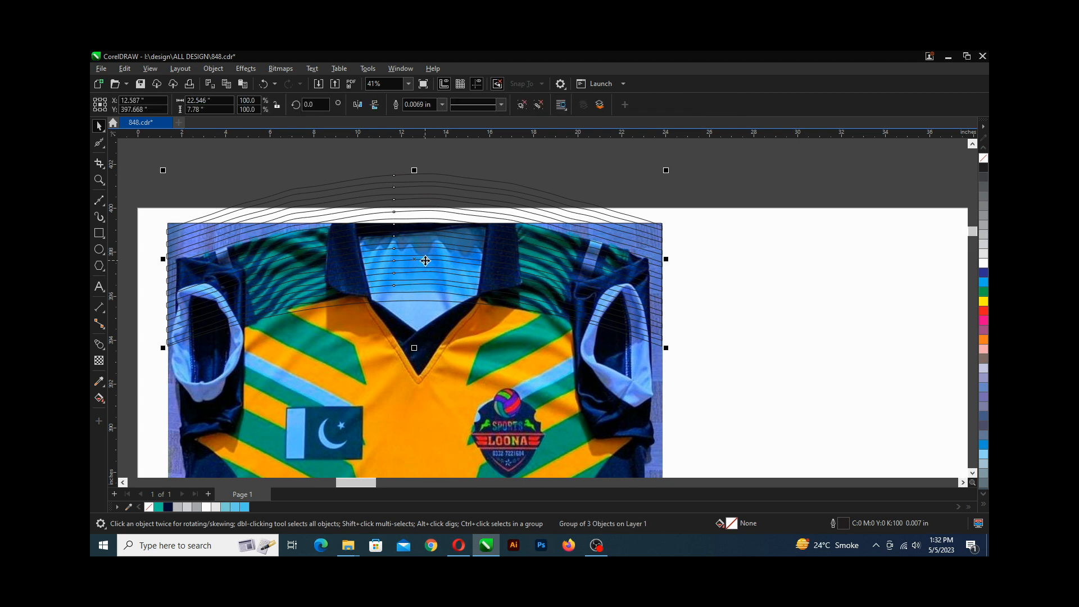
pyautogui.scroll(-2, 425, 261)
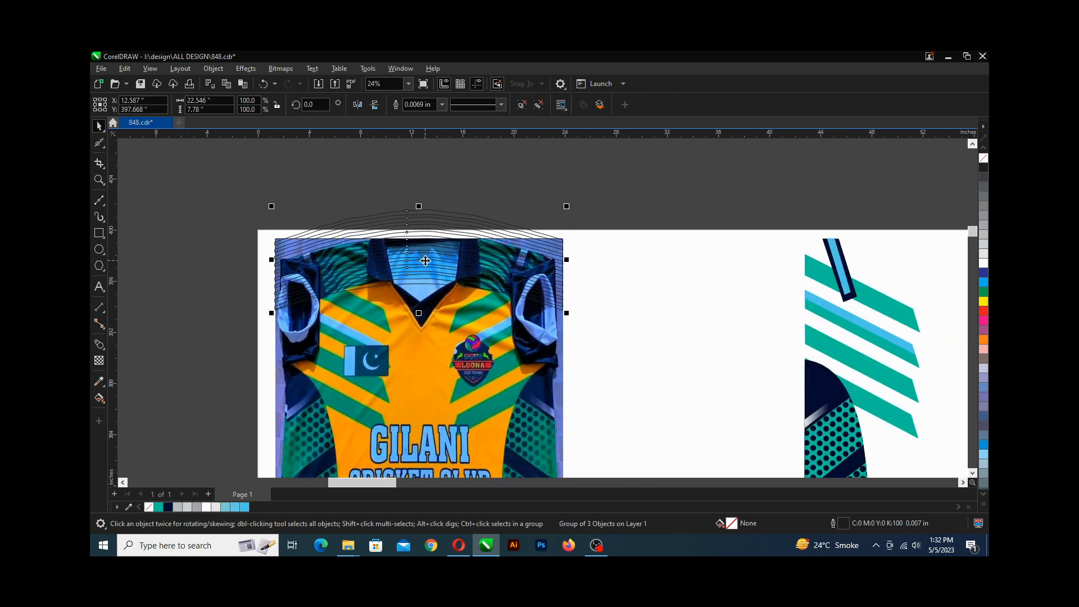
pyautogui.hscroll(1, 425, 260)
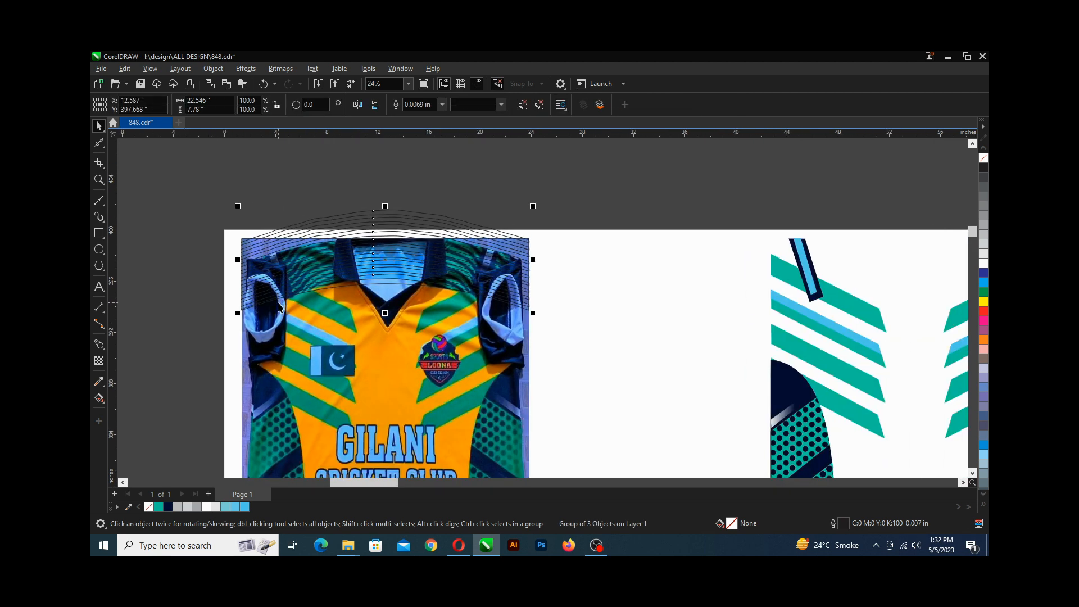
# Fill the blended band group with the teal (#04C29E) sampled from the traced artwork and remove its outline.
pyautogui.press('F11')
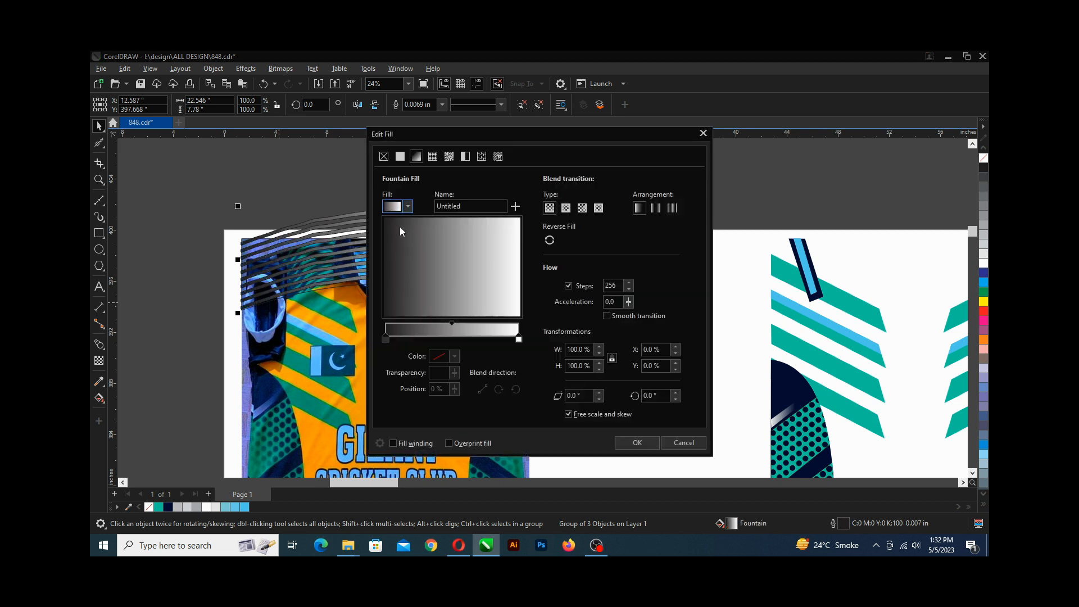
pyautogui.click(400, 157)
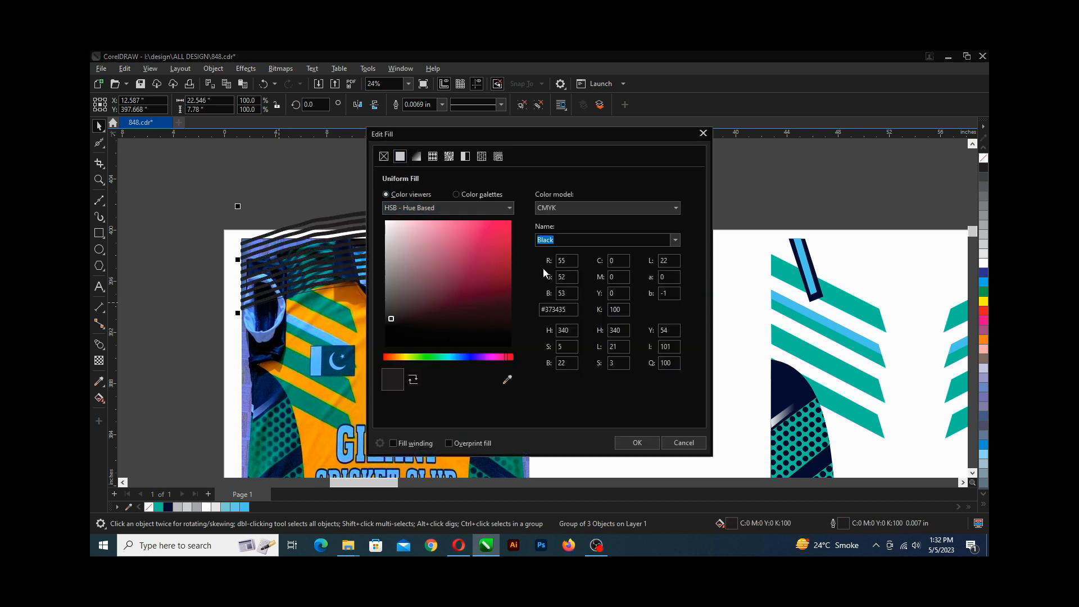
pyautogui.click(507, 380)
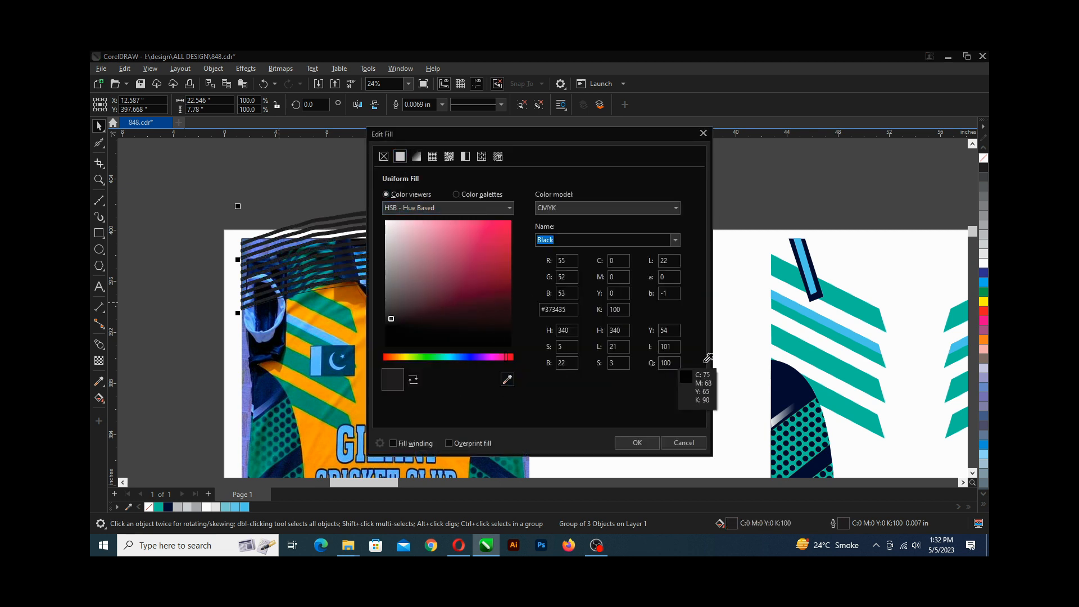
pyautogui.click(849, 304)
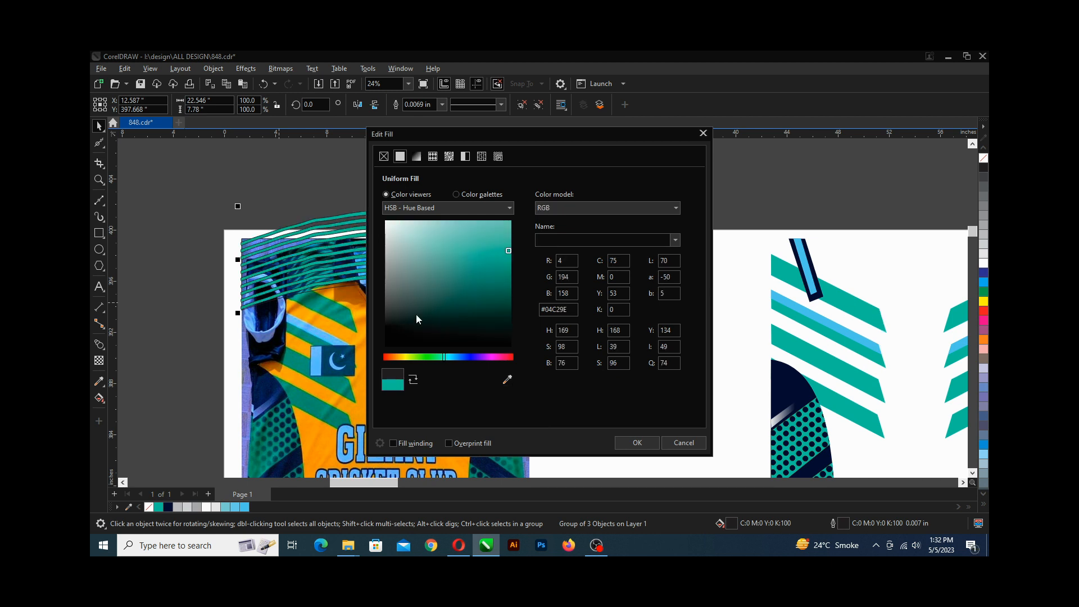
pyautogui.click(637, 443)
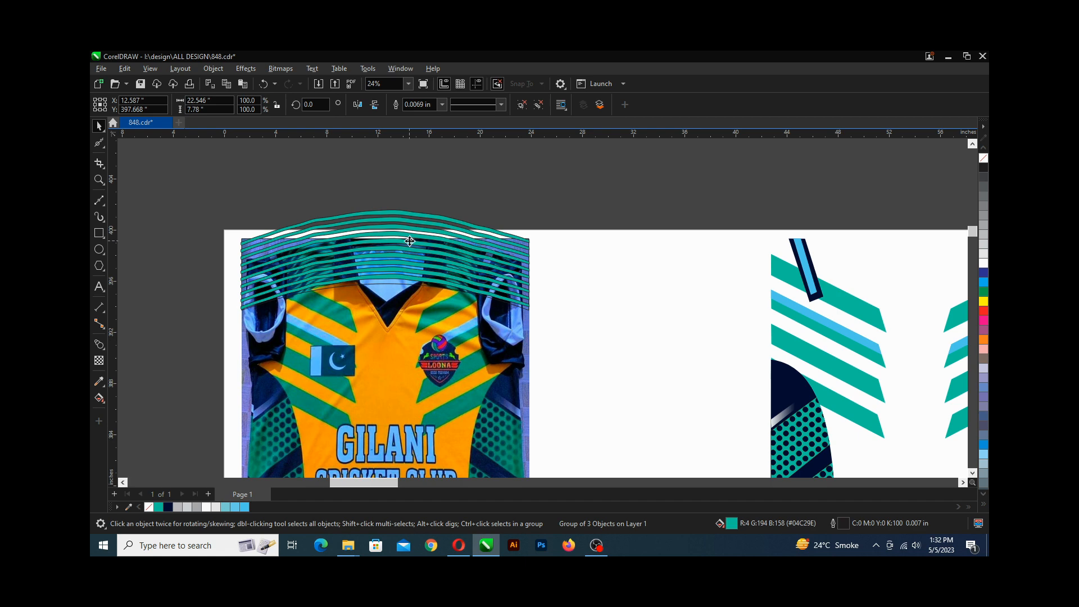
pyautogui.rightClick(983, 163)
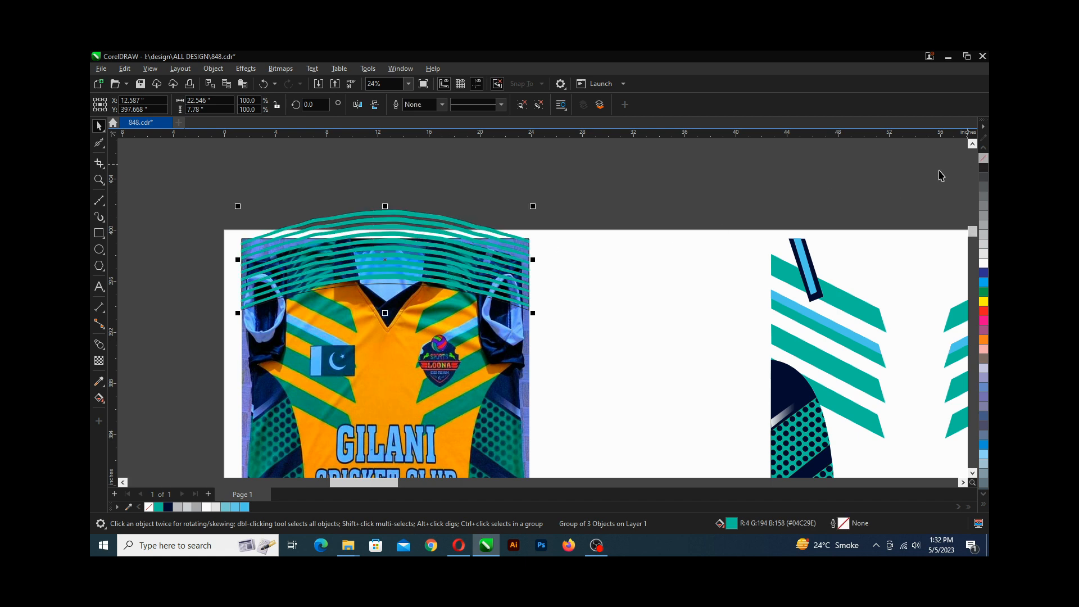
# Fill the yoke shape beneath the bands with the navy (#050D31) sampled from the artwork, and save the file.
pyautogui.scroll(2, 376, 288)
pyautogui.click(376, 282)
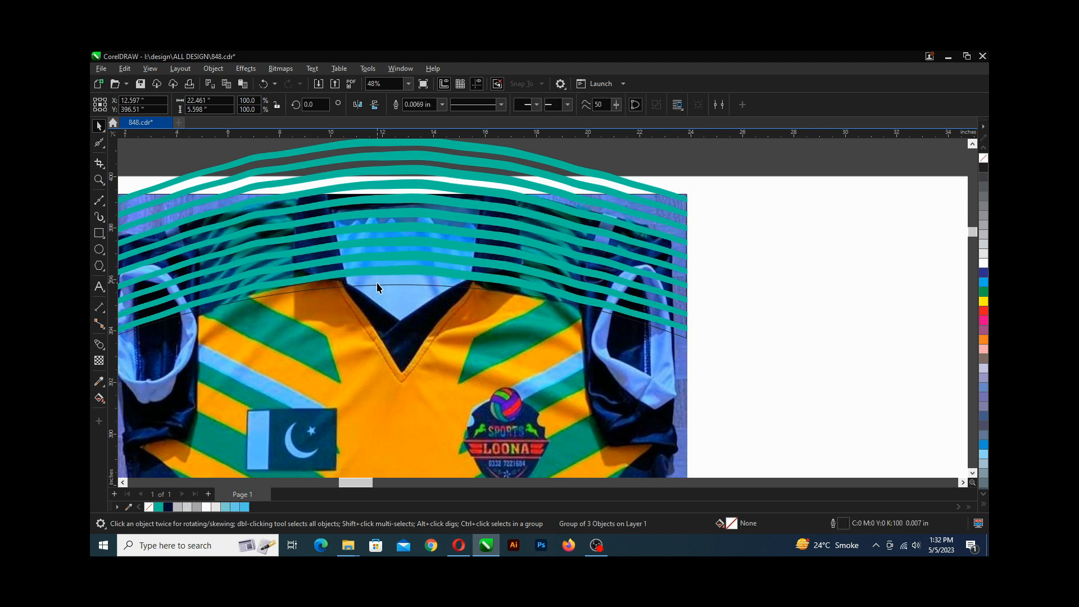
pyautogui.scroll(-2, 378, 283)
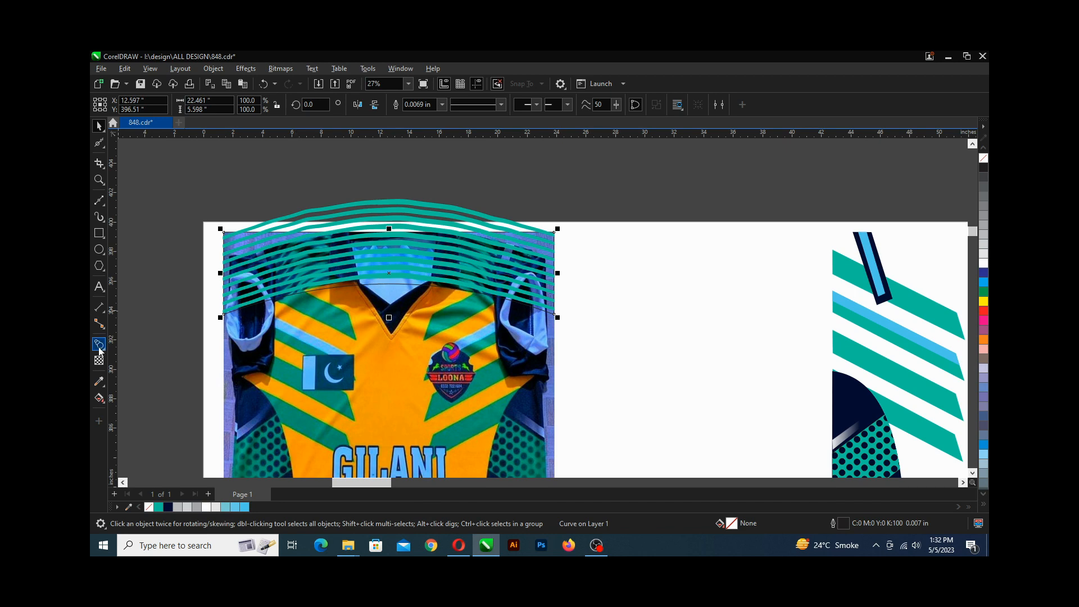
pyautogui.click(99, 381)
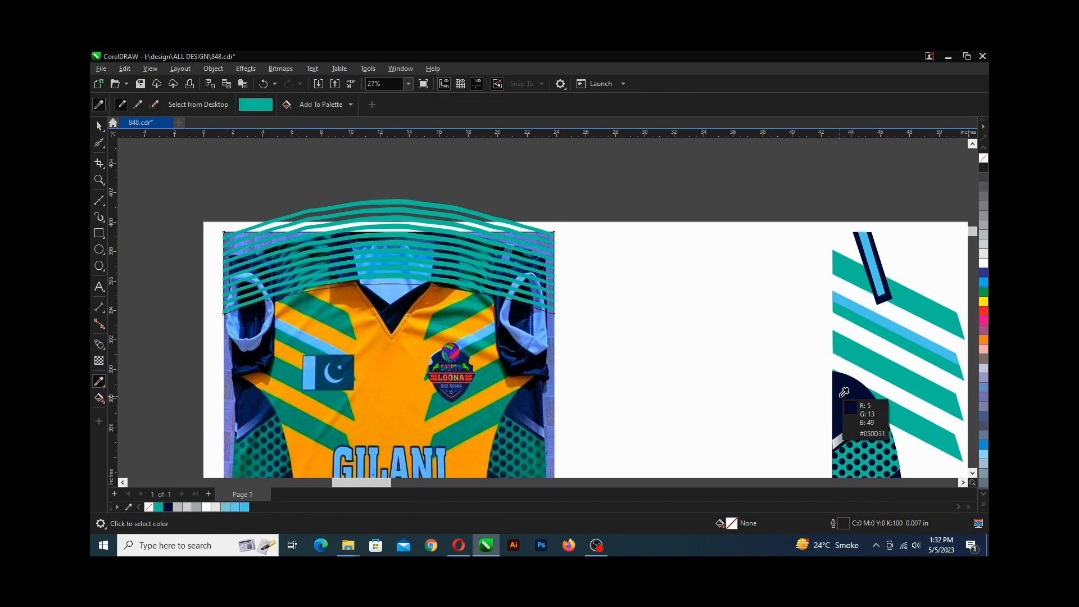
pyautogui.click(841, 395)
pyautogui.scroll(1, 378, 280)
pyautogui.scroll(-3, 378, 280)
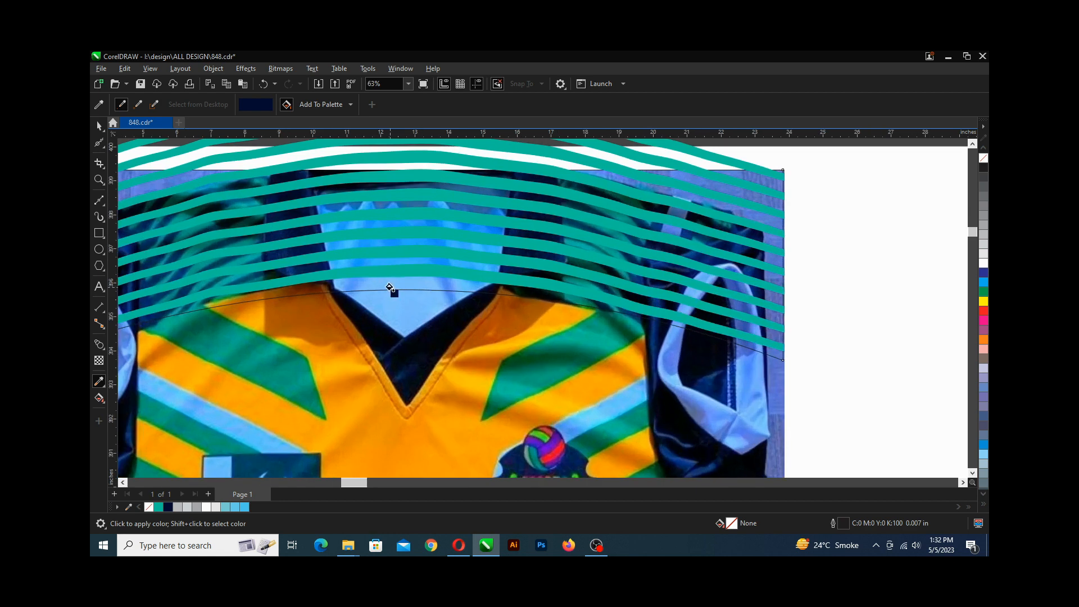
pyautogui.scroll(1, 385, 279)
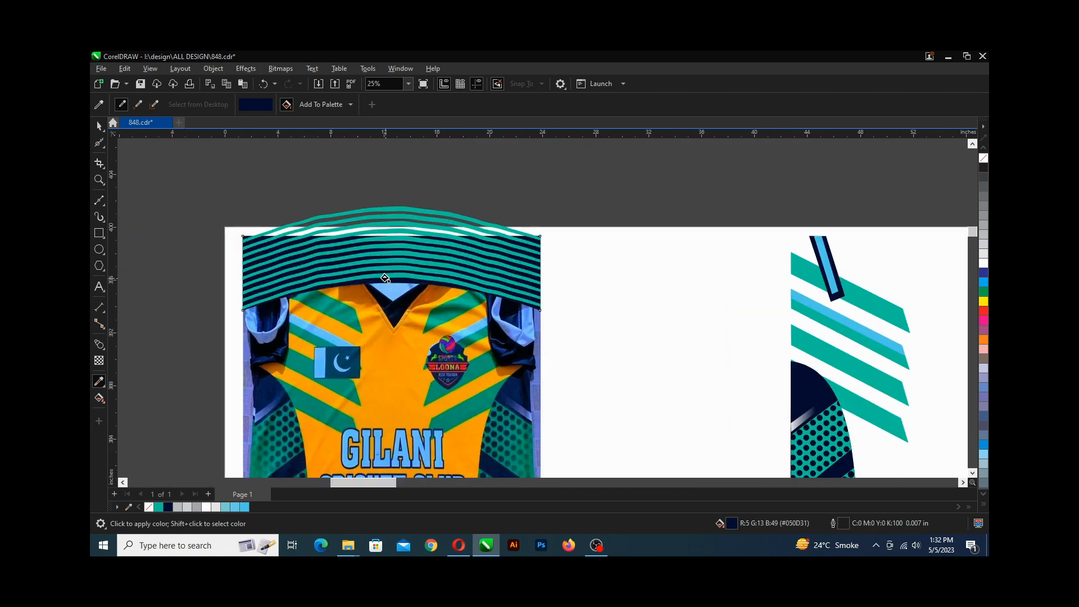
pyautogui.scroll(2, 385, 278)
pyautogui.scroll(-3, 385, 279)
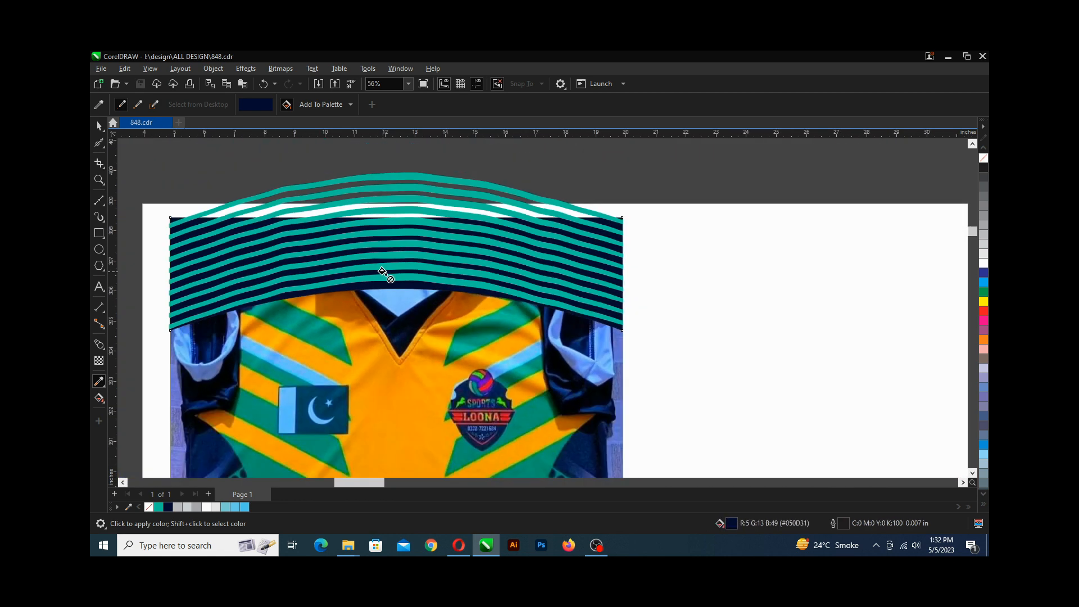
pyautogui.hotkey('ctrl', 's')
# PowerClip the band group inside the navy yoke shape and save the file.
pyautogui.press('space')
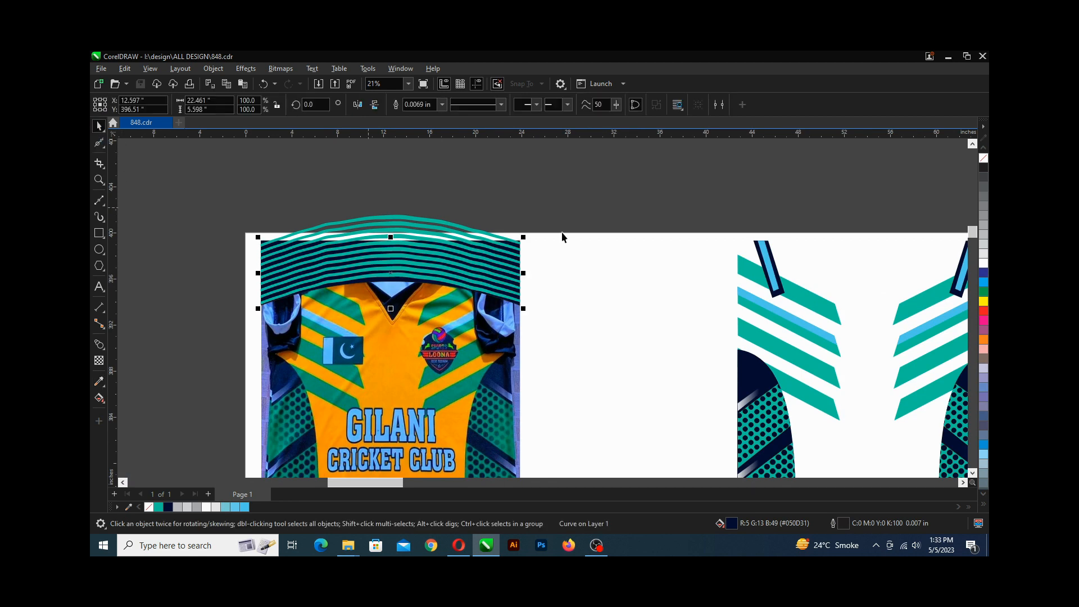
pyautogui.click(561, 234)
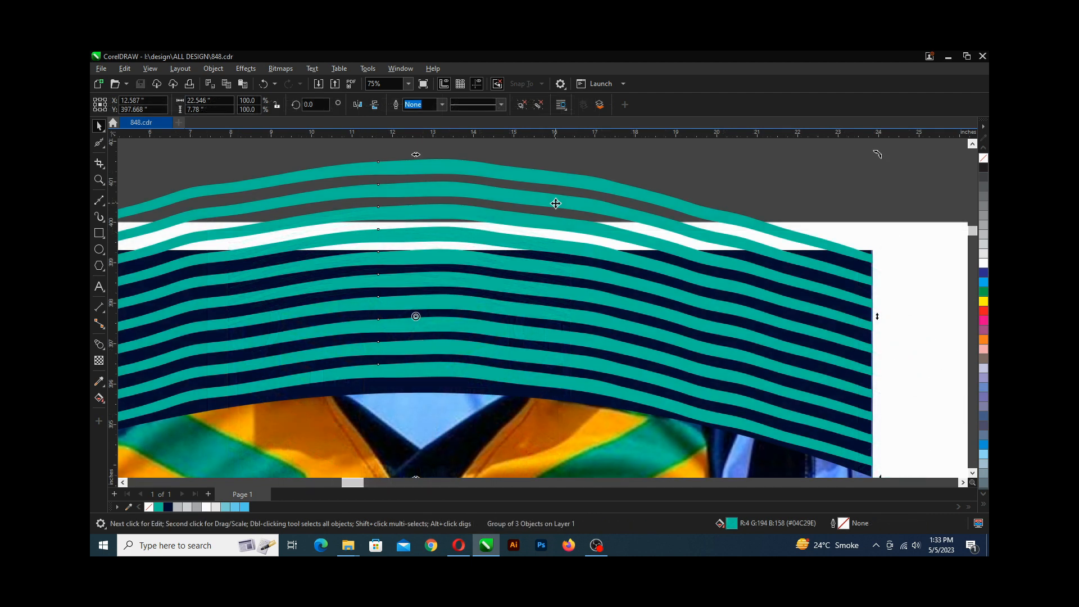
pyautogui.rightClick(555, 204)
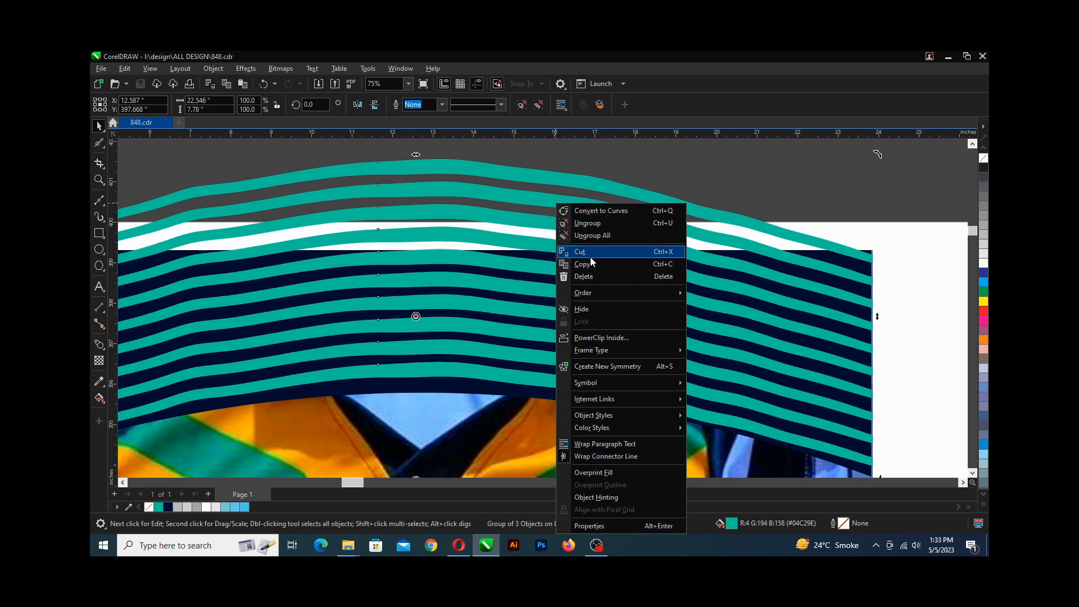
pyautogui.click(608, 338)
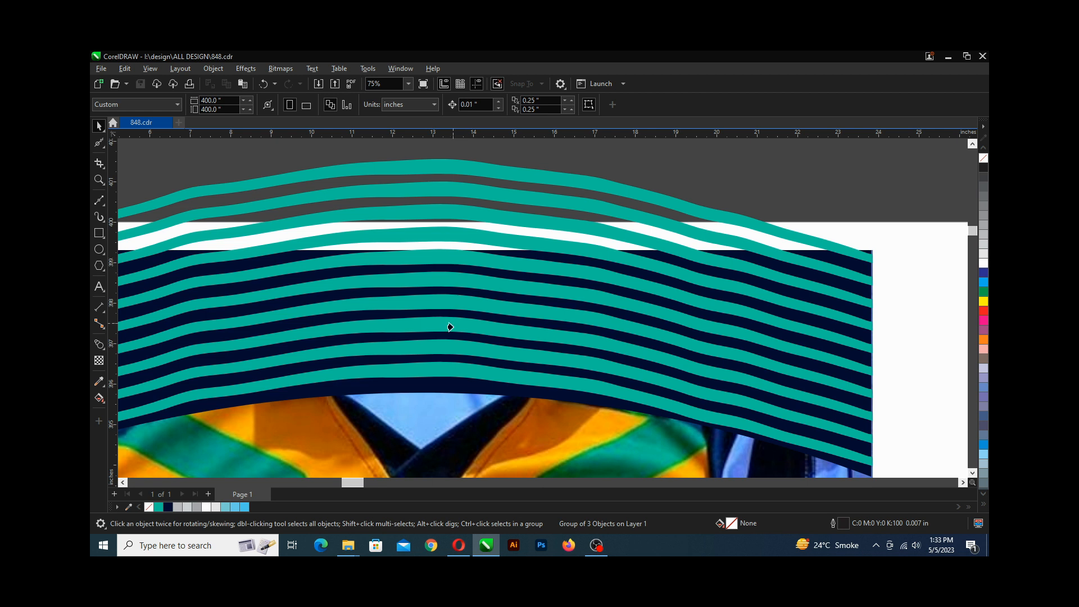
pyautogui.click(426, 383)
pyautogui.scroll(-4, 416, 304)
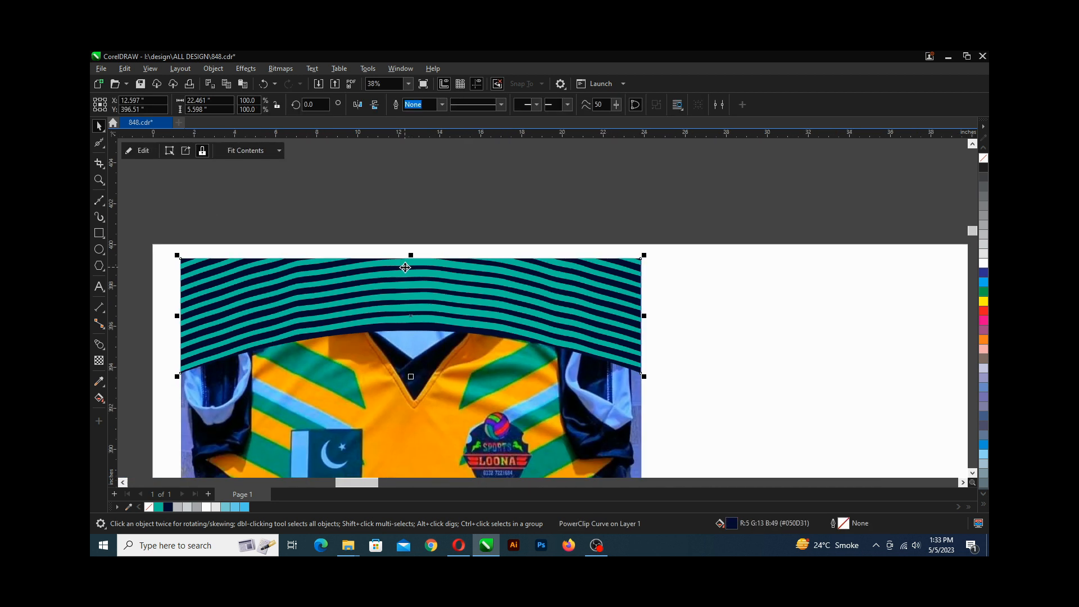
pyautogui.scroll(-2, 359, 276)
pyautogui.scroll(1, 364, 286)
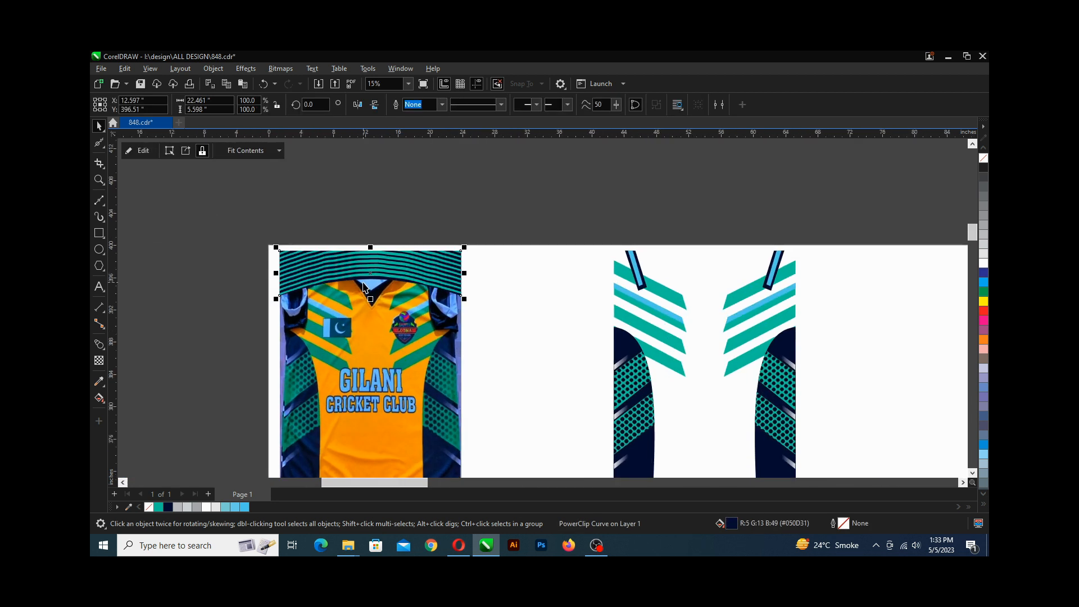
pyautogui.hotkey('ctrl', 's')
# Move the clipped yoke onto the top of the traced vector jersey and send it to the back.
pyautogui.scroll(-1, 365, 286)
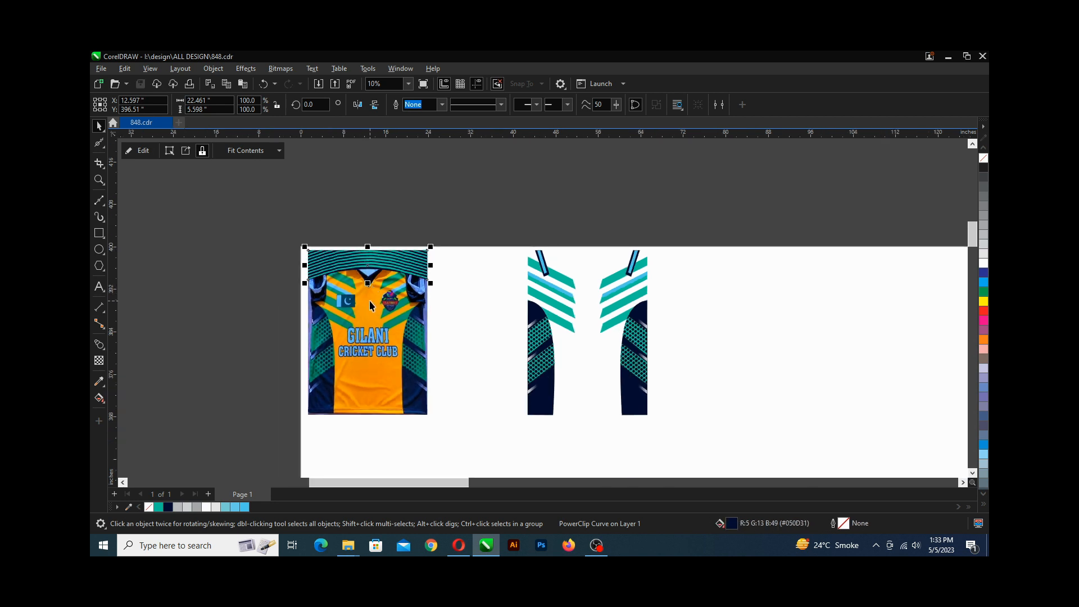
pyautogui.hscroll(1, 371, 305)
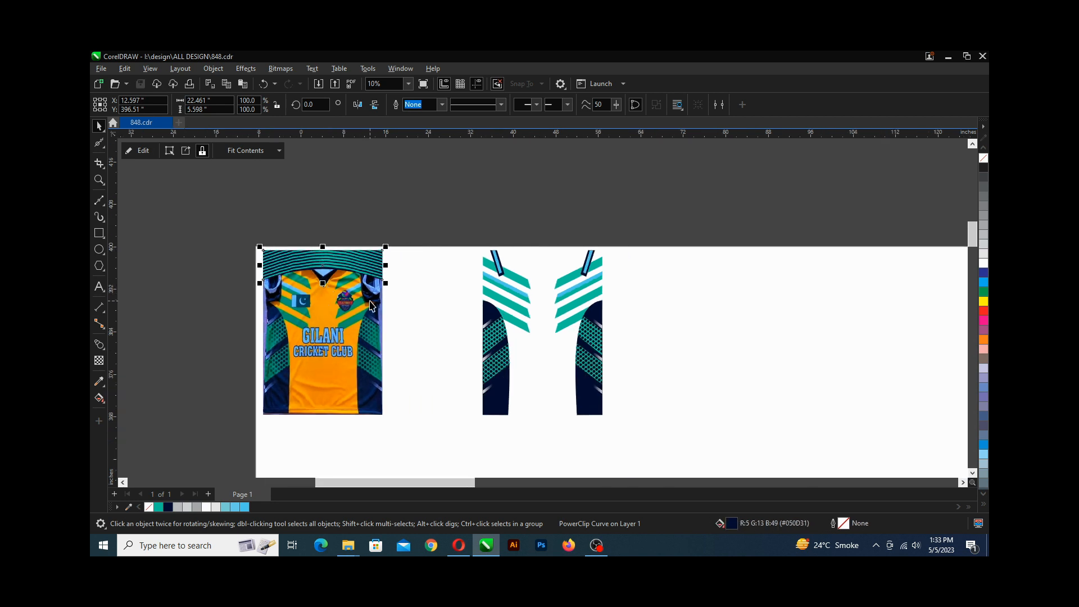
pyautogui.moveTo(332, 264); pyautogui.dragTo(553, 260)
pyautogui.hscroll(2, 553, 261)
pyautogui.scroll(1, 520, 265)
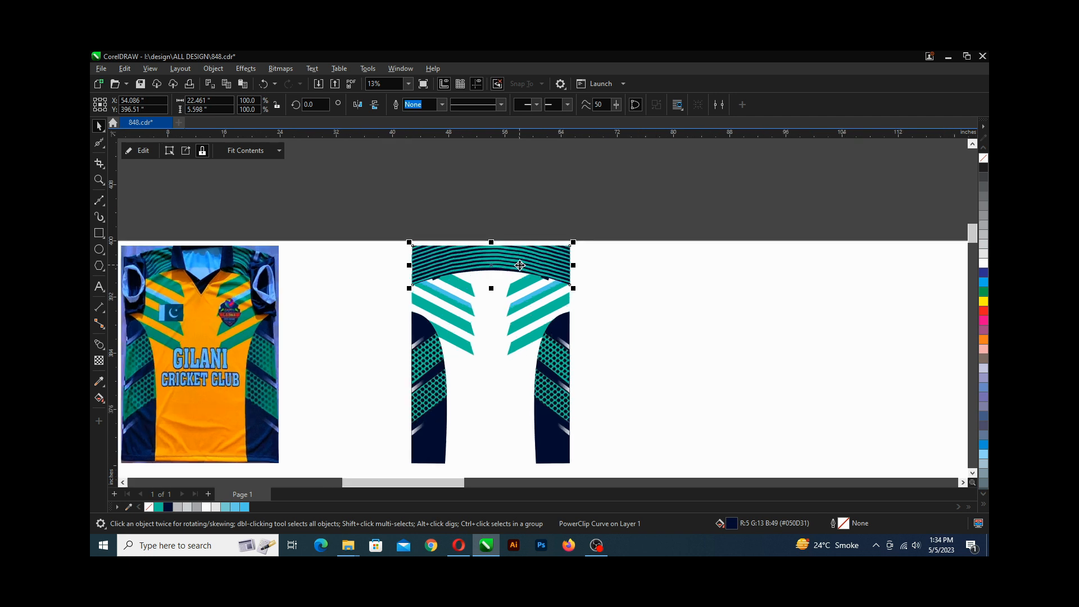
pyautogui.scroll(1, 519, 265)
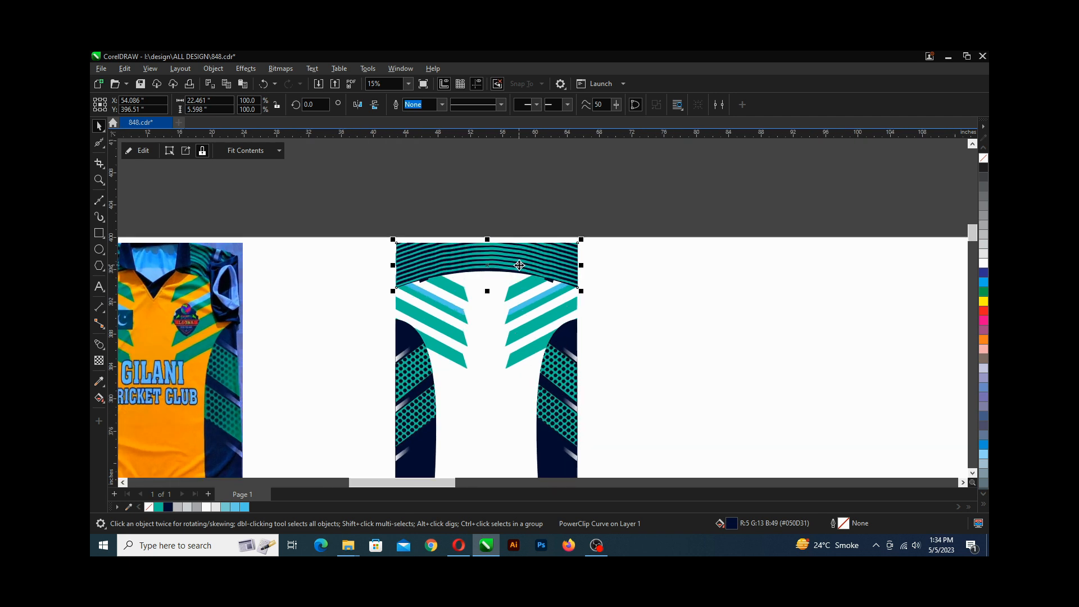
pyautogui.hotkey('shift', 'pagedown')
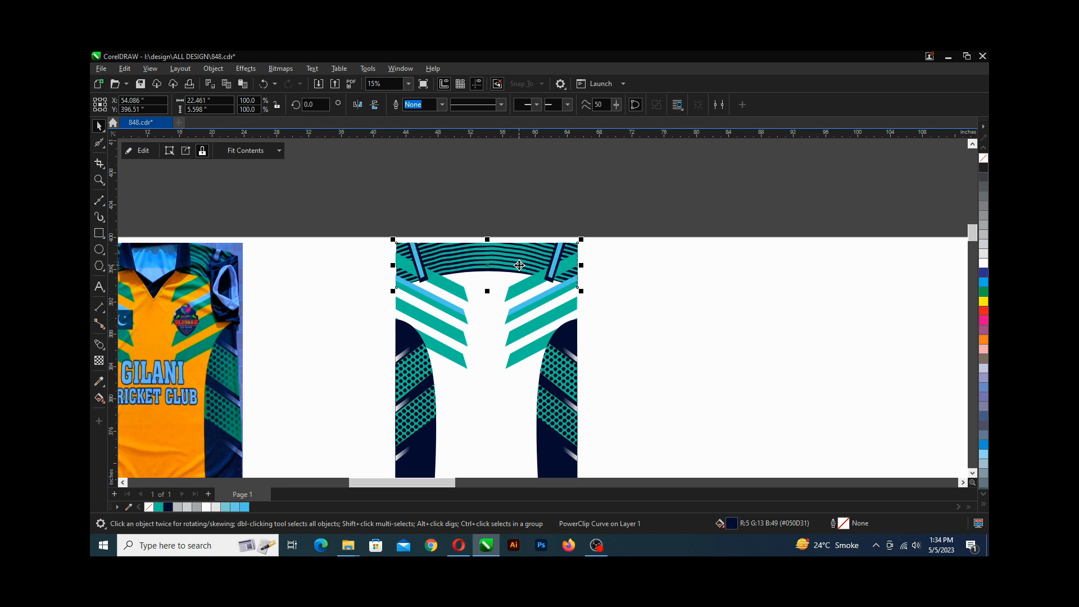
# Zoom in to inspect how the clipped yoke lines up with the jersey's top and side edges.
pyautogui.scroll(1, 519, 265)
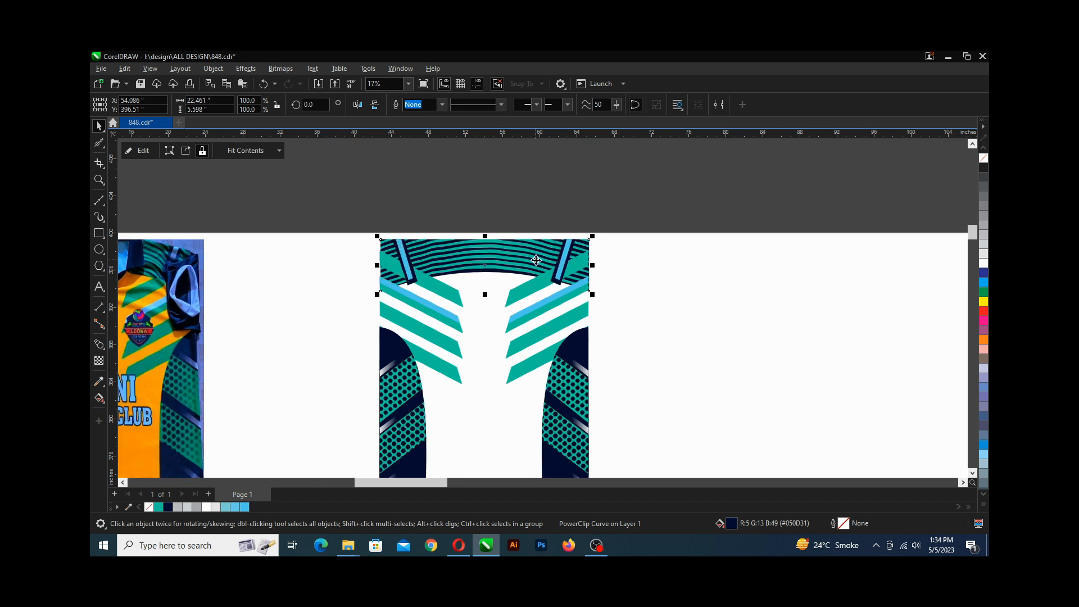
pyautogui.scroll(2, 539, 246)
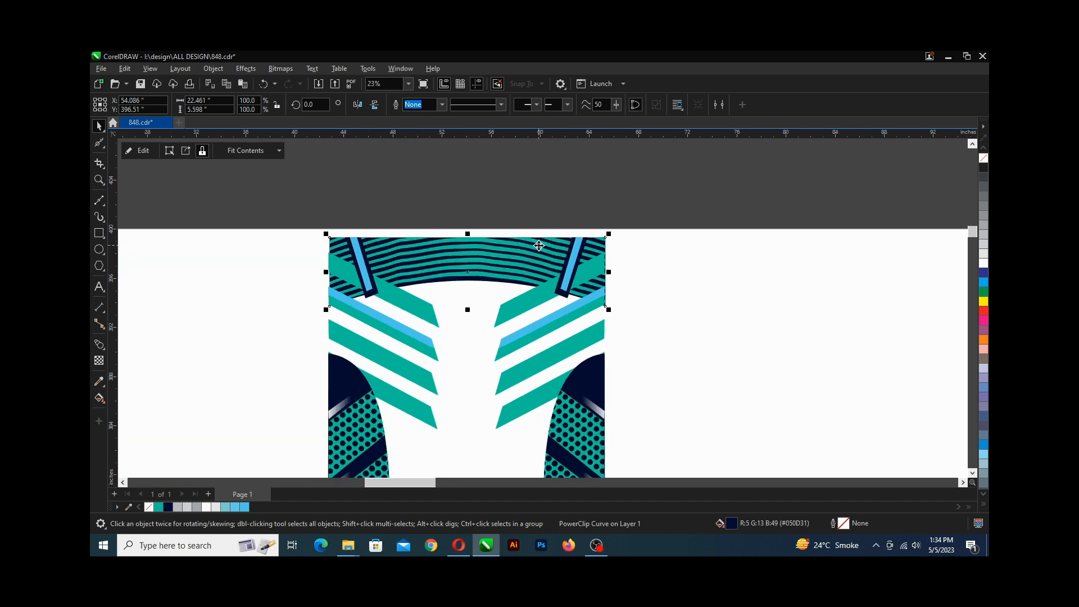
pyautogui.click(576, 221)
pyautogui.scroll(2, 475, 250)
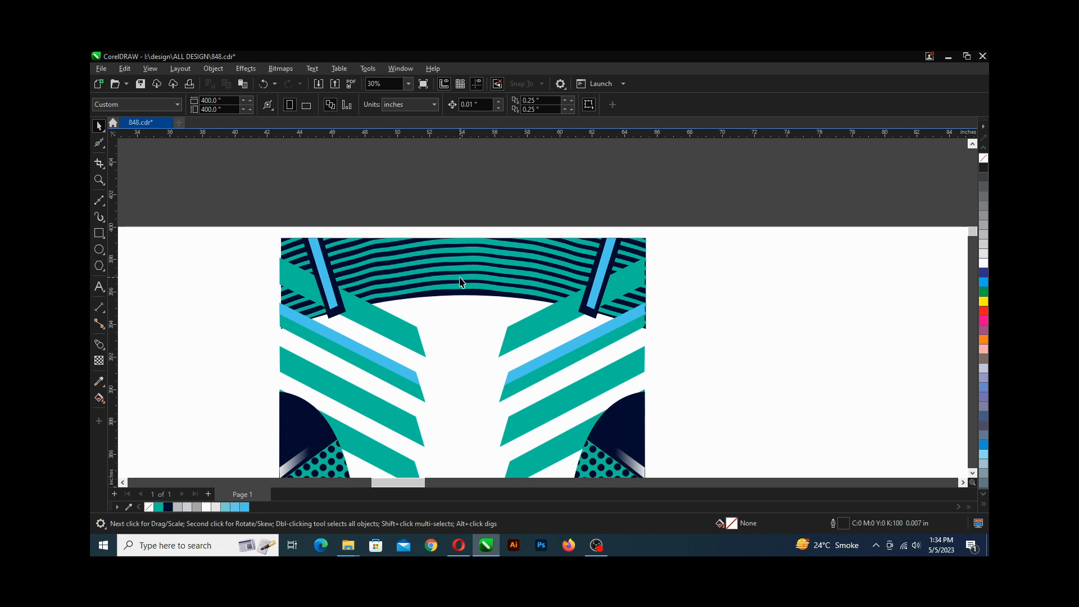
pyautogui.click(457, 273)
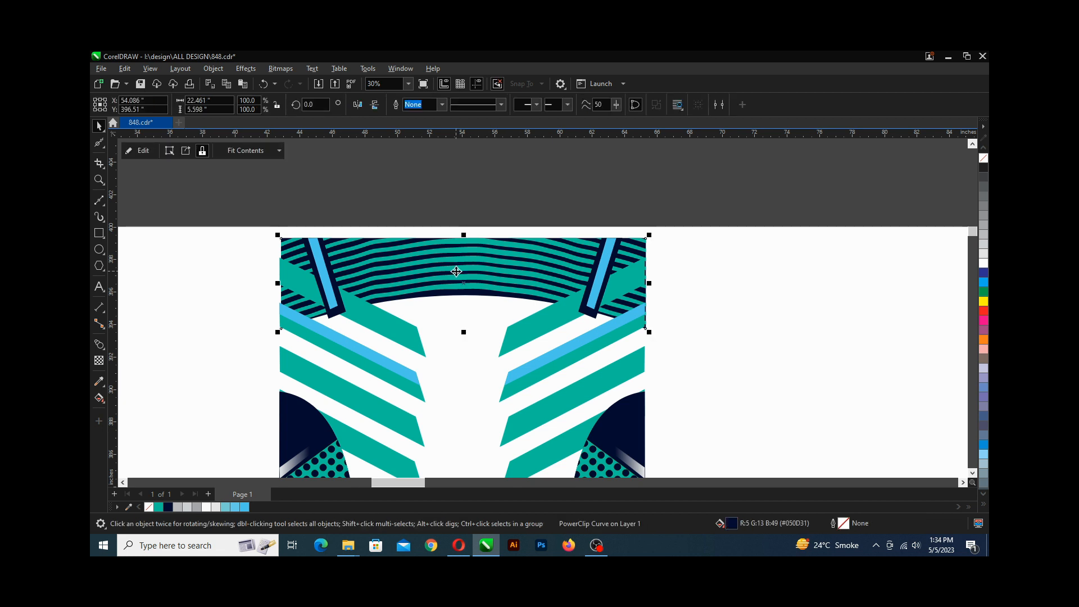
pyautogui.scroll(15, 288, 241)
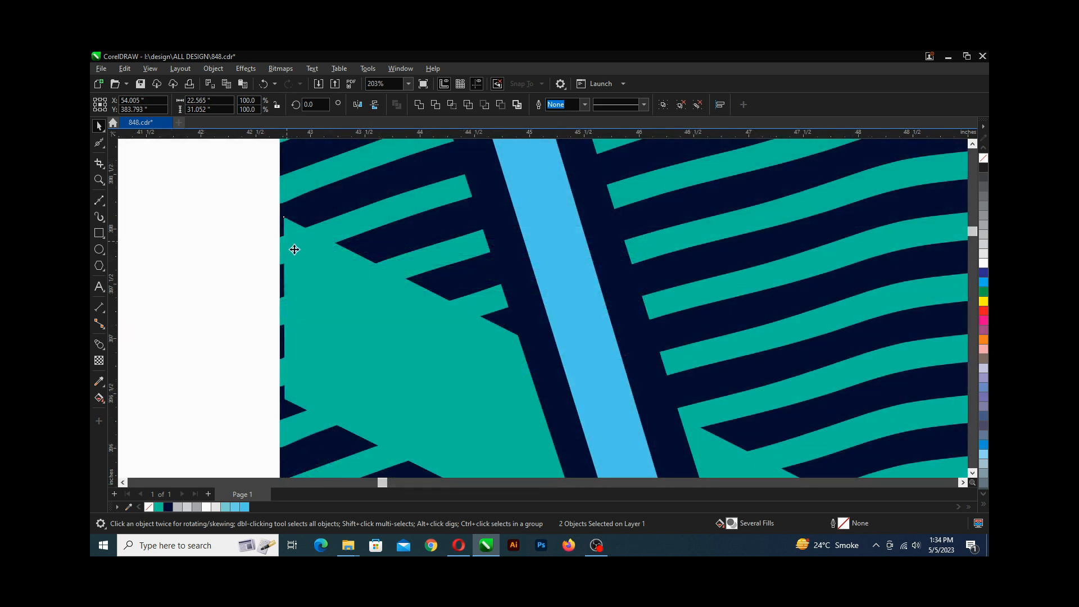
pyautogui.scroll(-9, 331, 266)
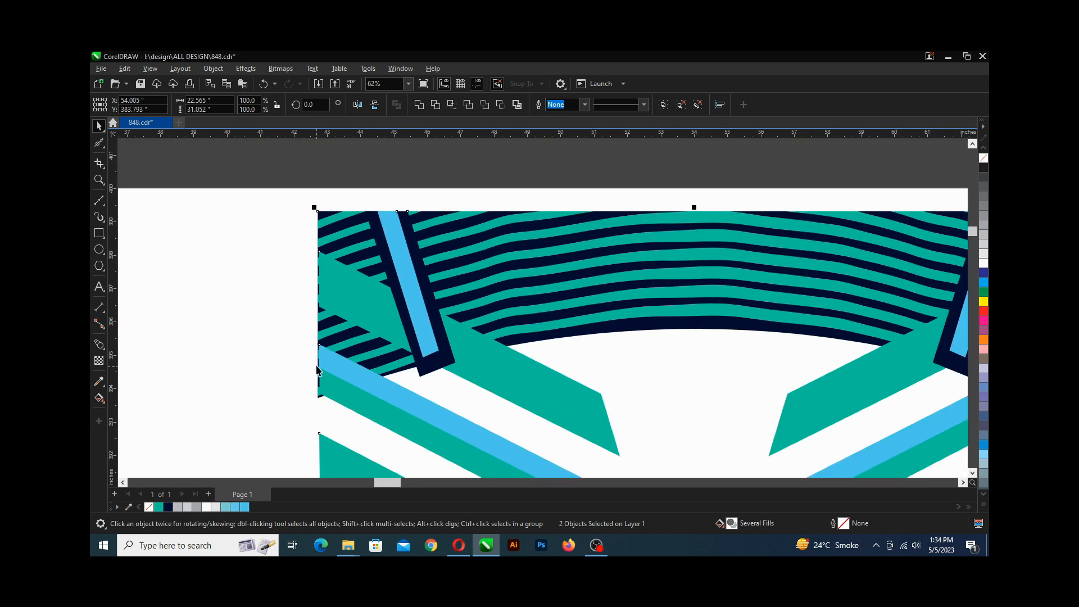
pyautogui.scroll(-2, 320, 365)
pyautogui.scroll(2, 315, 360)
pyautogui.scroll(-5, 309, 342)
pyautogui.scroll(-2, 309, 341)
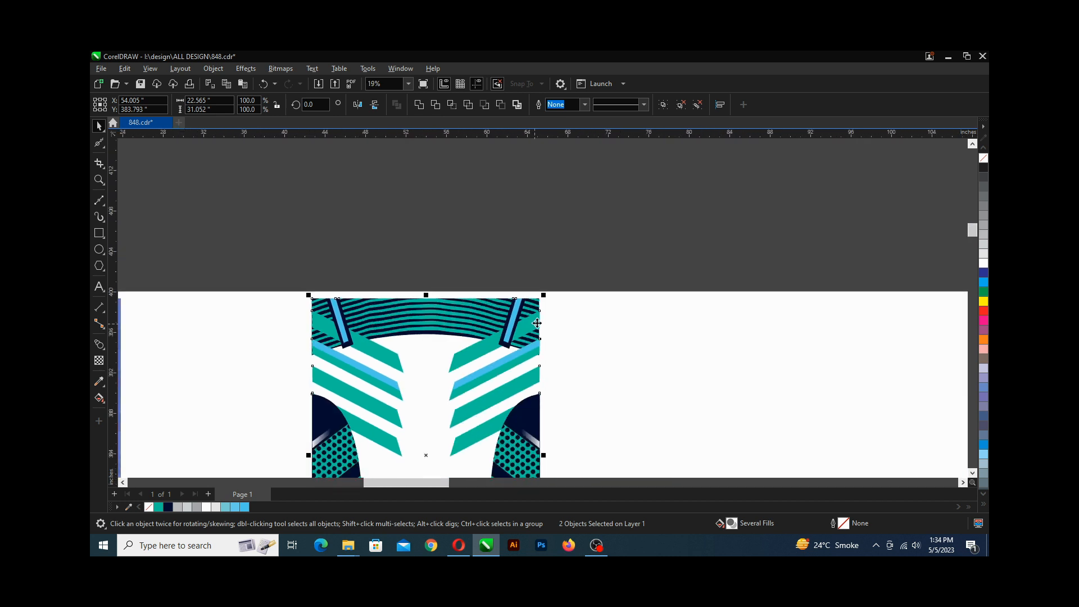
pyautogui.scroll(6, 543, 303)
pyautogui.scroll(-2, 543, 304)
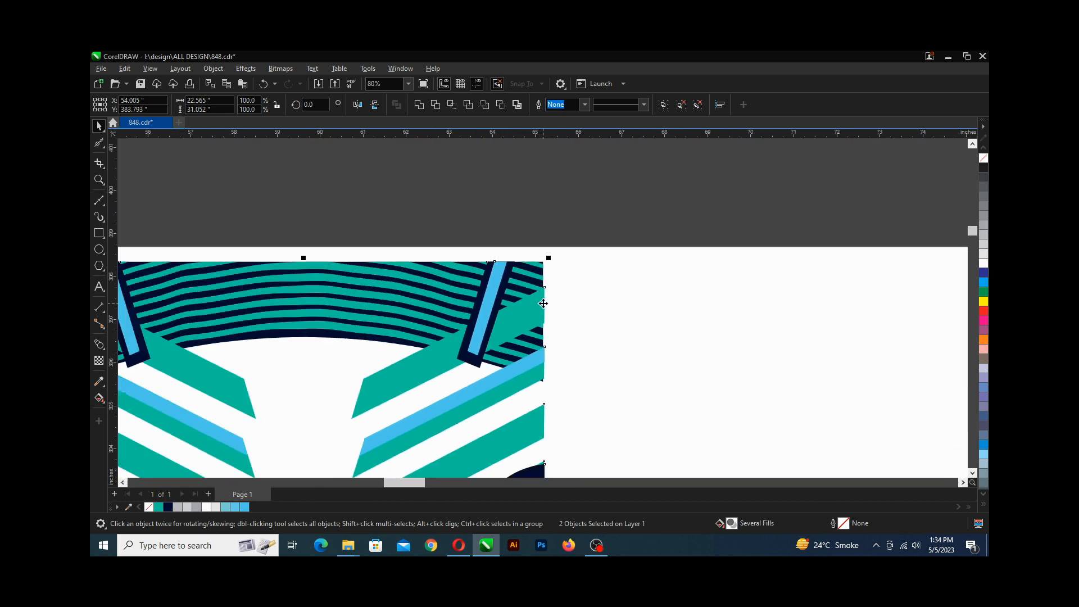
pyautogui.scroll(1, 364, 307)
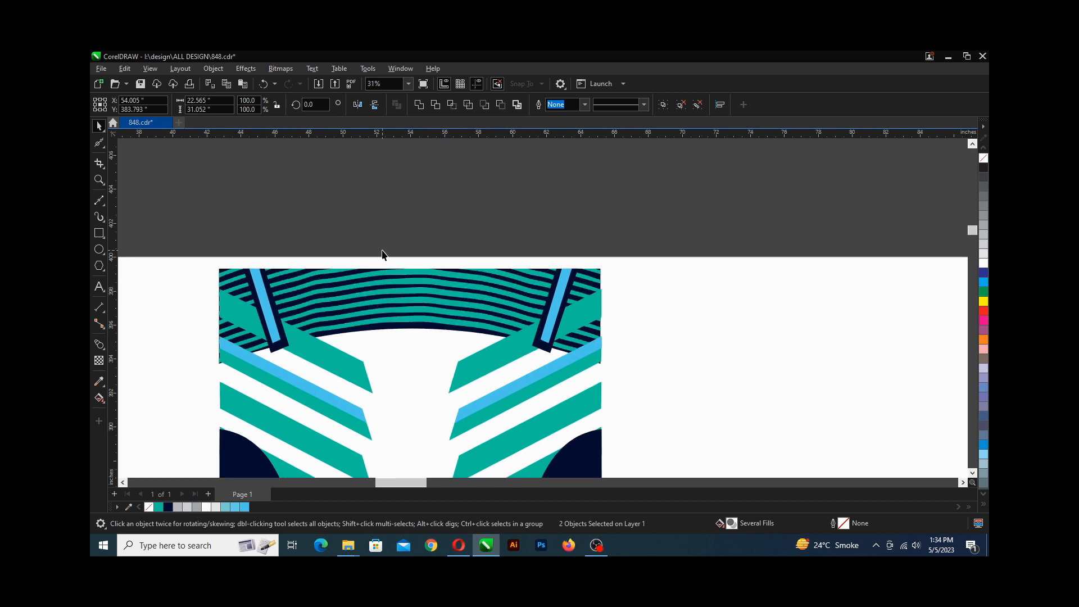
# Set the clipped yoke's width to 22.5 inches.
pyautogui.click(380, 279)
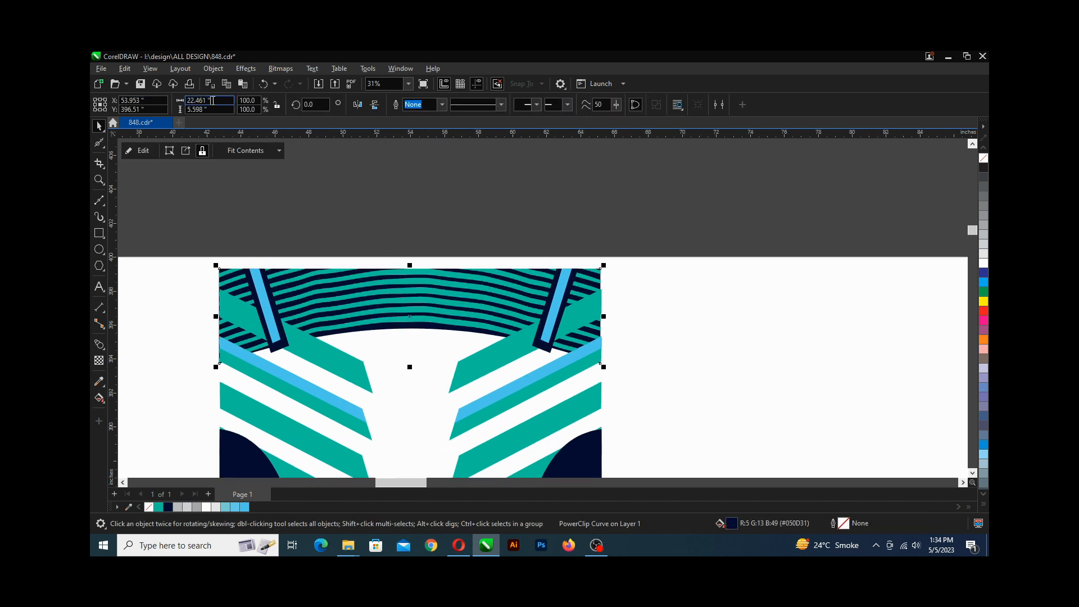
pyautogui.moveTo(213, 100); pyautogui.dragTo(188, 100)
pyautogui.write('22.')
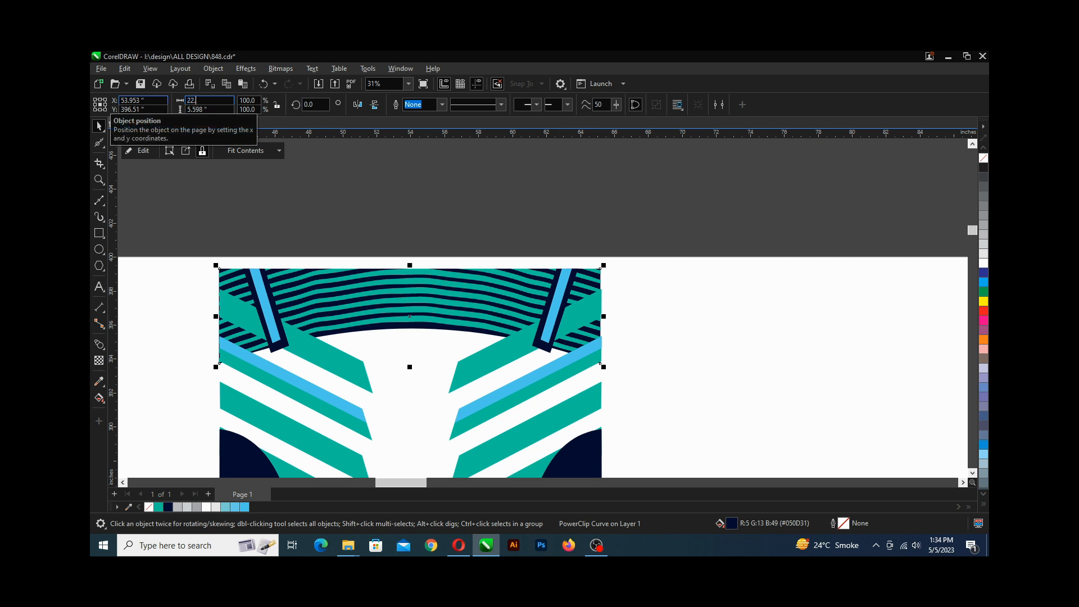
pyautogui.write('5')
pyautogui.press('Return')
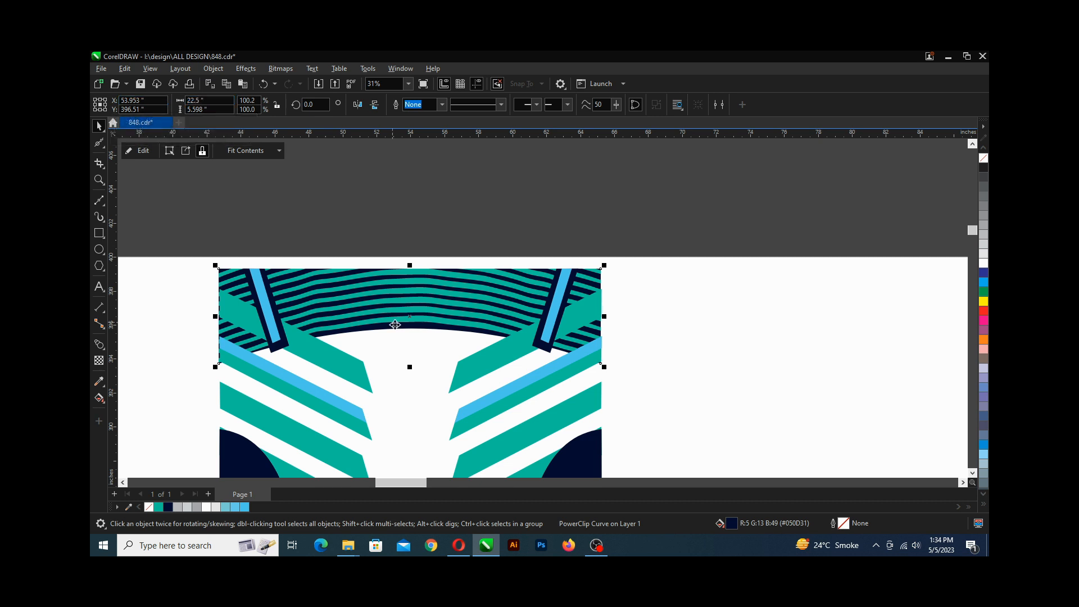
# Align the clipped yoke's right edge with the traced jersey and save the file.
pyautogui.keyDown('shift'); pyautogui.click(468, 375); pyautogui.keyUp('shift')
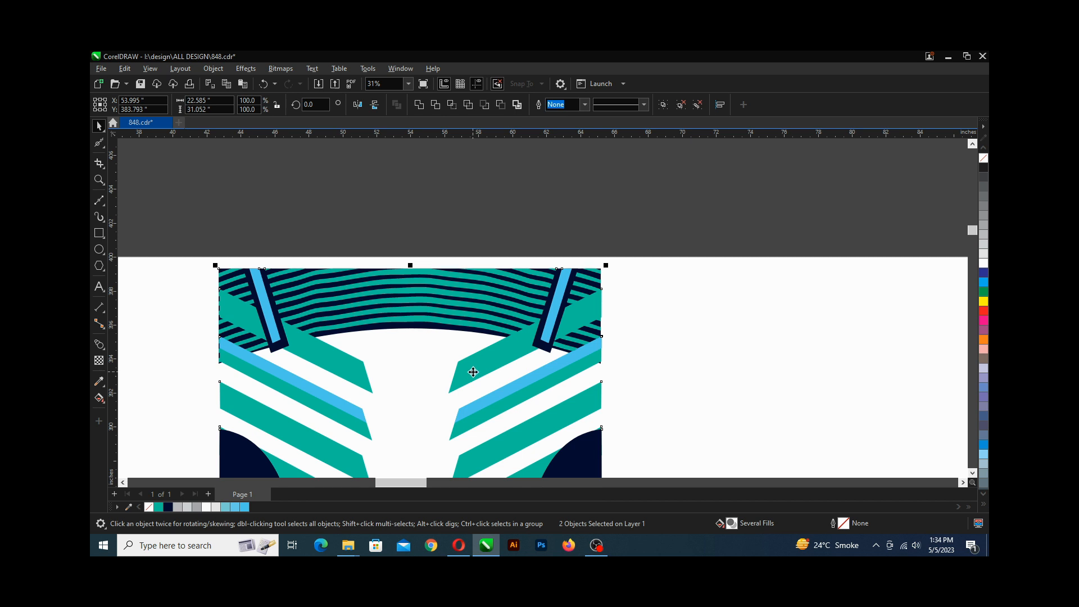
pyautogui.press('r')
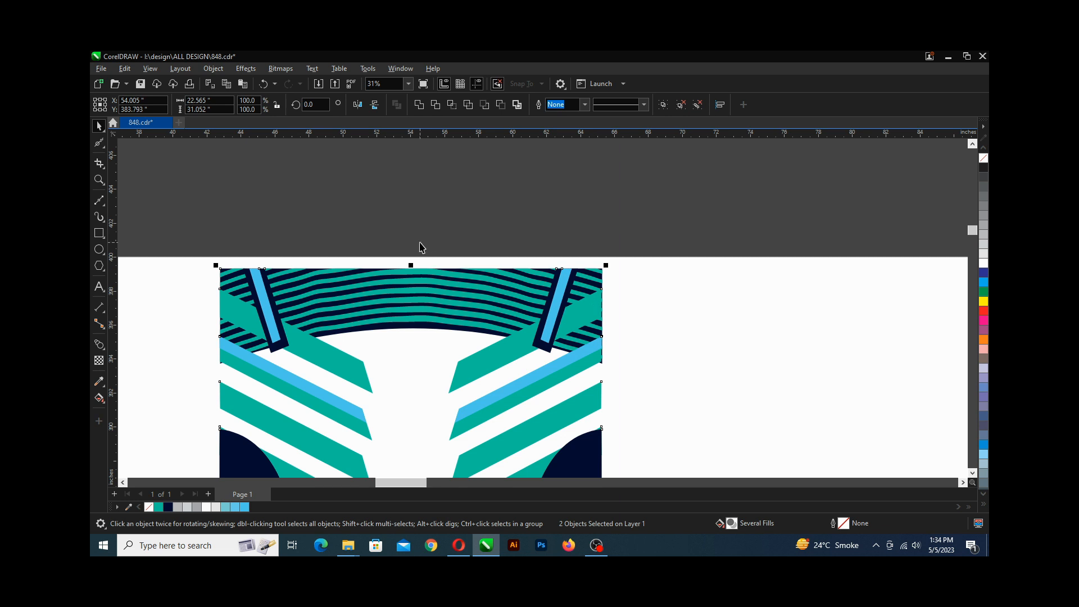
pyautogui.hotkey('ctrl', 's')
# Ungroup the traced jersey's grouped parts so the chest stripes can be restacked individually.
pyautogui.scroll(-2, 422, 247)
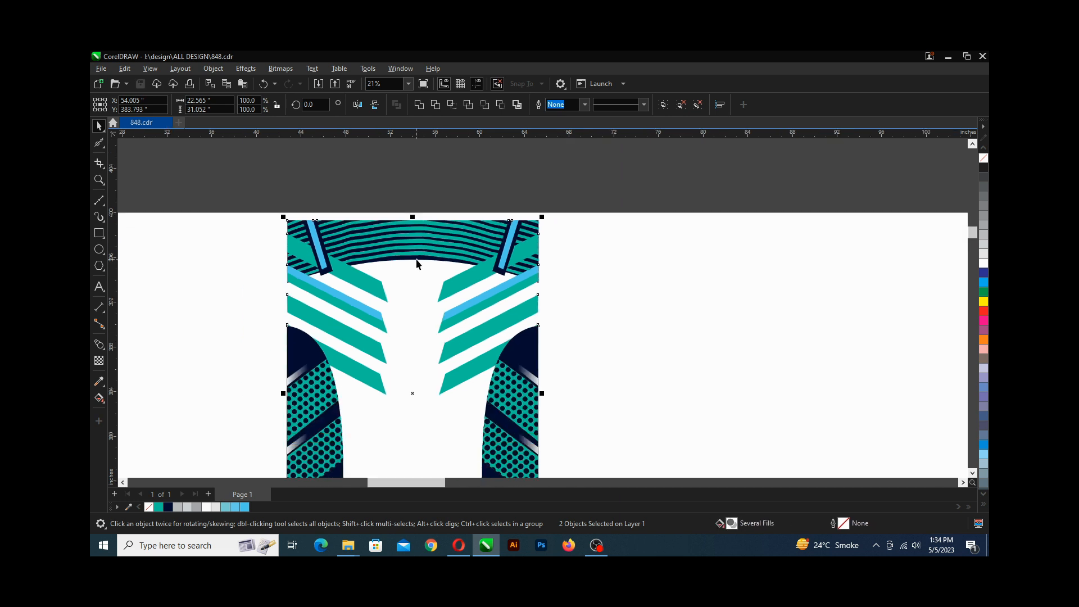
pyautogui.scroll(-3, 392, 236)
pyautogui.scroll(2, 389, 237)
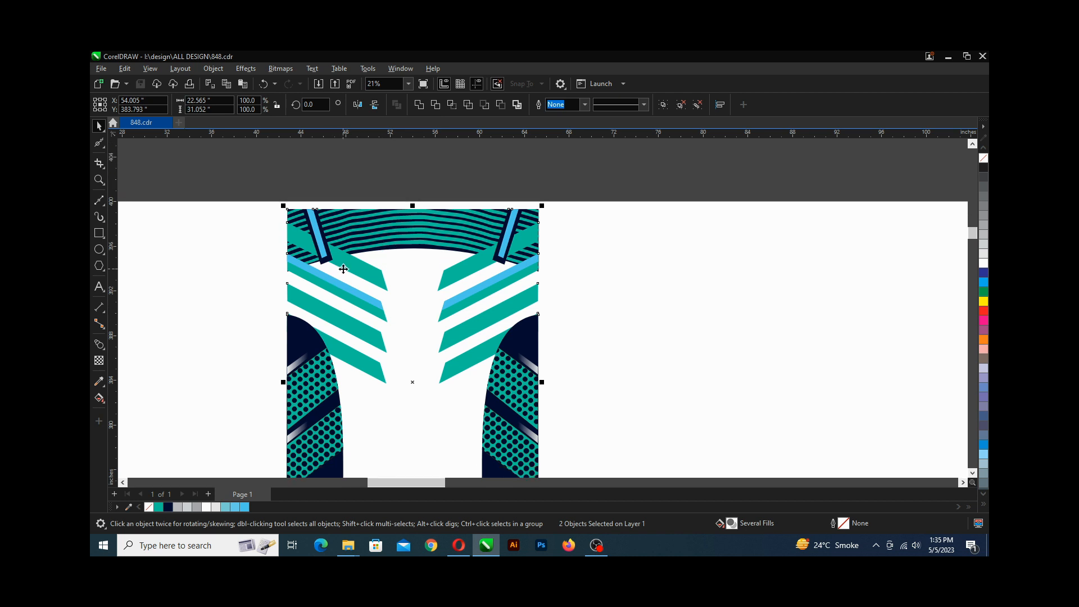
pyautogui.scroll(-3, 256, 257)
pyautogui.moveTo(246, 197); pyautogui.dragTo(443, 450)
pyautogui.moveTo(258, 167); pyautogui.dragTo(440, 415)
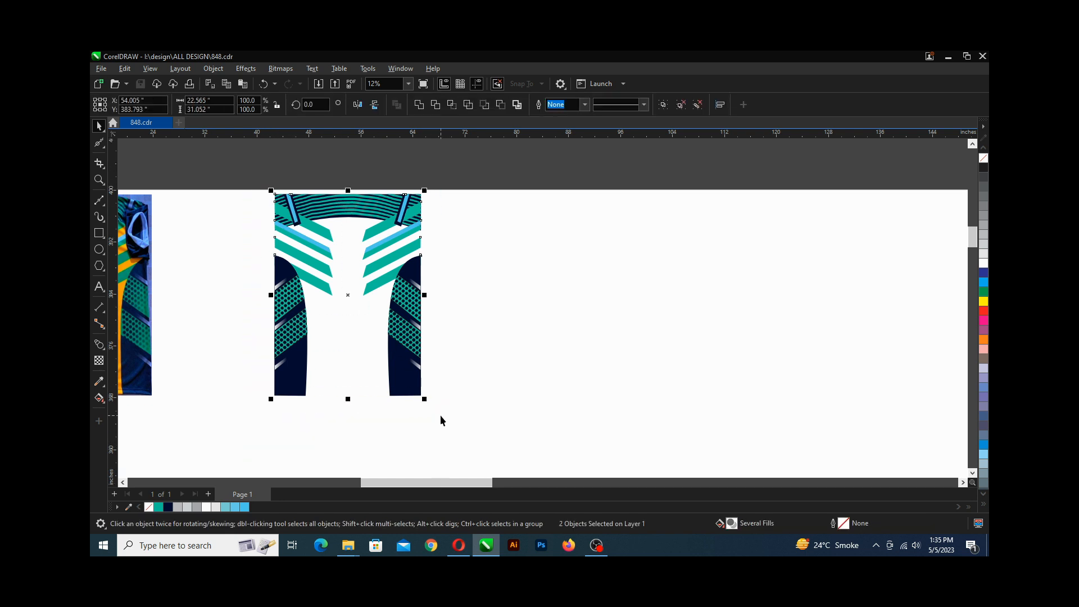
pyautogui.hotkey('ctrl', 'u')
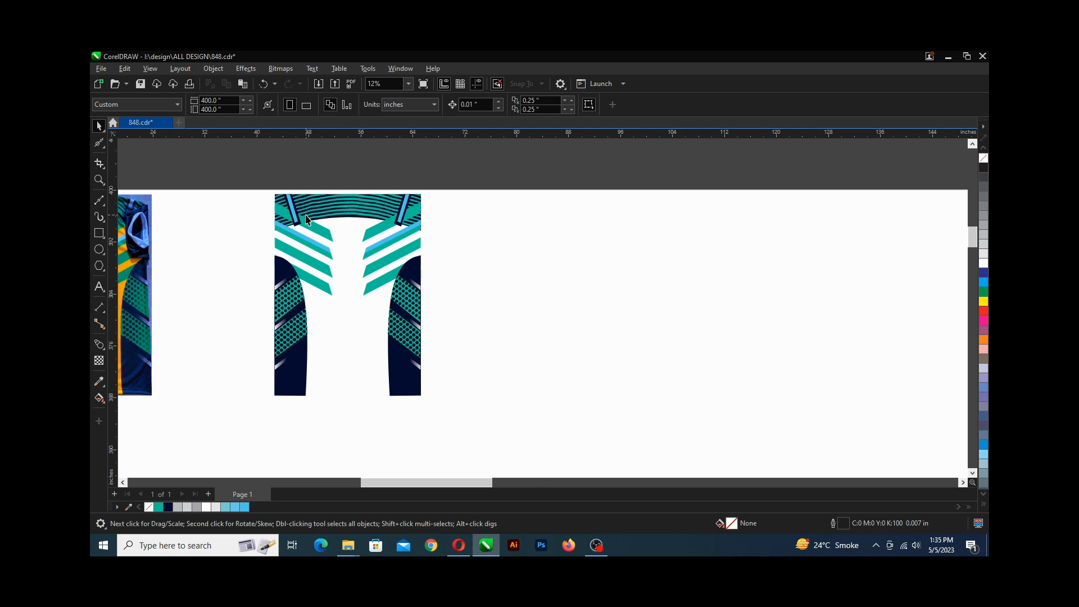
pyautogui.scroll(2, 306, 222)
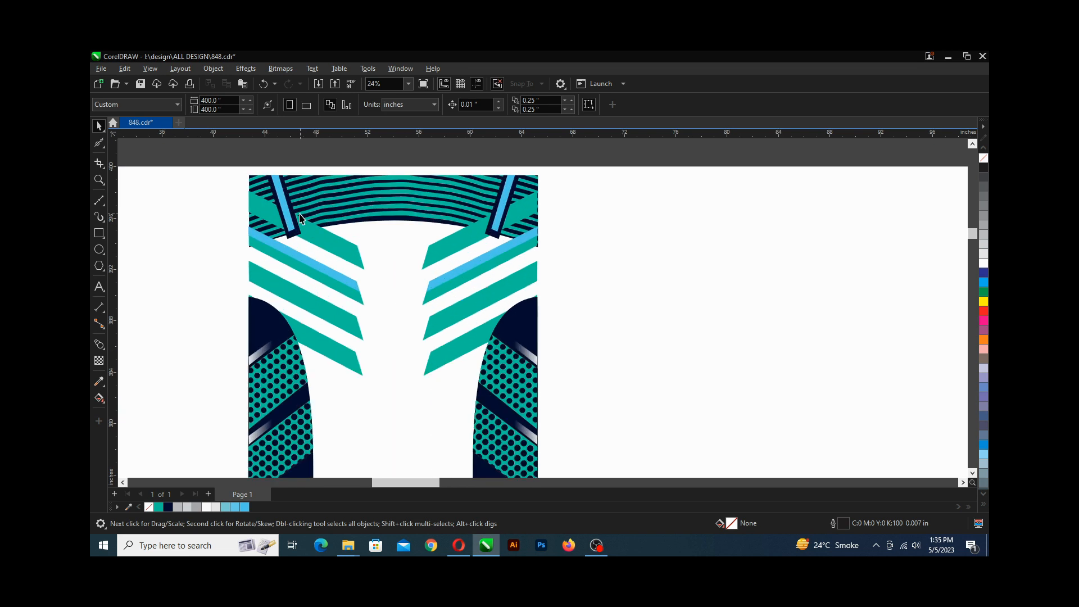
pyautogui.click(266, 211)
pyautogui.scroll(1, 266, 211)
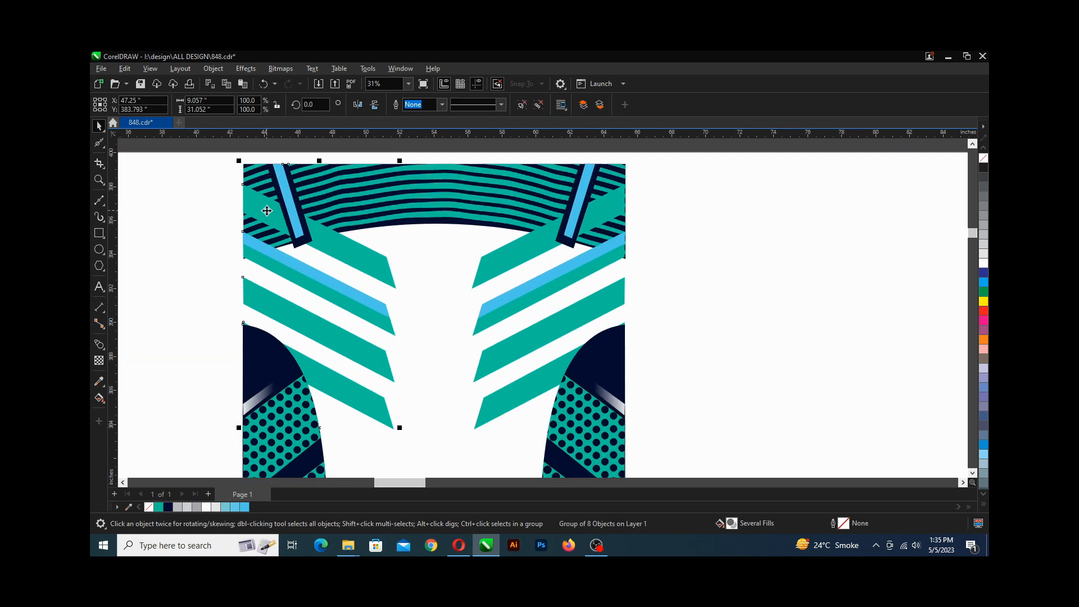
pyautogui.scroll(-3, 277, 237)
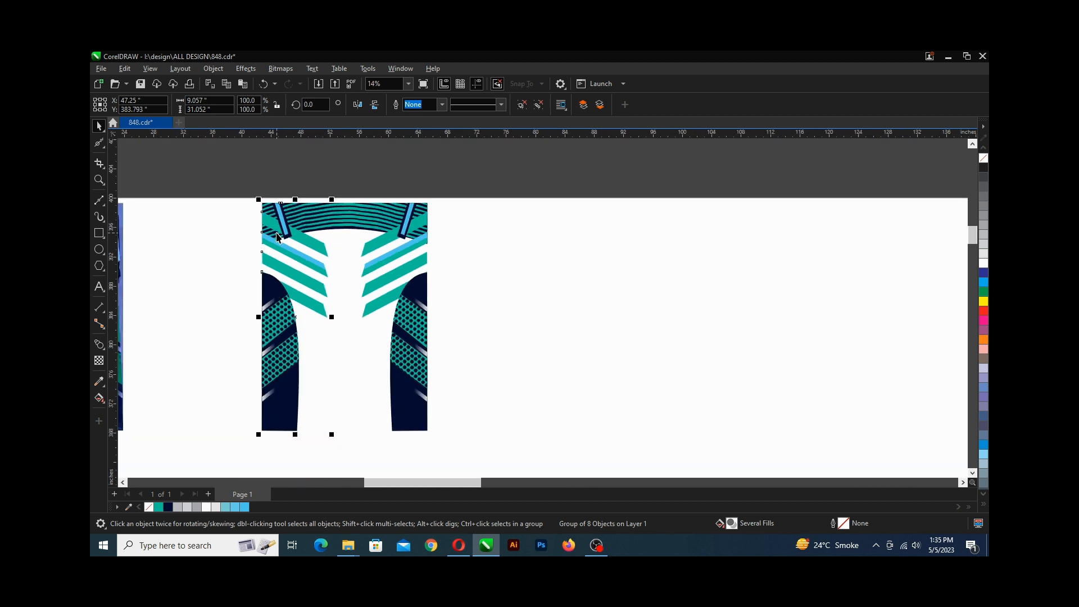
pyautogui.moveTo(230, 170); pyautogui.dragTo(450, 445)
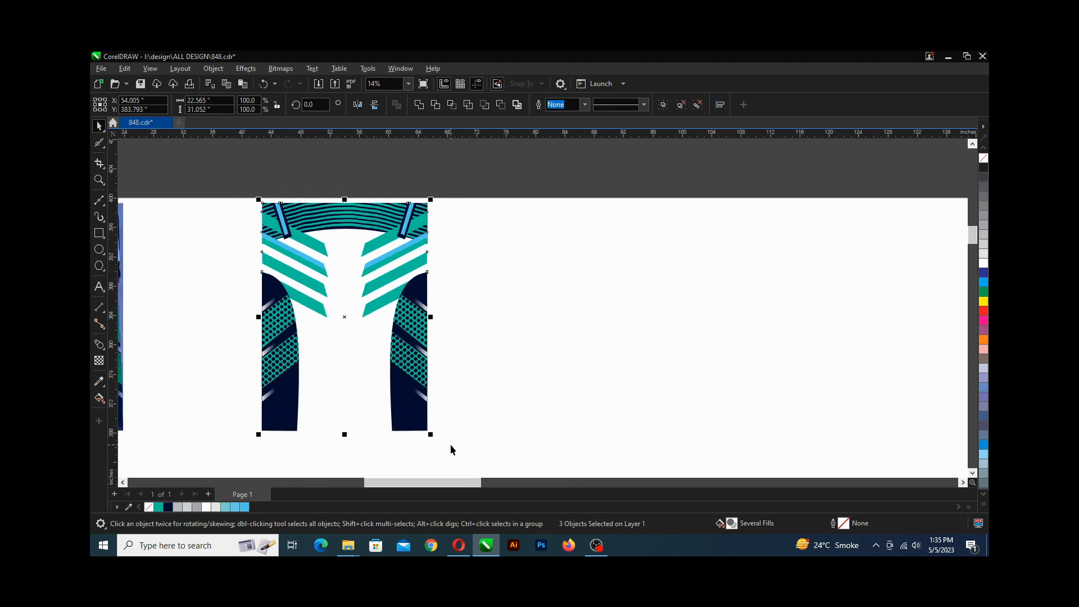
pyautogui.hotkey('ctrl', 'u')
pyautogui.click(467, 295)
# Select the left chest stripes, send them backward behind the yoke, and save.
pyautogui.scroll(2, 286, 222)
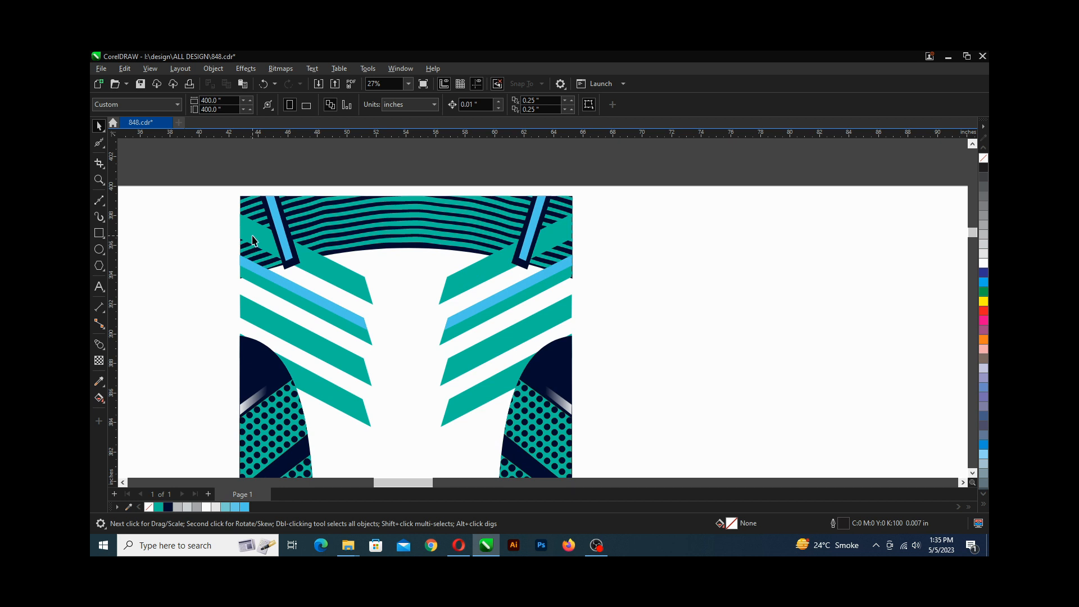
pyautogui.click(251, 238)
pyautogui.keyDown('shift'); pyautogui.click(264, 281); pyautogui.keyUp('shift')
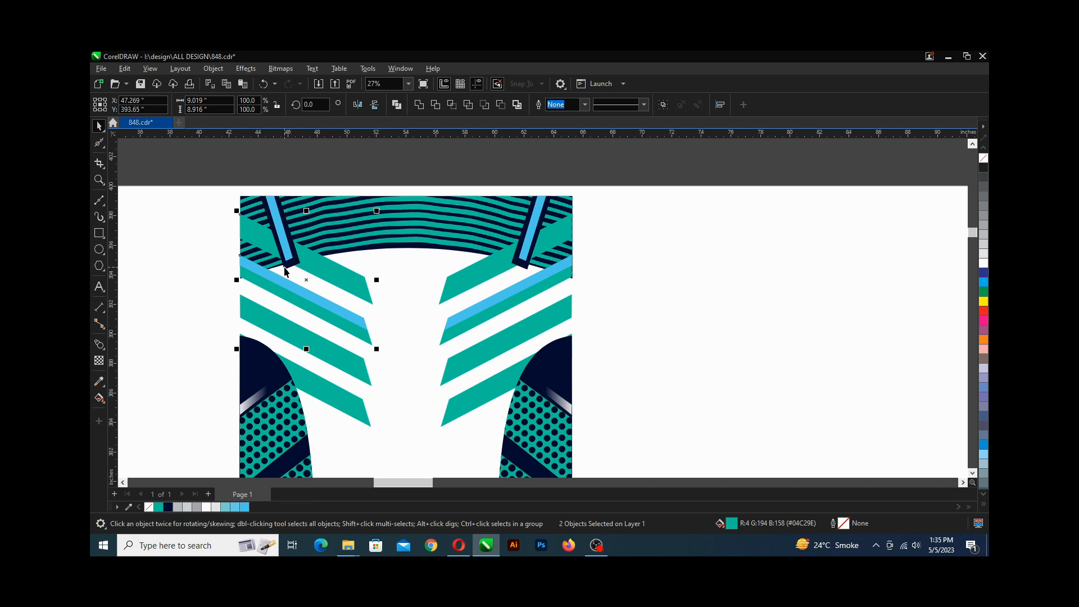
pyautogui.keyDown('shift'); pyautogui.click(279, 325); pyautogui.keyUp('shift')
pyautogui.keyDown('shift'); pyautogui.click(322, 395); pyautogui.keyUp('shift')
pyautogui.hotkey('ctrl', 'pagedown')
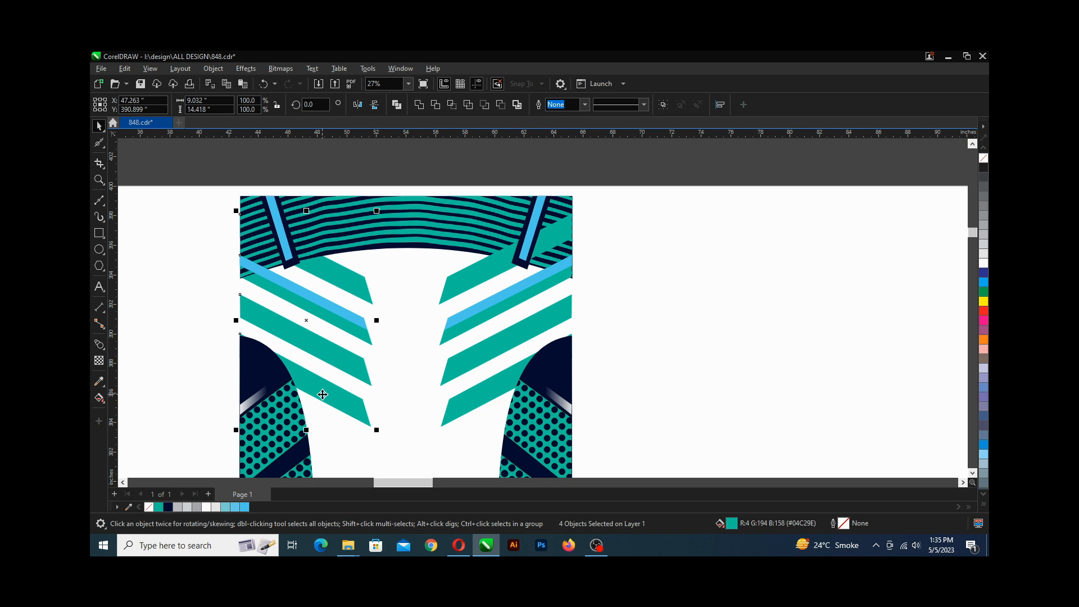
pyautogui.keyDown('shift'); pyautogui.click(310, 299); pyautogui.keyUp('shift')
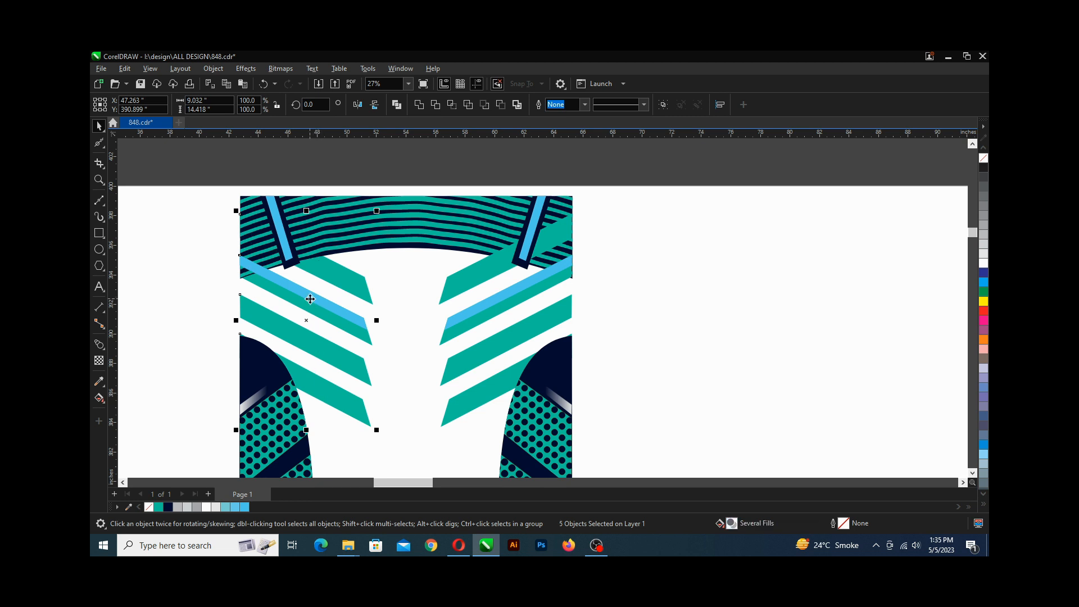
pyautogui.hotkey('ctrl', 'pagedown')
pyautogui.hotkey('ctrl', 's')
# Group the right chest stripes, send the group to the back, and save the file.
pyautogui.click(503, 262)
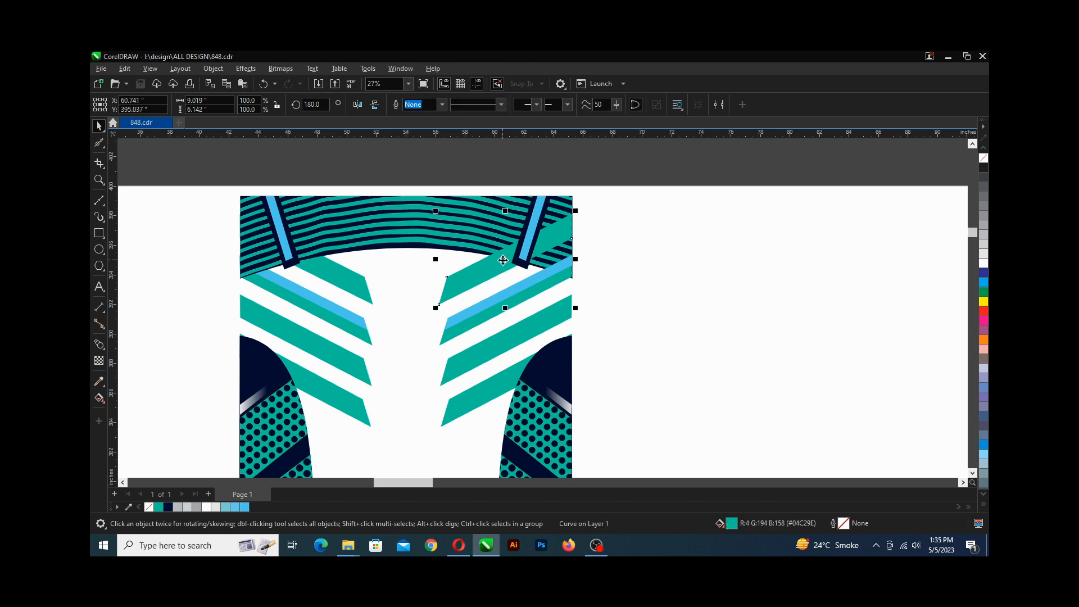
pyautogui.keyDown('shift'); pyautogui.click(488, 305); pyautogui.keyUp('shift')
pyautogui.keyDown('shift'); pyautogui.click(477, 323); pyautogui.keyUp('shift')
pyautogui.keyDown('shift'); pyautogui.click(477, 351); pyautogui.keyUp('shift')
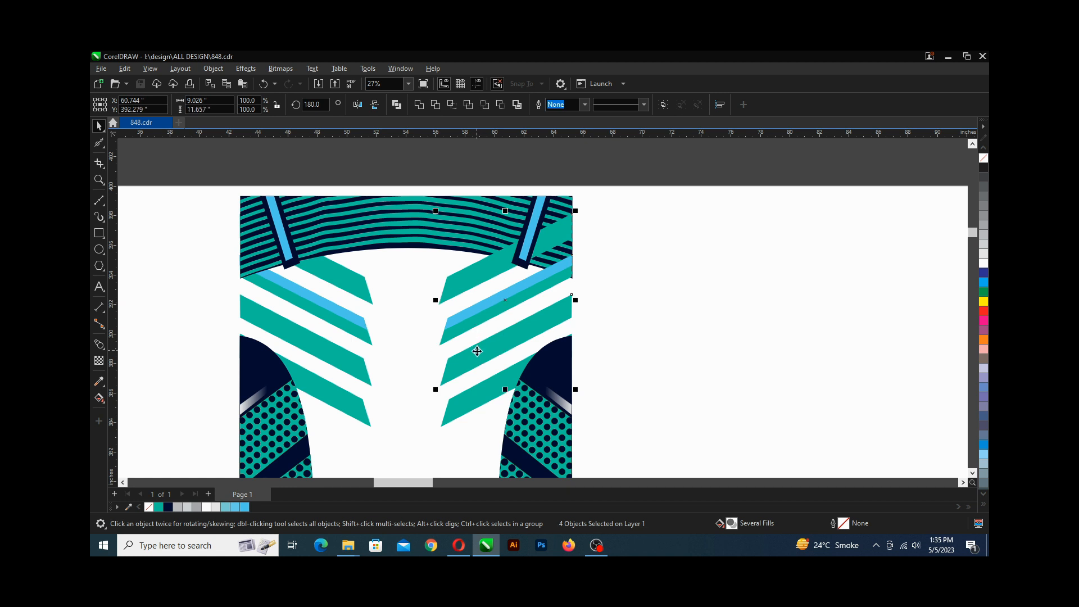
pyautogui.keyDown('shift'); pyautogui.click(473, 396); pyautogui.keyUp('shift')
pyautogui.hotkey('ctrl', 'g')
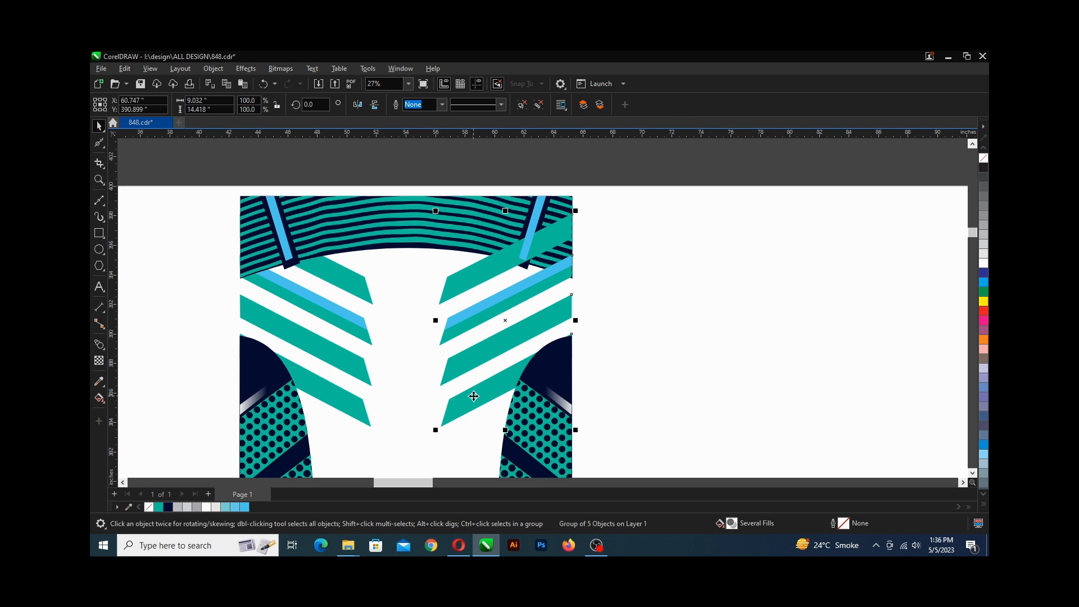
pyautogui.hotkey('shift', 'pagedown')
pyautogui.click(609, 284)
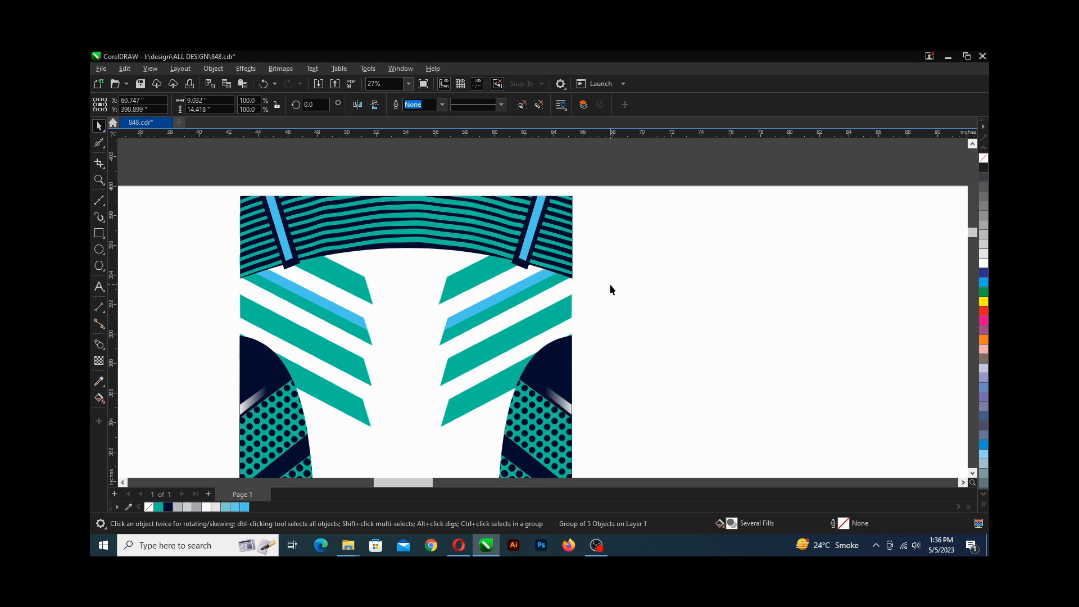
pyautogui.scroll(1, 387, 236)
pyautogui.hotkey('ctrl', 's')
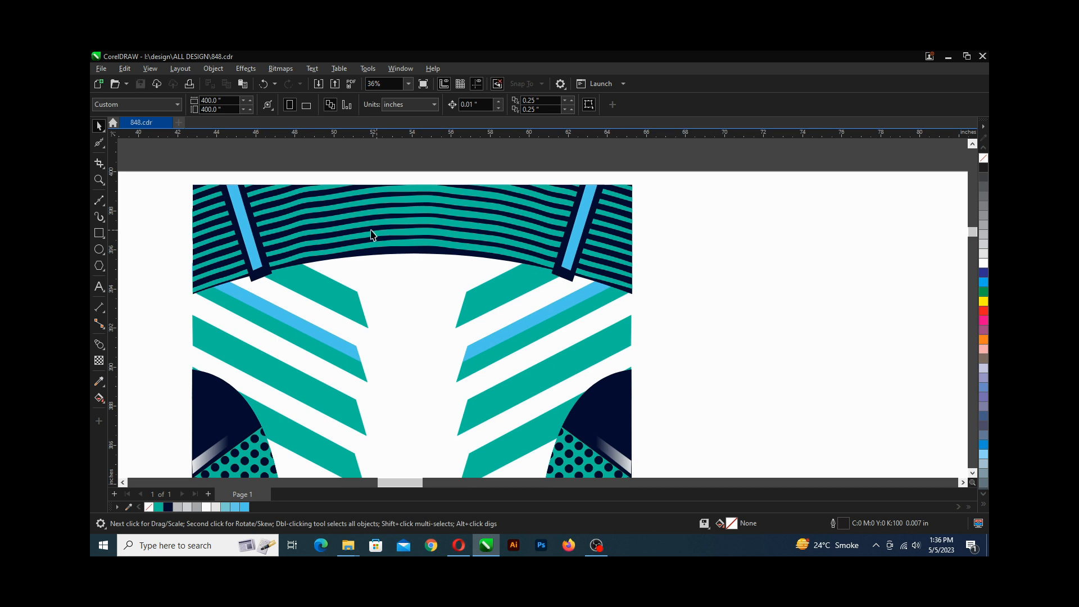
# Group each blue shoulder strip with its navy border on both sides of the yoke.
pyautogui.scroll(1, 242, 221)
pyautogui.click(243, 220)
pyautogui.keyDown('shift'); pyautogui.click(259, 287); pyautogui.keyUp('shift')
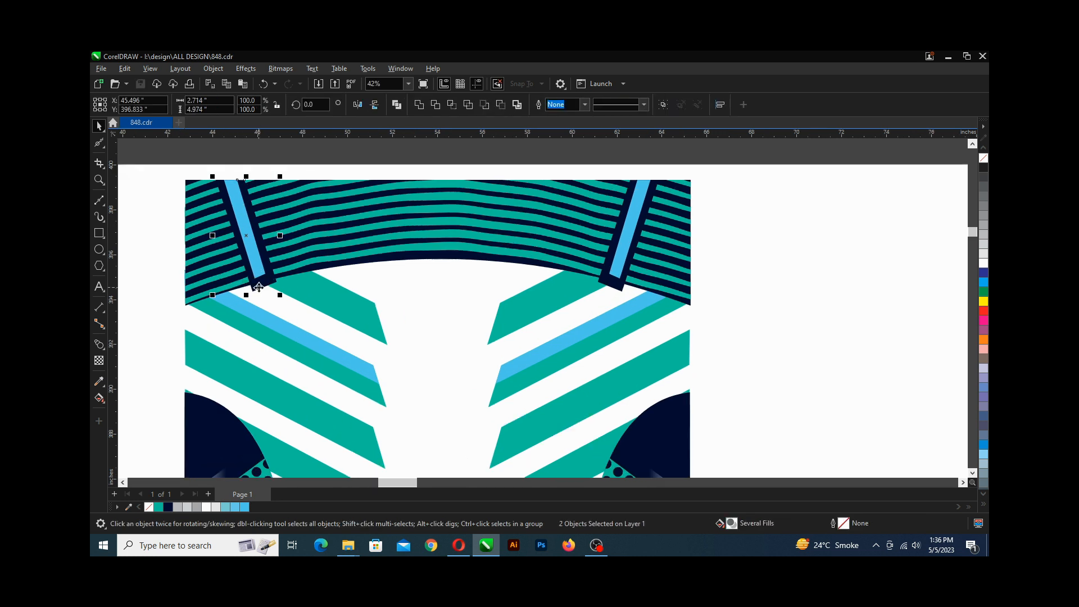
pyautogui.hotkey('ctrl', 'g')
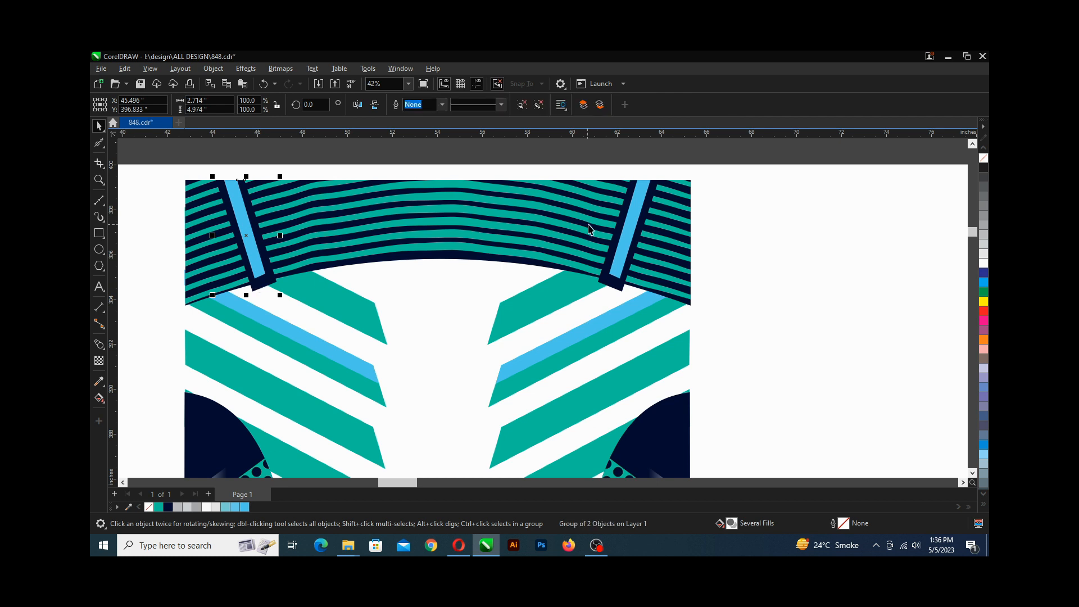
pyautogui.click(626, 233)
pyautogui.keyDown('shift'); pyautogui.click(615, 284); pyautogui.keyUp('shift')
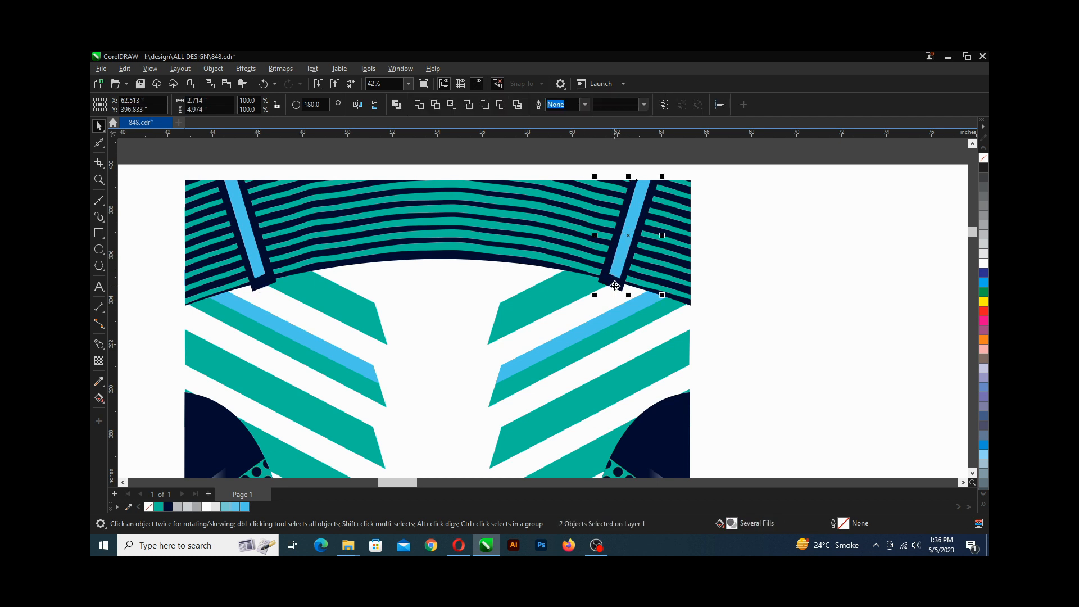
pyautogui.hotkey('ctrl', 'g')
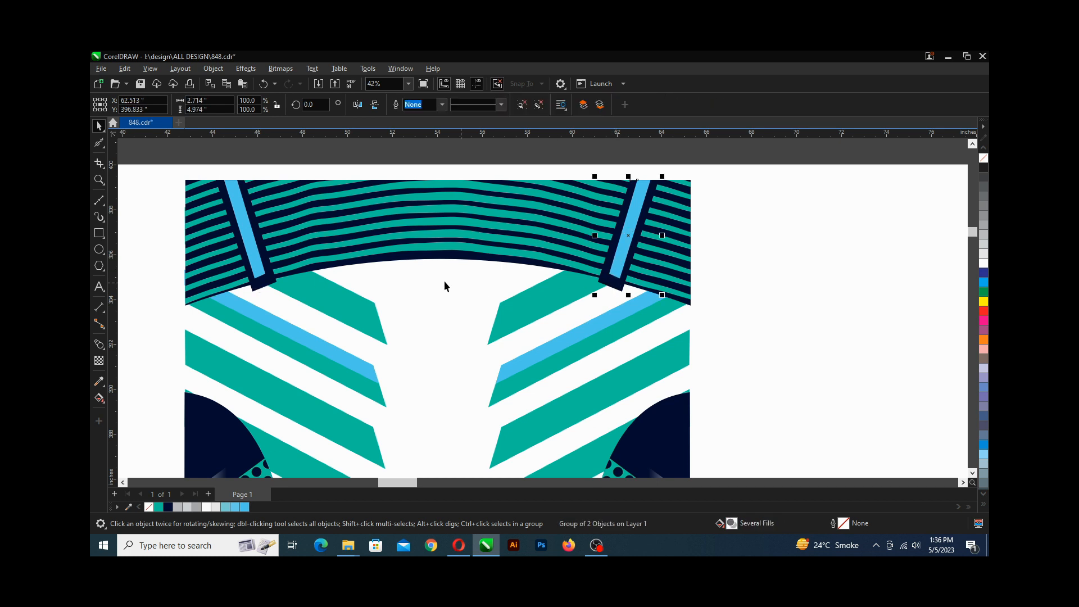
# PowerClip both shoulder strip groups inside the clipped yoke and save the file.
pyautogui.keyDown('shift'); pyautogui.click(259, 237); pyautogui.keyUp('shift')
pyautogui.rightClick(259, 236)
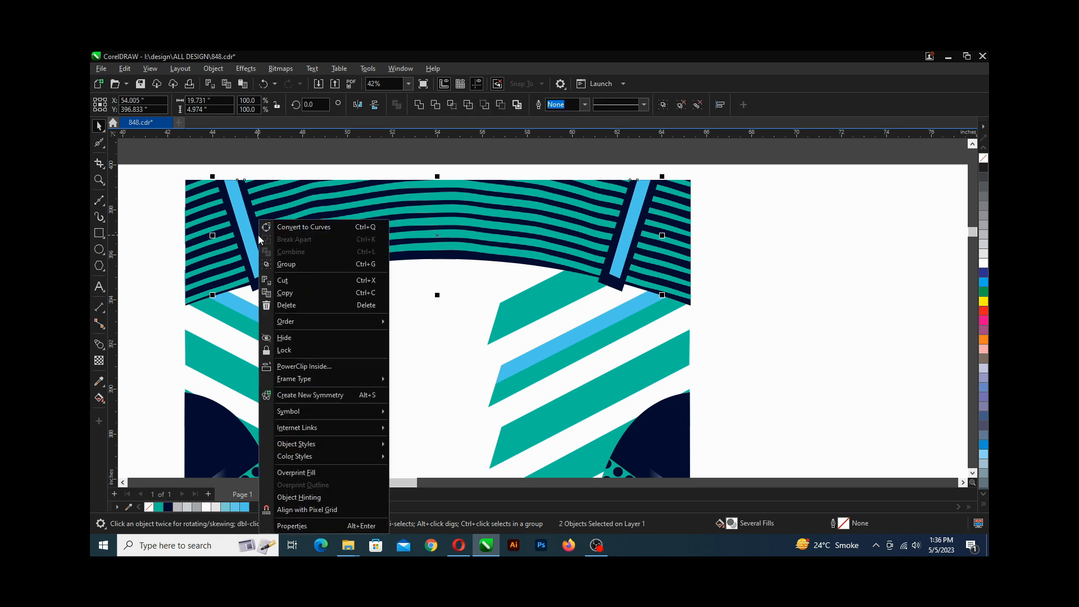
pyautogui.click(317, 366)
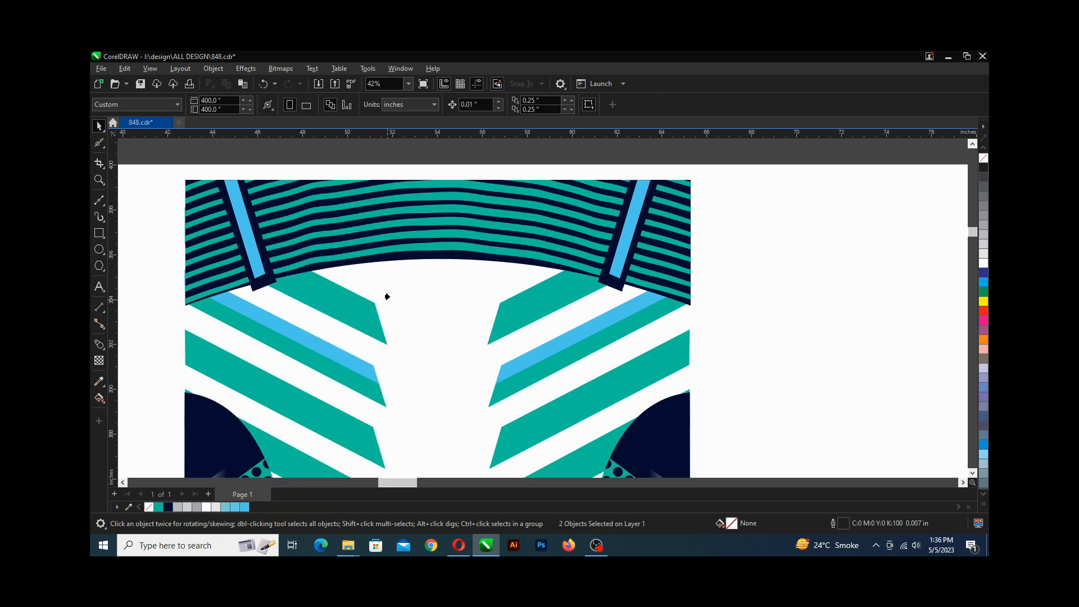
pyautogui.click(409, 254)
pyautogui.scroll(-5, 377, 247)
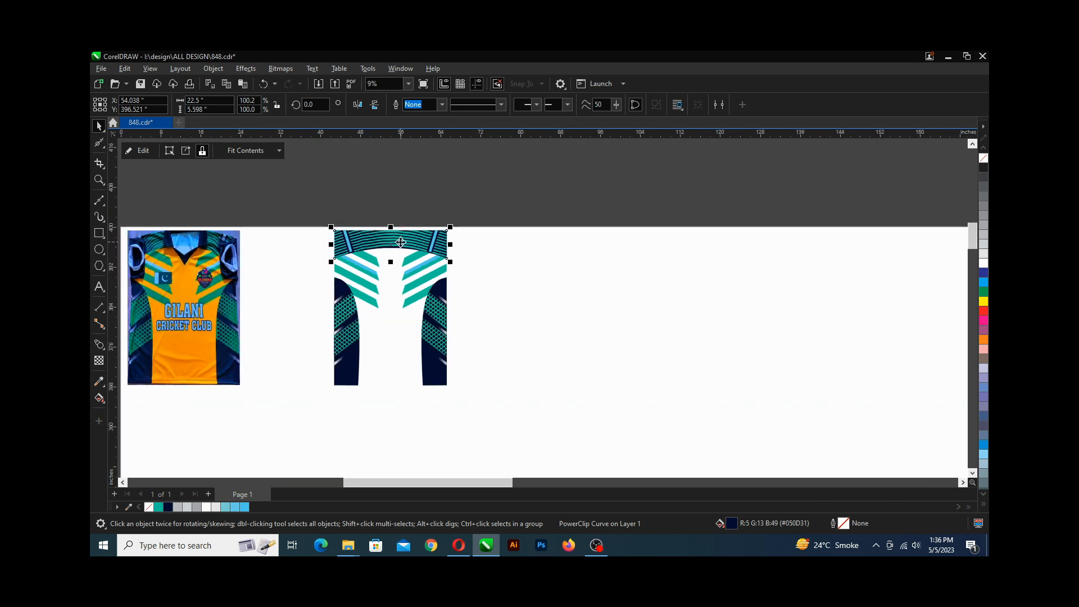
pyautogui.scroll(2, 370, 256)
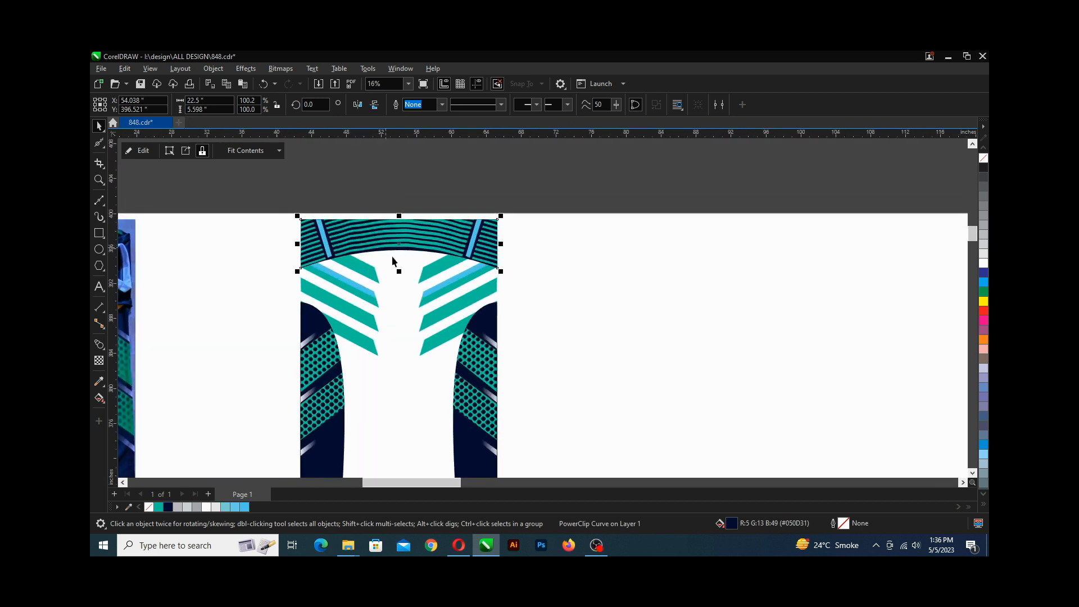
pyautogui.scroll(-1, 395, 227)
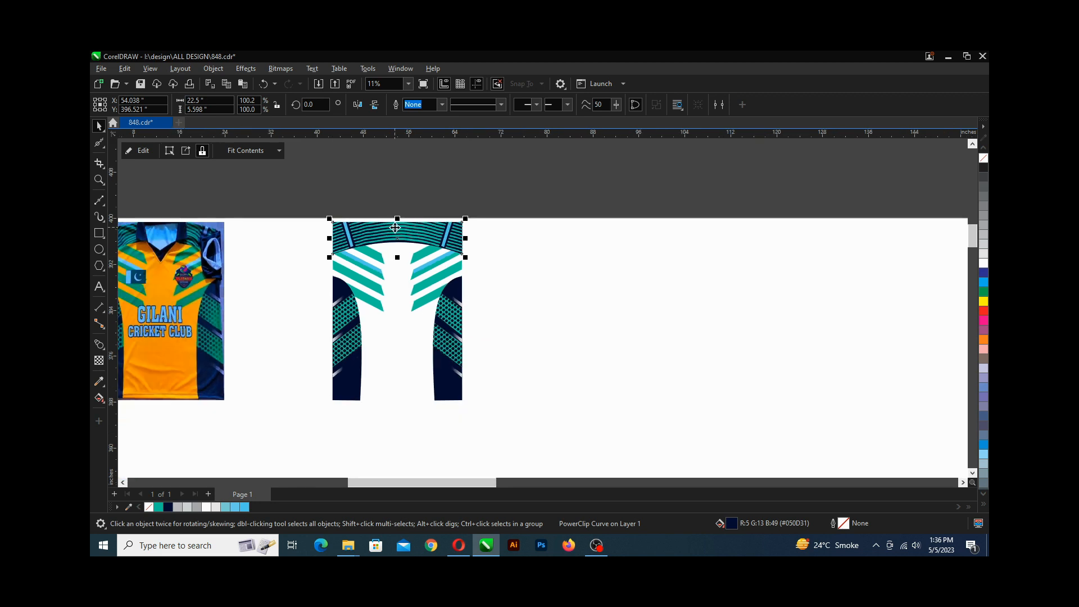
pyautogui.hotkey('ctrl', 's')
# Select all traced jersey parts, group them, and save the file.
pyautogui.moveTo(322, 215); pyautogui.dragTo(472, 415)
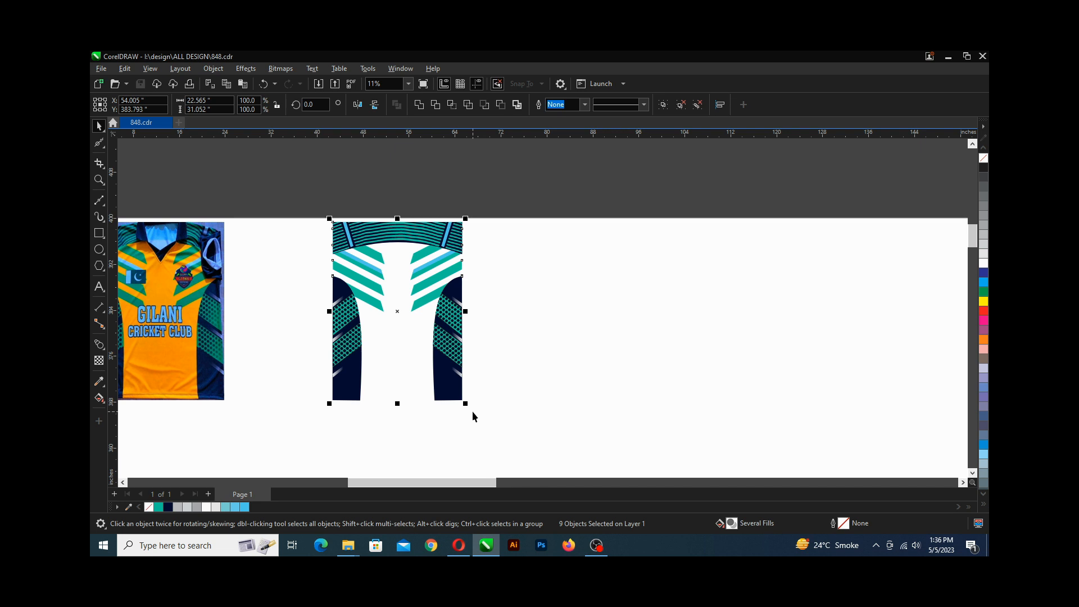
pyautogui.hotkey('ctrl', 'g')
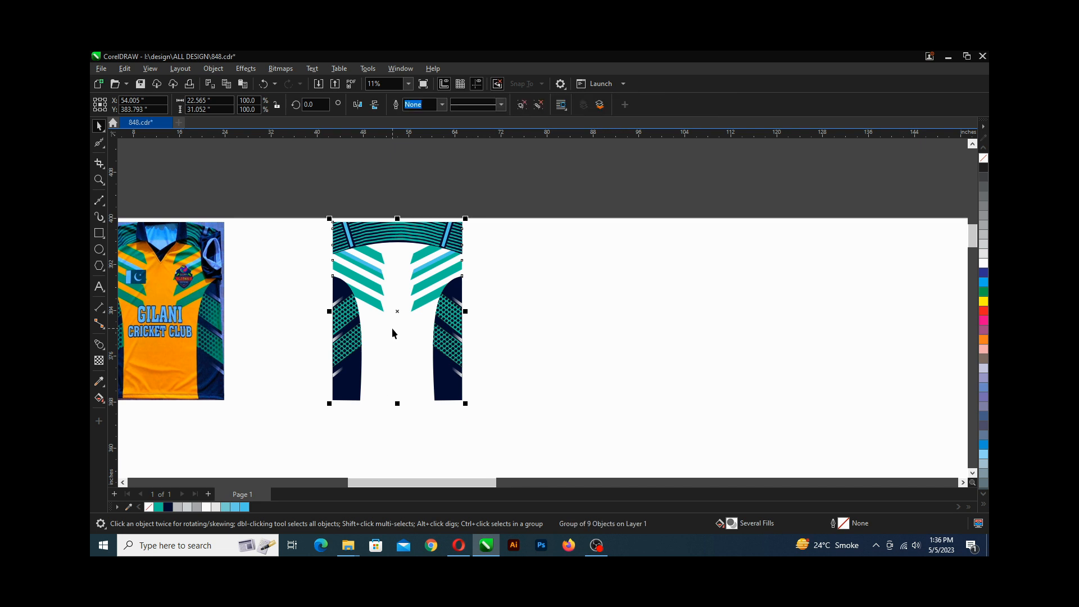
pyautogui.hotkey('ctrl', 's')
# Move the grouped vector jersey beside the reference jersey photo.
pyautogui.hscroll(-2, 287, 301)
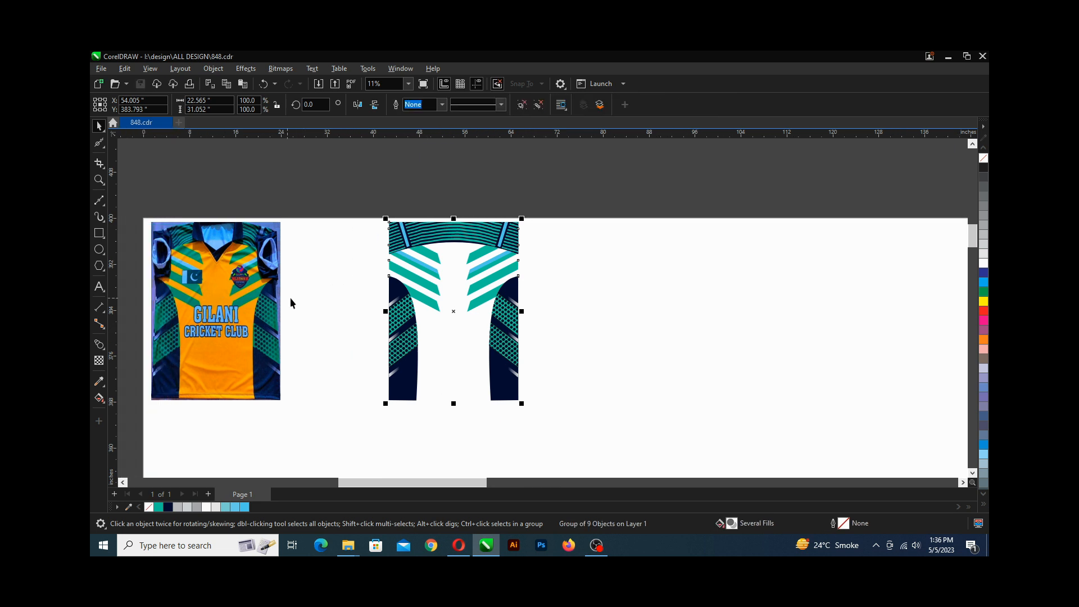
pyautogui.moveTo(450, 309); pyautogui.dragTo(349, 315)
pyautogui.hscroll(-1, 246, 326)
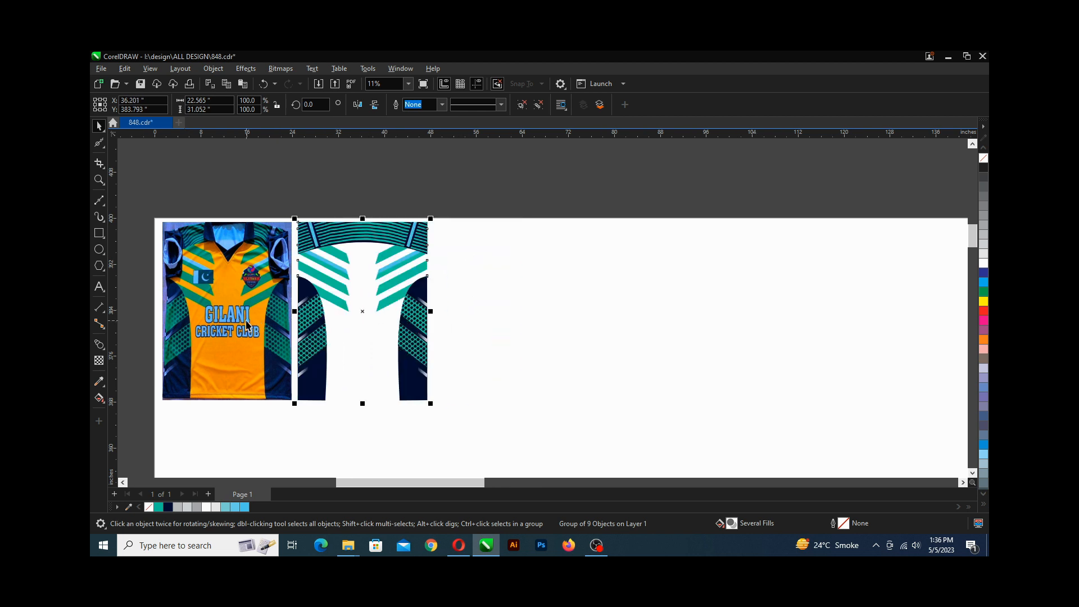
# Draw a rectangle beside the vector jersey and set its size to 22.5 by 31 inches.
pyautogui.click(99, 232)
pyautogui.moveTo(439, 224); pyautogui.dragTo(549, 399)
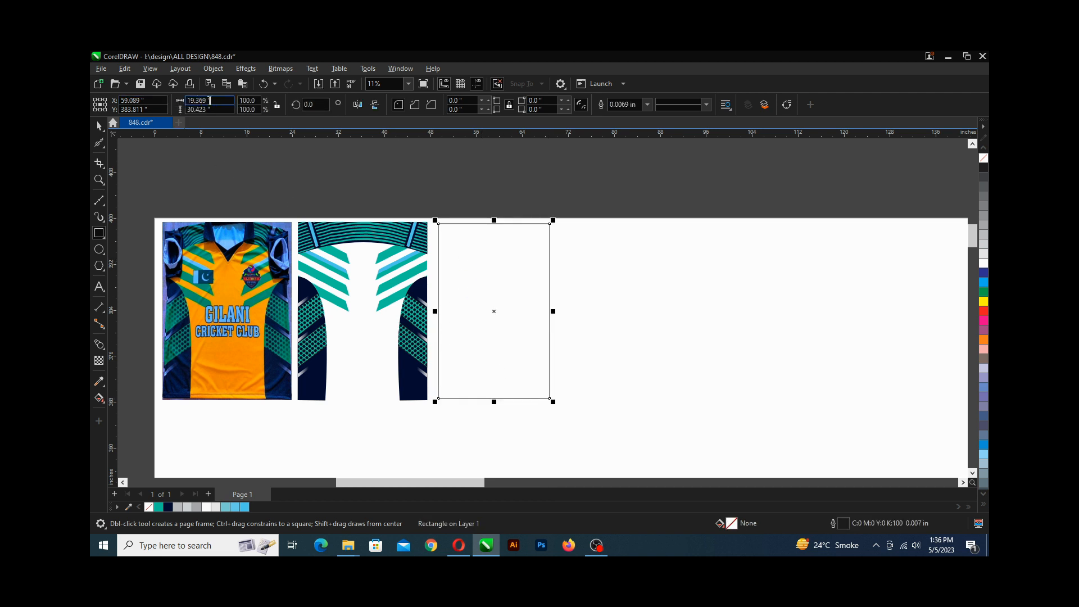
pyautogui.click(210, 100)
pyautogui.write('22.5')
pyautogui.press('Tab')
pyautogui.write('31')
pyautogui.press('Return')
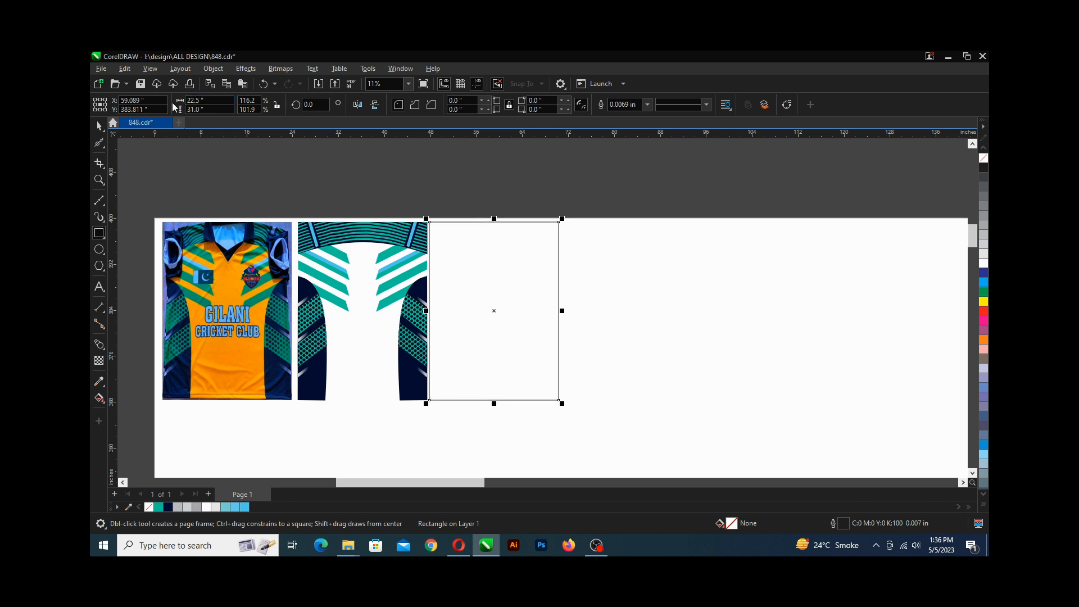
# Fill the rectangle with the orange sampled from the jersey photo's body.
pyautogui.click(99, 126)
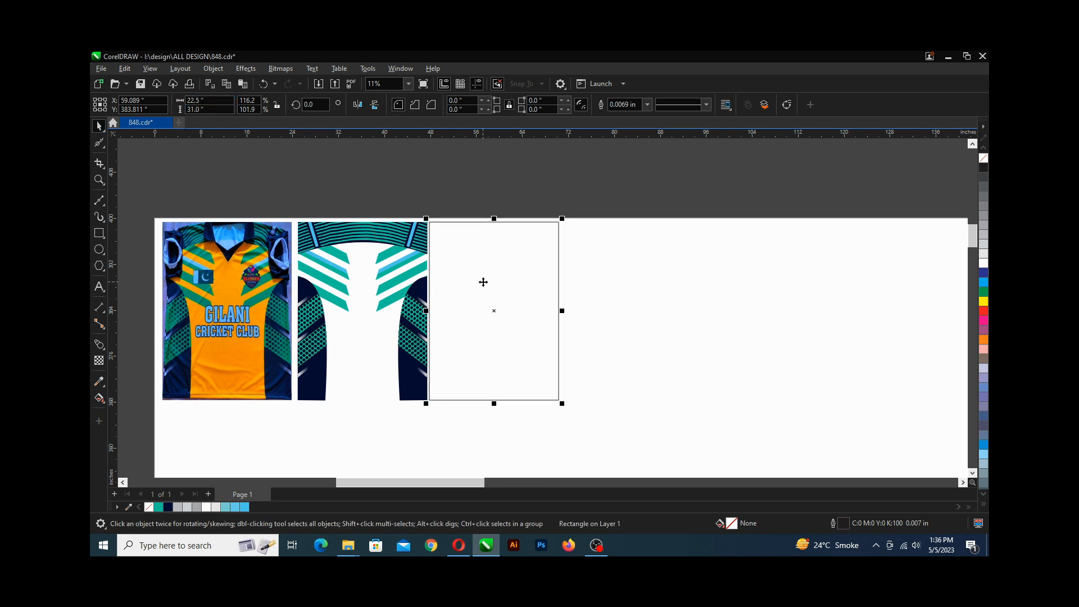
pyautogui.click(99, 381)
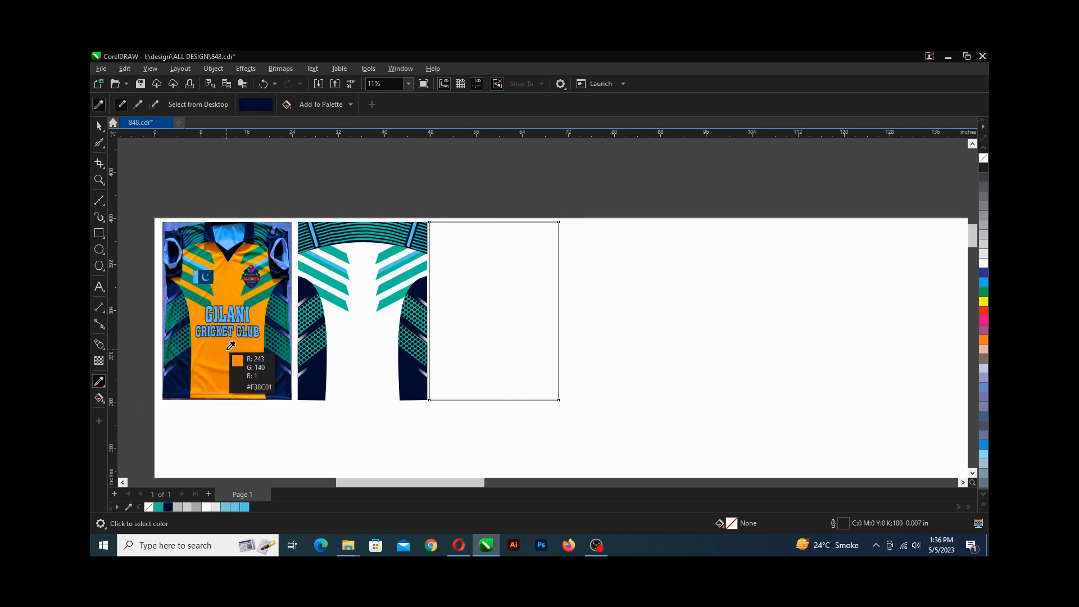
pyautogui.click(230, 346)
pyautogui.click(509, 294)
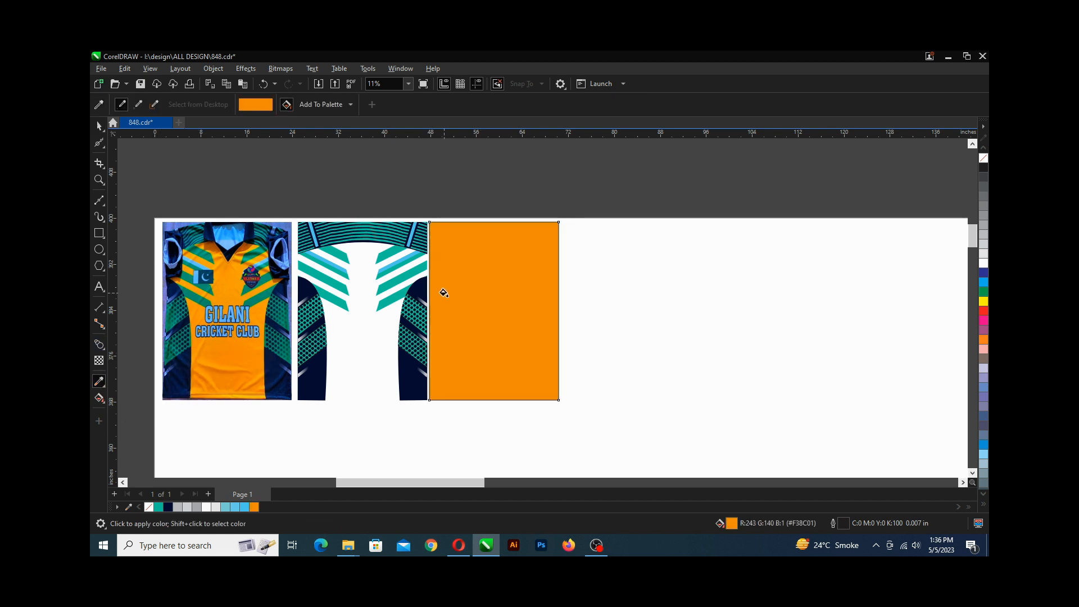
pyautogui.click(99, 126)
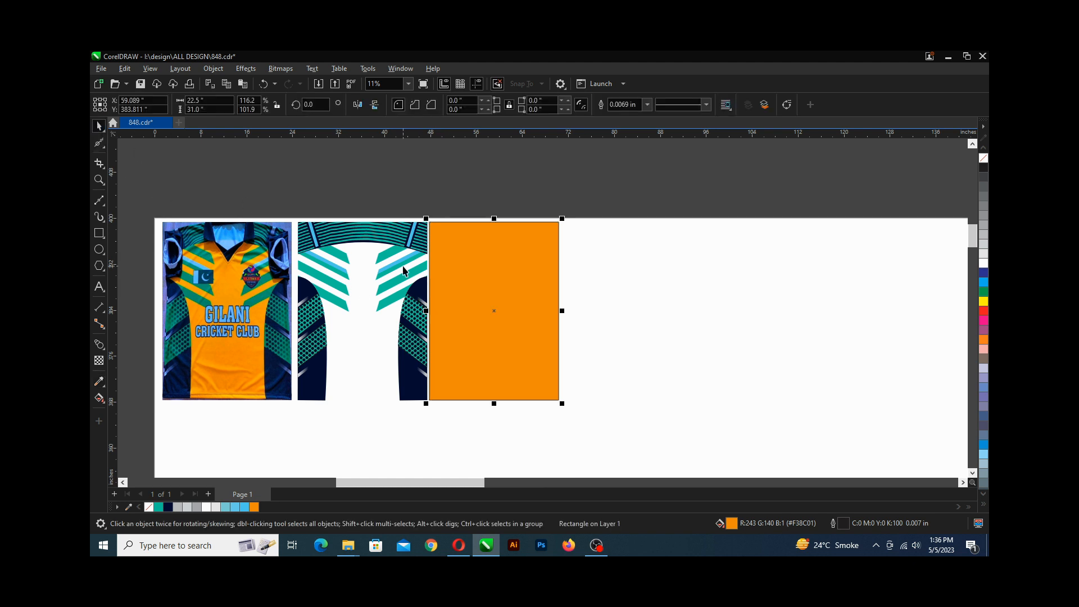
# Select the grouped vector jersey and open its context menu.
pyautogui.click(403, 271)
pyautogui.rightClick(403, 270)
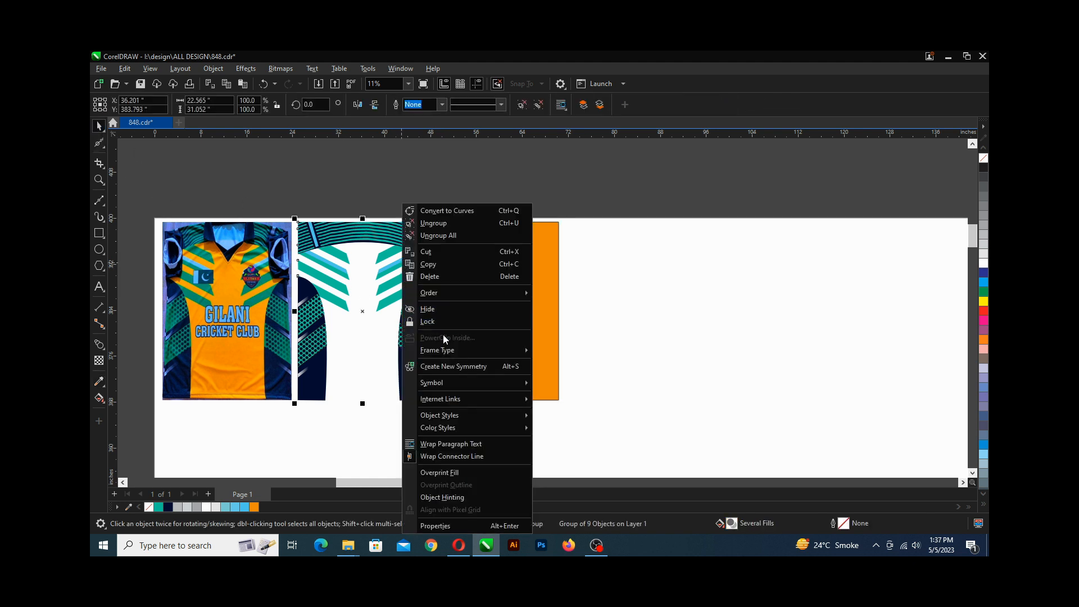
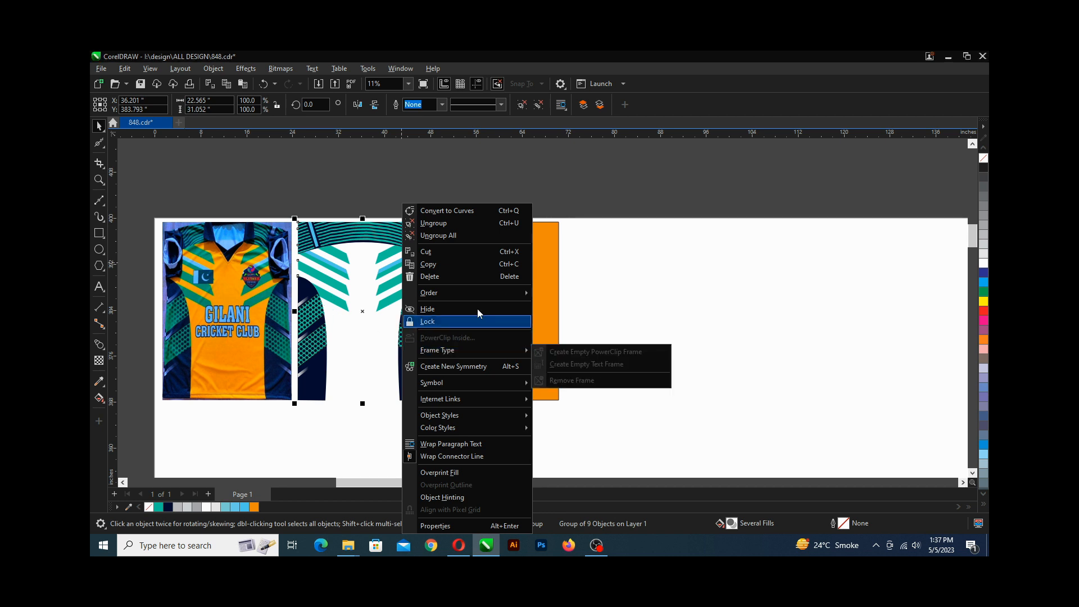
# Convert the orange rectangle into an empty PowerClip frame.
pyautogui.click(588, 271)
pyautogui.click(520, 278)
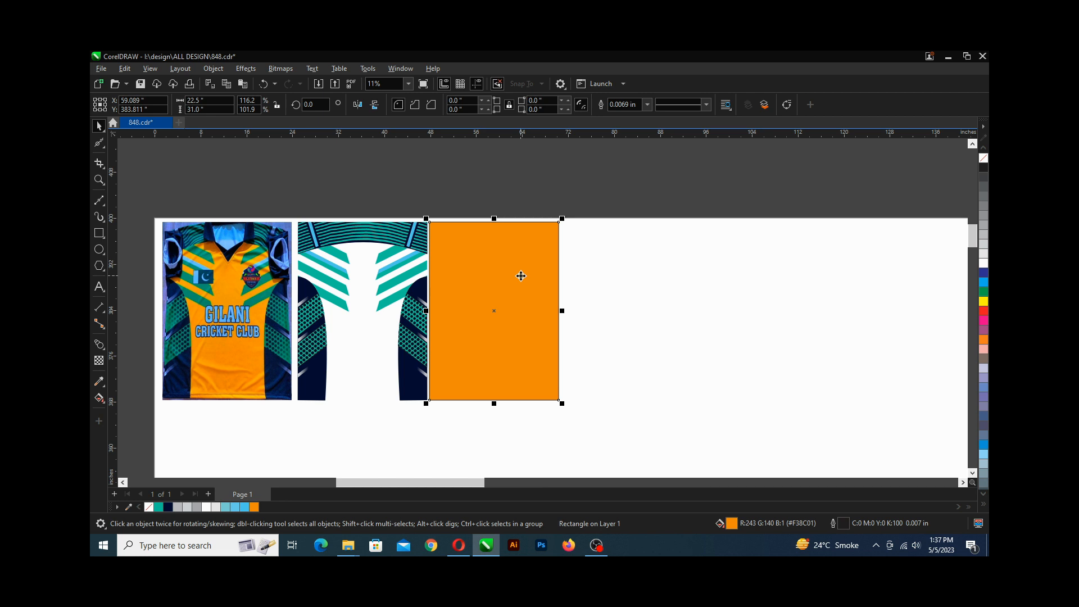
pyautogui.rightClick(520, 275)
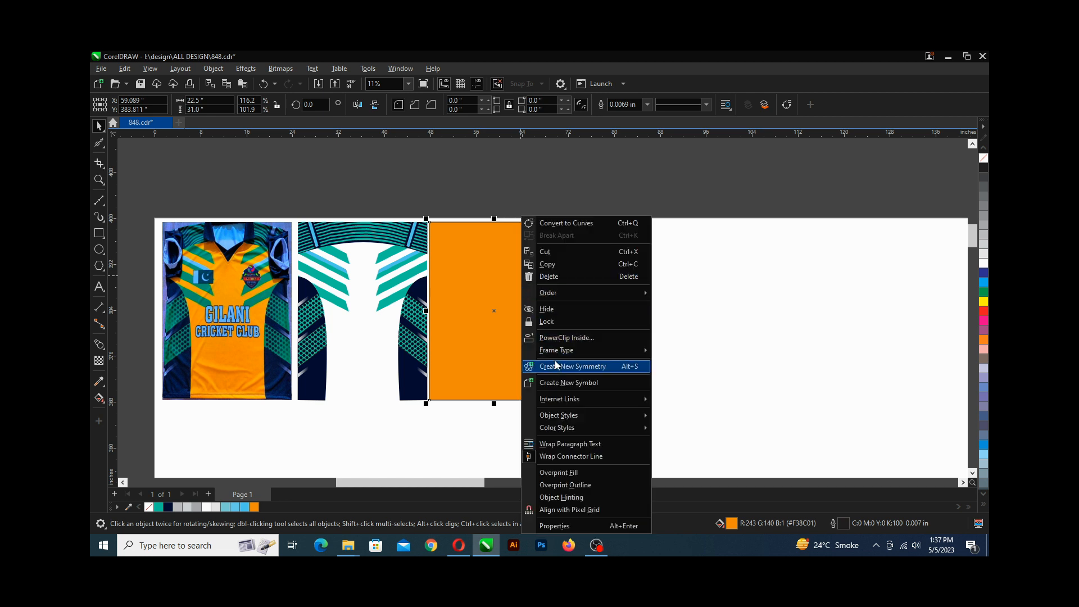
pyautogui.moveTo(555, 349)
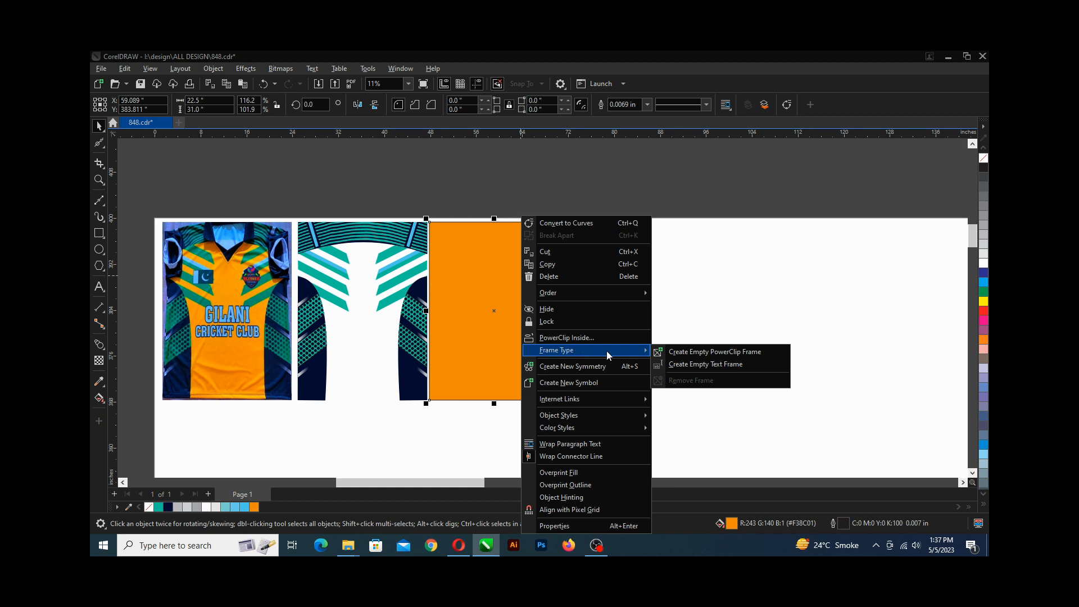
pyautogui.click(696, 356)
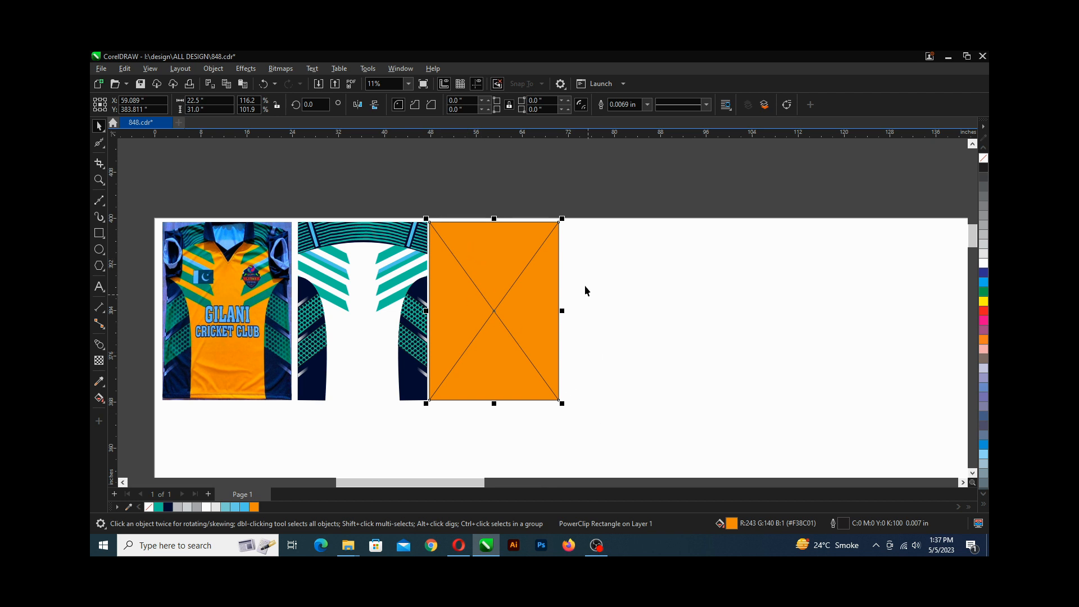
# Place the grouped vector jersey inside the orange PowerClip frame and center its contents.
pyautogui.click(370, 236)
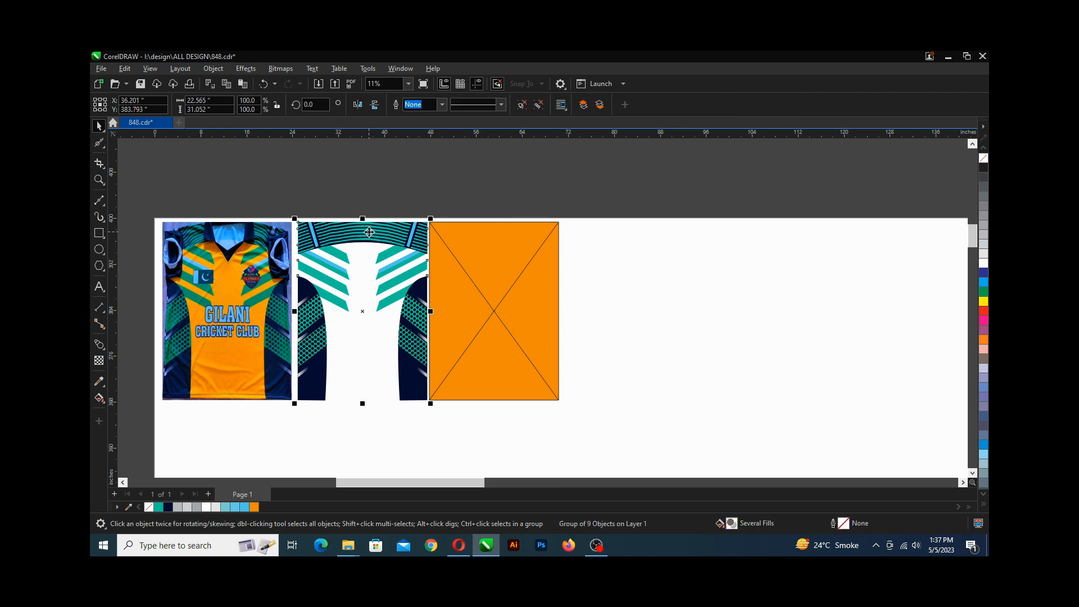
pyautogui.moveTo(362, 312); pyautogui.dragTo(494, 310)
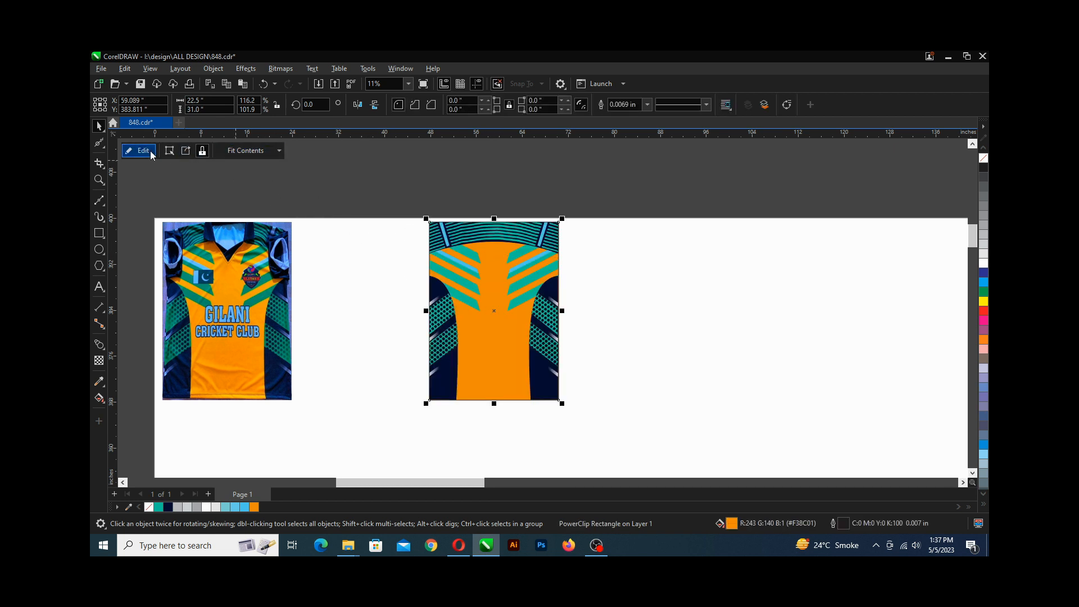
pyautogui.click(249, 154)
pyautogui.click(251, 165)
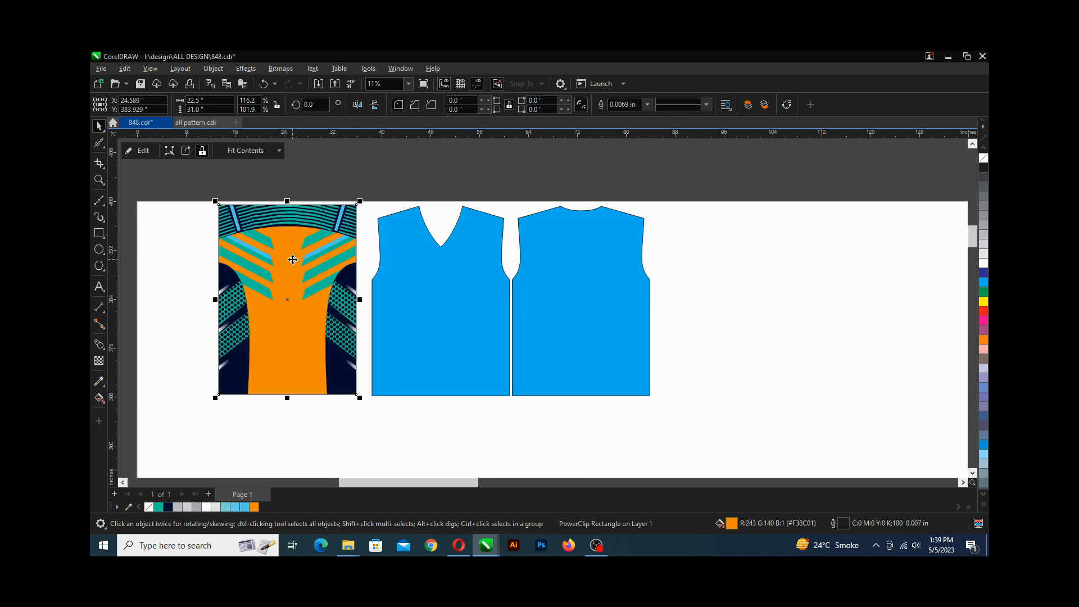
# Nudge the filled PowerClip panel slightly right and up.
pyautogui.press('Right')
pyautogui.press('Up')
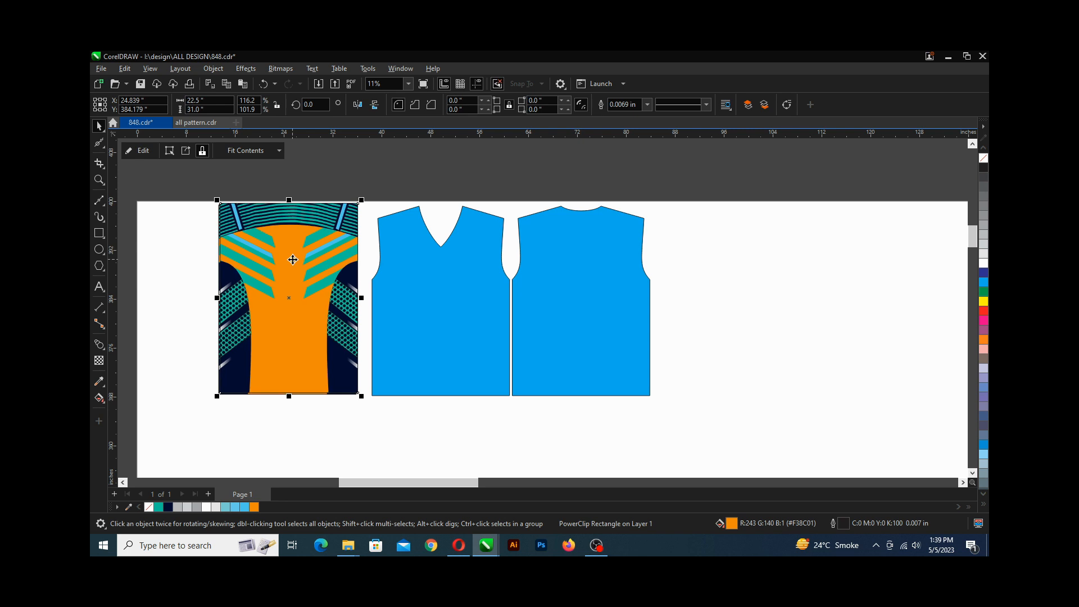
pyautogui.rightClick(293, 260)
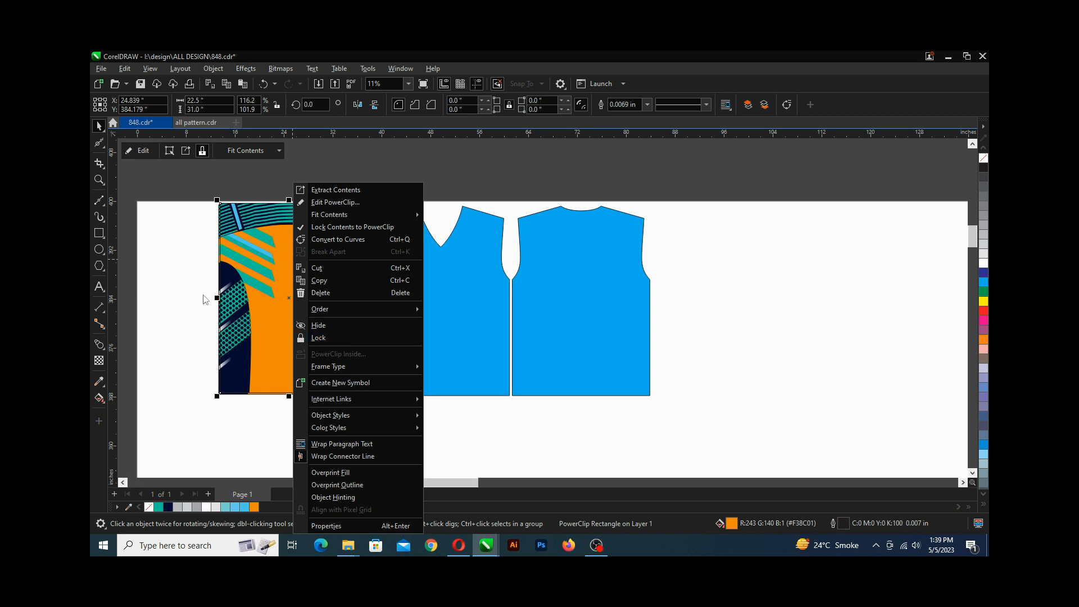
pyautogui.click(165, 273)
# Convert the blue front jersey shape into an empty PowerClip frame.
pyautogui.click(427, 295)
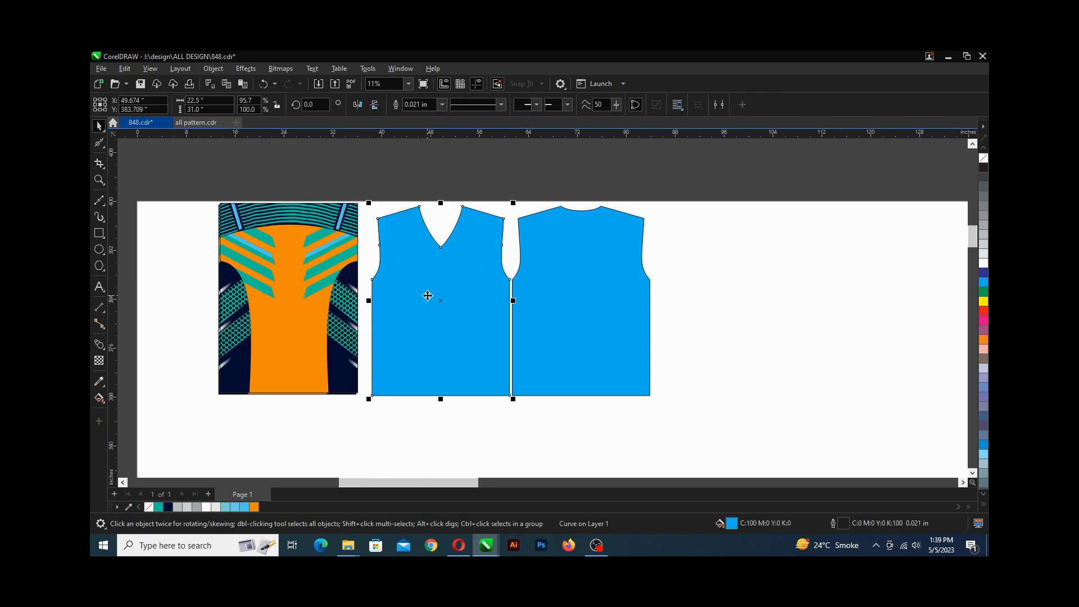
pyautogui.rightClick(428, 296)
pyautogui.moveTo(472, 354)
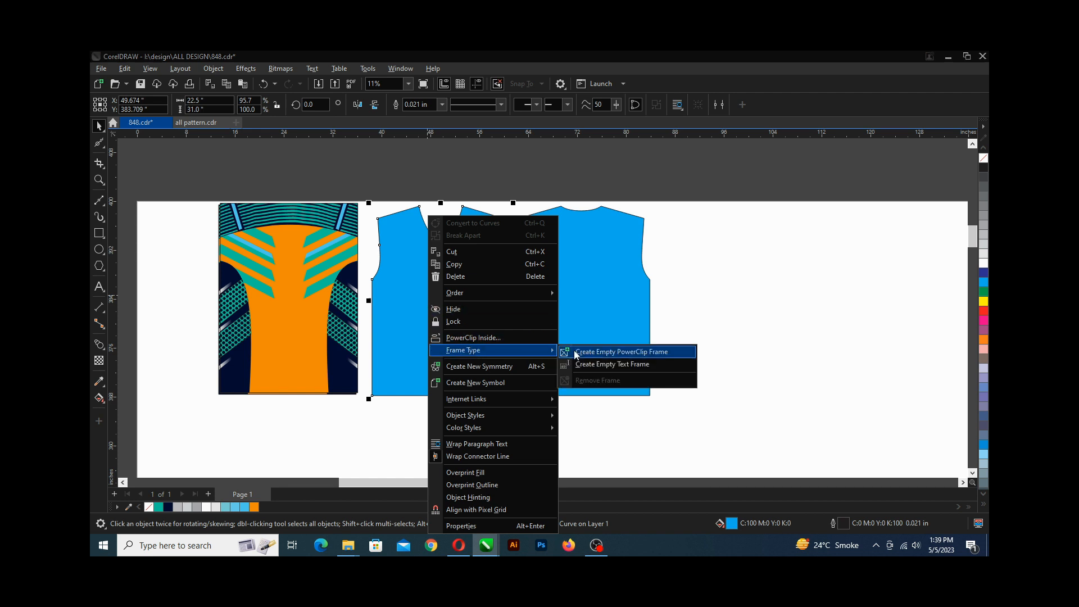
pyautogui.click(575, 350)
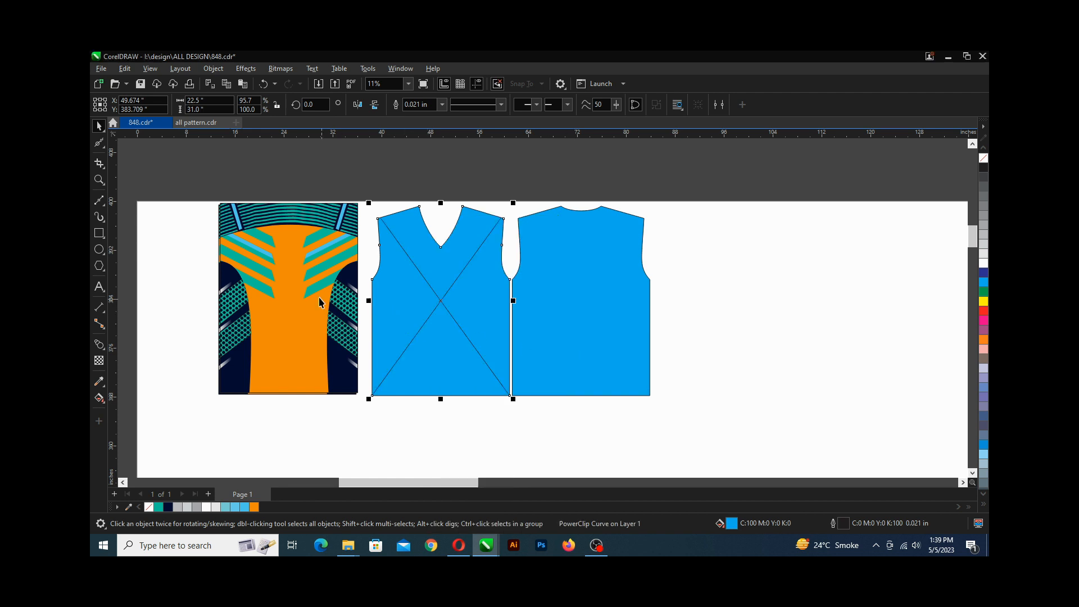
# Place the patterned orange panel inside the front jersey frame and center its contents.
pyautogui.moveTo(286, 290); pyautogui.dragTo(436, 291)
pyautogui.click(255, 152)
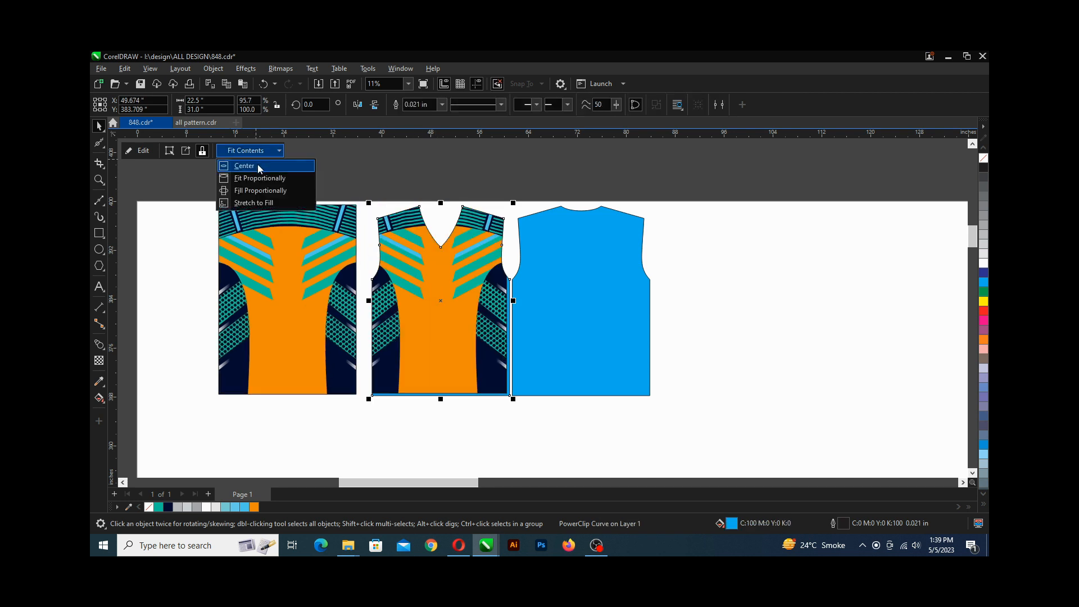
pyautogui.click(262, 171)
# Mirror the patterned orange panel horizontally.
pyautogui.click(333, 184)
pyautogui.click(316, 249)
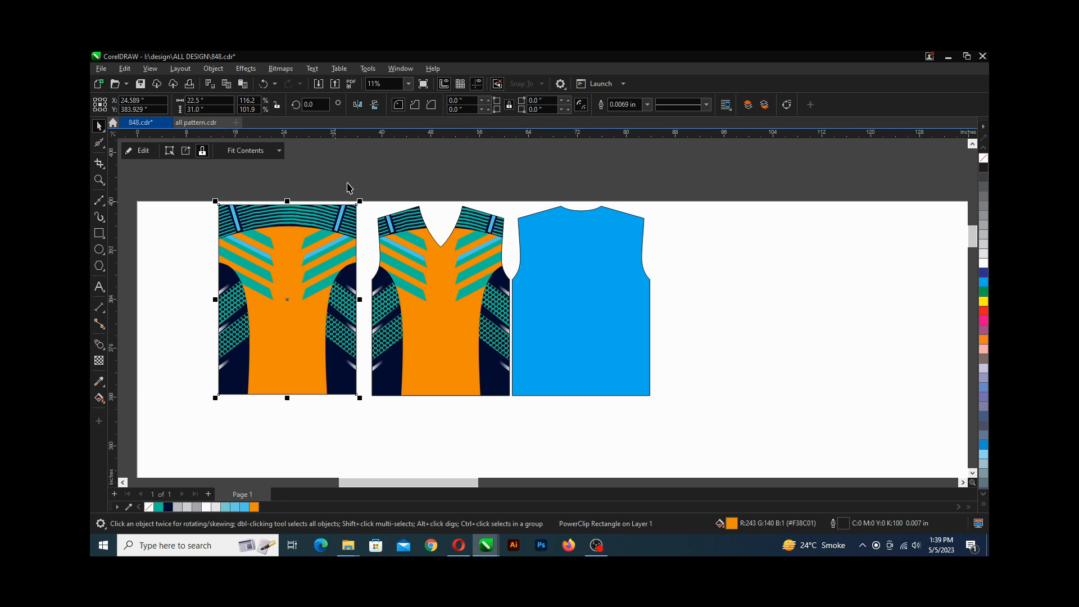
pyautogui.click(357, 105)
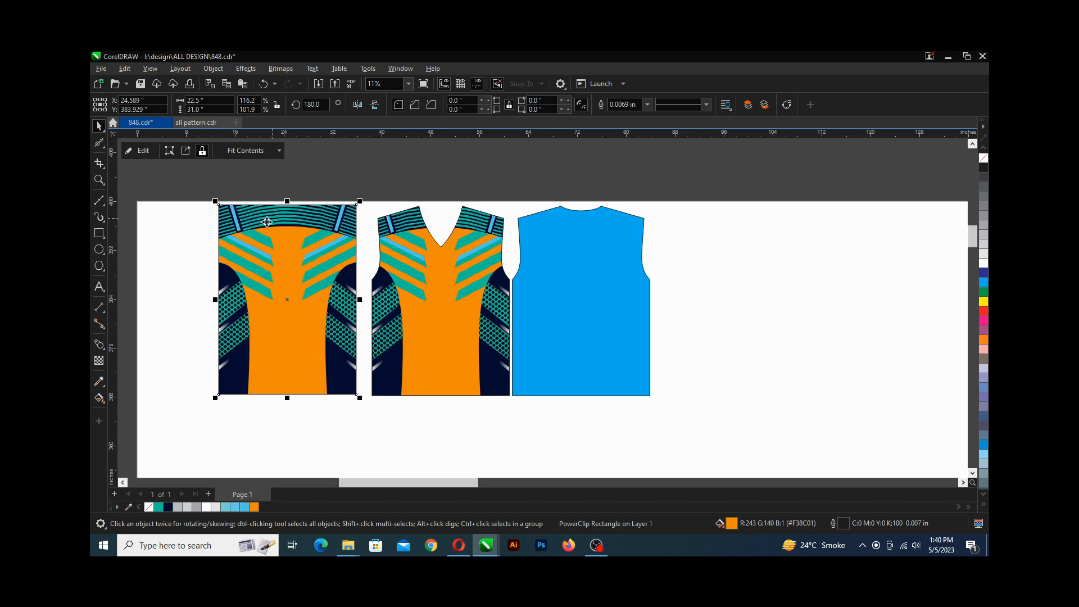
# Convert the blue back jersey shape into an empty PowerClip frame.
pyautogui.scroll(-1, 323, 225)
pyautogui.rightClick(572, 262)
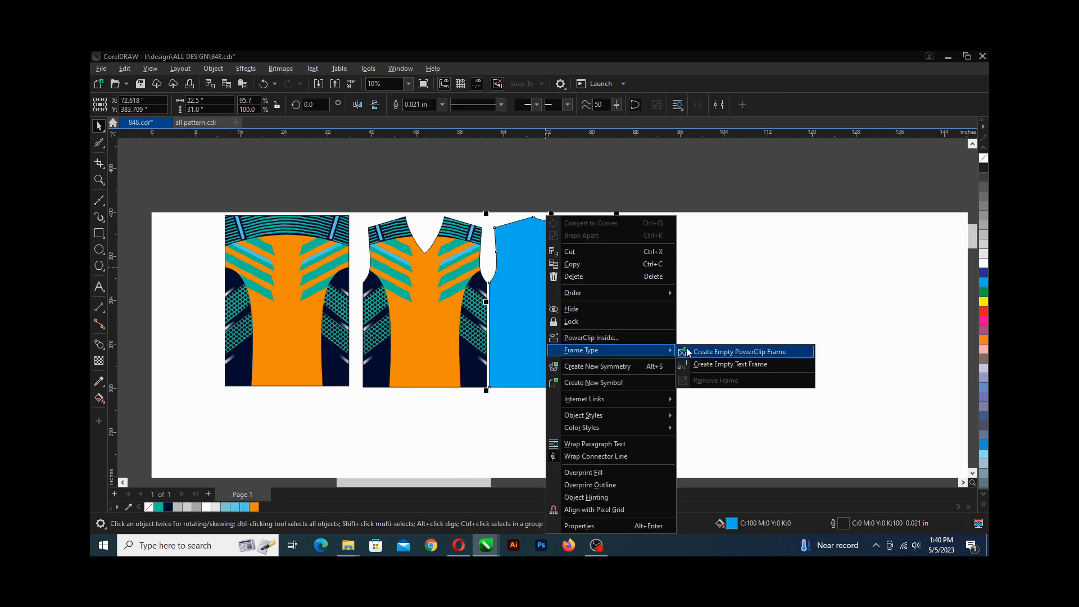
pyautogui.click(723, 351)
# Place the mirrored patterned panel inside the back jersey frame and center its contents.
pyautogui.click(407, 274)
pyautogui.moveTo(407, 274); pyautogui.dragTo(541, 285)
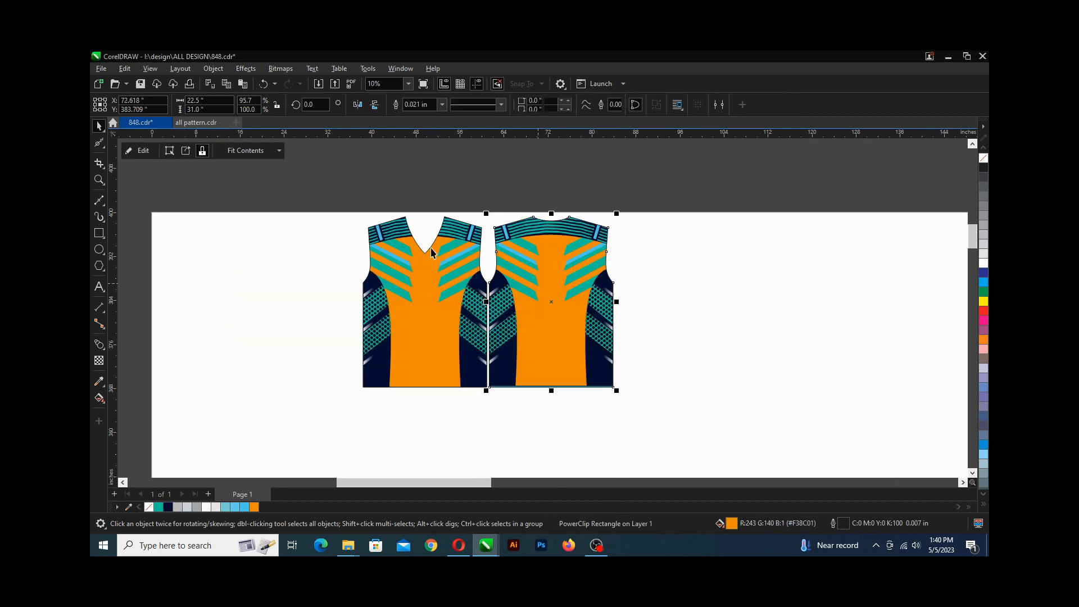
pyautogui.click(254, 152)
pyautogui.click(255, 166)
pyautogui.click(269, 197)
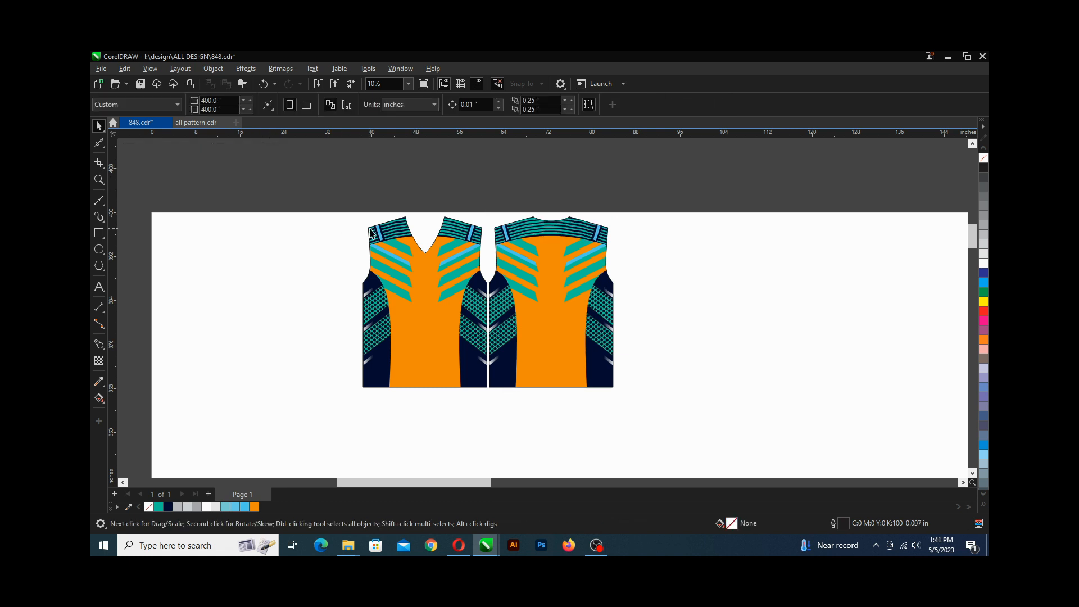
# Save the document.
pyautogui.hotkey('ctrl', 's')
pyautogui.hscroll(2, 371, 234)
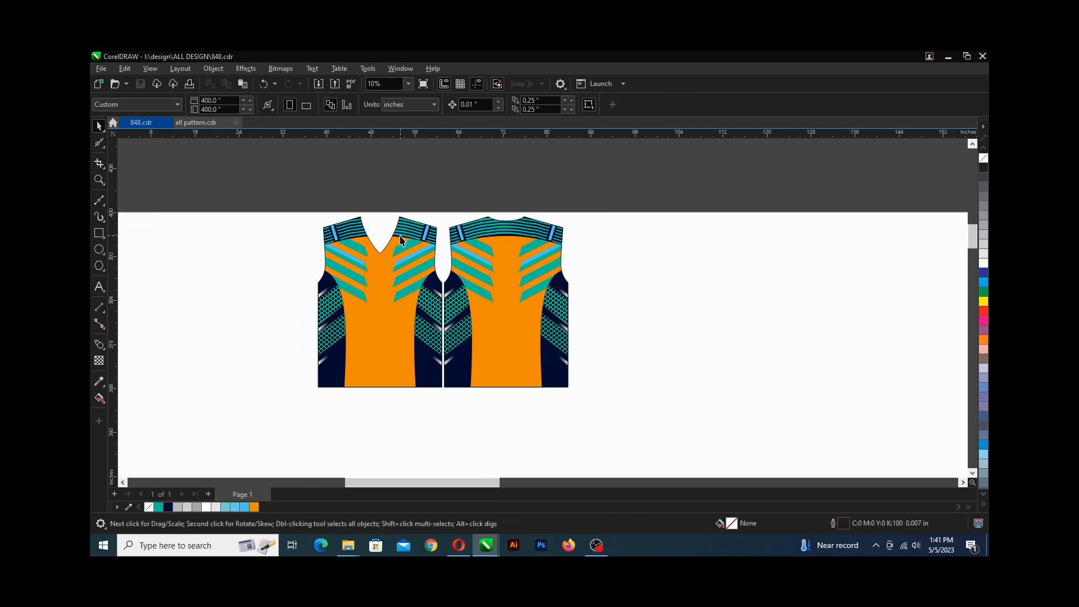
pyautogui.scroll(3, 456, 272)
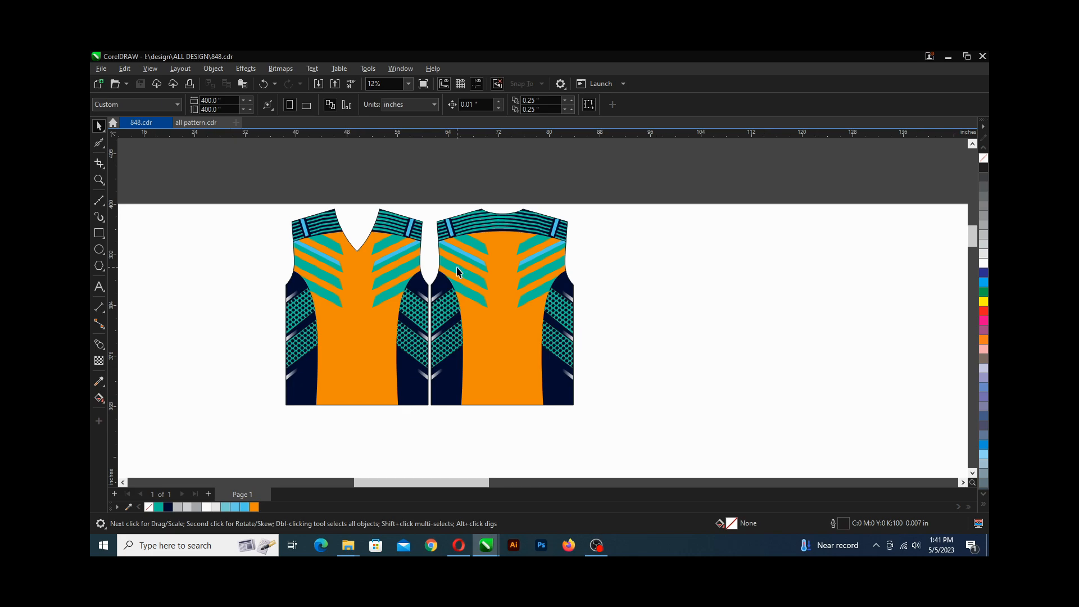